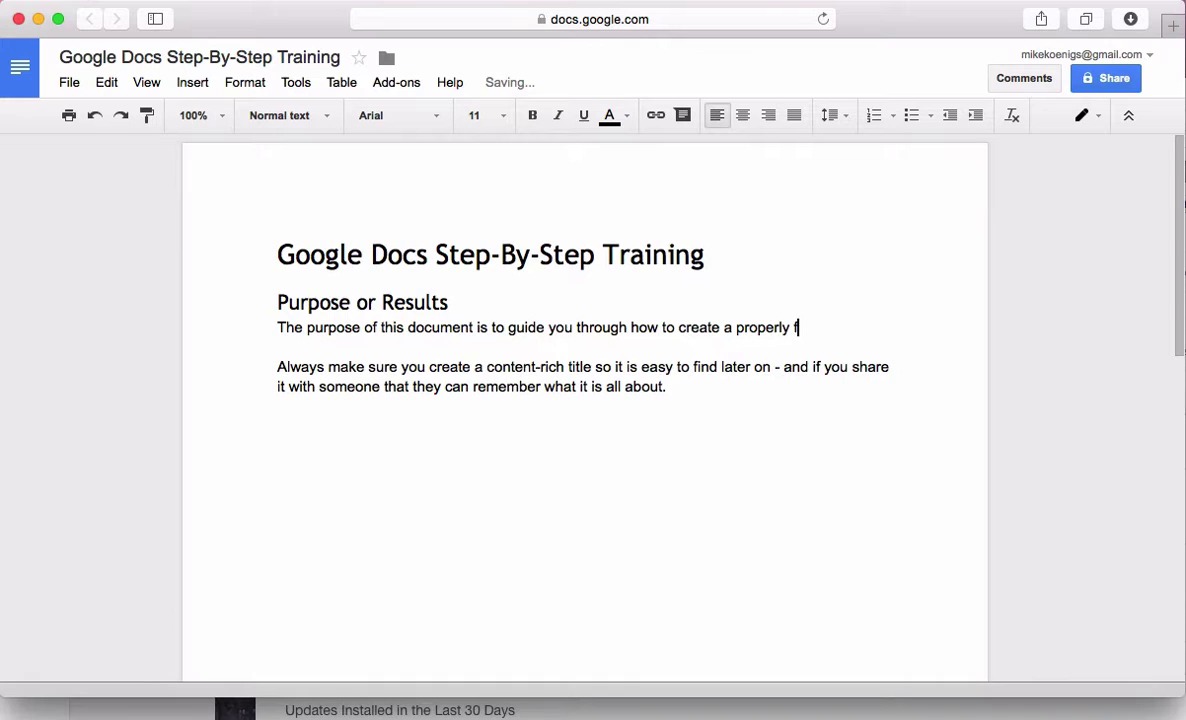
Finish the purpose sentence with 'easy to edit and formats properly in any software or exported application.'
type("ment")
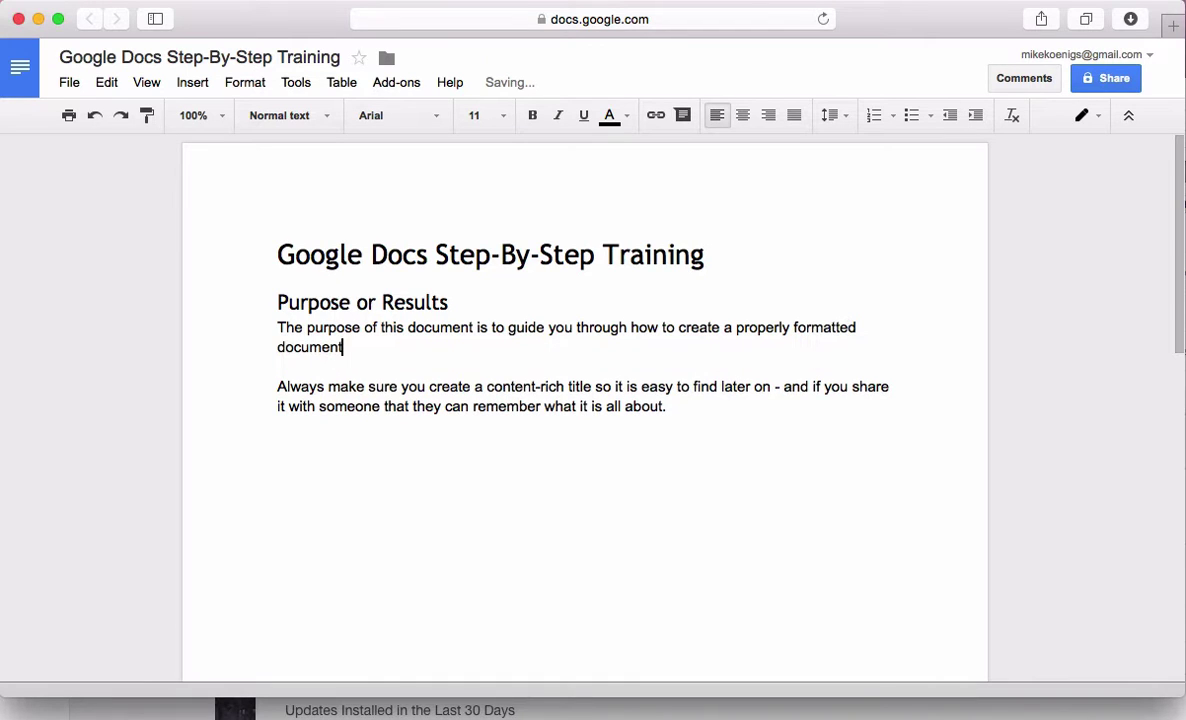
type(" in Google doc")
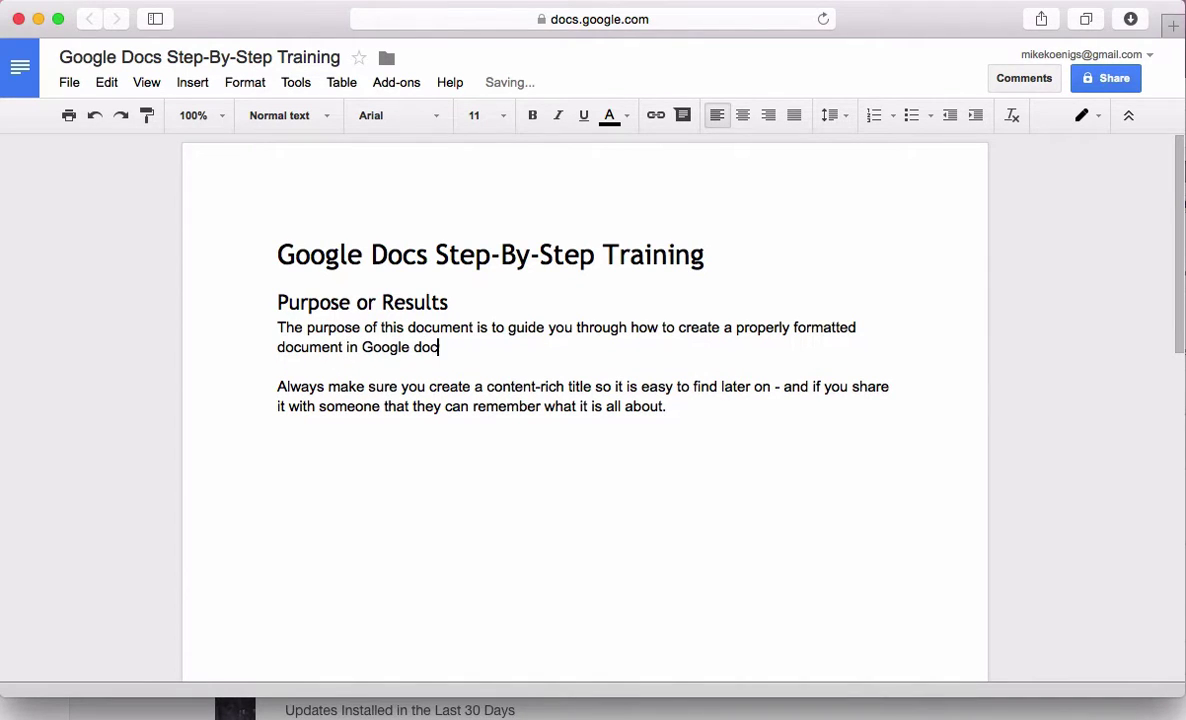
type("s that is eas")
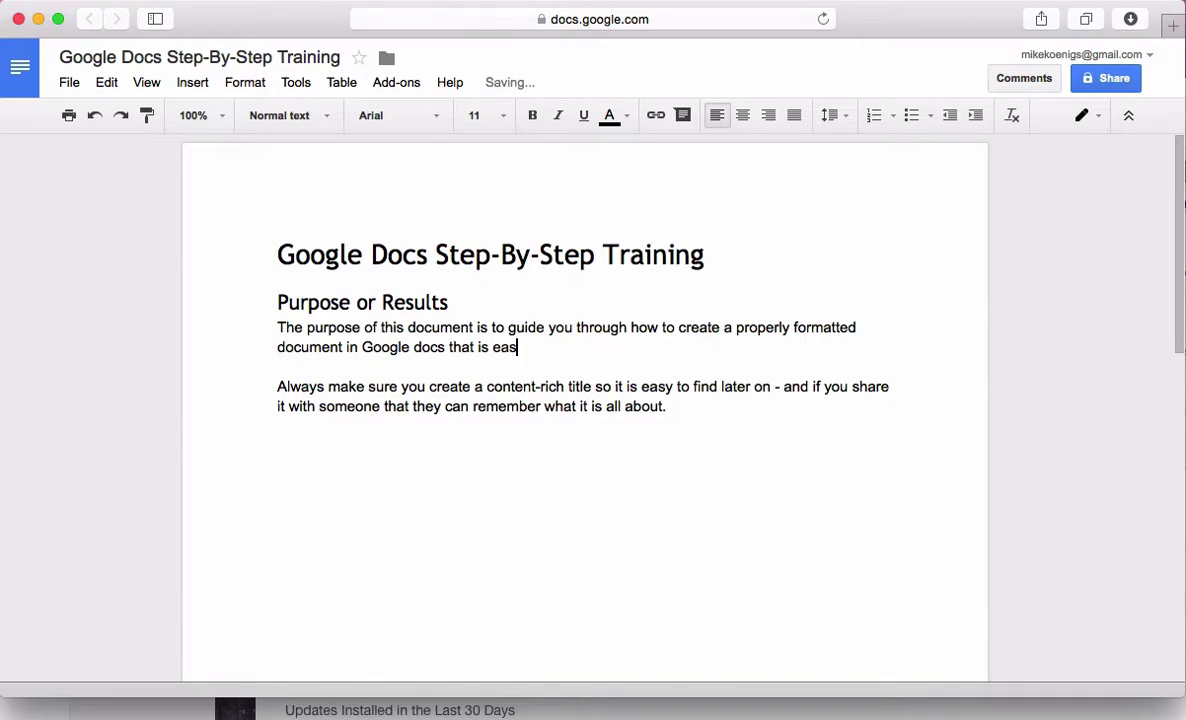
type("y to edit and ")
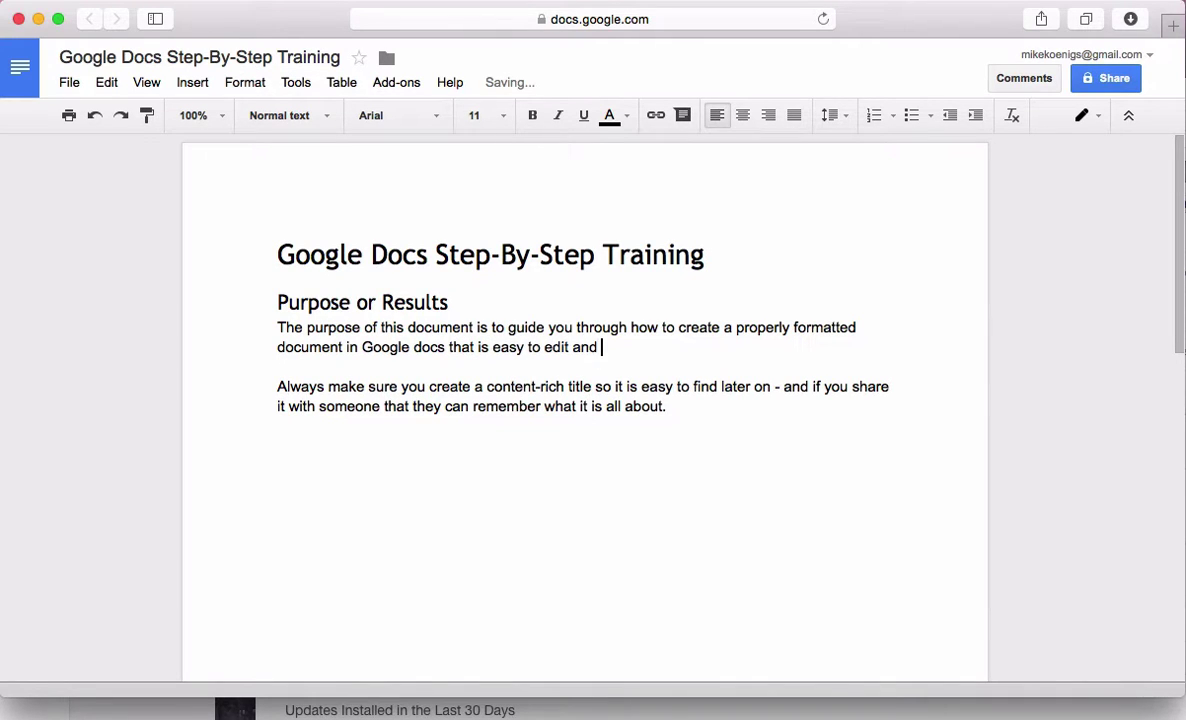
type("formats properl")
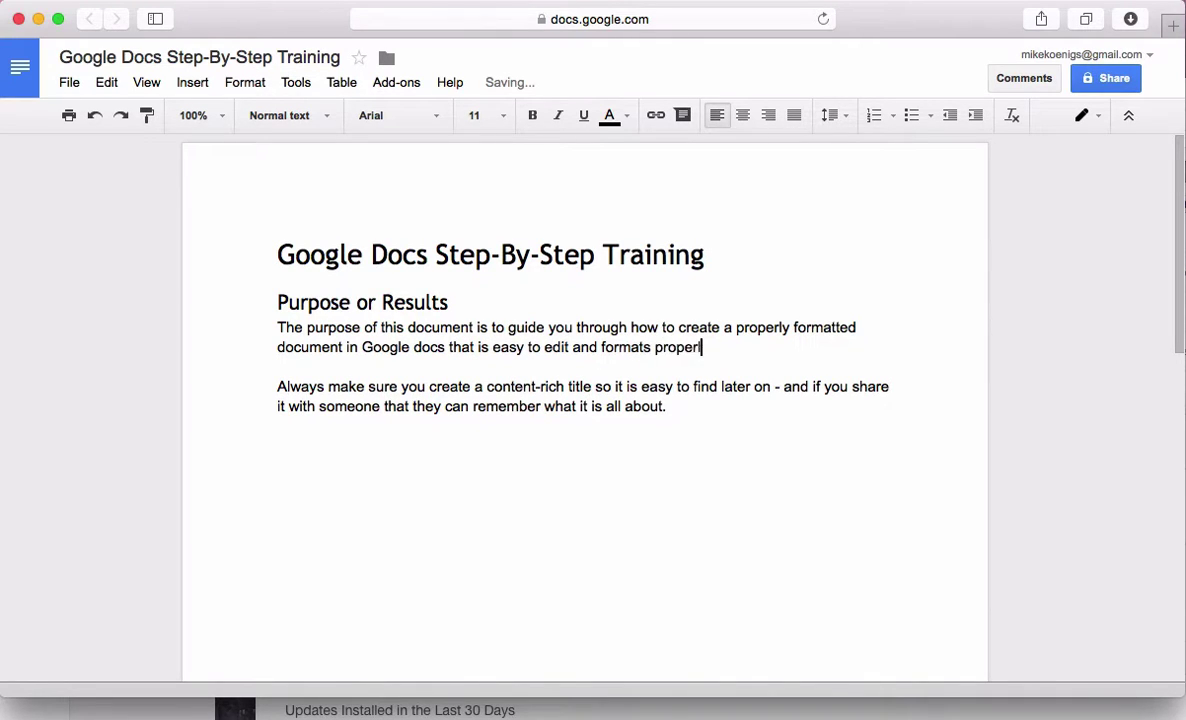
type("y in any software of")
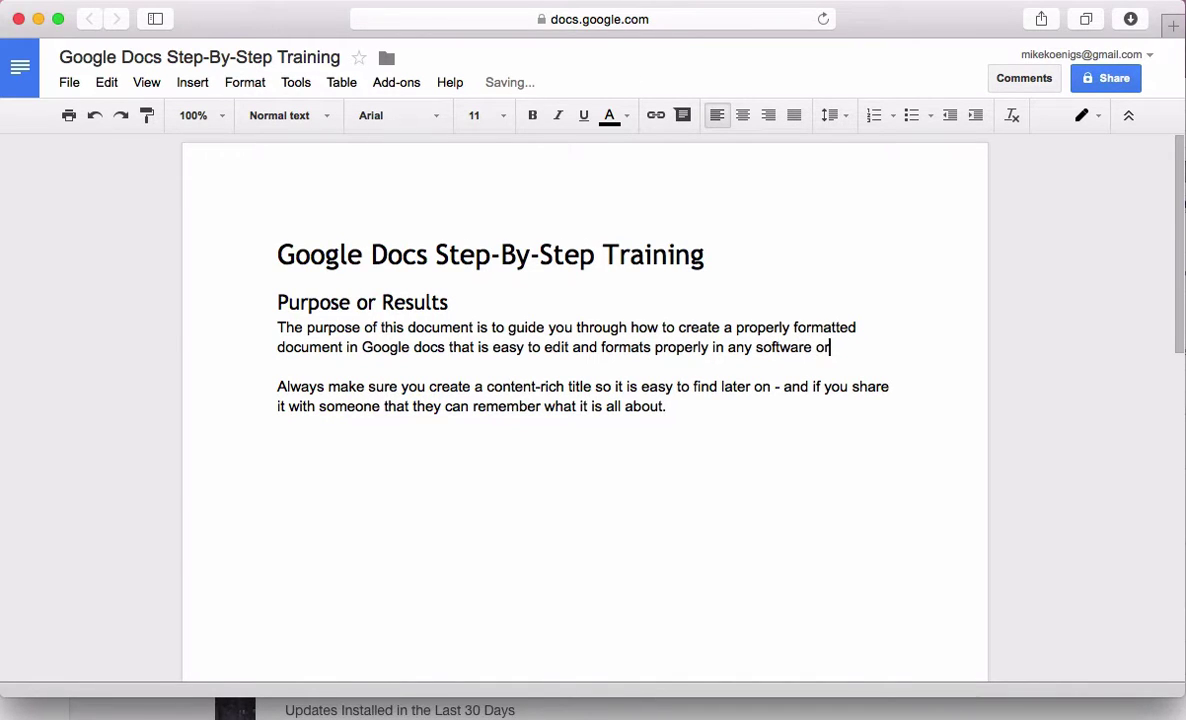
key("BackSpace")
type("r export")
type("ed ")
type("application.")
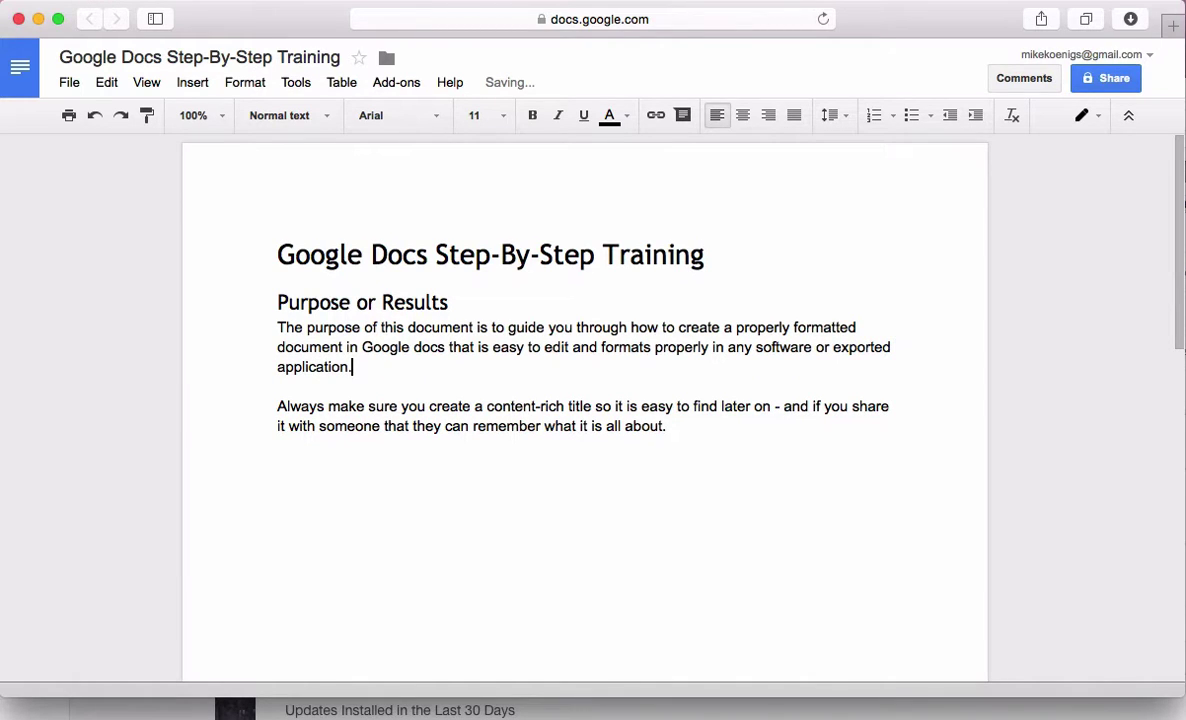
left_click_drag(381, 370, 243, 331)
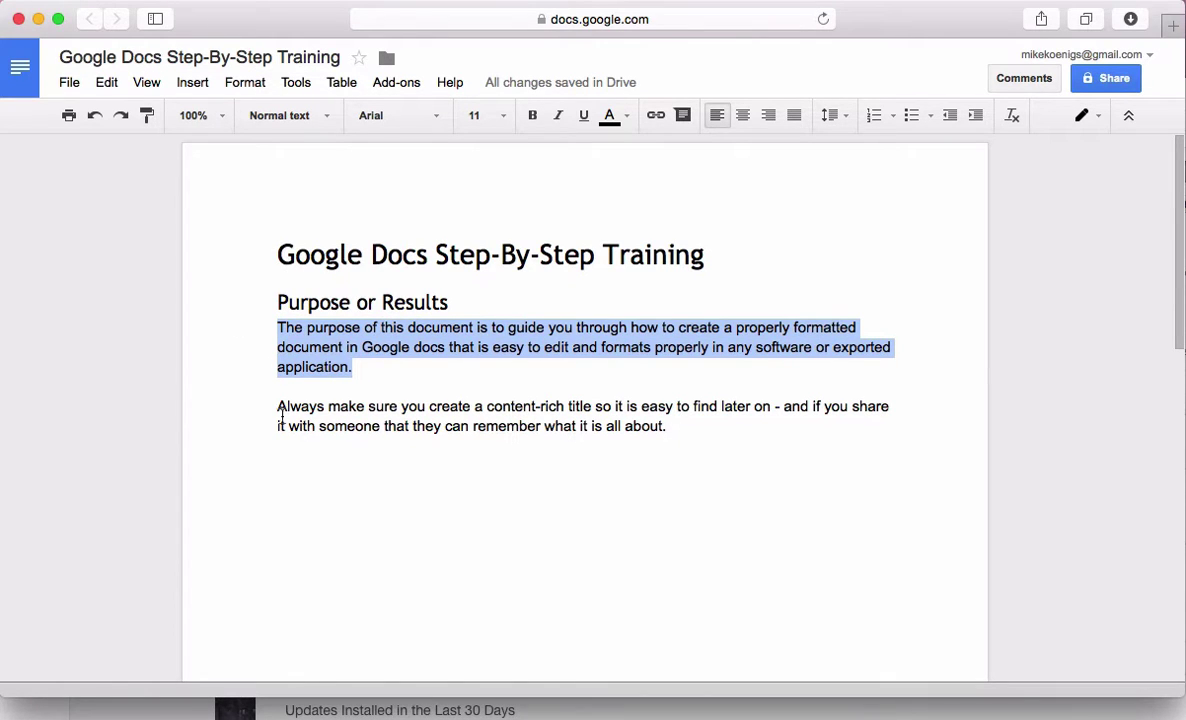
left_click(71, 82)
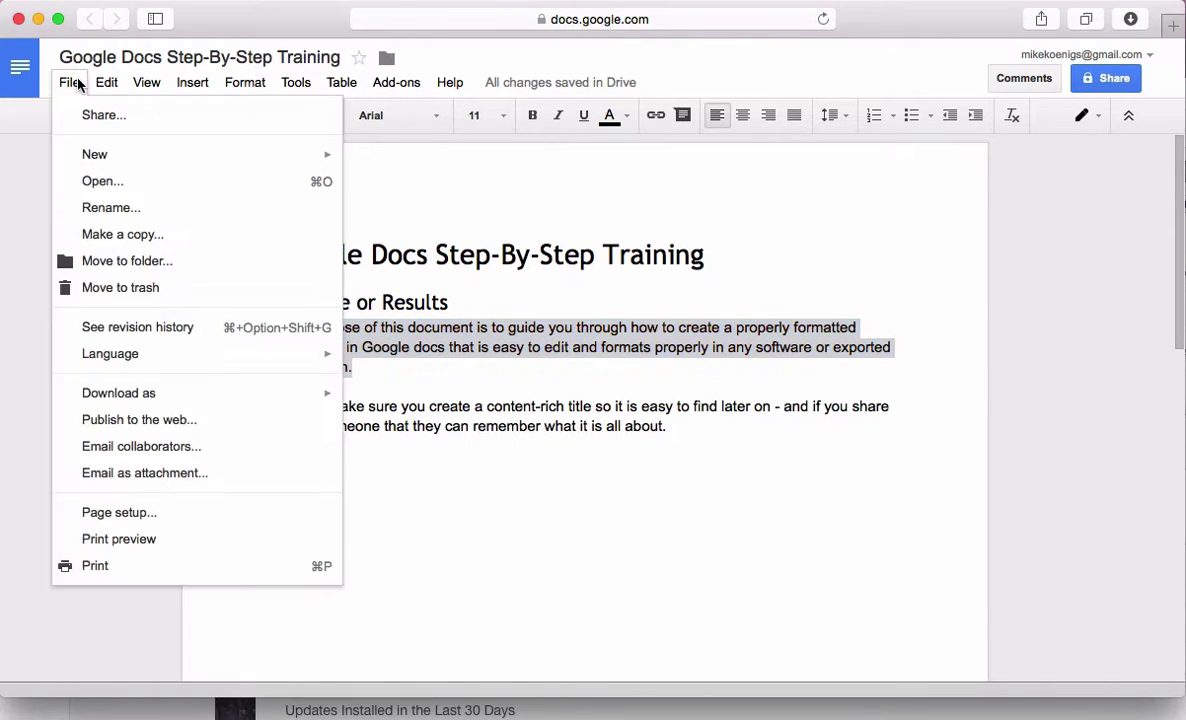
mouse_move(169, 392)
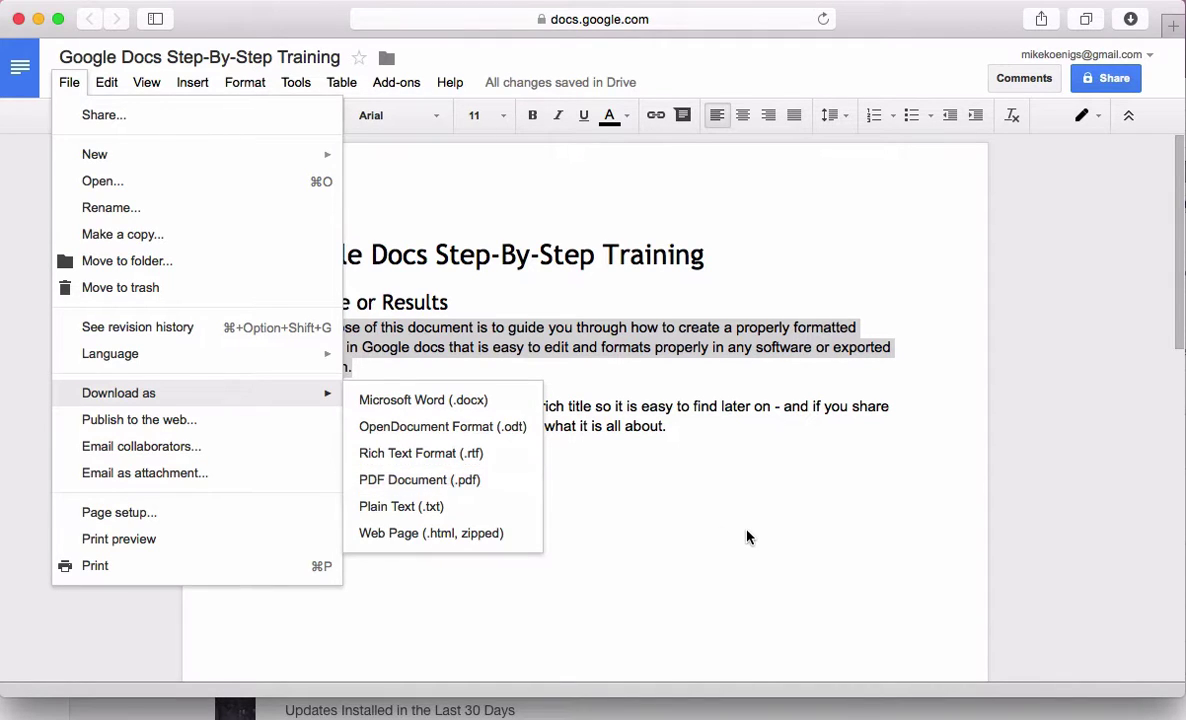
left_click(691, 489)
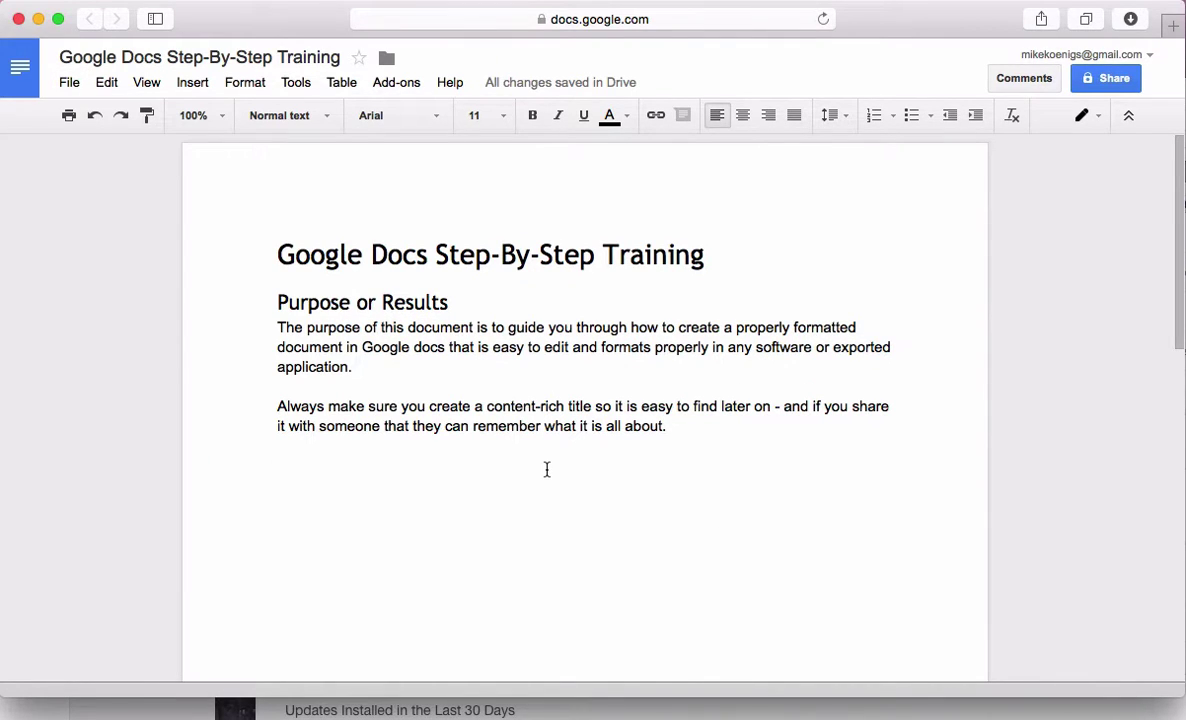
left_click(331, 116)
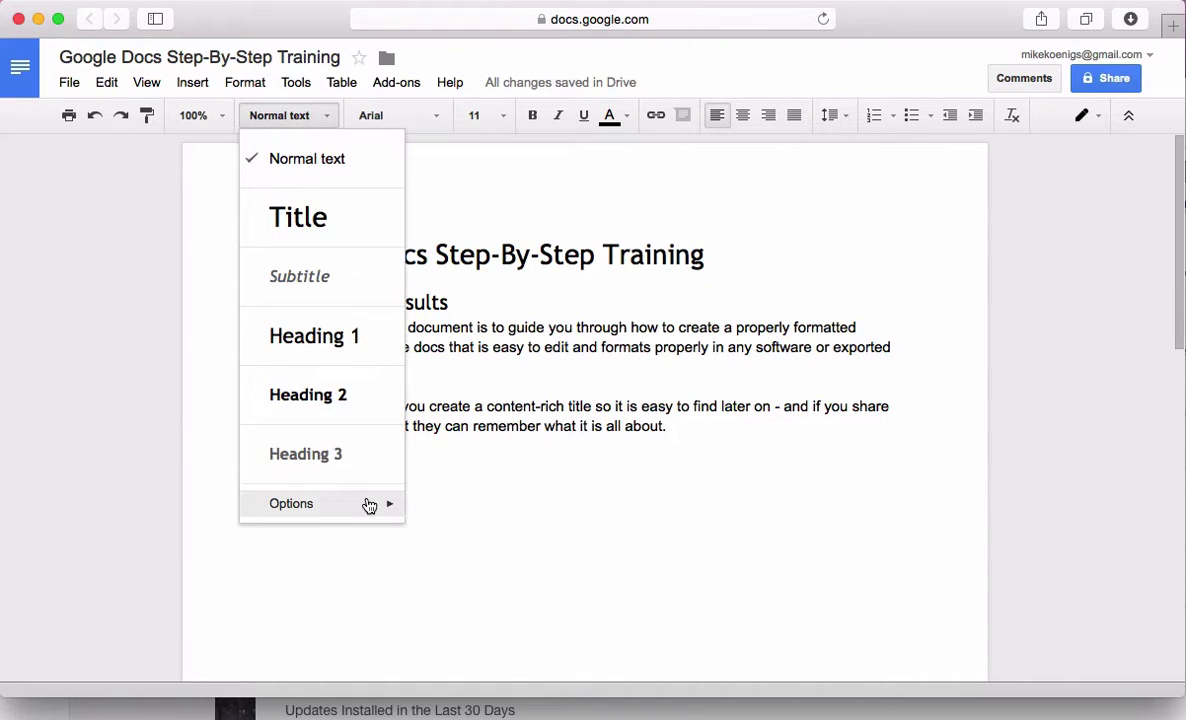
mouse_move(369, 505)
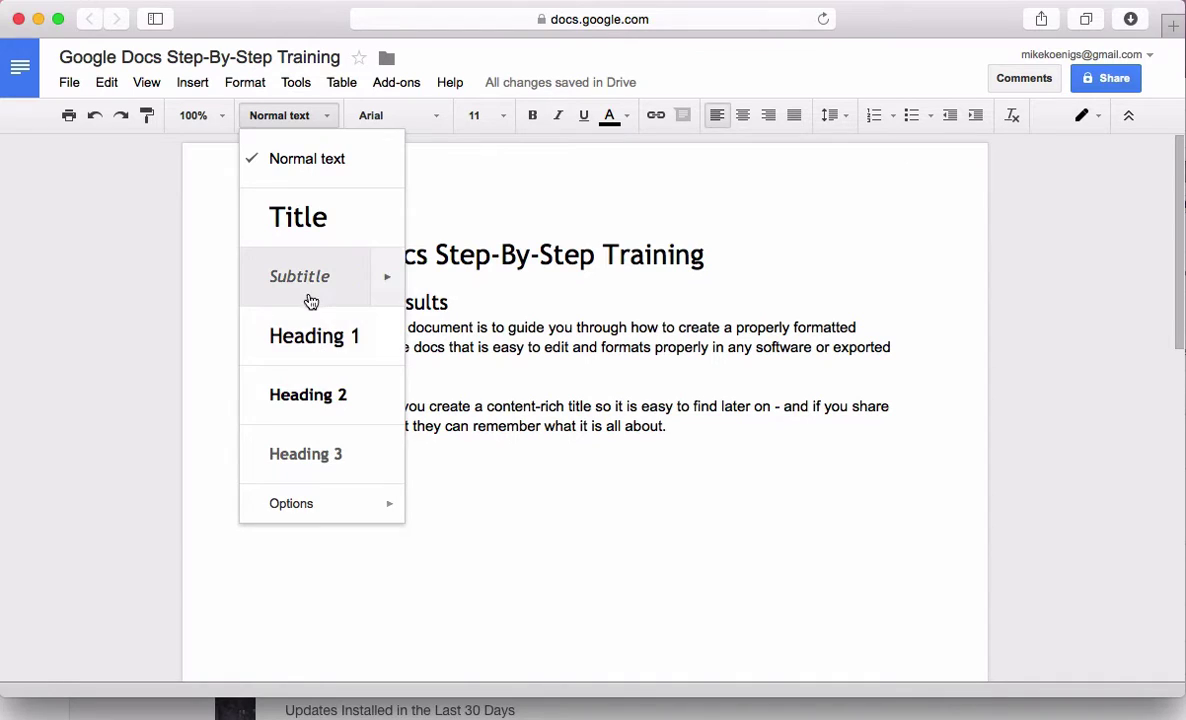
left_click(590, 550)
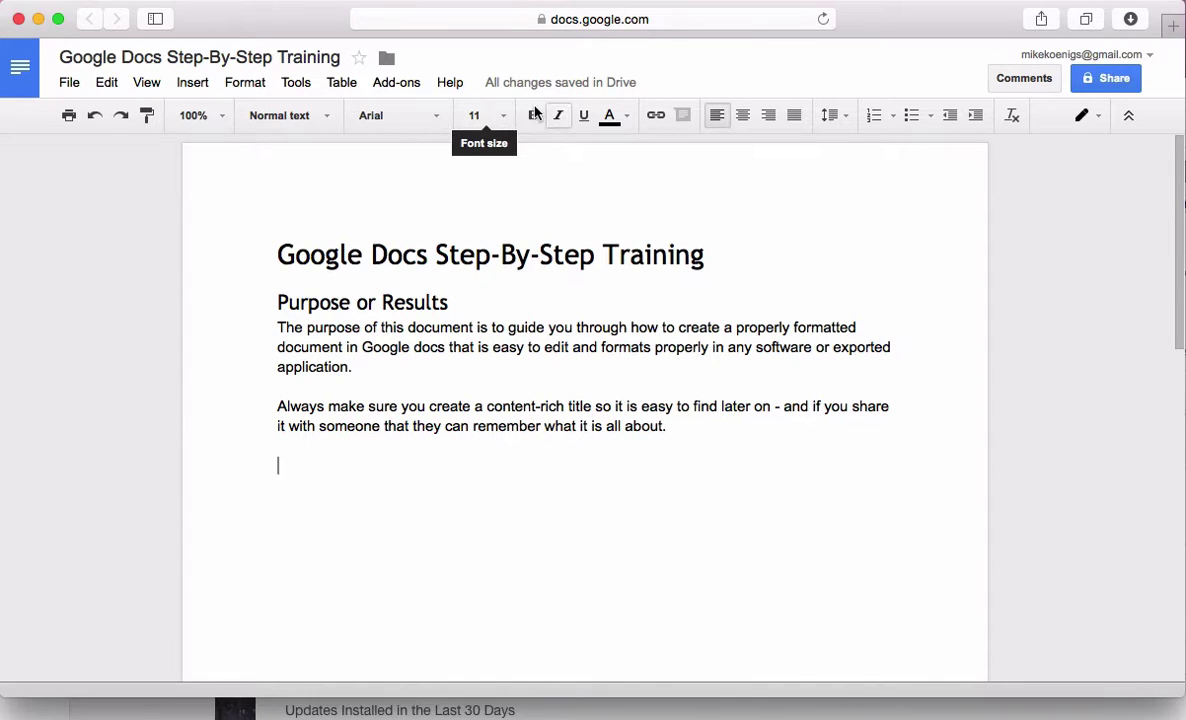
left_click(308, 112)
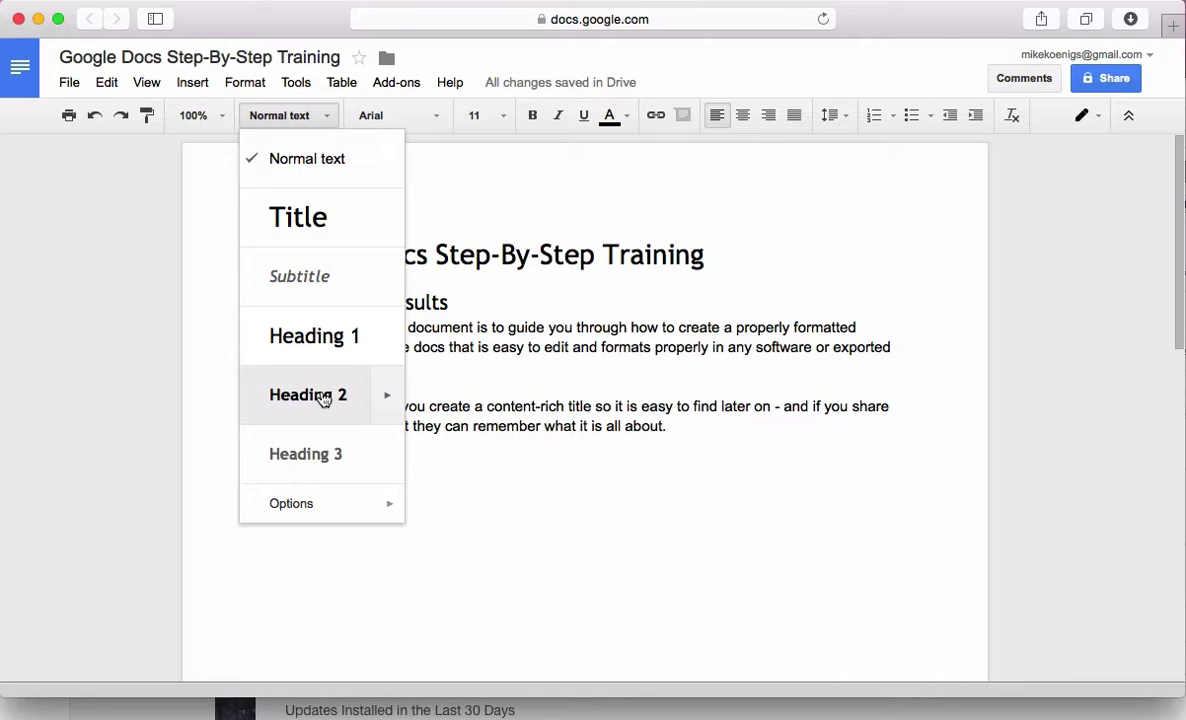
left_click(566, 455)
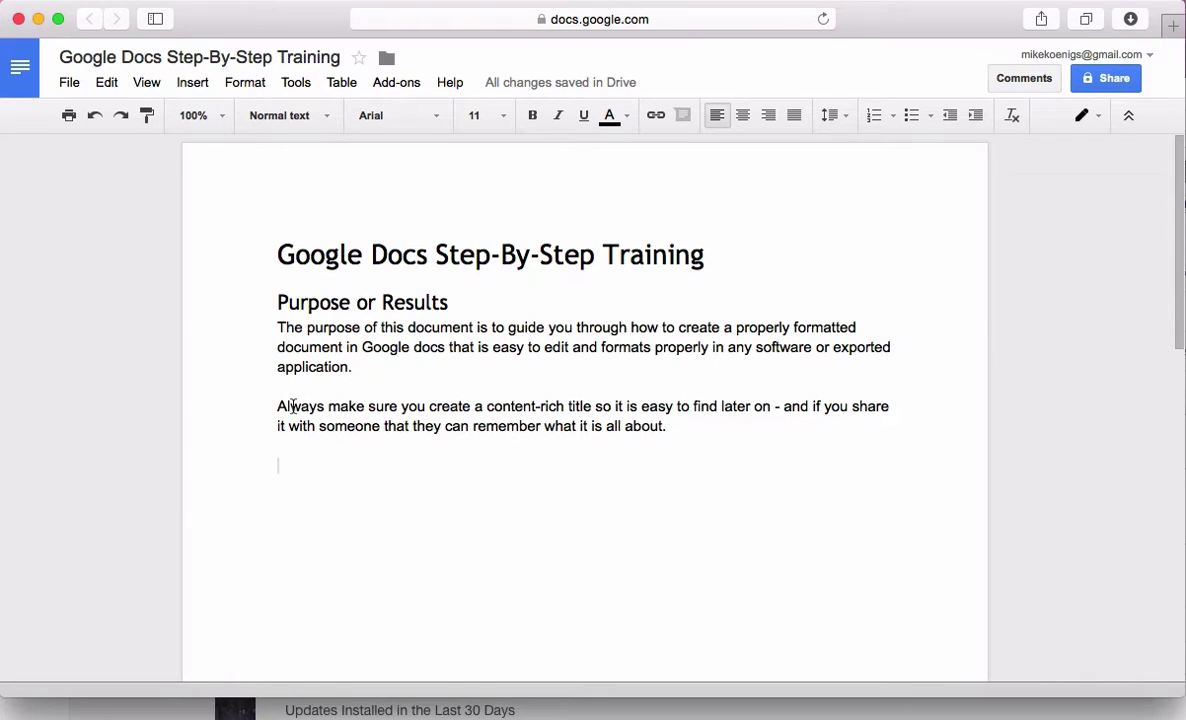
left_click(334, 388)
Add a blank line between the paragraphs and paste the topic list, Styles through Group Editing - Sharing Documents
key("Return")
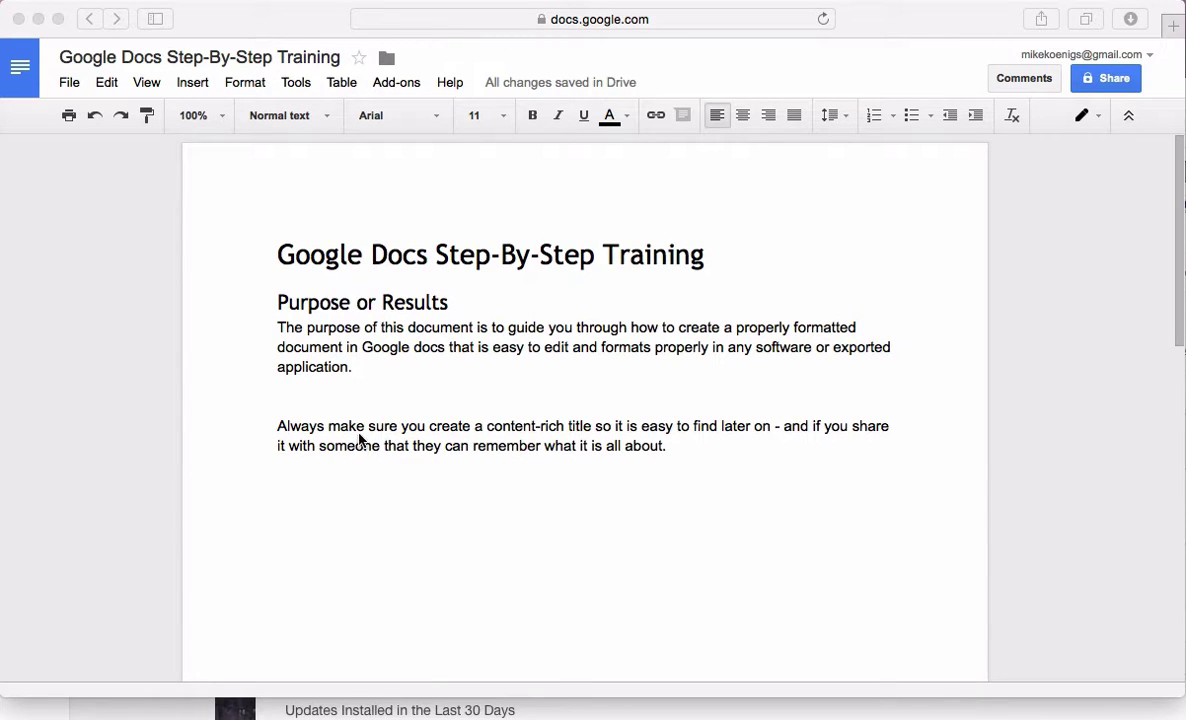
left_click(333, 405)
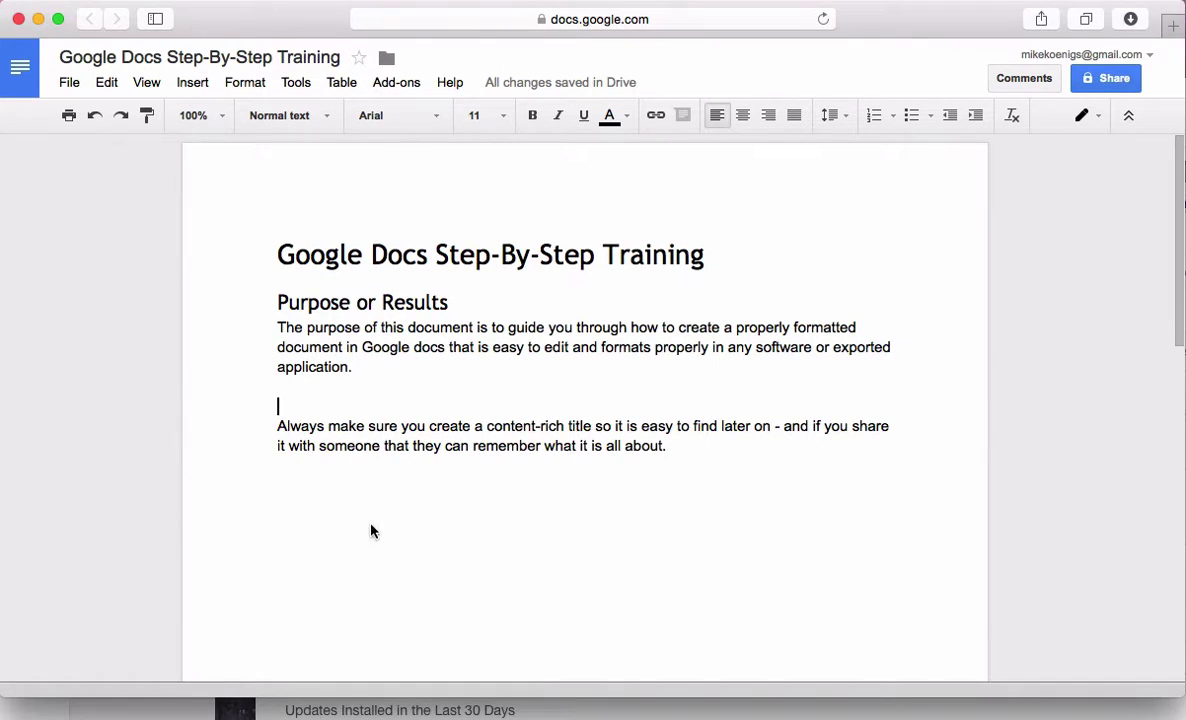
left_click(473, 553)
type("Styles Don't mess with font sizes - only styles Formatting Paste Without Formatting Shift-Enter Numbering Bullets Indents Never use SPACES Embedded links Bold / highlights Rulers  Tables Formatting inside of tables  Suggestions Group Editing - Sharing Documents")
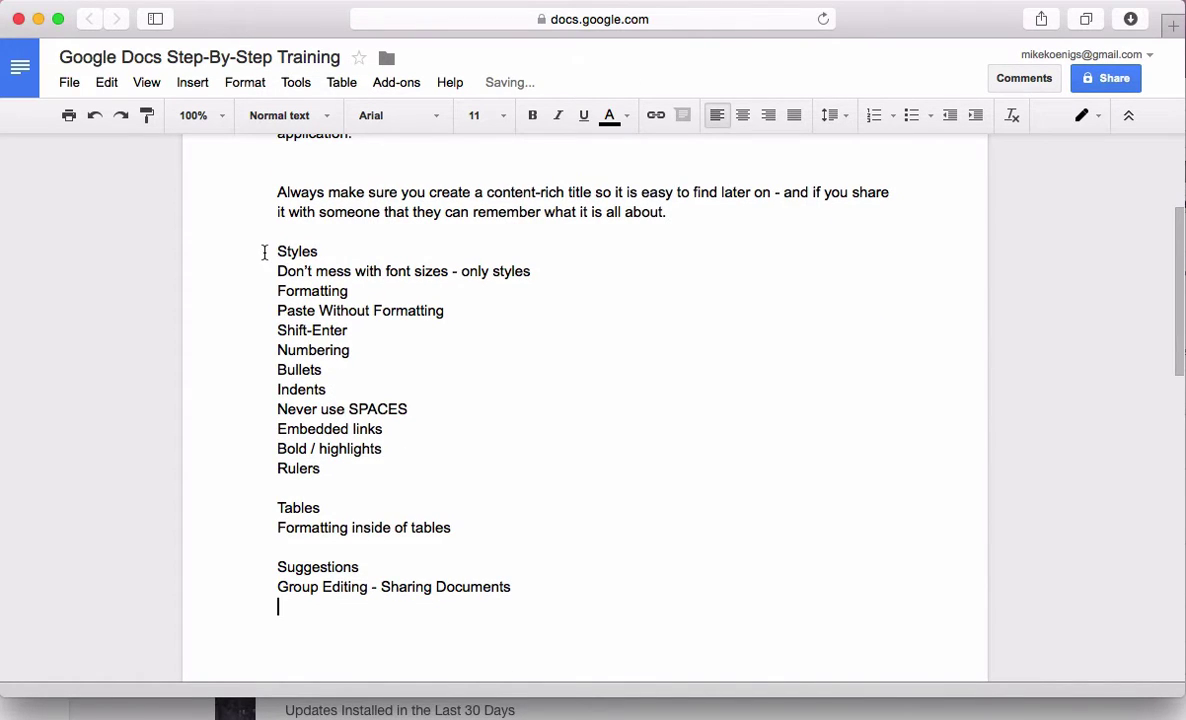
double_click(262, 256)
left_click(262, 265)
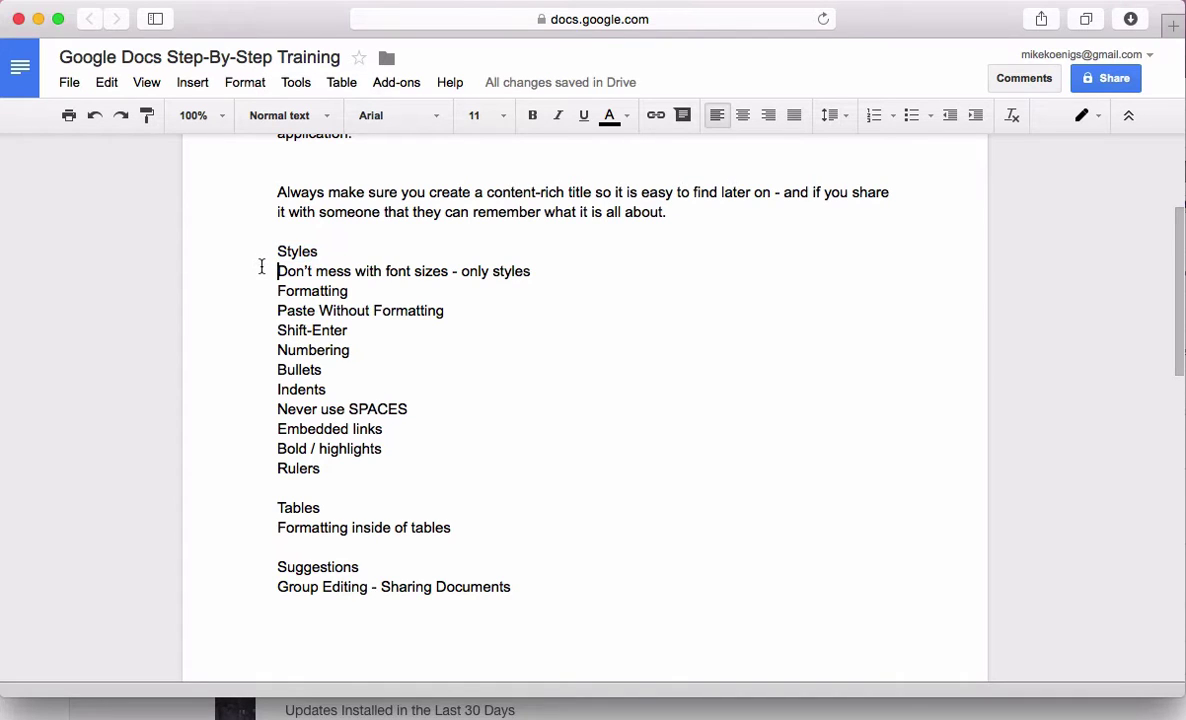
triple_click(262, 271)
left_click(377, 353)
scroll(424, 410, "up", 5)
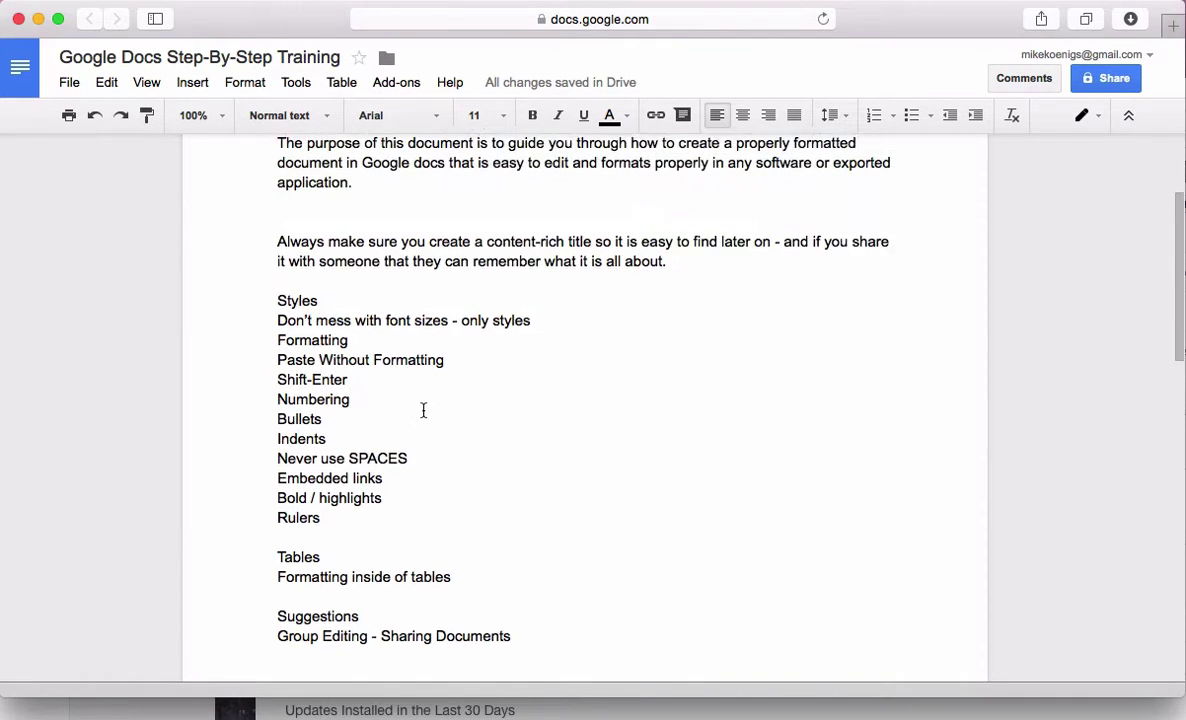
Make 'Styles' a Heading 2
left_click_drag(334, 484, 246, 479)
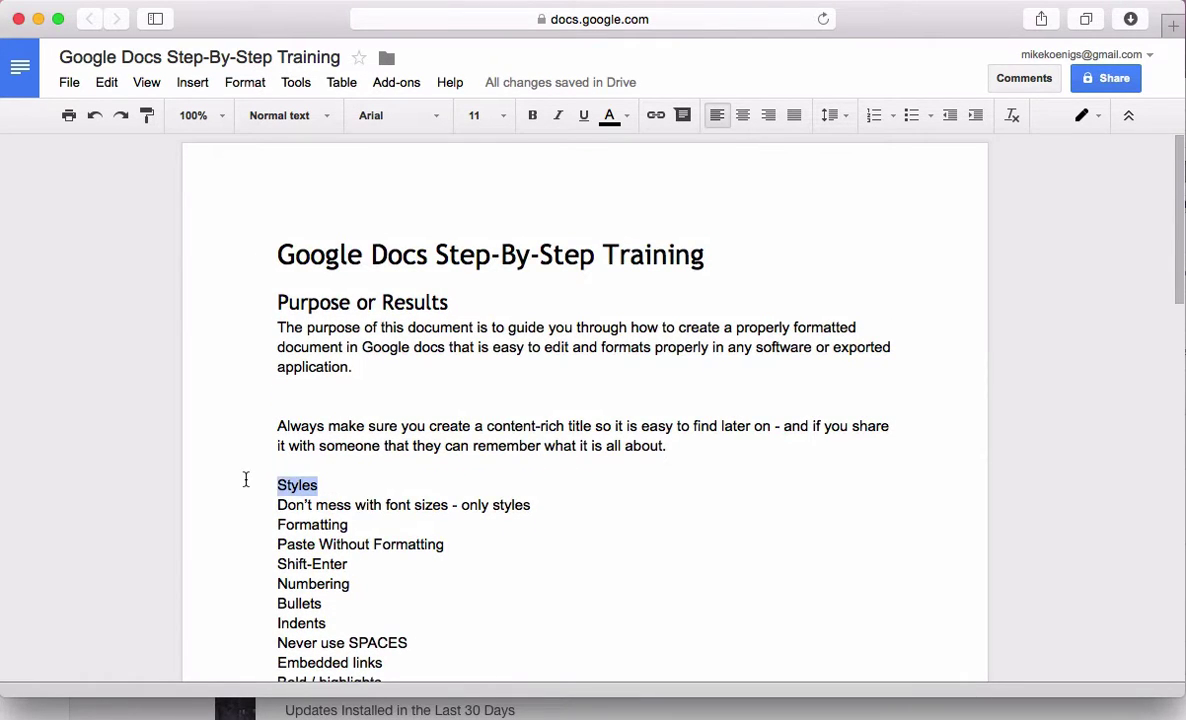
left_click(314, 401)
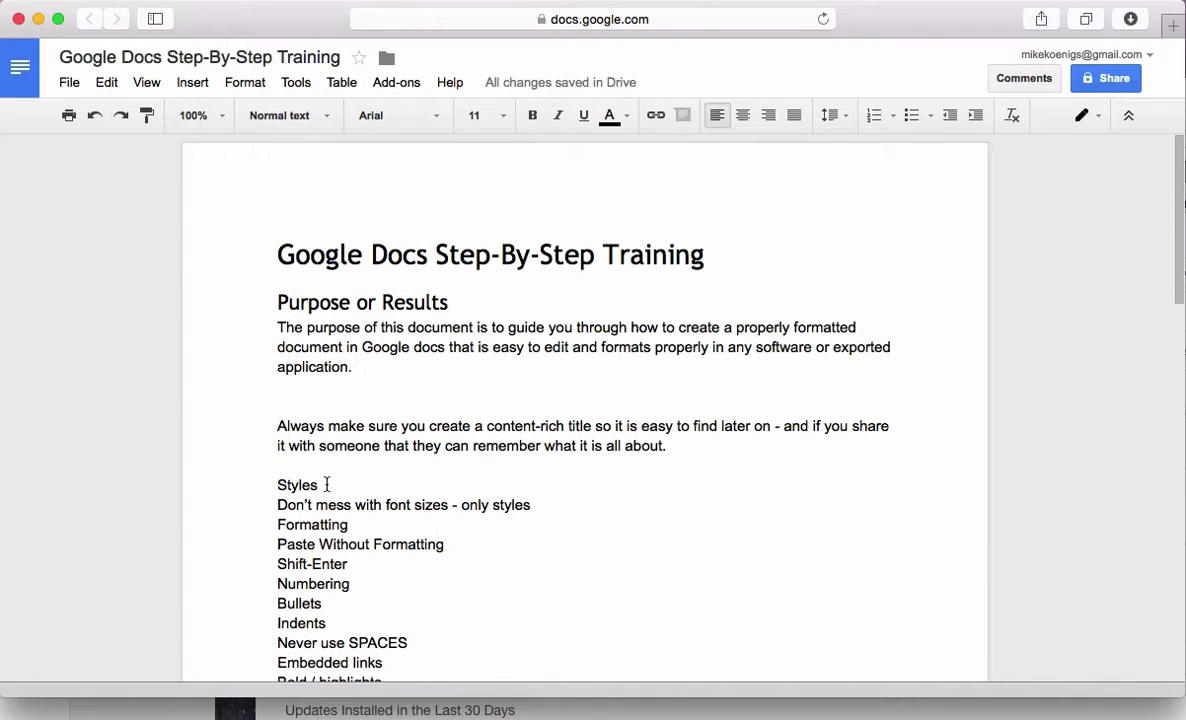
left_click_drag(325, 484, 256, 483)
left_click(322, 116)
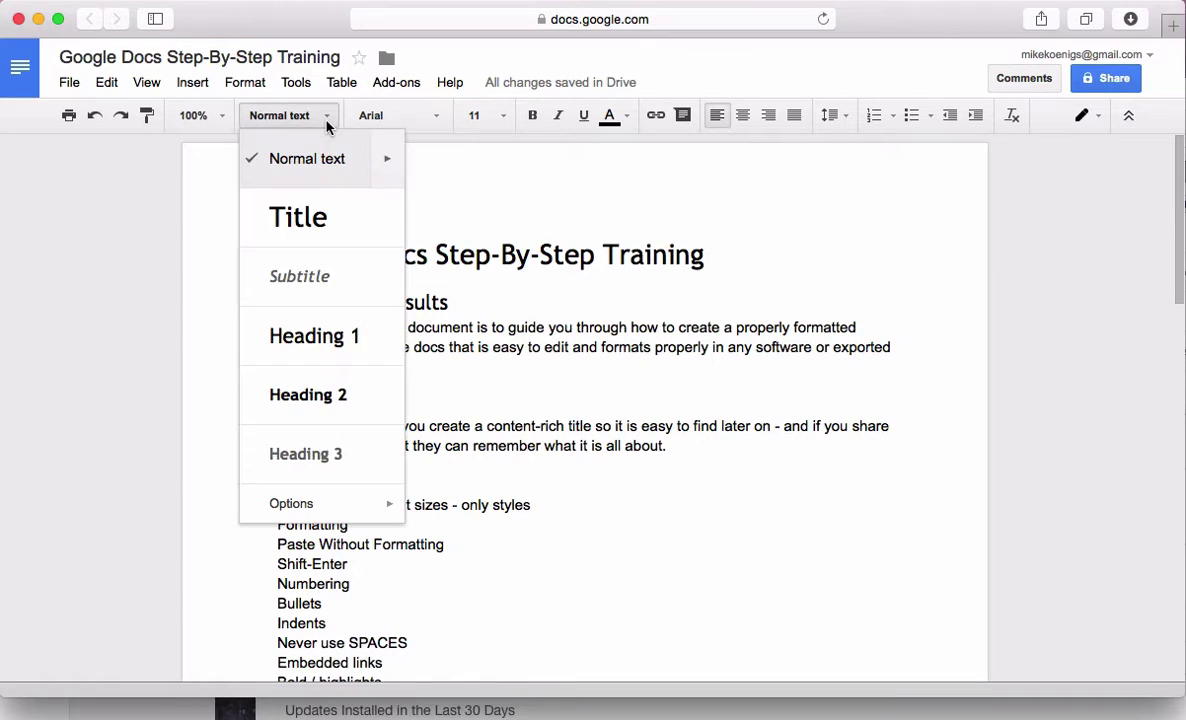
left_click(313, 394)
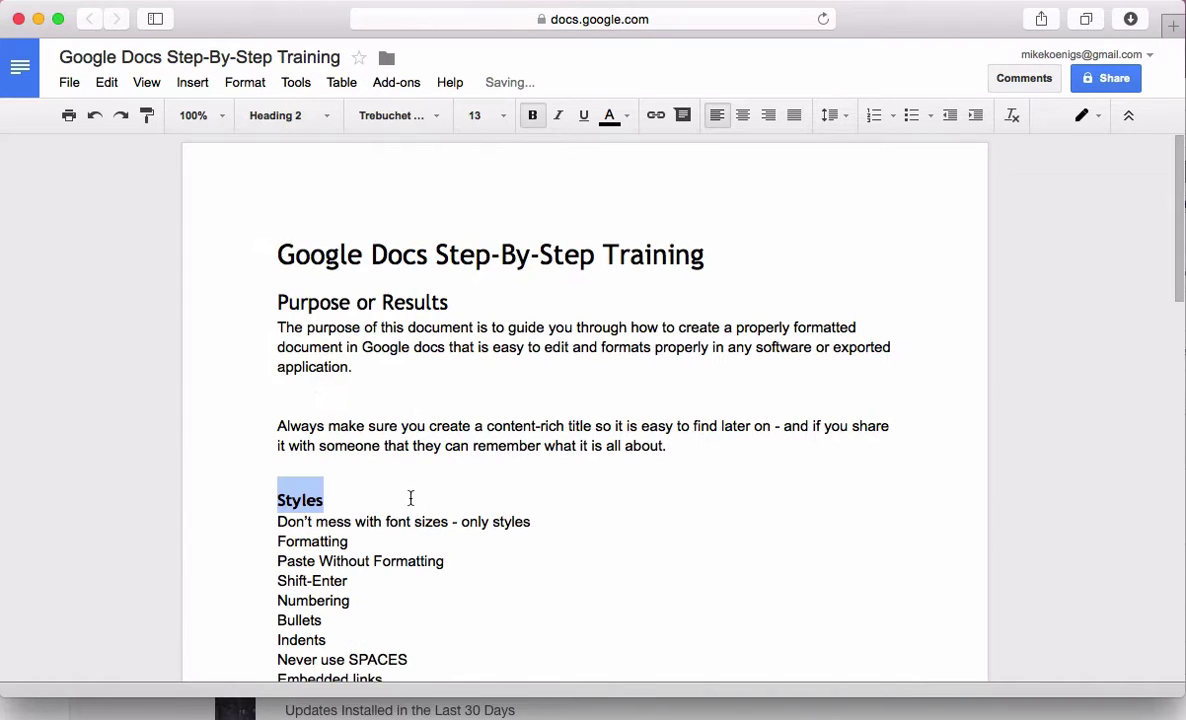
left_click(390, 500)
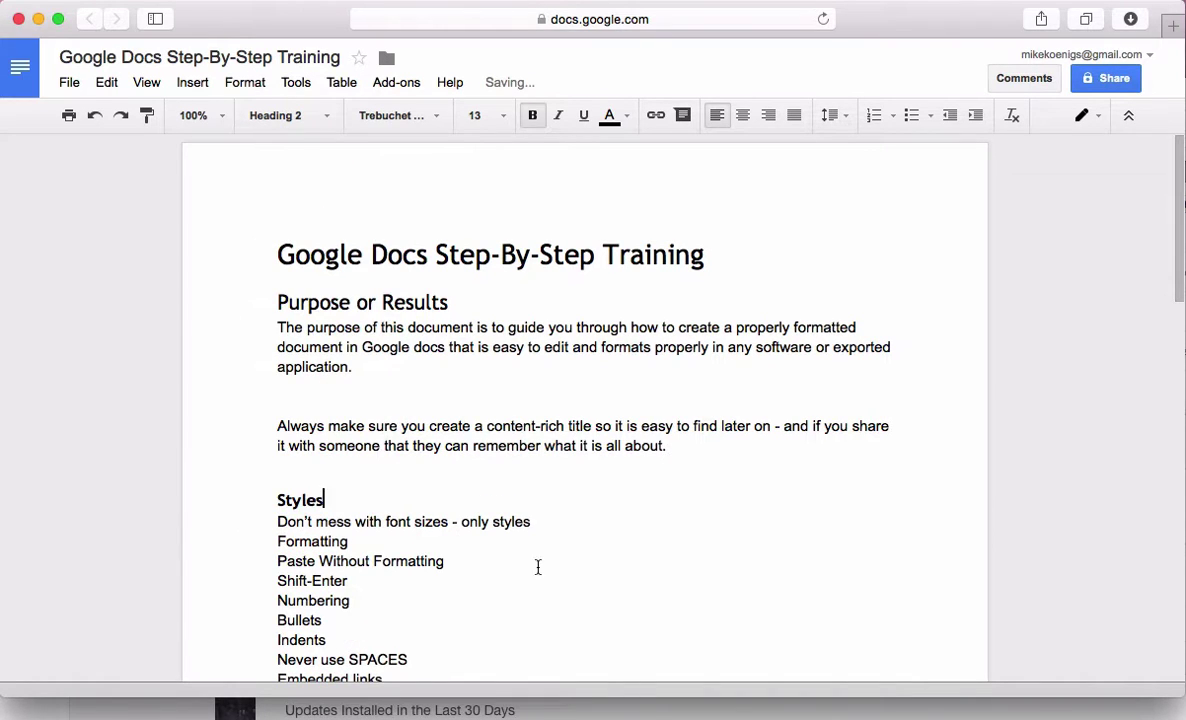
Bullet the line 'Don't mess with font sizes - only styles' and add a blank line before Formatting
left_click(262, 524)
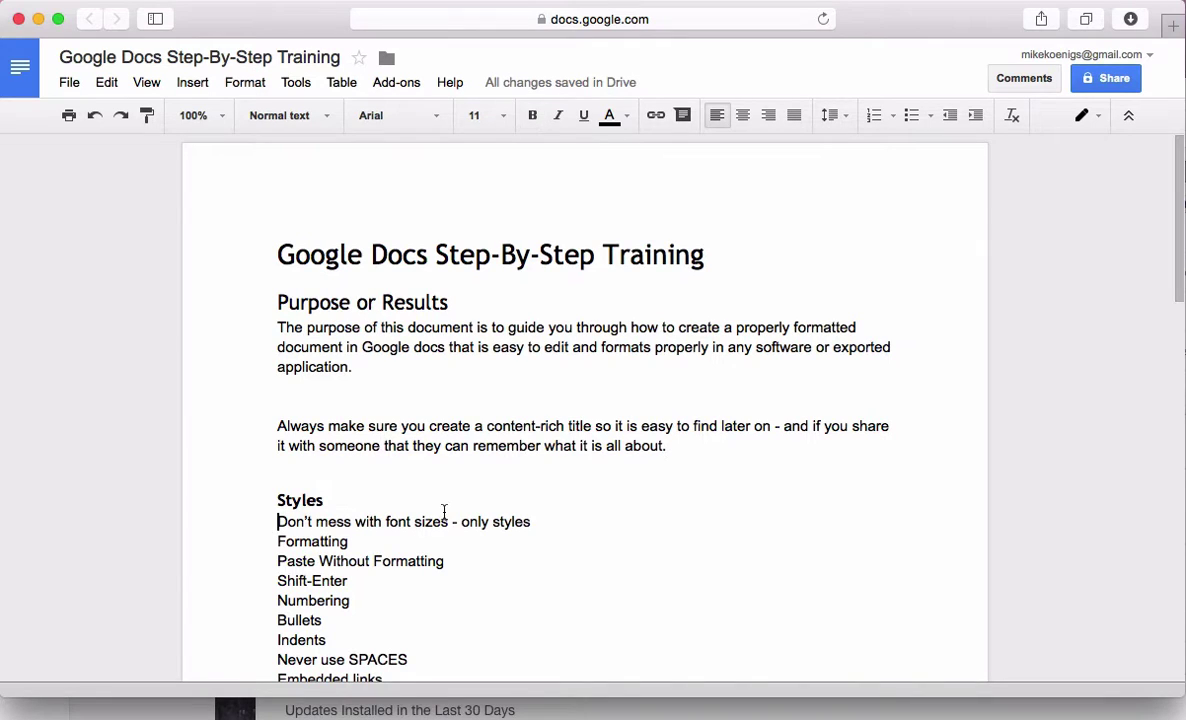
left_click(907, 117)
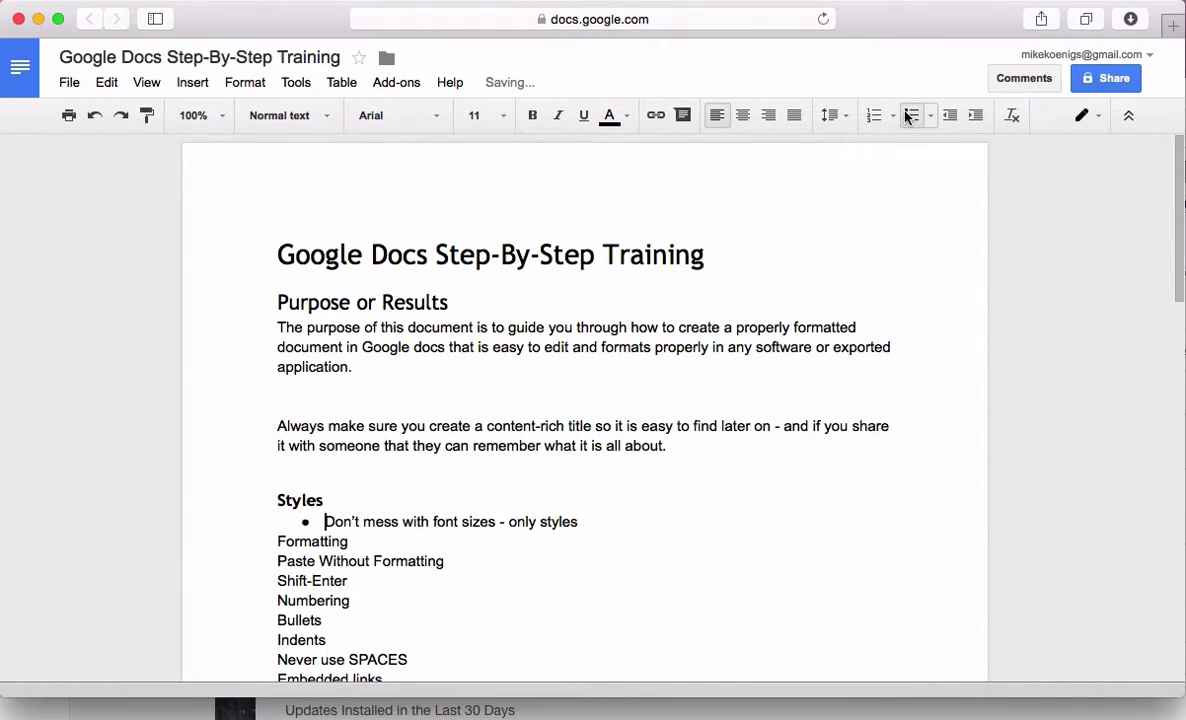
left_click(256, 540)
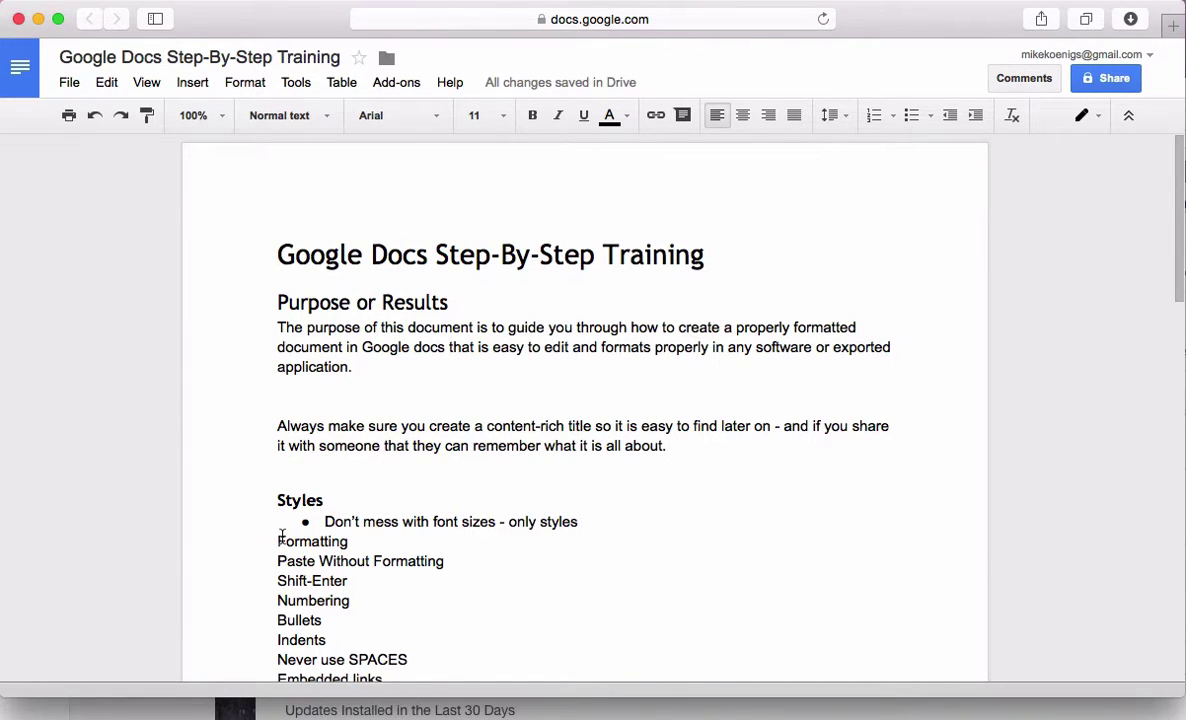
key("Return")
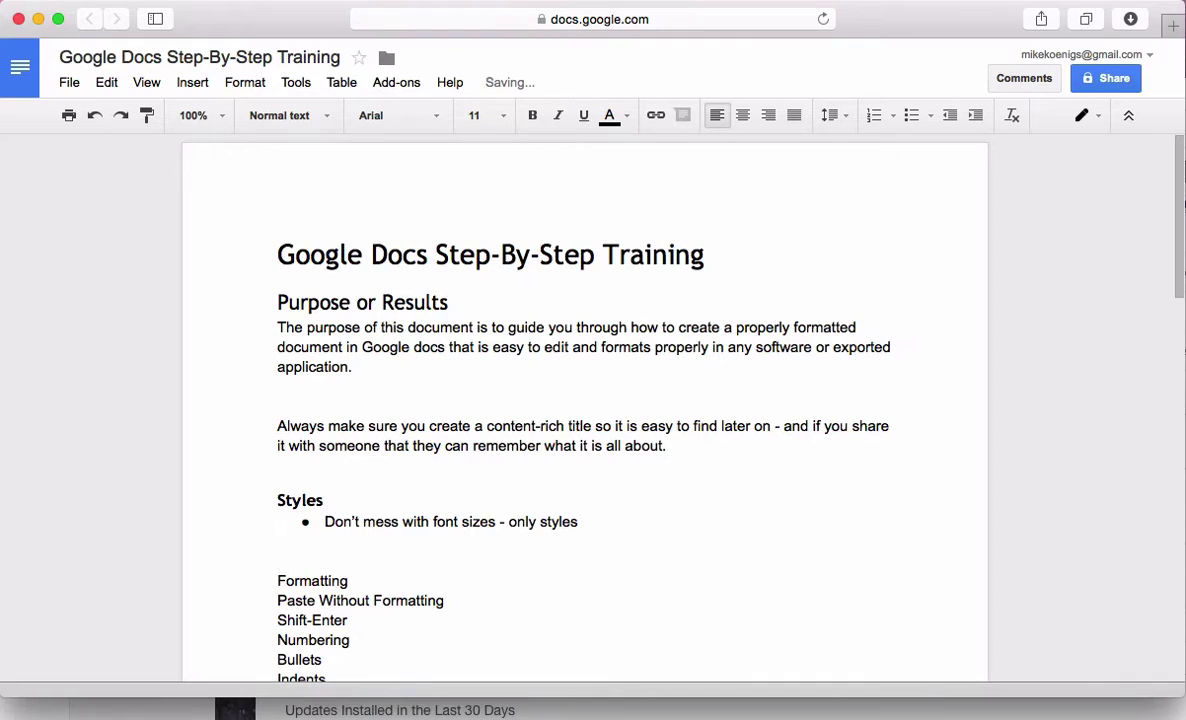
Type the dash items 'this thing', 'that thing' and 'the other thing' below the font-size bullet
type("- this")
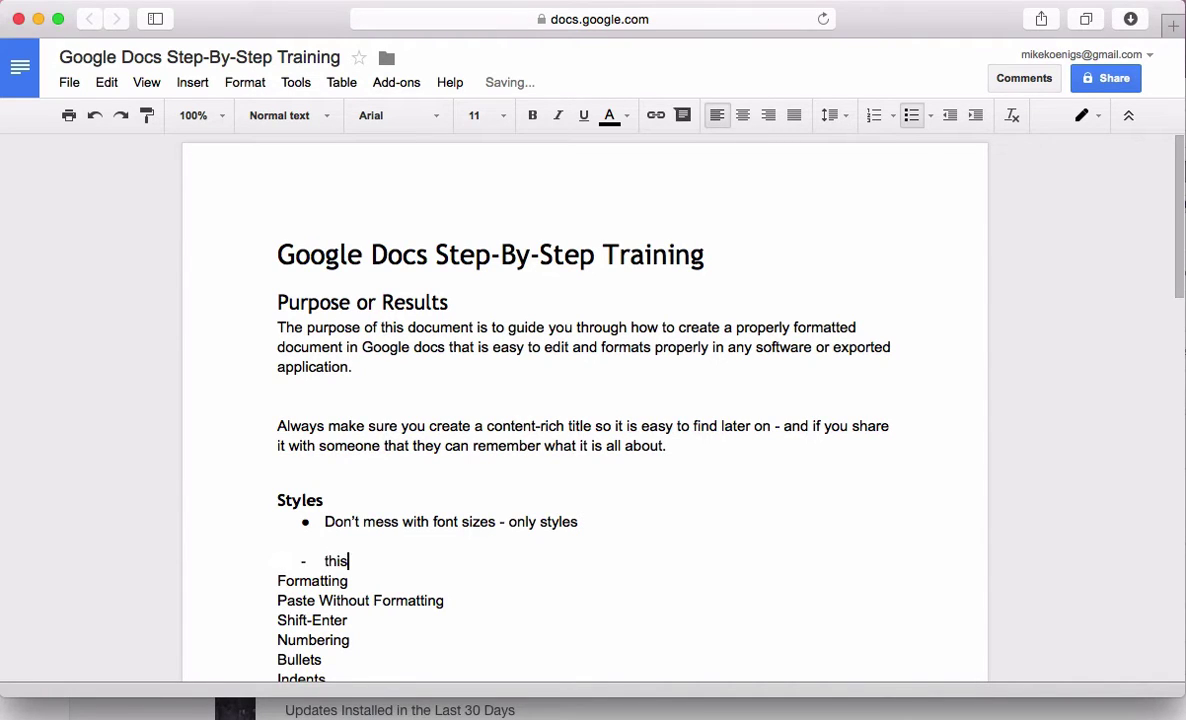
type(" thing")
key("Return")
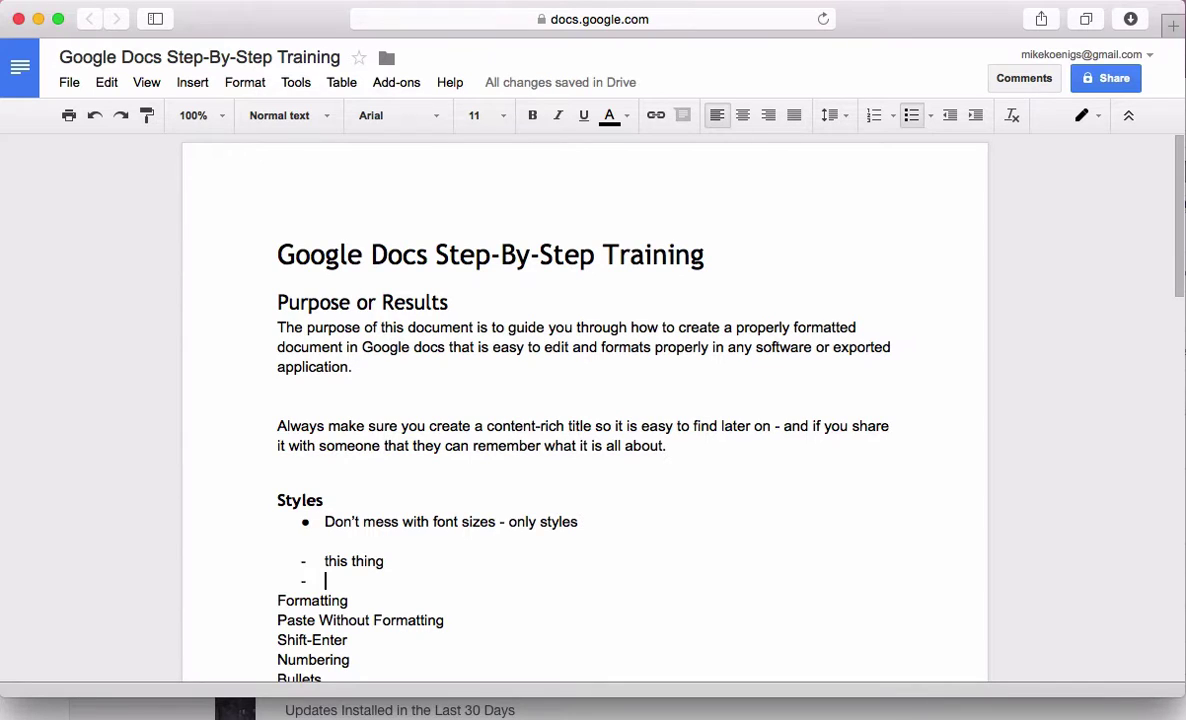
type("that thing")
key("Return")
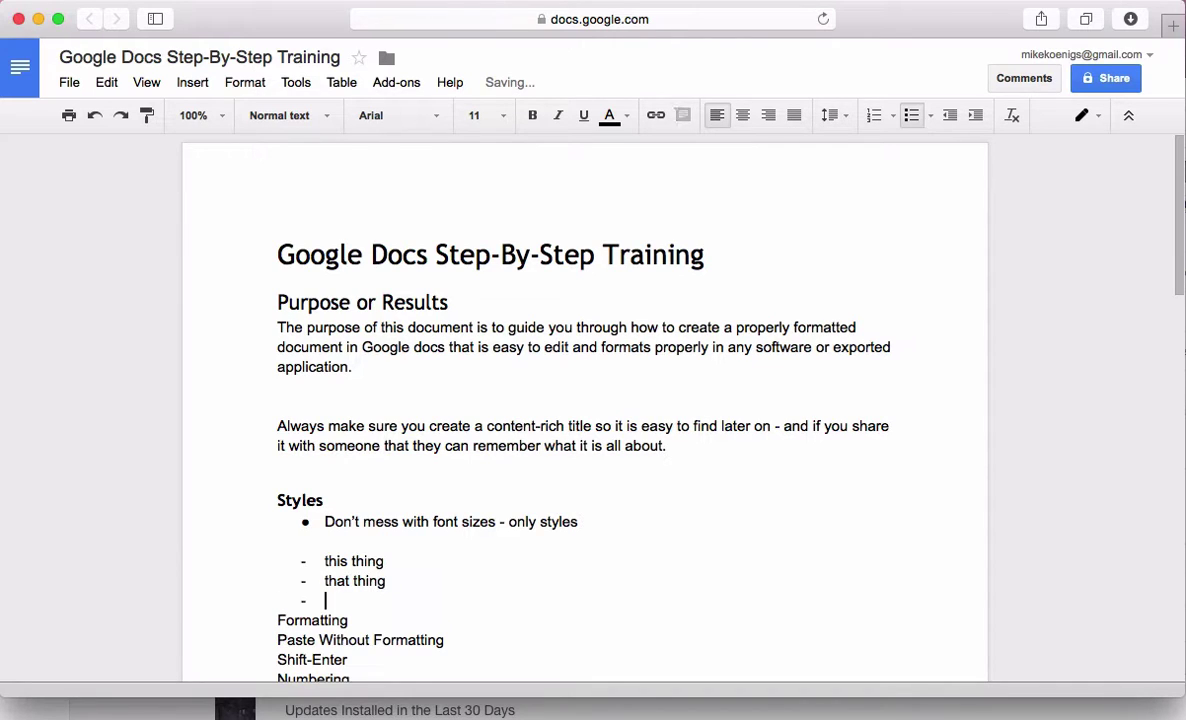
type("the other thing")
key("Return")
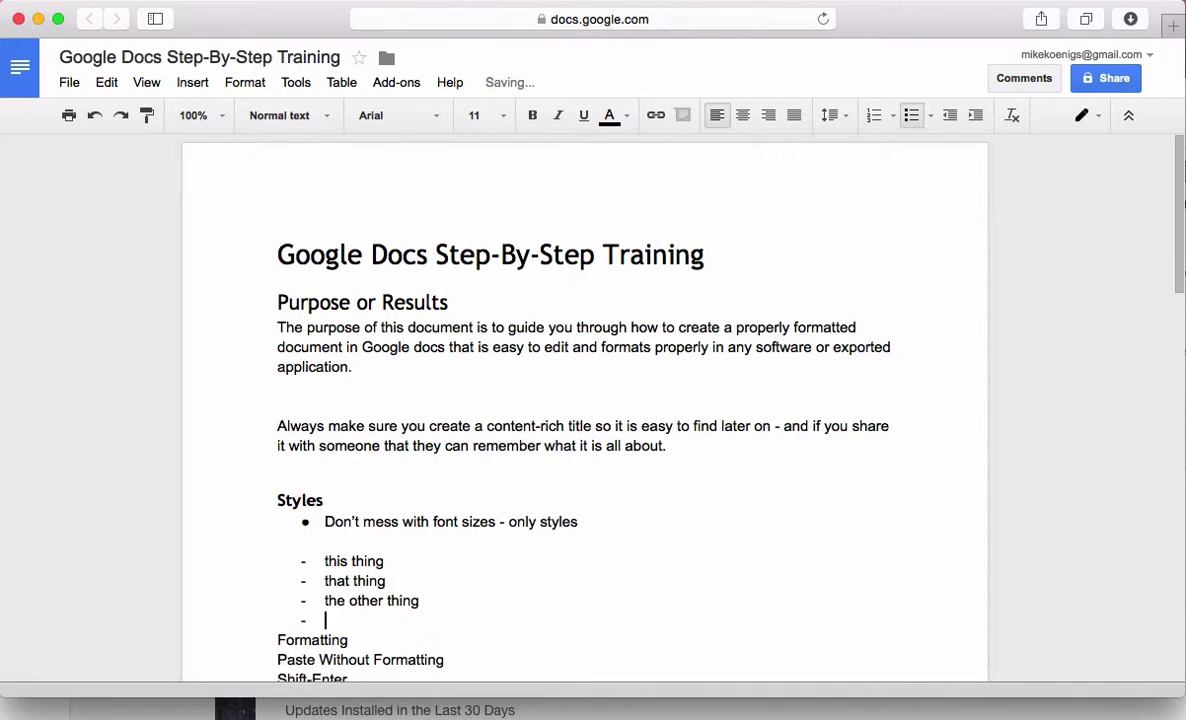
key("Return")
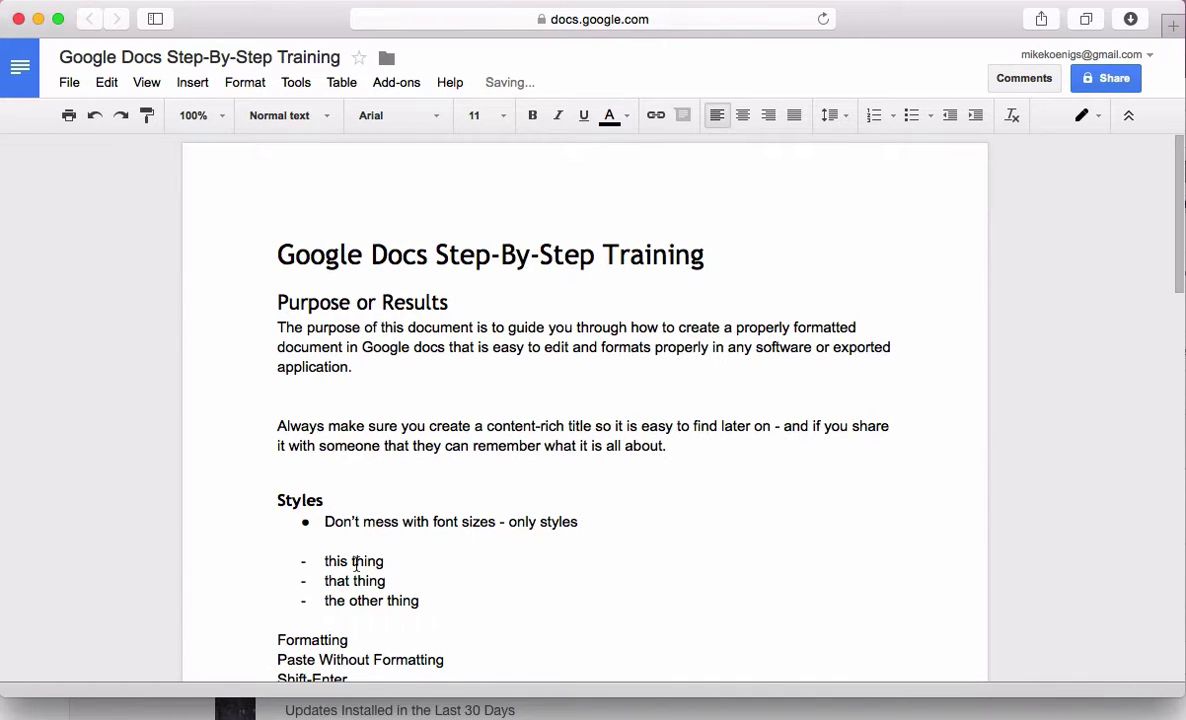
Convert the three dash items into round bullets
left_click_drag(445, 603, 225, 562)
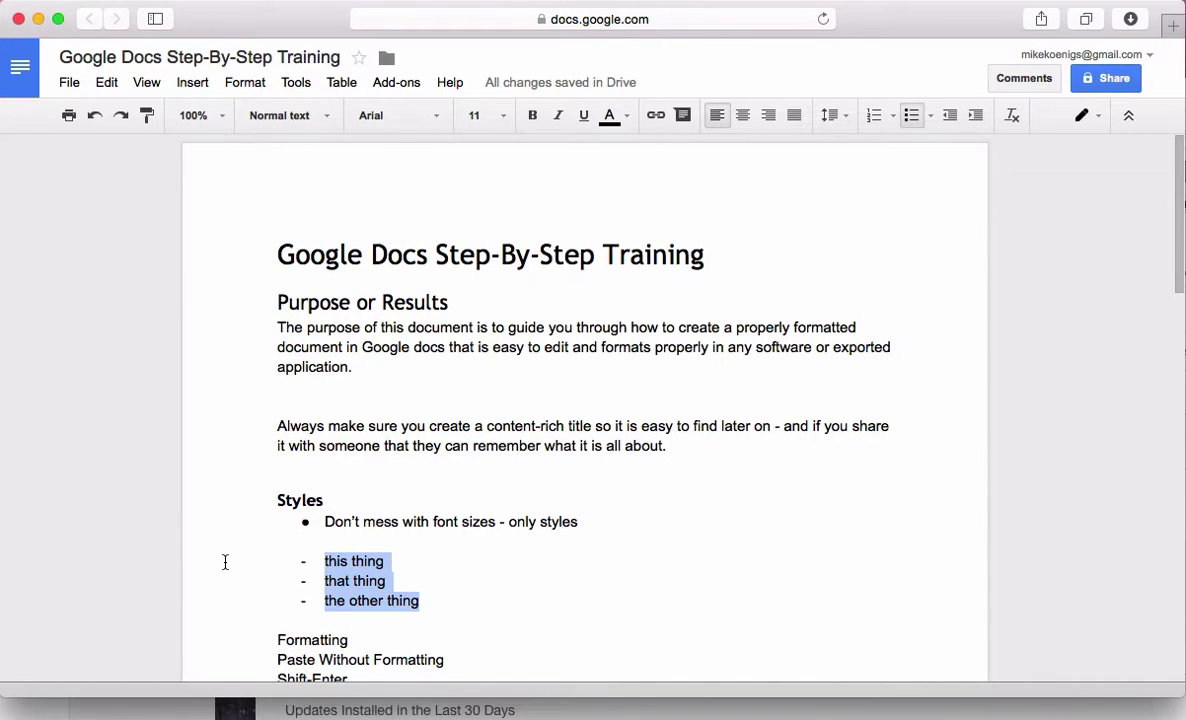
left_click(975, 116)
left_click(950, 116)
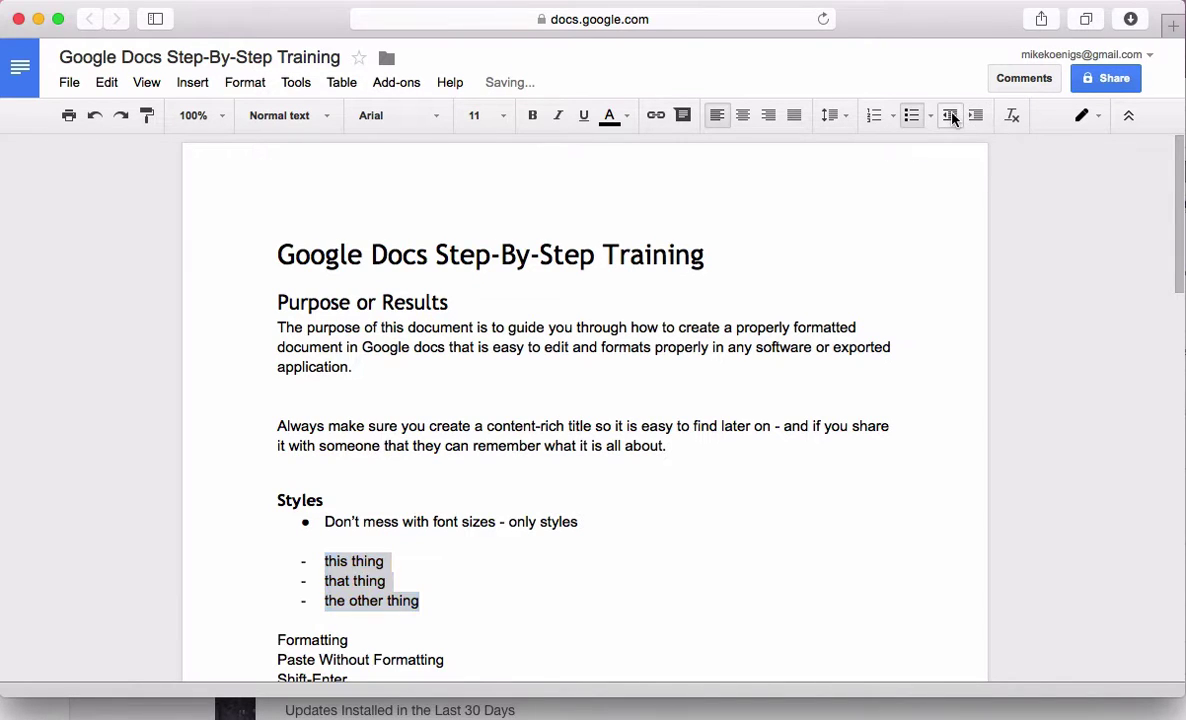
left_click(316, 561)
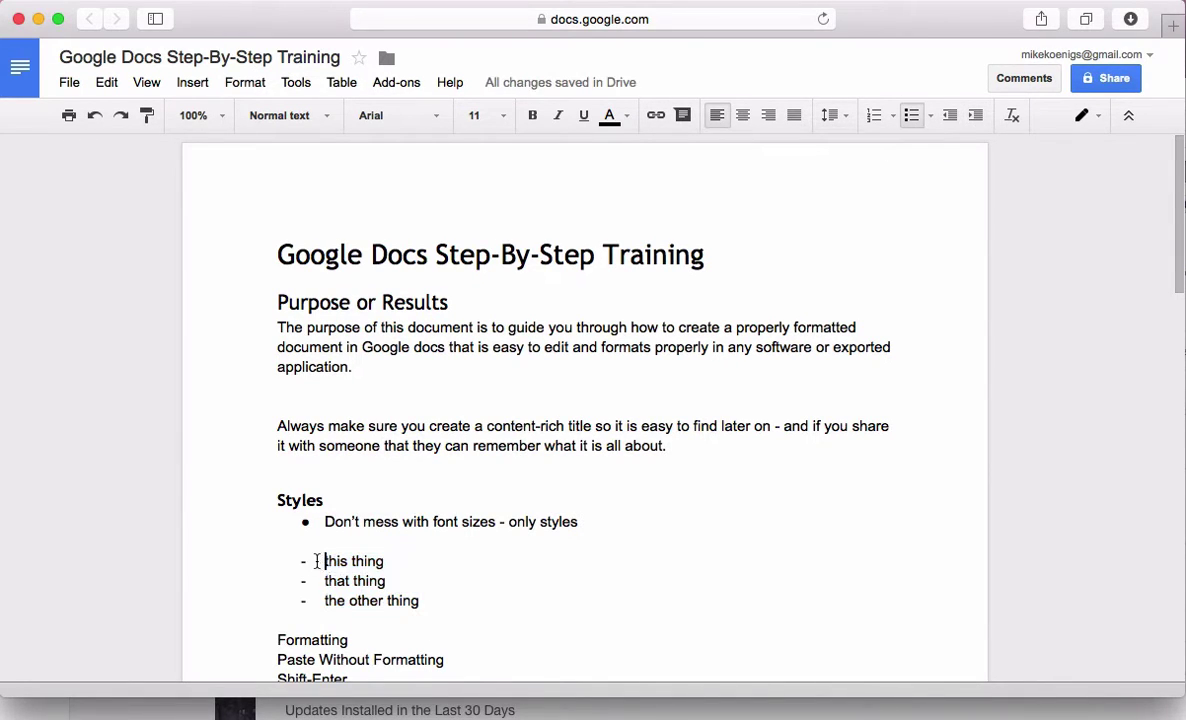
left_click(427, 601)
left_click_drag(427, 601, 235, 552)
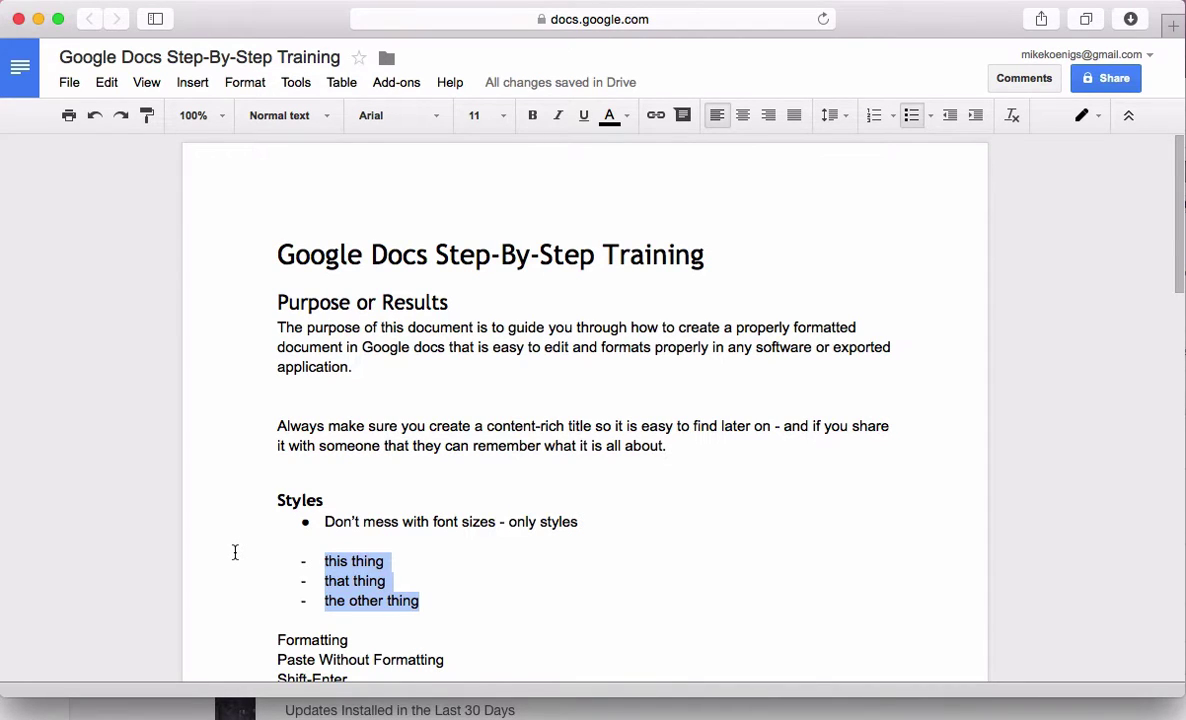
left_click_drag(325, 521, 620, 520)
left_click_drag(442, 603, 244, 558)
left_click(911, 116)
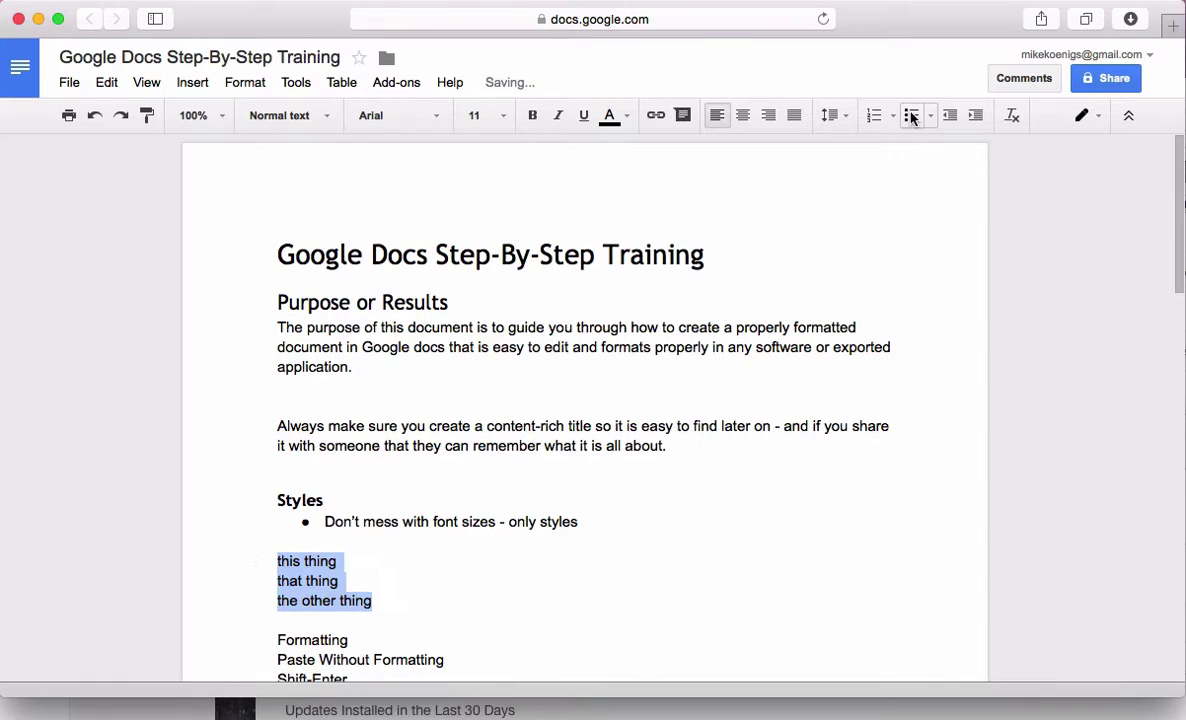
left_click(911, 116)
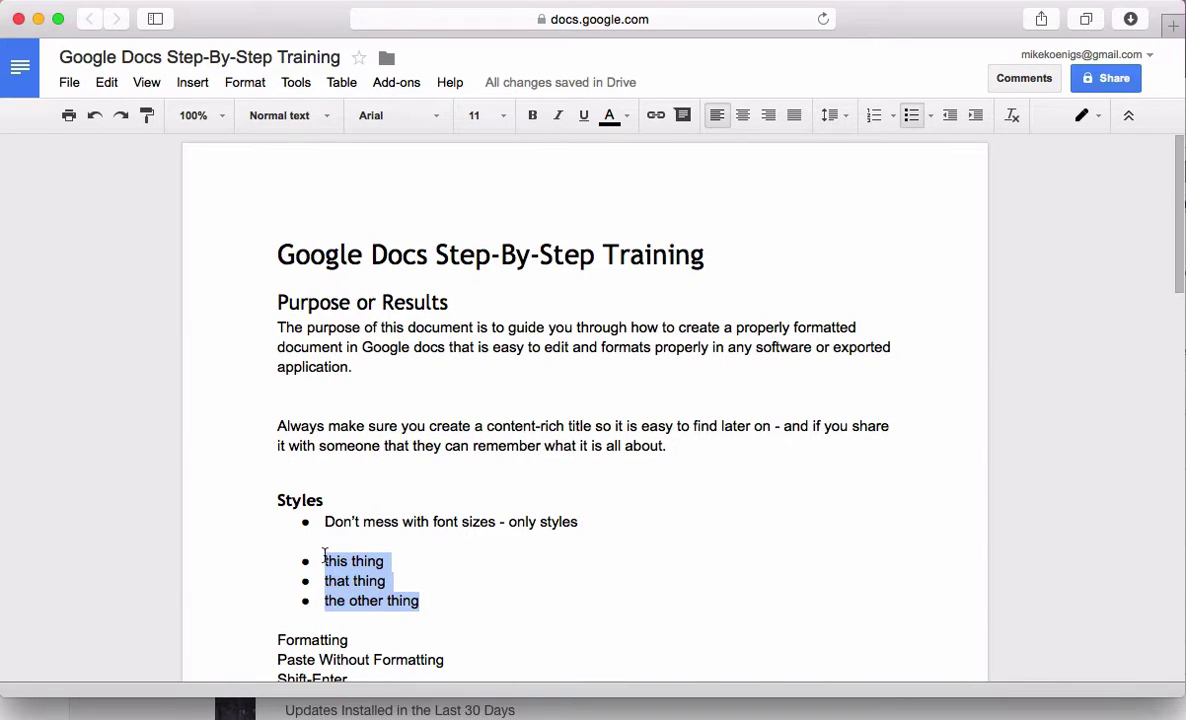
scroll(418, 580, "down", 2)
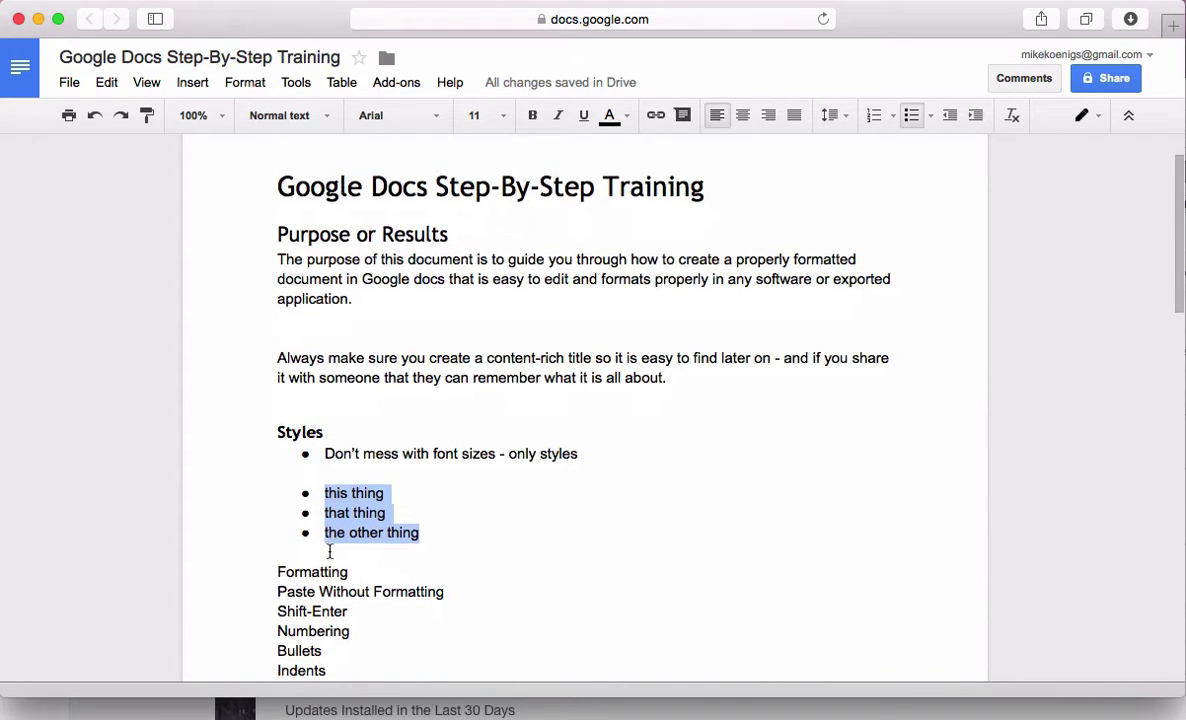
left_click(330, 552)
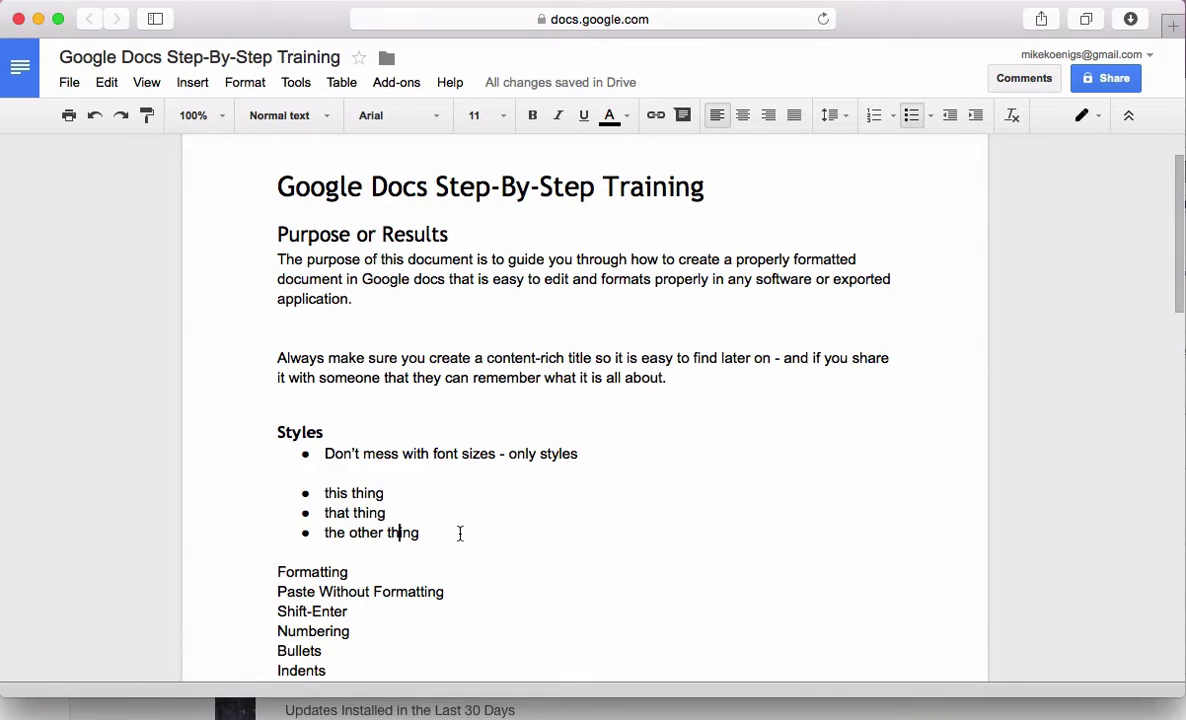
left_click_drag(460, 532, 243, 489)
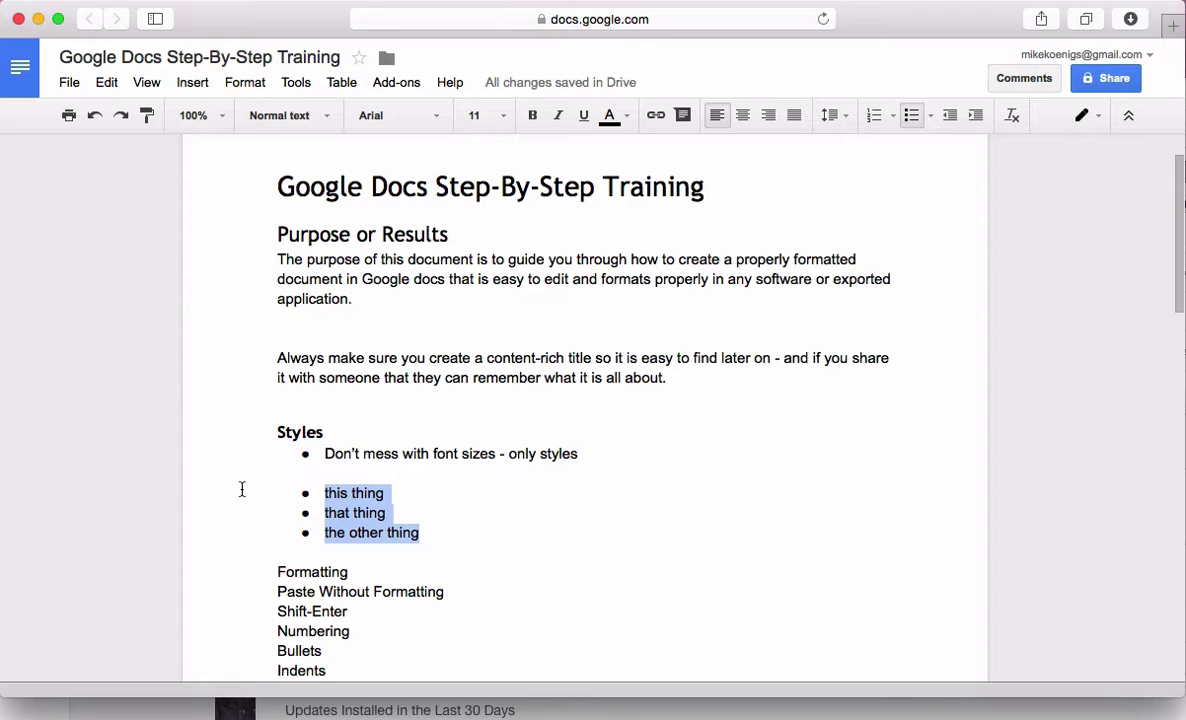
Add a 'Bullets' heading in Heading 2 style above the three items
left_click(363, 467)
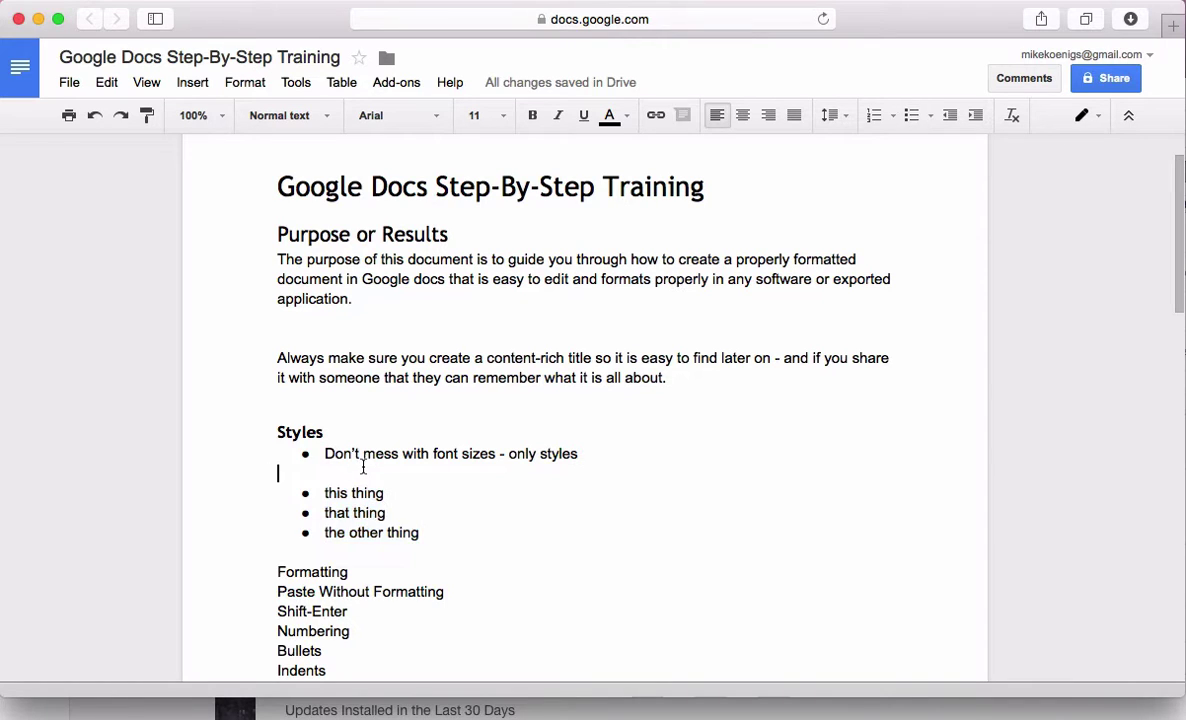
key("Return")
type("Bullets")
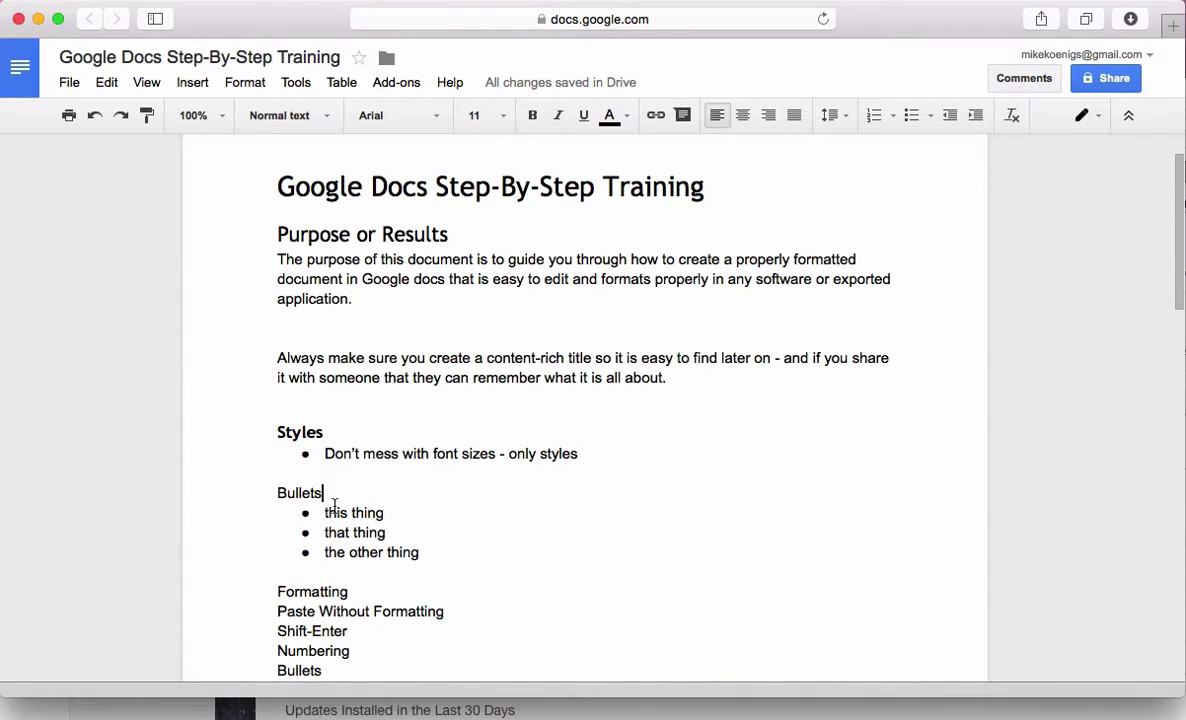
left_click_drag(315, 490, 212, 487)
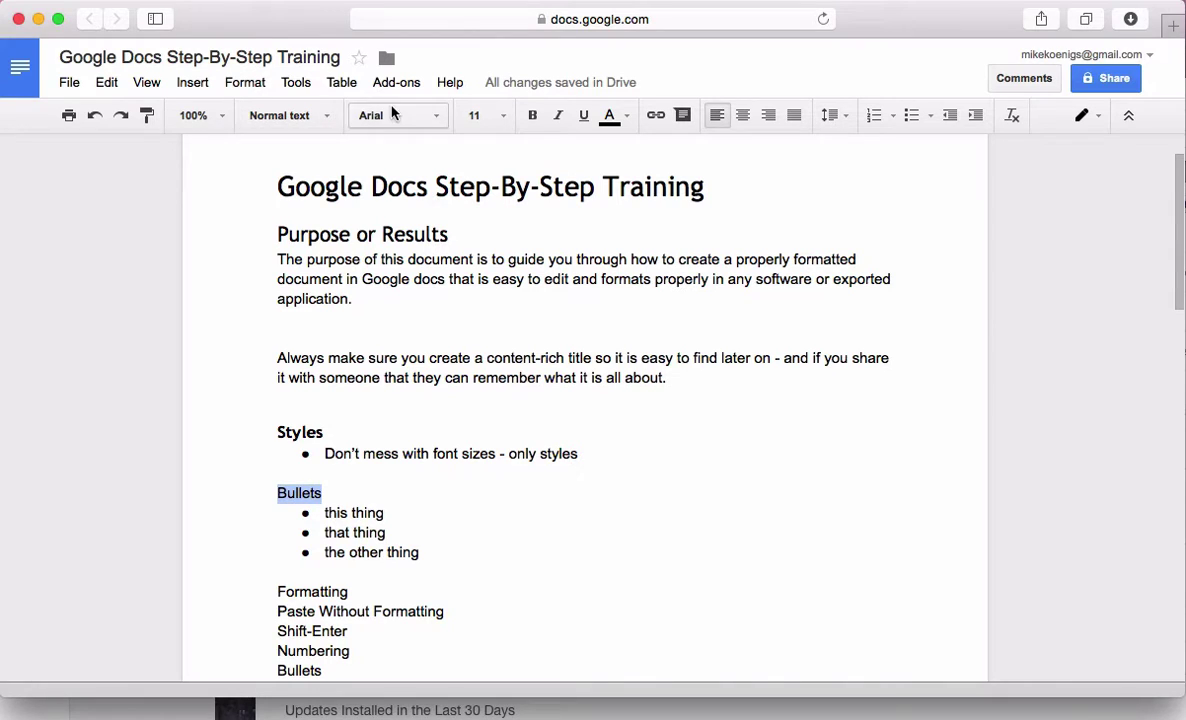
left_click(325, 116)
left_click(335, 342)
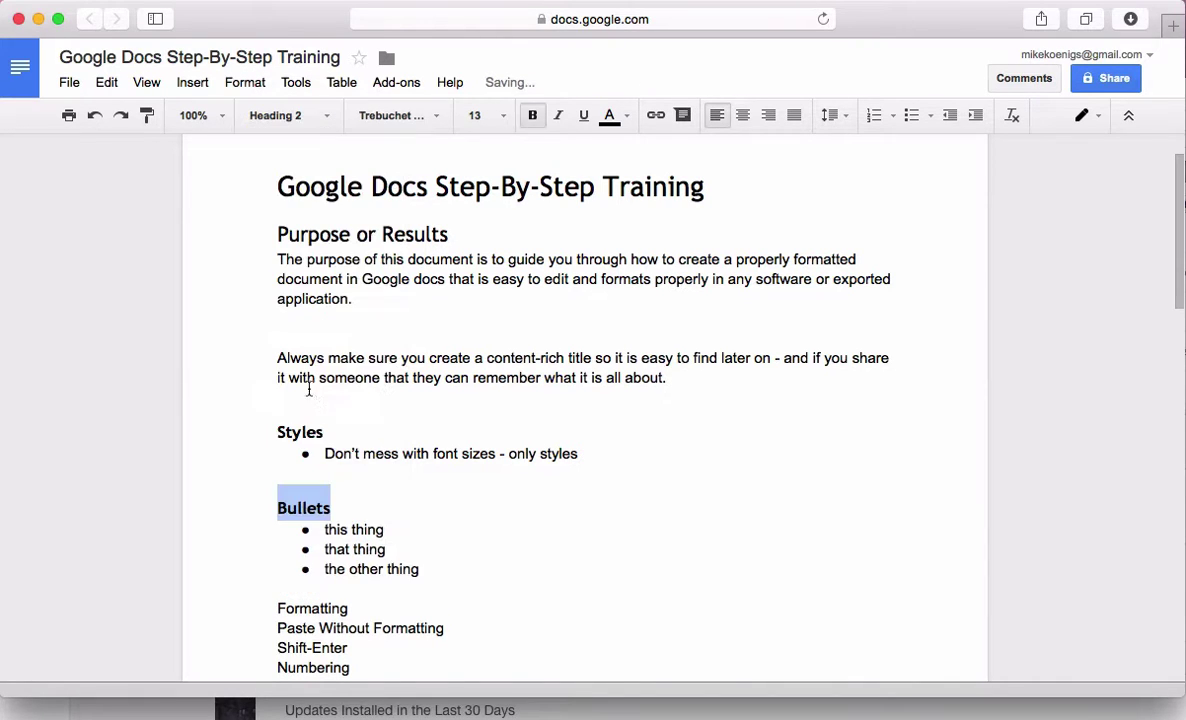
Delete the blank line between the Styles bullet and the Bullets heading
left_click(356, 482)
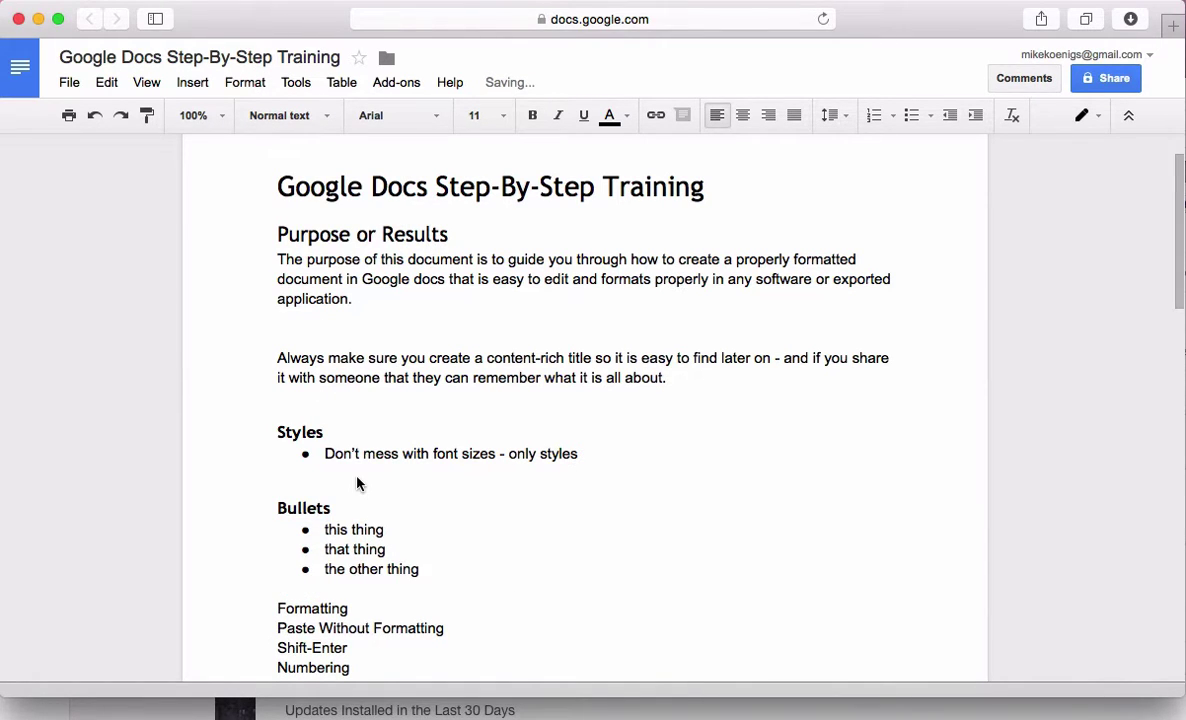
key("BackSpace")
key("Down")
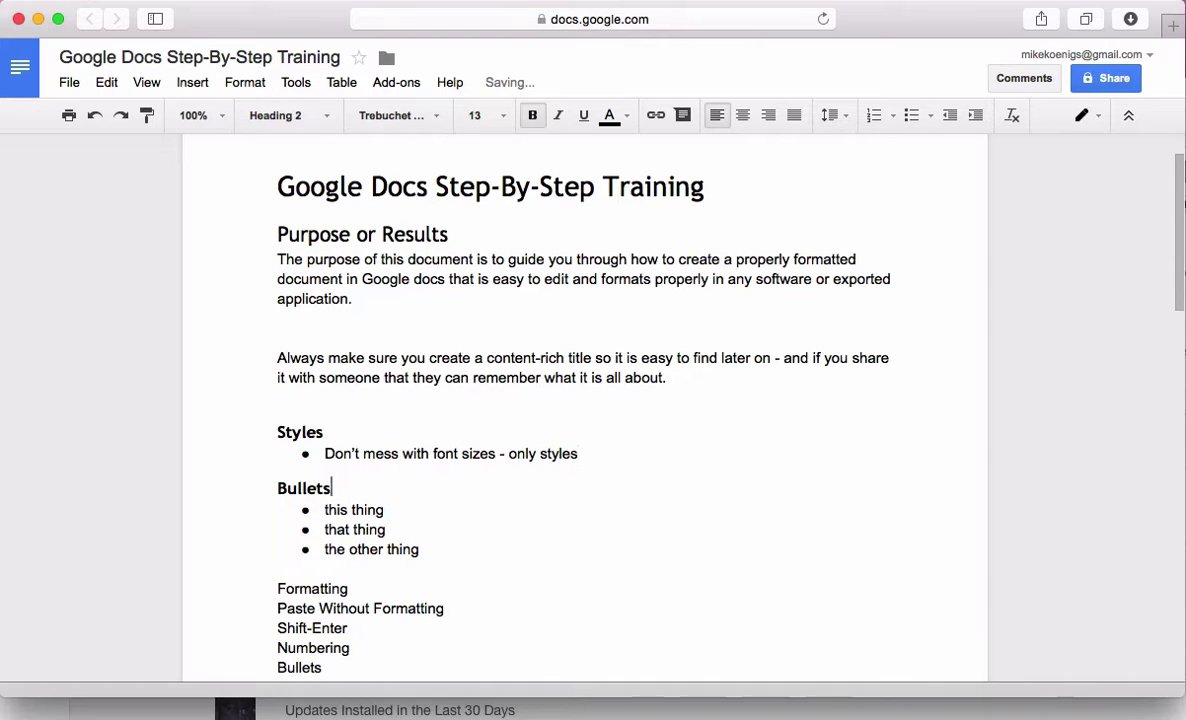
key("Up")
key("Up")
key("Down")
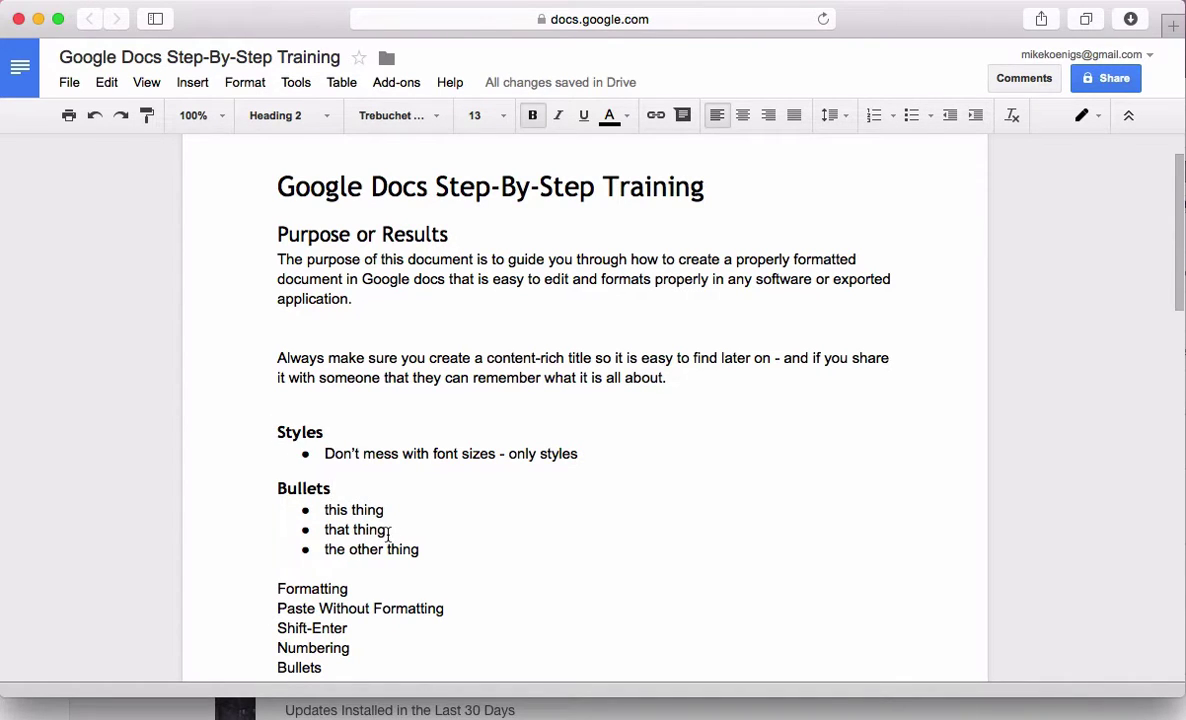
scroll(388, 535, "down", 1)
left_click_drag(270, 388, 265, 521)
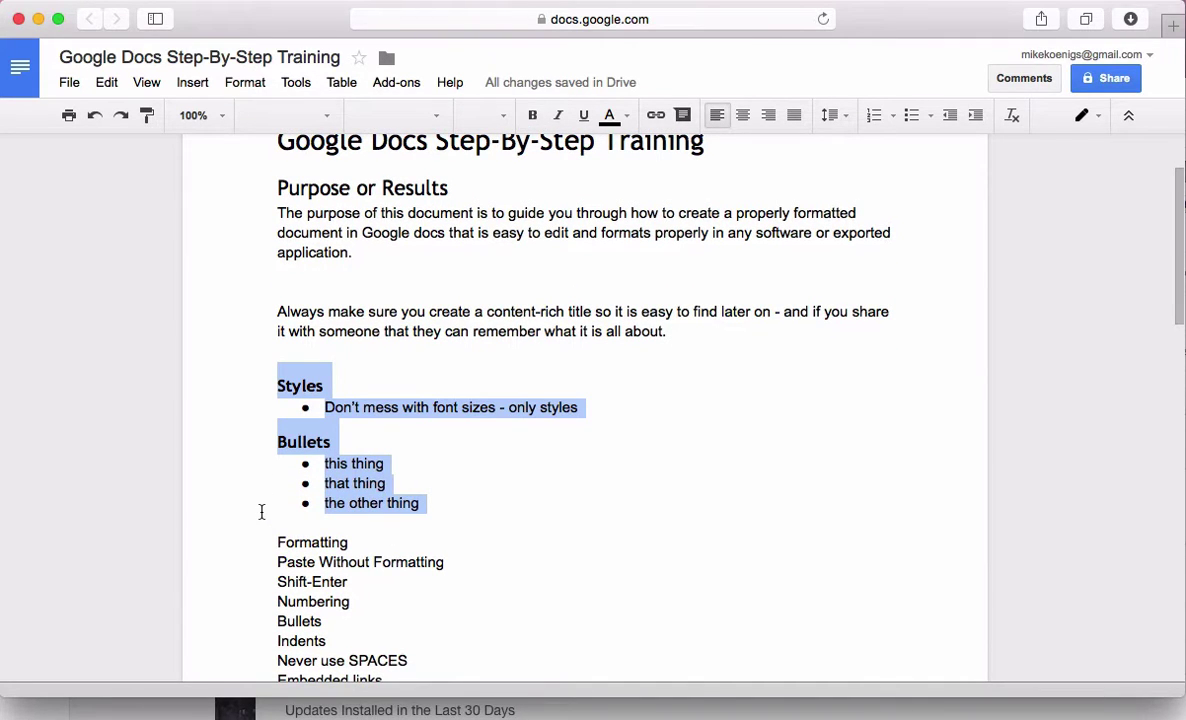
left_click(331, 442)
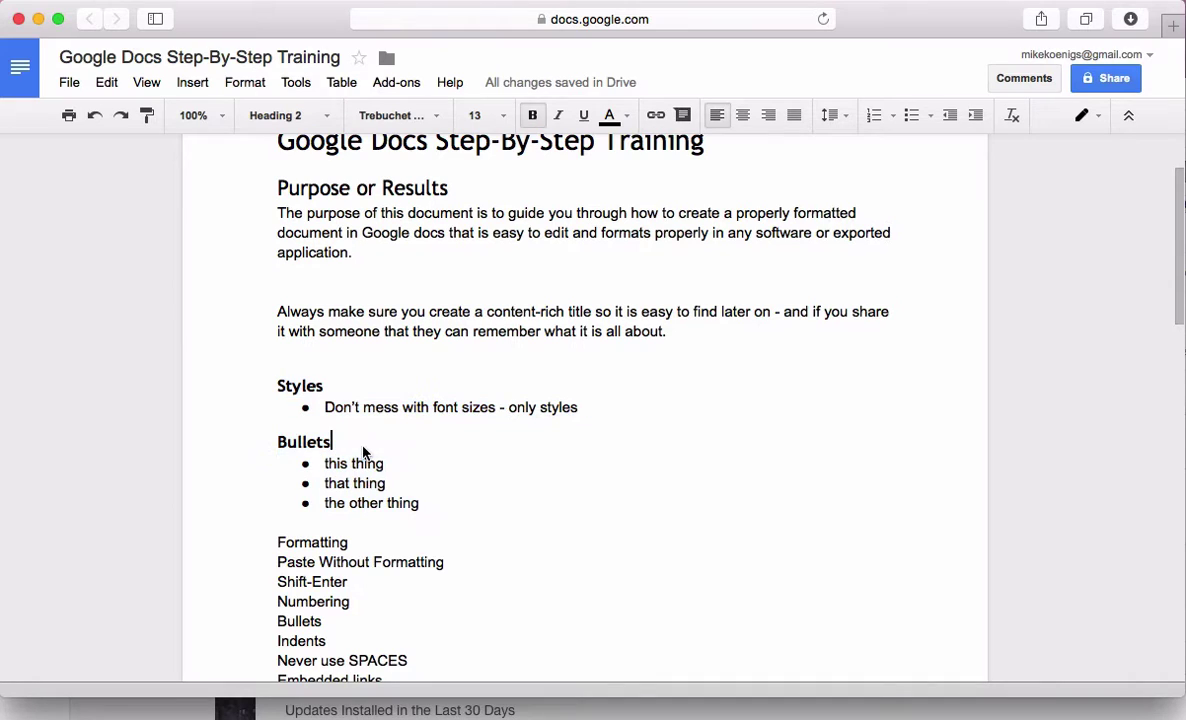
left_click_drag(431, 503, 257, 386)
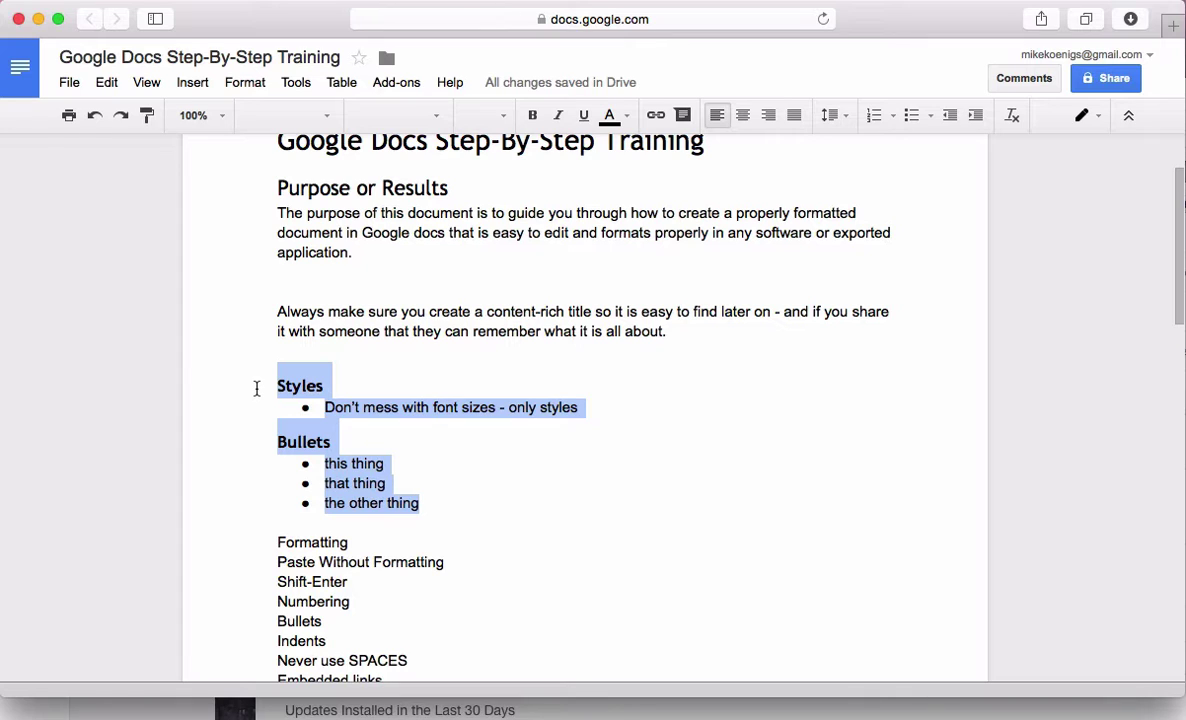
left_click(407, 543)
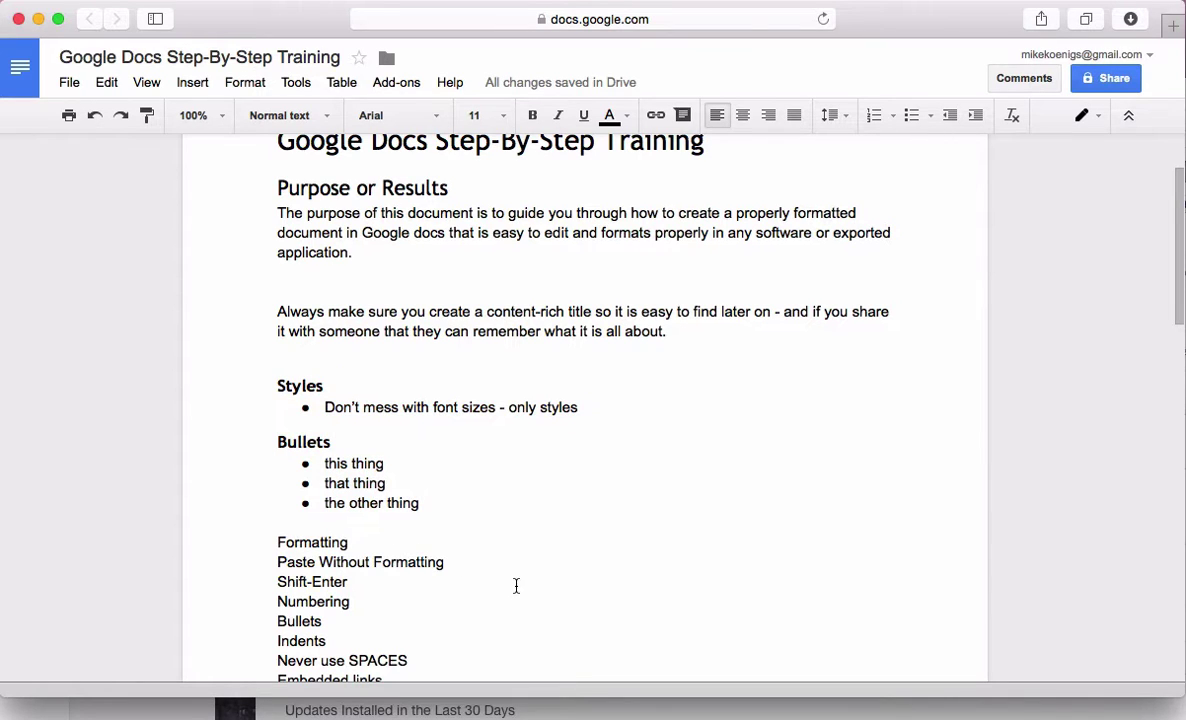
Make 'Formatting' a Heading 2 and remove the blank line above it
scroll(516, 586, "down", 3)
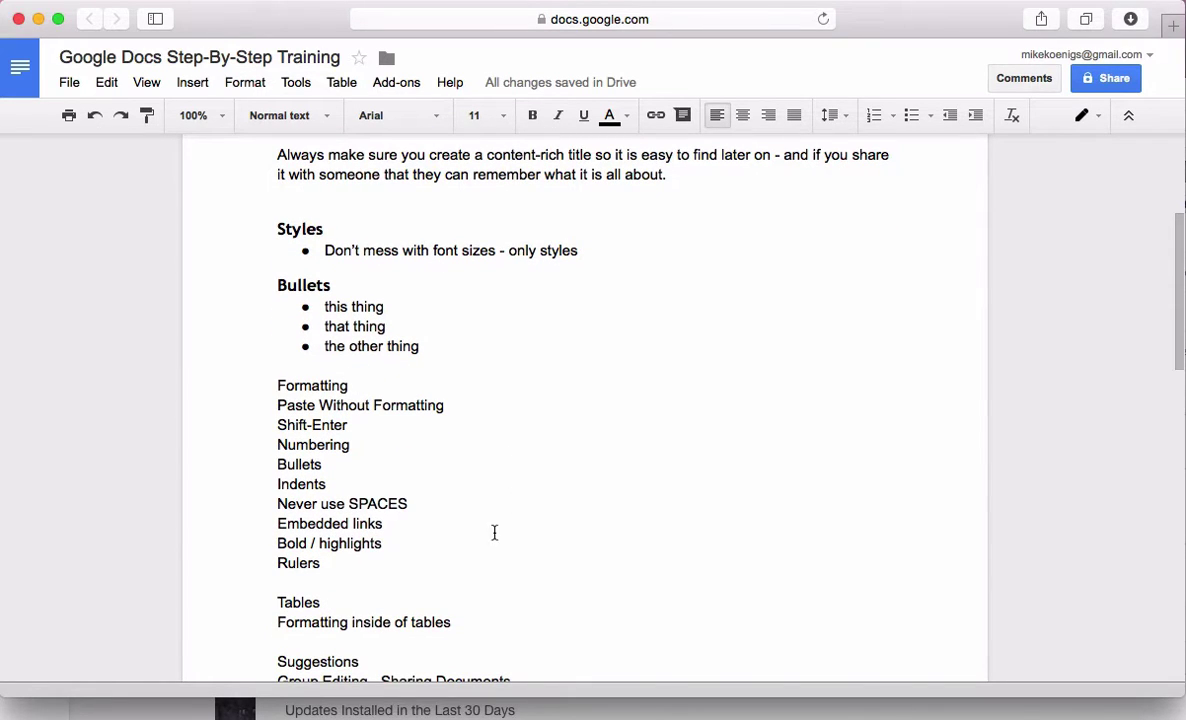
key("shift+Left")
double_click(300, 384)
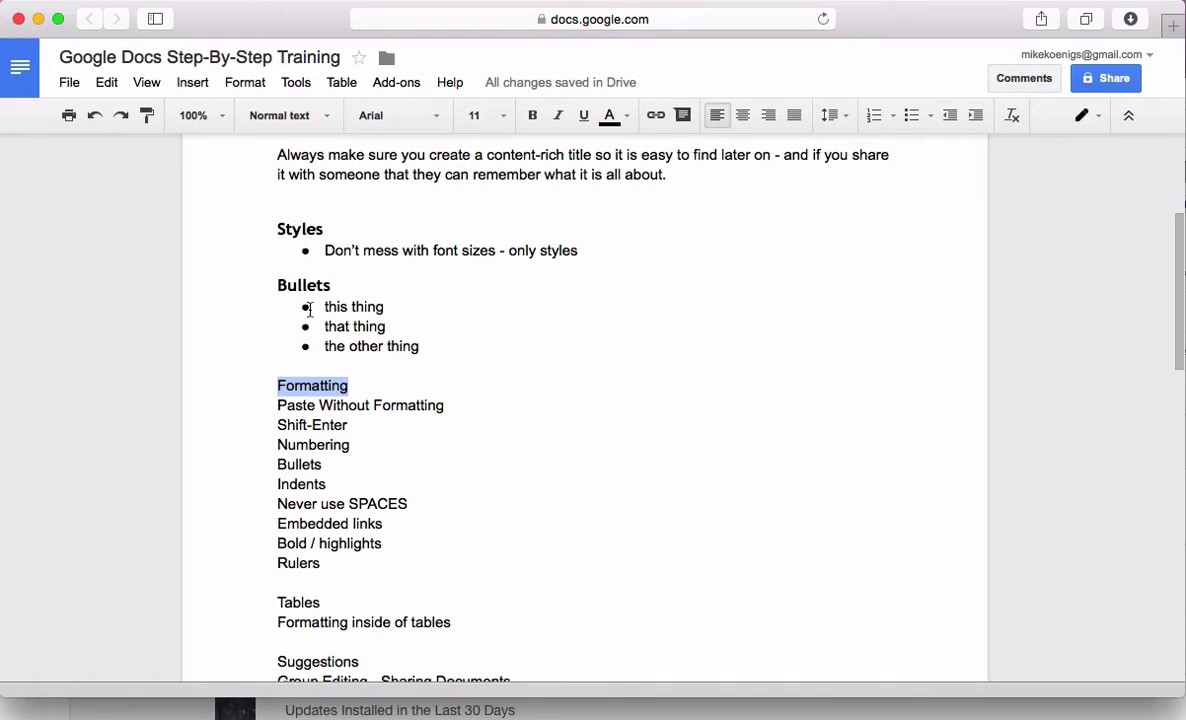
left_click(310, 116)
left_click(316, 402)
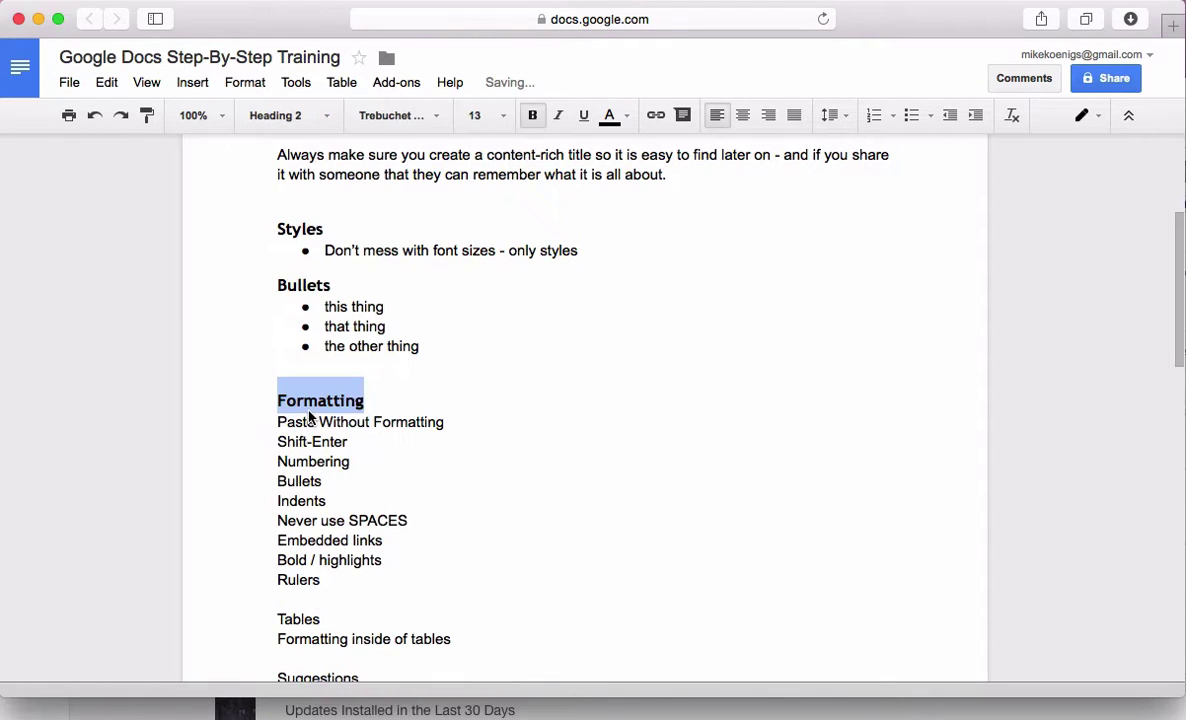
left_click(341, 369)
key("BackSpace")
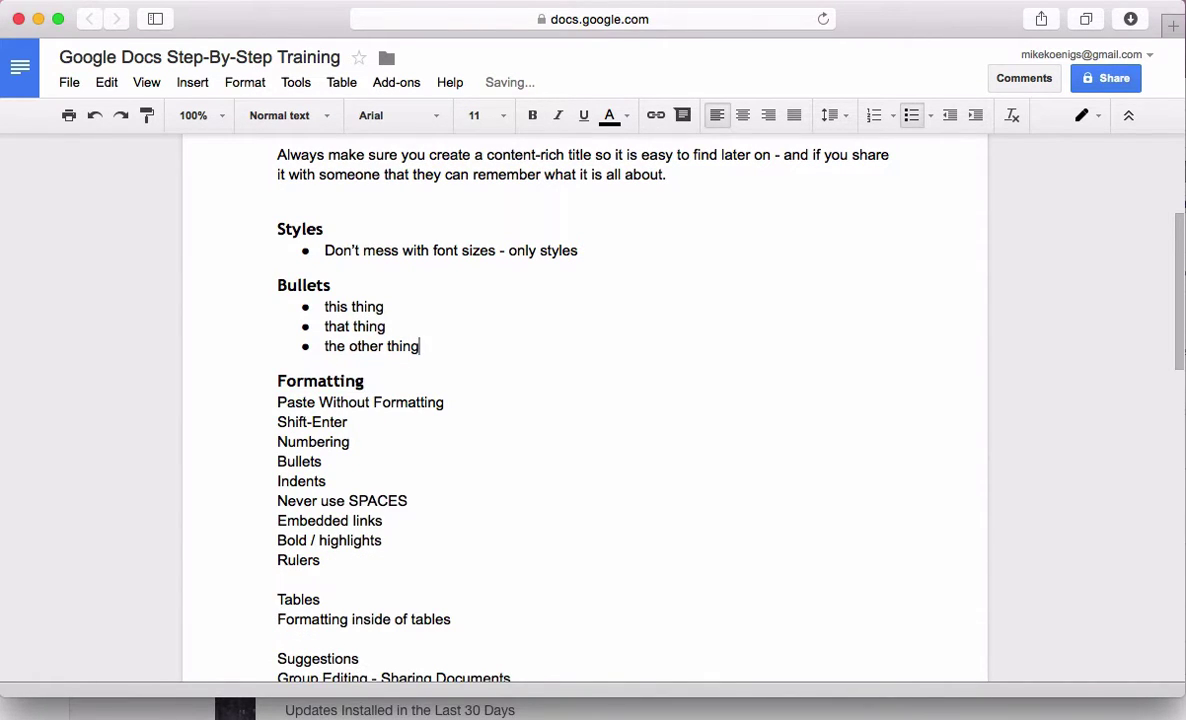
Add a bullet under Formatting reading 'Shift-Command-Option-V (Alt instead of Option)'
left_click(273, 405)
key("Return")
key("Return")
key("Return")
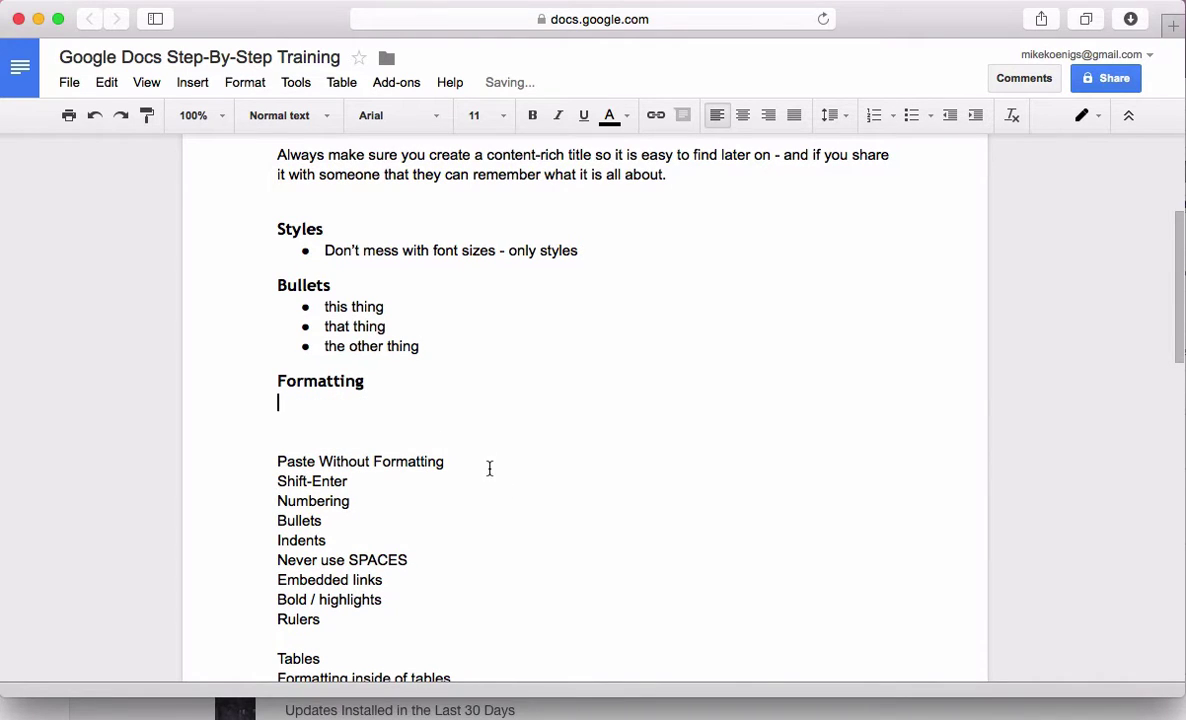
left_click_drag(490, 468, 252, 454)
left_click(300, 397)
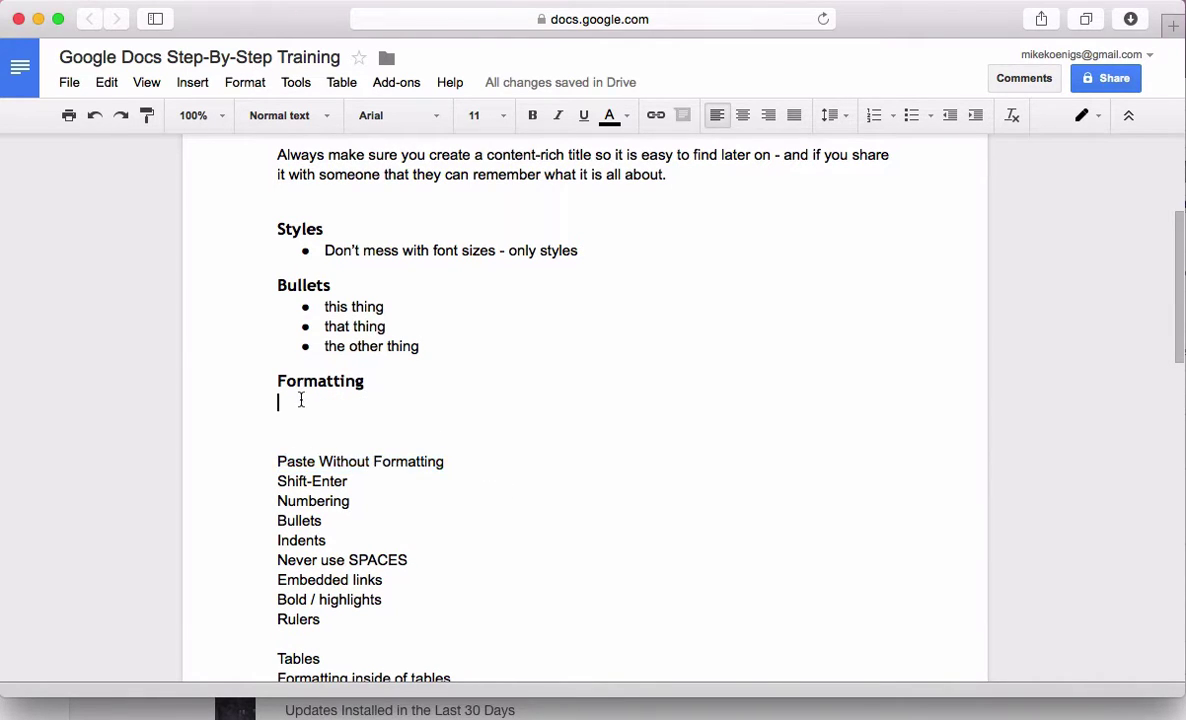
left_click(911, 115)
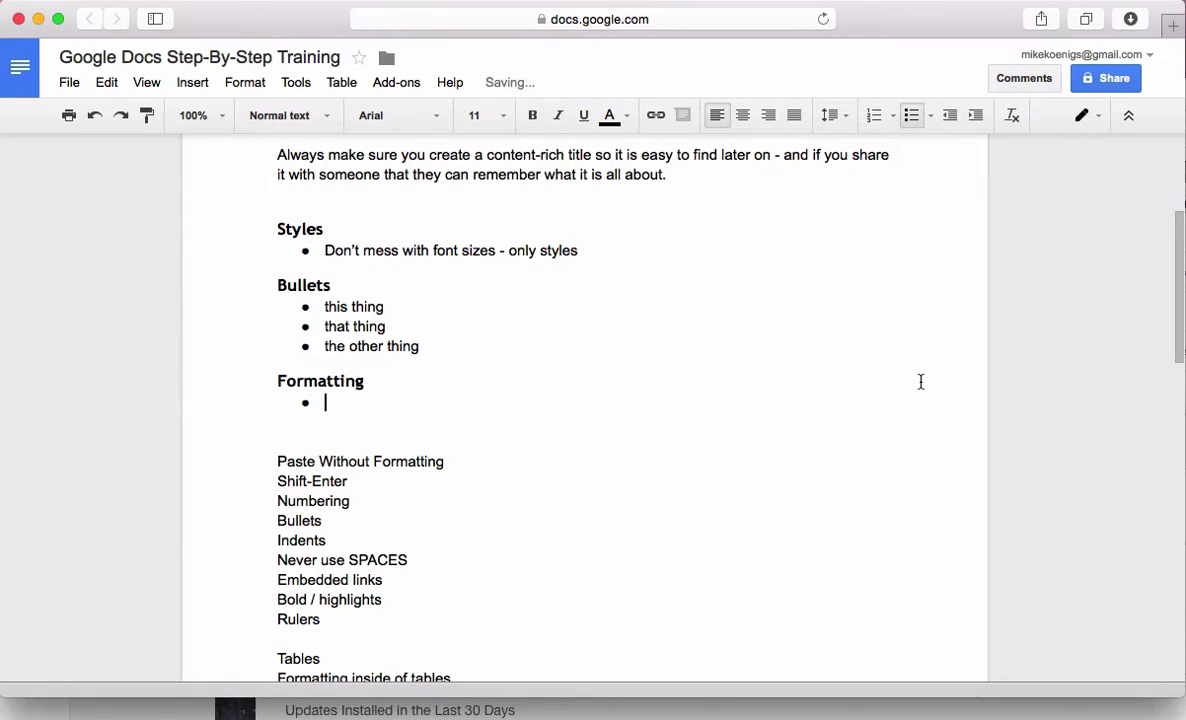
type("Shift-Command-")
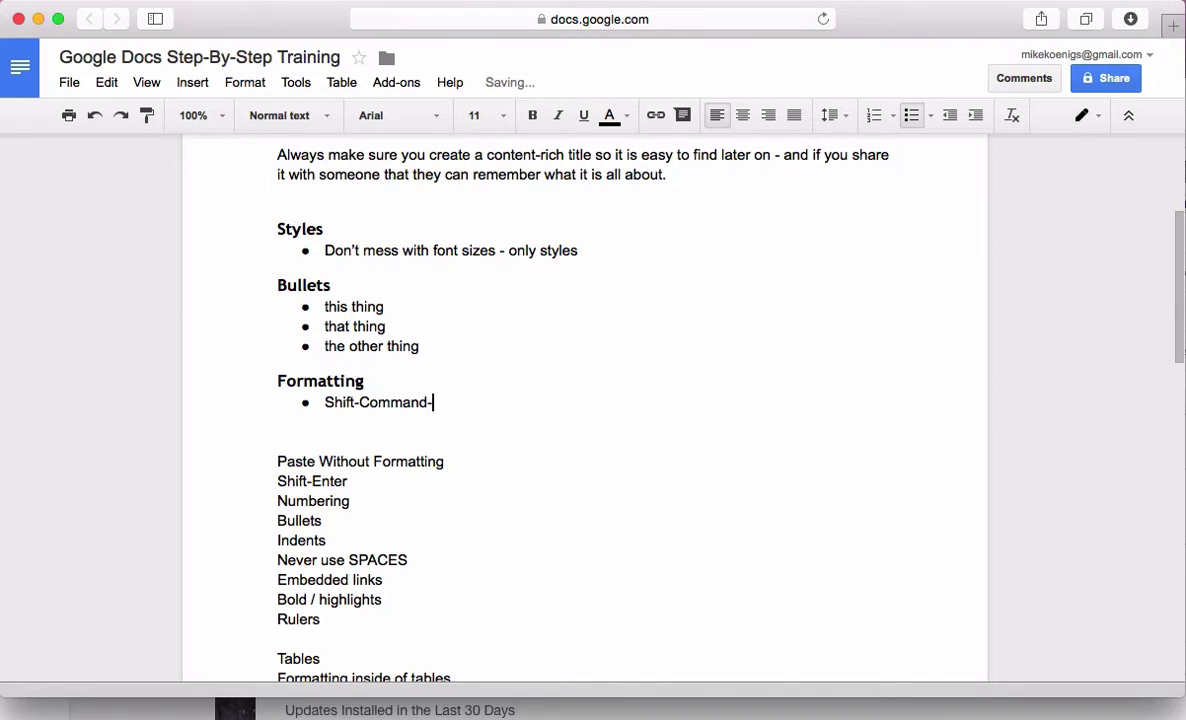
type("Option-V (Alt i")
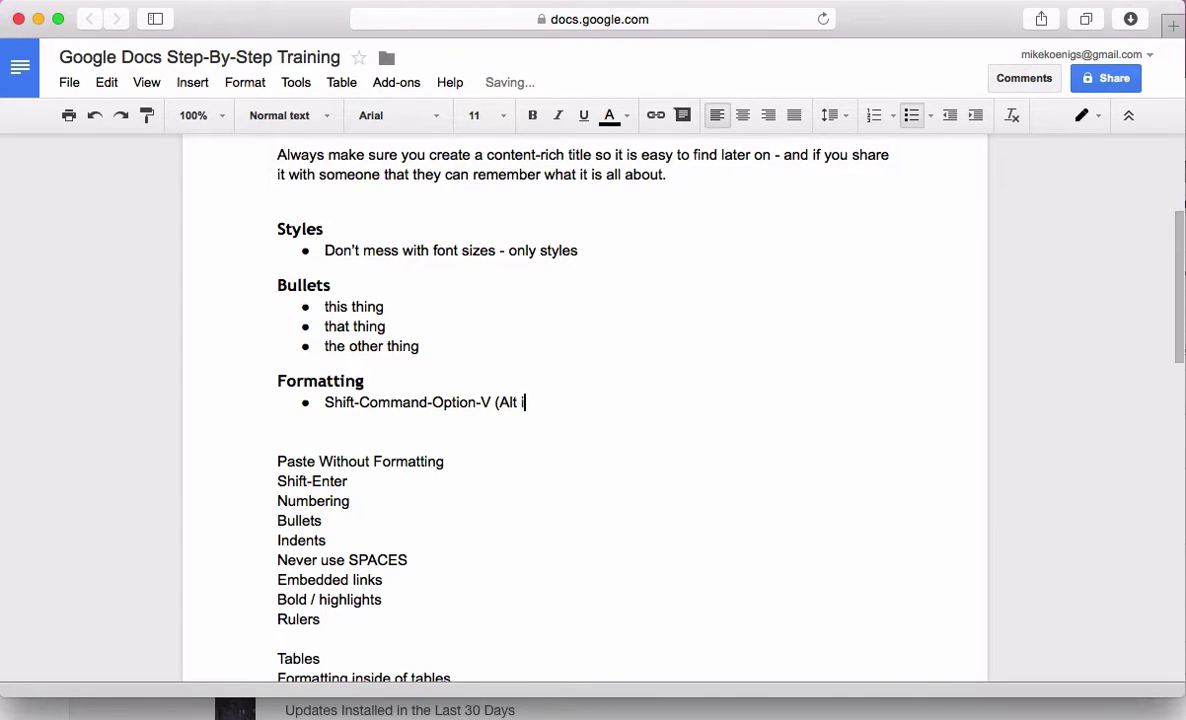
type("nstead of Option)")
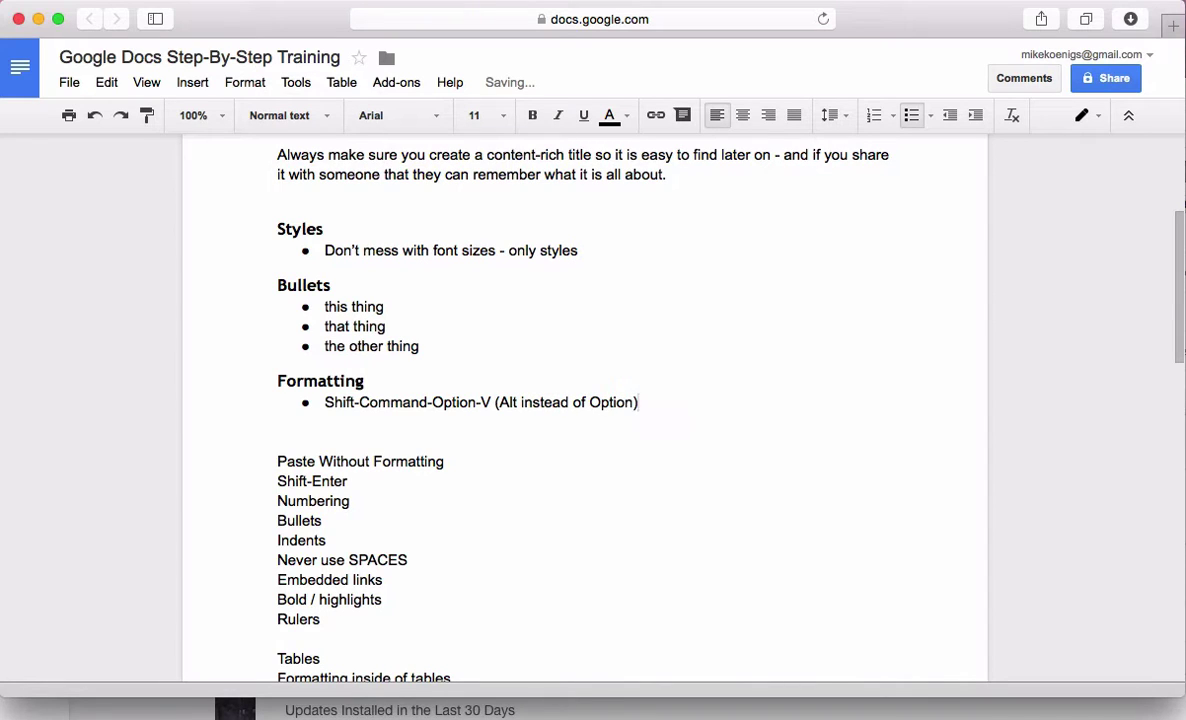
key("Down")
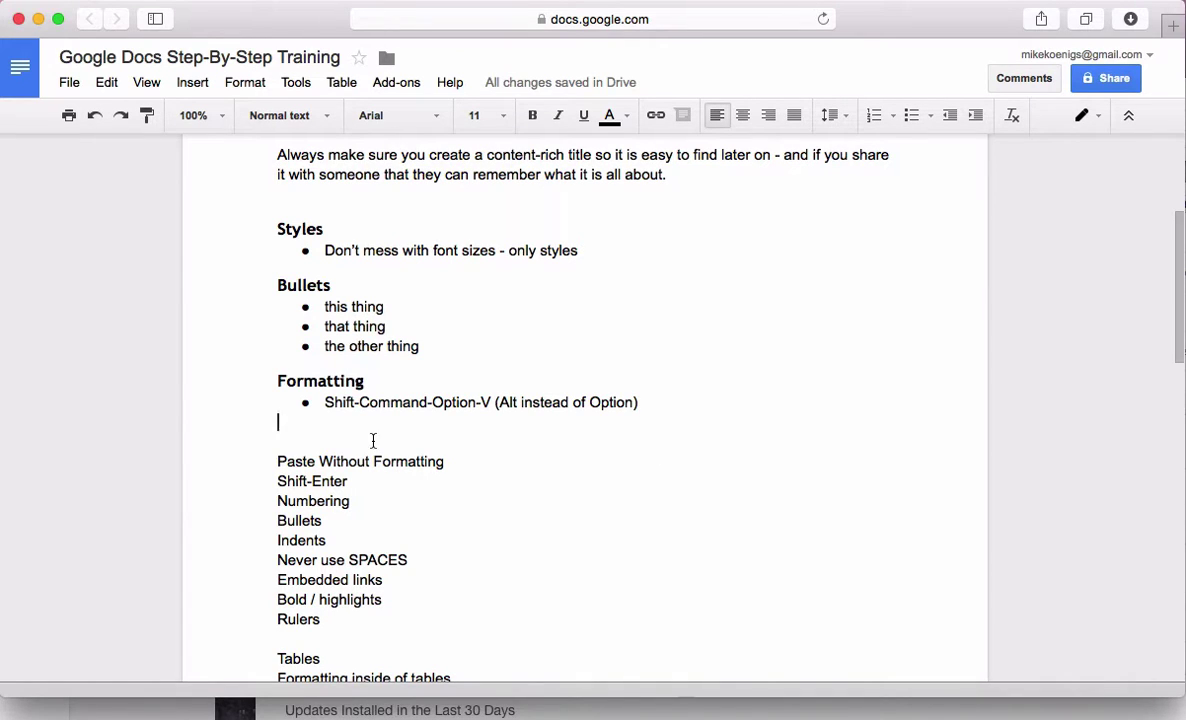
Make 'Paste Without Formatting' a top-level bullet in the Formatting list
left_click(268, 461)
key("BackSpace")
key("BackSpace")
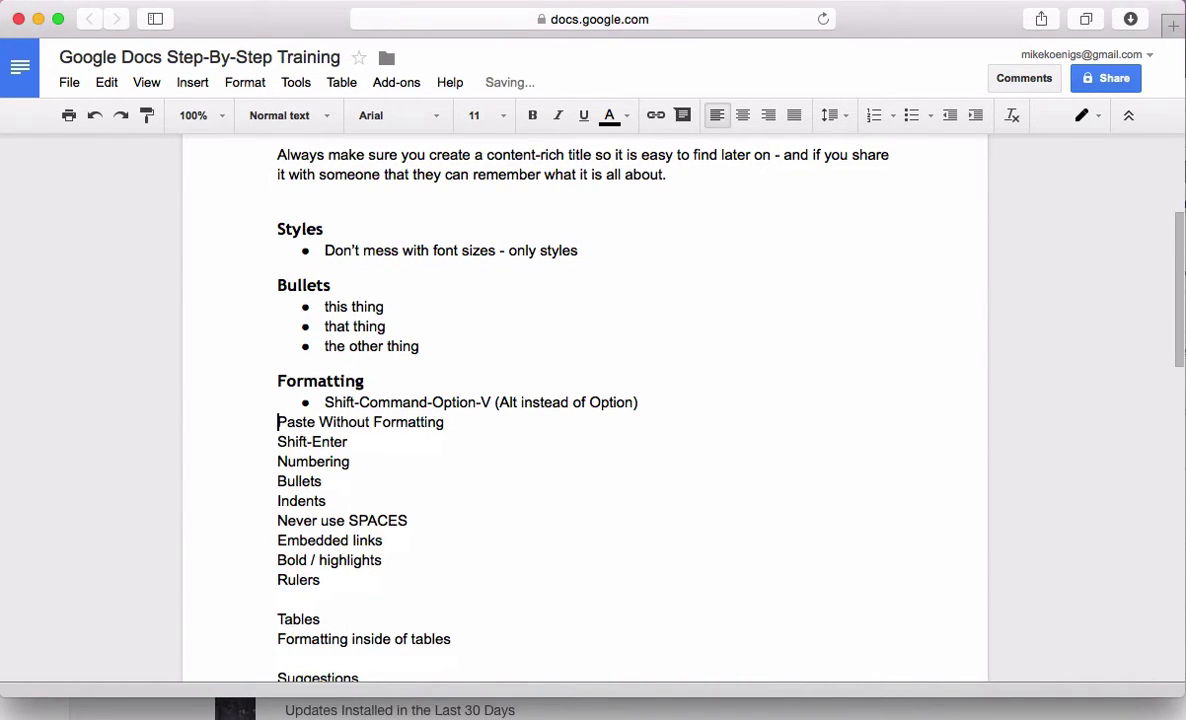
key("super+shift+8")
key("Tab")
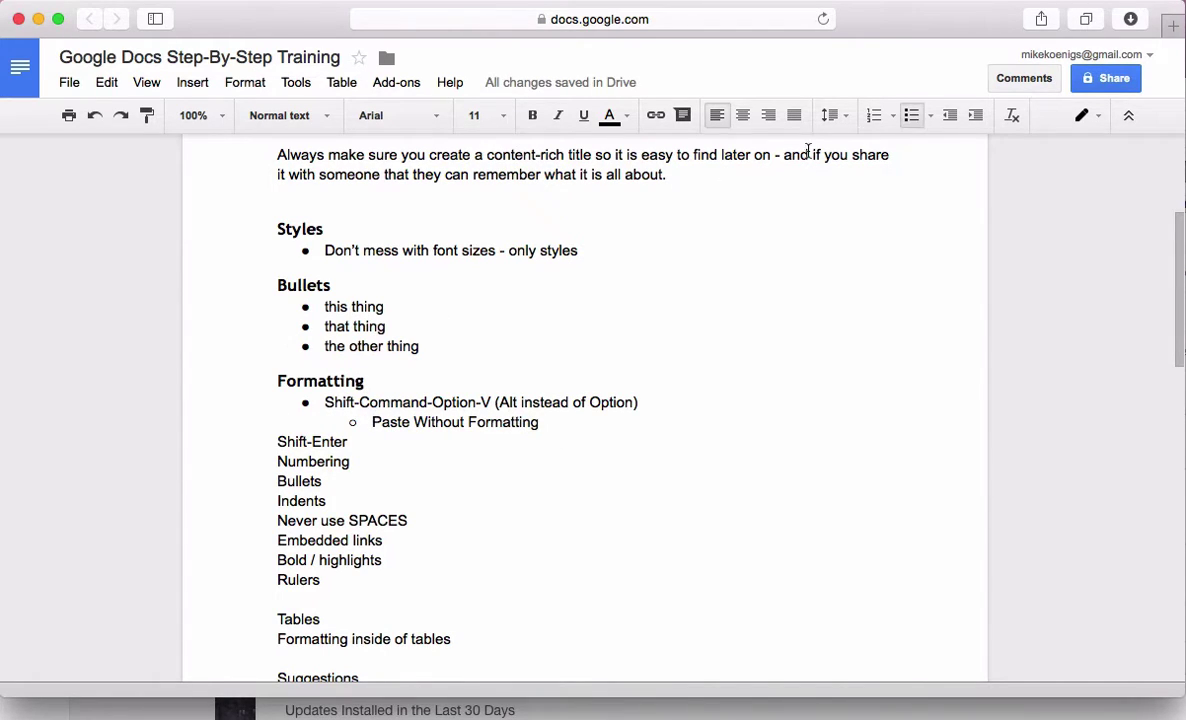
key("shift+Tab")
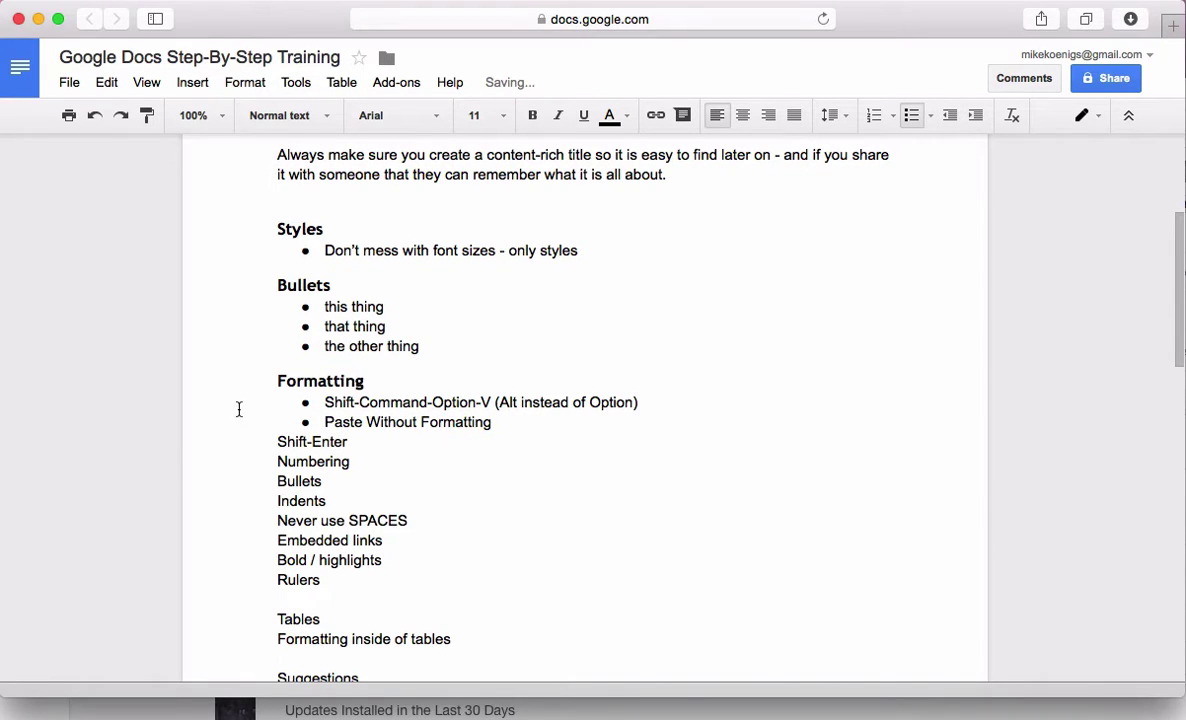
Move the shortcut line beneath it as an indented sub-bullet and add blank lines above Shift-Enter
key("Up")
key("shift+Down")
key("super+x")
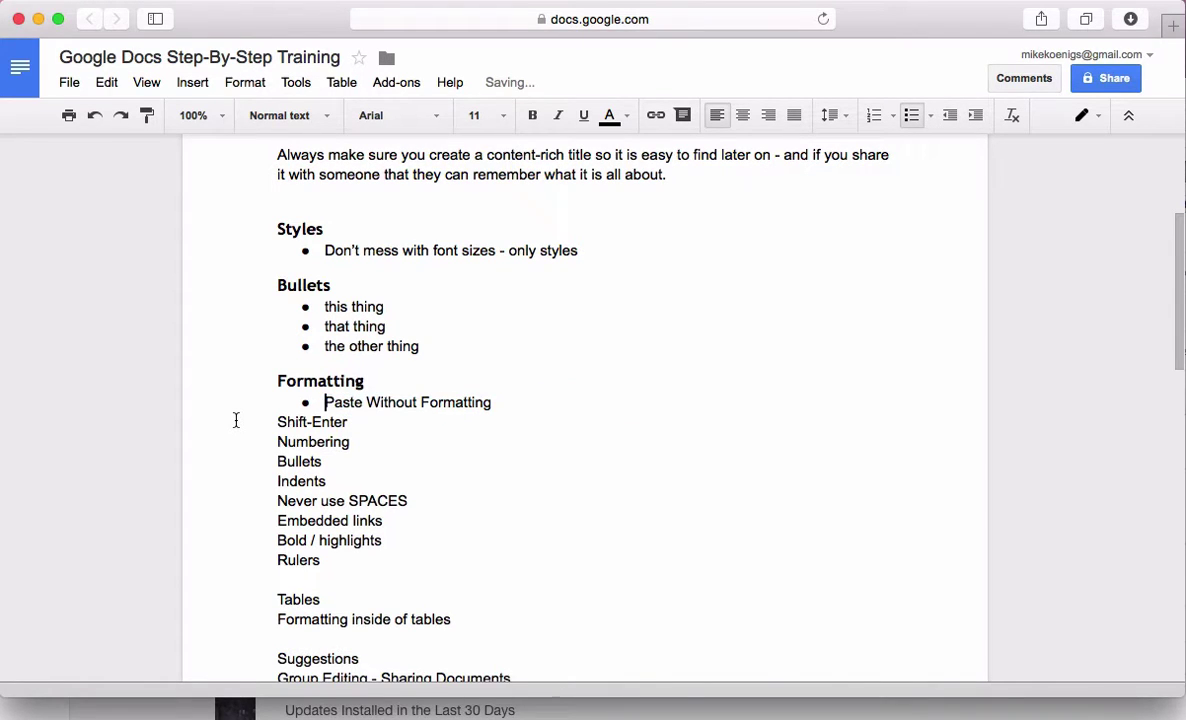
key("Down")
key("super+v")
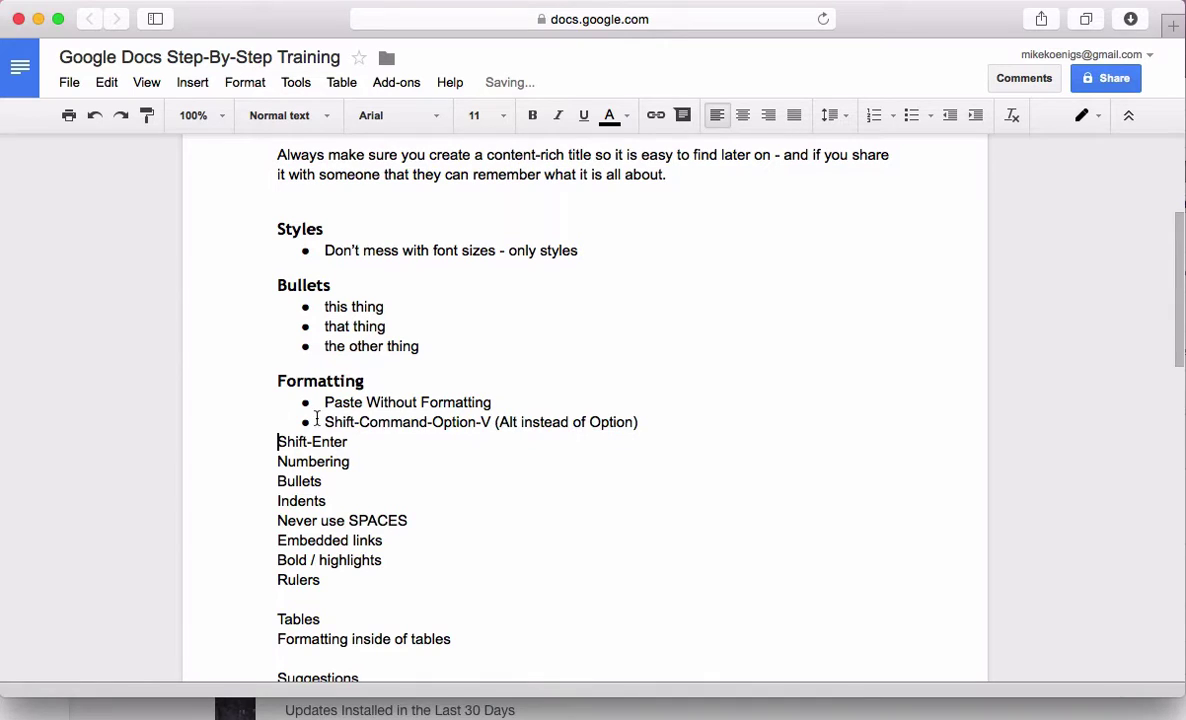
left_click(322, 421)
key("Tab")
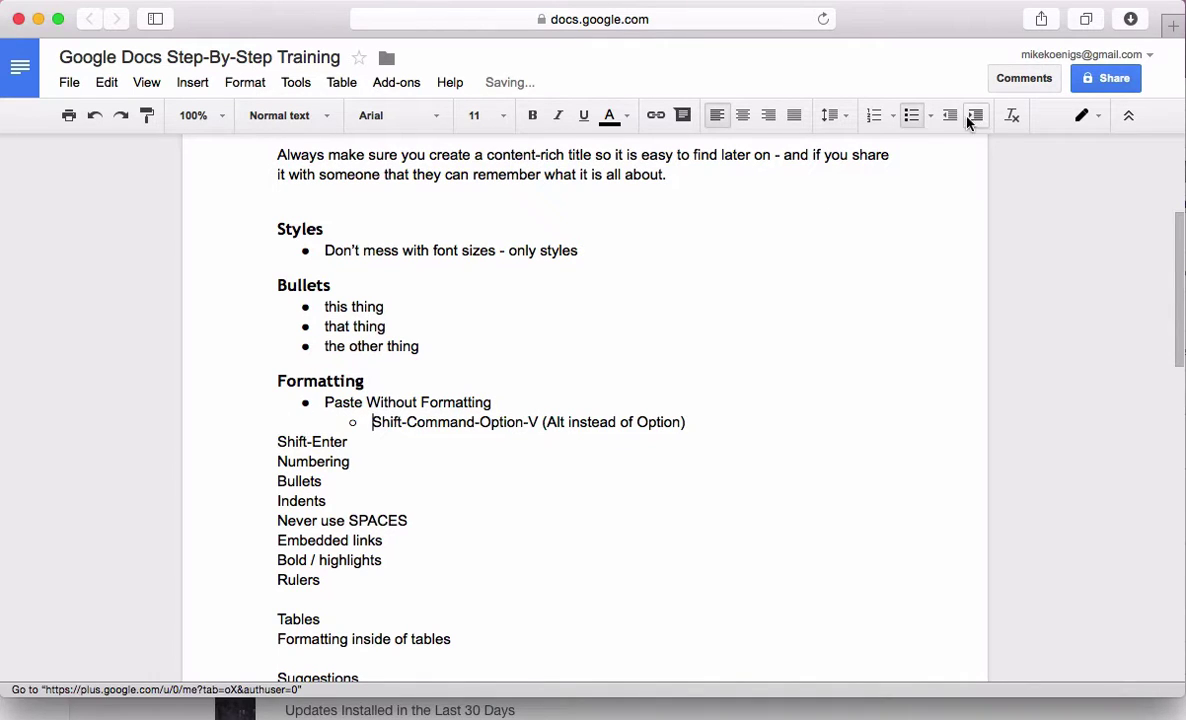
left_click(267, 441)
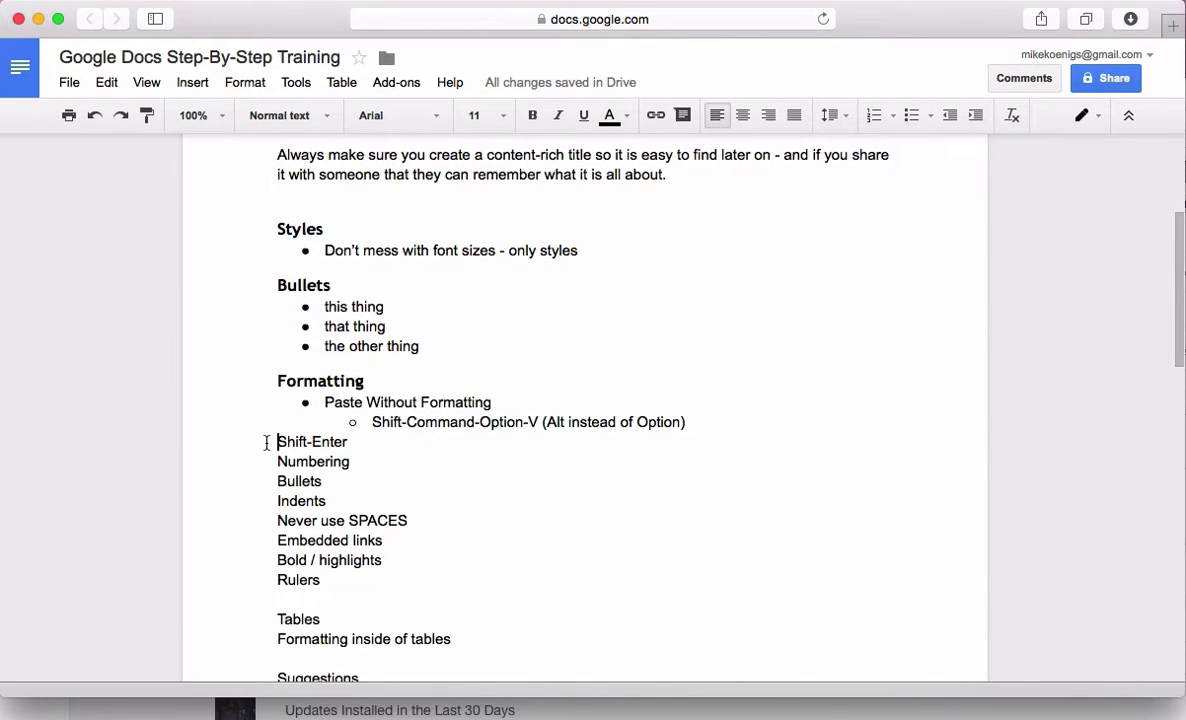
key("Return")
key("Return")
left_click(278, 441)
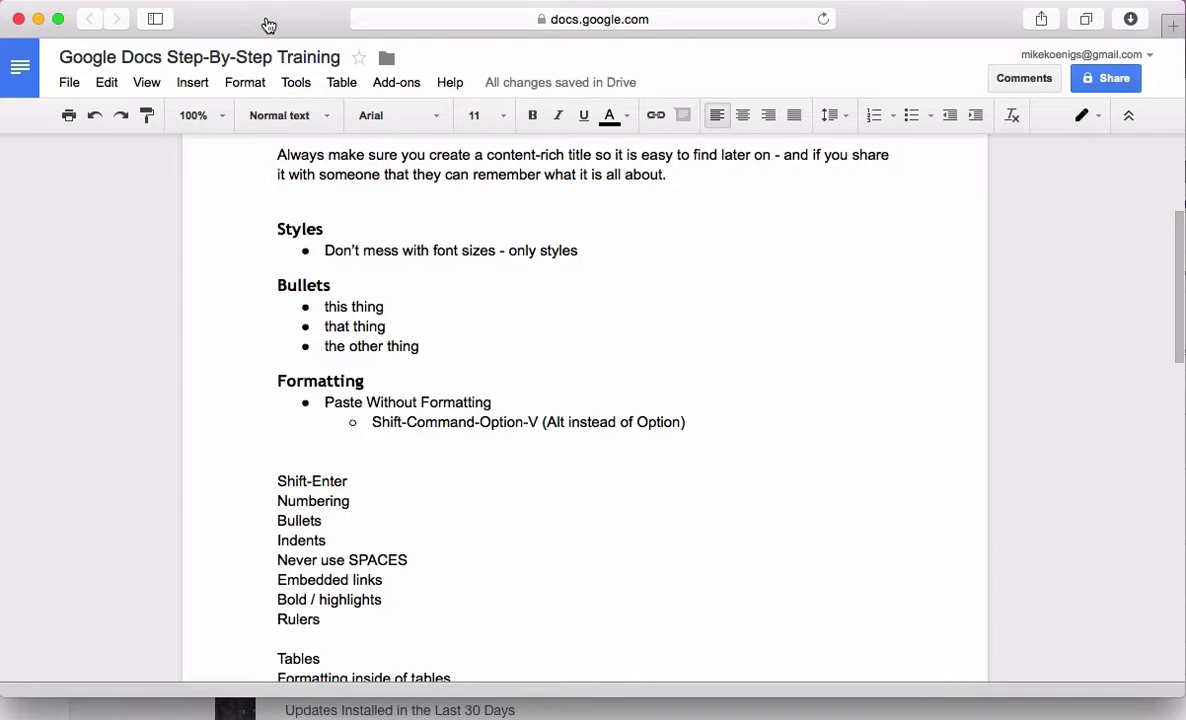
Open facebook.com in a new tab and copy the Best Seller sticker post's message text
key("super+t")
type("facebook.com — (106) Facebook")
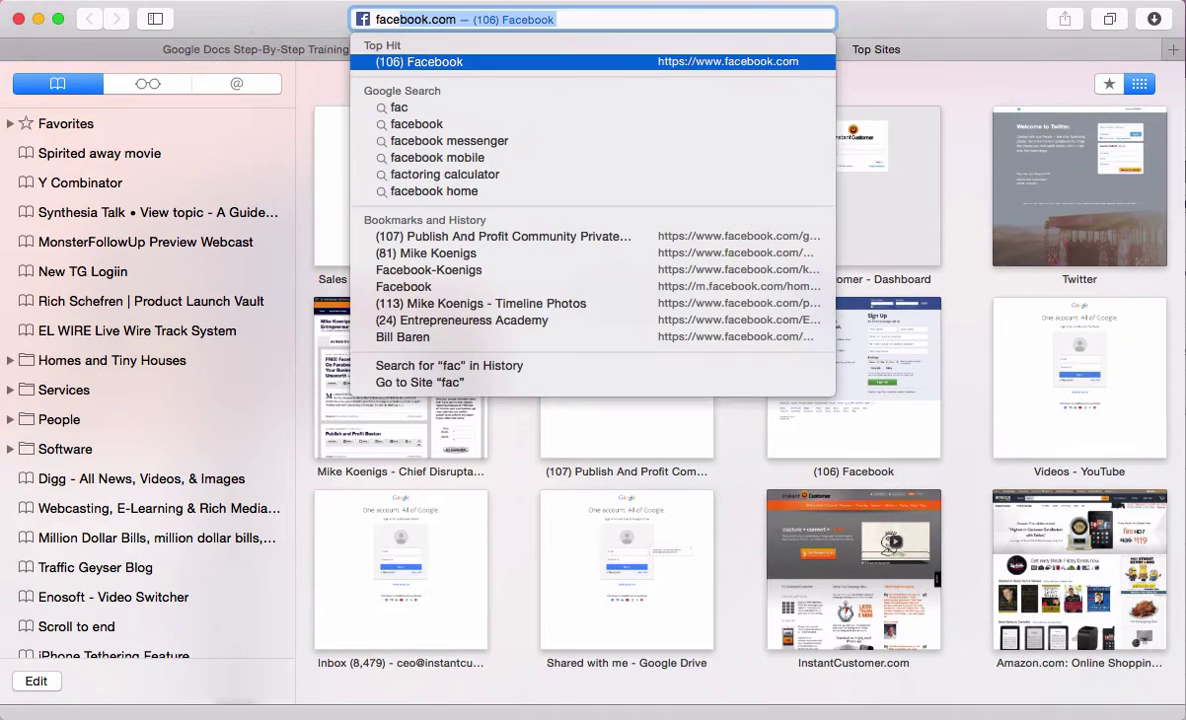
key("Return")
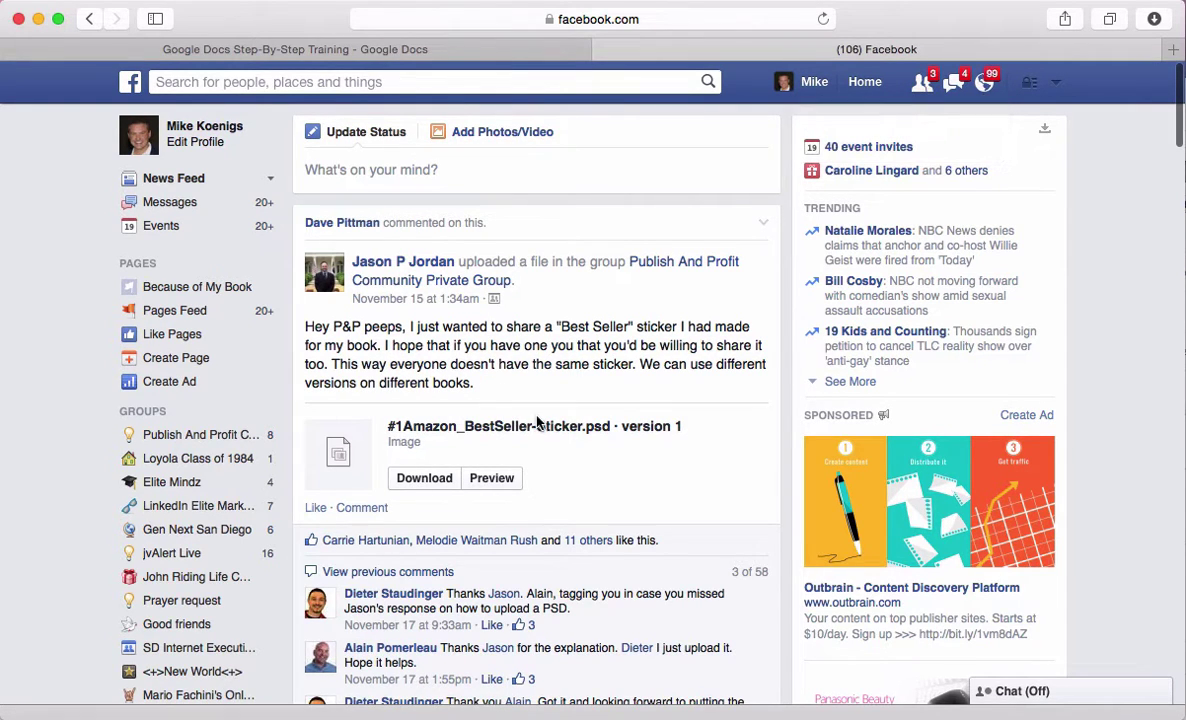
left_click(481, 479)
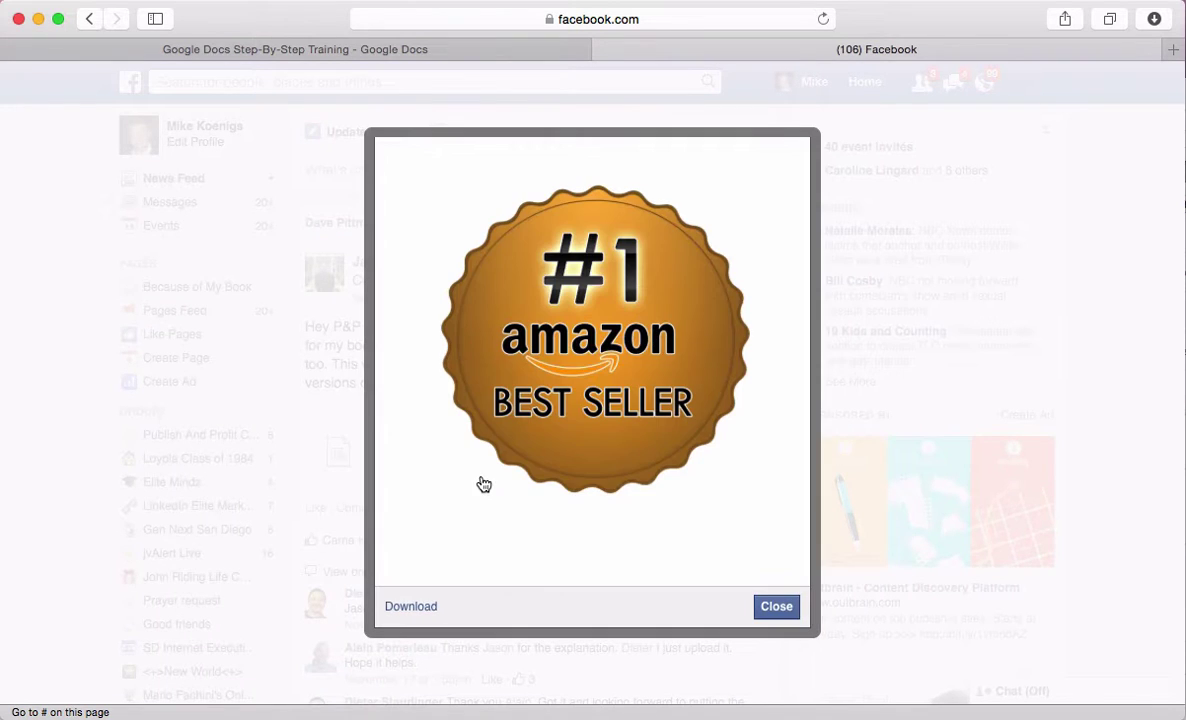
left_click(784, 610)
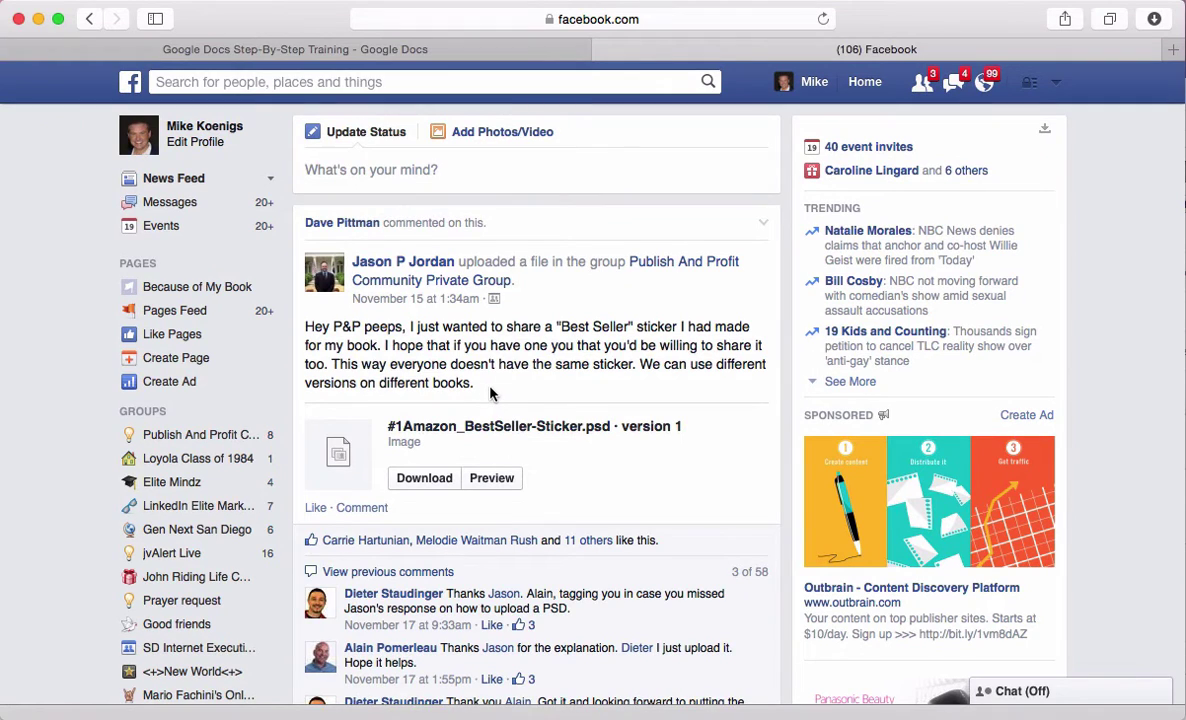
left_click_drag(470, 386, 416, 290)
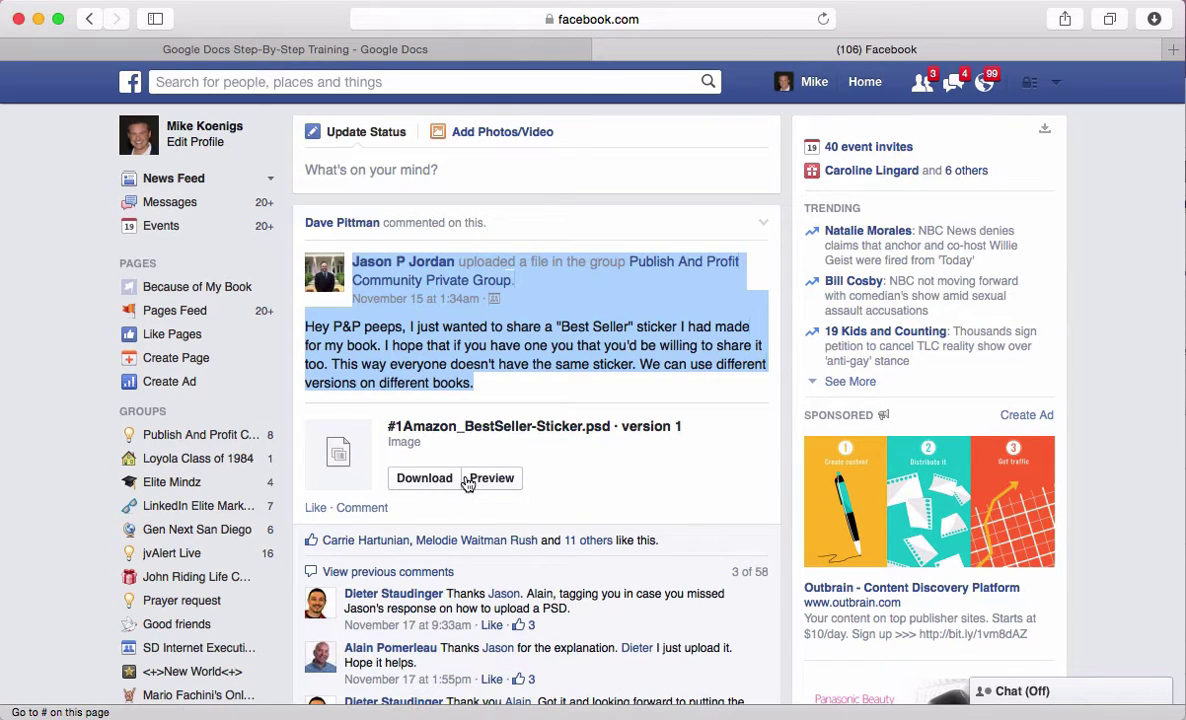
key("super+c")
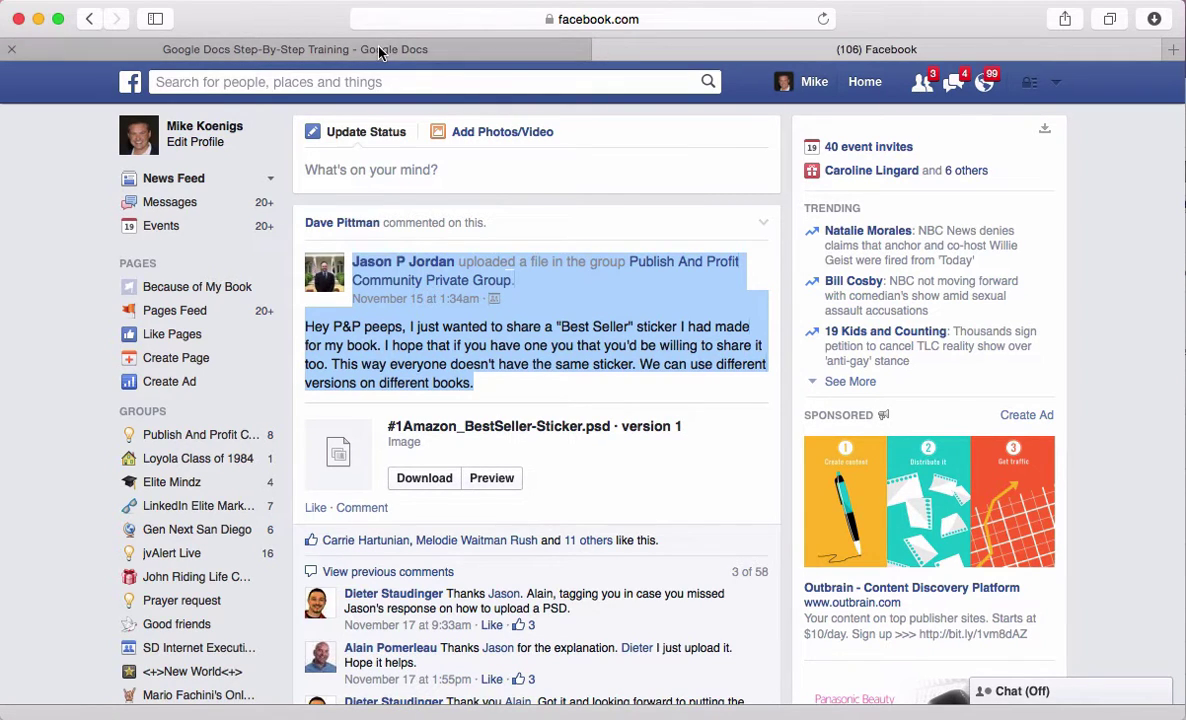
Recopy the post including its author line, then add an empty line below the sub-bullet in Docs
left_click(380, 53)
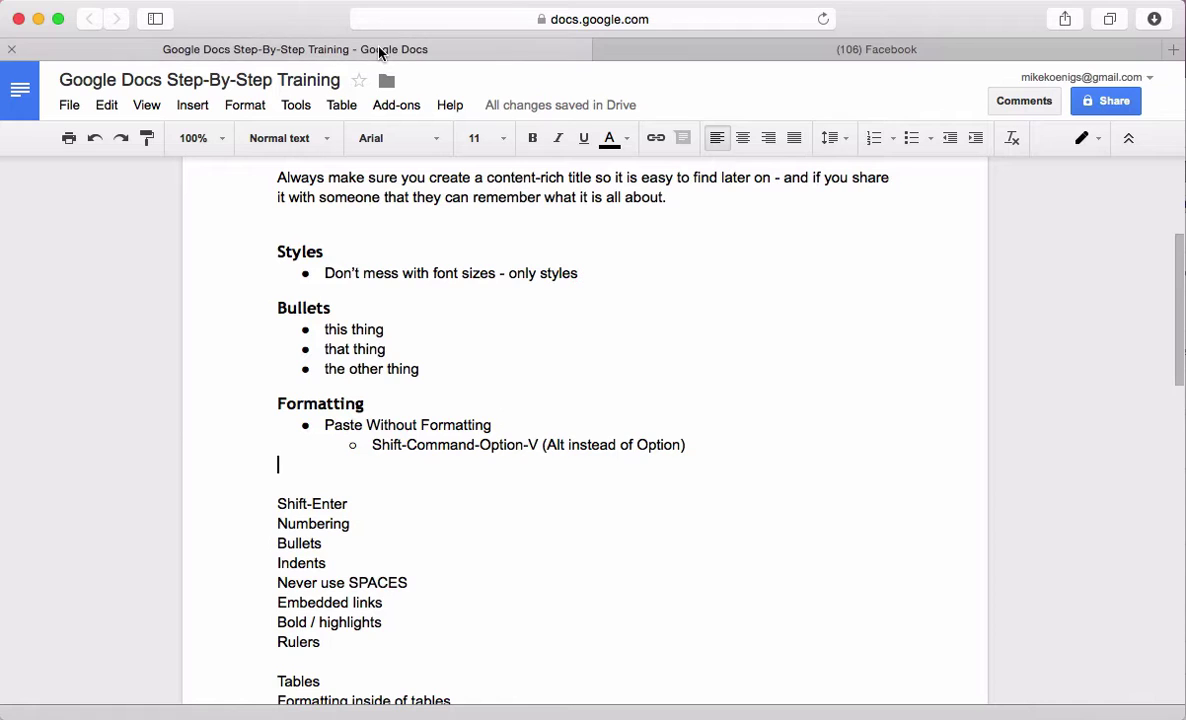
left_click(805, 49)
left_click(500, 390)
left_click_drag(500, 390, 398, 268)
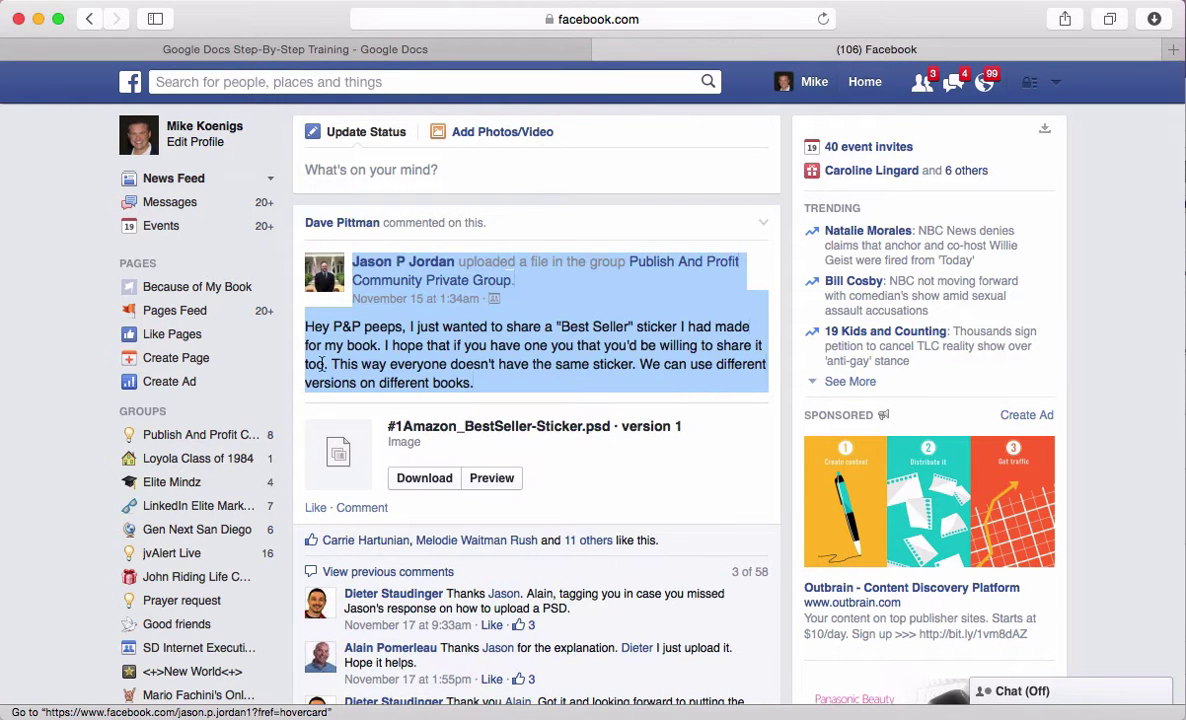
right_click(419, 348)
left_click(445, 405)
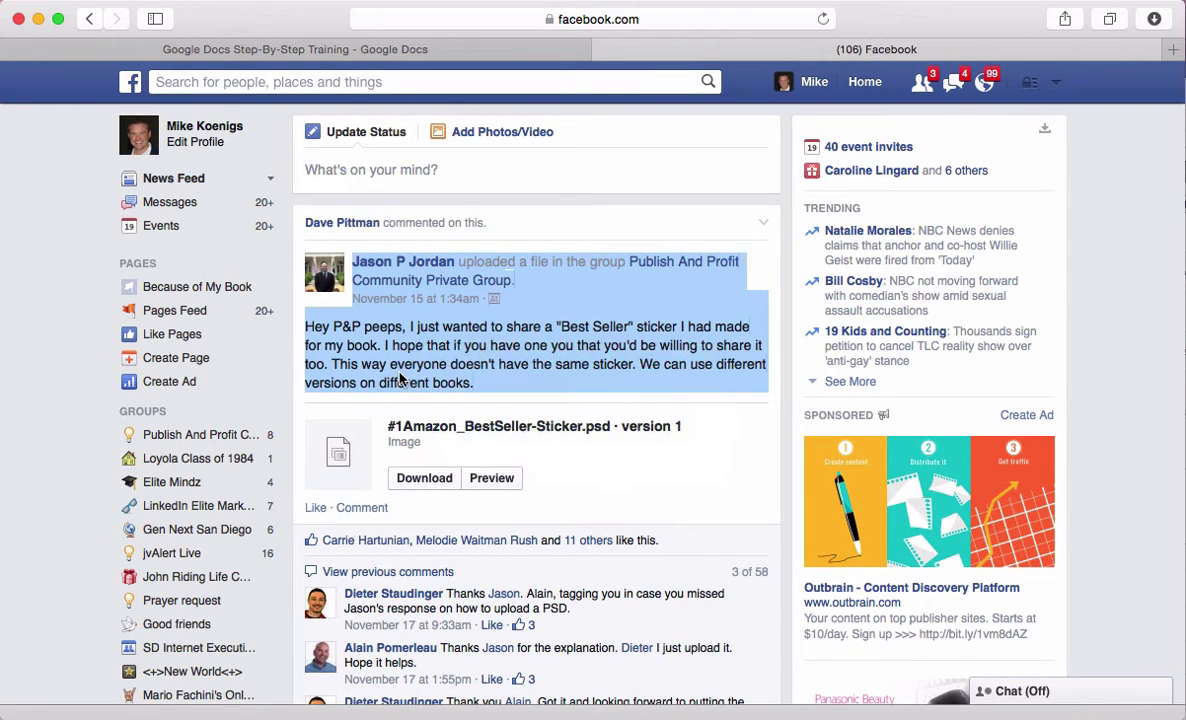
left_click(335, 45)
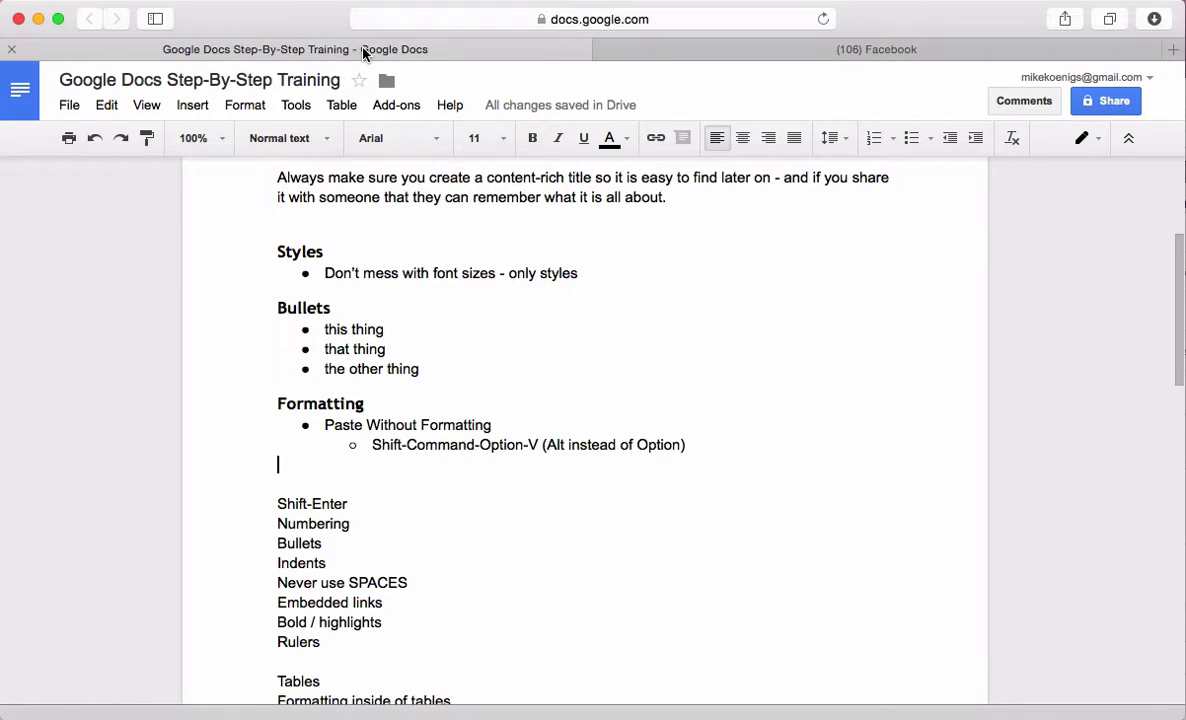
left_click(459, 467)
key("Return")
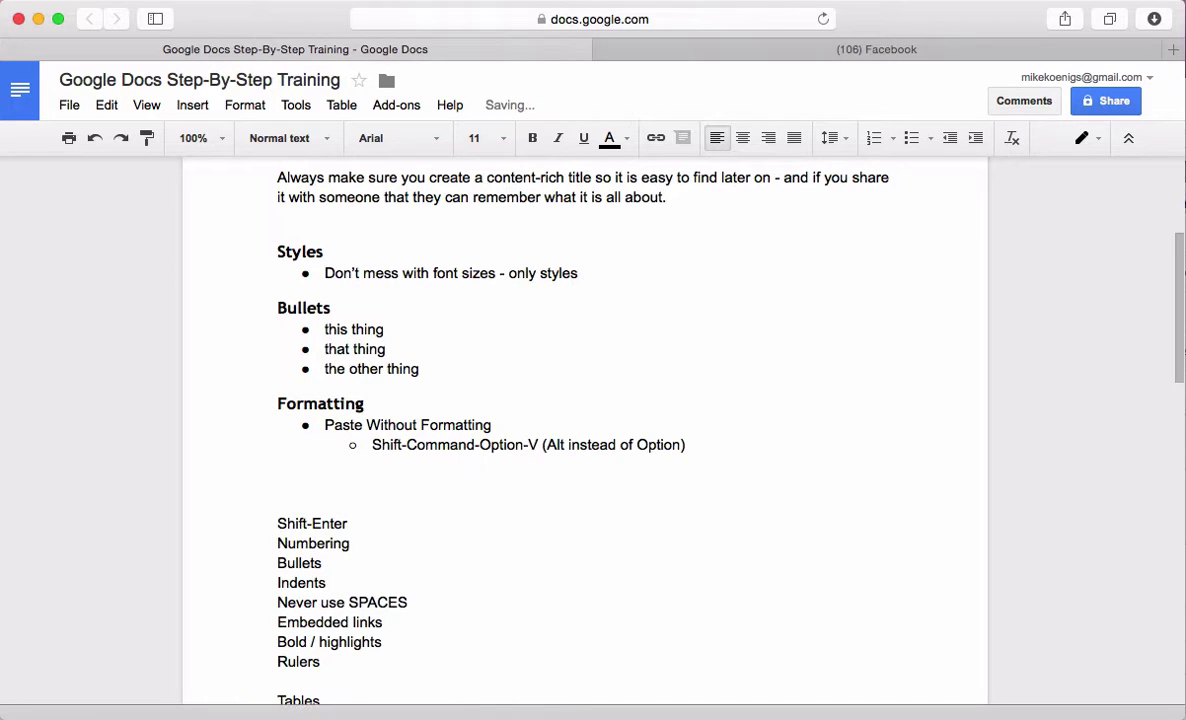
Paste the copied Facebook post as plain text below the sub-bullet with Cmd+Shift+Option+V
key("super+v")
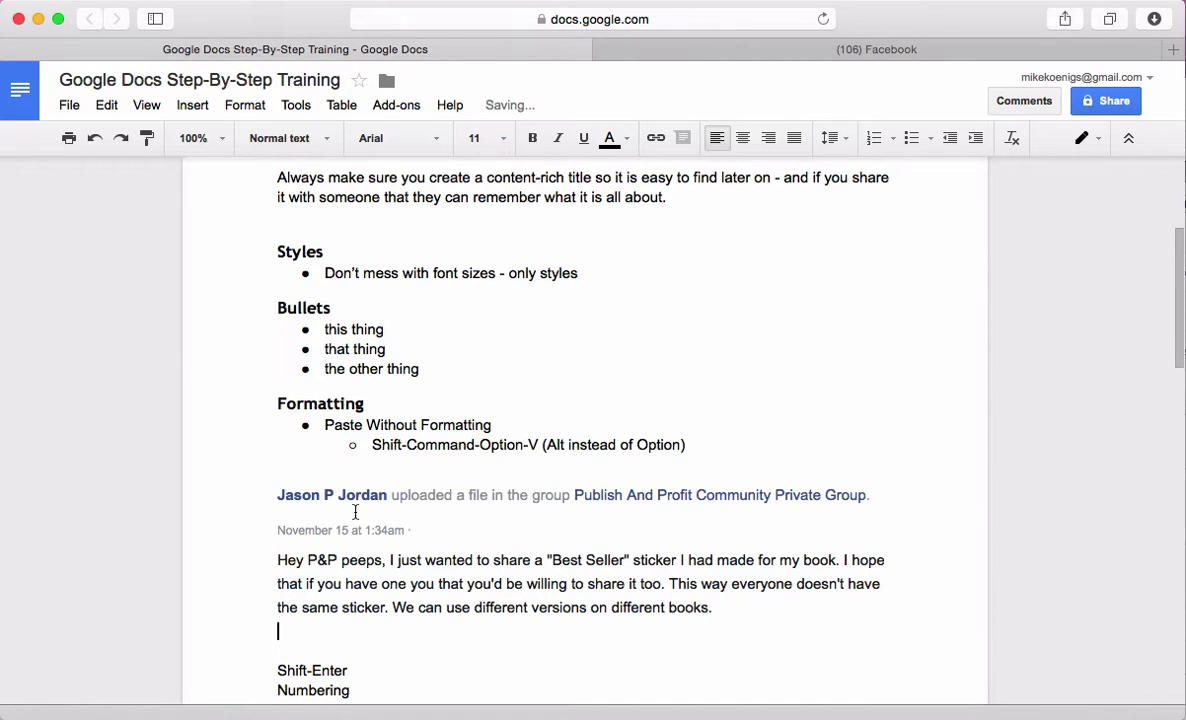
left_click(347, 494)
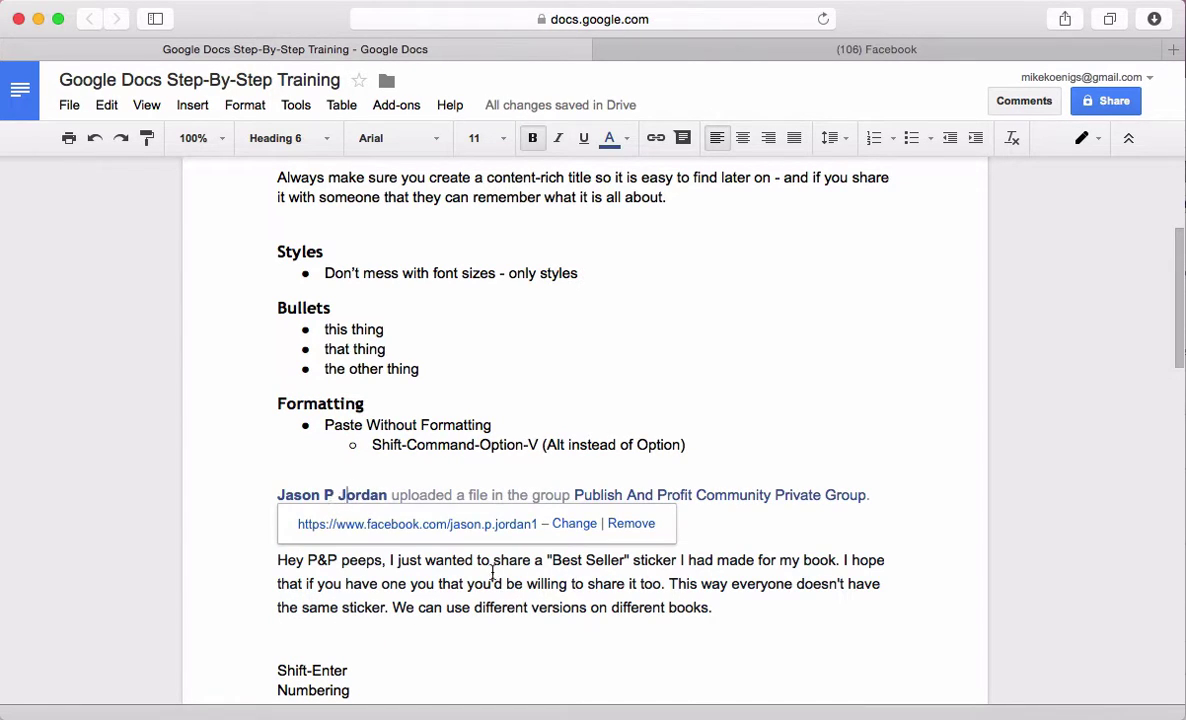
left_click(668, 583)
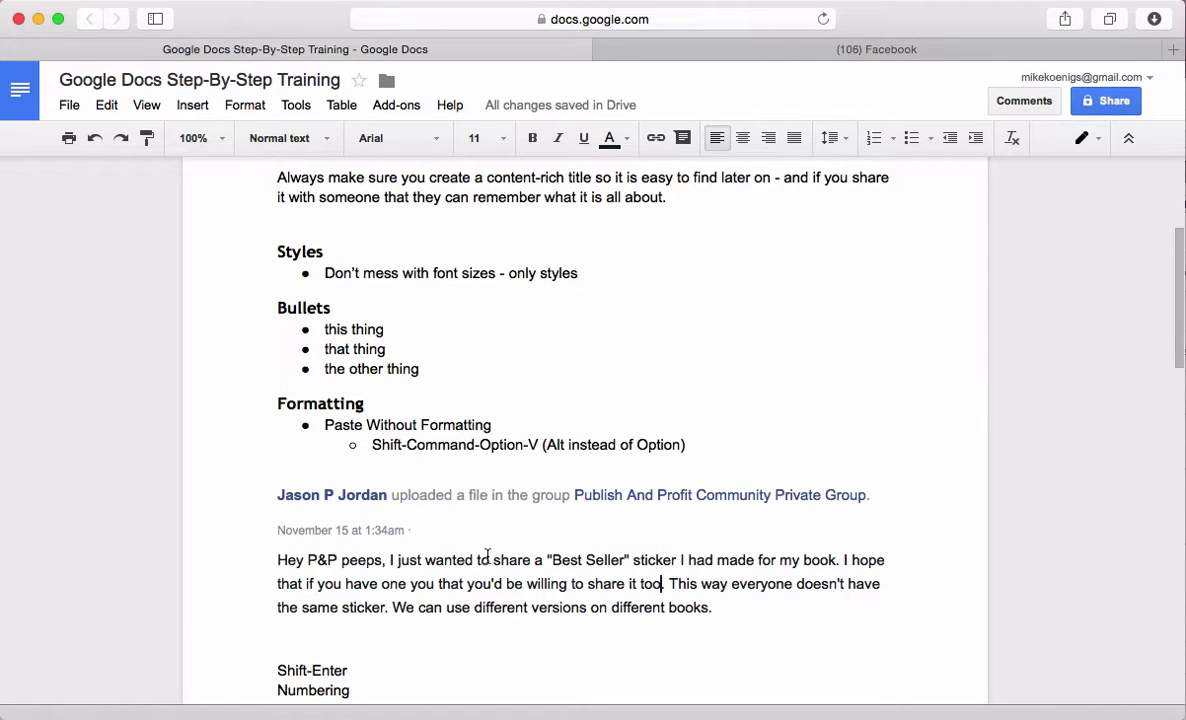
key("super+z")
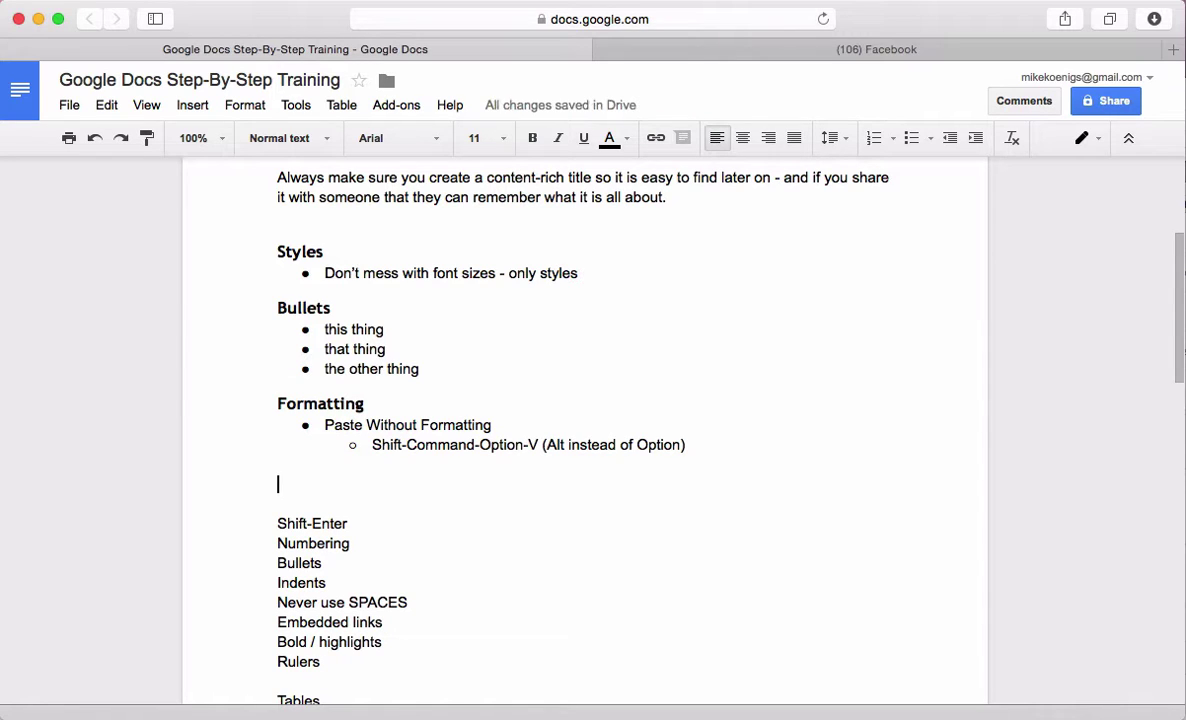
key("super+shift+alt+v")
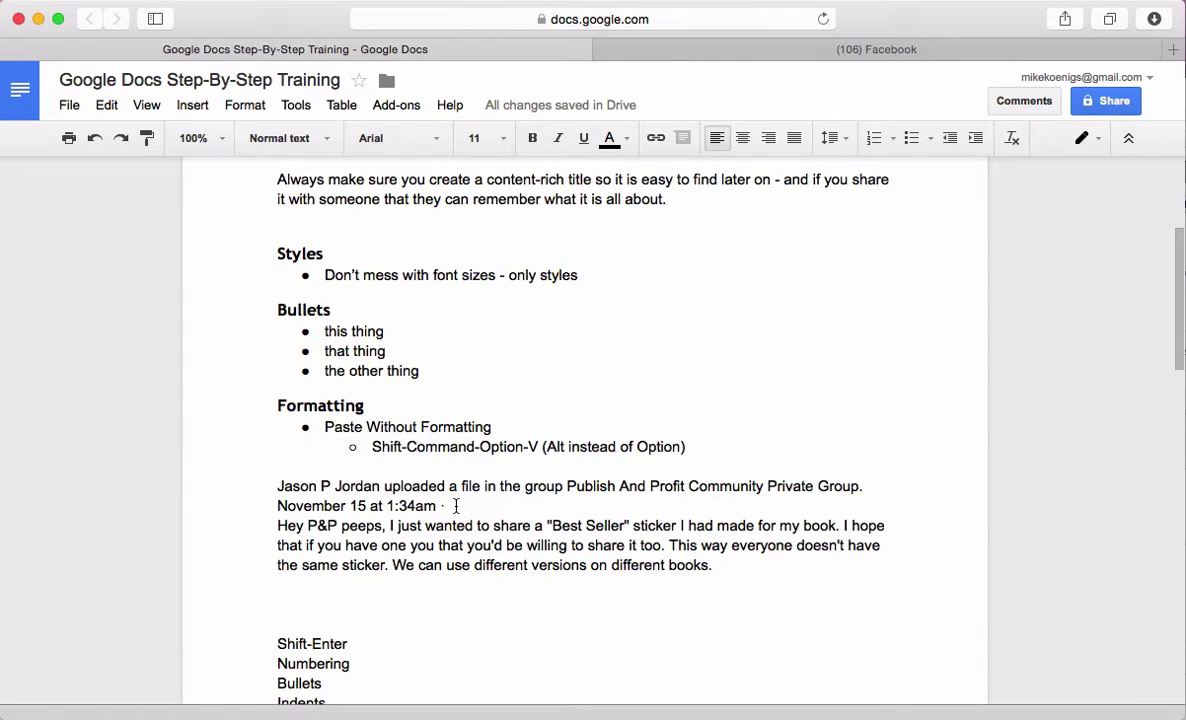
Delete the post's two header lines and blank line, then undo to restore the header
left_click_drag(454, 507, 267, 487)
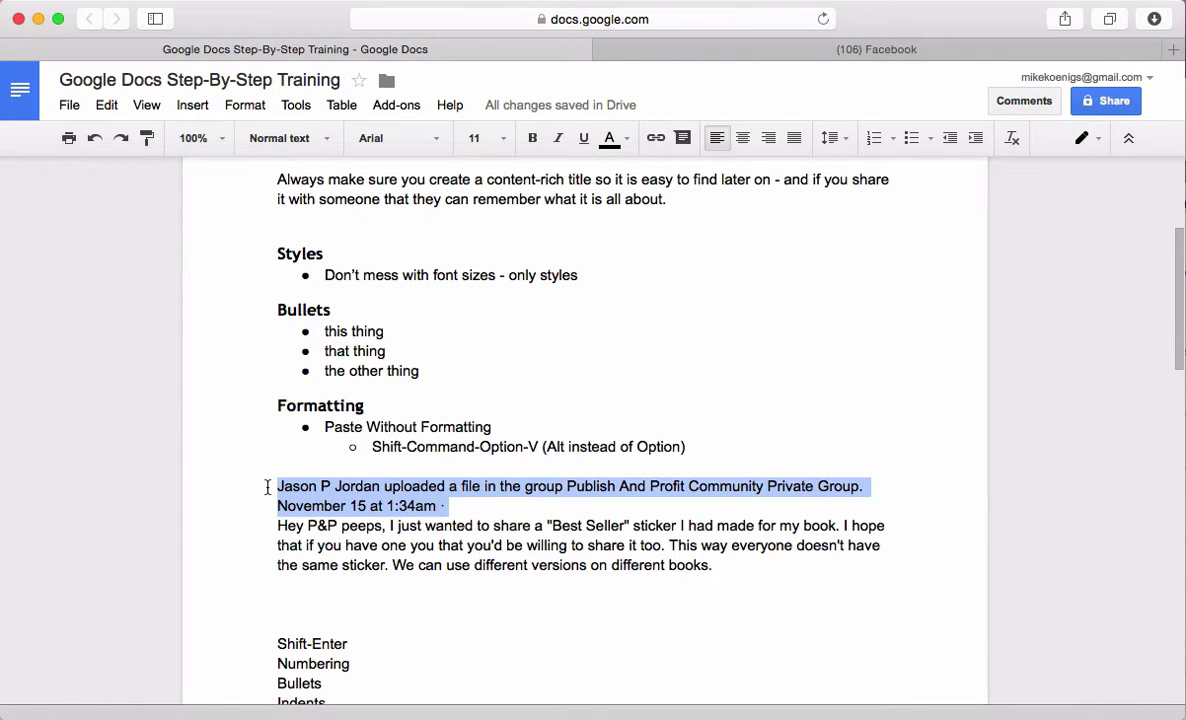
key("BackSpace")
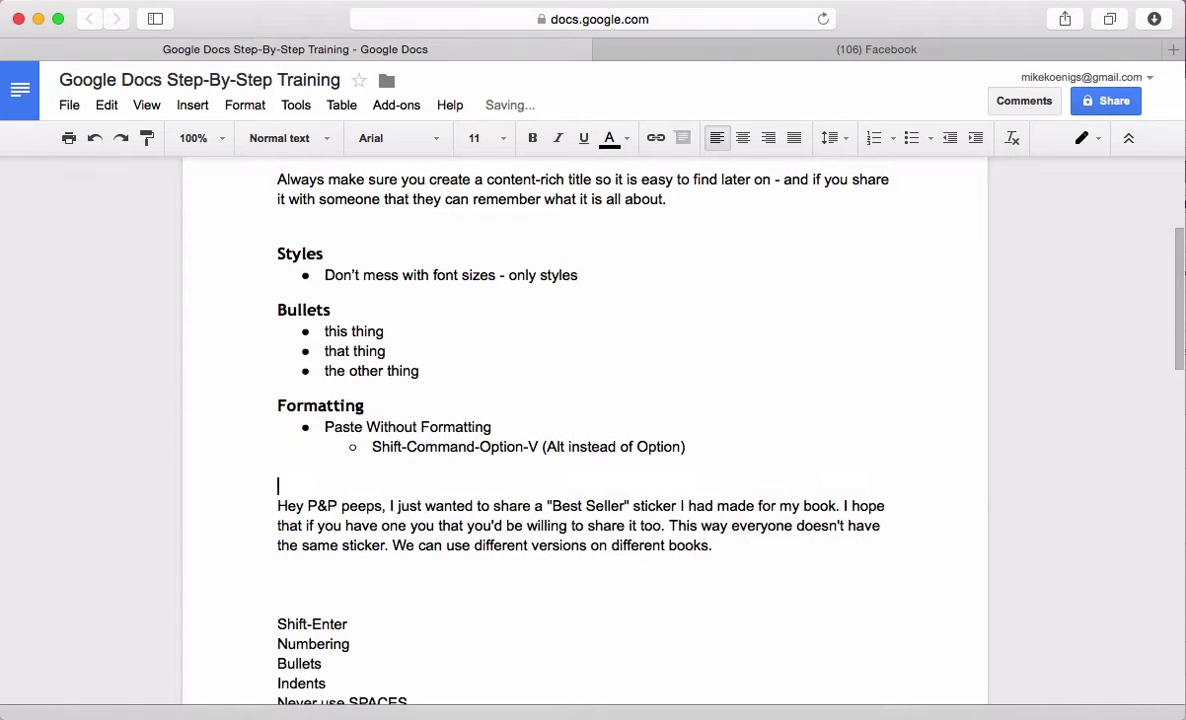
key("Delete")
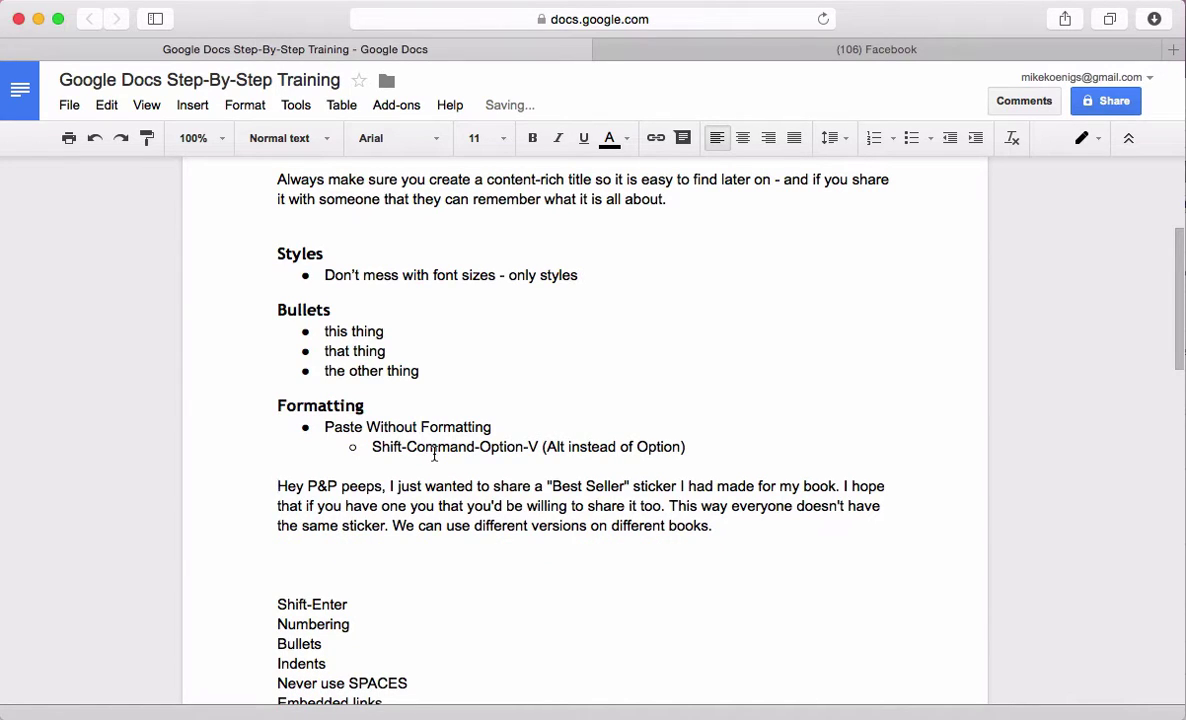
key("super+z")
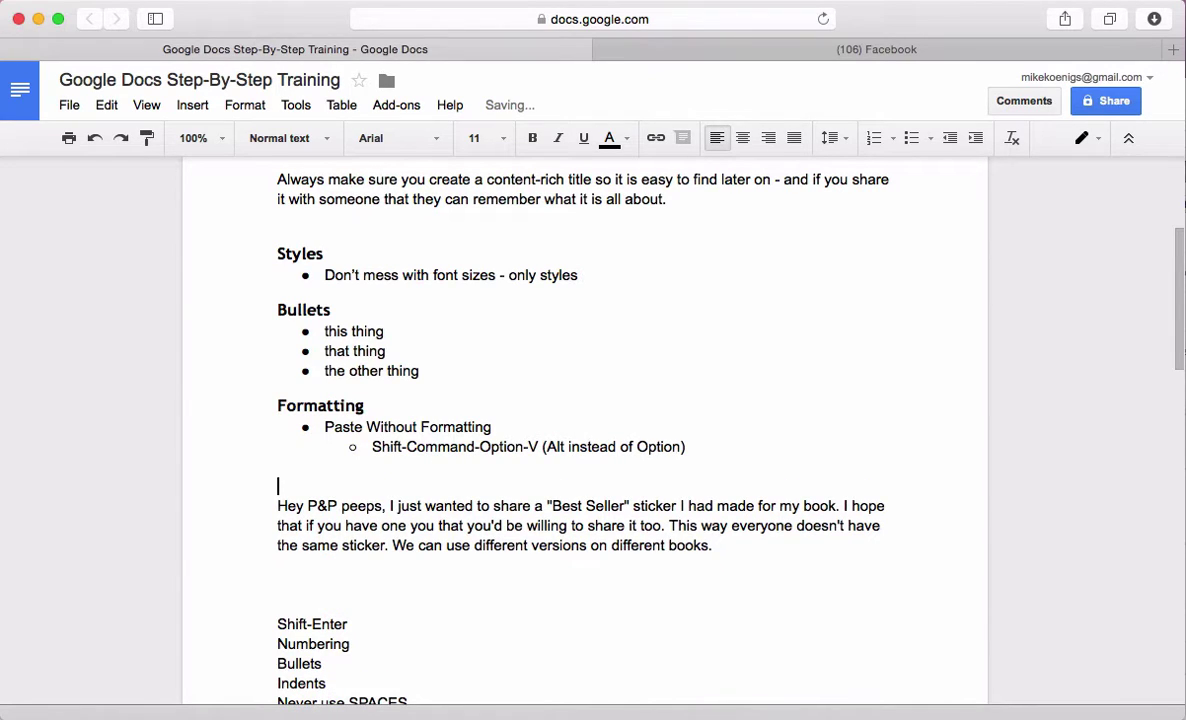
key("BackSpace")
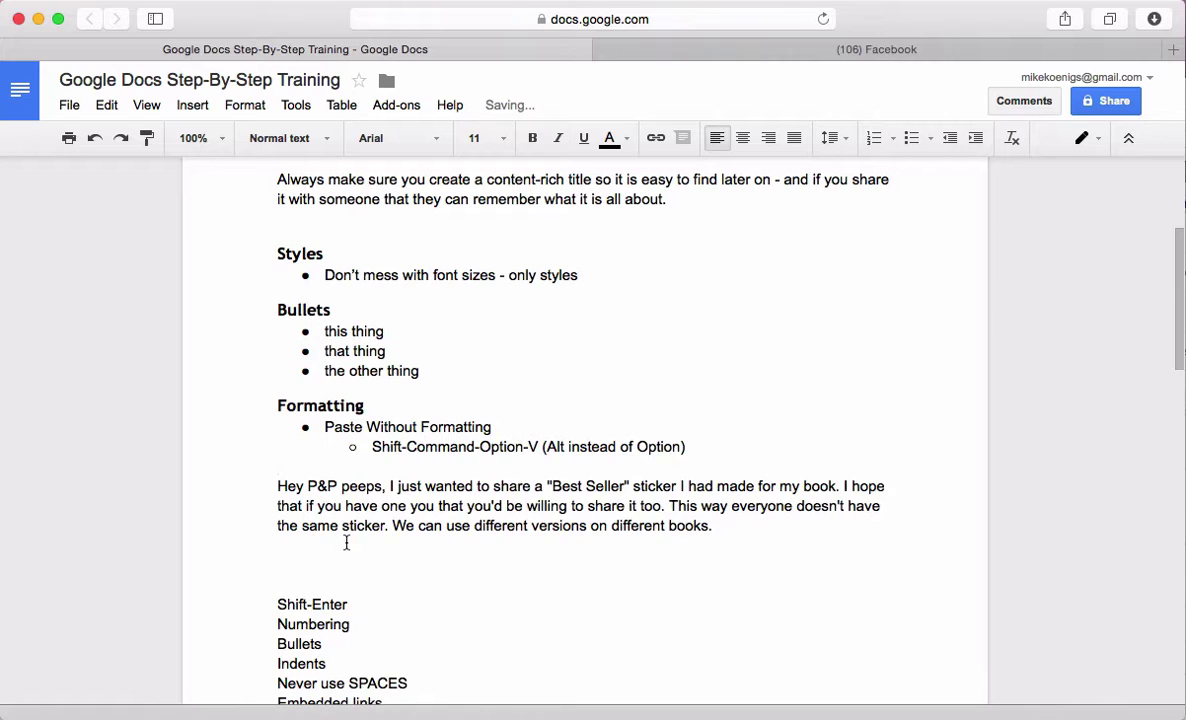
key("Return")
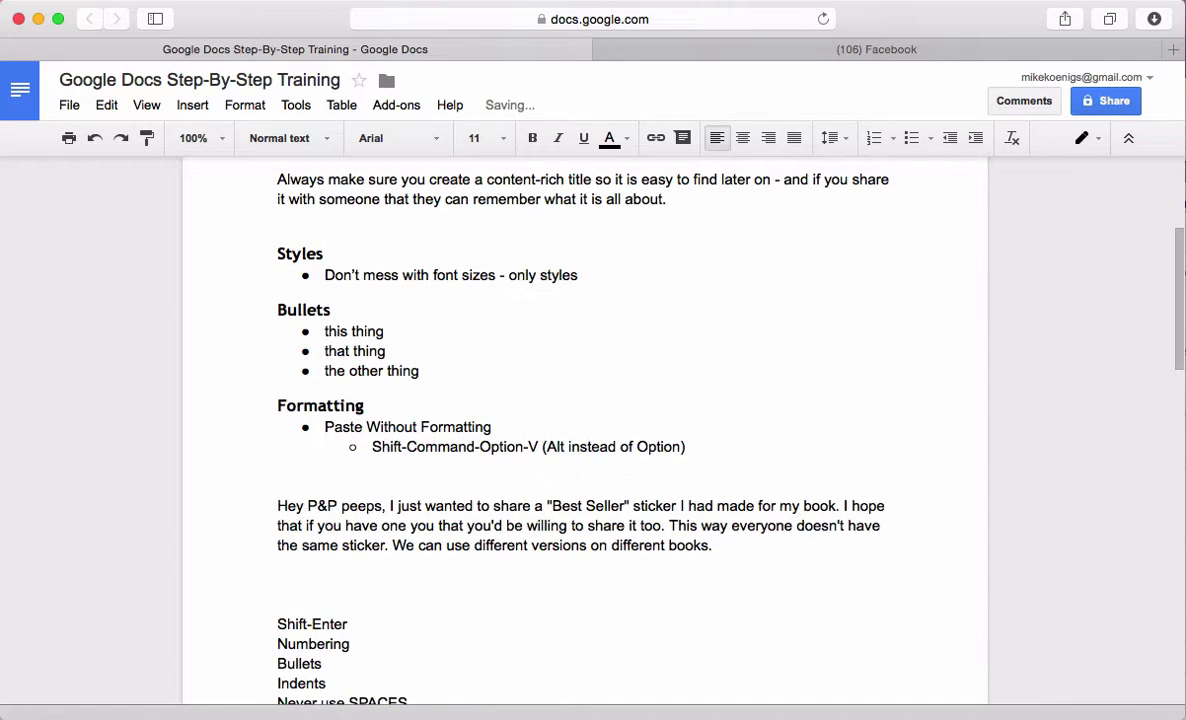
key("super+z")
Shorten the header to 'From' plus the poster's name and make it a Heading 3
left_click_drag(471, 504, 383, 484)
key("BackSpace")
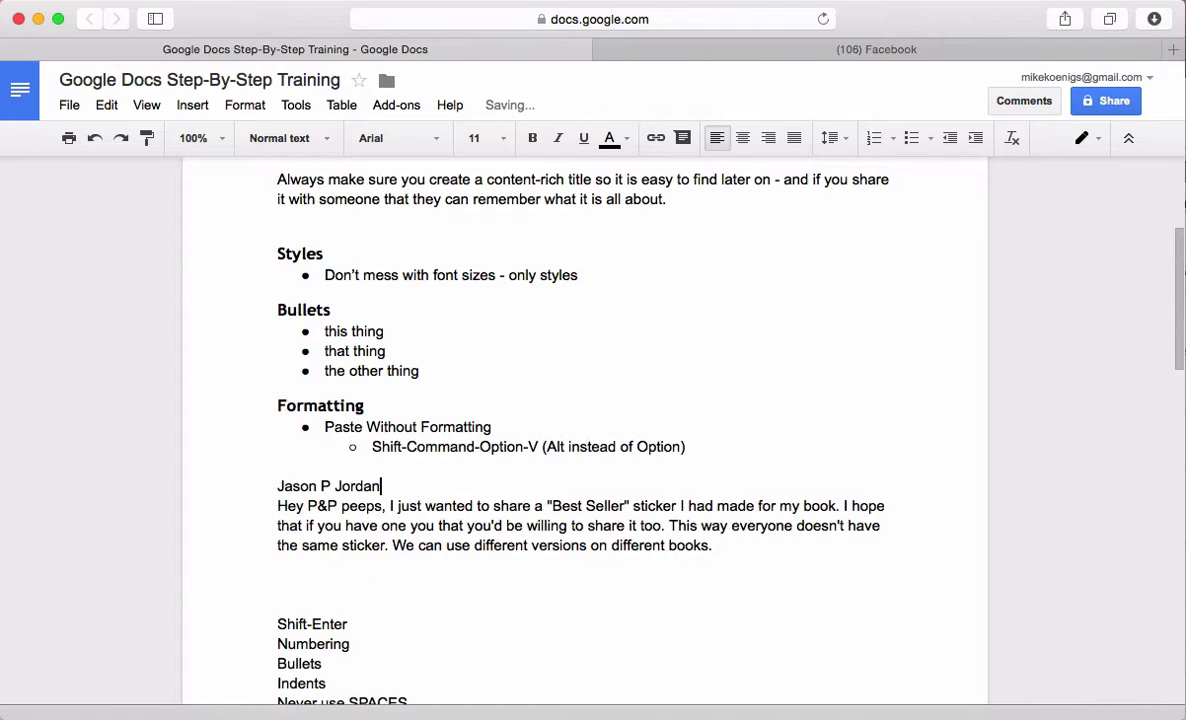
left_click(255, 490)
type("From")
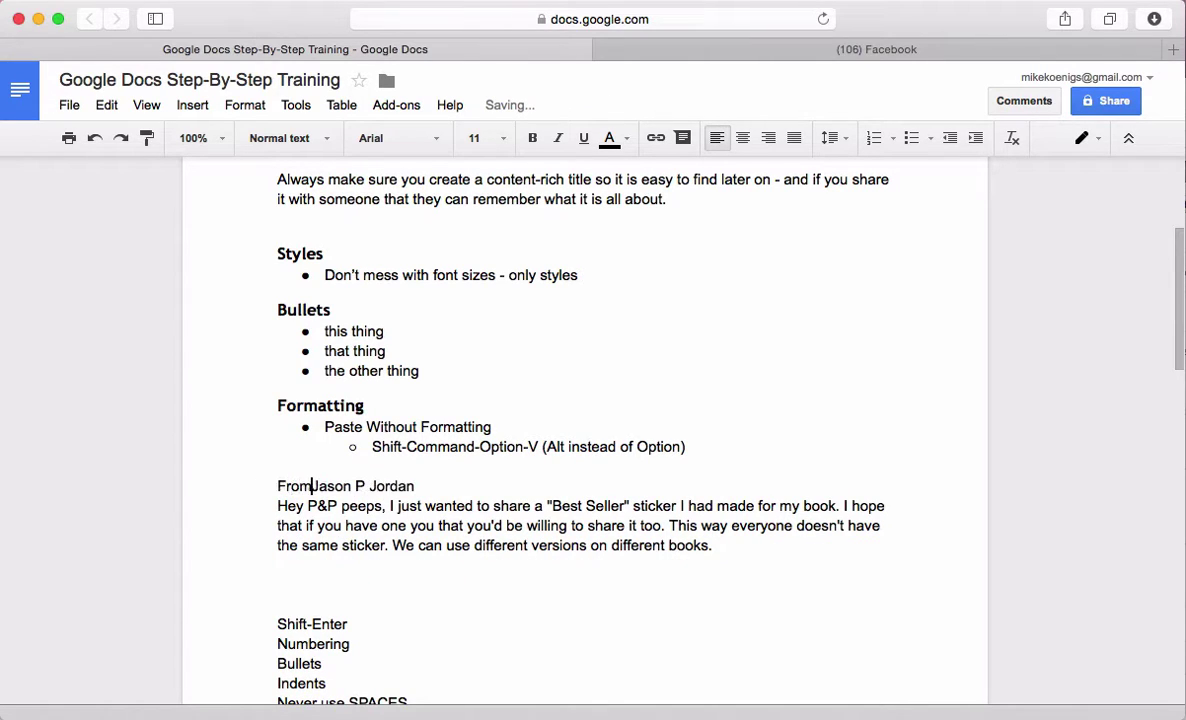
left_click_drag(429, 482, 233, 484)
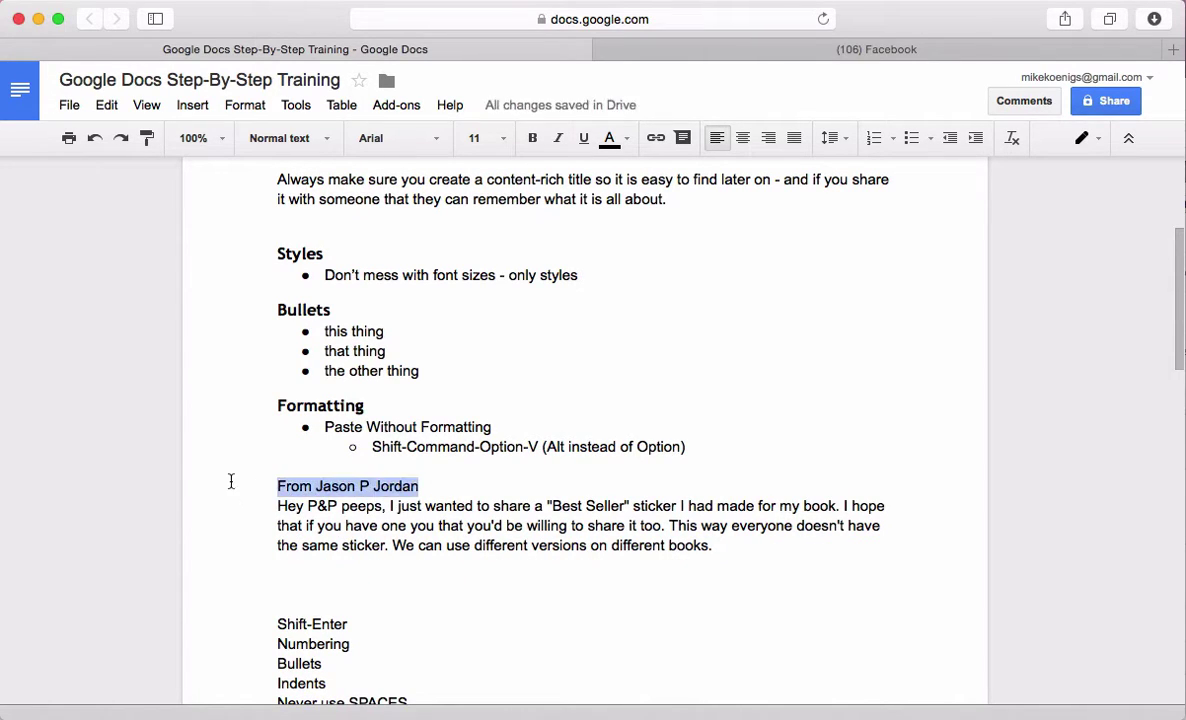
left_click(328, 139)
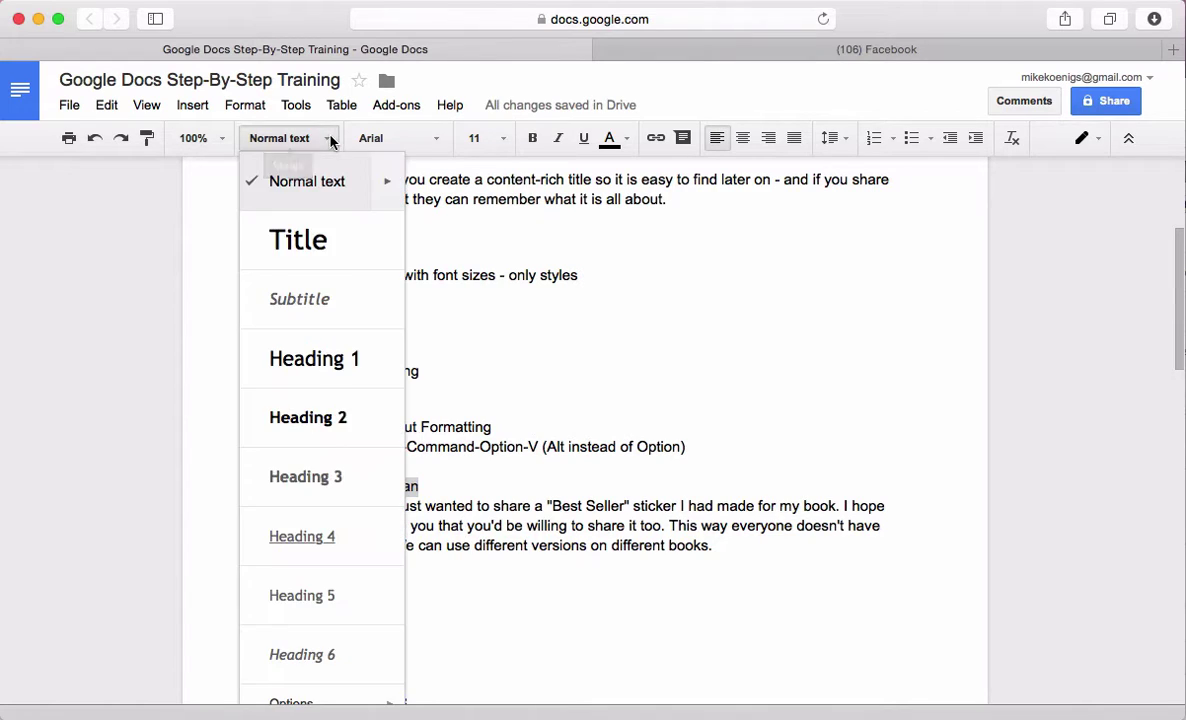
left_click(305, 476)
left_click(460, 538)
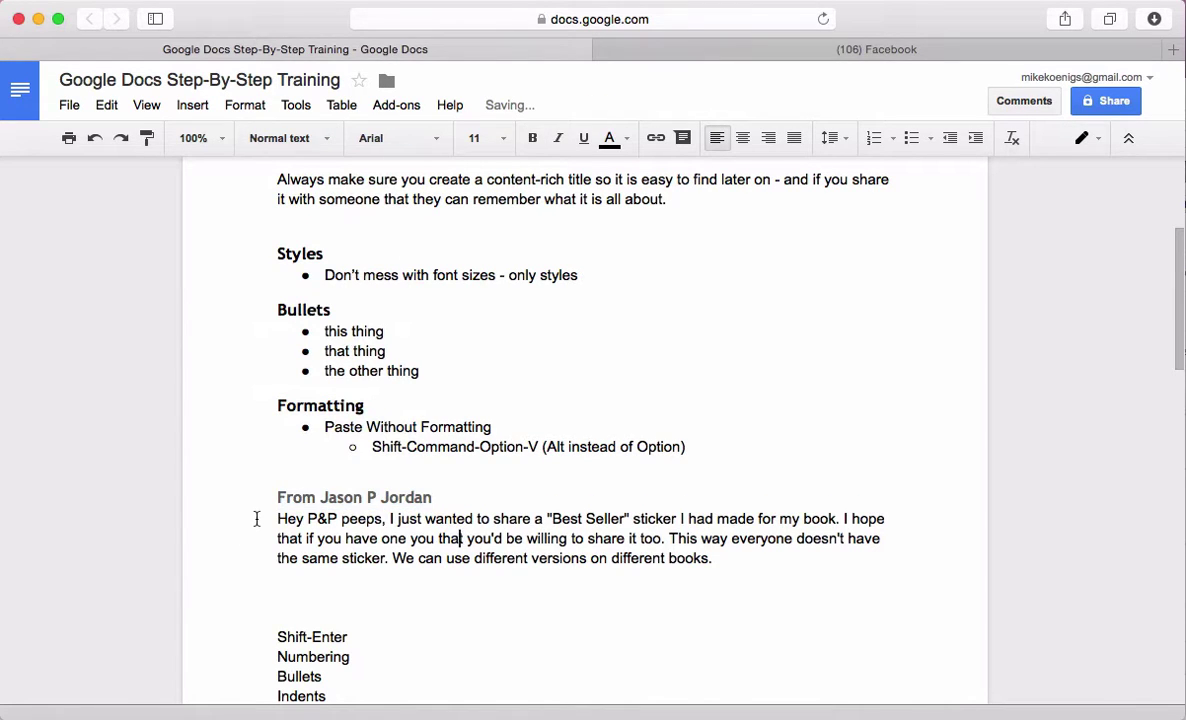
Indent the 'Hey P&P peeps' paragraph beneath the From heading
left_click_drag(237, 513, 252, 576)
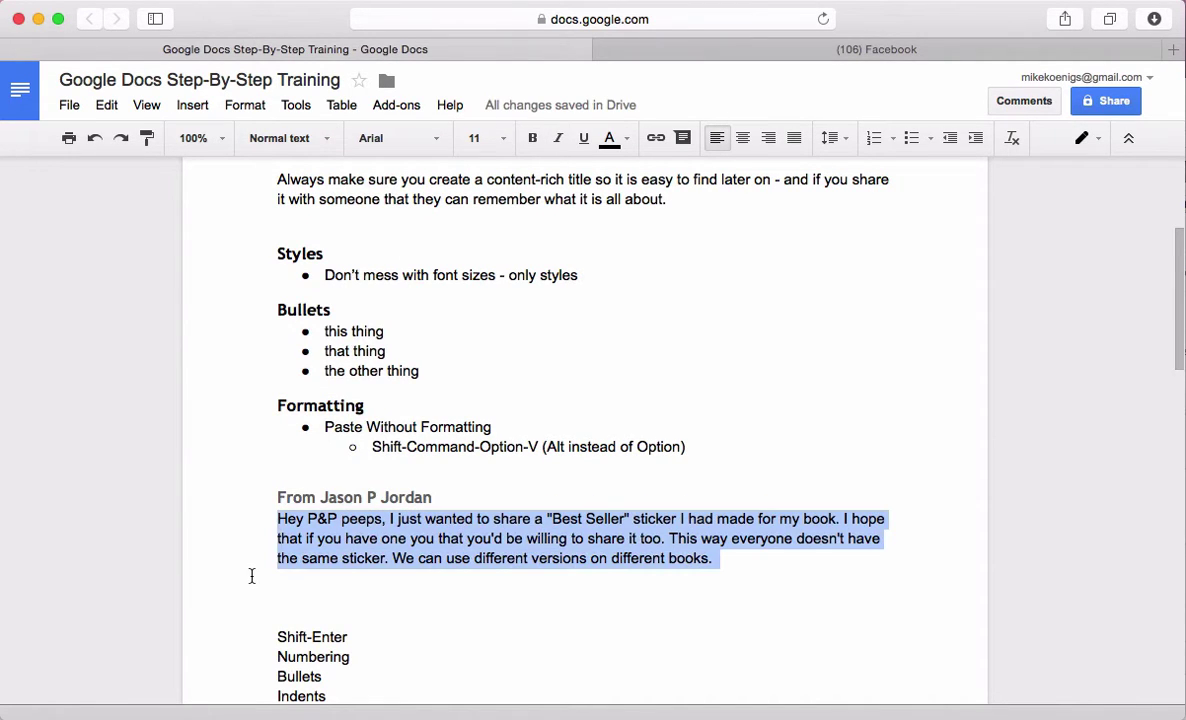
left_click(975, 140)
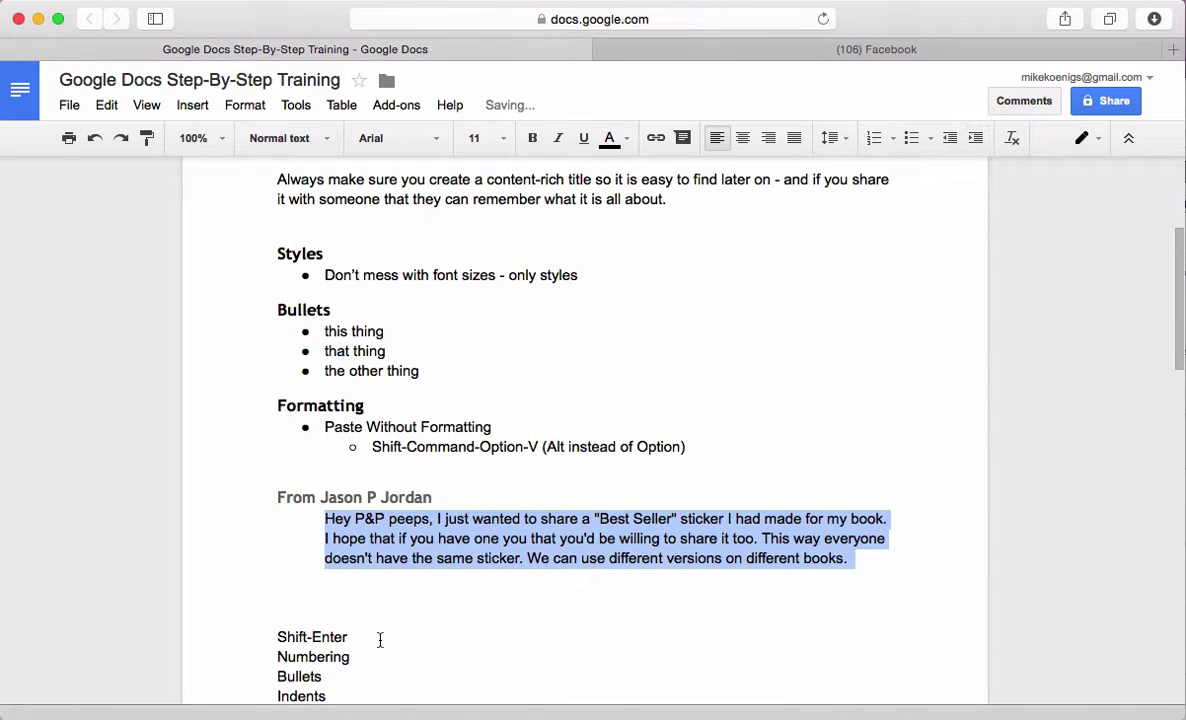
scroll(420, 245, "up", 2)
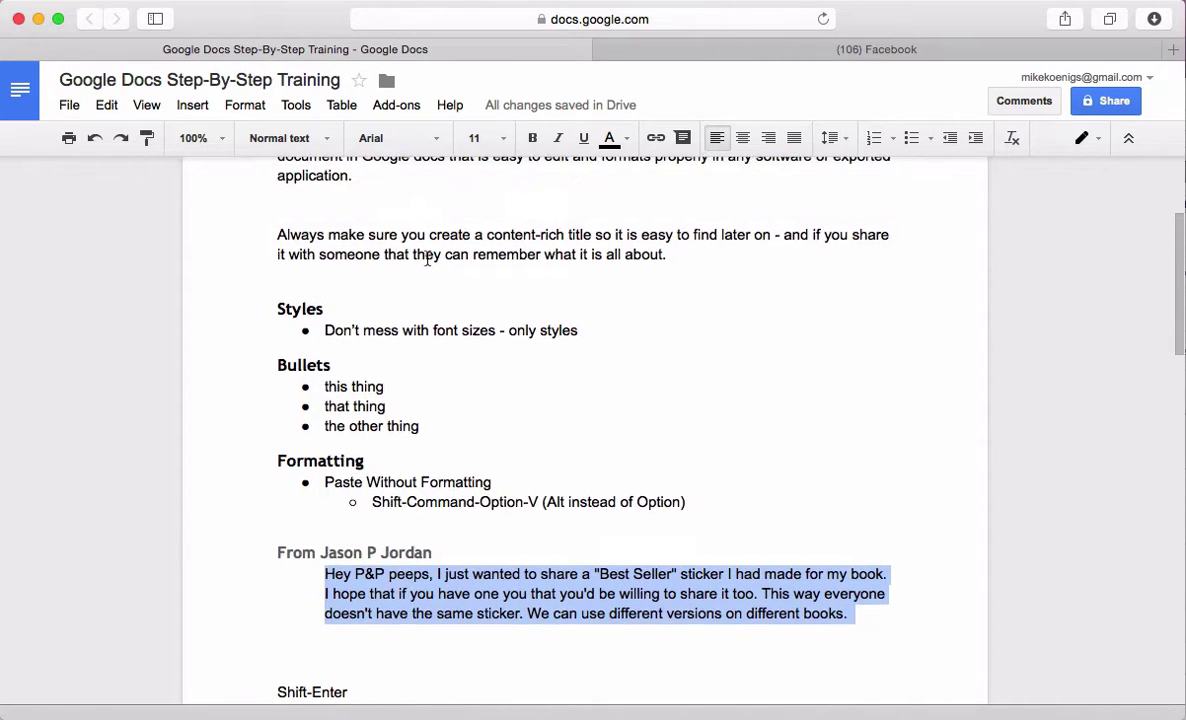
scroll(426, 257, "down", 3)
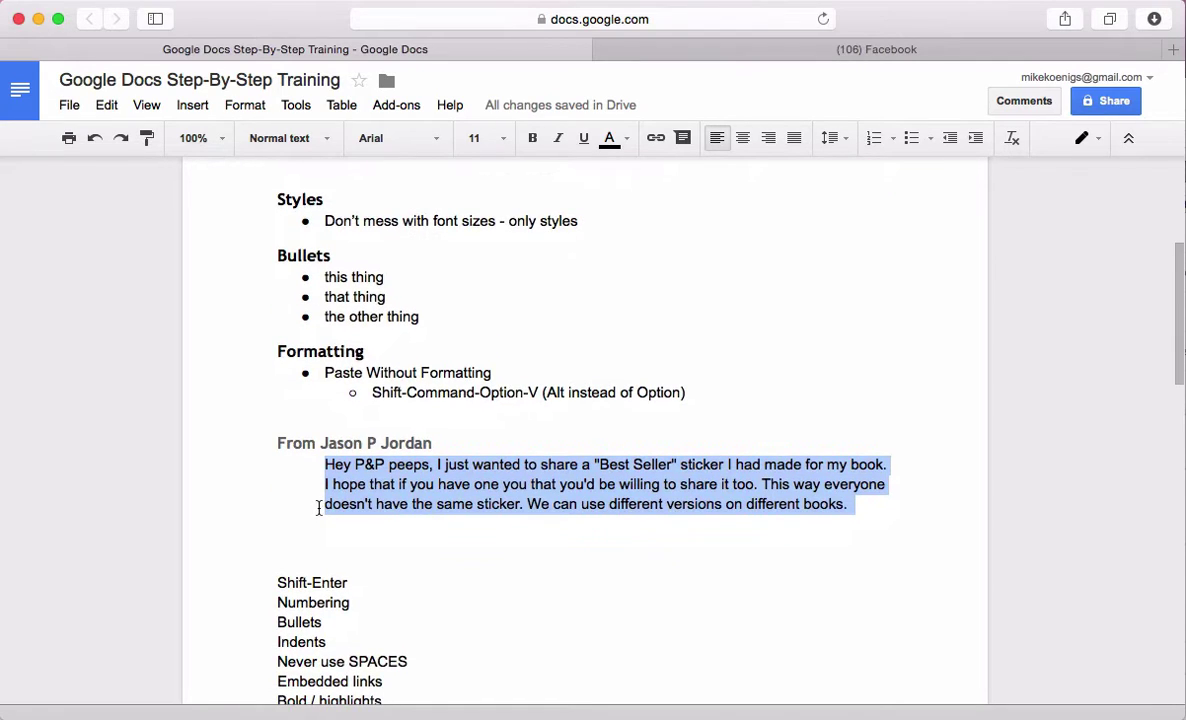
left_click(326, 528)
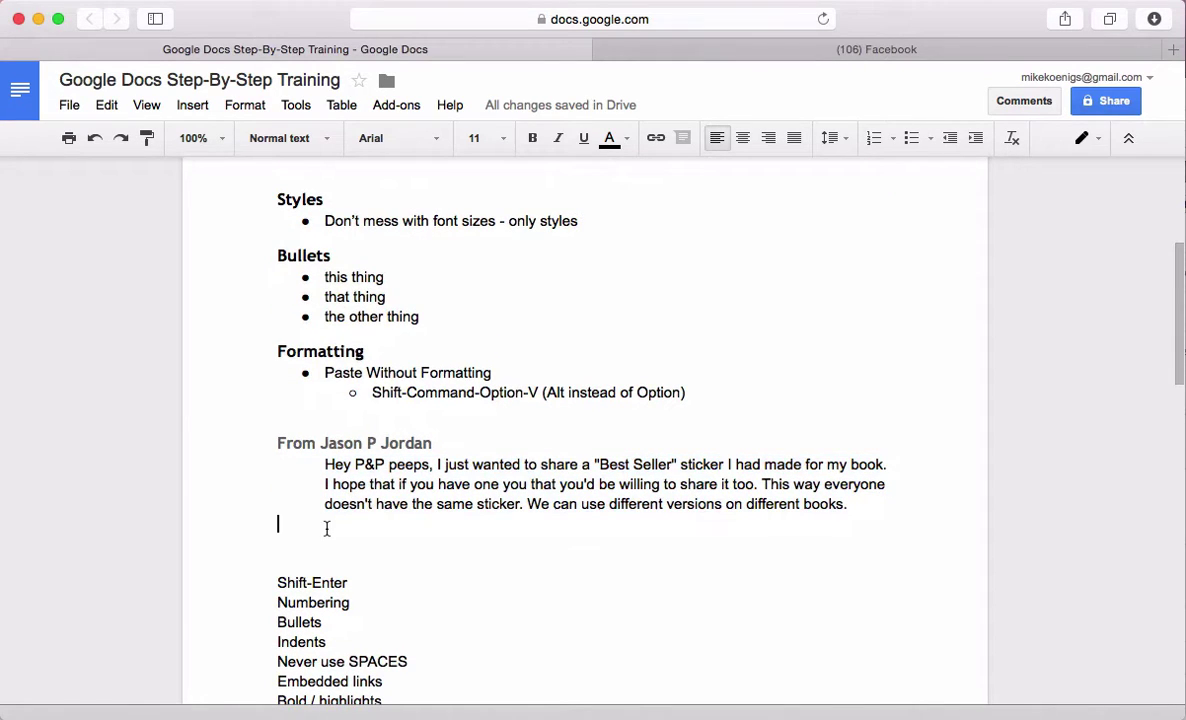
Open the Best Seller sticker post on its own permalink page and select its web address
left_click(775, 55)
scroll(576, 273, "down", 1)
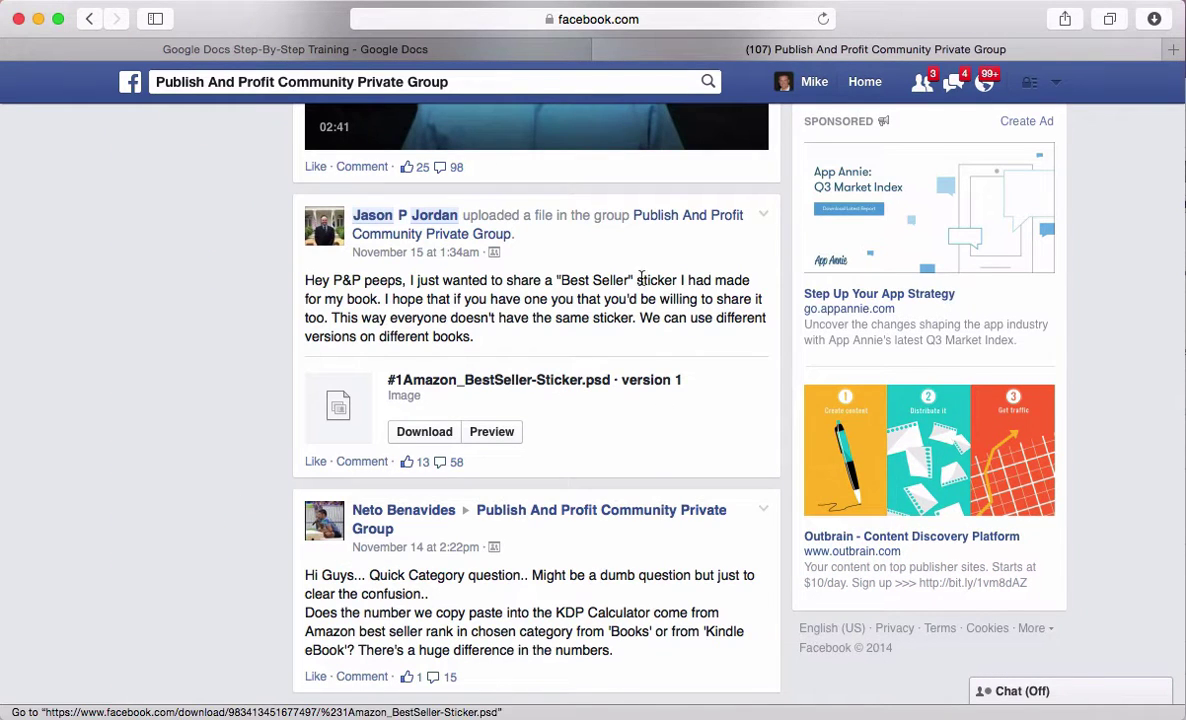
left_click(428, 258)
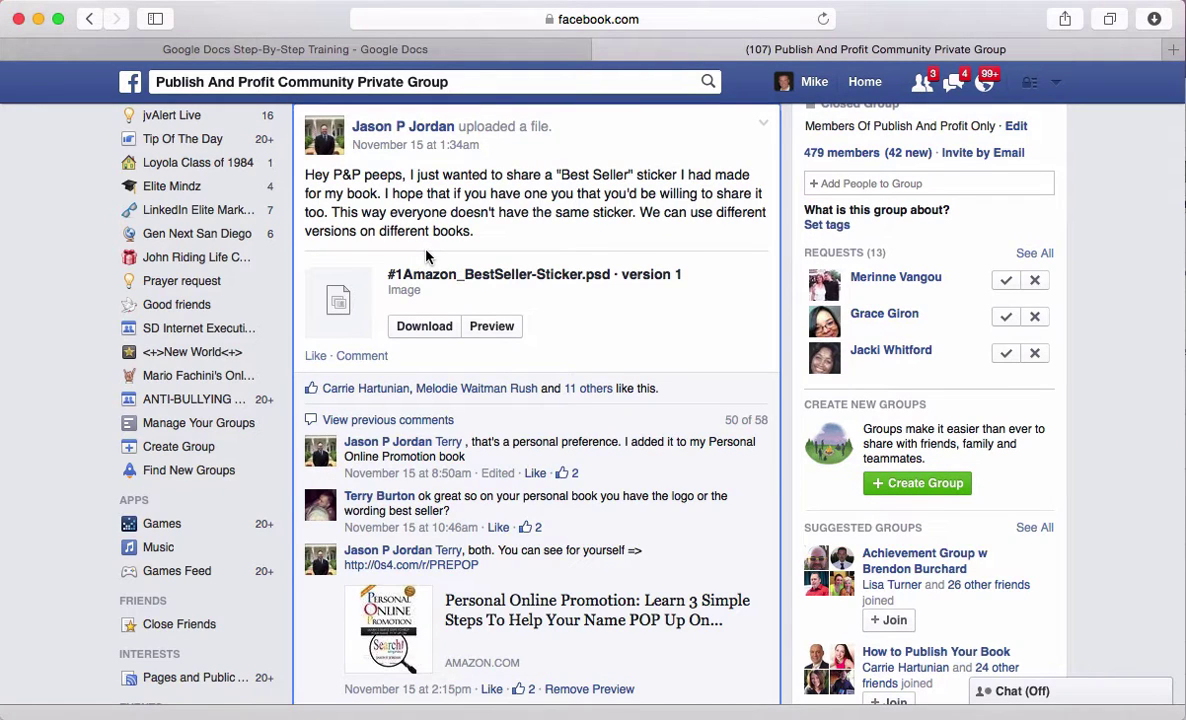
scroll(618, 323, "up", 5)
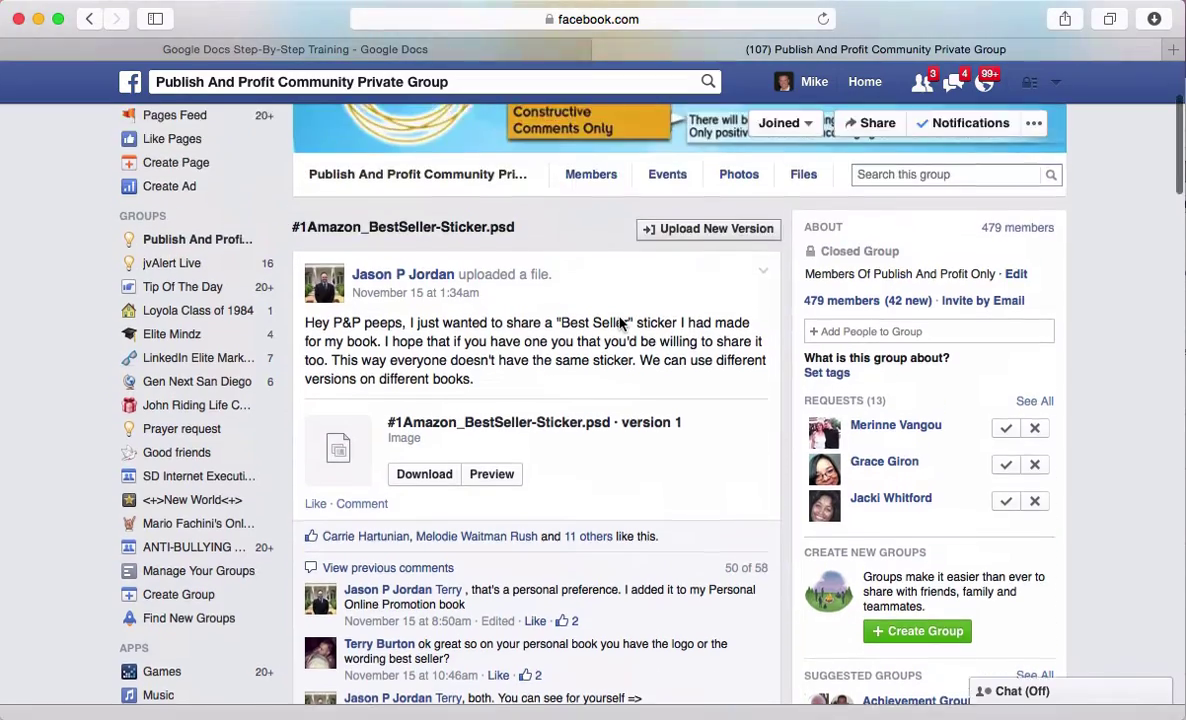
scroll(619, 317, "down", 10)
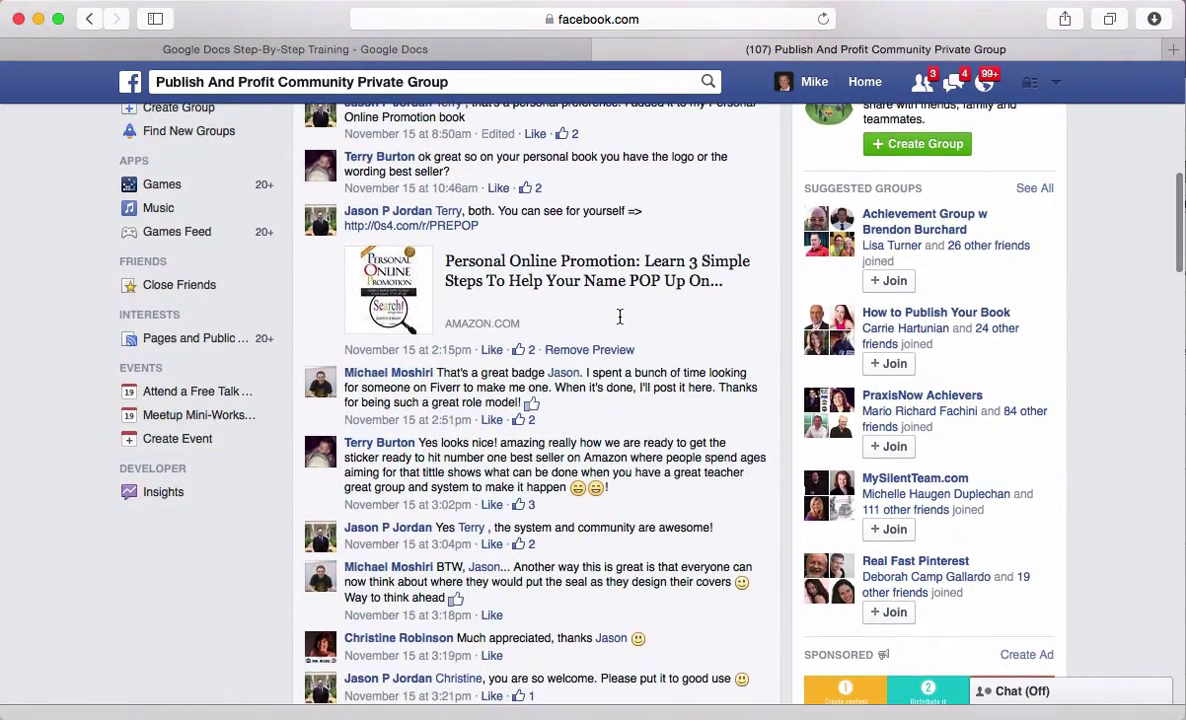
scroll(619, 314, "down", 5)
scroll(619, 318, "up", 15)
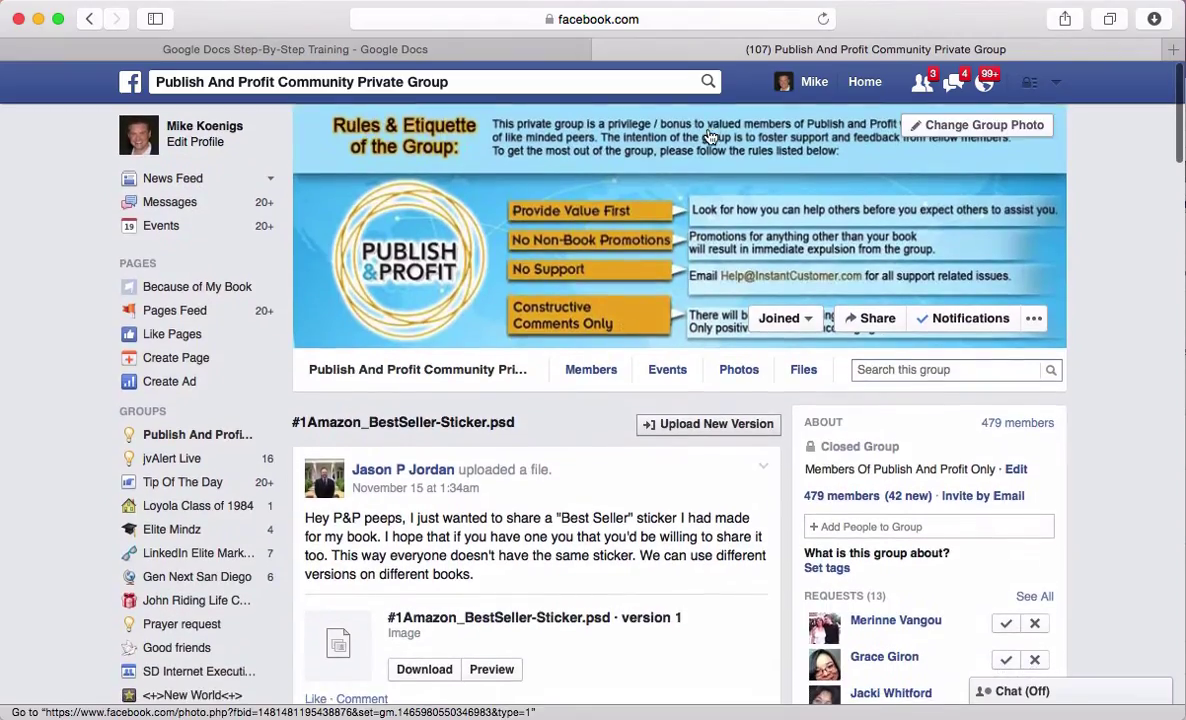
left_click(642, 19)
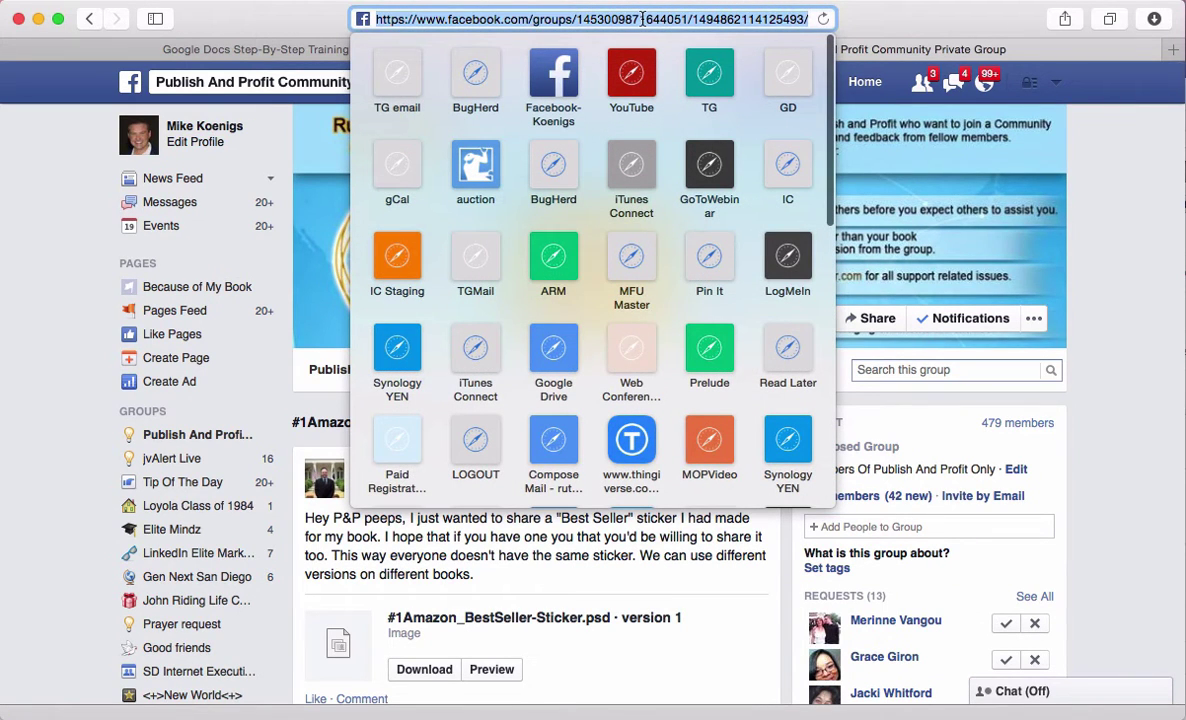
left_click(870, 53)
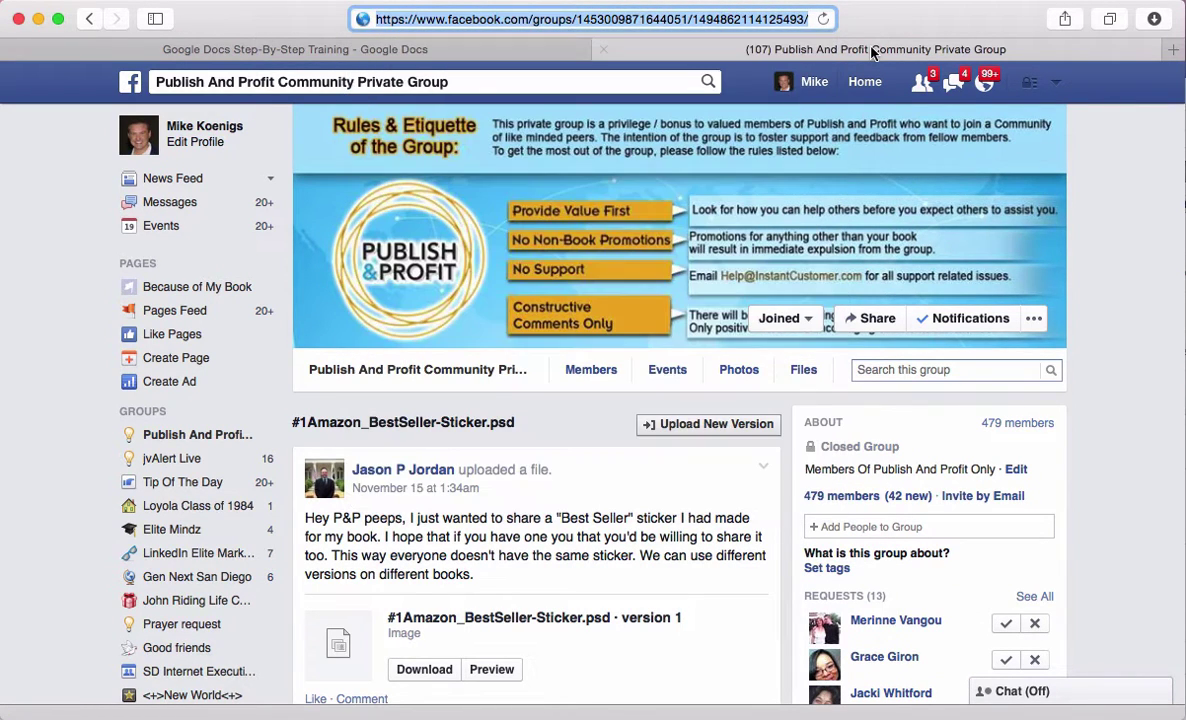
Paste the sticker post's web address as a link on a new line below the quoted paragraph
left_click(428, 50)
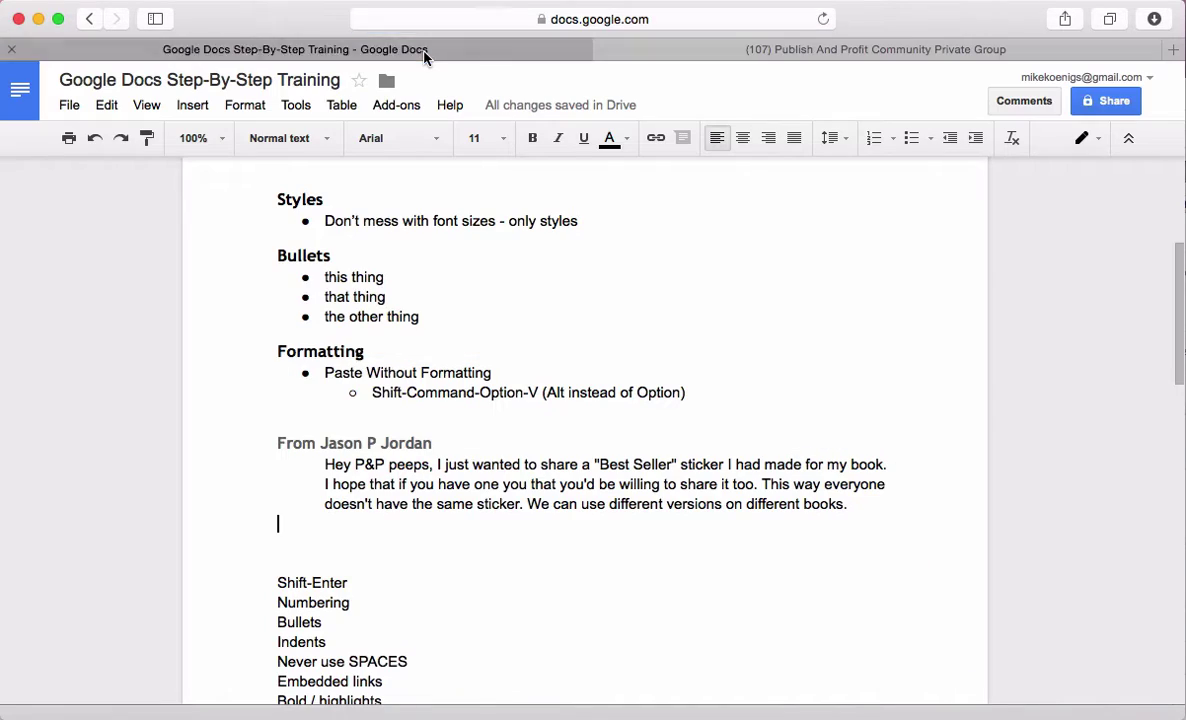
key("Return")
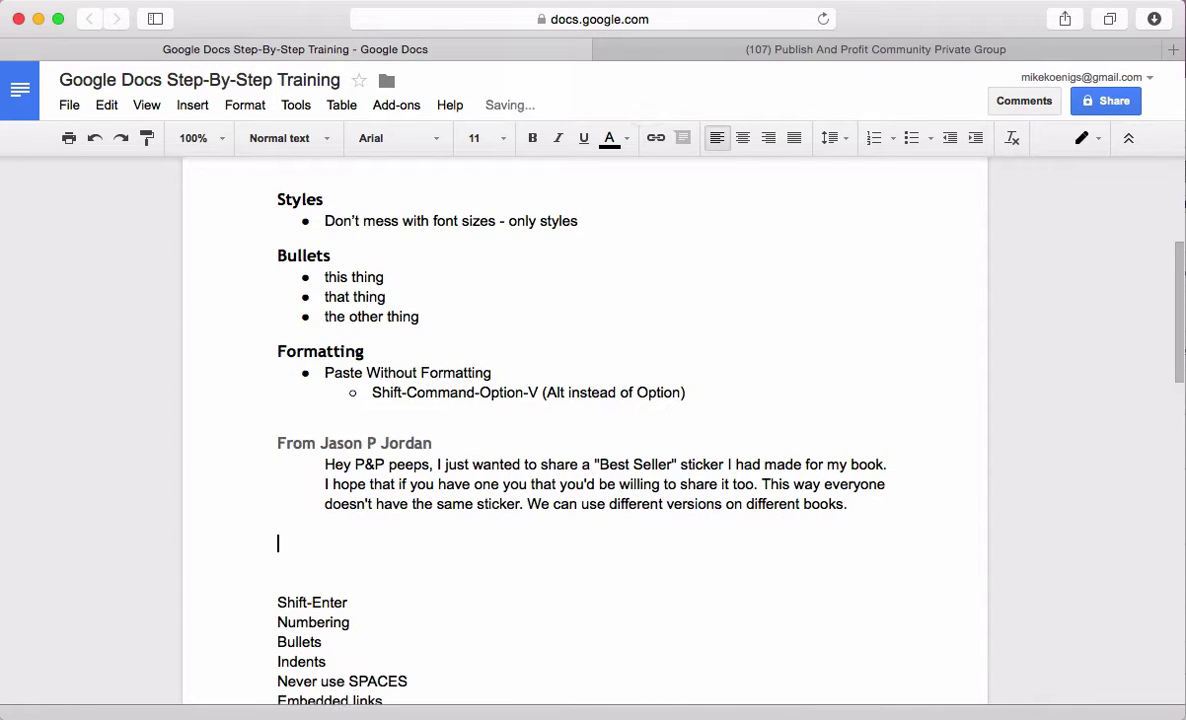
key("super+v")
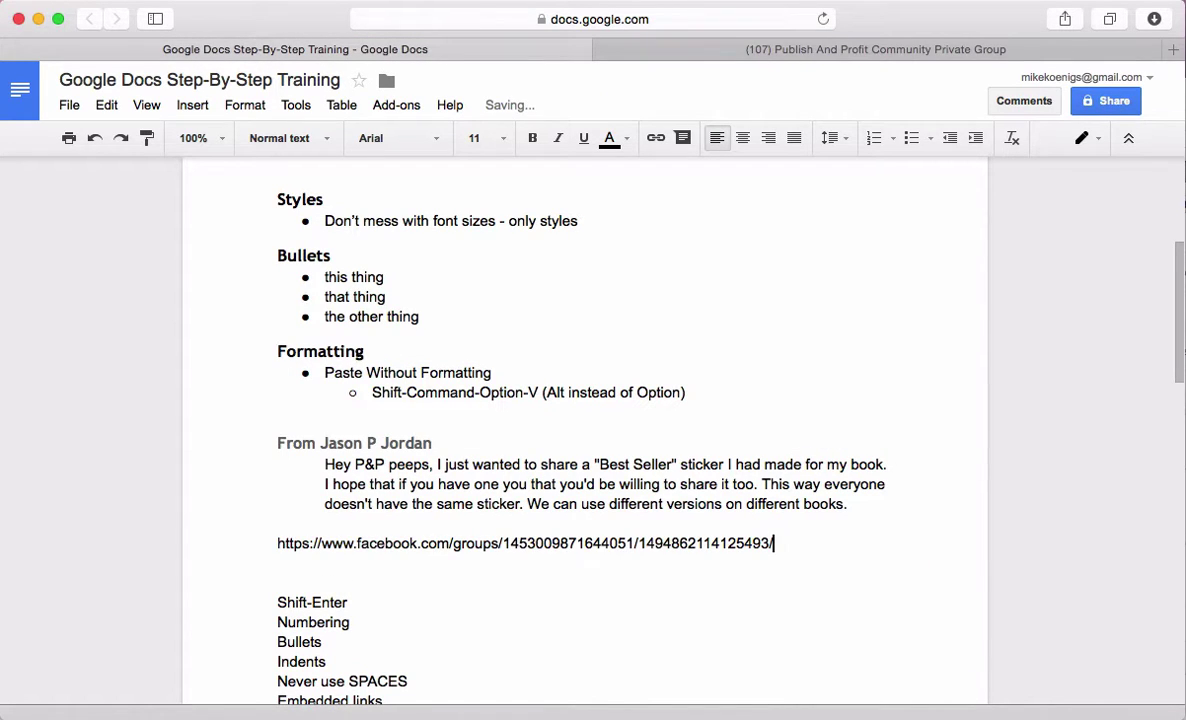
key("Return")
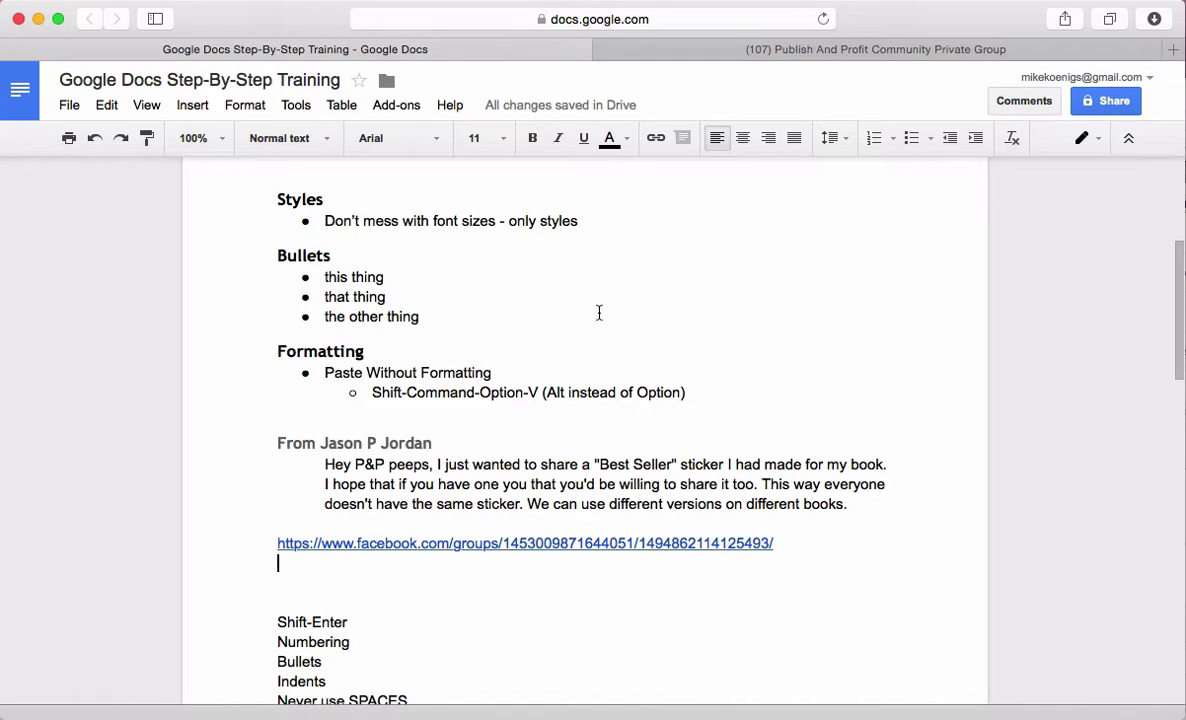
Indent the post's link to align with the quoted paragraph above it
right_click(266, 543)
left_click(570, 504)
left_click(265, 543)
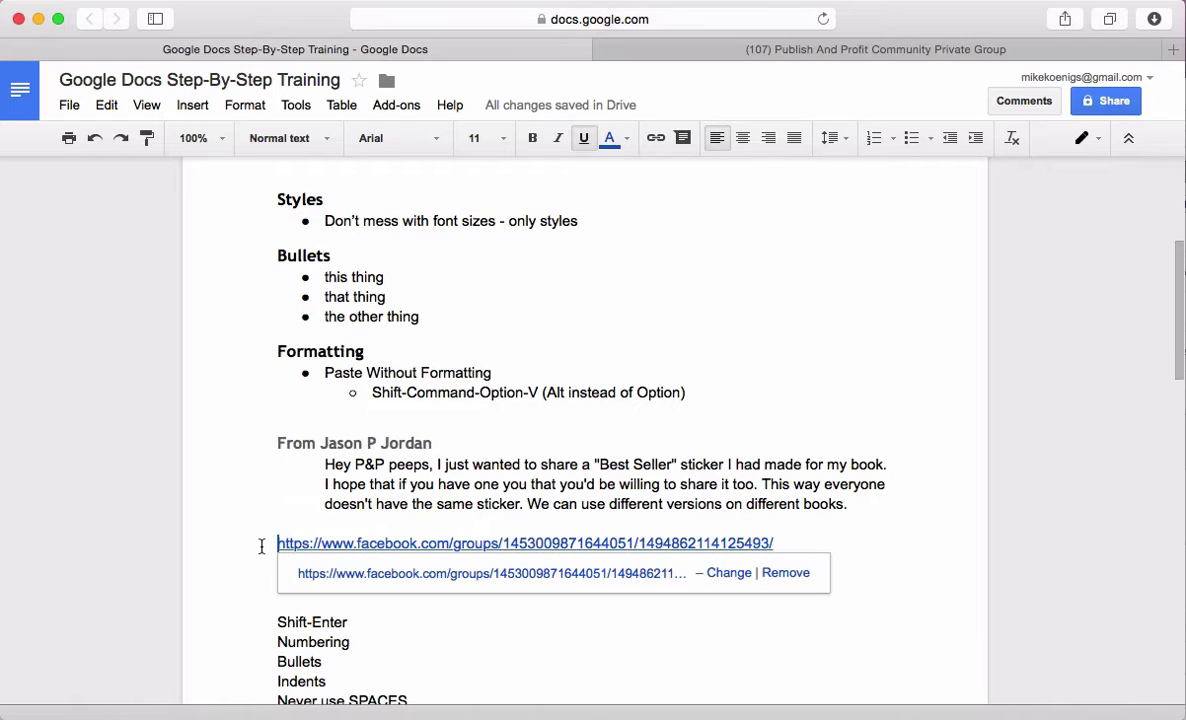
left_click(973, 139)
left_click(314, 581)
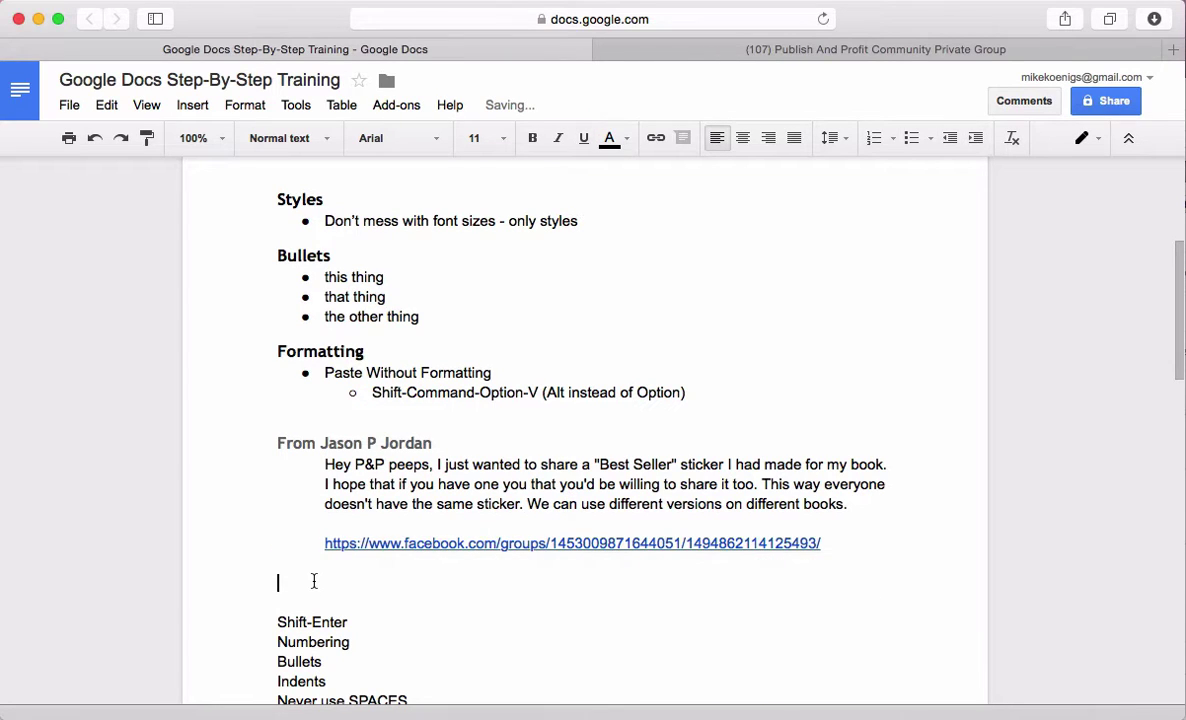
left_click(715, 49)
Take a region screenshot of the #1 amazon Best Seller badge from the sticker preview
scroll(541, 510, "down", 3)
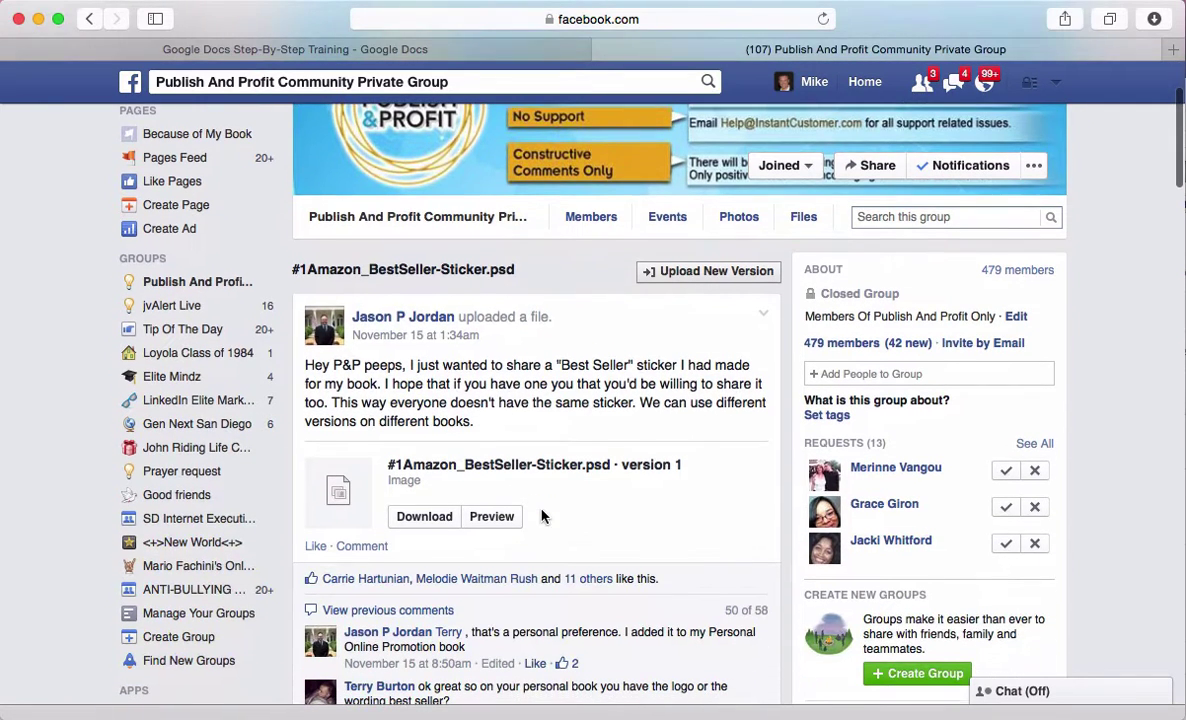
left_click(414, 520)
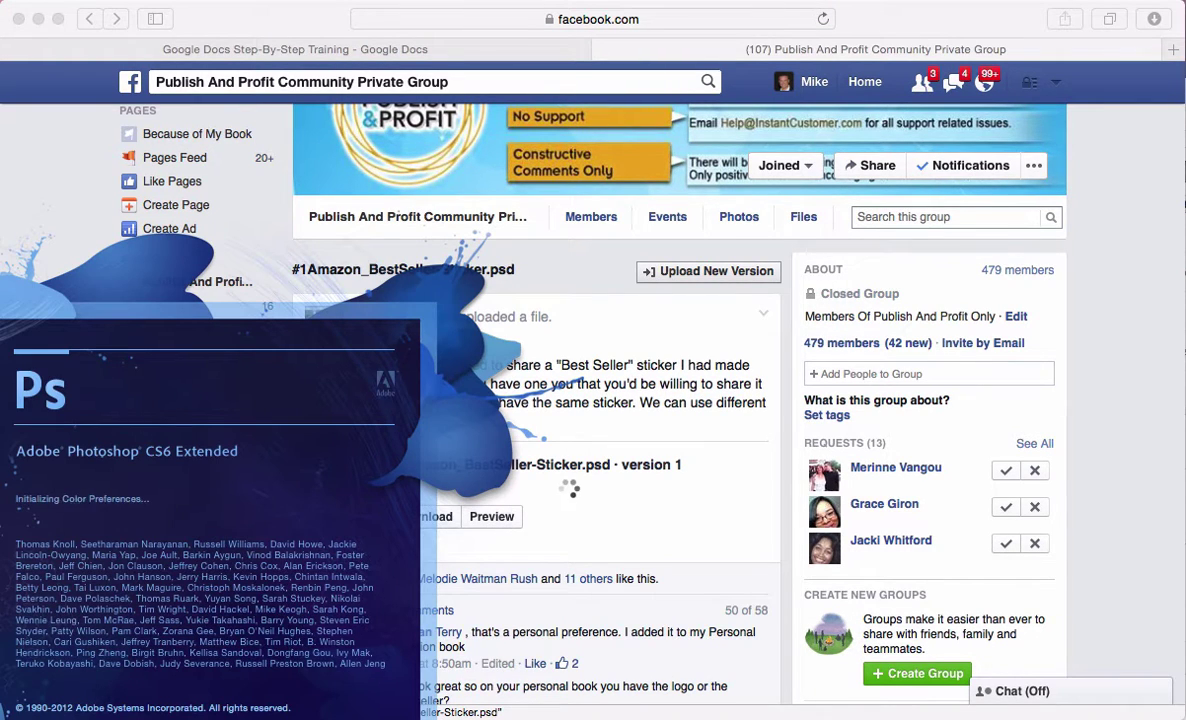
left_click(593, 500)
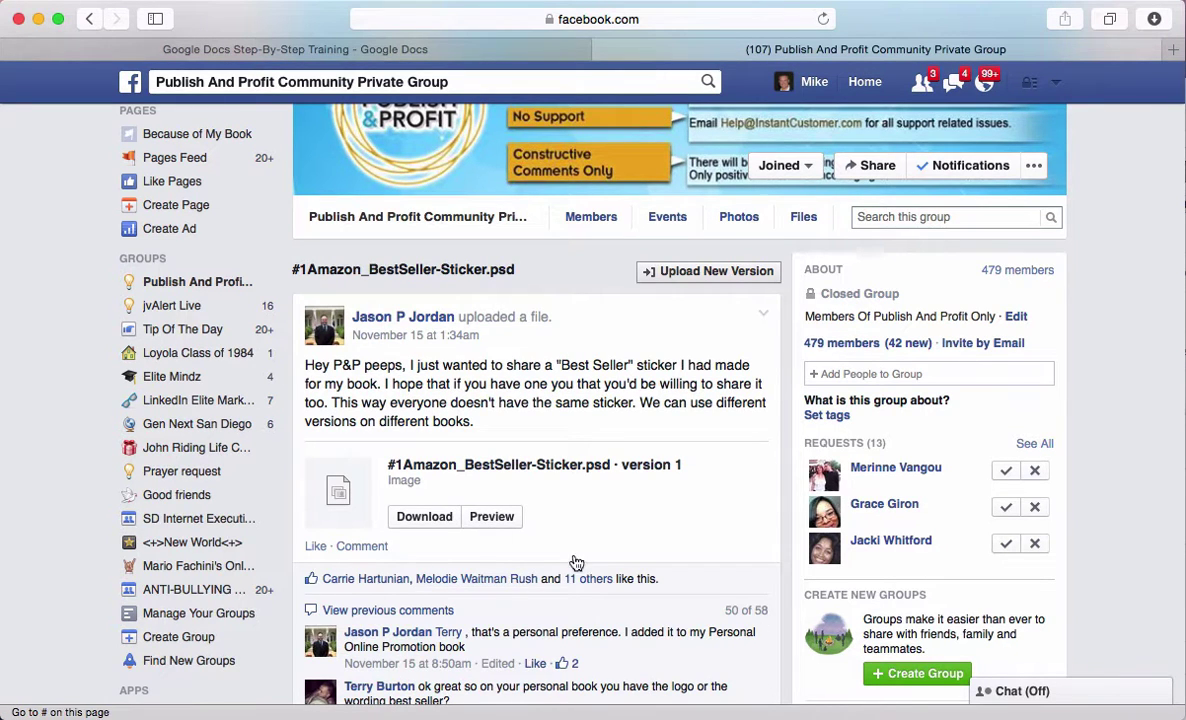
left_click(491, 516)
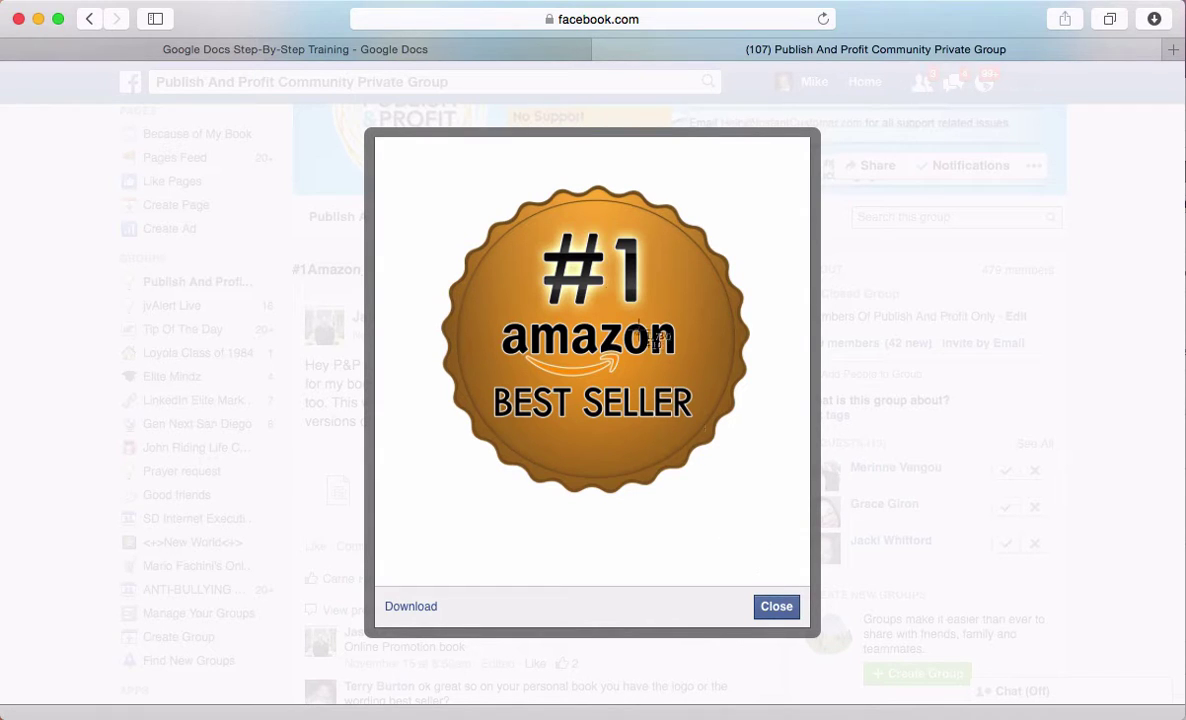
key("super+shift+4")
left_click_drag(426, 172, 762, 513)
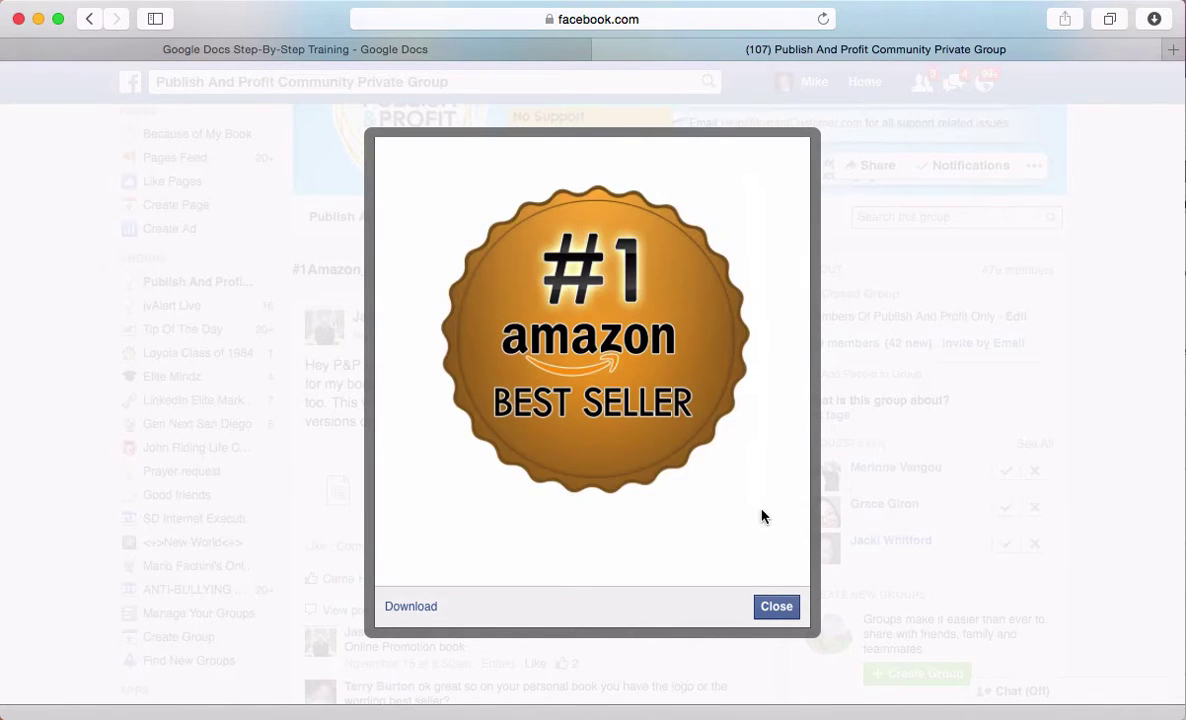
left_click(779, 612)
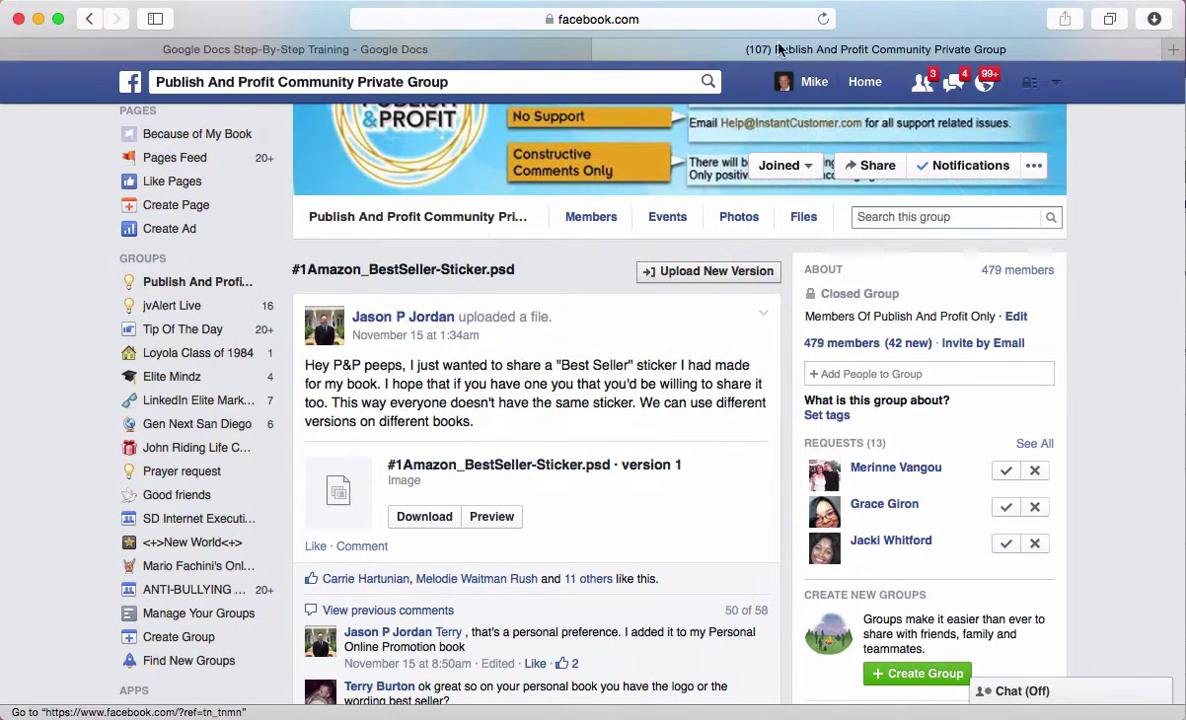
Indent the empty line below the post's link in the training document
left_click(352, 47)
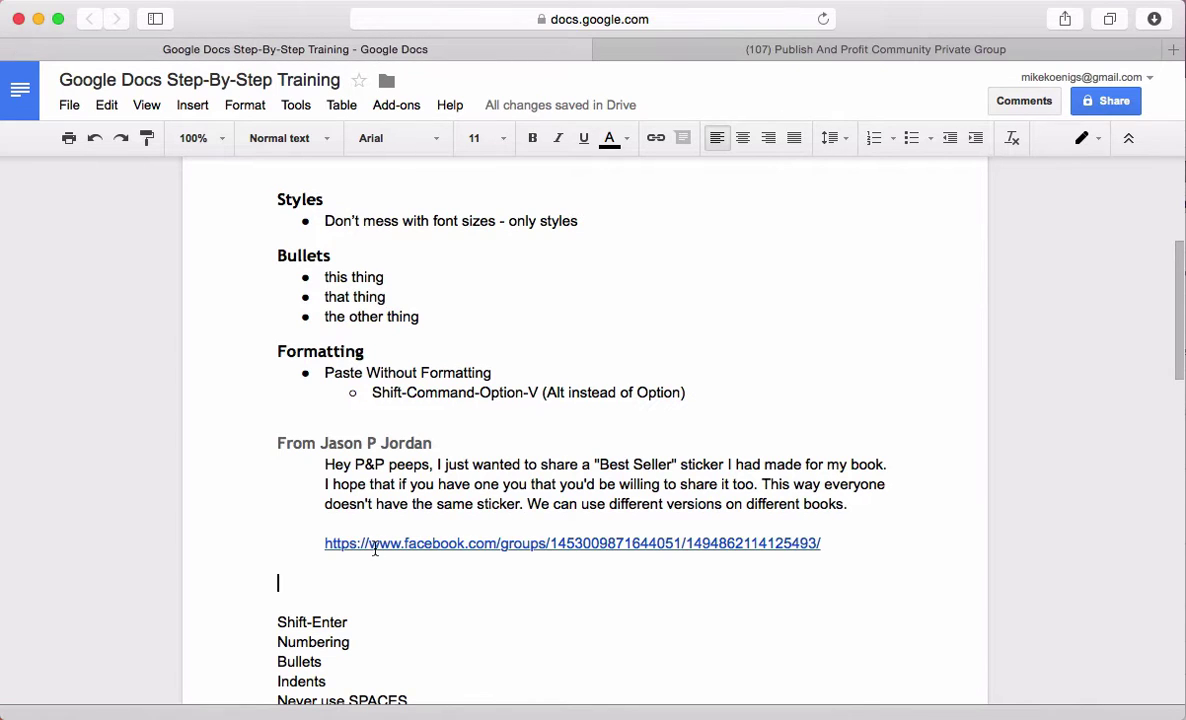
left_click(975, 143)
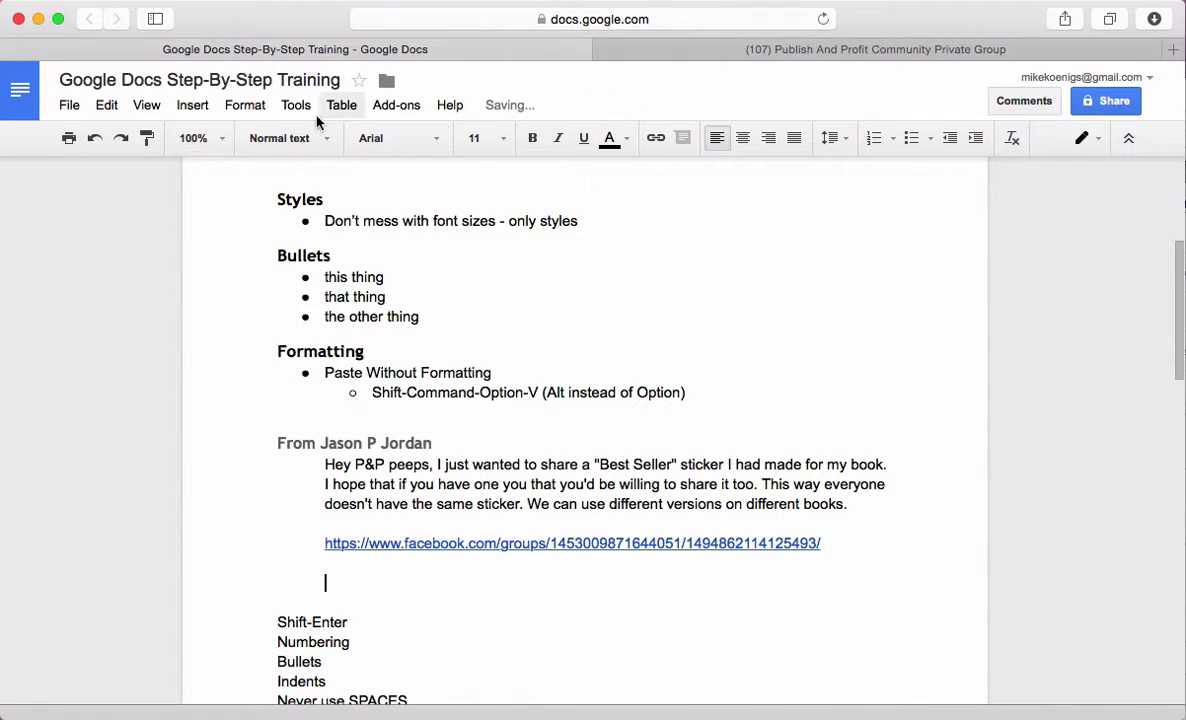
left_click(193, 106)
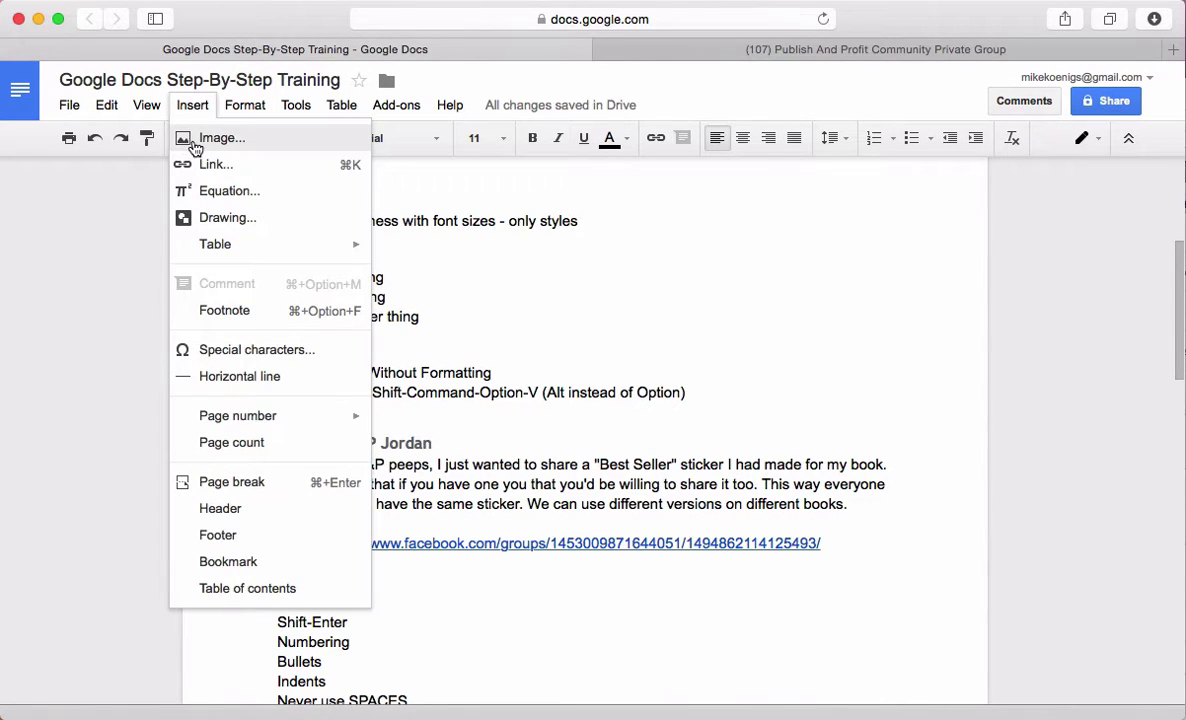
Insert the Desktop badge screenshot as an image below the post's link
left_click(195, 140)
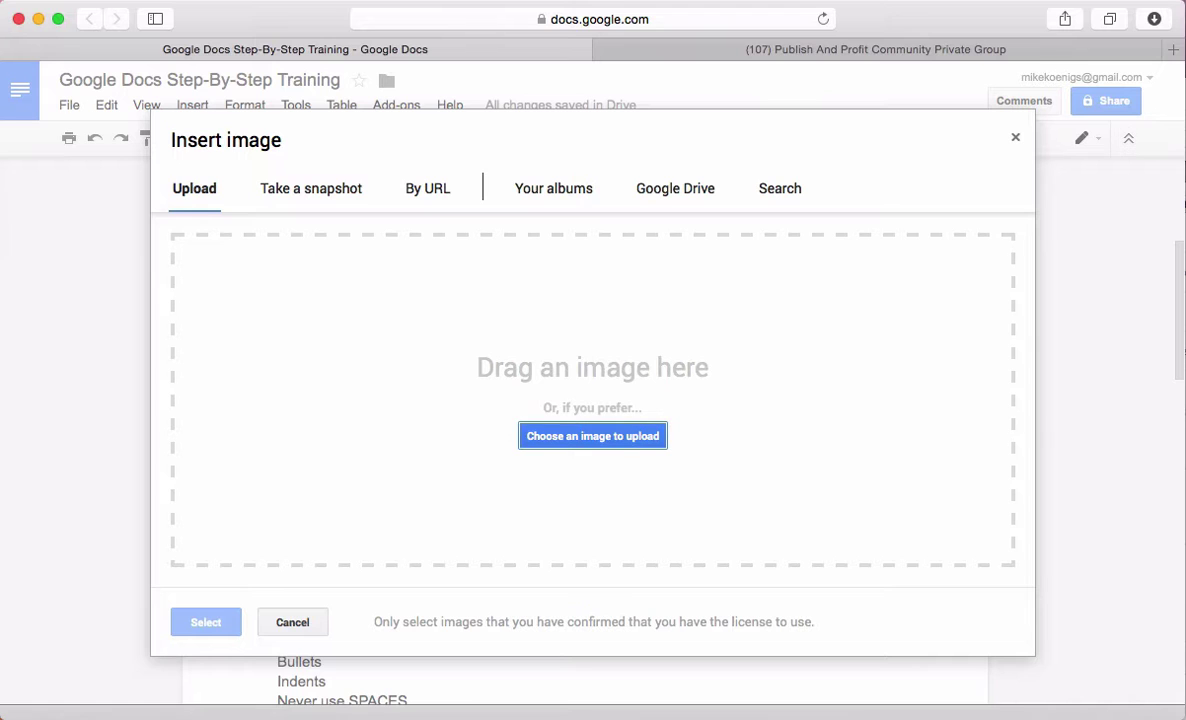
left_click(585, 444)
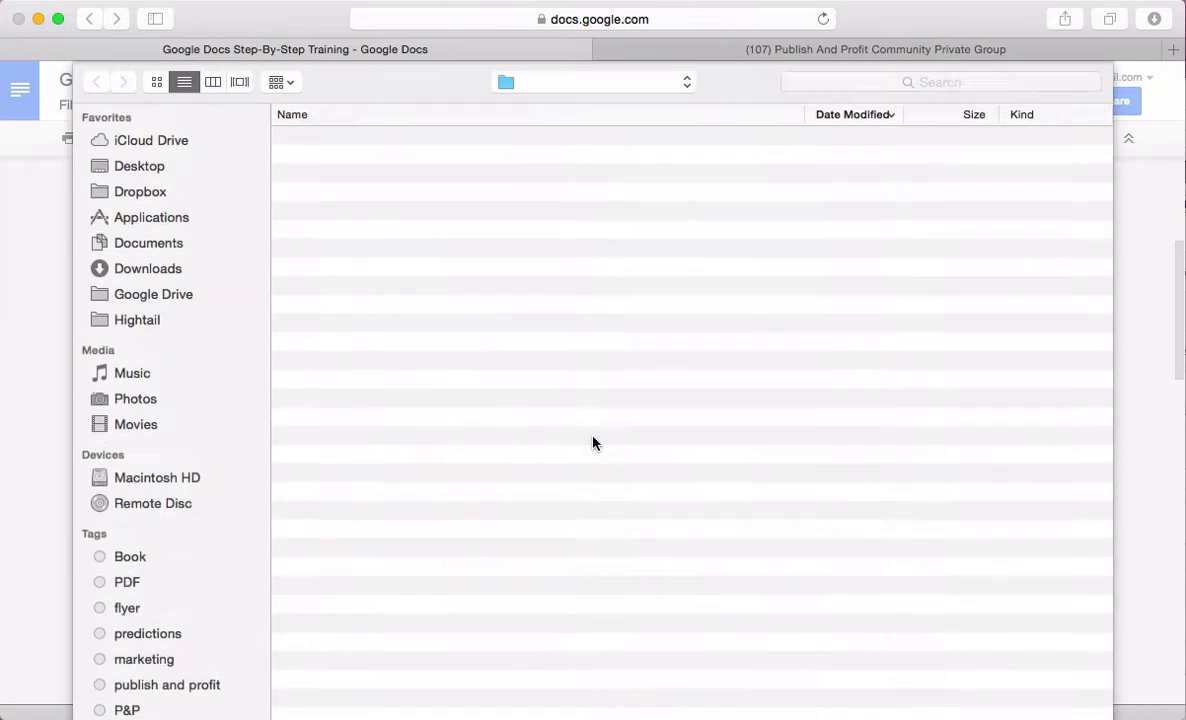
key("super+shift+d")
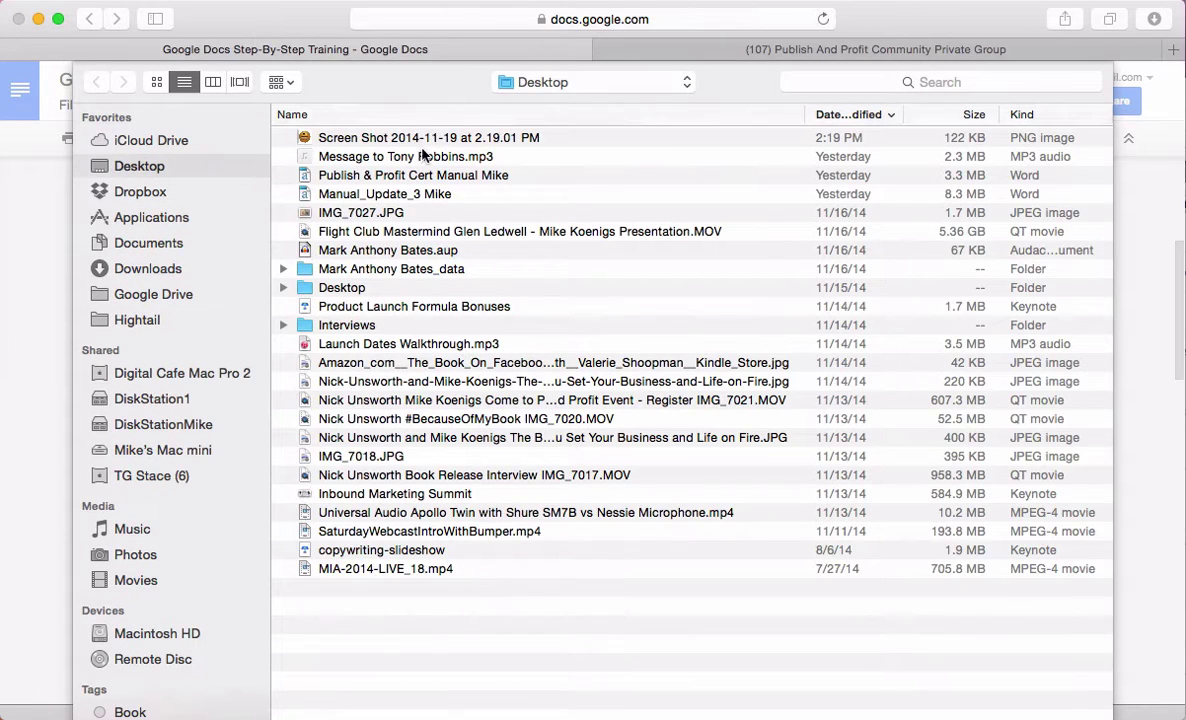
double_click(406, 137)
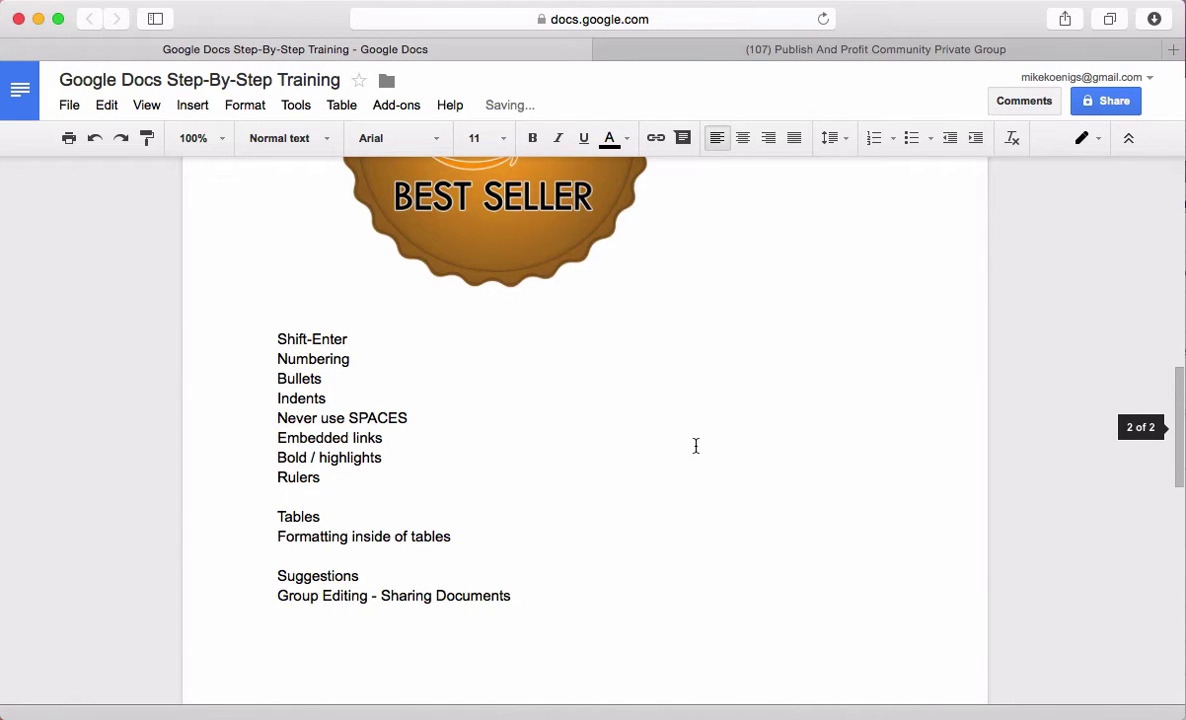
scroll(697, 455, "up", 5)
scroll(698, 460, "down", 2)
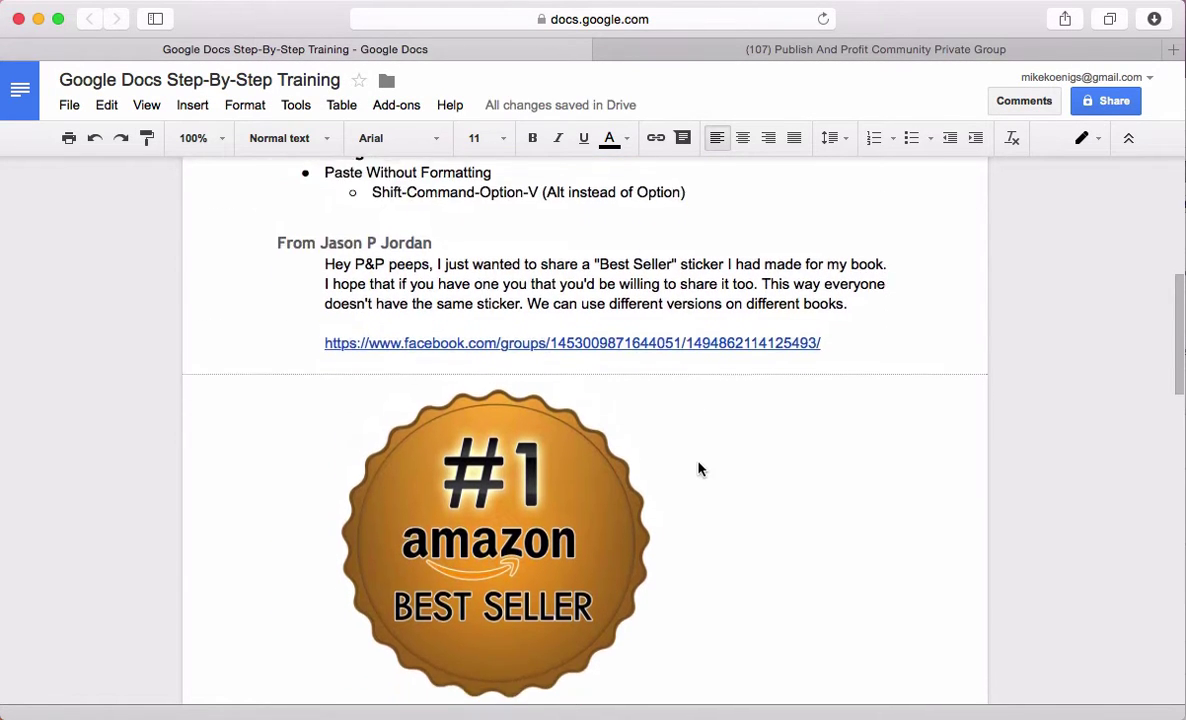
scroll(699, 463, "down", 1)
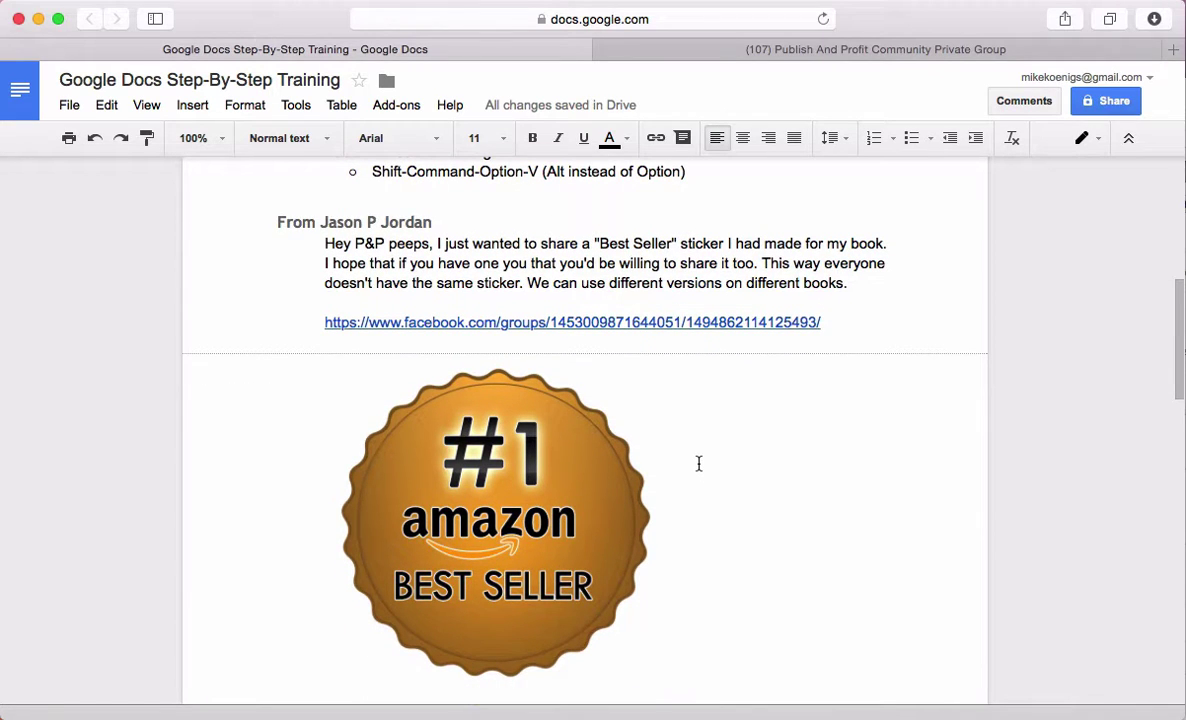
scroll(699, 465, "down", 4)
scroll(699, 466, "up", 5)
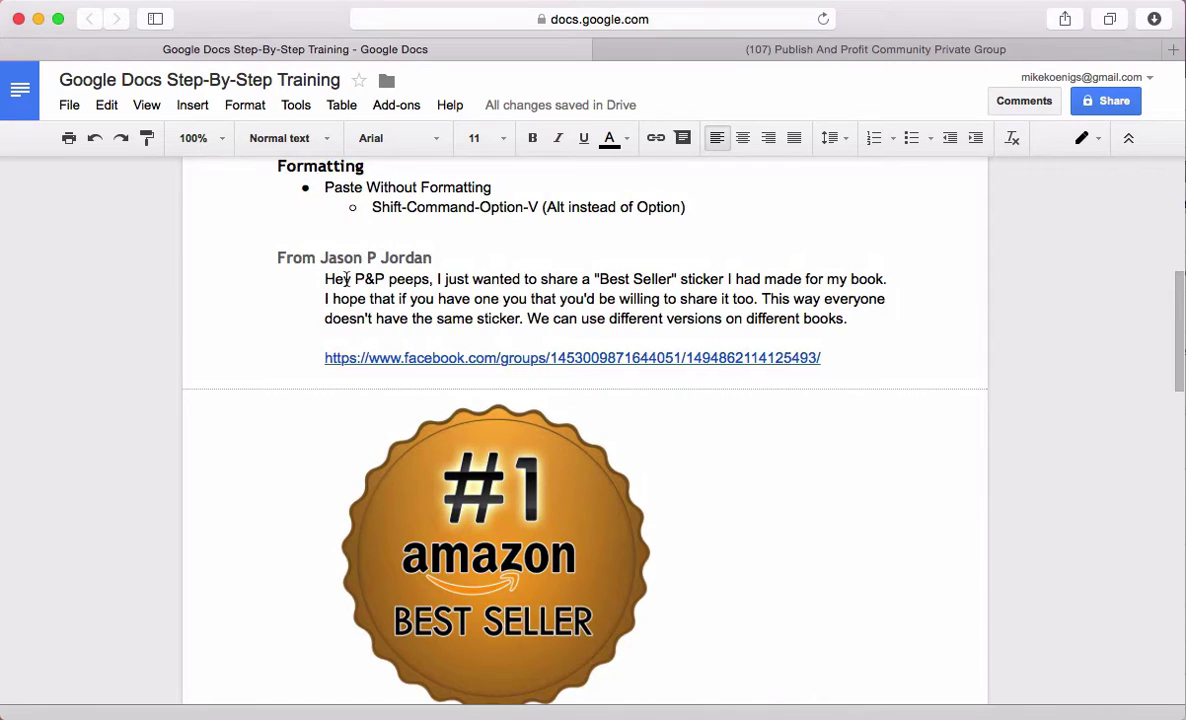
Review the quoted post, its link and the newly inserted badge image
left_click_drag(315, 276, 330, 317)
left_click(403, 195)
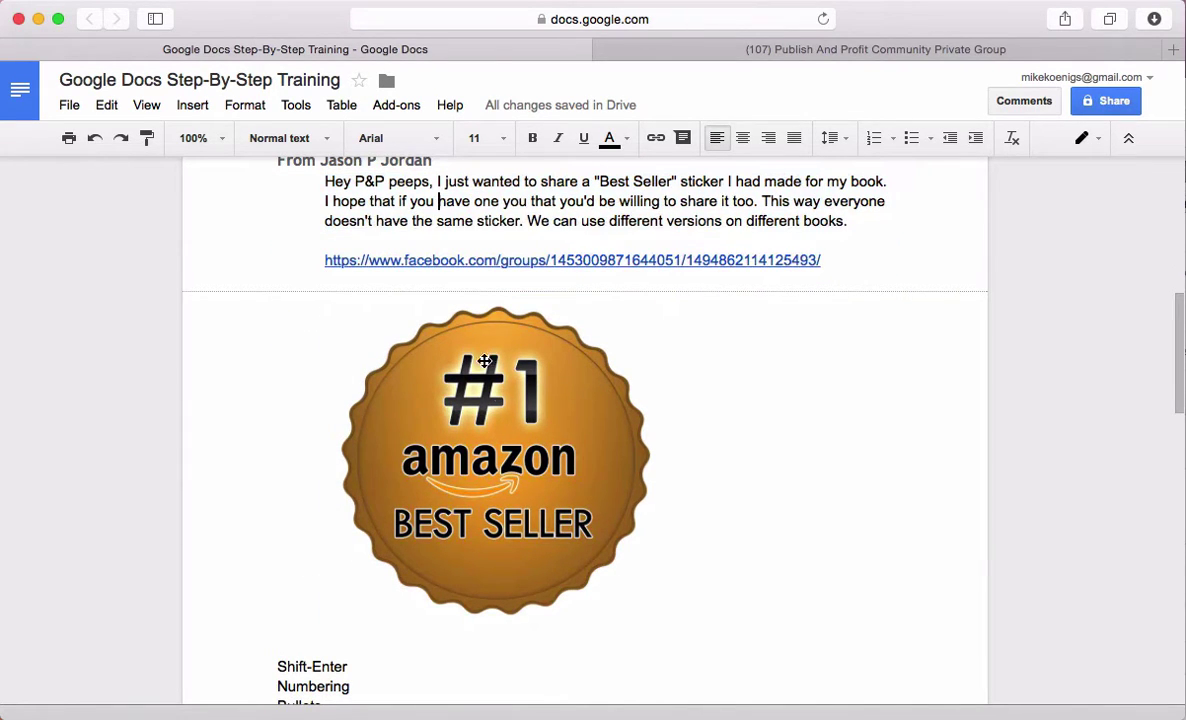
scroll(470, 380, "up", 2)
scroll(506, 409, "up", 1)
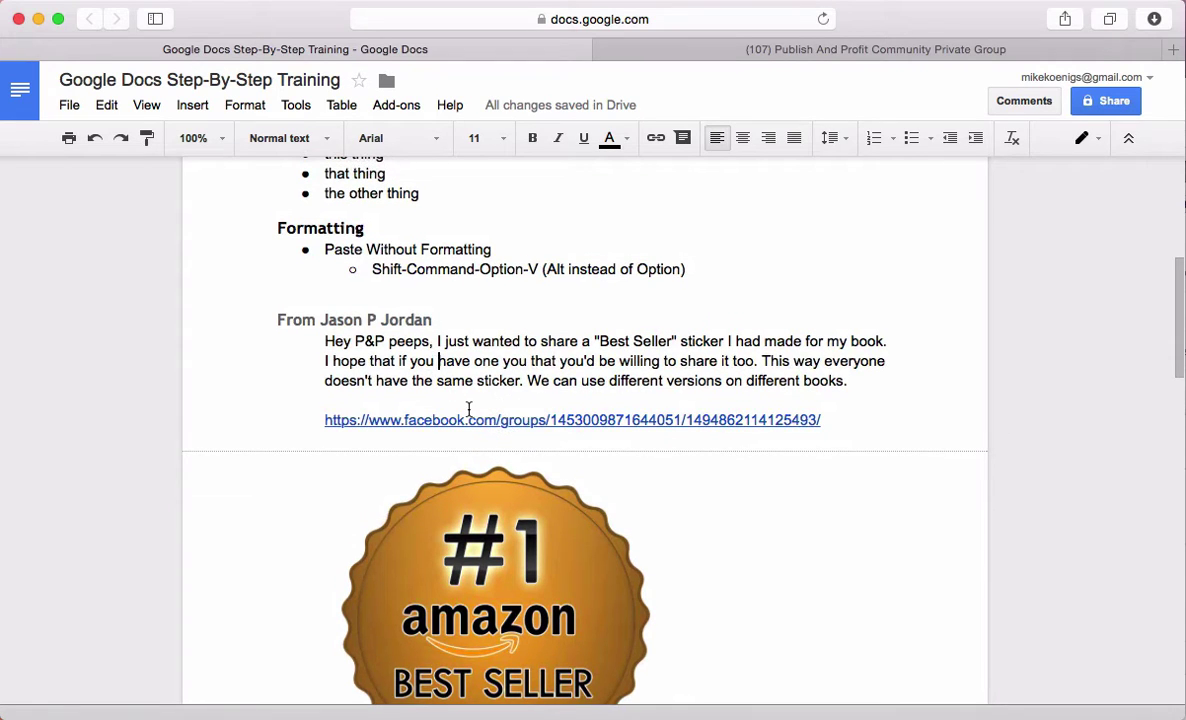
scroll(467, 410, "up", 1)
scroll(467, 410, "down", 8)
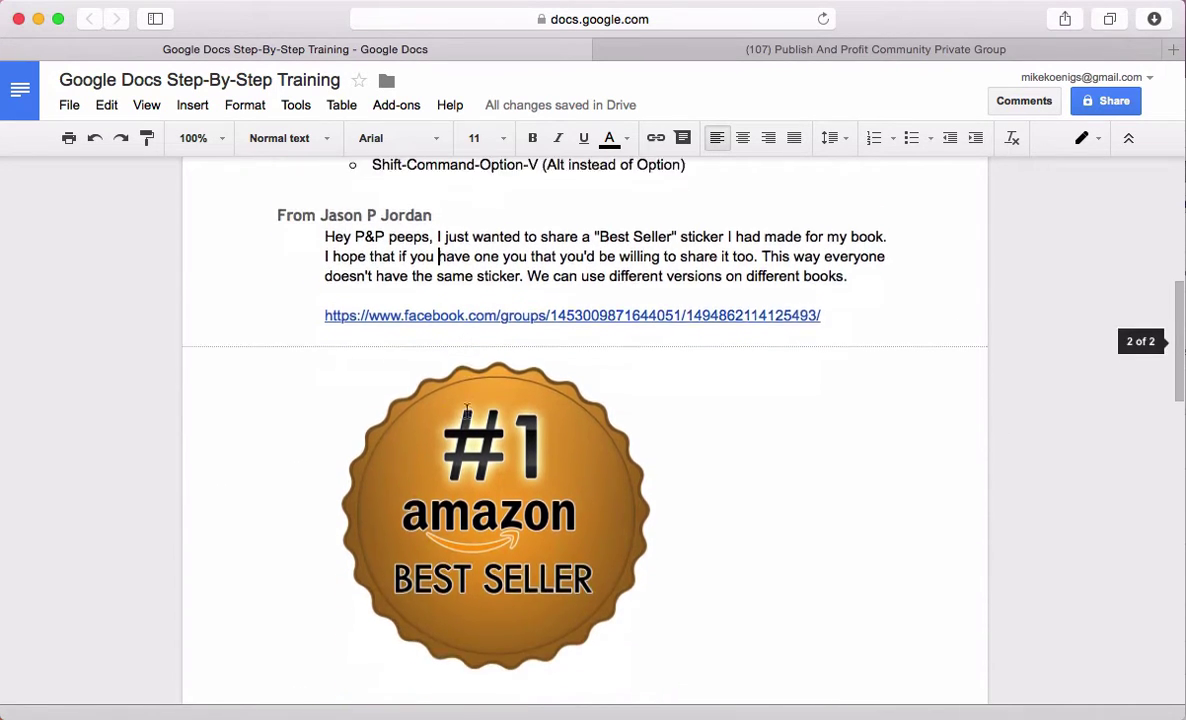
scroll(467, 411, "up", 1)
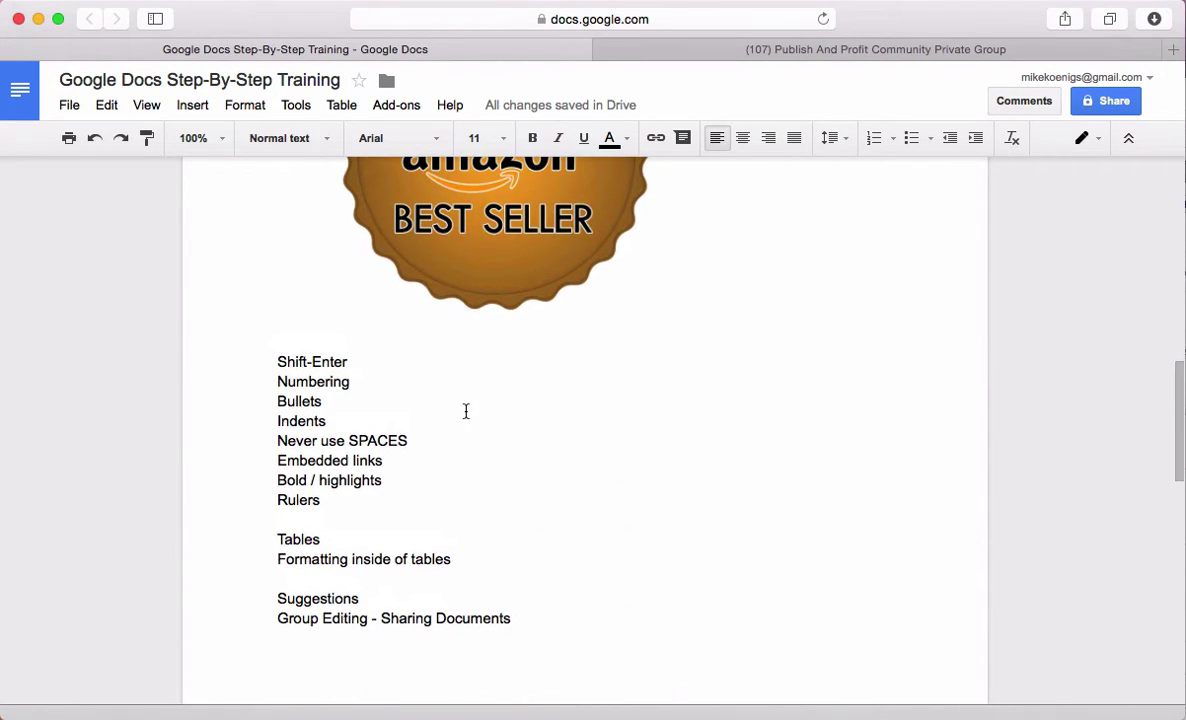
Make the Shift-Enter line a Heading 2 with a blank line beneath it
left_click(358, 363)
left_click(275, 361)
key("Return")
key("Return")
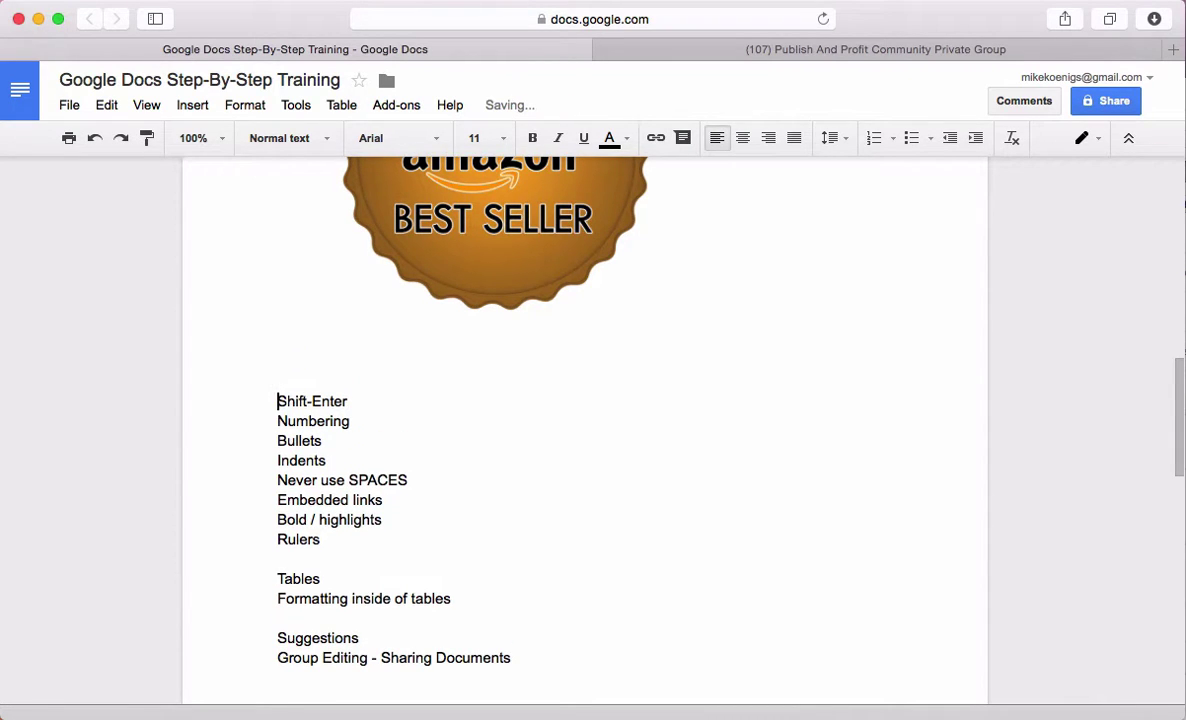
key("BackSpace")
key("BackSpace")
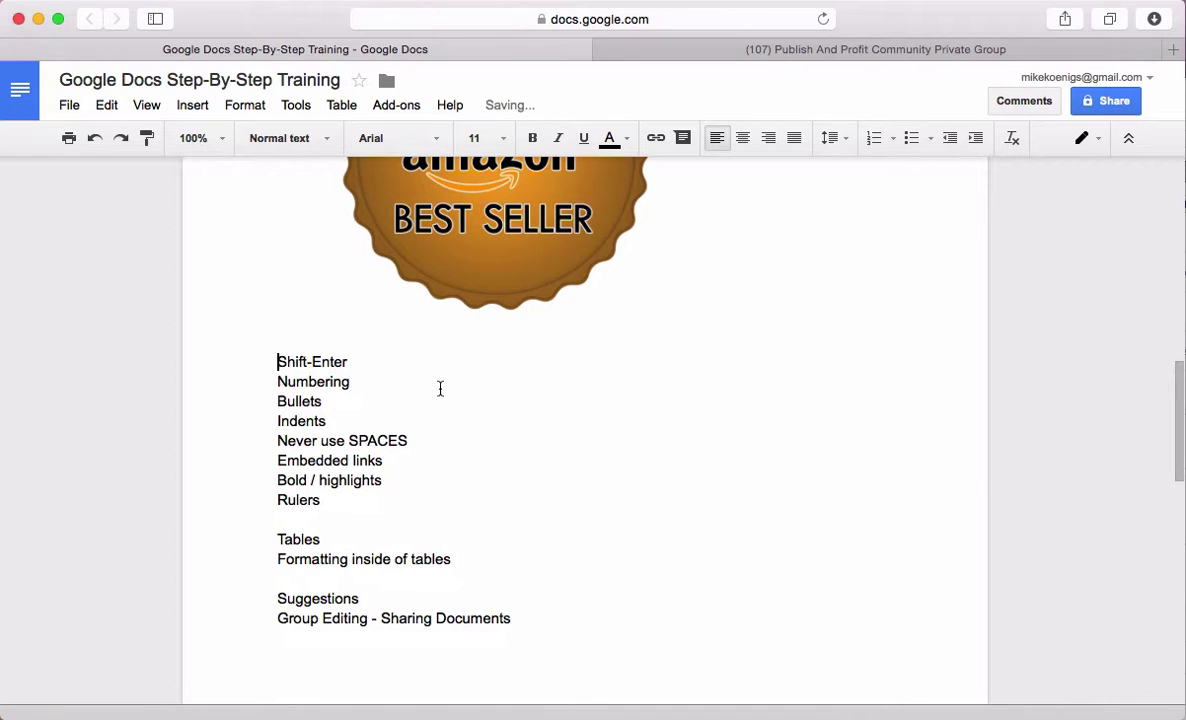
key("Down")
key("shift+Return")
key("shift+Return")
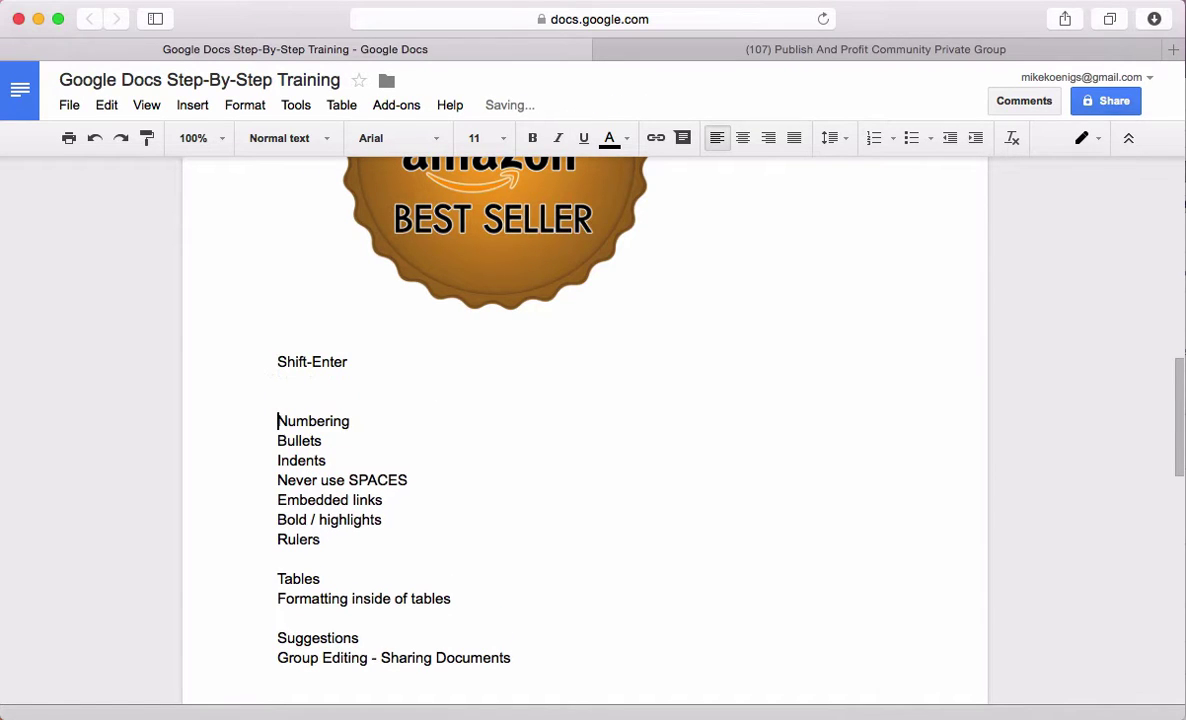
left_click_drag(368, 365, 183, 352)
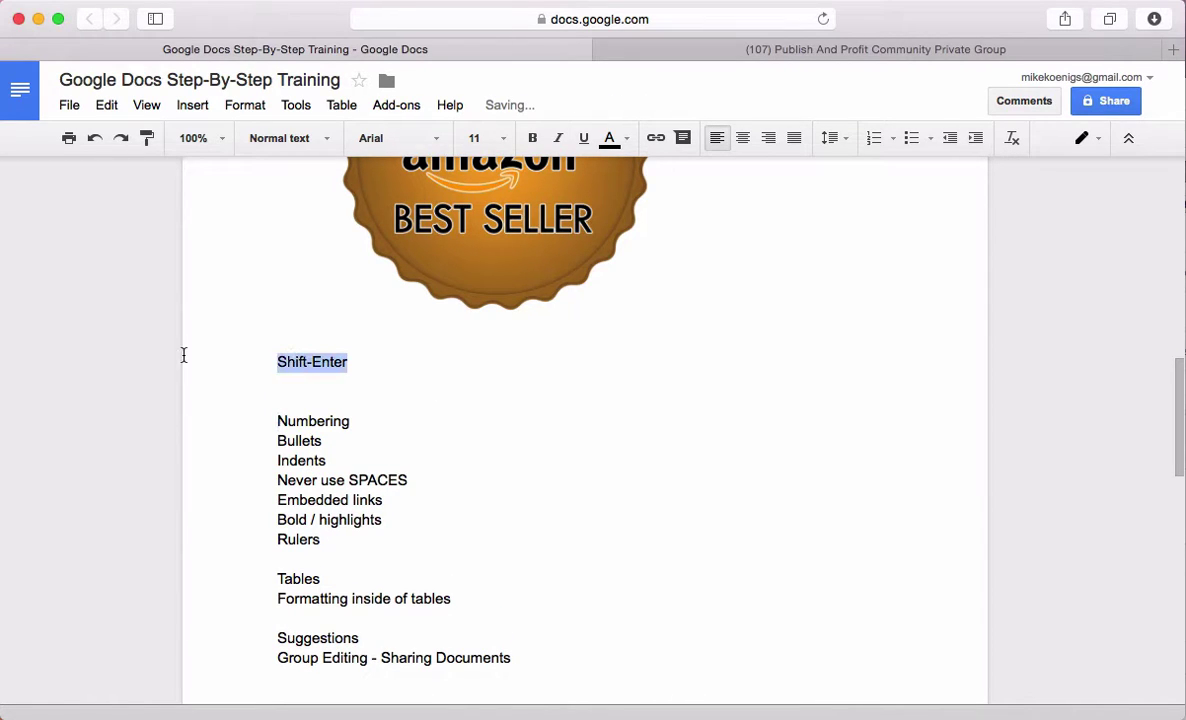
left_click(320, 140)
left_click(309, 415)
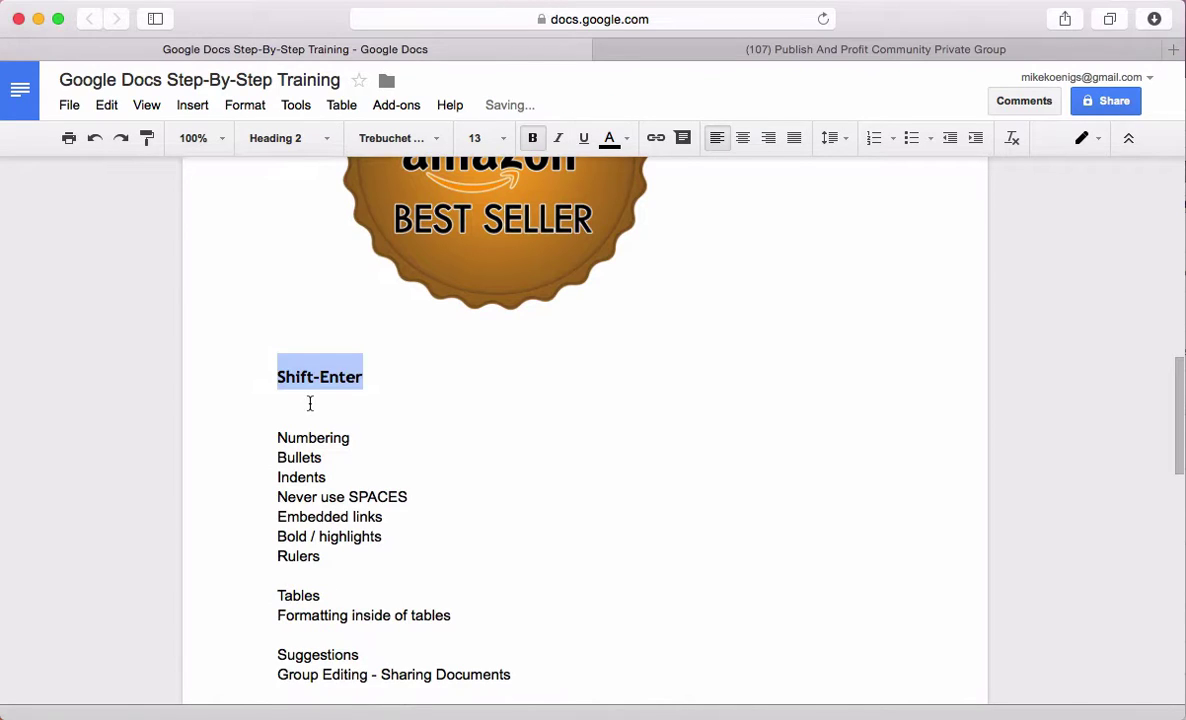
left_click(380, 398)
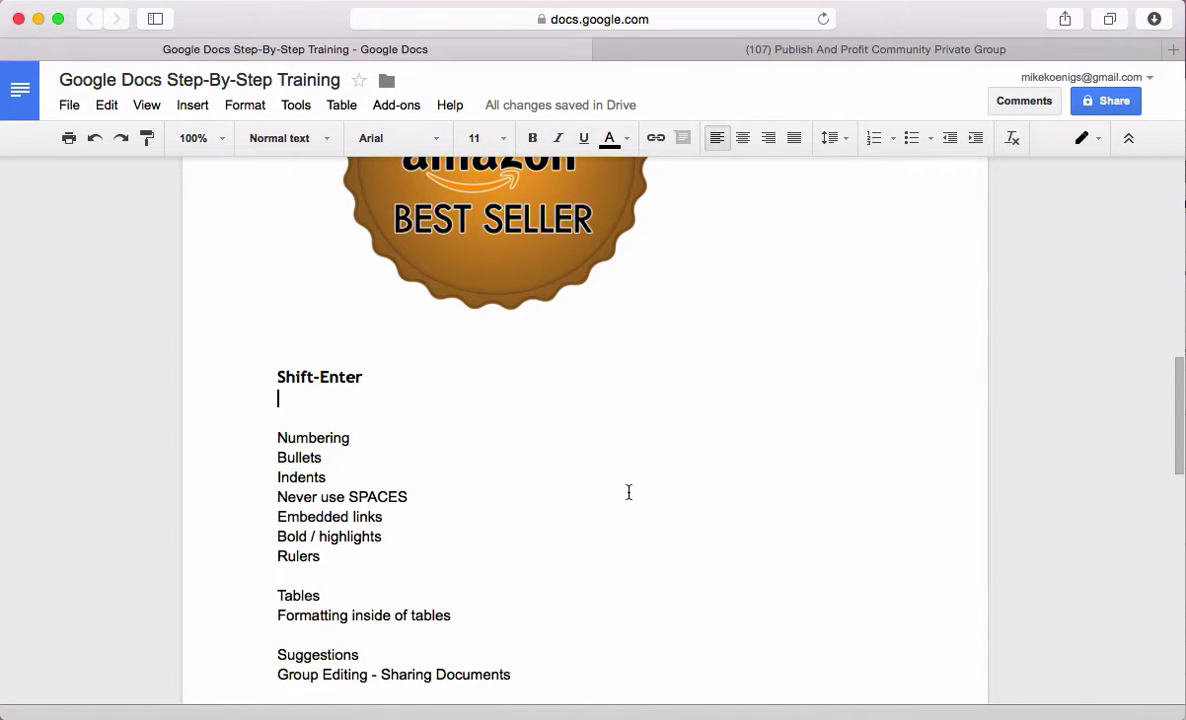
Type the lines Number one through Number six, separated by Shift+Enter line breaks
type("Number one")
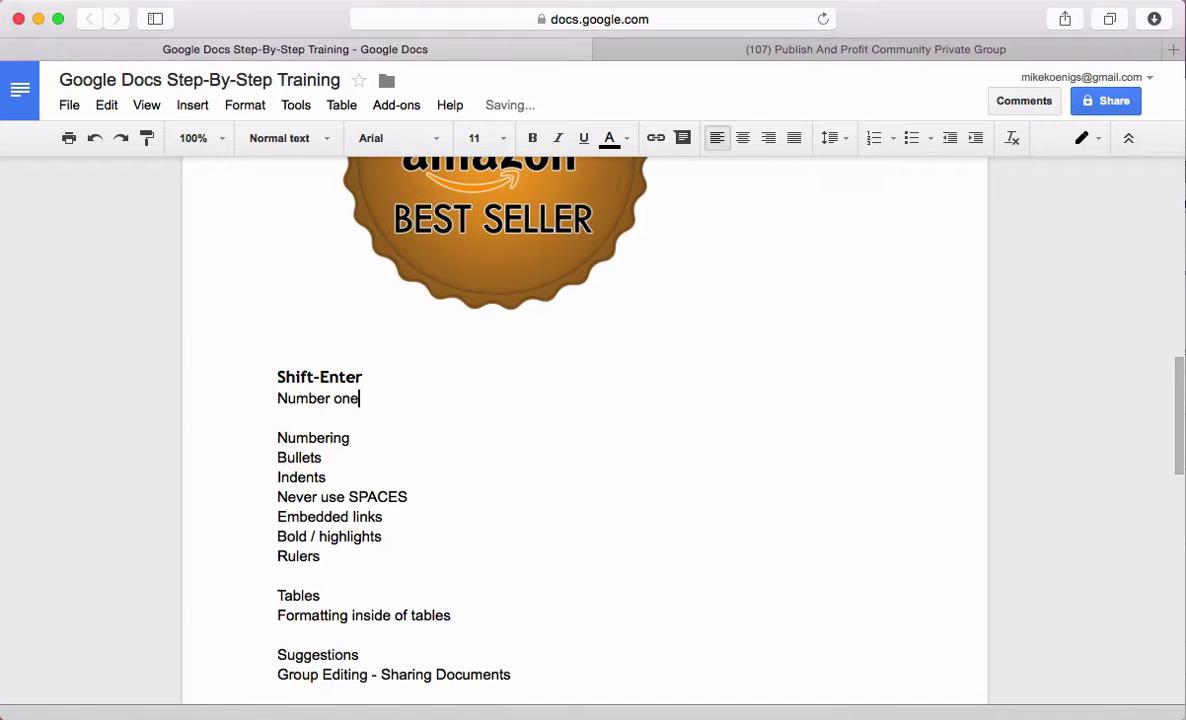
key("shift+Return")
type("Number two")
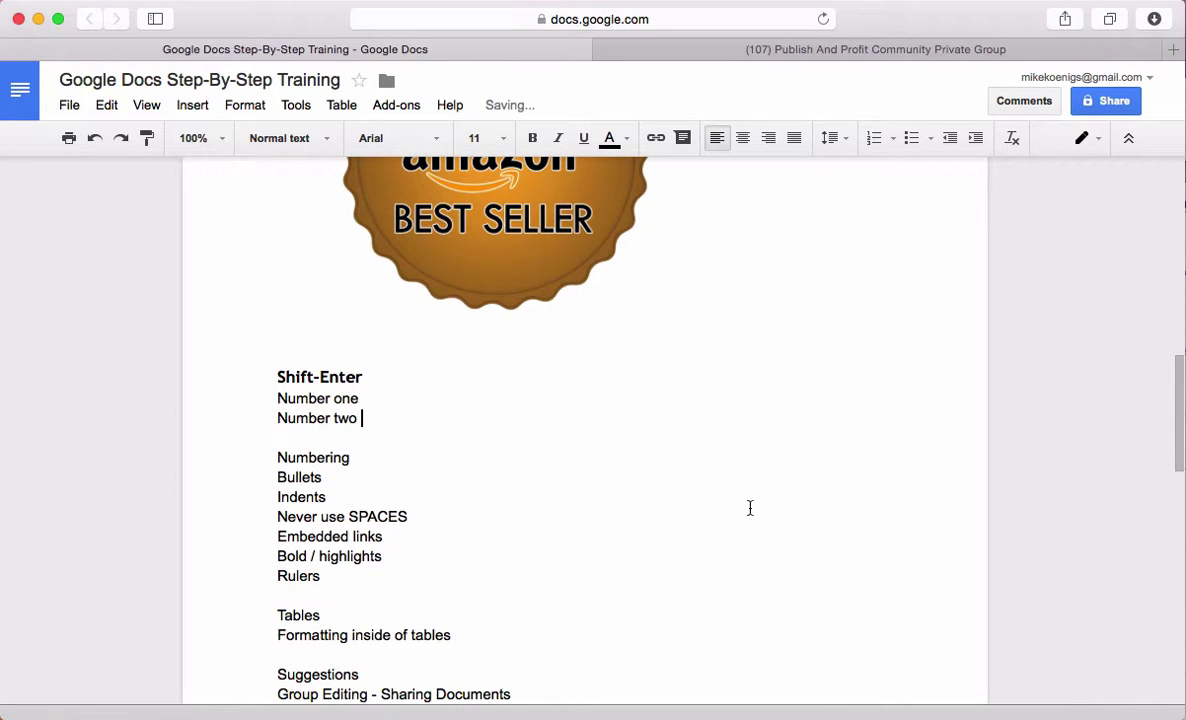
double_click(314, 418)
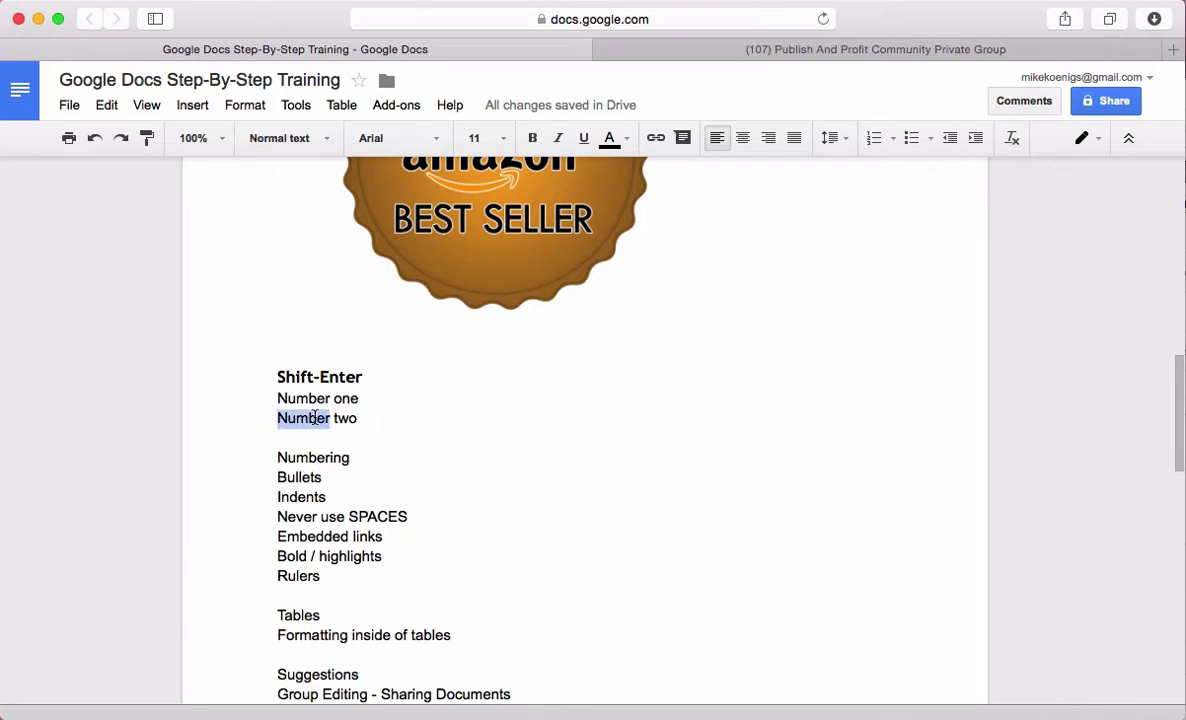
left_click(389, 421)
key("shift+Return")
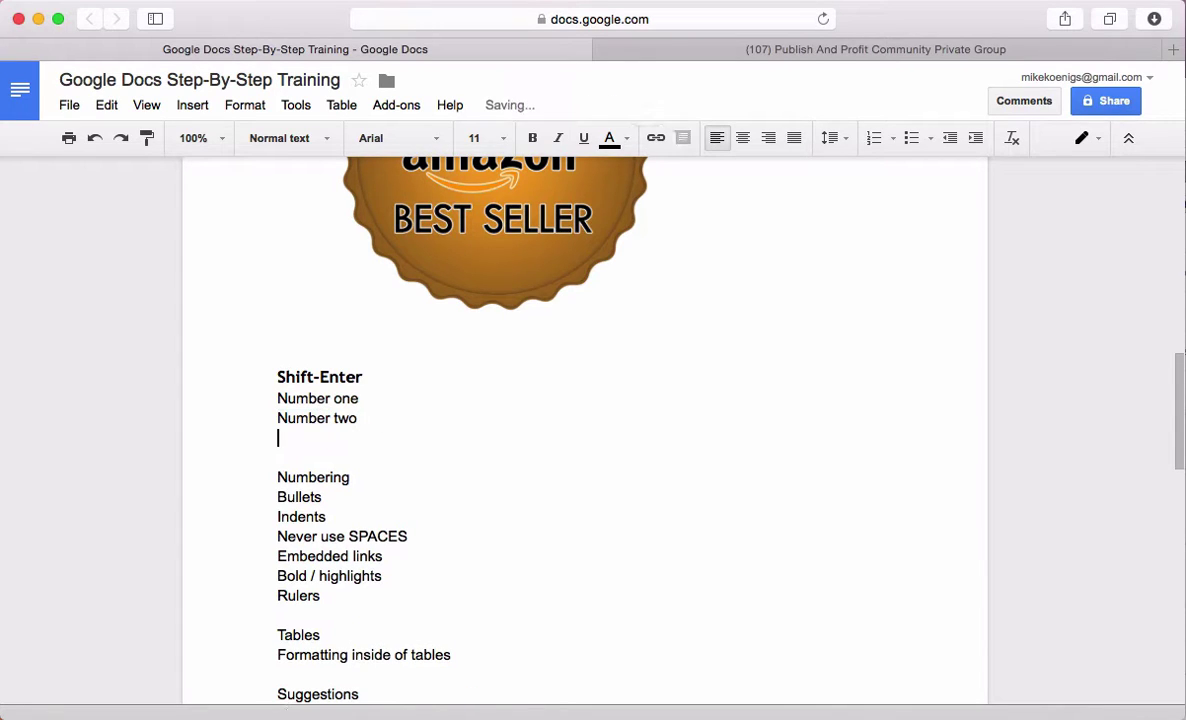
type("Number three")
key("shift+Return")
type("Number ")
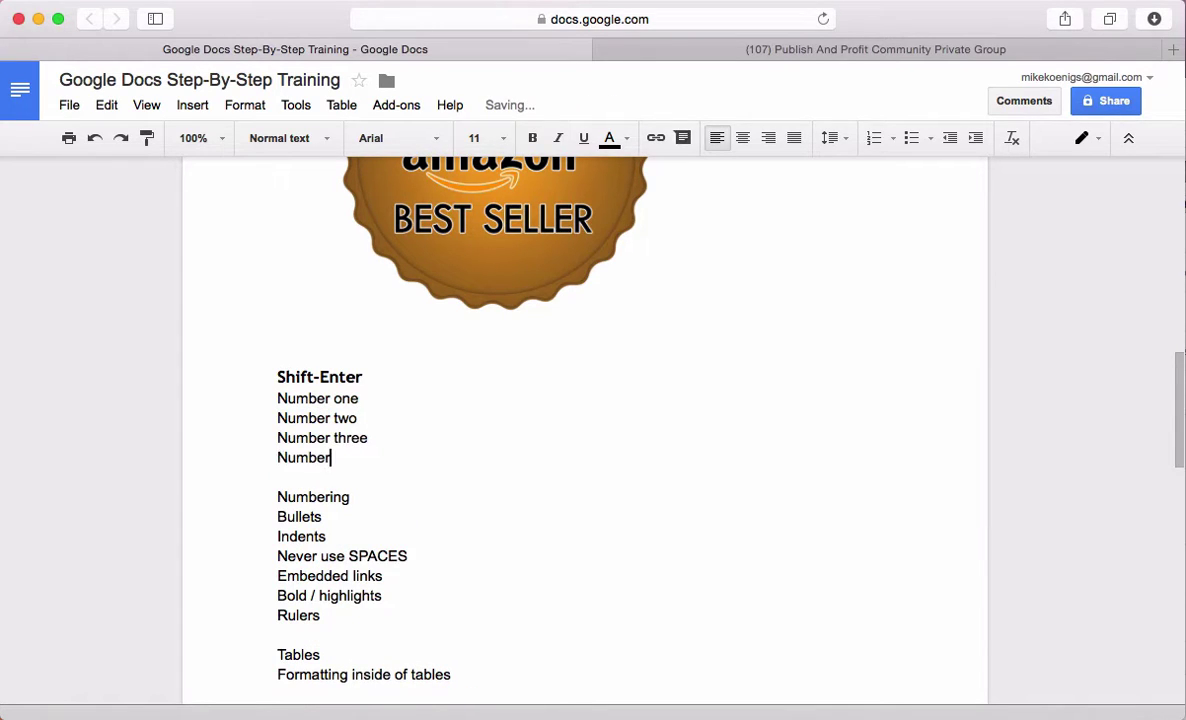
type("four")
key("shift+Return")
type("Number")
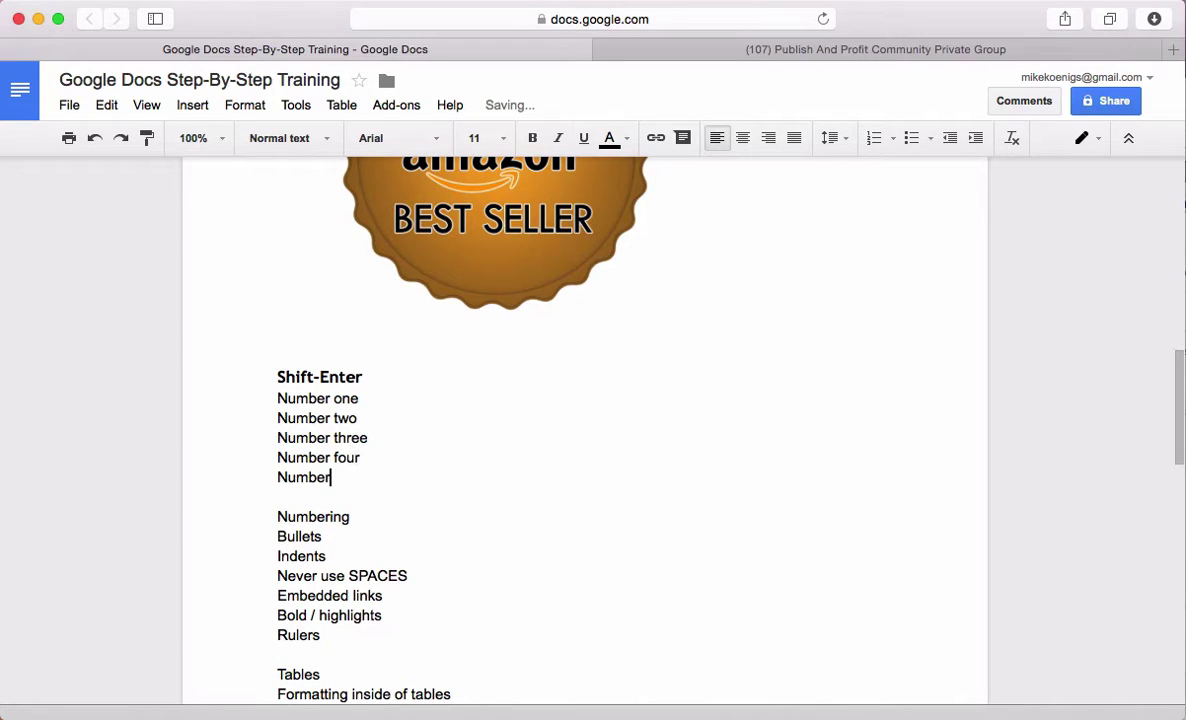
type(" five")
key("shift+Return")
type("Number ")
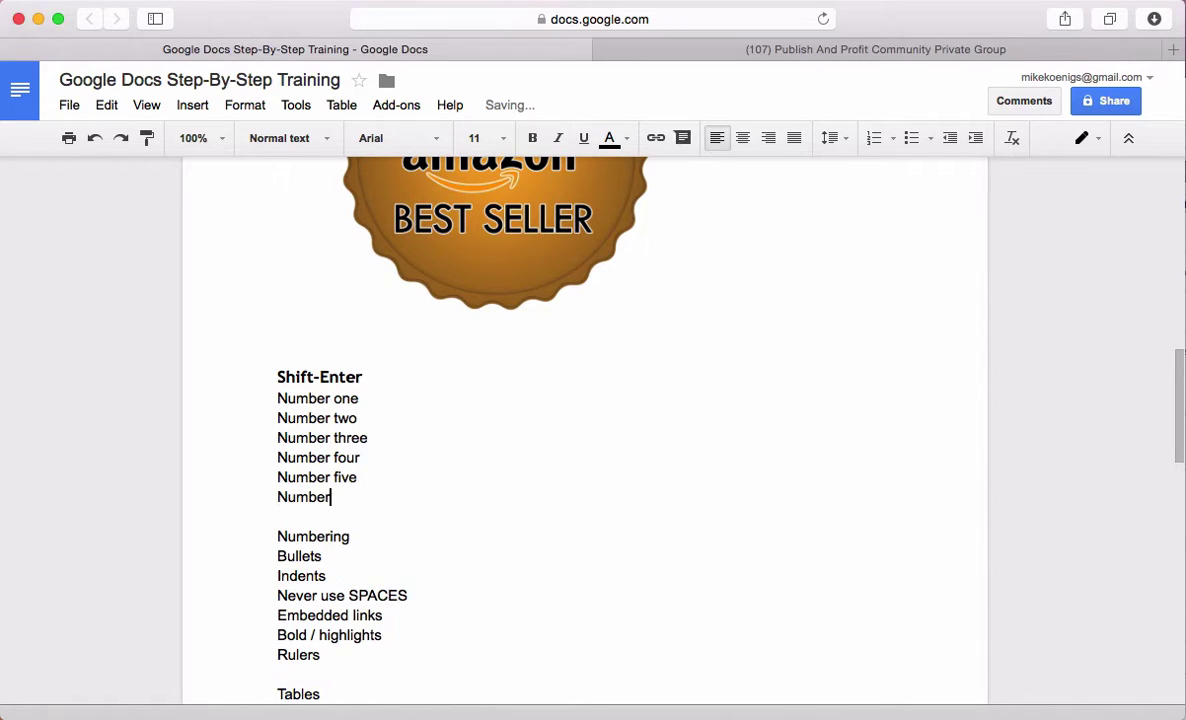
type("six")
Bullet the six Number lines and add an unbulleted 'Additional text without having bullets' line under Number one
left_click_drag(360, 497, 250, 398)
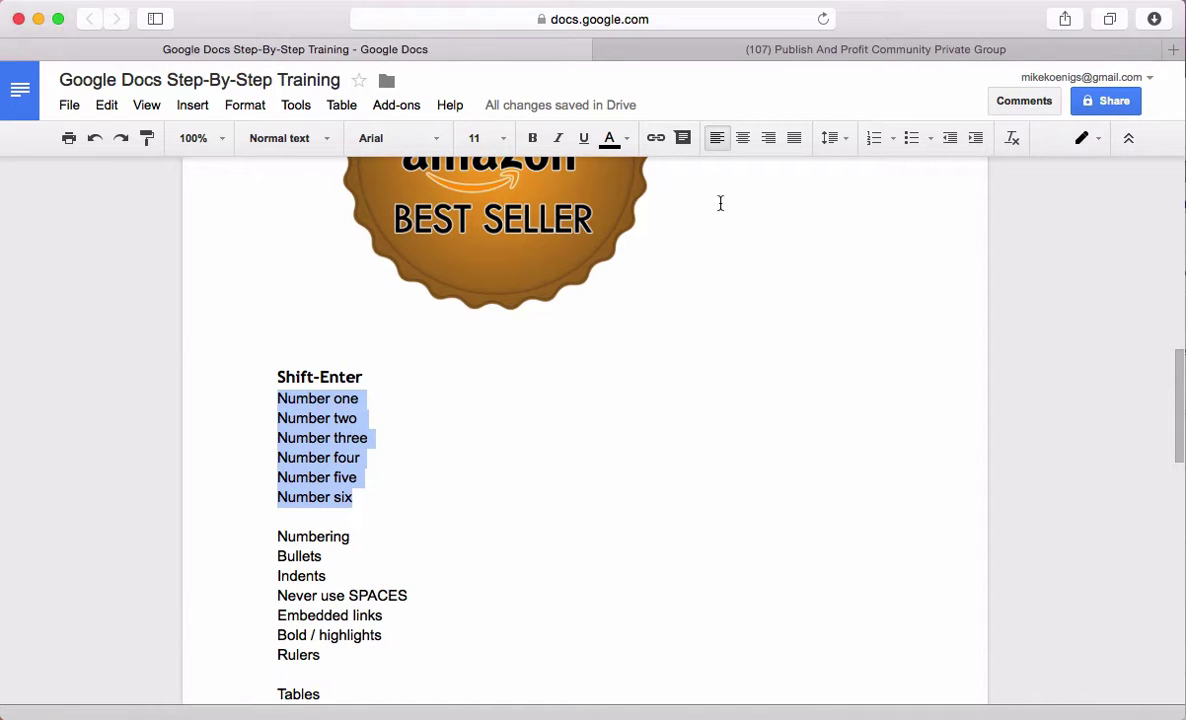
left_click(910, 138)
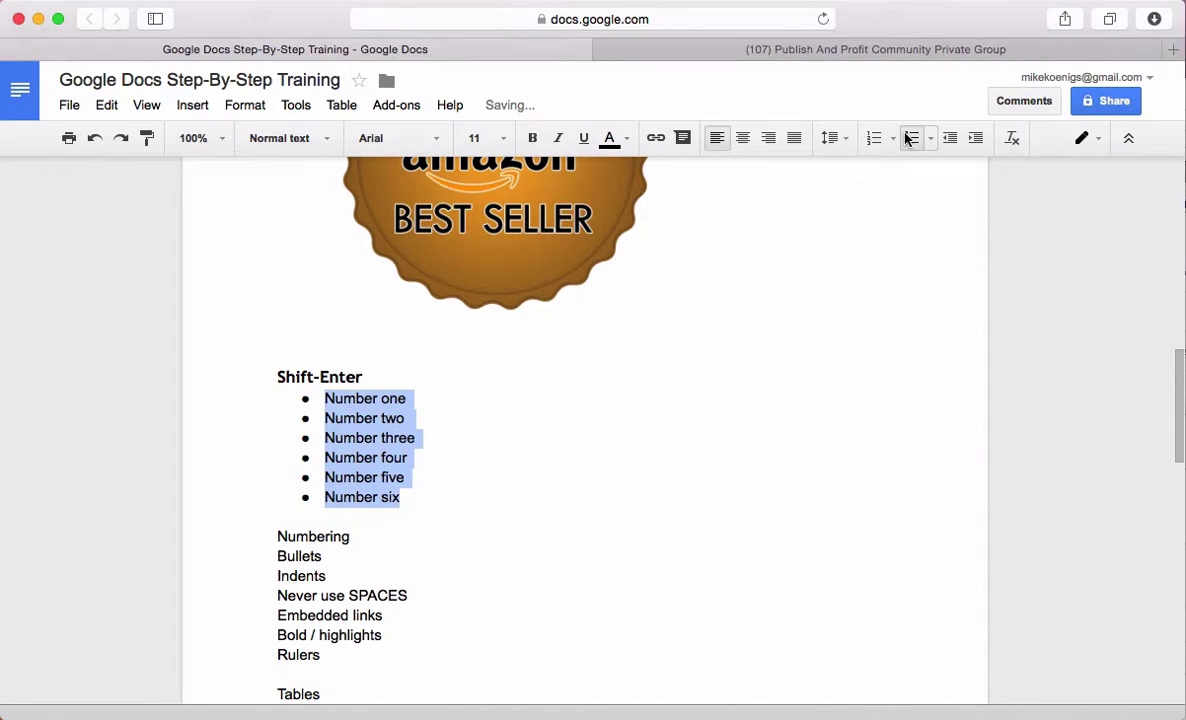
left_click(431, 400)
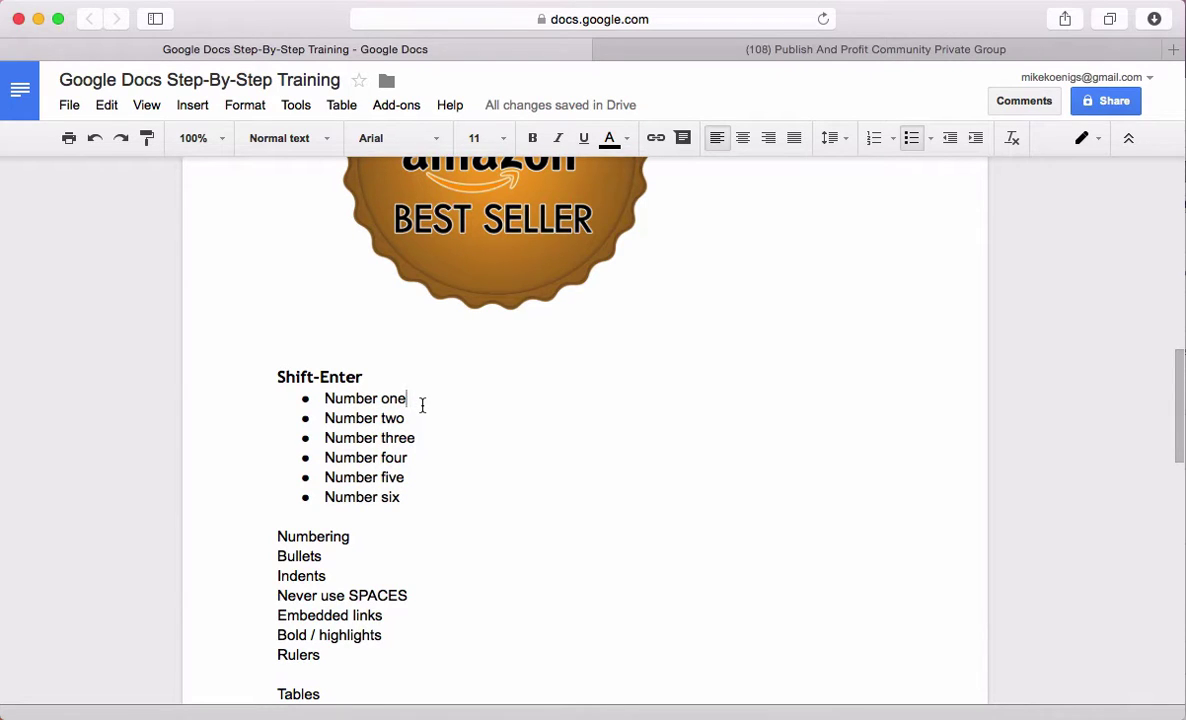
key("shift+Return")
key("shift+Return")
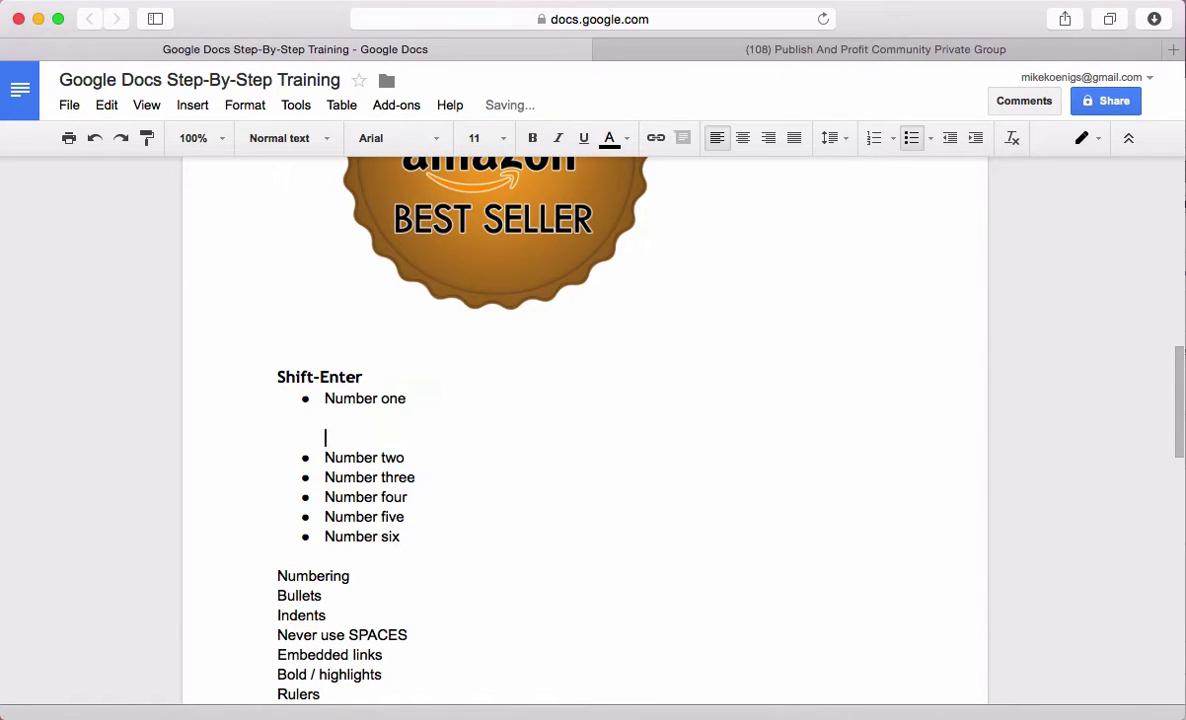
key("shift+Return")
left_click(325, 437)
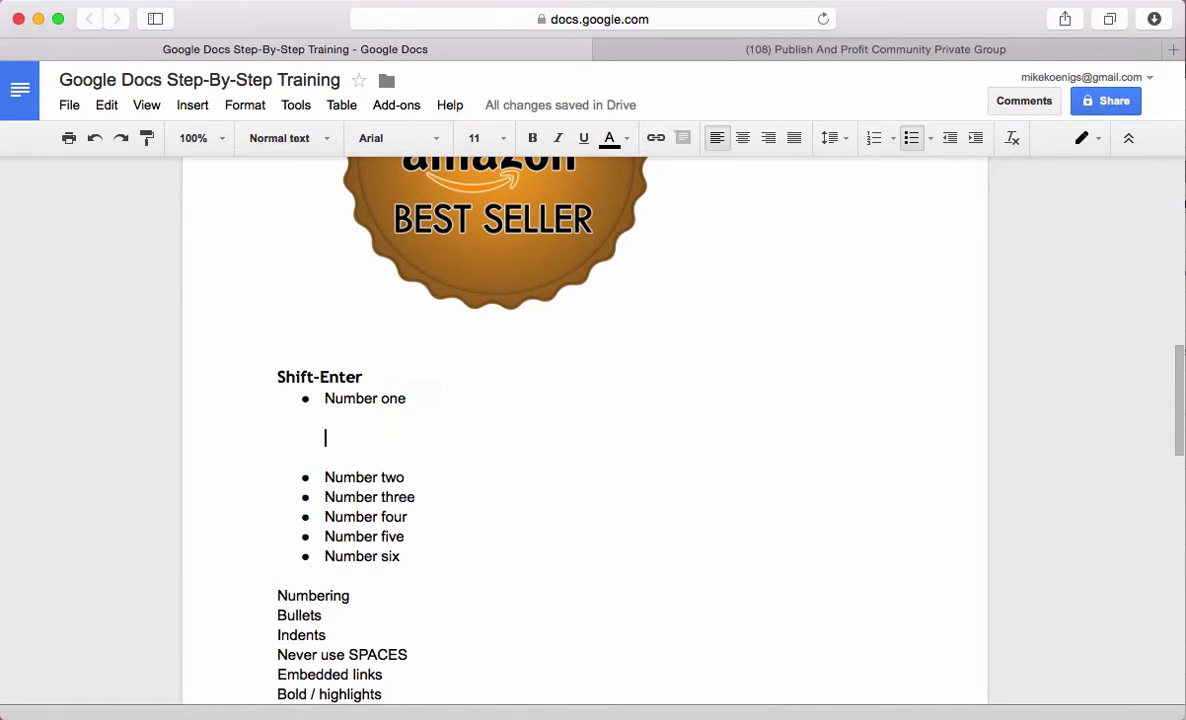
type("Addition t")
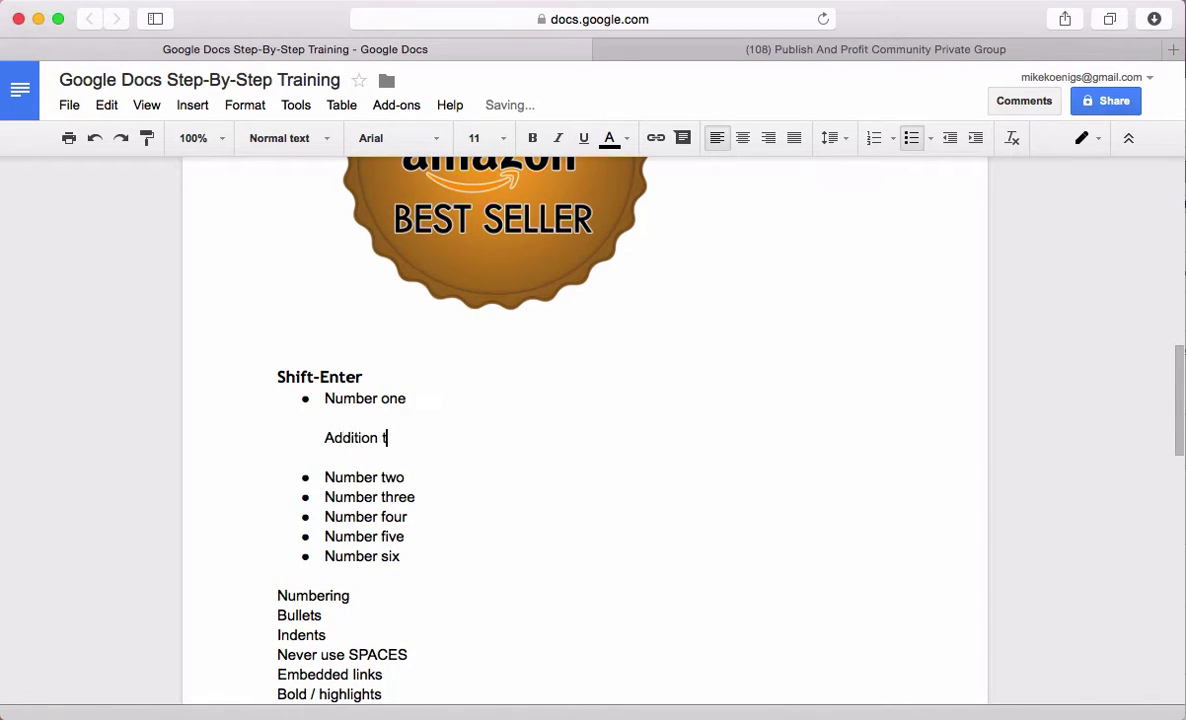
key("BackSpace")
key("BackSpace")
type("al text without having ")
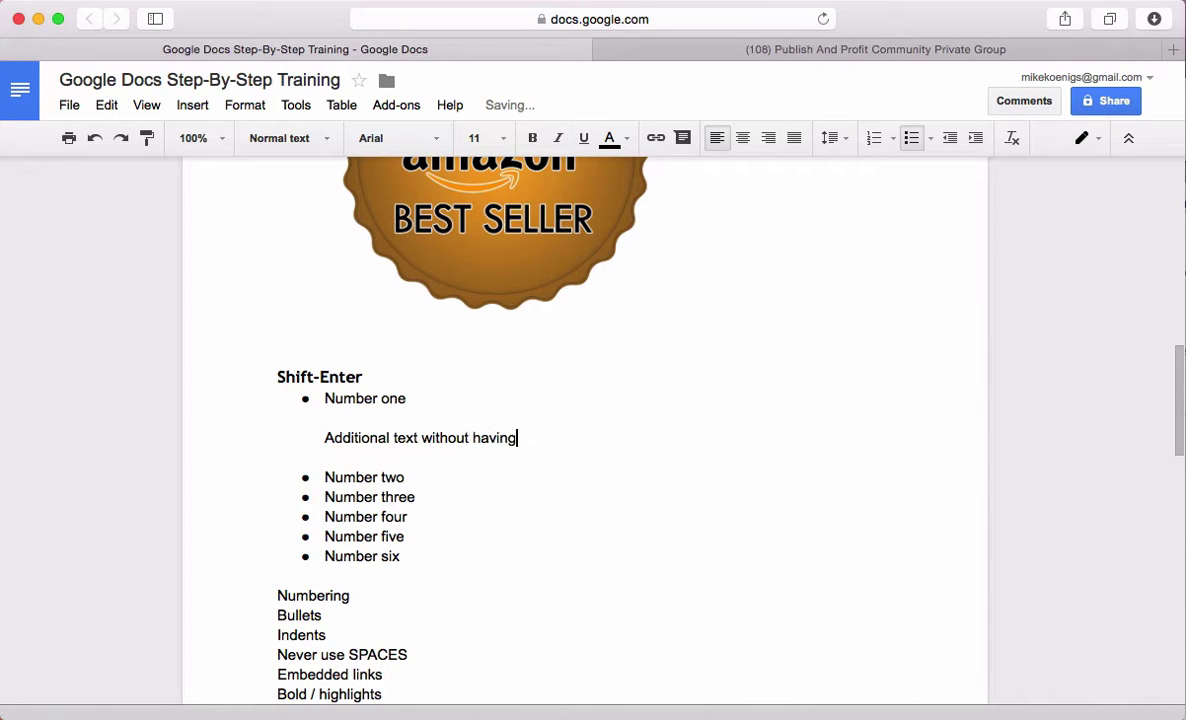
type("bullets")
Copy the sentence and paste it to repeat it within the same paragraph
left_click_drag(606, 439, 310, 431)
key("super+c")
left_click(613, 437)
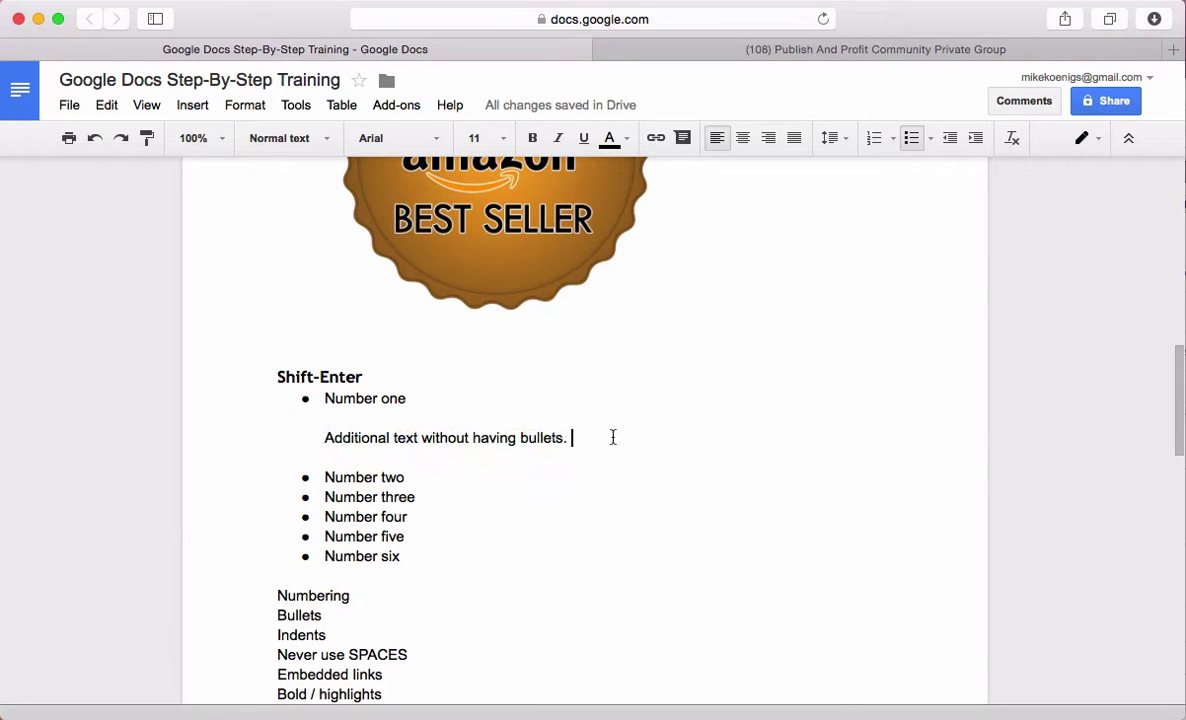
key("super+v")
key("super+v")
key("super+v")
key("super+v")
key("super+v")
key("super+v")
key("super+v")
key("super+v")
key("super+v")
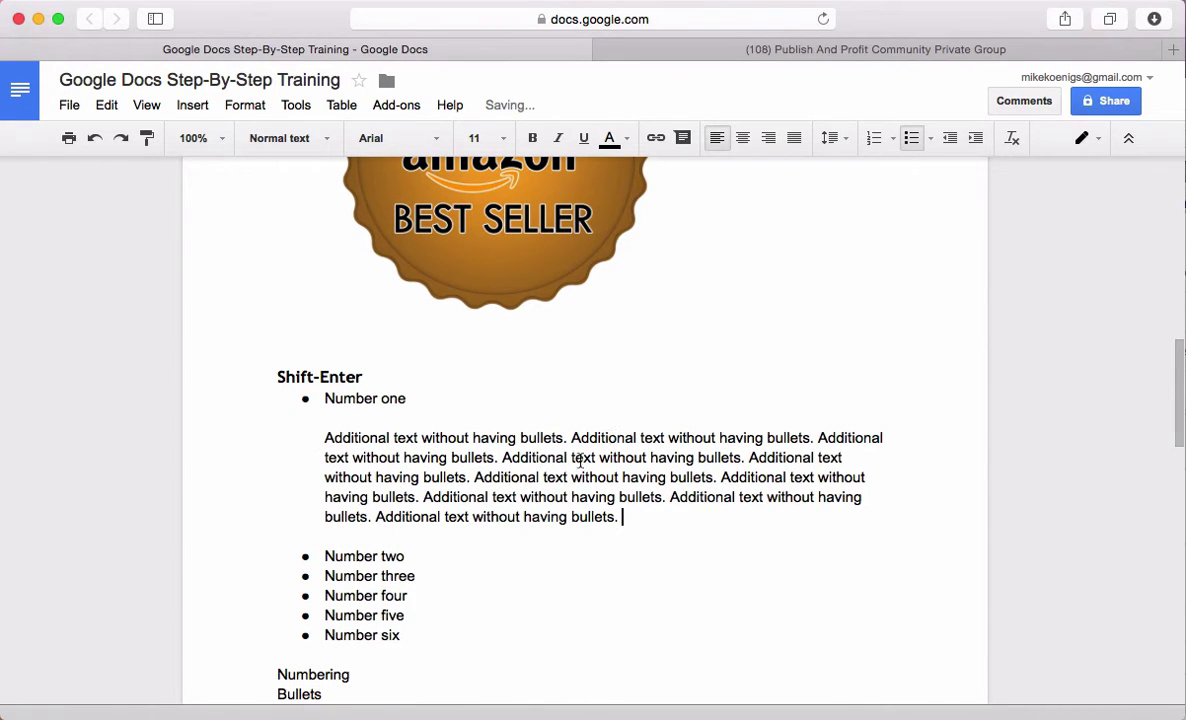
Add an empty indented sub-bullet beneath Number two
left_click(436, 558)
key("Return")
key("Tab")
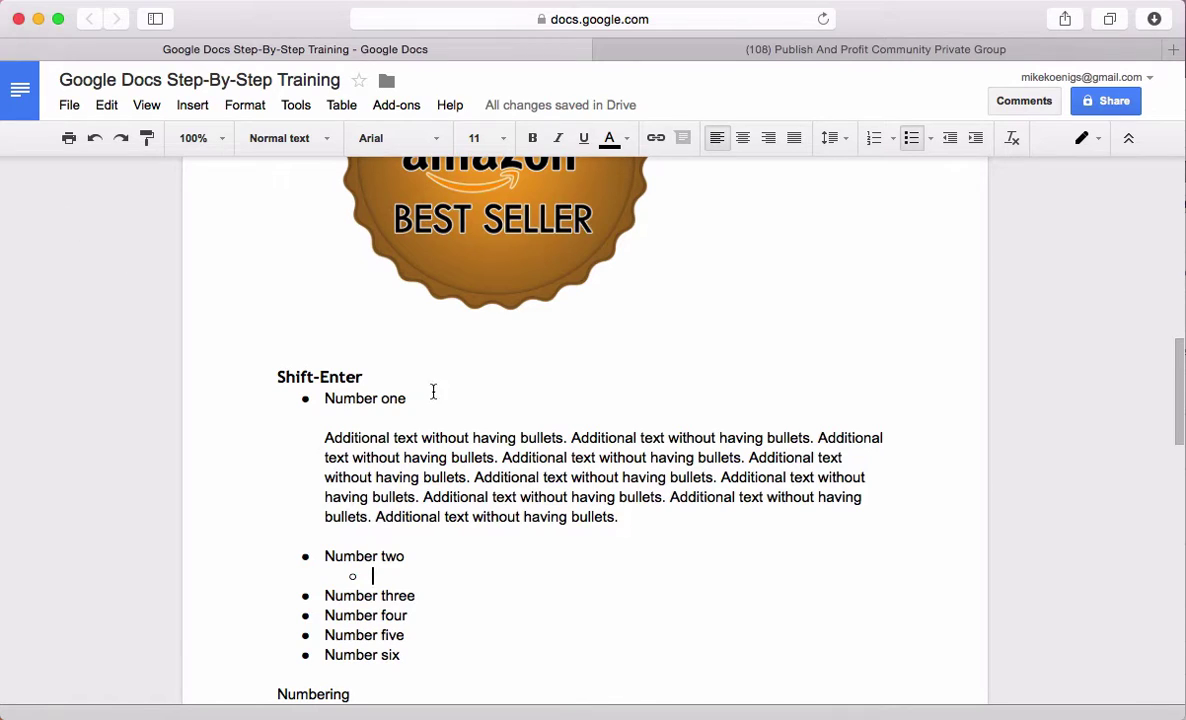
Make the words Number one bold and underlined
left_click_drag(433, 391, 313, 392)
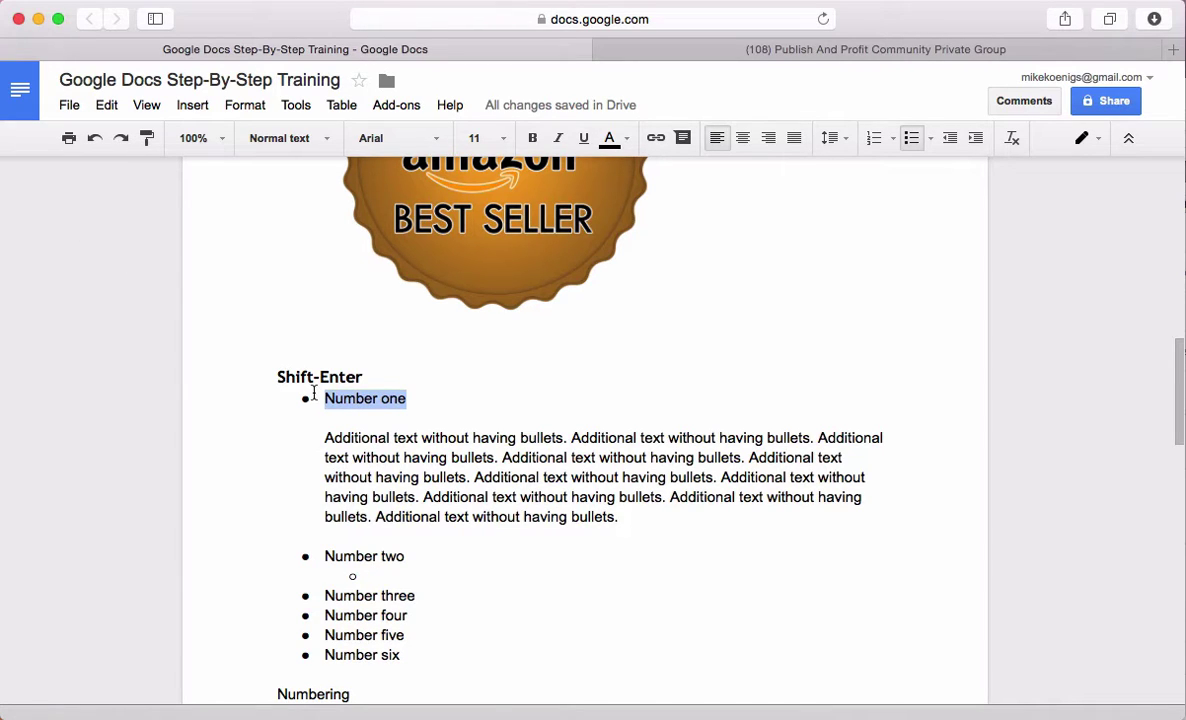
key("super+b")
key("super+u")
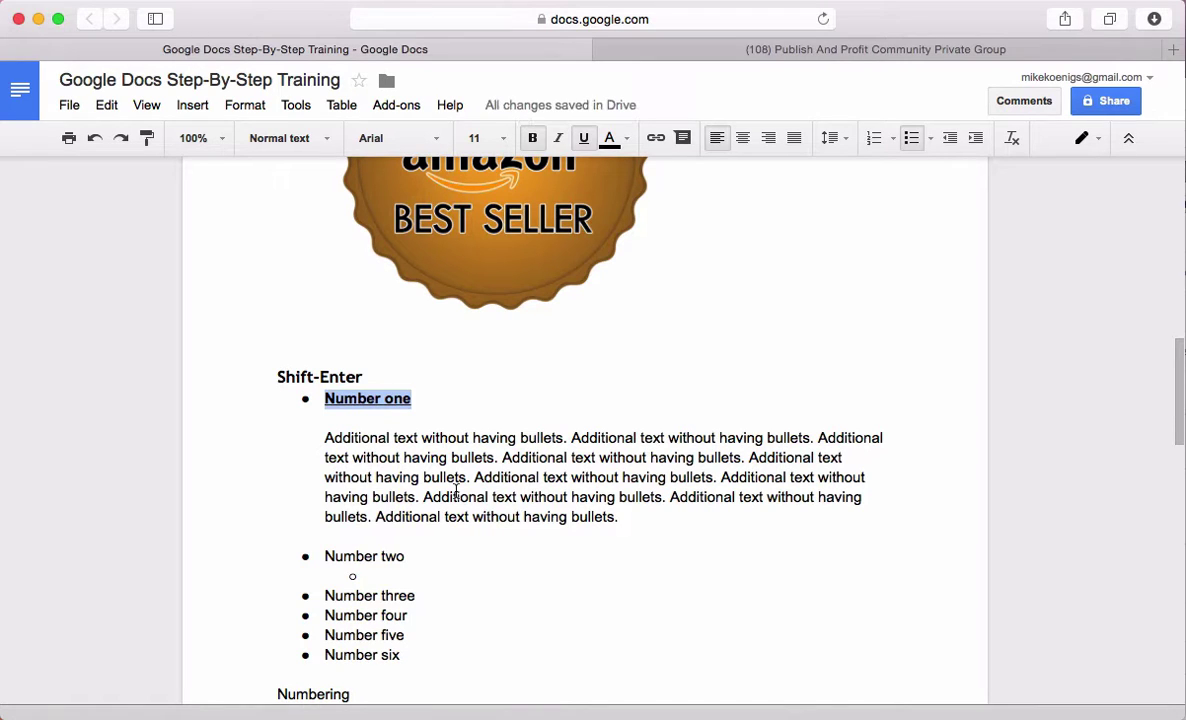
left_click(486, 497)
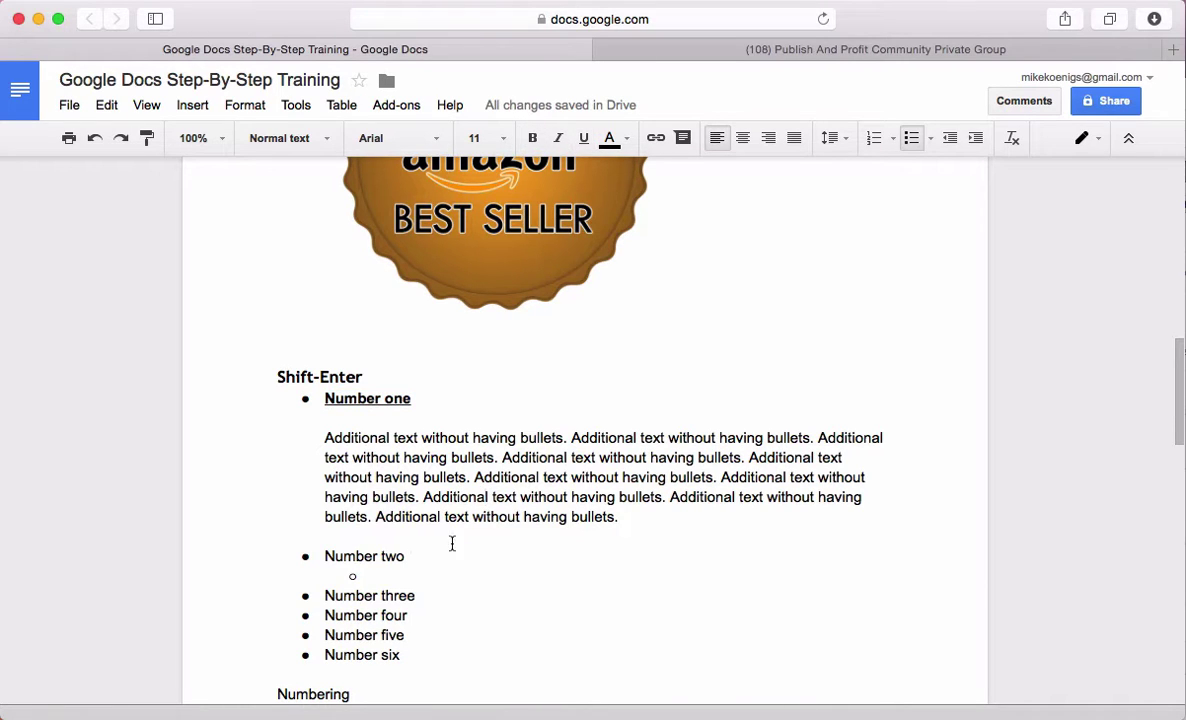
Select the Shift-Enter heading, then the Numbering, Bullets and Indents lines further down
scroll(460, 545, "down", 1)
scroll(474, 550, "down", 5)
left_click(385, 238)
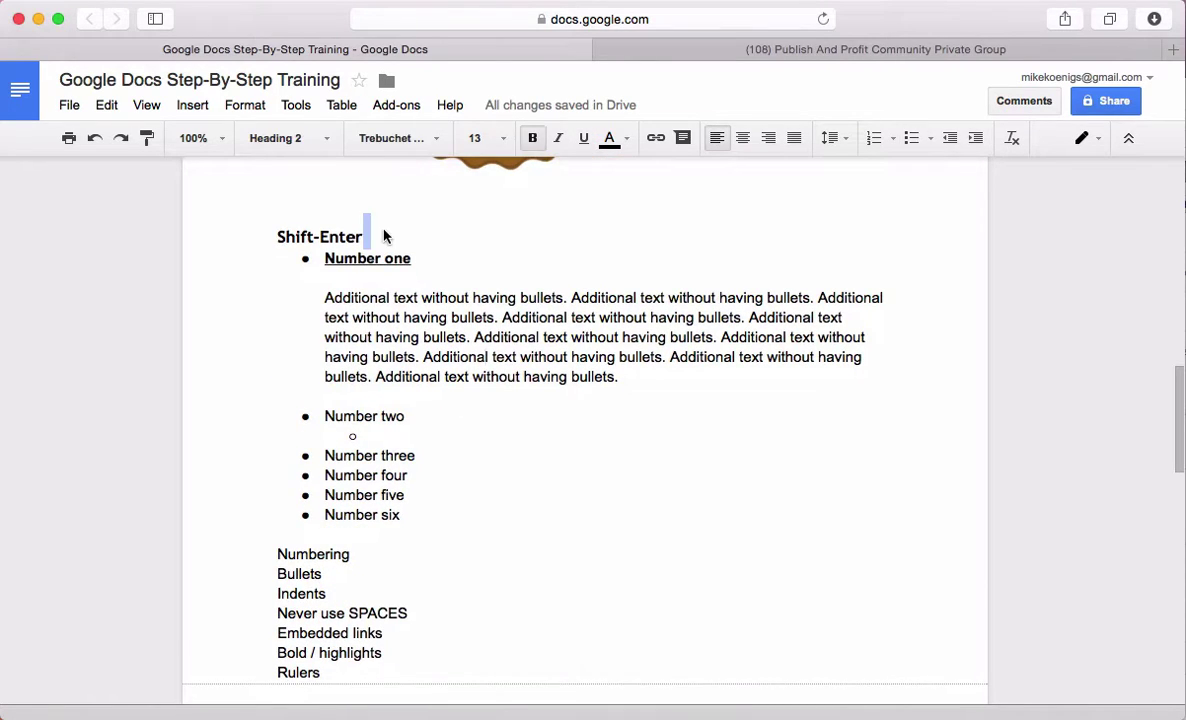
left_click_drag(370, 237, 245, 237)
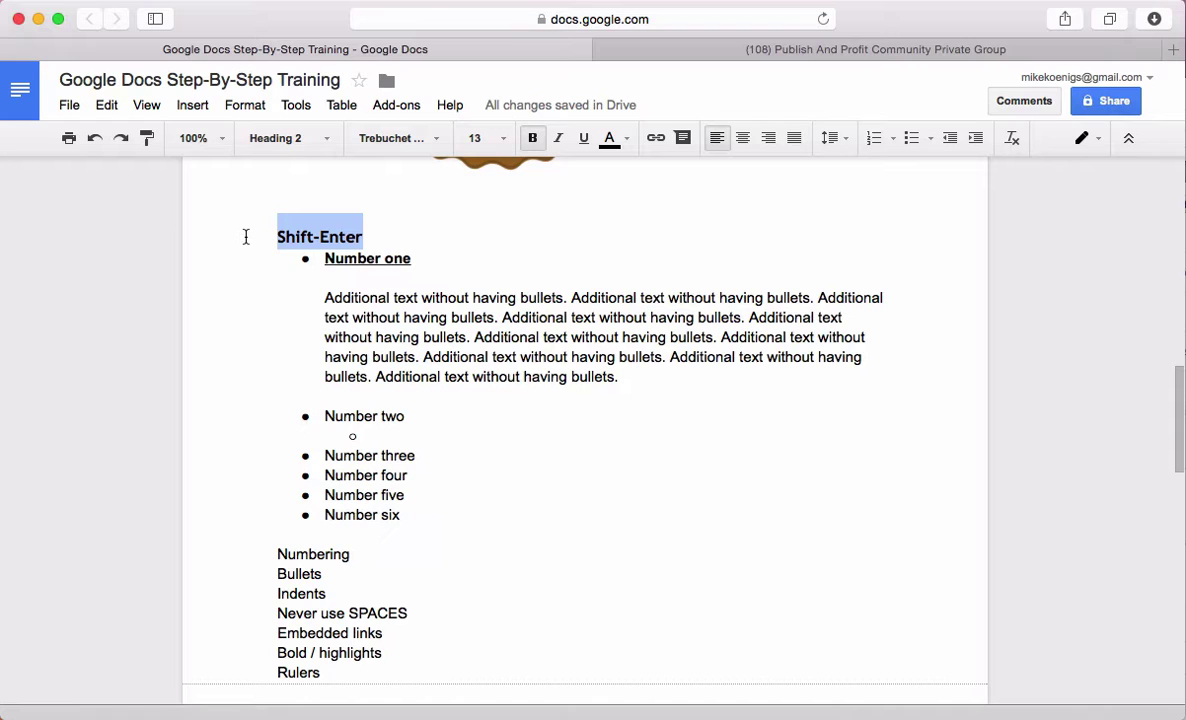
left_click(454, 544)
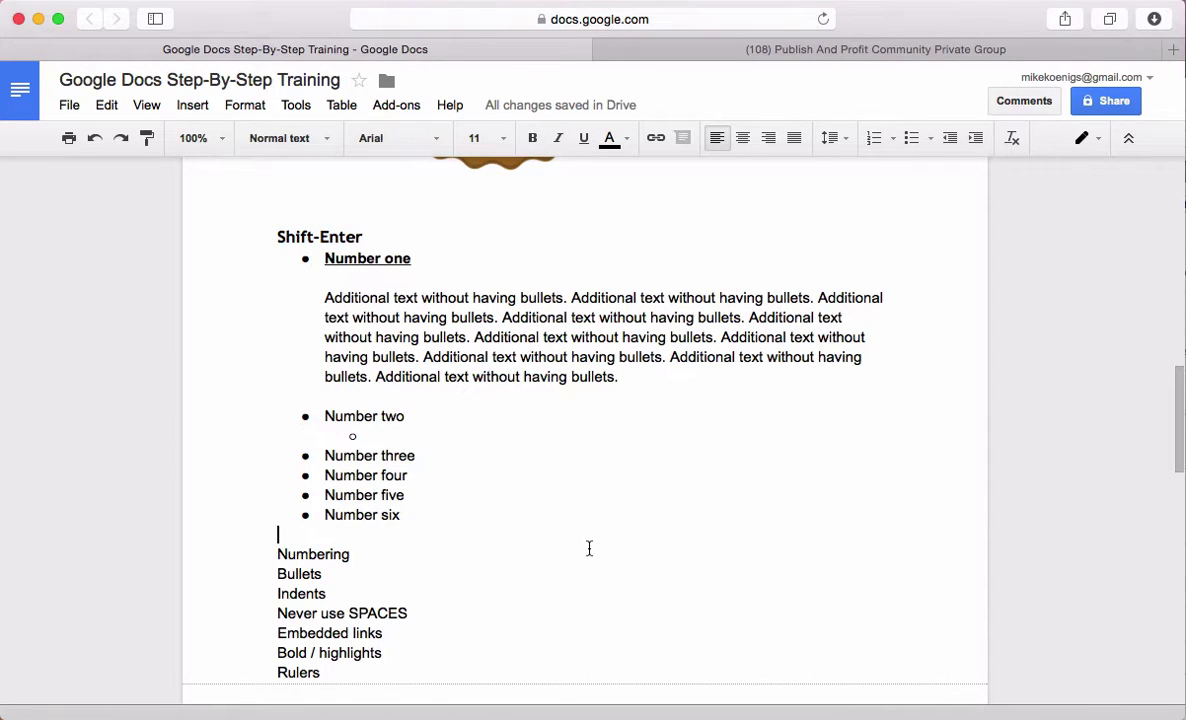
scroll(548, 553, "down", 4)
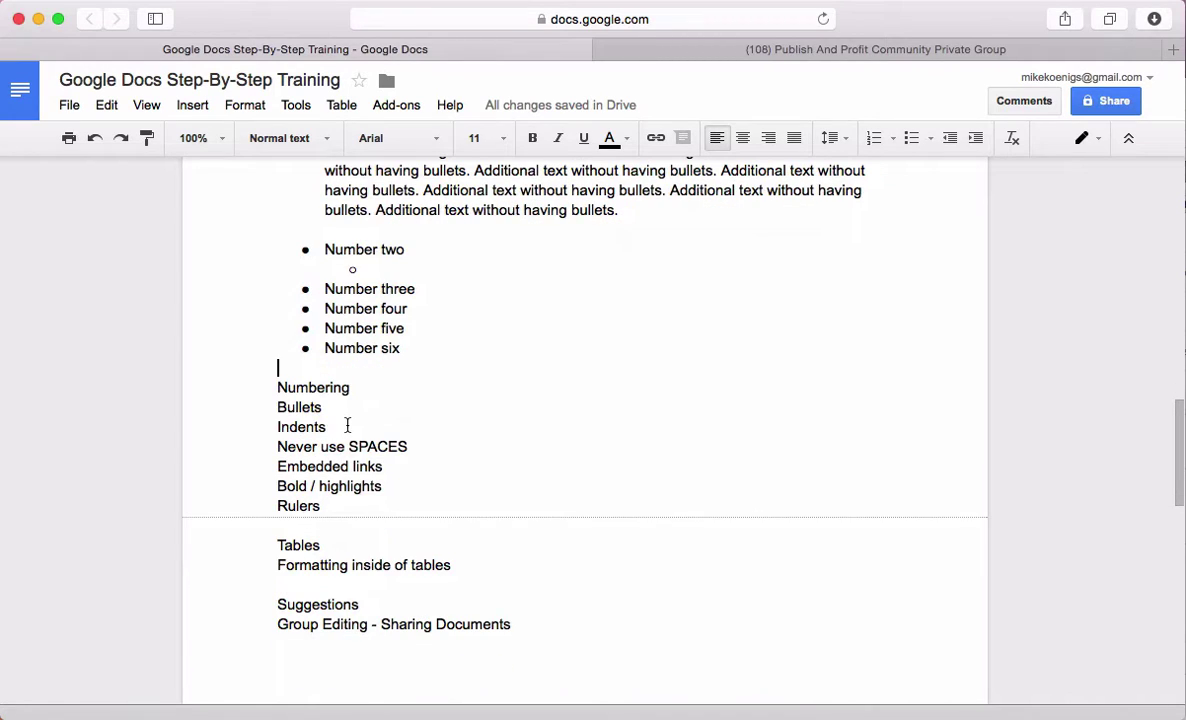
left_click_drag(347, 424, 255, 393)
left_click(268, 388)
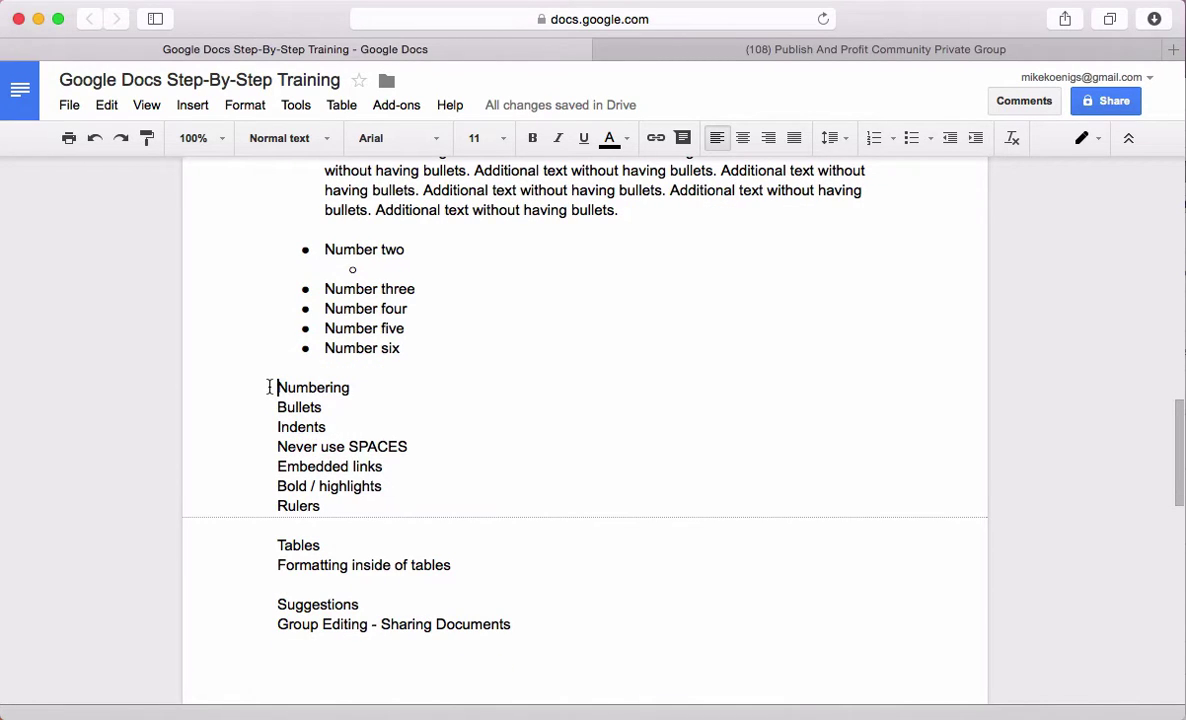
Add a blank line above Never use SPACES and type 'Always Use Standard Formatting - DO NOT HARD CODE ANYTHING' above Numbering
left_click(274, 447)
key("Return")
key("Up")
key("Up")
key("Up")
key("Up")
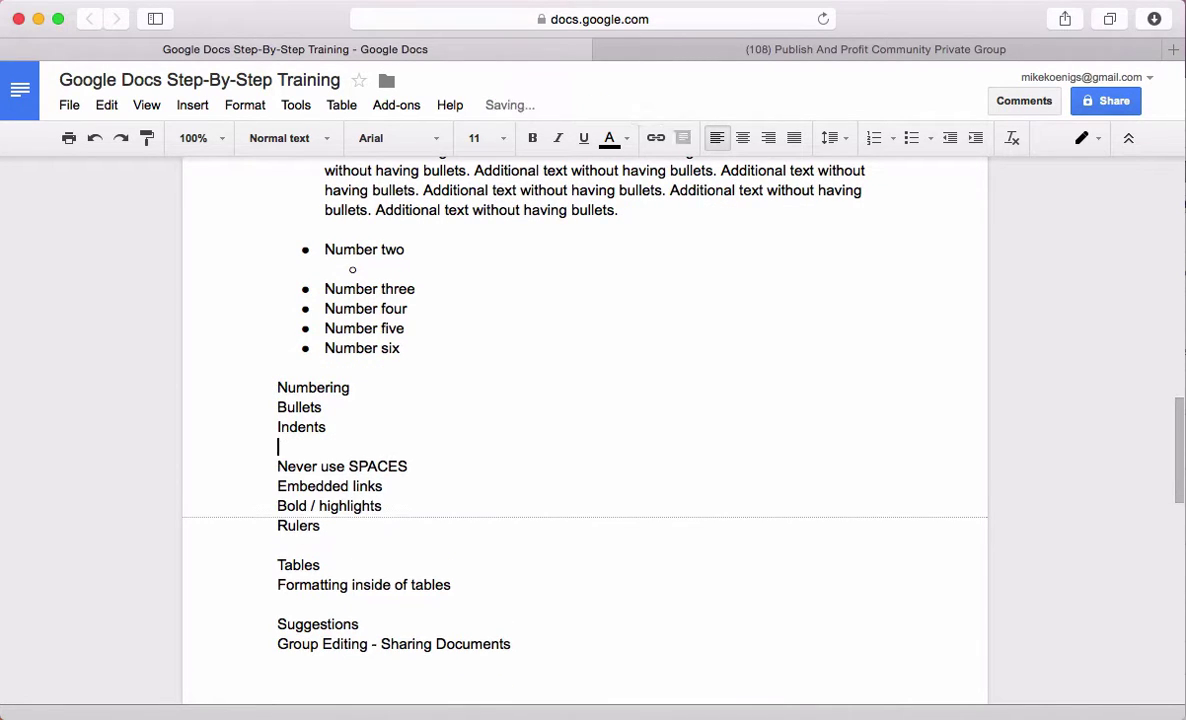
key("Return")
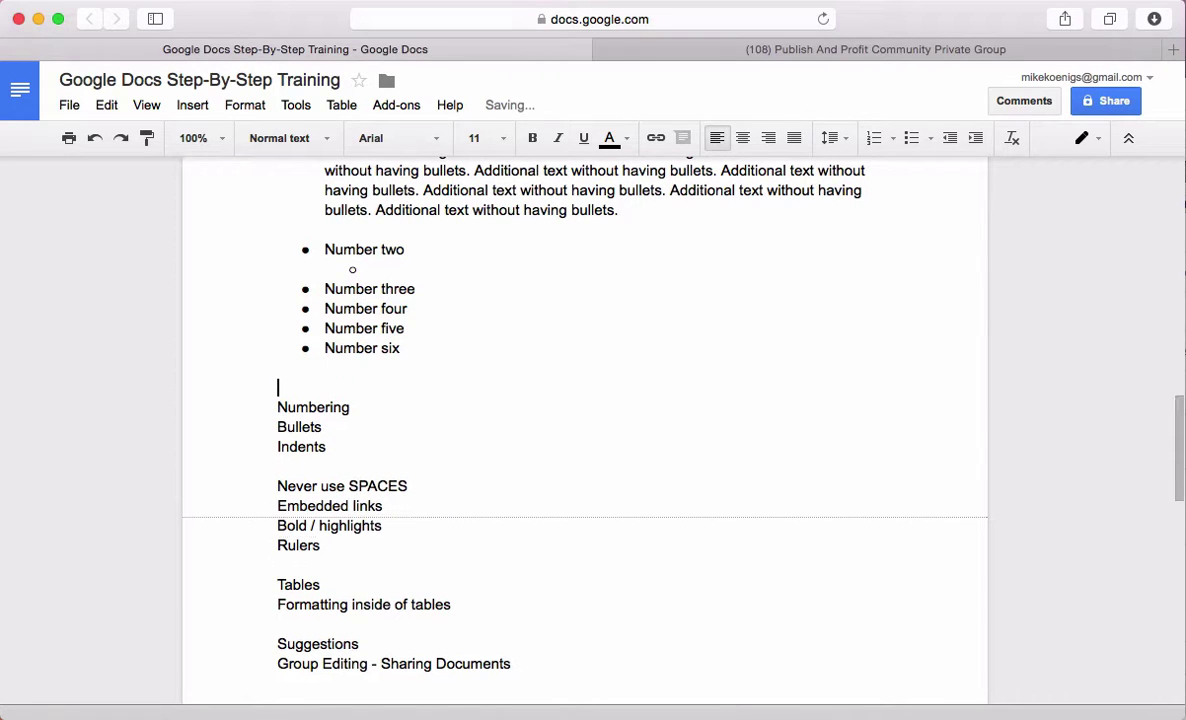
type("Always")
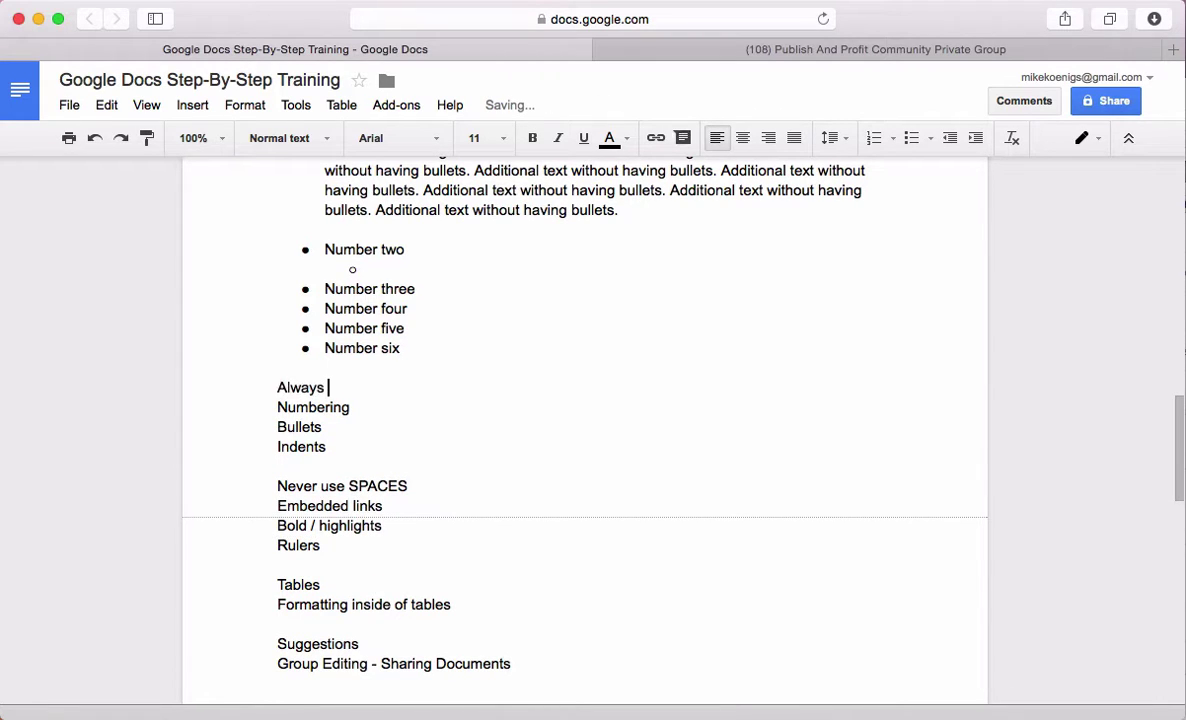
type(" Use Standard")
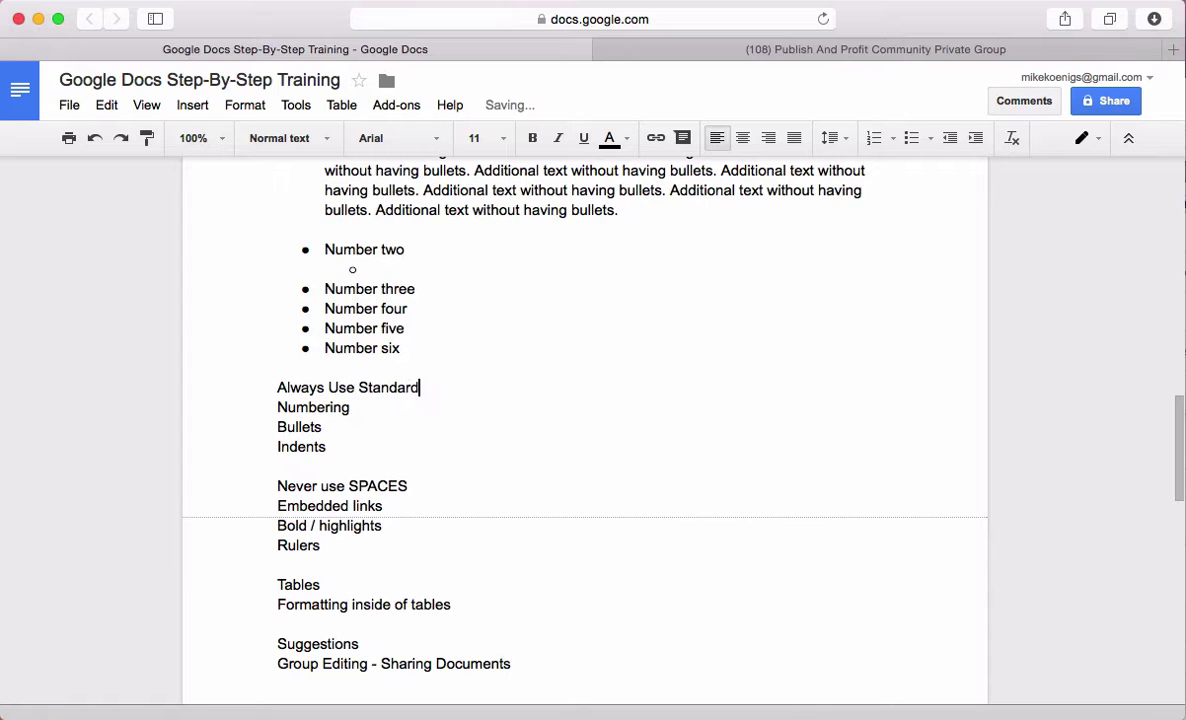
type(" Formatting - DO ")
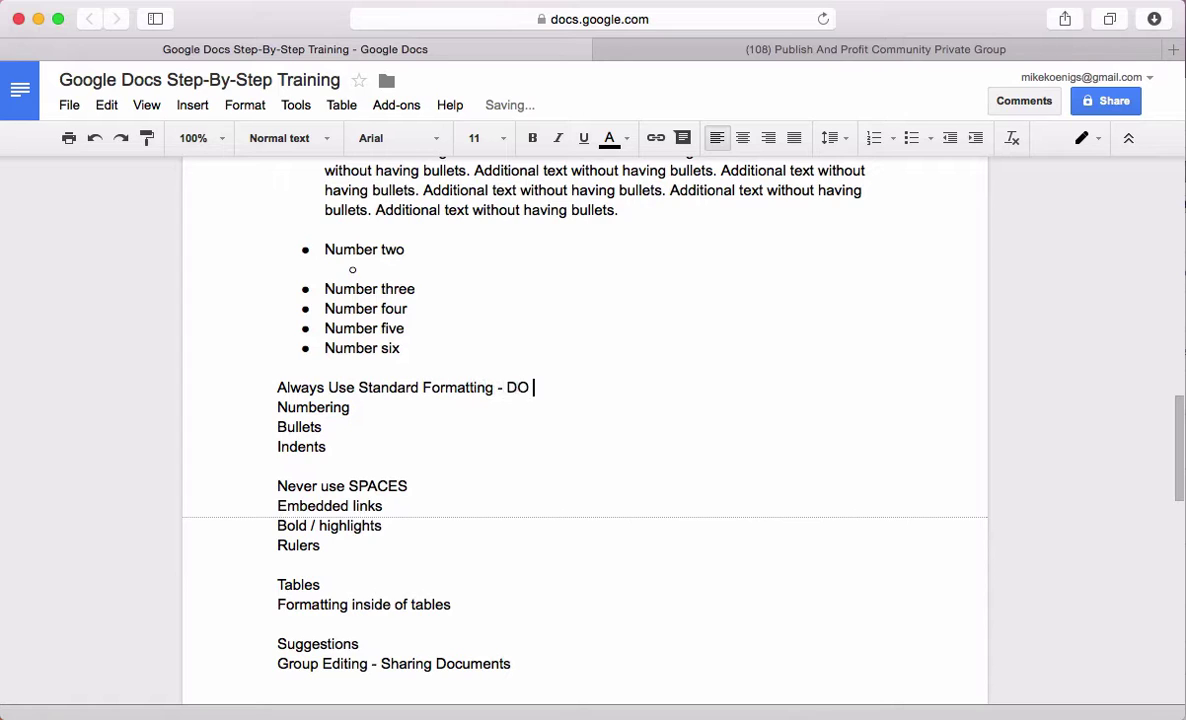
type("NOT HARD CODE ANYTH")
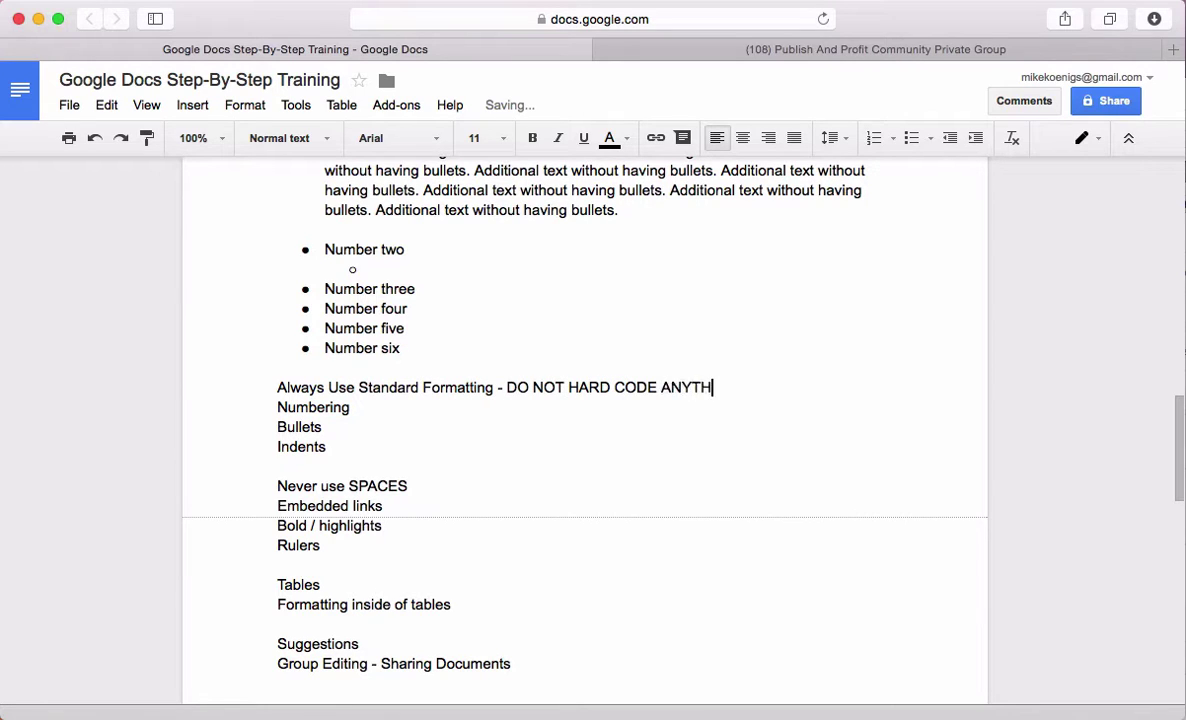
type("ING")
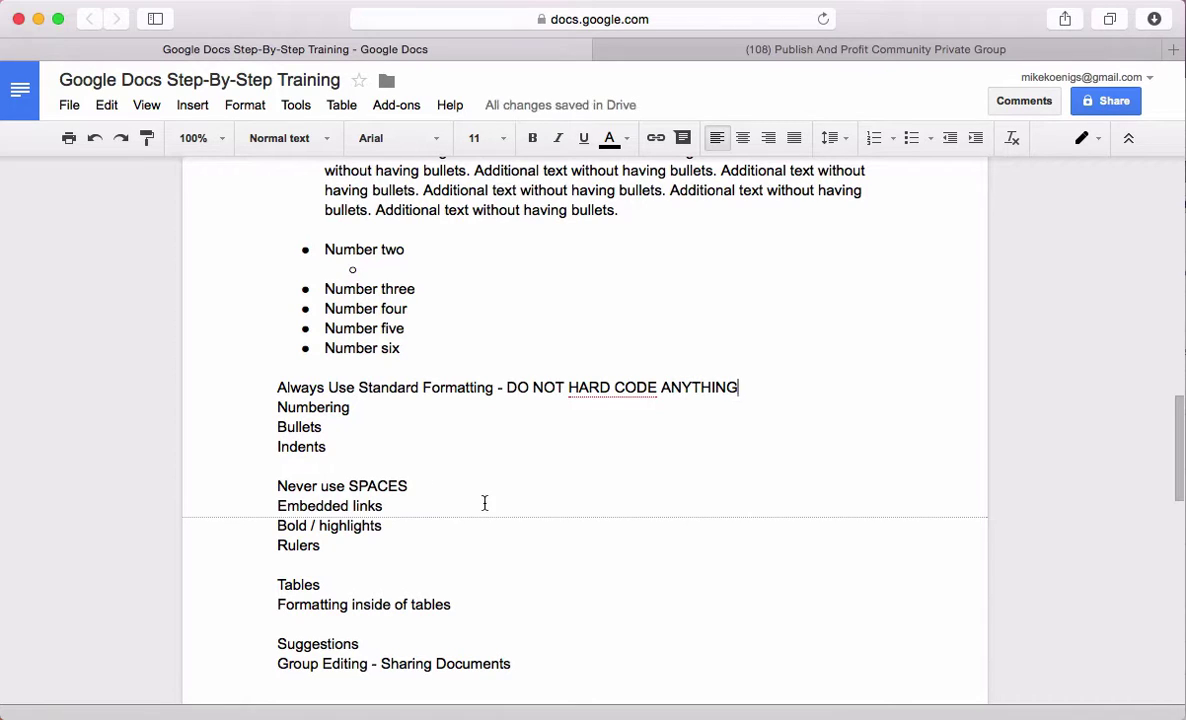
Correct 'HARD CODE' to 'HARDCODE' using the spelling suggestion
right_click(617, 386)
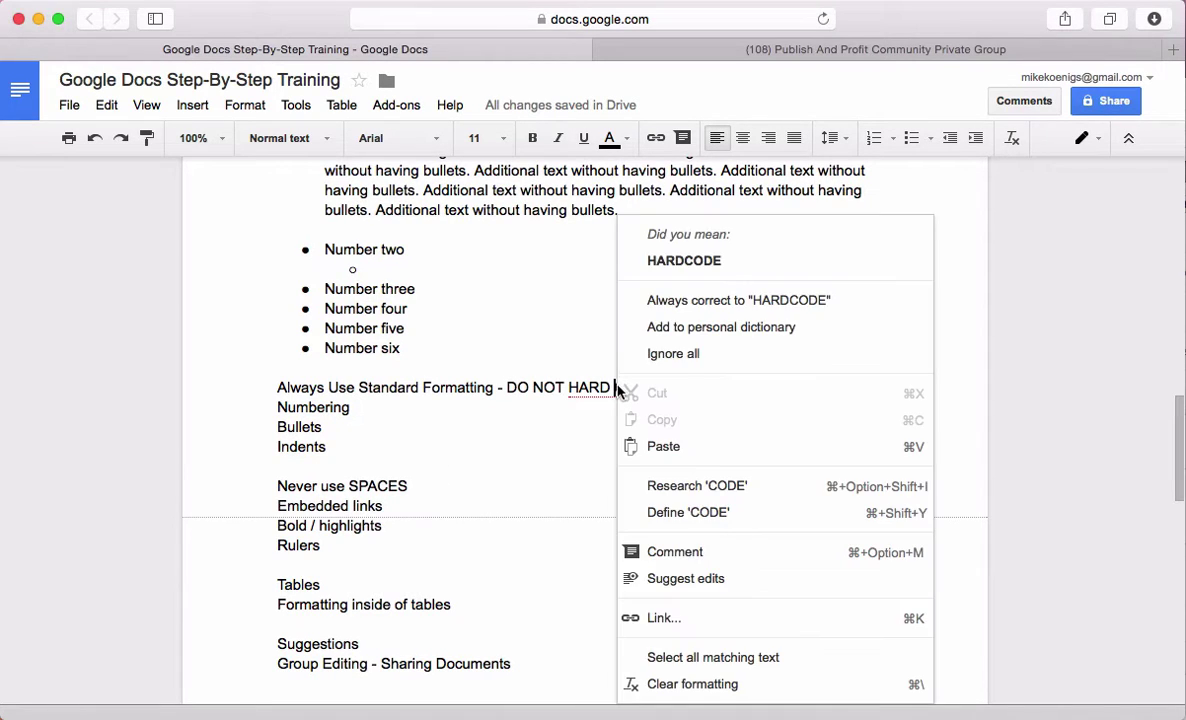
left_click(605, 388)
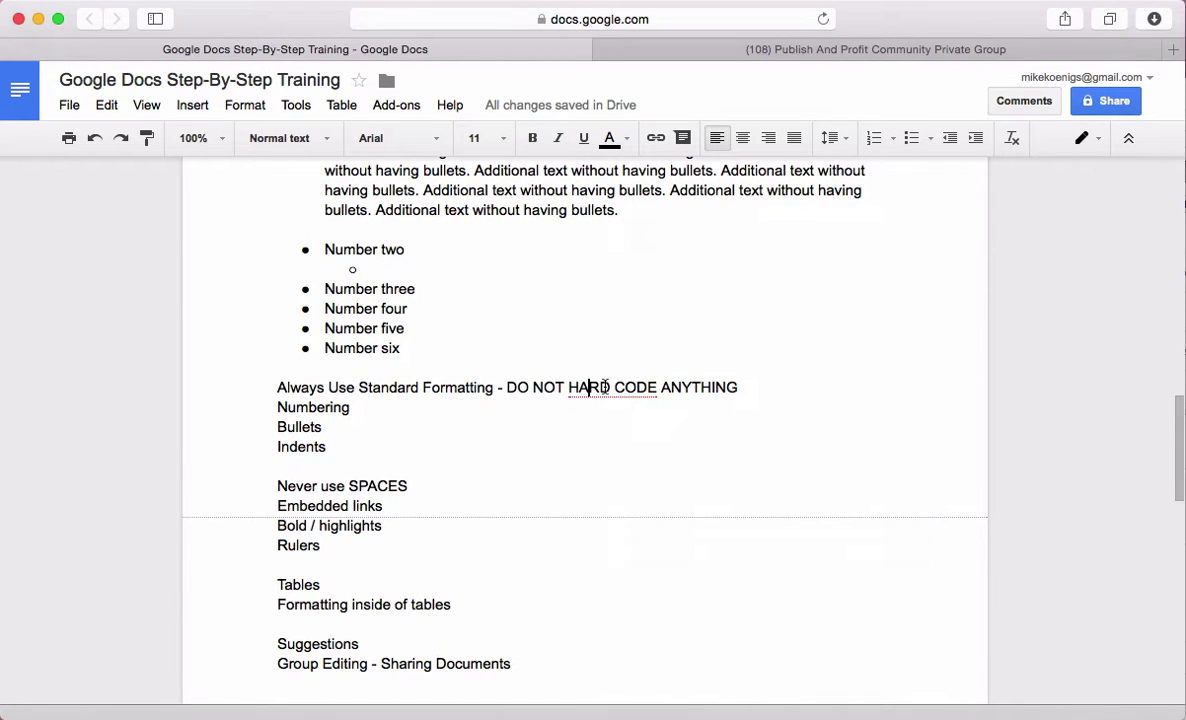
right_click(605, 386)
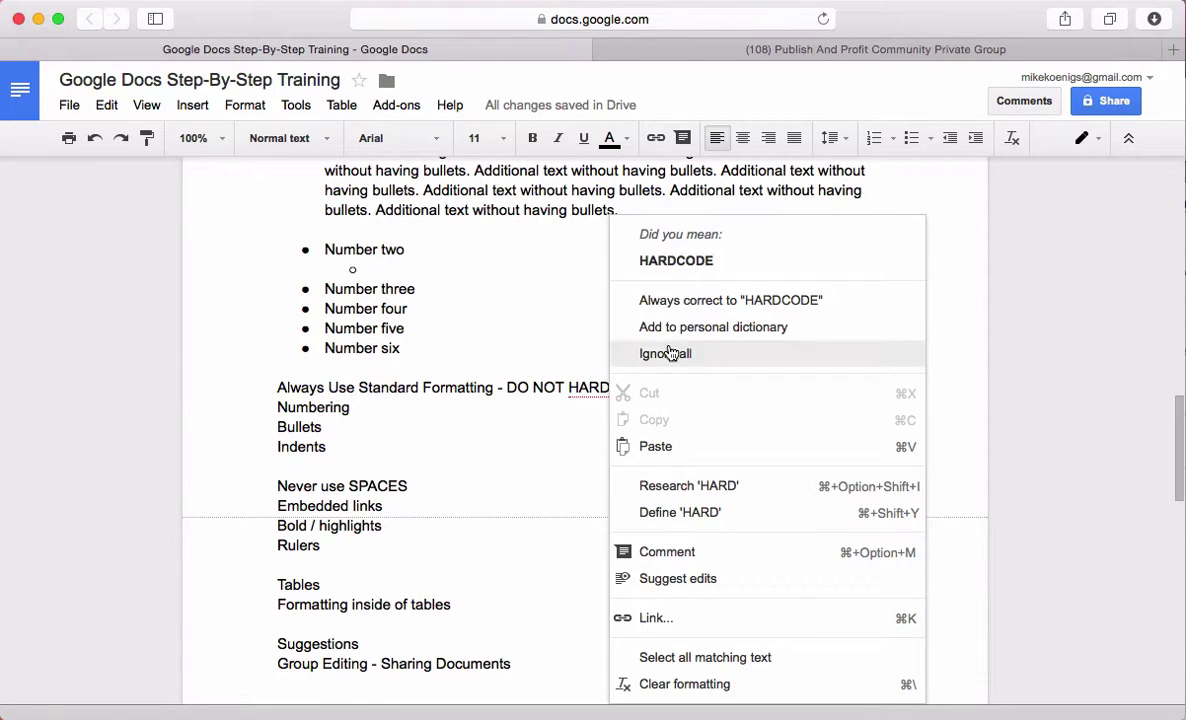
left_click(695, 252)
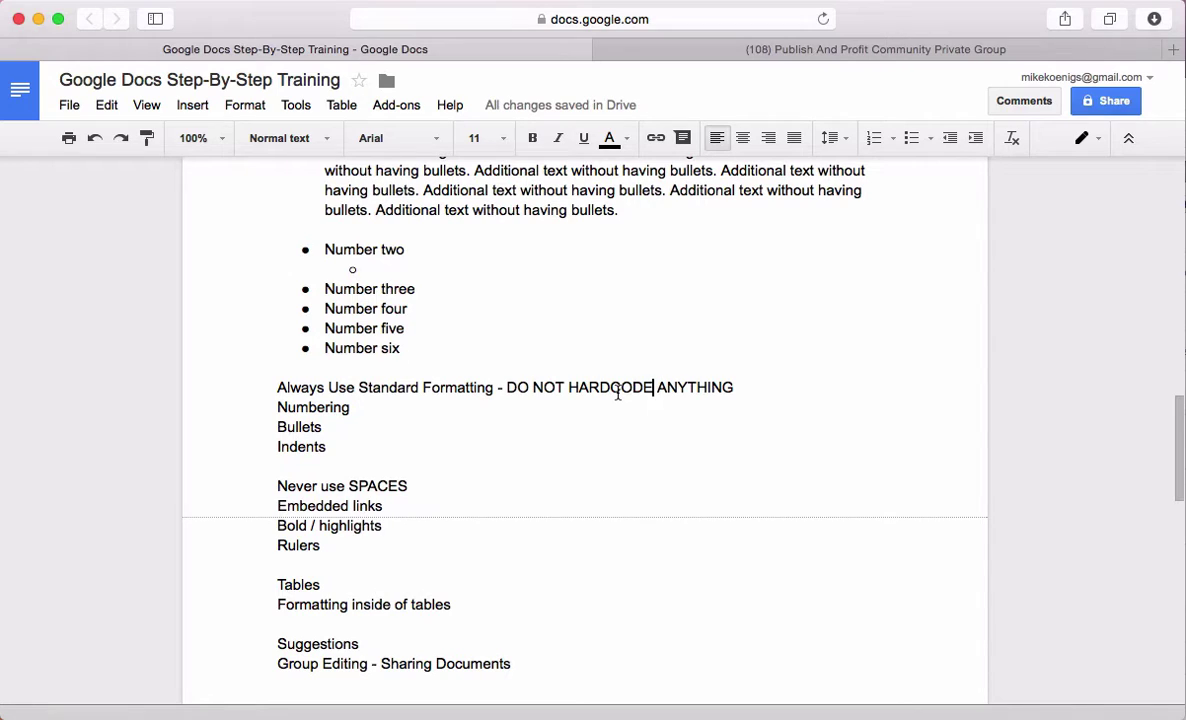
Make the Always Use Standard Formatting line a Heading 2
left_click_drag(736, 388, 239, 389)
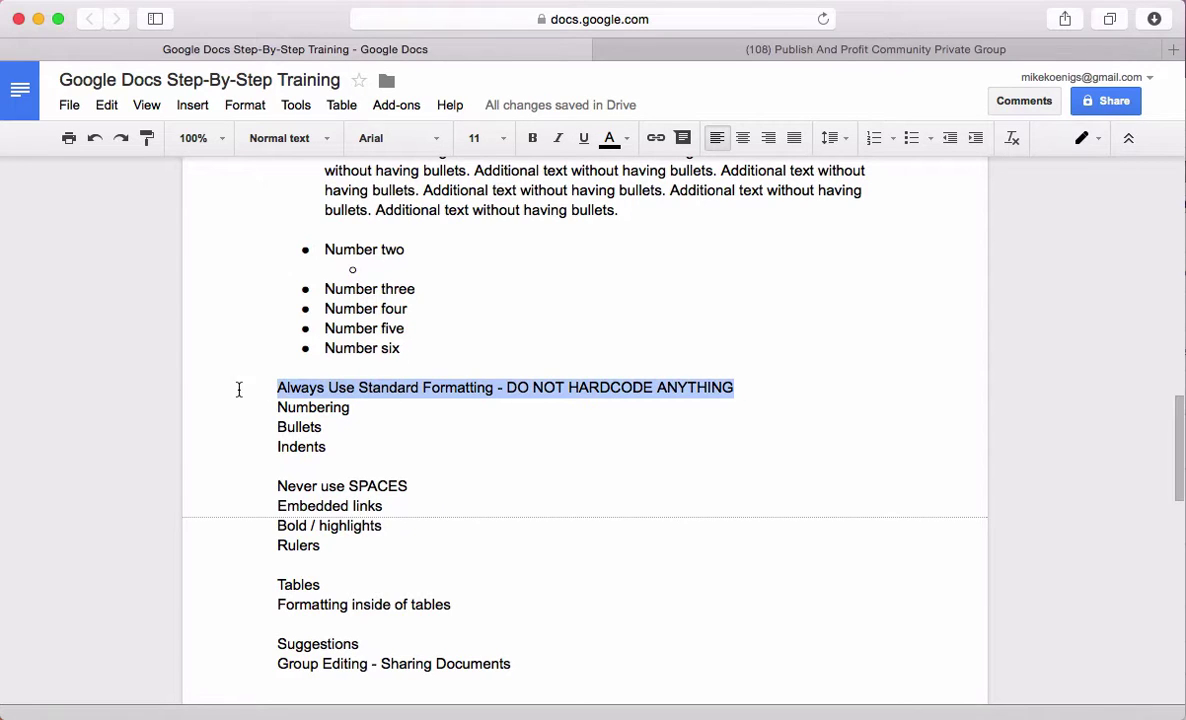
left_click(300, 138)
left_click(323, 418)
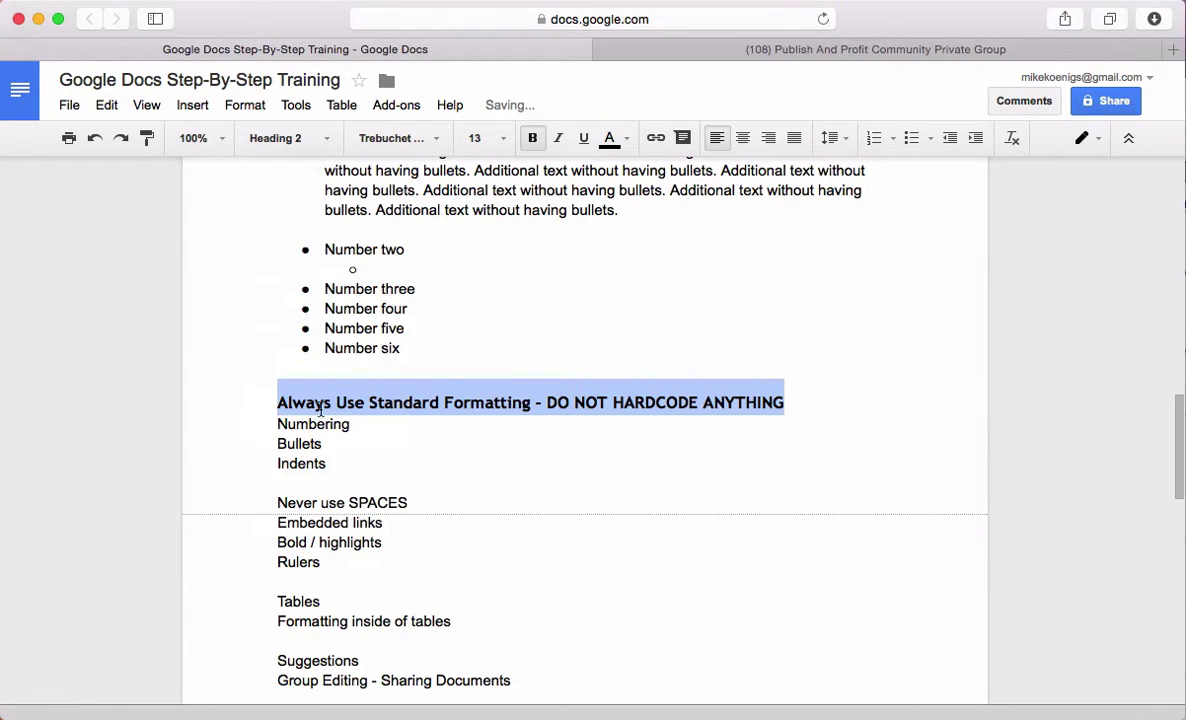
Bullet Numbering, Bullets and Indents, nesting Indents as a sub-bullet under Bullets
left_click_drag(327, 464, 243, 416)
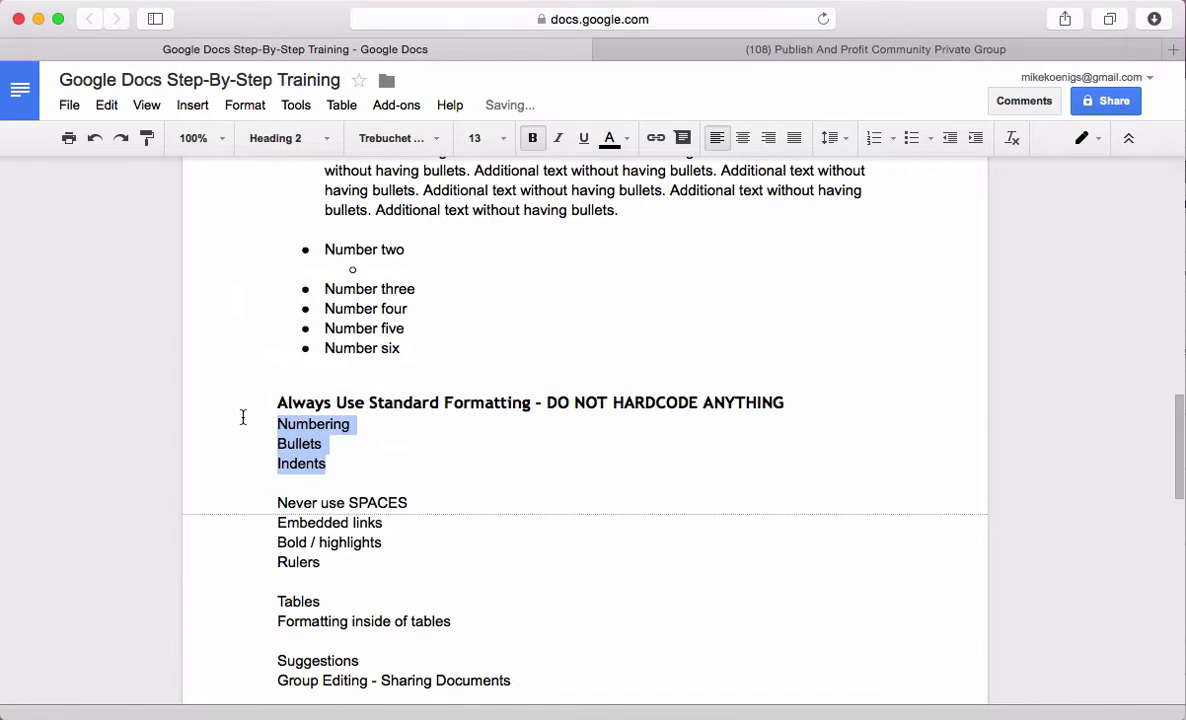
left_click(910, 138)
left_click(323, 443)
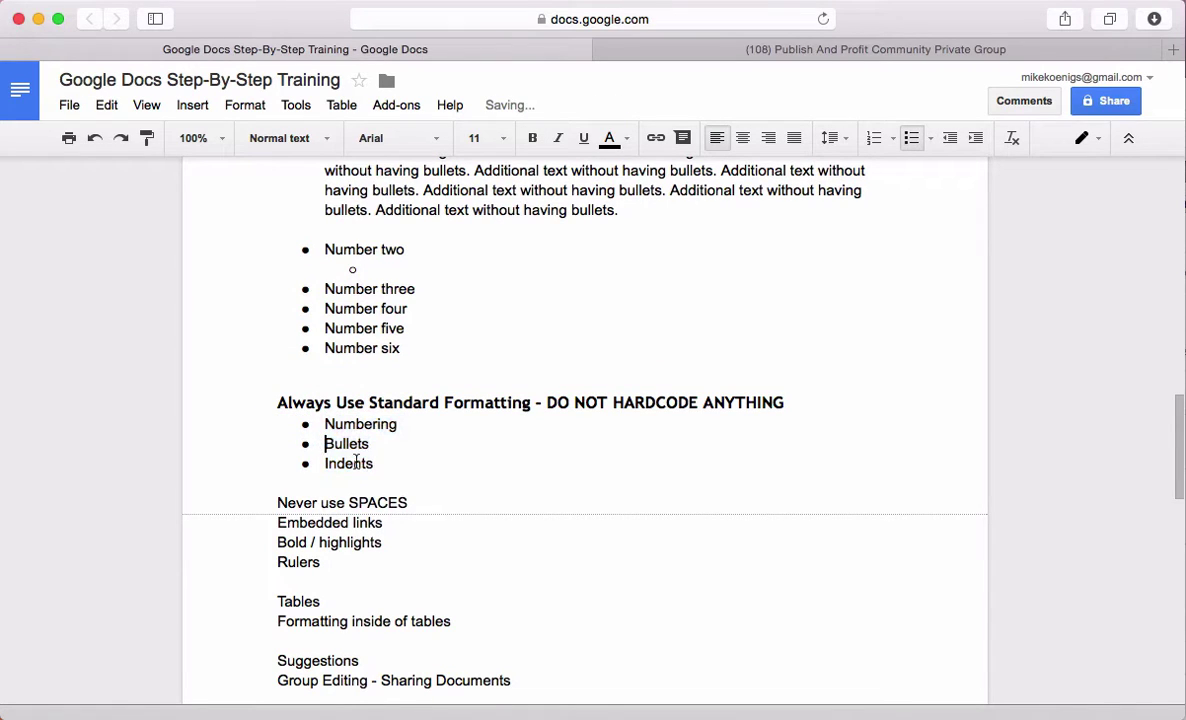
key("Tab")
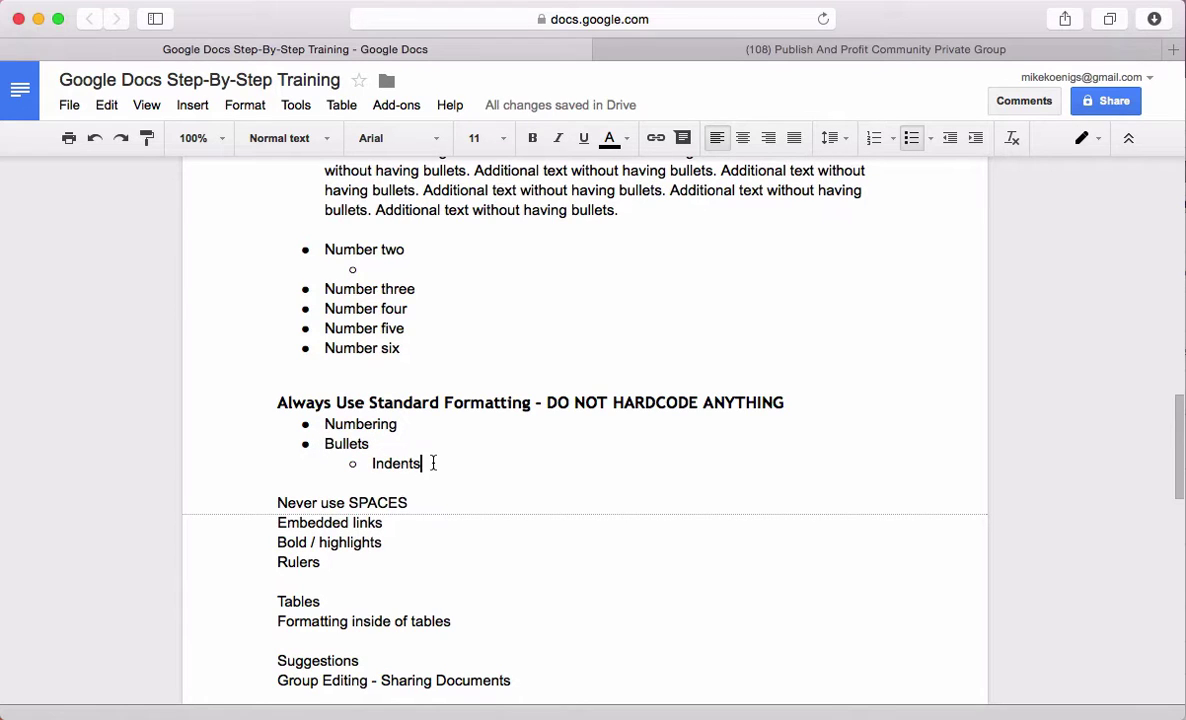
left_click_drag(426, 464, 305, 425)
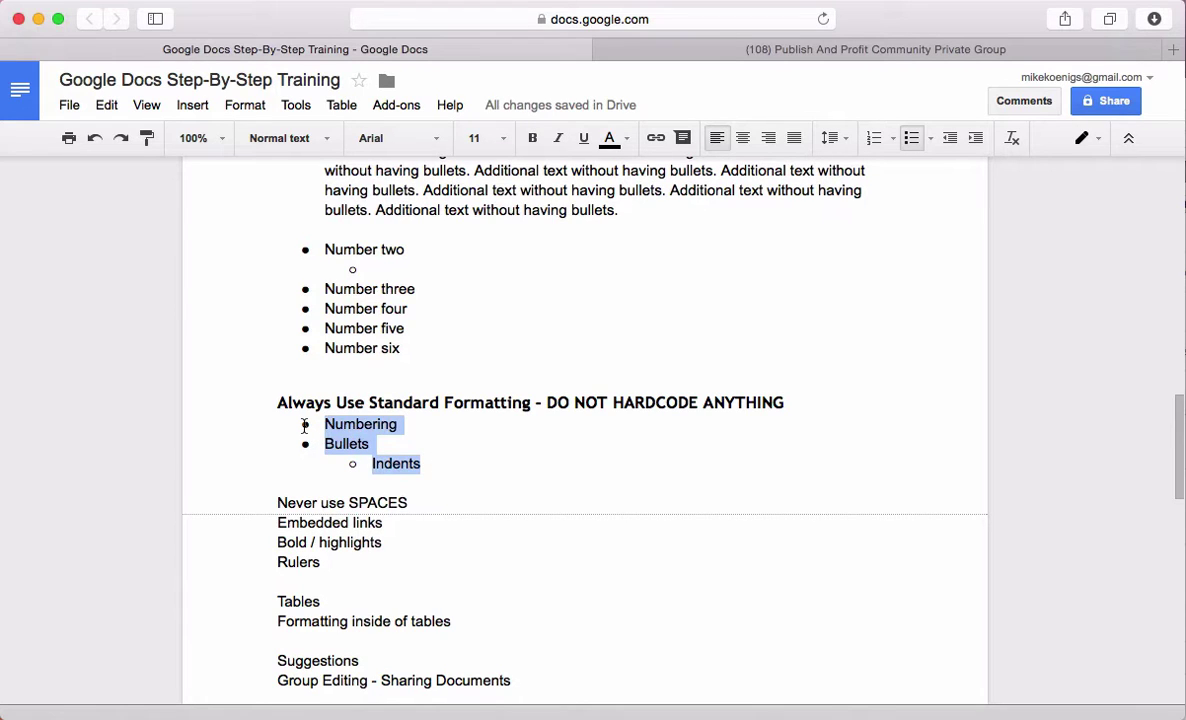
Convert the three items to a numbered list and restart its numbering at 5
left_click(873, 141)
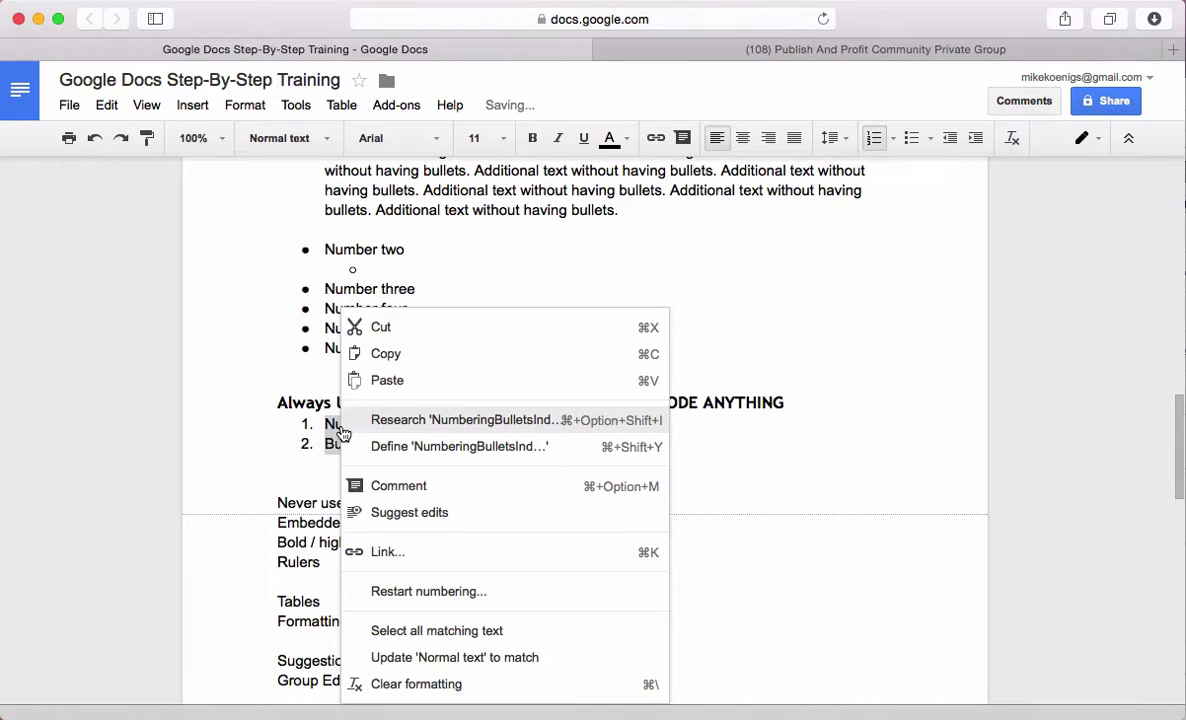
right_click(341, 430)
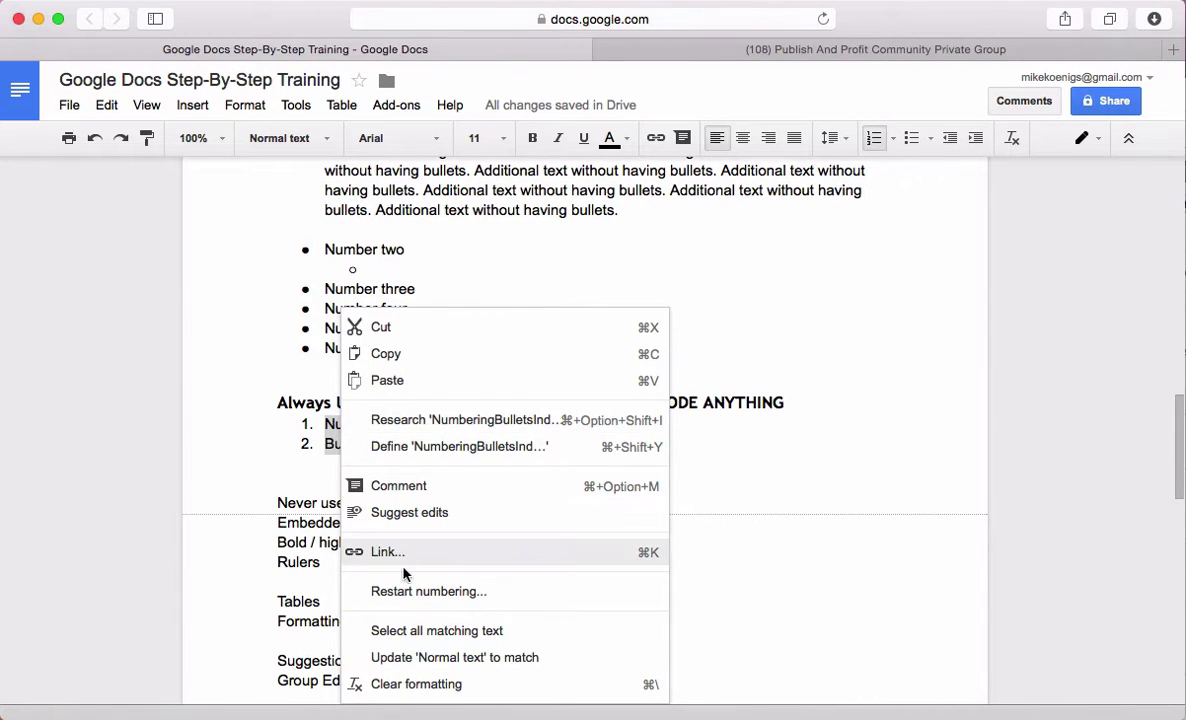
left_click(410, 592)
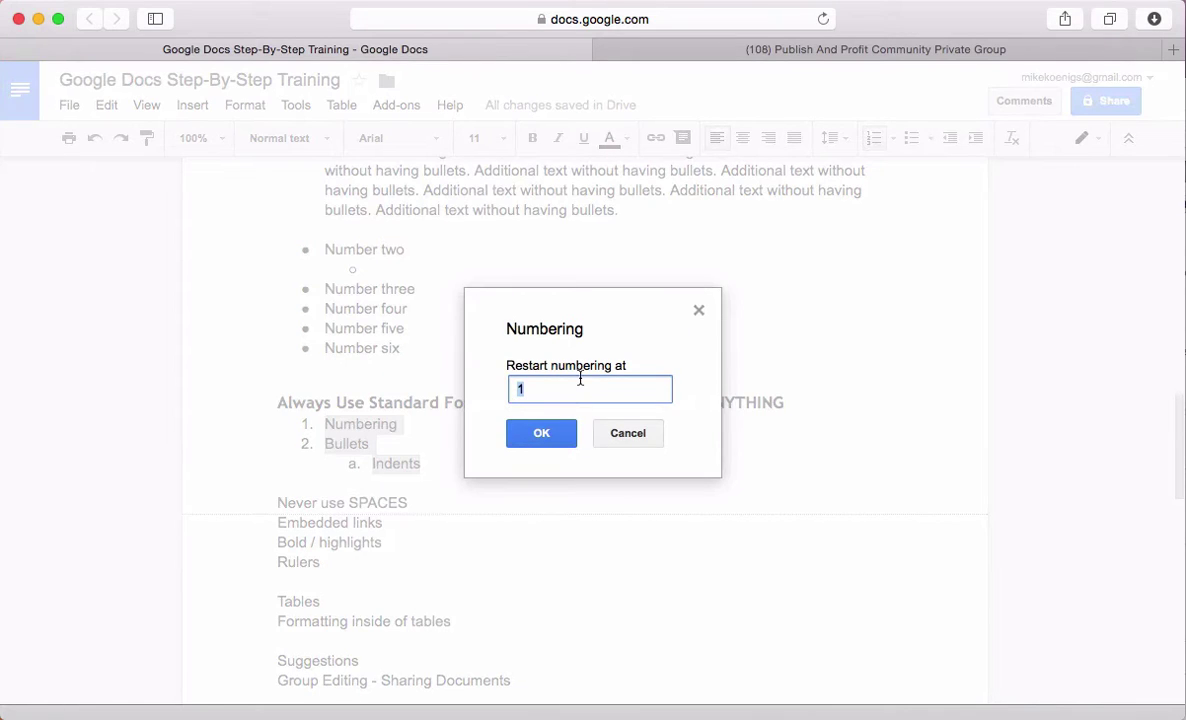
type("5")
left_click(538, 436)
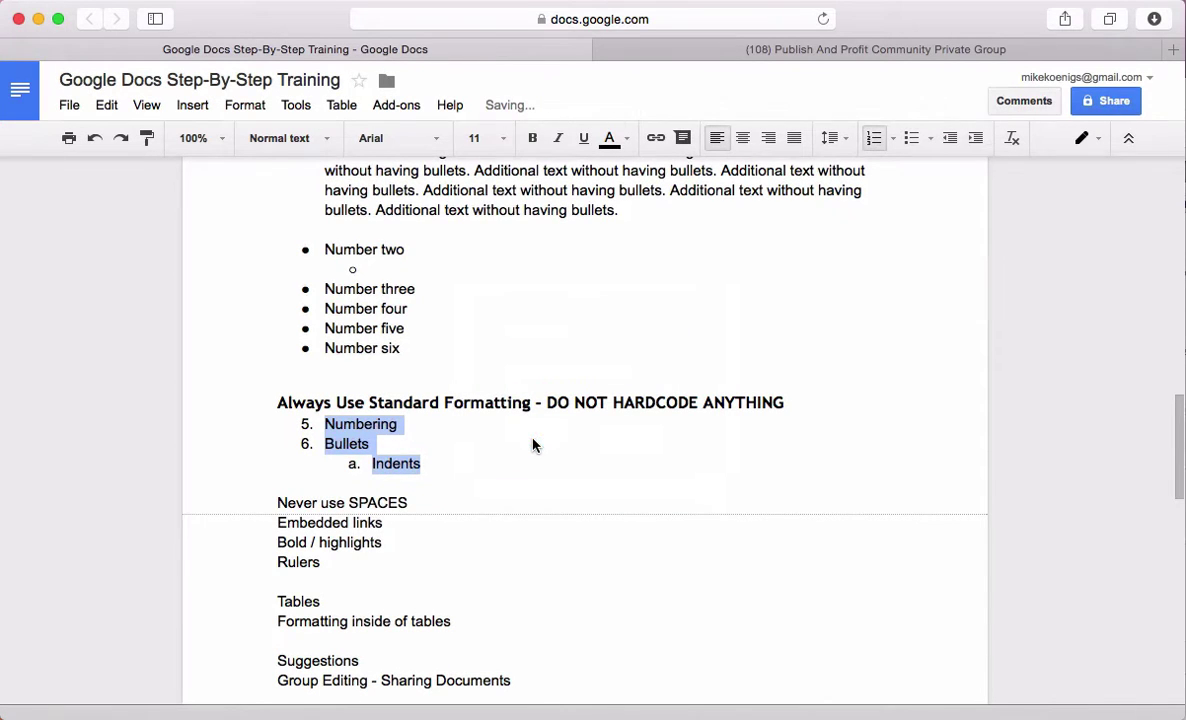
left_click(388, 447)
left_click_drag(421, 463, 301, 432)
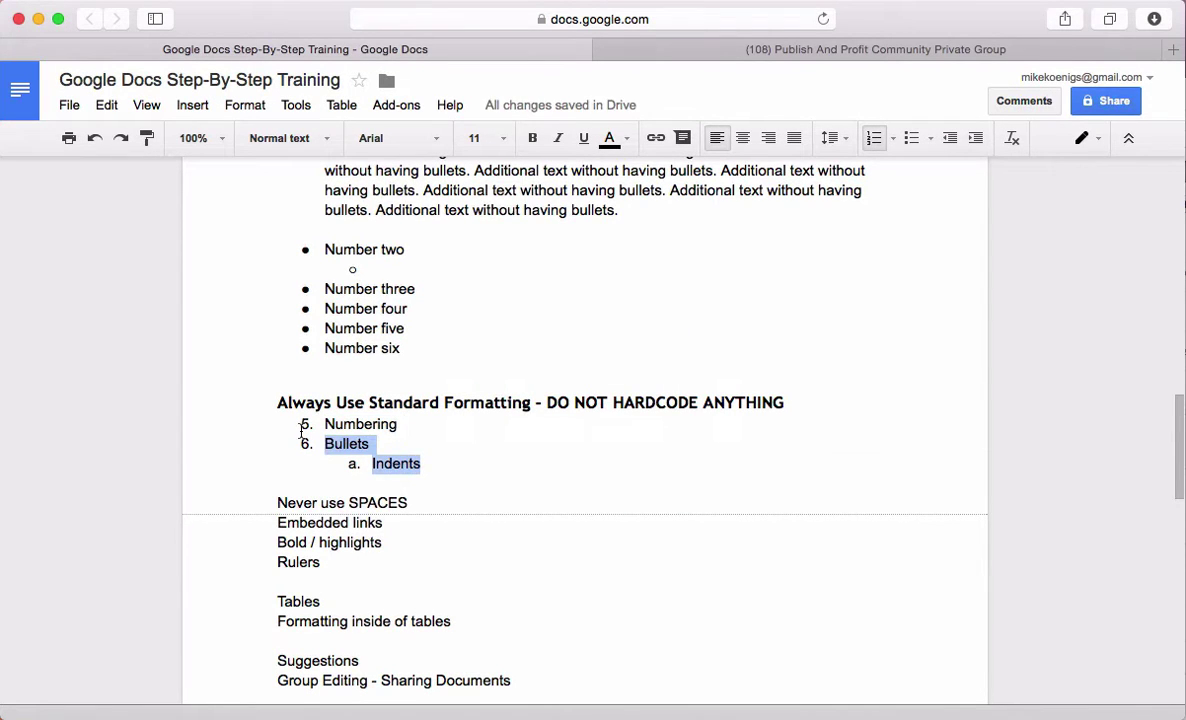
left_click(310, 424)
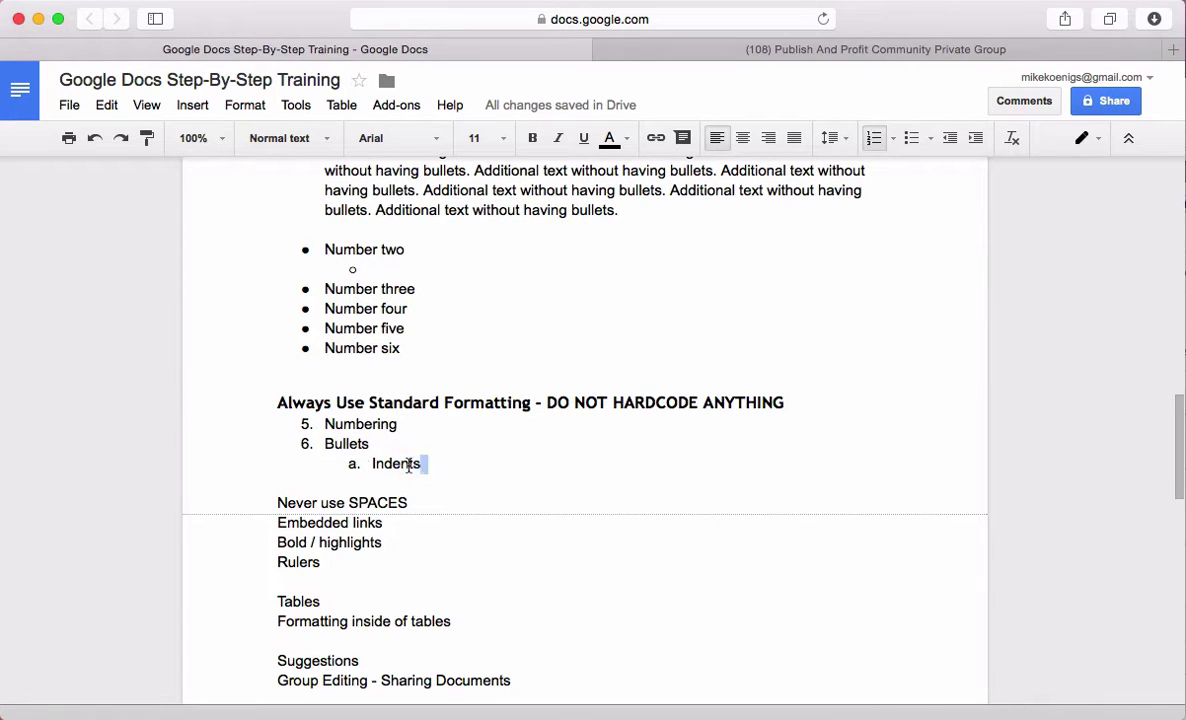
Restart the numbered list at 1, leaving Indents as sub-item a
left_click_drag(423, 463, 311, 428)
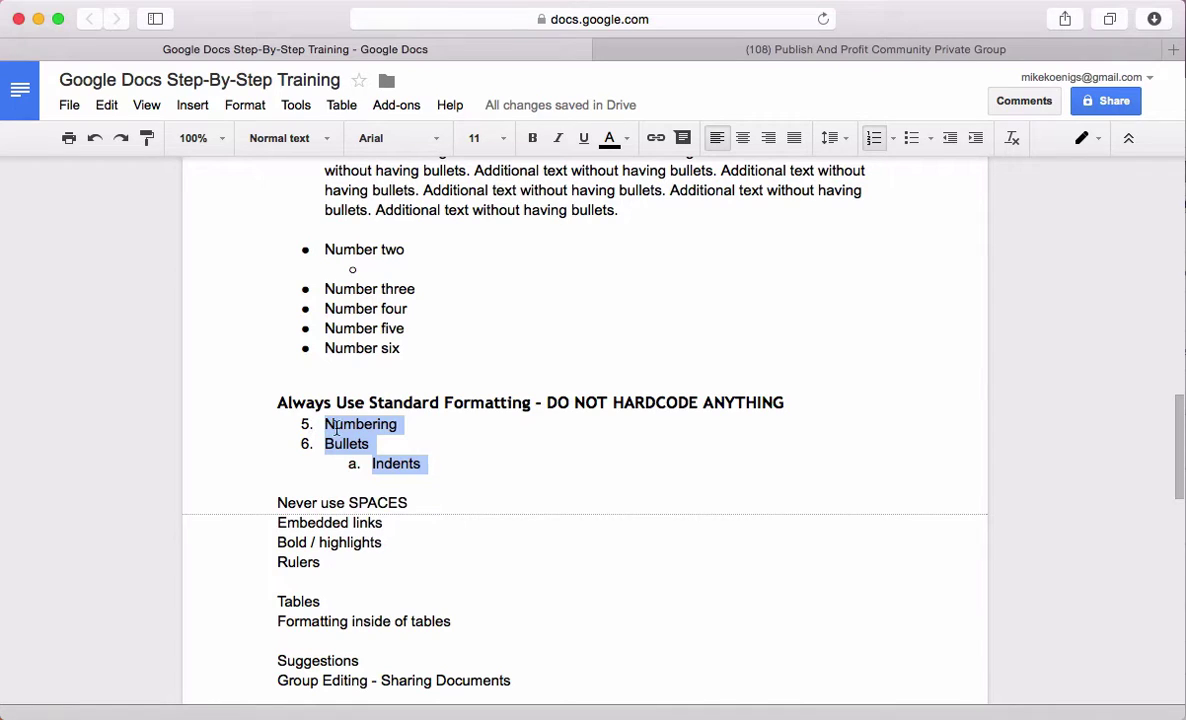
right_click(337, 429)
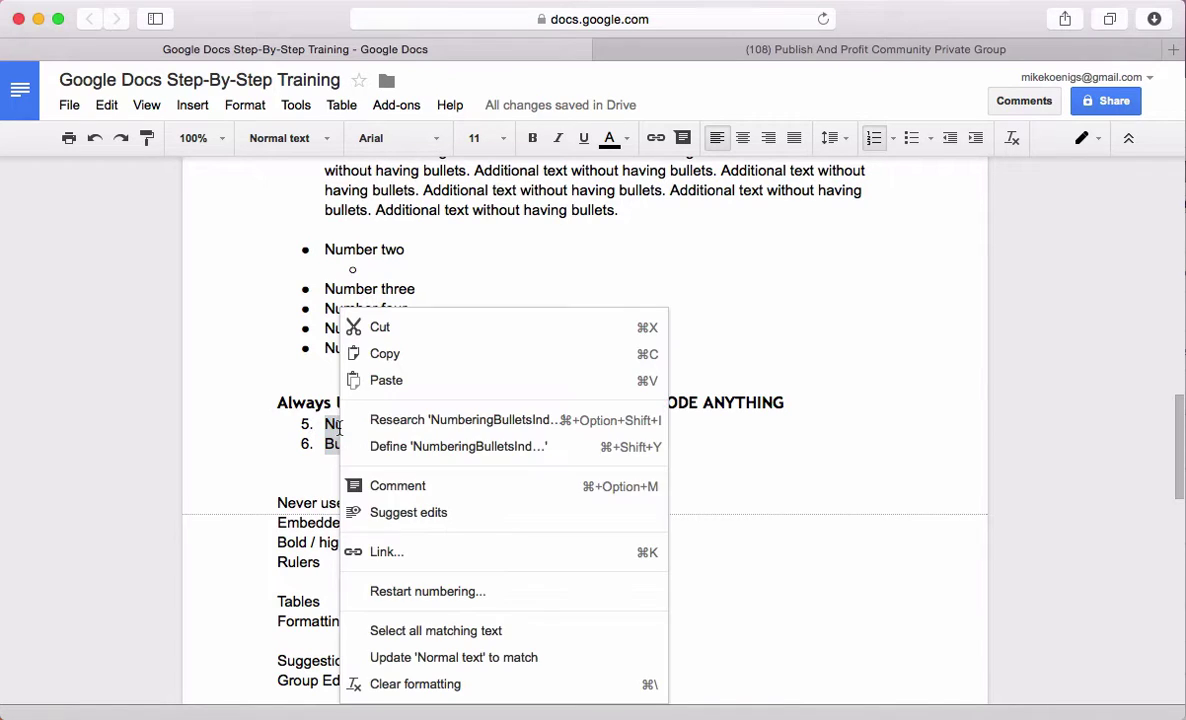
left_click(391, 589)
type("1")
left_click(543, 440)
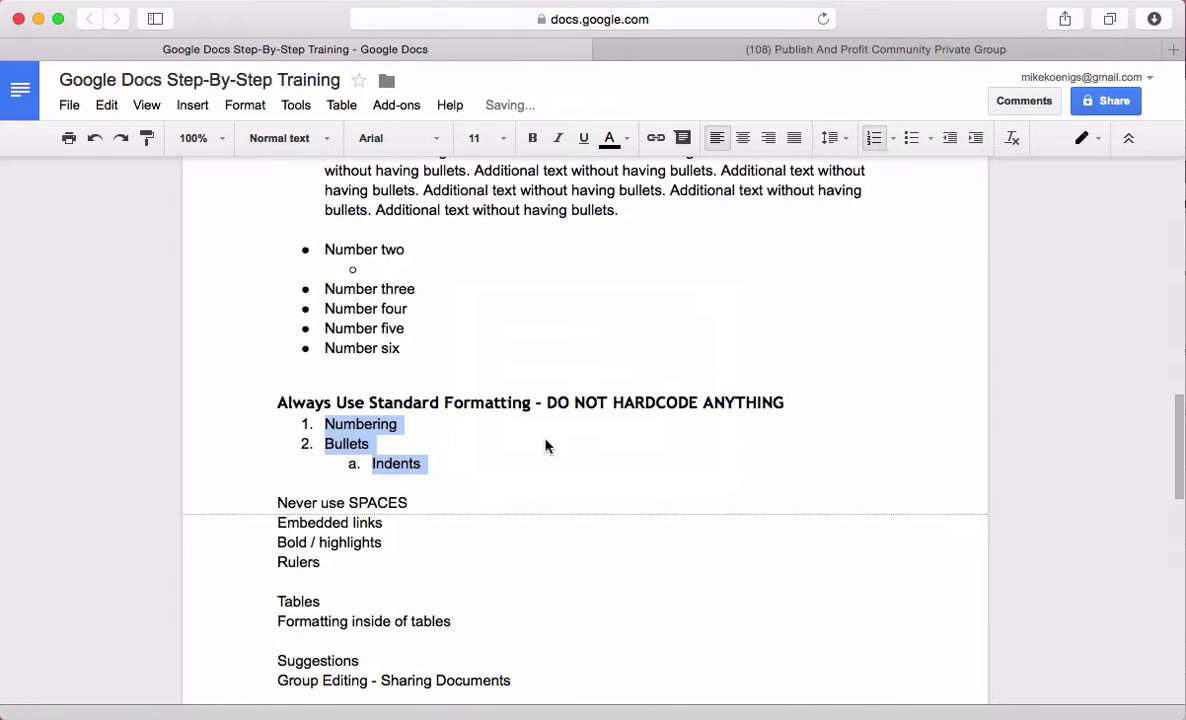
left_click(540, 449)
left_click_drag(463, 470, 293, 421)
right_click(366, 428)
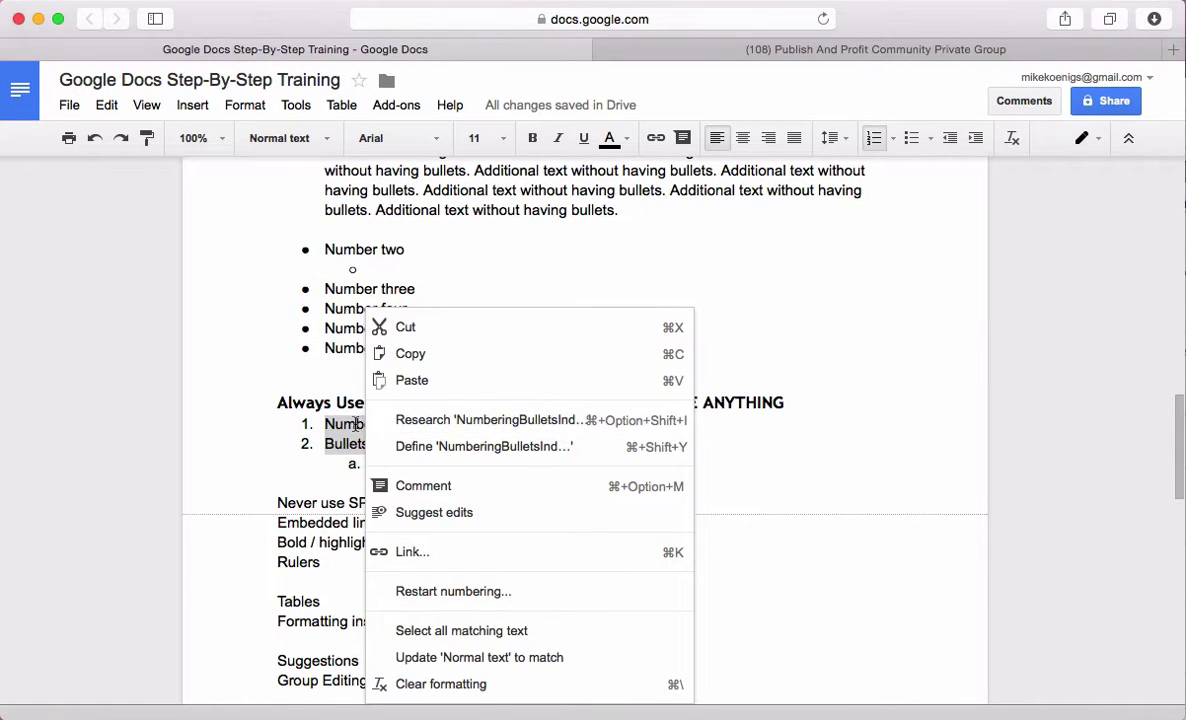
left_click(349, 425)
scroll(531, 466, "down", 3)
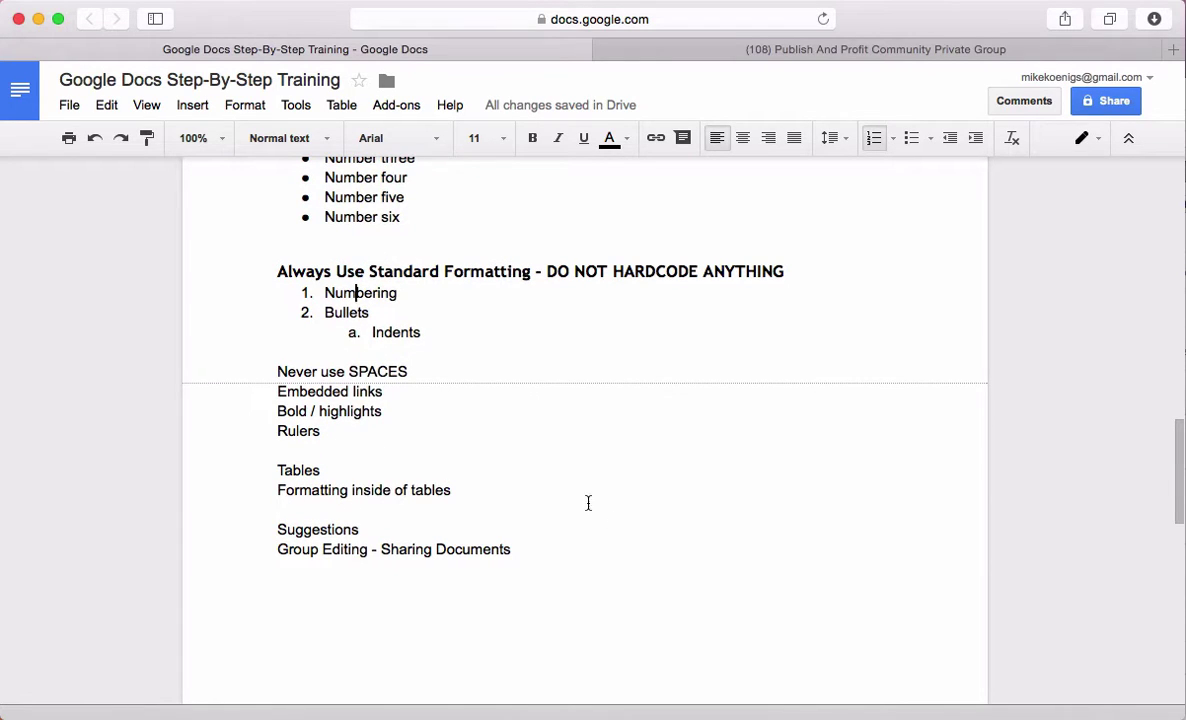
Add blank lines below 'Never use SPACES' and insert a 3 x 3 table there
left_click(445, 371)
key("Return")
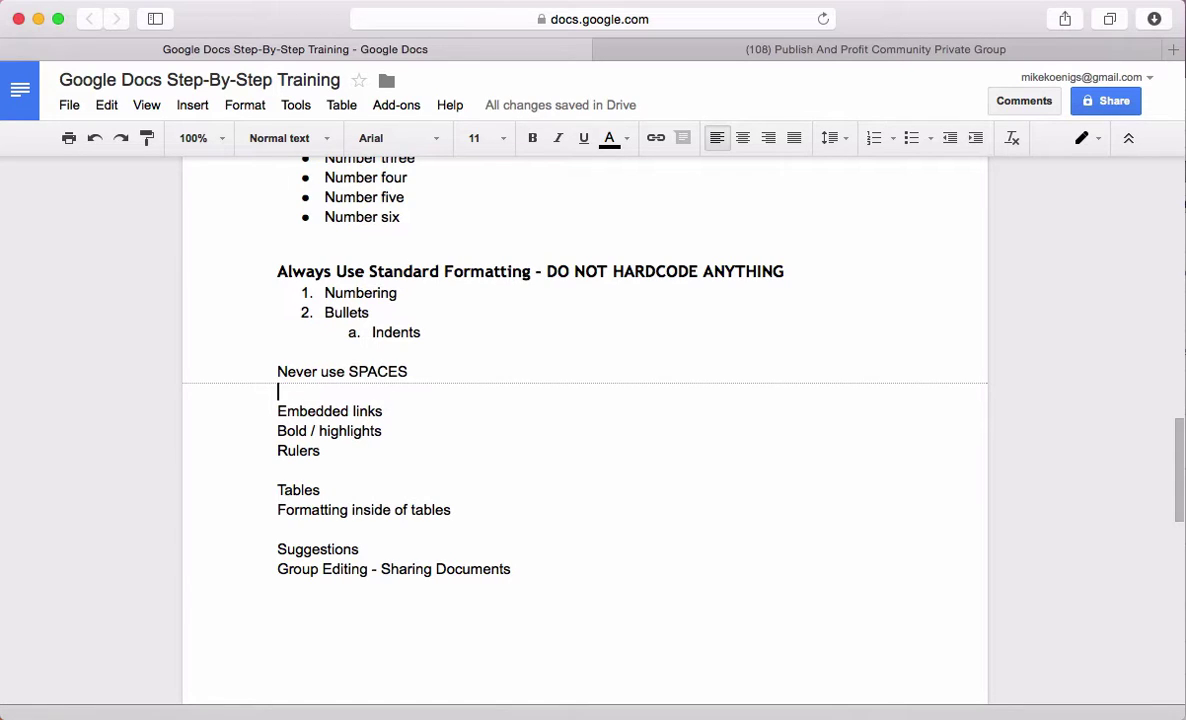
key("Return")
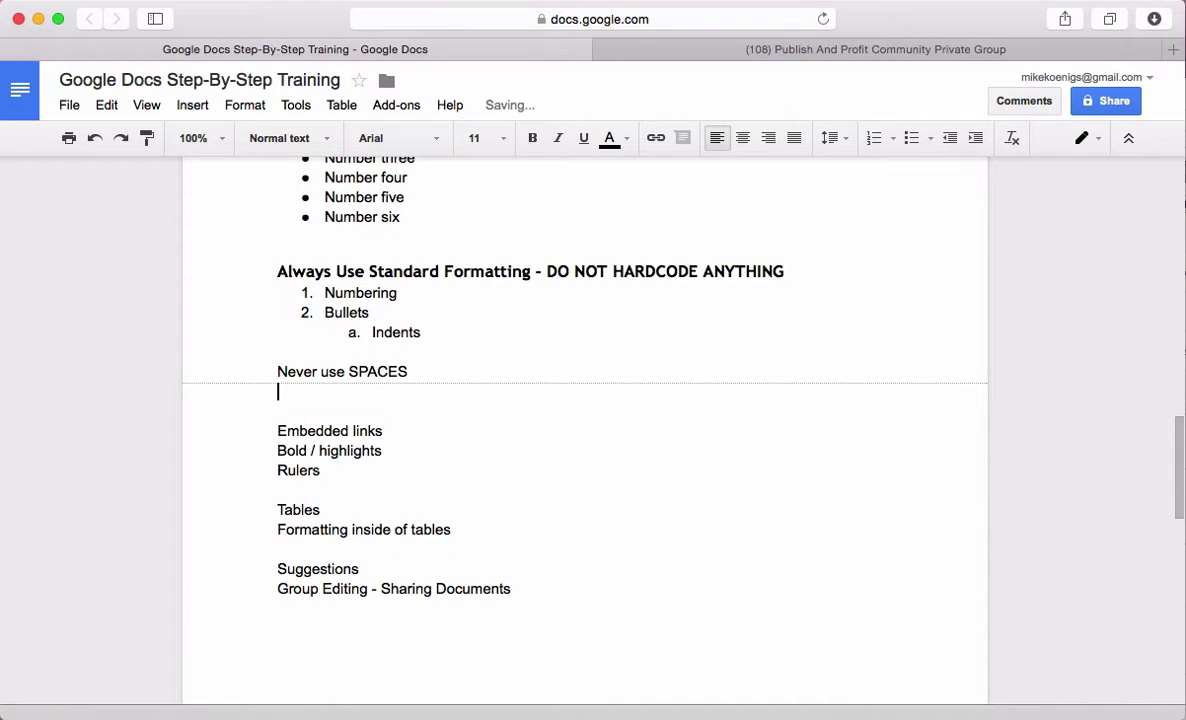
key("Return")
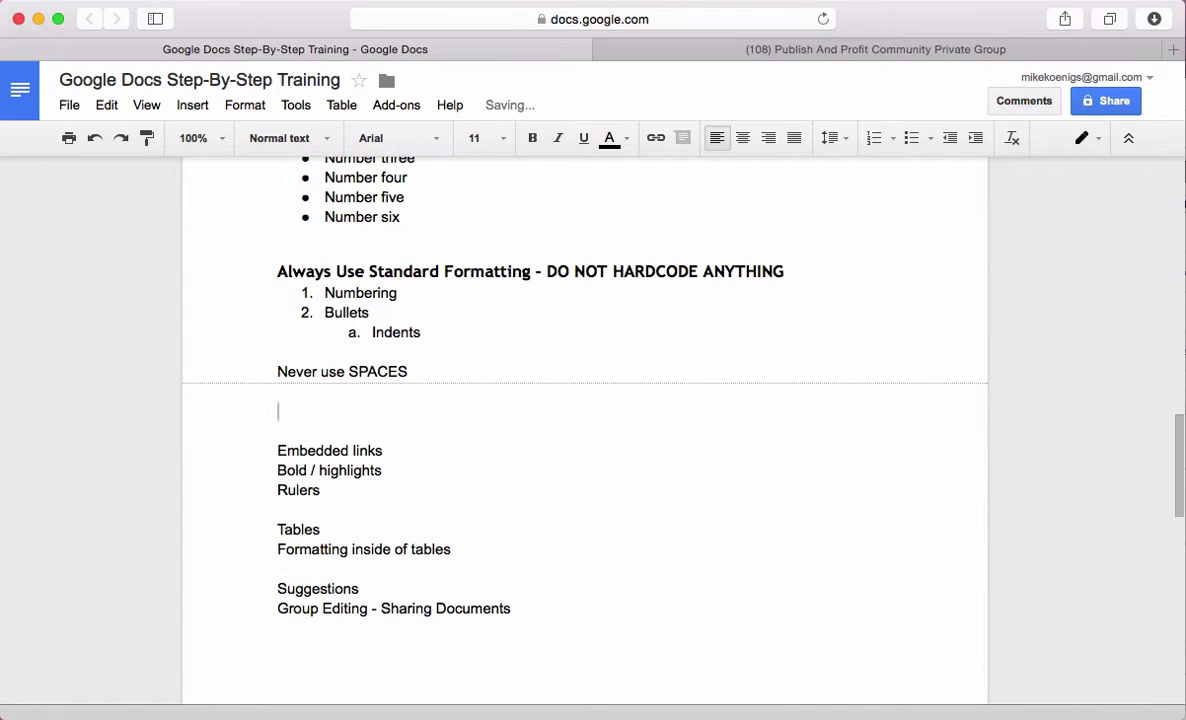
left_click(341, 105)
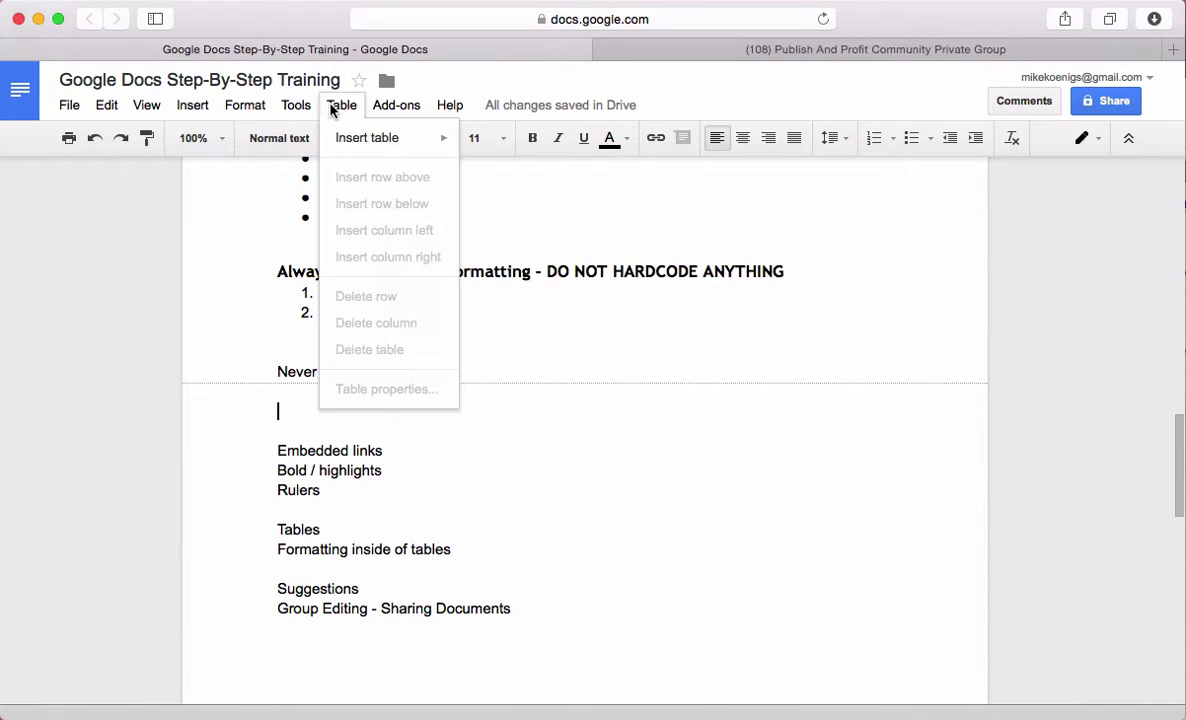
mouse_move(348, 144)
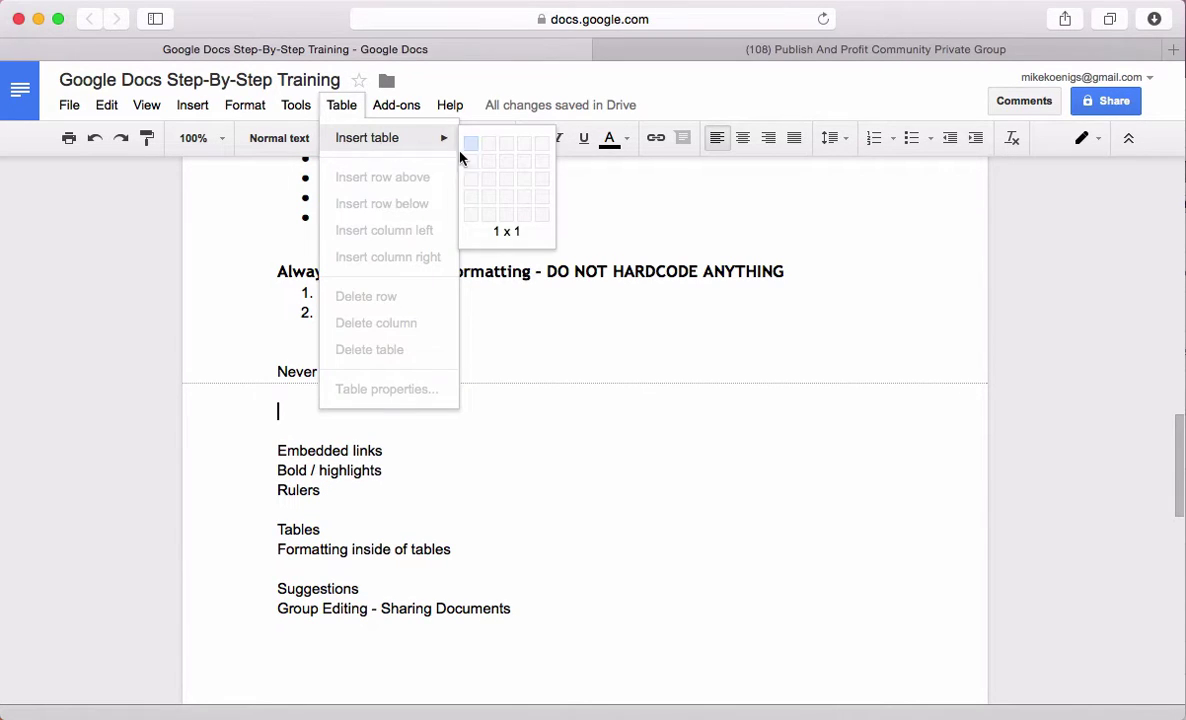
left_click(503, 185)
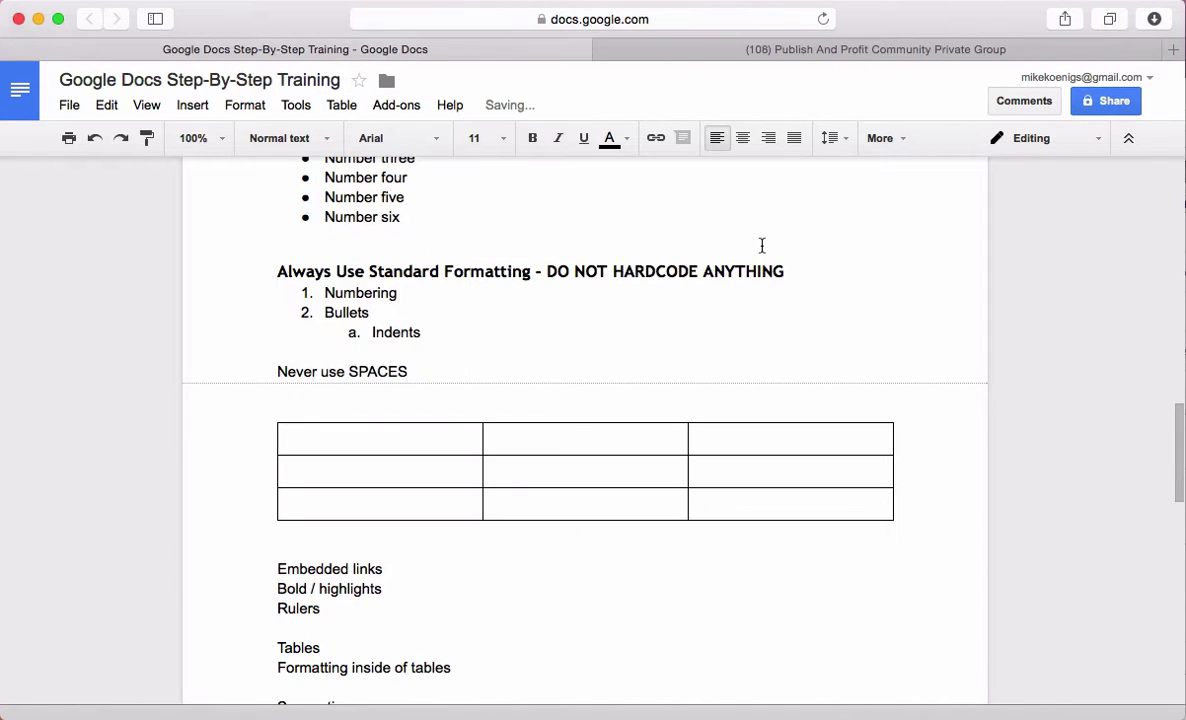
Label the first-row cells 'Heading 1', 'Heading 2' and 'Heading 3'
type("Heading 1")
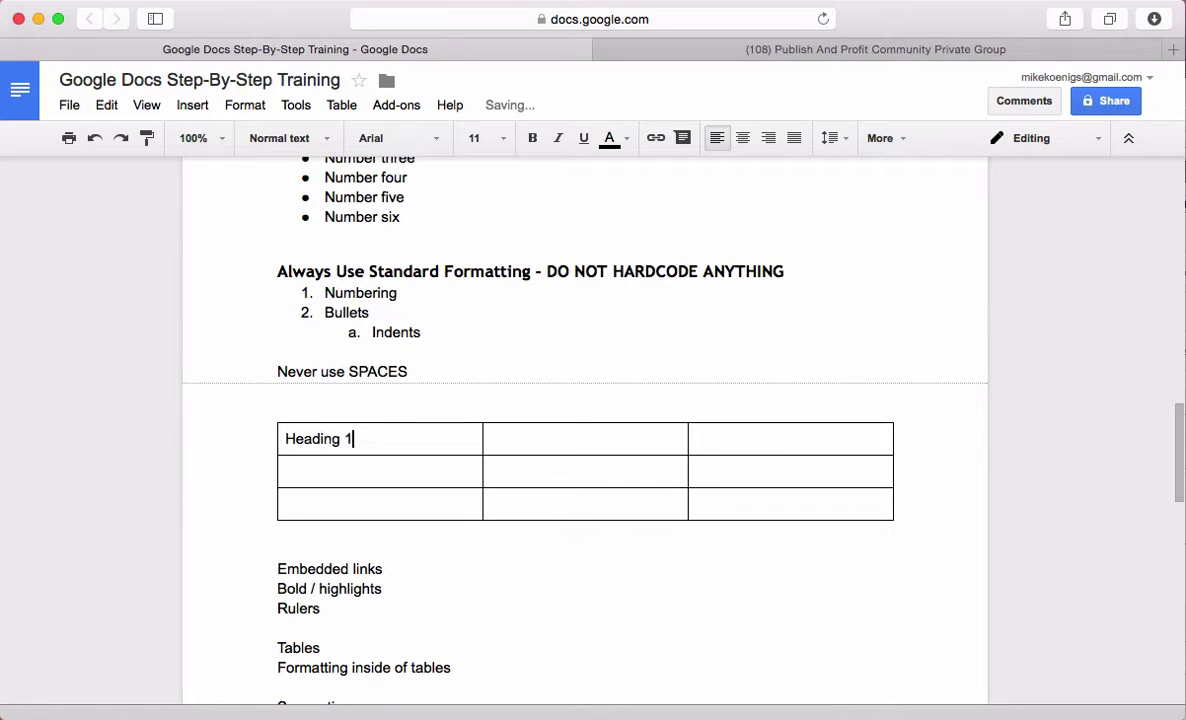
key("Tab")
type("Heading 2")
key("Tab")
type("Heading 3")
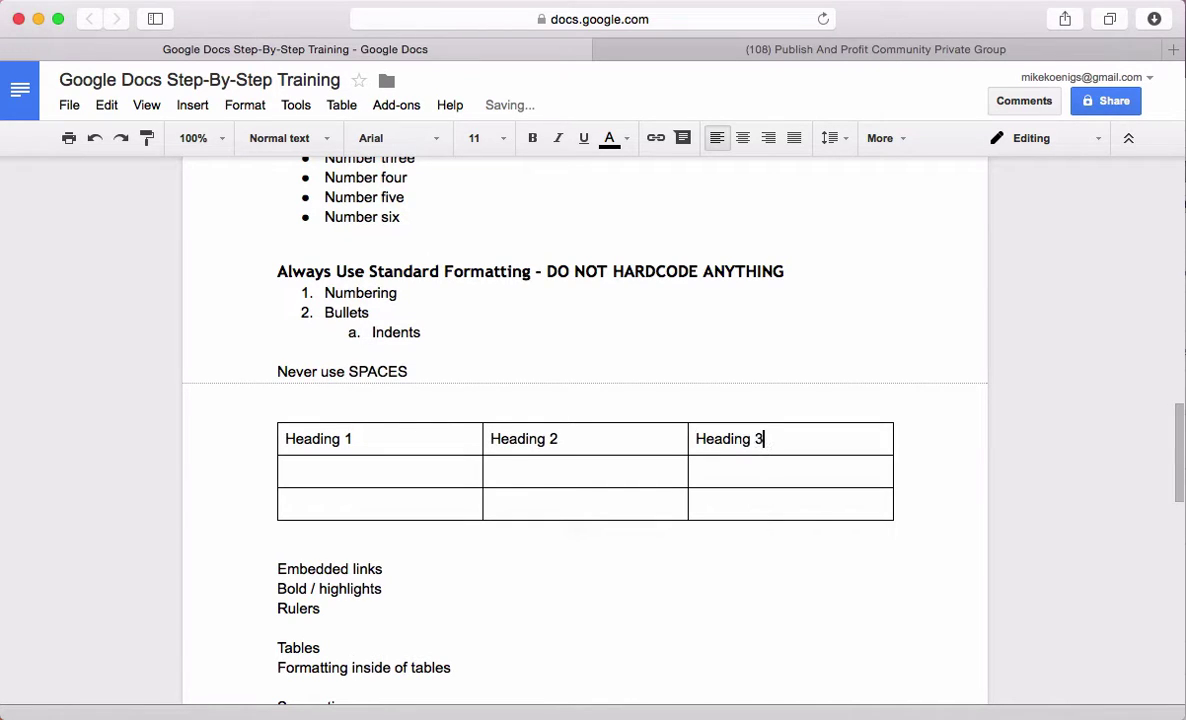
Centre the header row and apply the Heading 1 style to it
left_click_drag(805, 434, 291, 421)
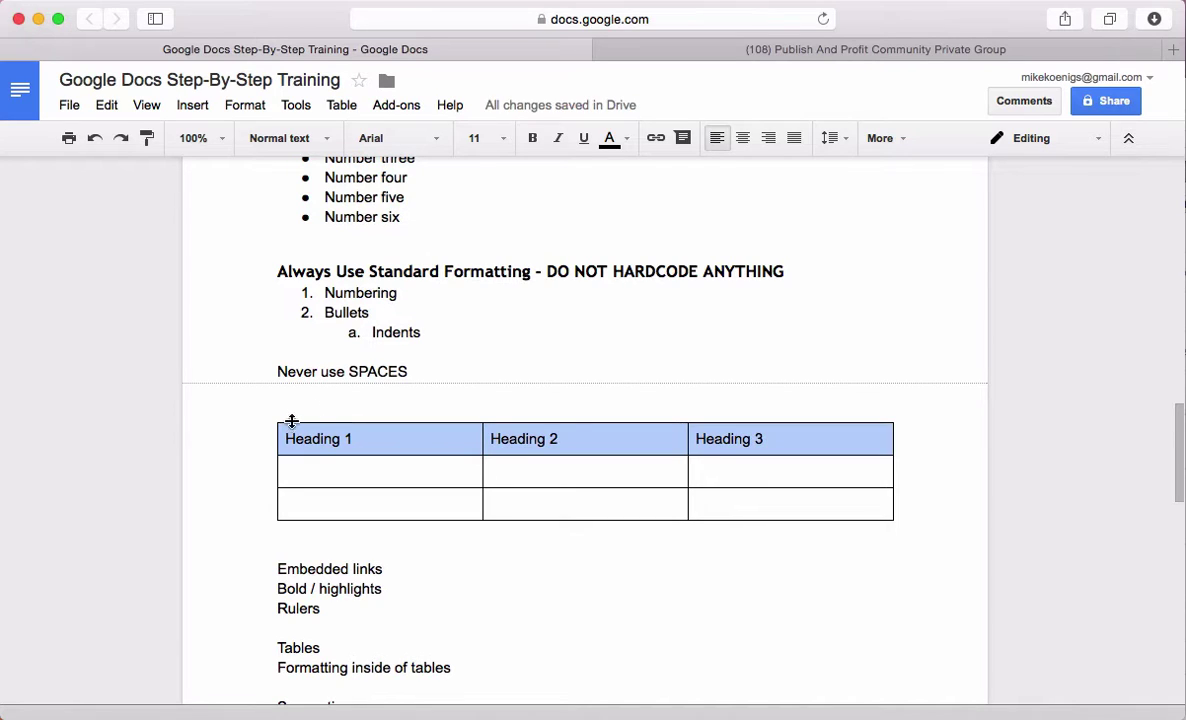
left_click(743, 138)
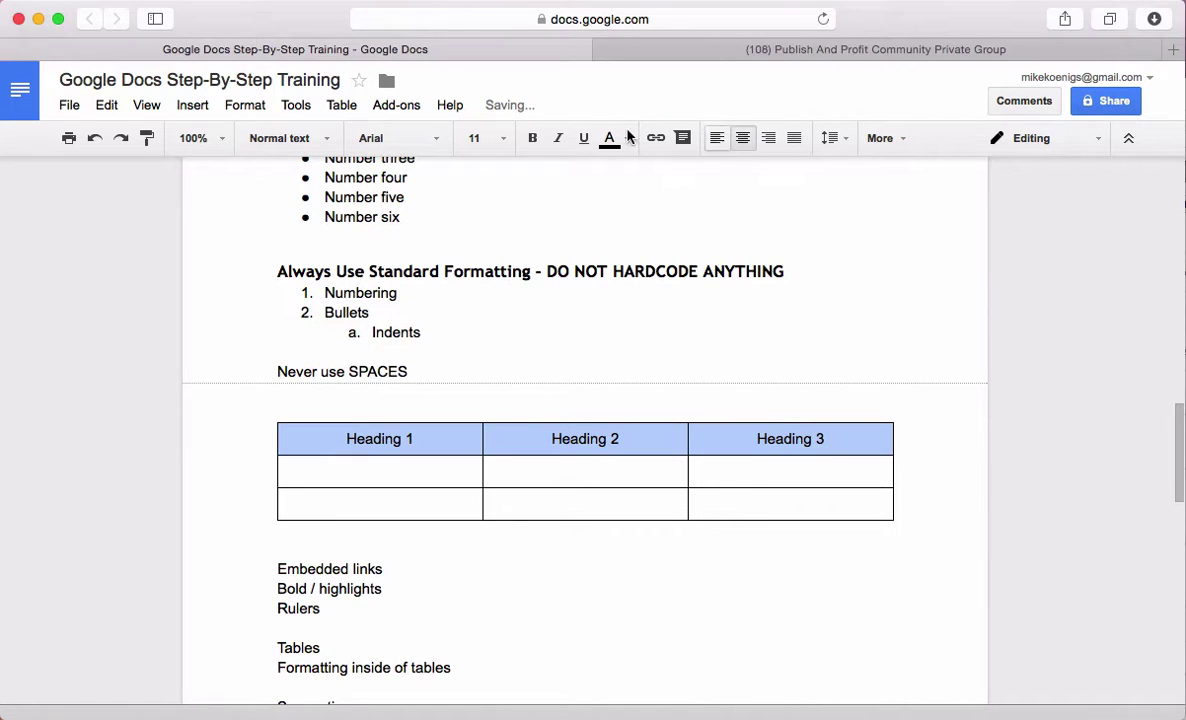
left_click(285, 138)
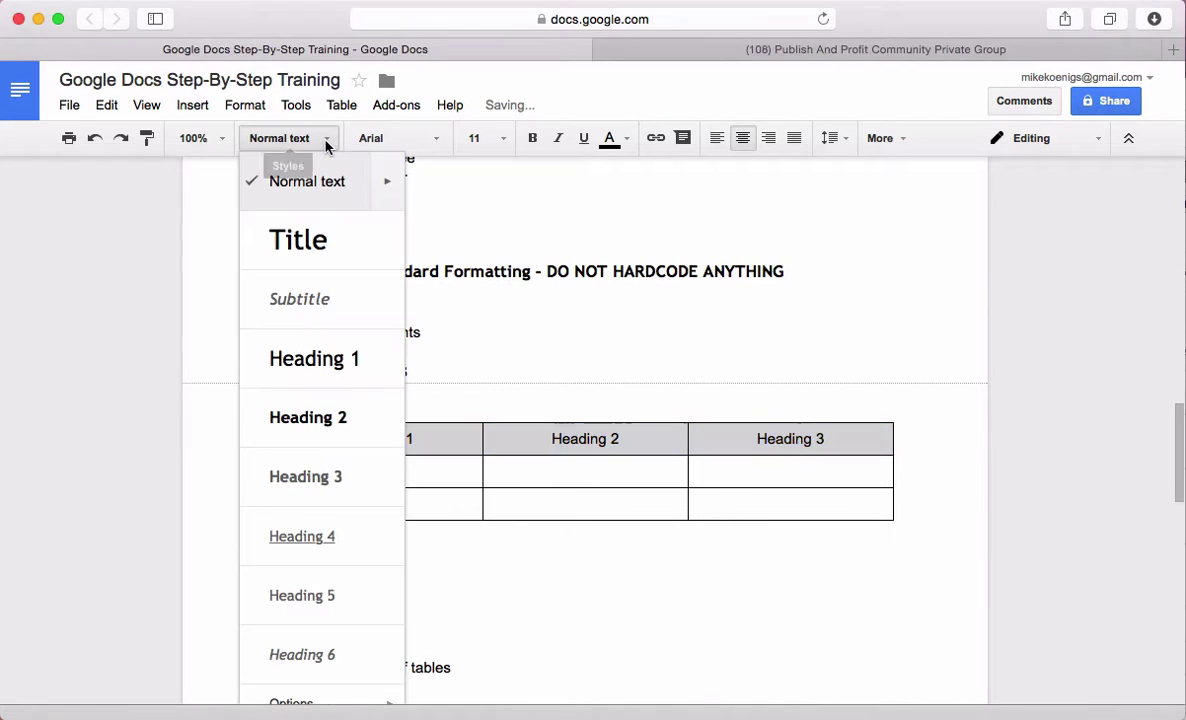
left_click(329, 371)
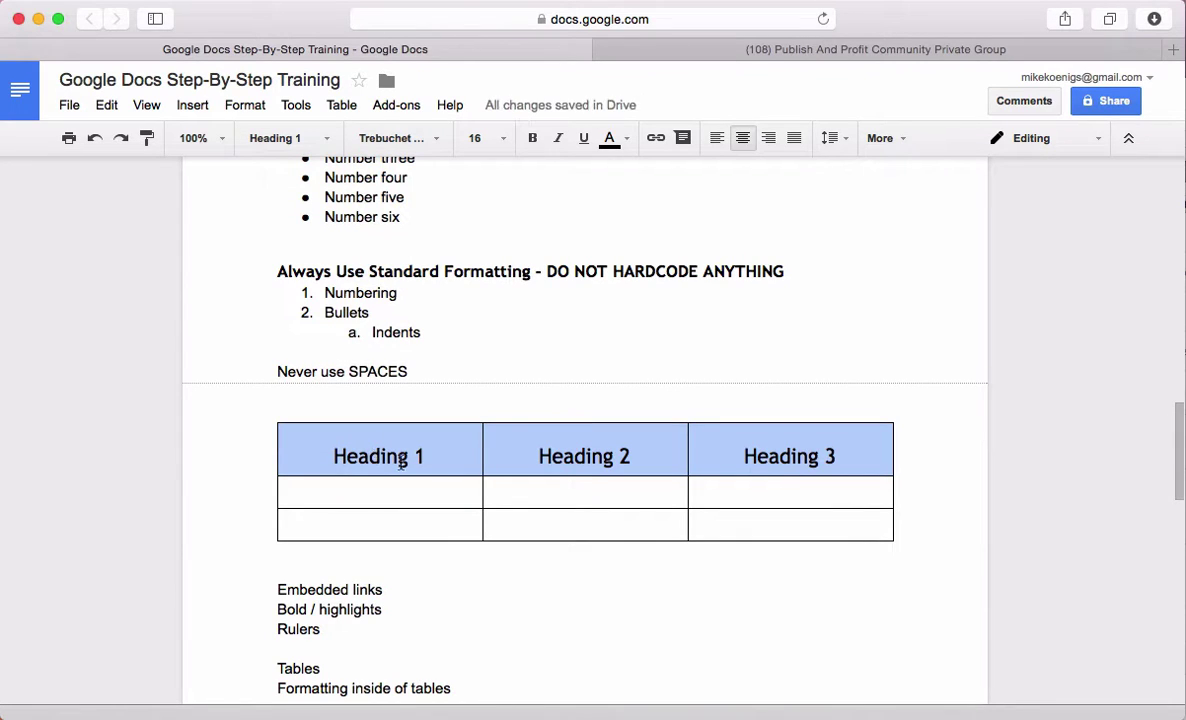
left_click(837, 455)
left_click_drag(866, 455, 380, 458)
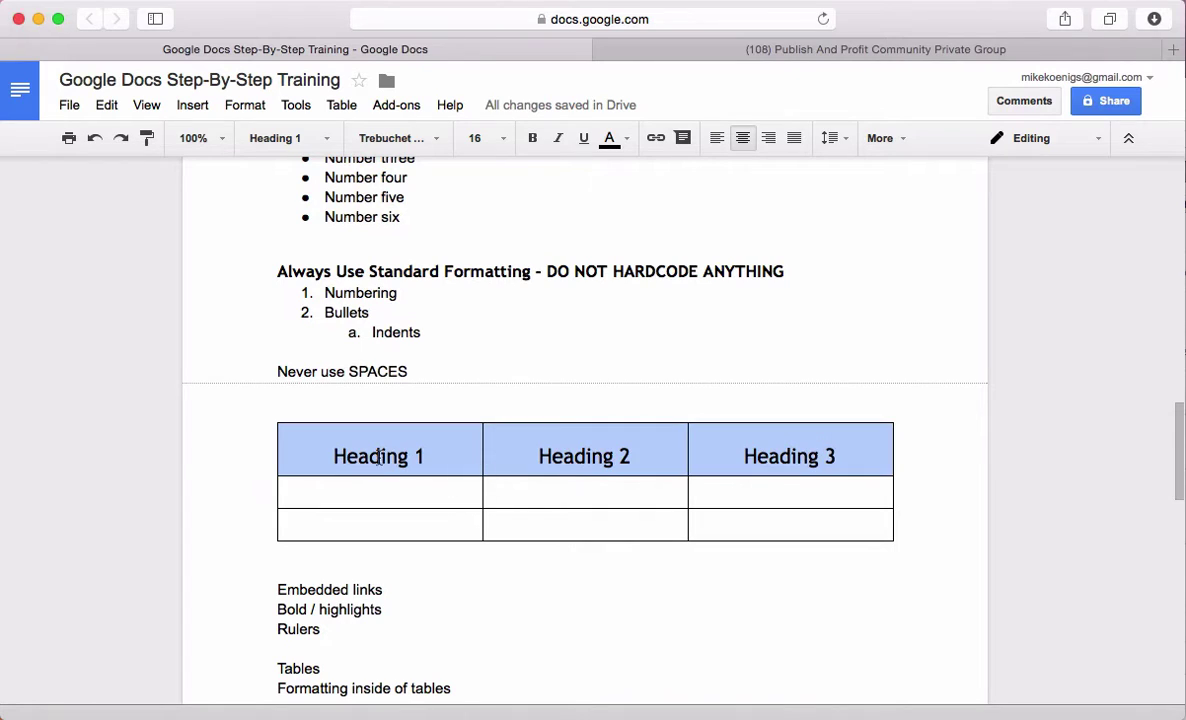
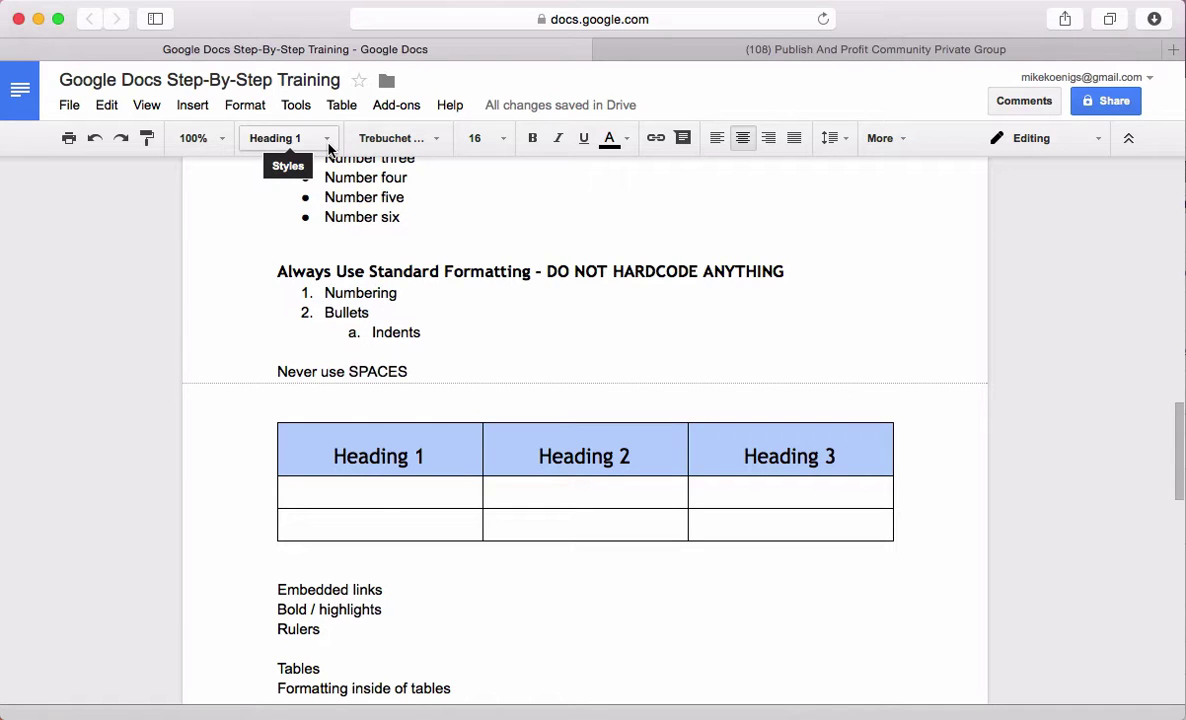
With the cursor in the first body cell, turn on Show ruler from the View menu
left_click(383, 503)
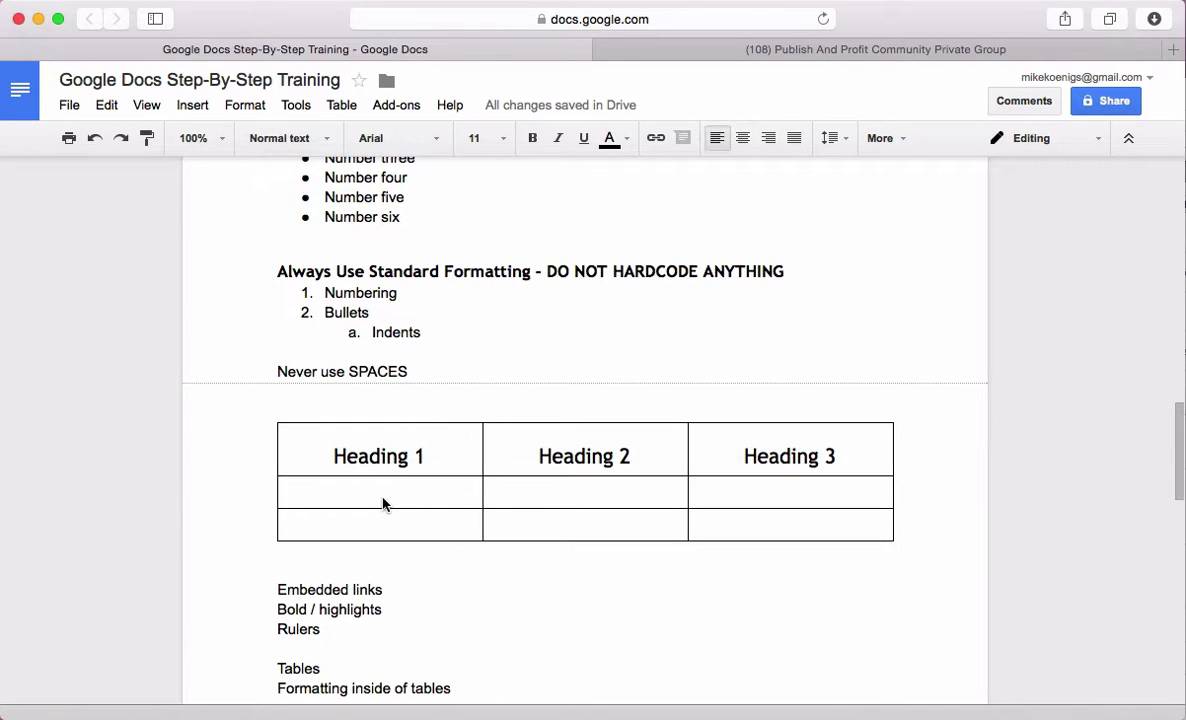
left_click(146, 105)
left_click(167, 204)
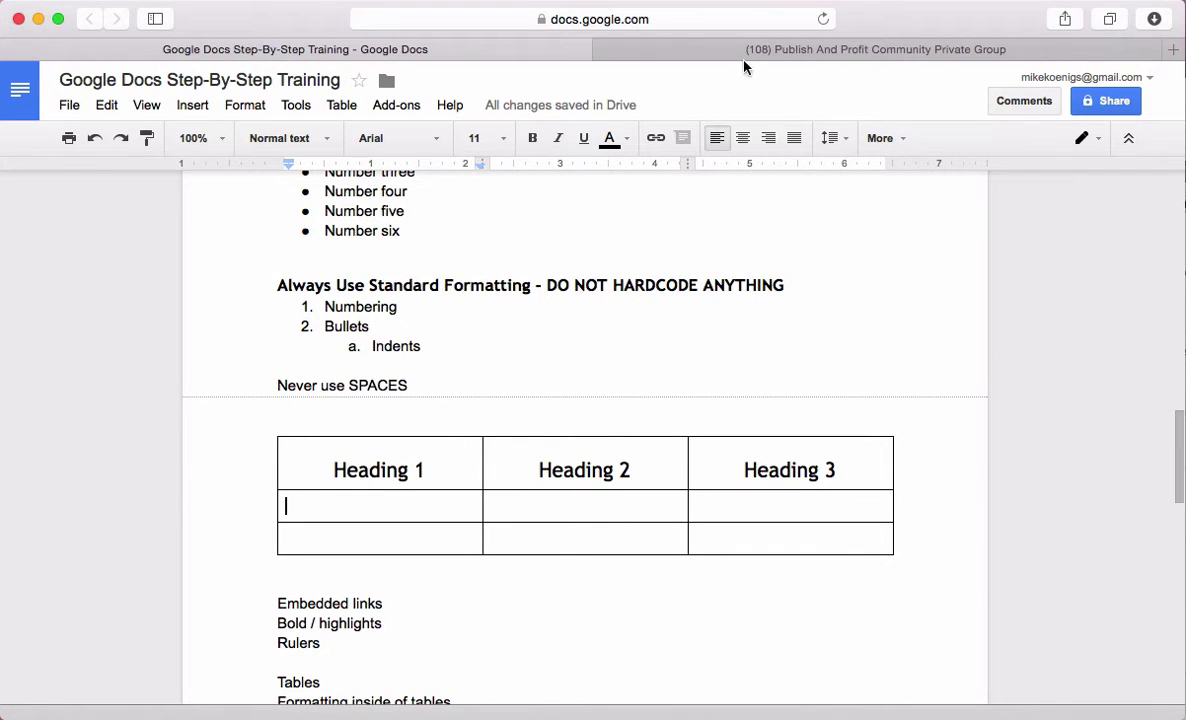
Open the Facebook group's main page and scroll down to the book post
left_click(683, 45)
scroll(472, 480, "down", 5)
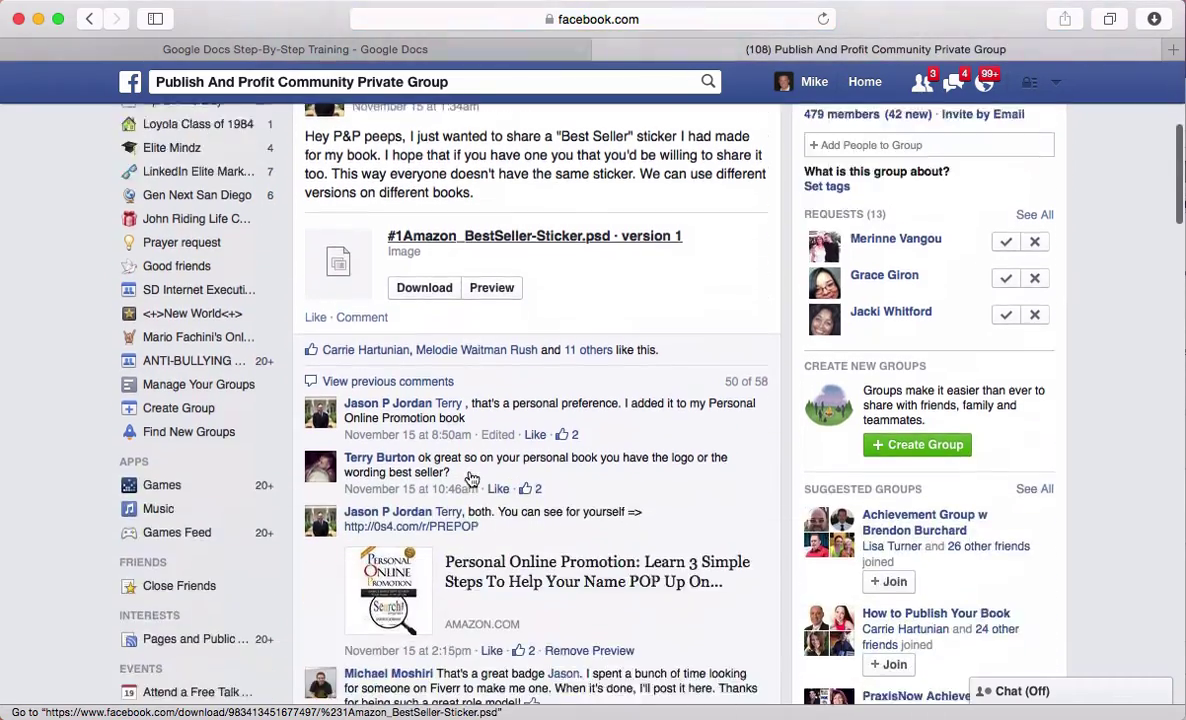
scroll(472, 480, "down", 3)
scroll(470, 479, "up", 10)
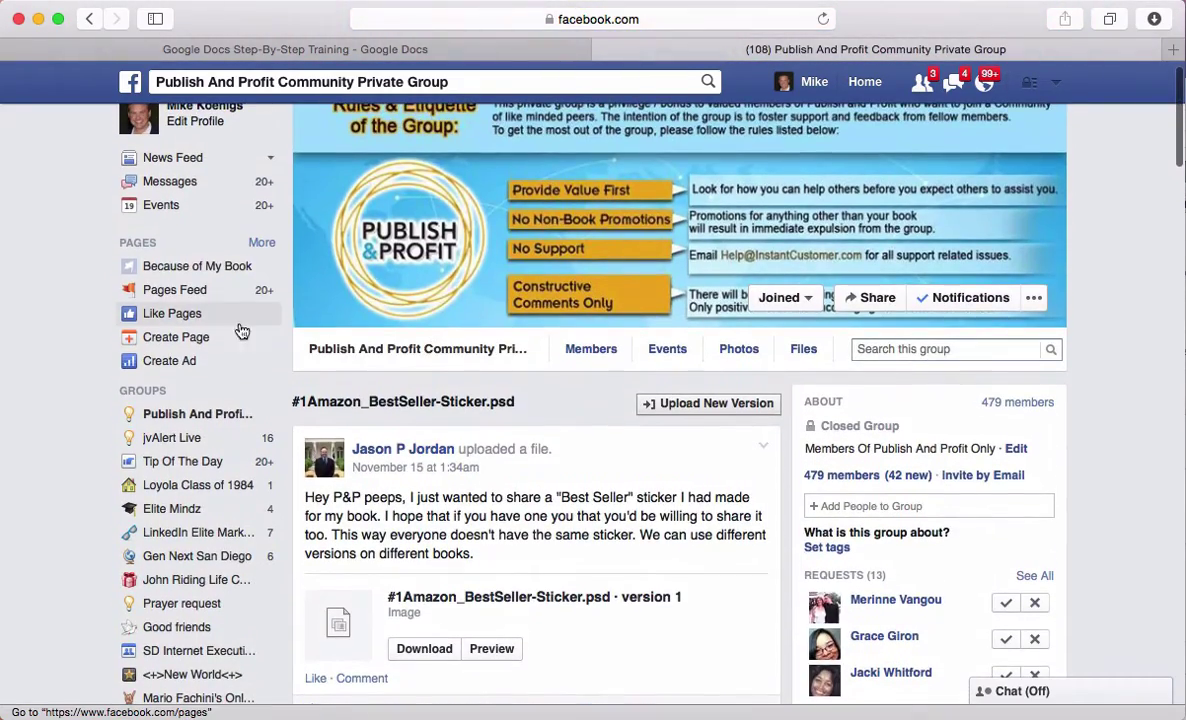
left_click(175, 422)
scroll(538, 484, "down", 5)
scroll(583, 531, "up", 2)
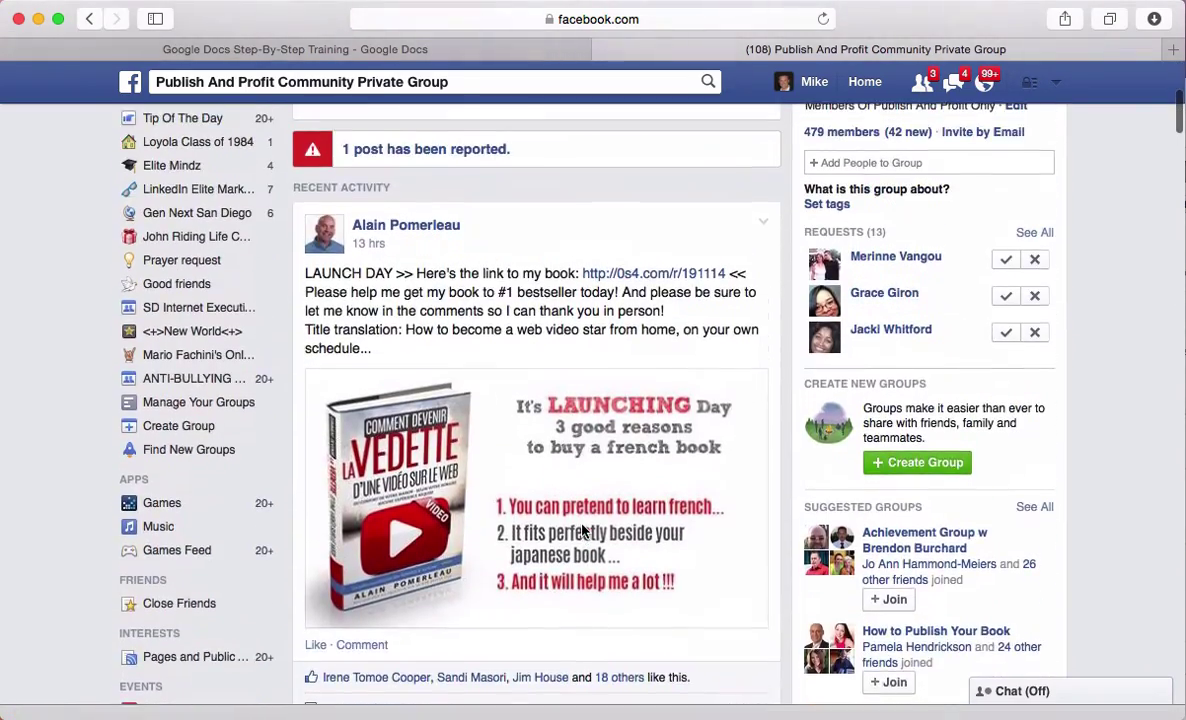
scroll(583, 531, "down", 10)
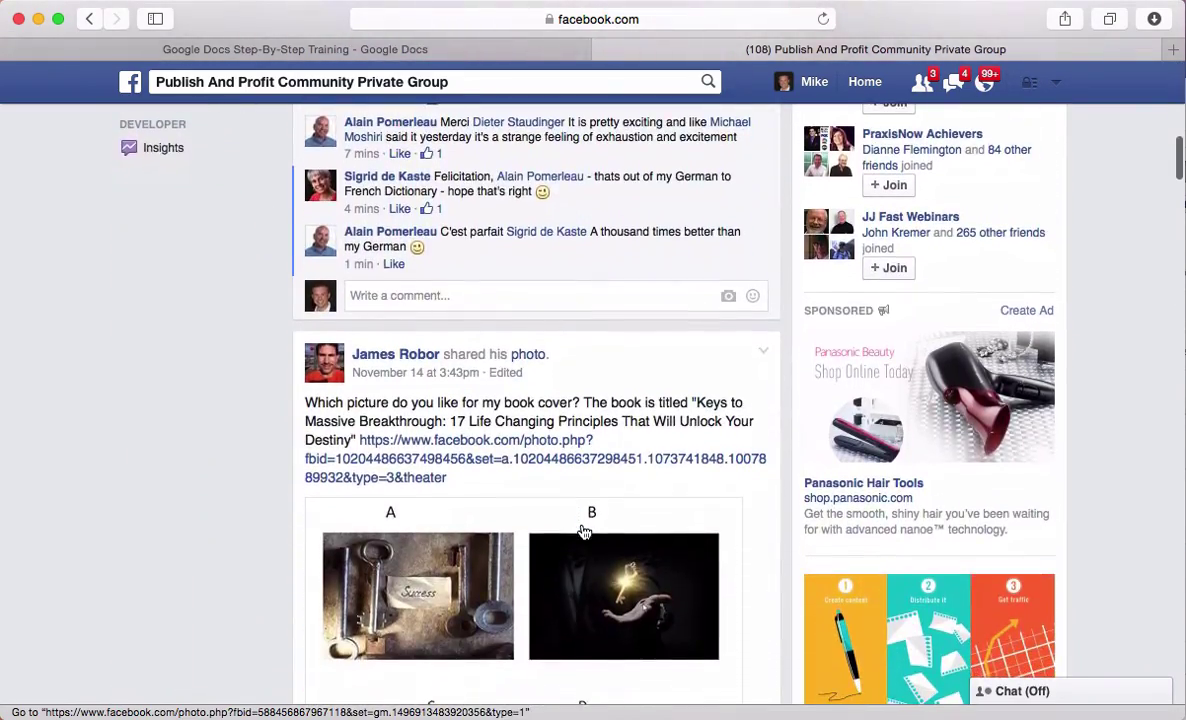
scroll(583, 531, "down", 8)
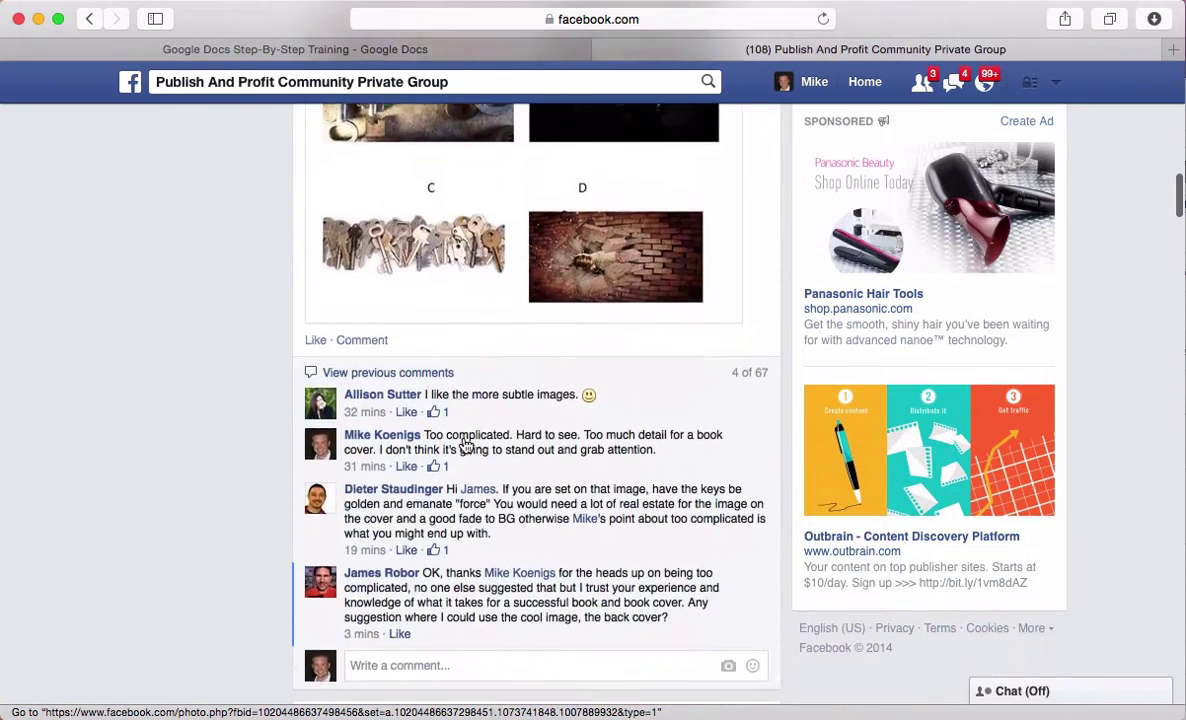
scroll(465, 445, "down", 15)
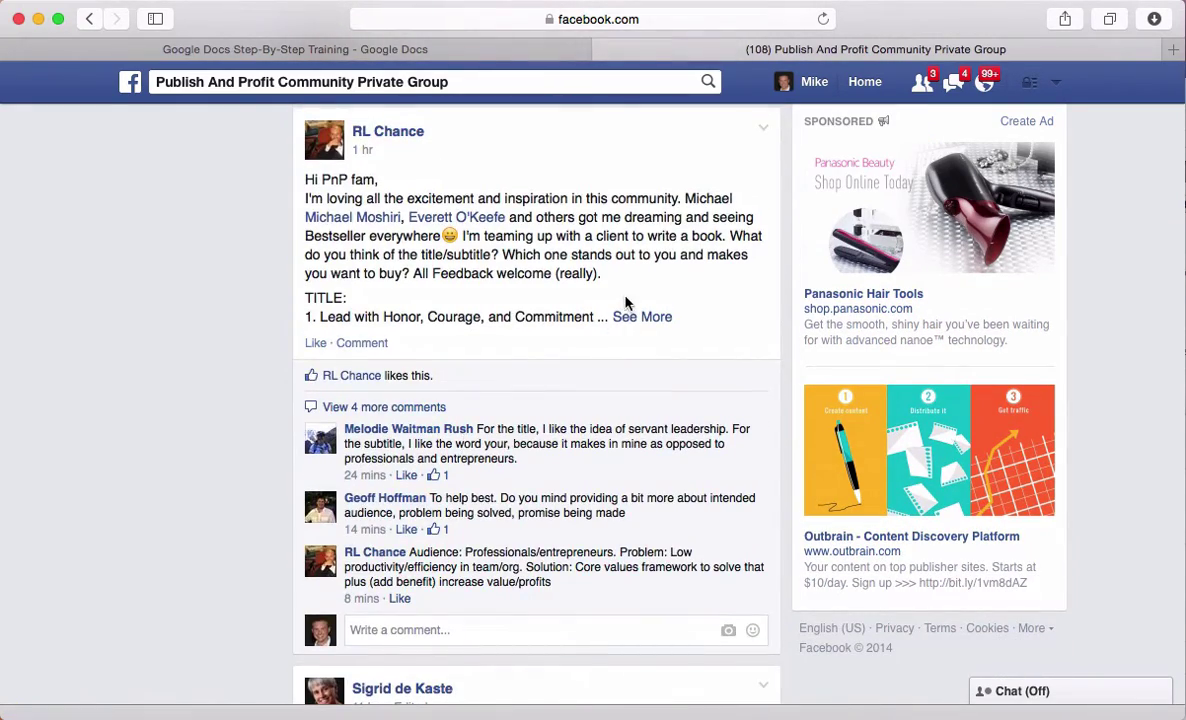
scroll(600, 300, "down", 3)
scroll(607, 343, "down", 8)
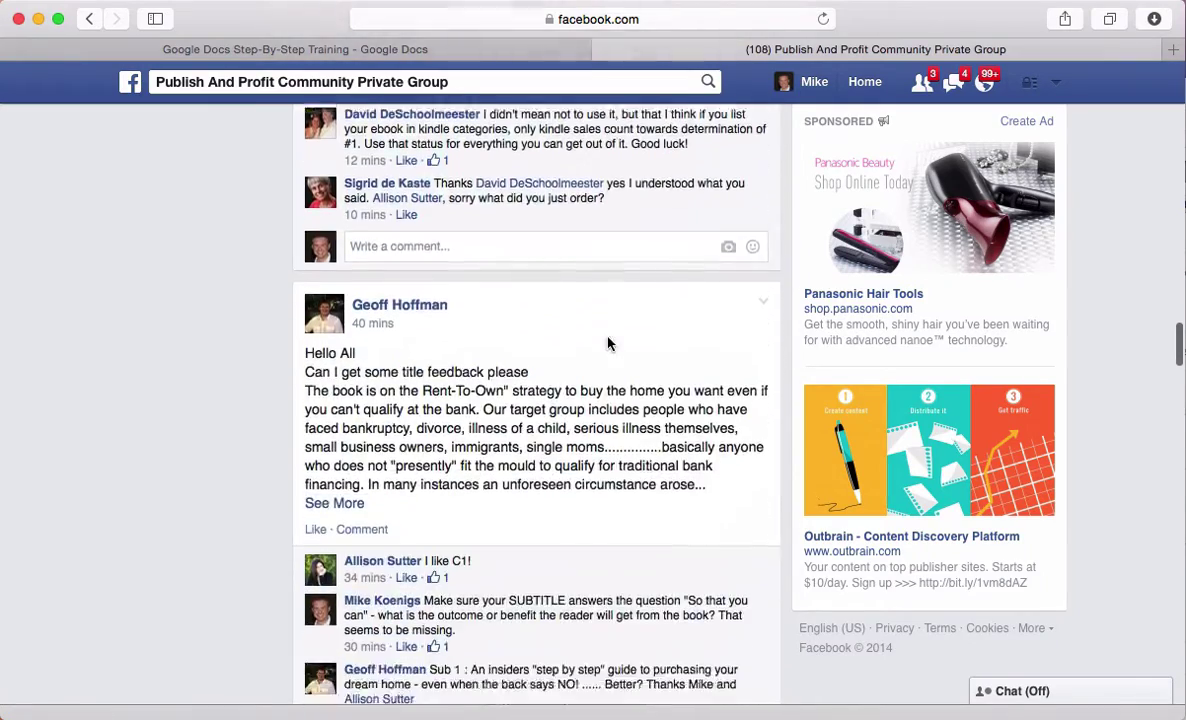
scroll(608, 337, "down", 10)
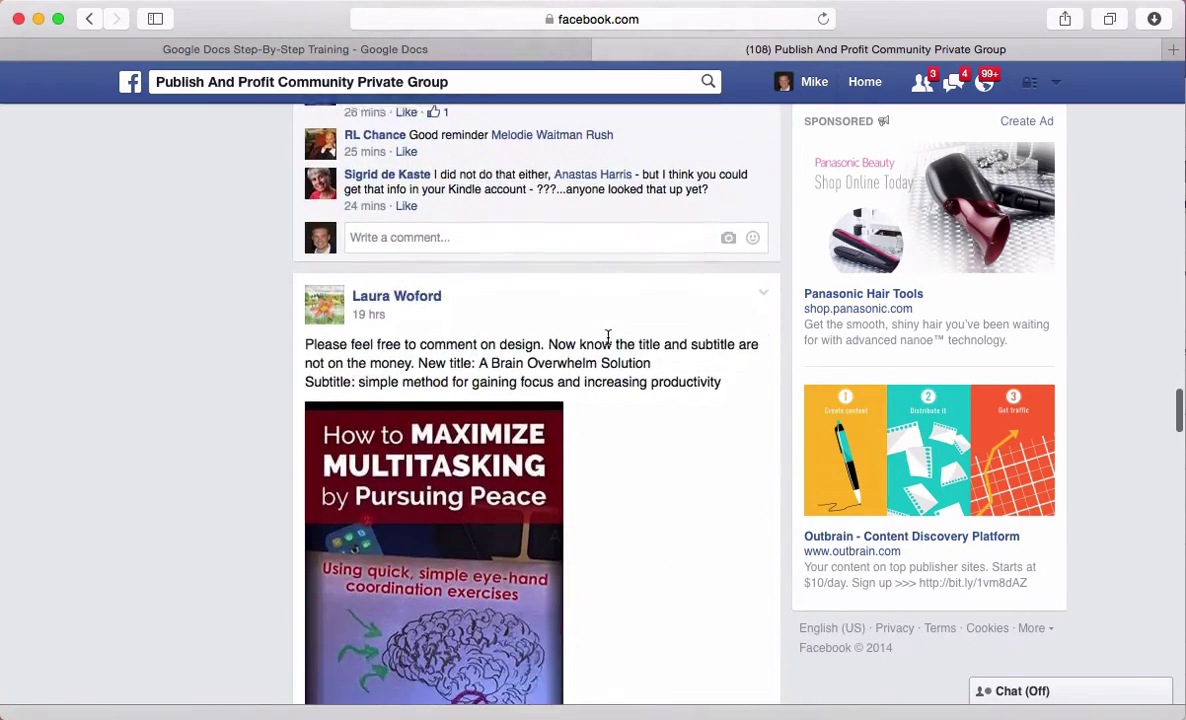
scroll(715, 385, "down", 3)
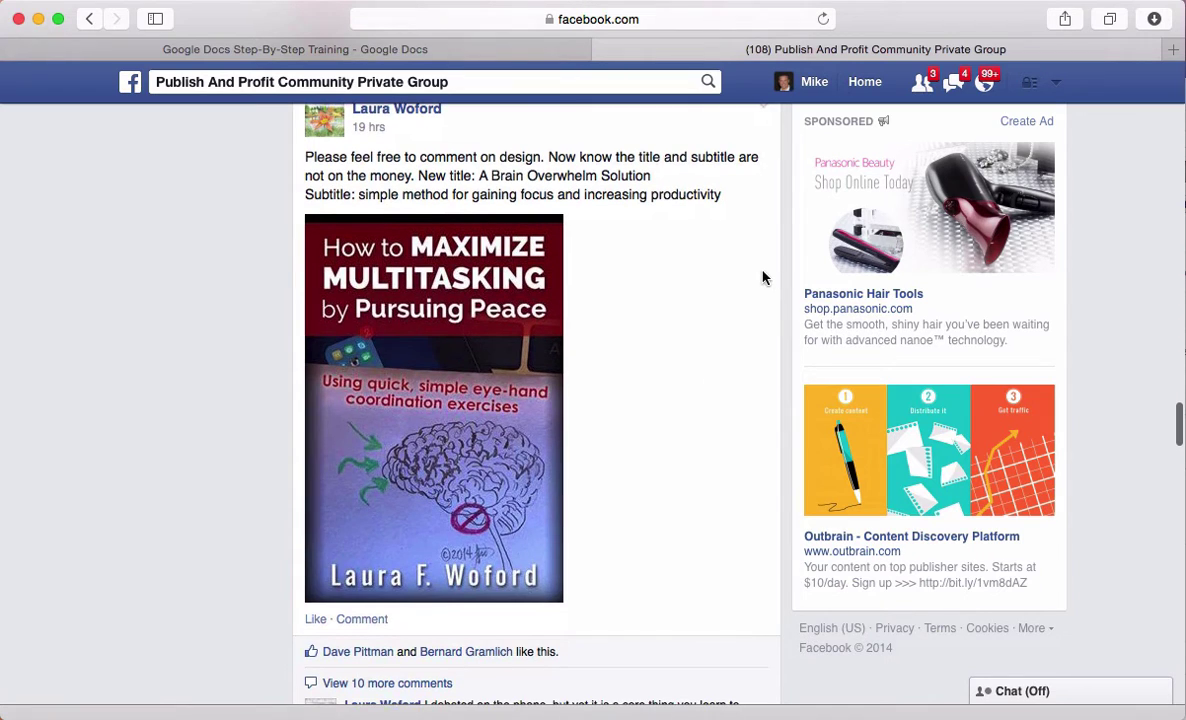
Copy the post's book title and subtitle text
left_click_drag(744, 206, 295, 157)
key("super+c")
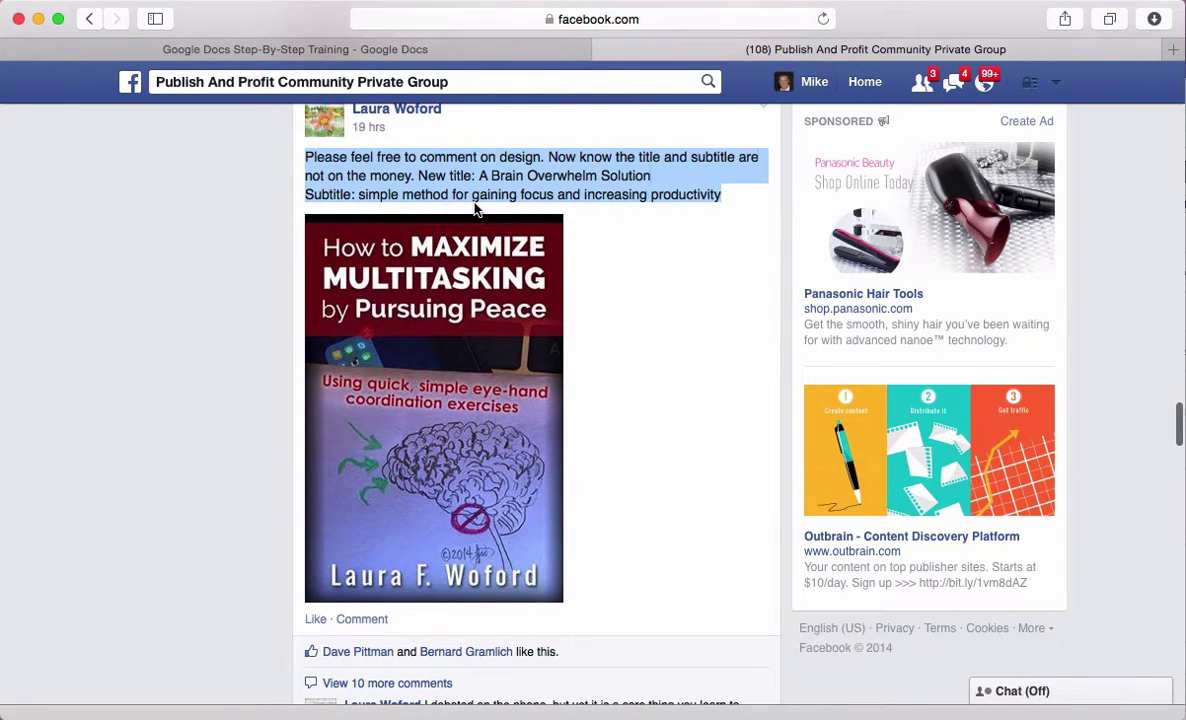
left_click(652, 347)
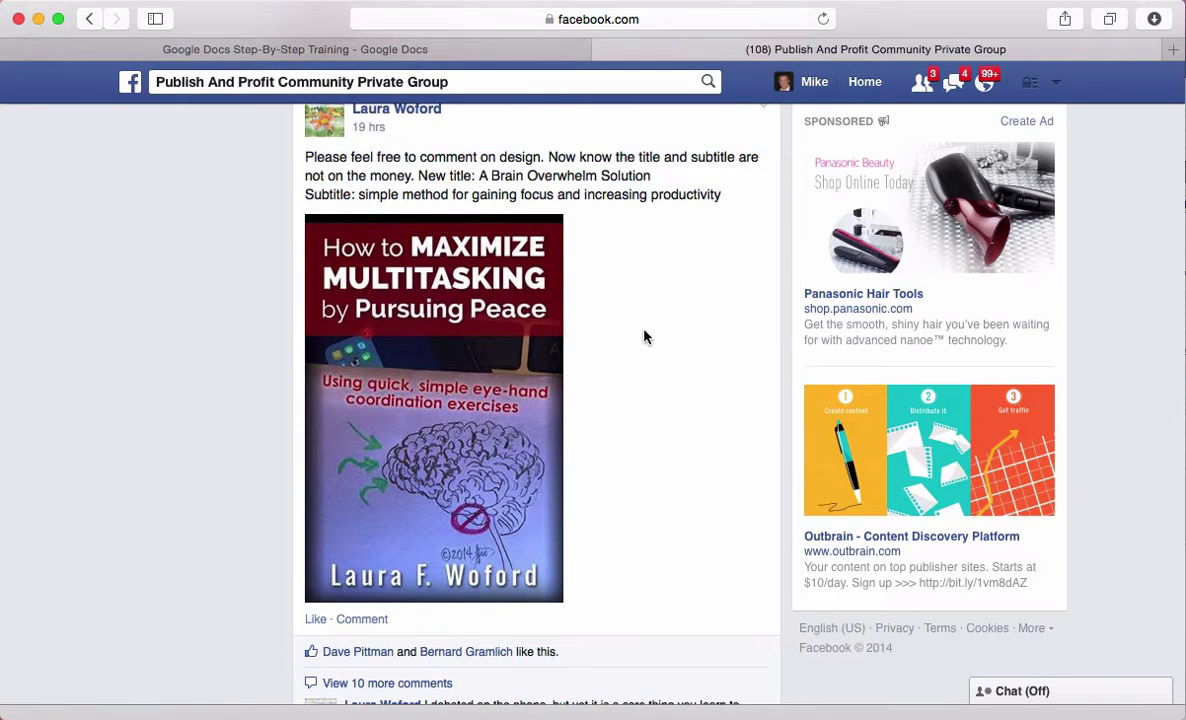
scroll(645, 337, "up", 3)
Paste the copied title and subtitle note into the Heading 1, 2 and 3 body cells
left_click(396, 52)
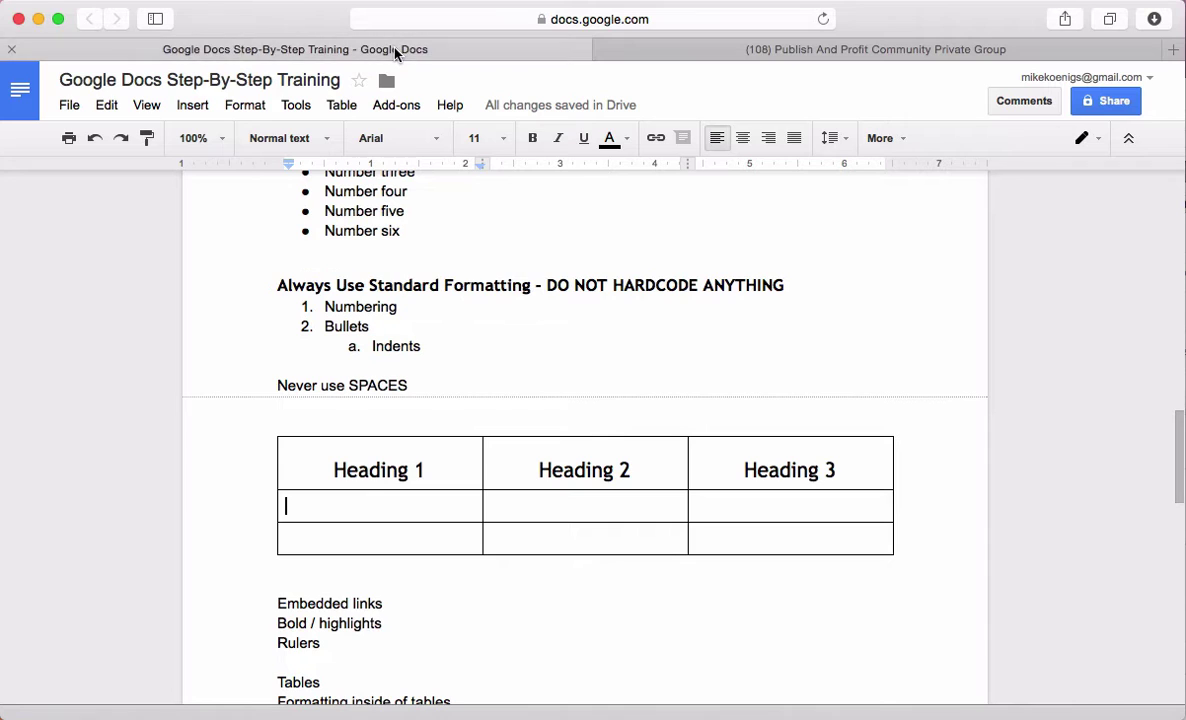
left_click(448, 509)
key("super+v")
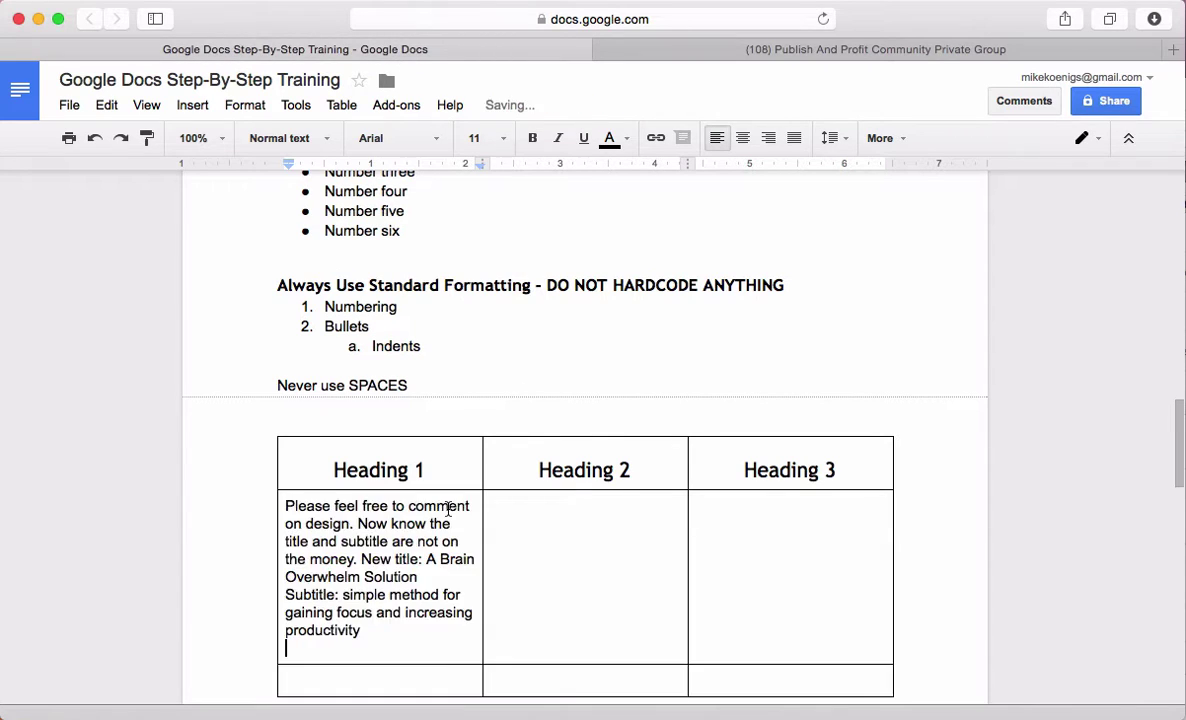
left_click(516, 572)
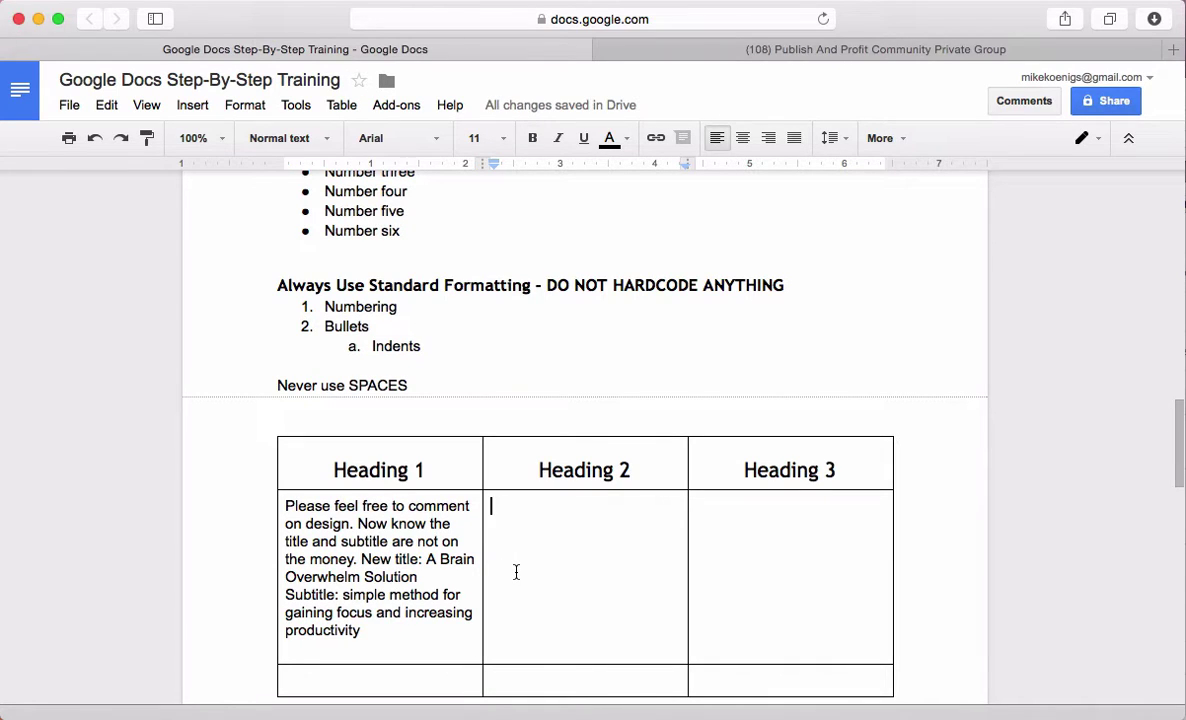
key("super+v")
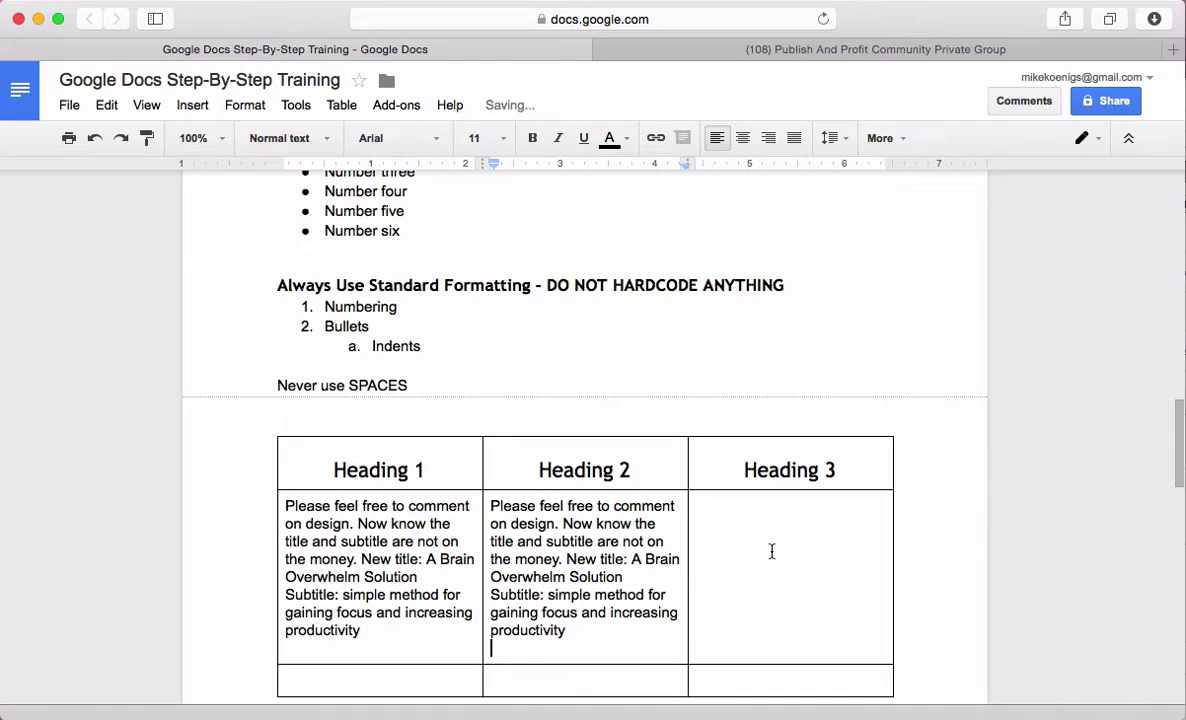
left_click(771, 551)
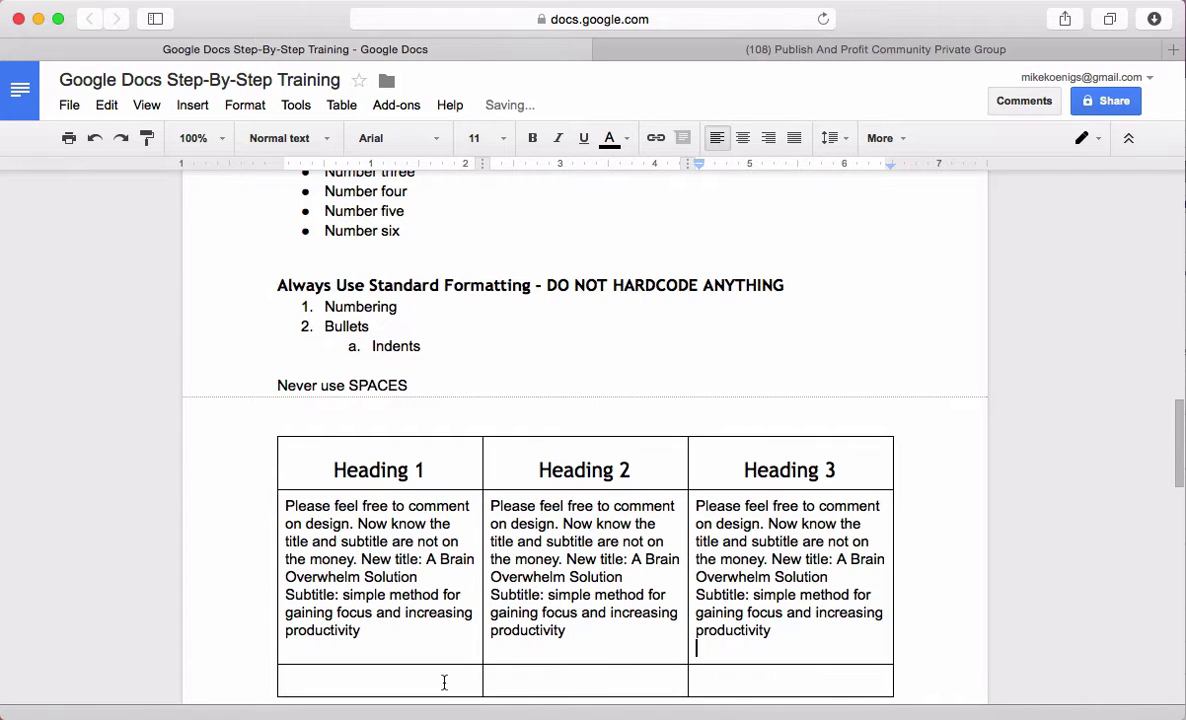
scroll(407, 605, "down", 3)
key("super+v")
Type 'Things' and 'Those' into the bottom row's first two cells
left_click(358, 610)
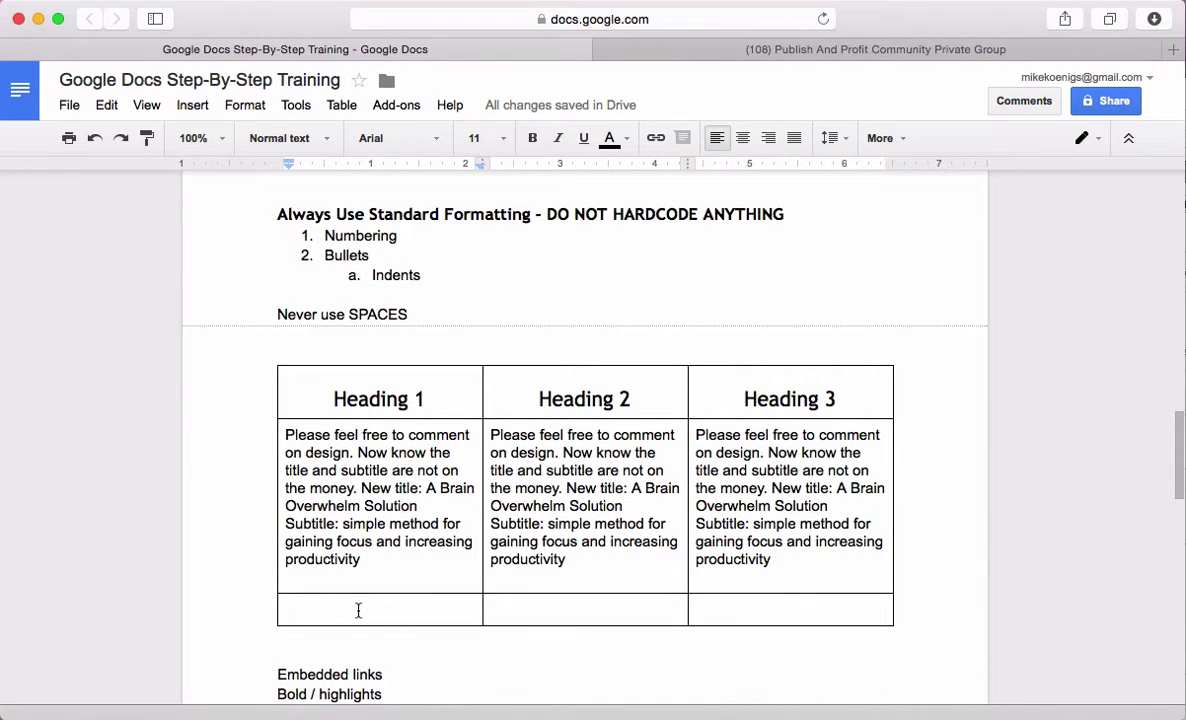
type("Things")
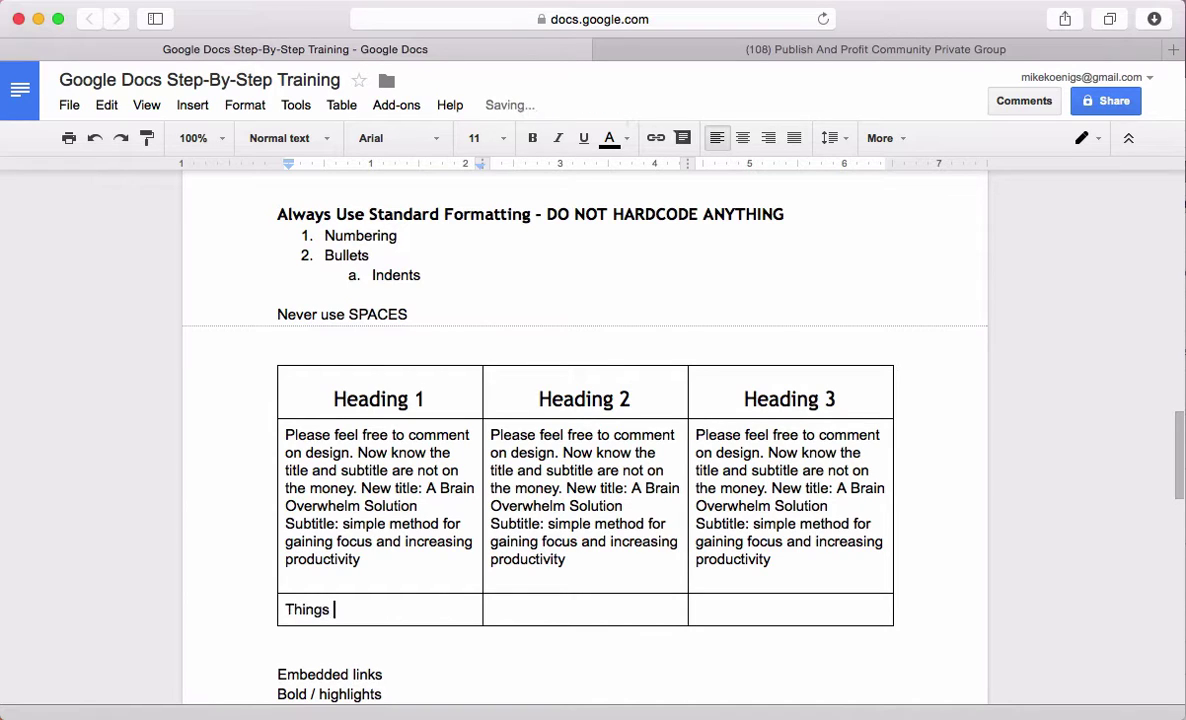
key("Tab")
type("Those")
key("Tab")
Type 'These' in the last bottom cell and apply Bulleted list to the Heading 1 cell note
type("These")
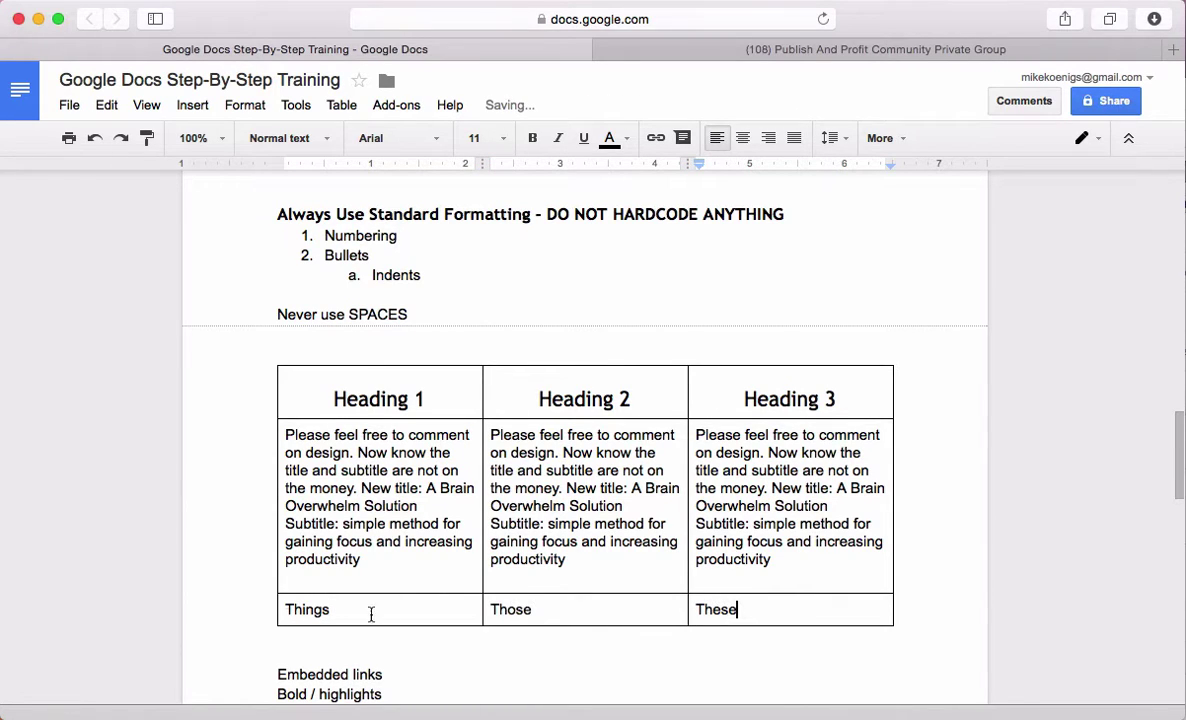
left_click_drag(365, 561, 285, 437)
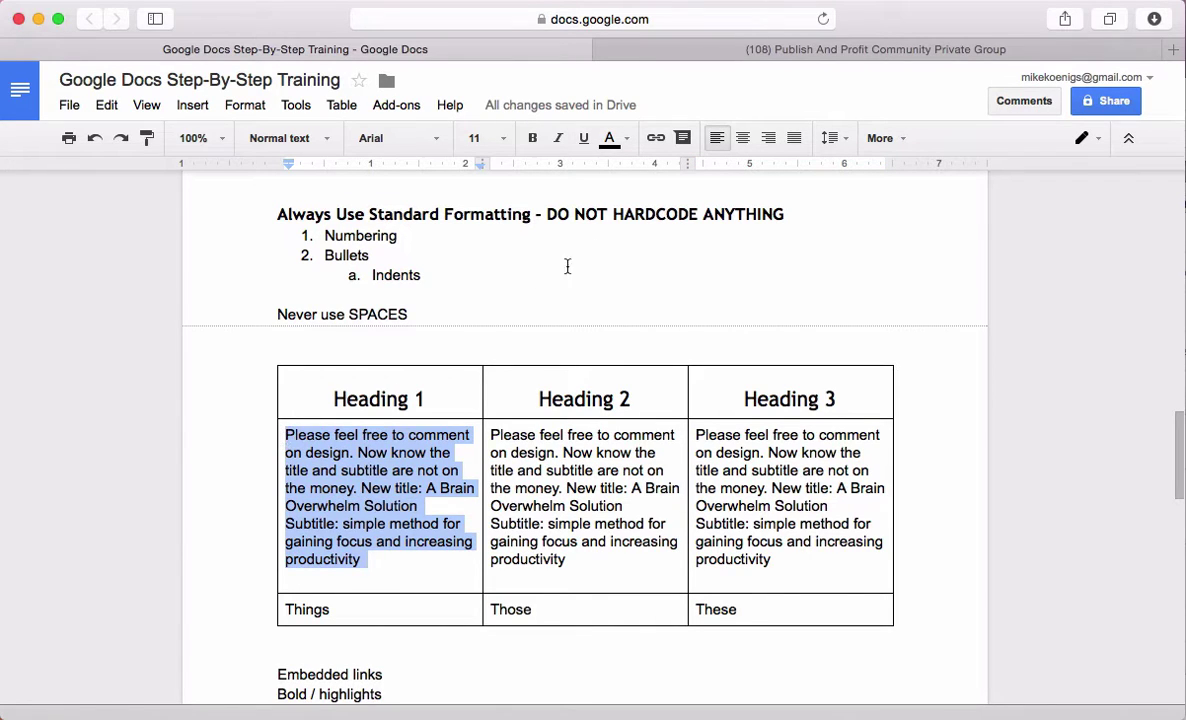
left_click(903, 146)
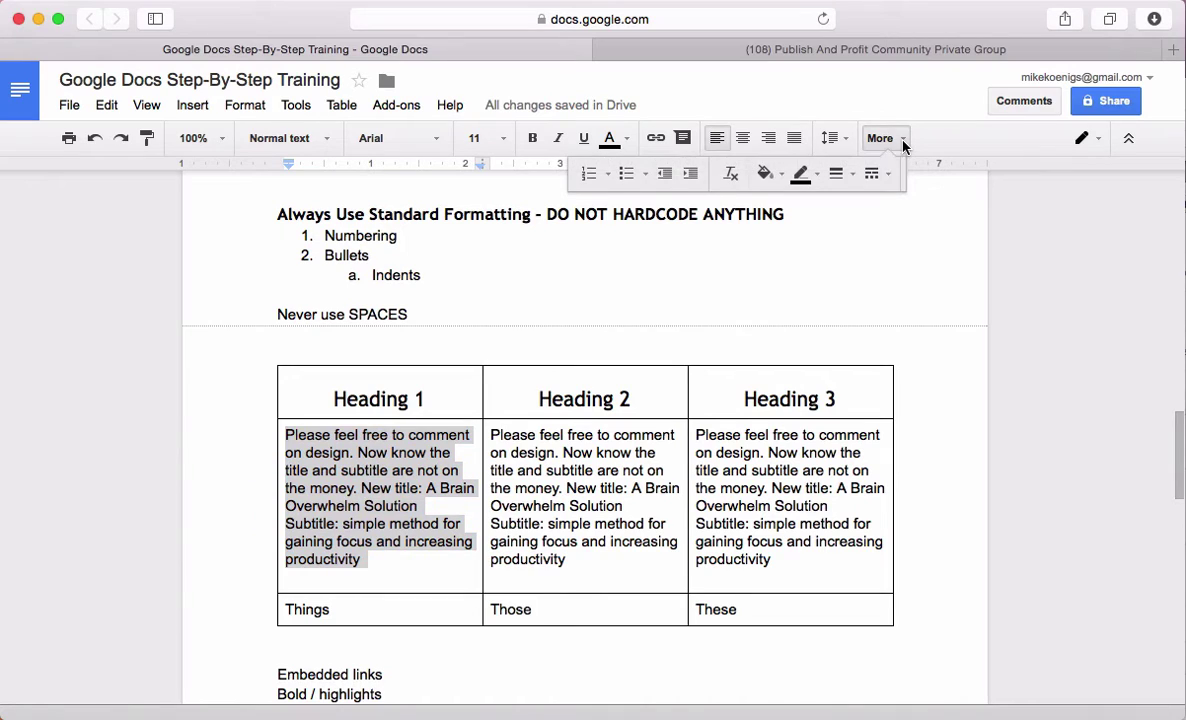
left_click(625, 175)
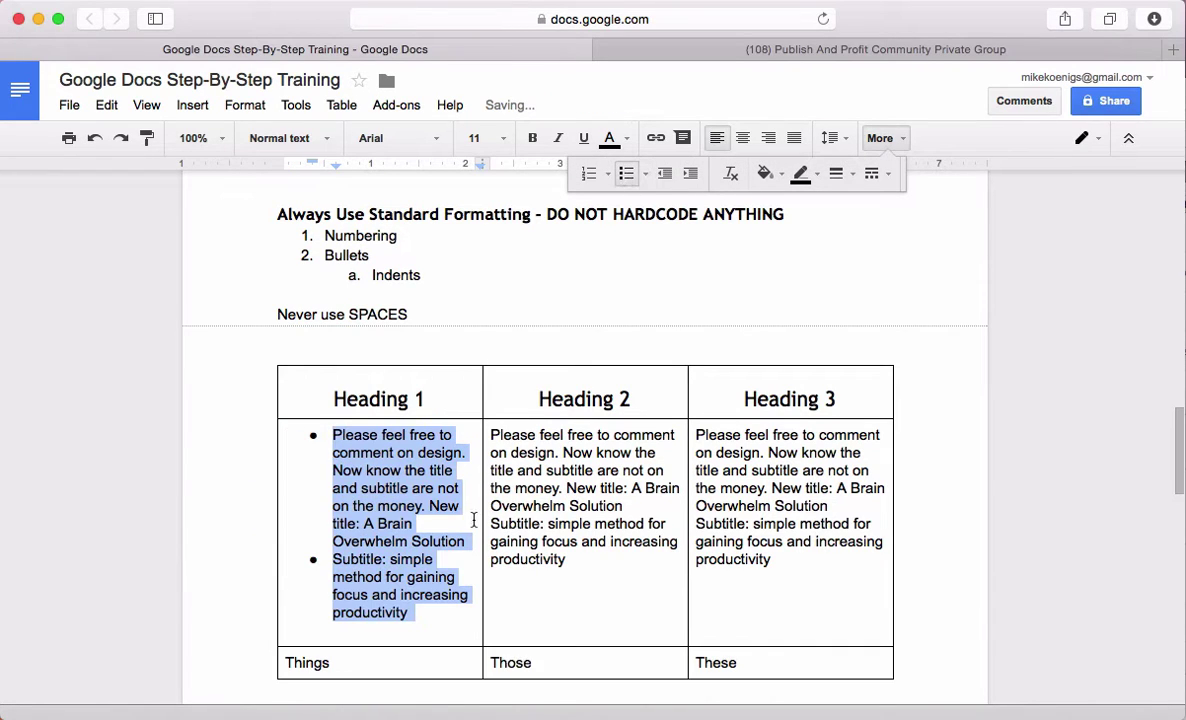
left_click(416, 523)
Add a line break after 'Overwhelm Solution' so a blank line precedes the subtitle
left_click(334, 560)
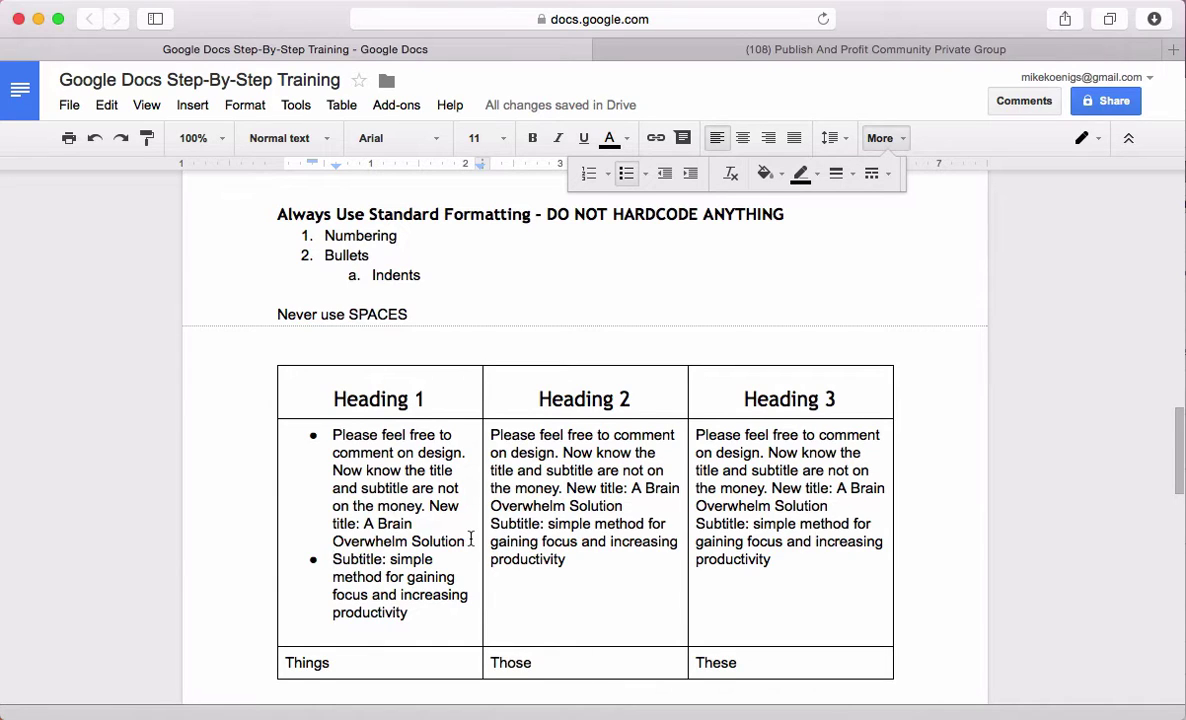
left_click(470, 541)
key("shift+Return")
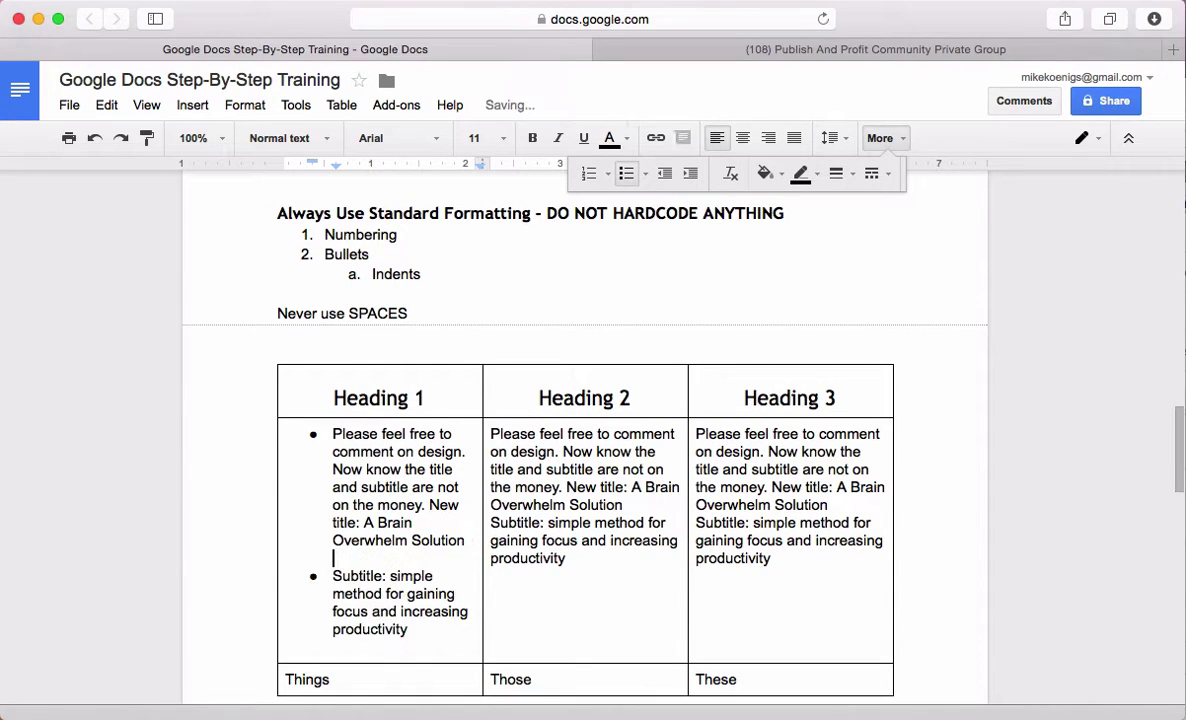
Drag the note's left indent on the ruler past the cell's left edge
left_click_drag(434, 636, 289, 437)
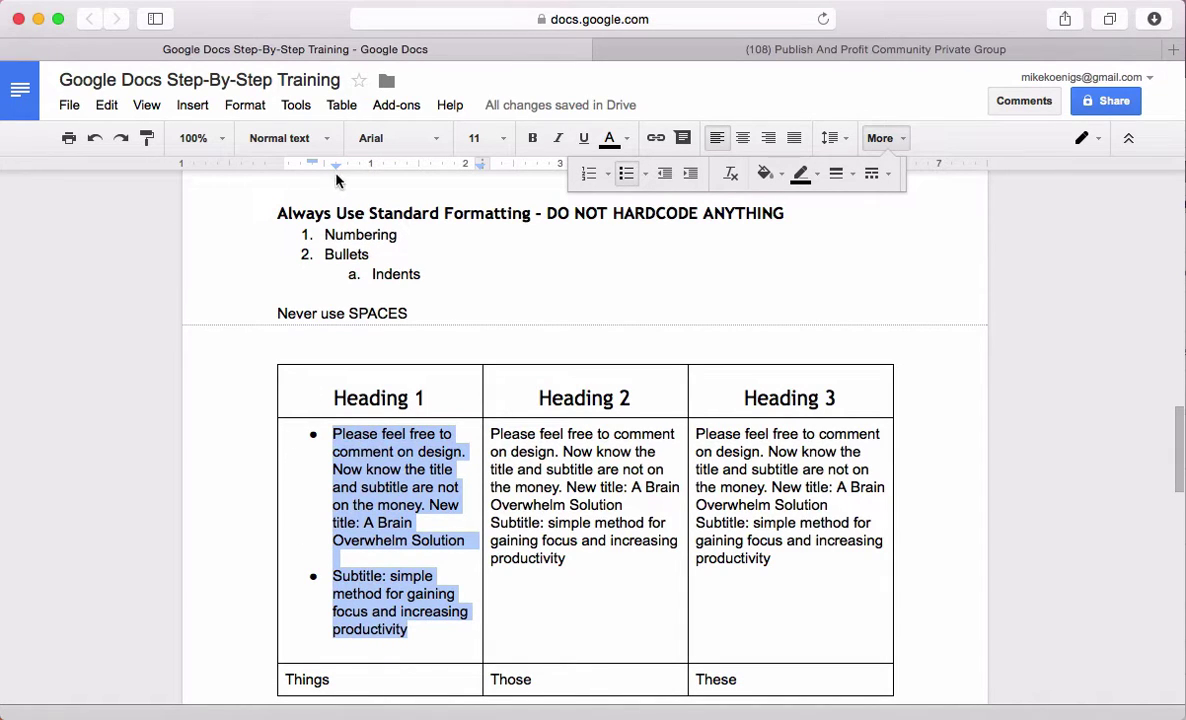
left_click_drag(336, 172, 248, 170)
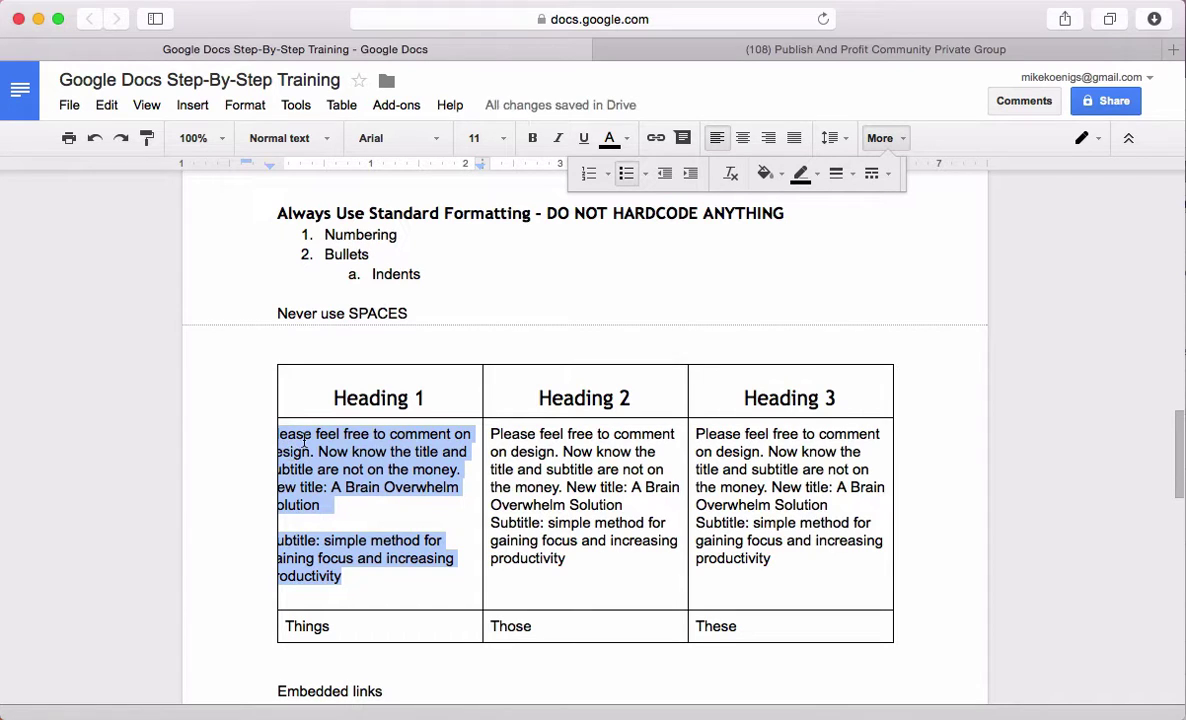
left_click(318, 540)
left_click(318, 473)
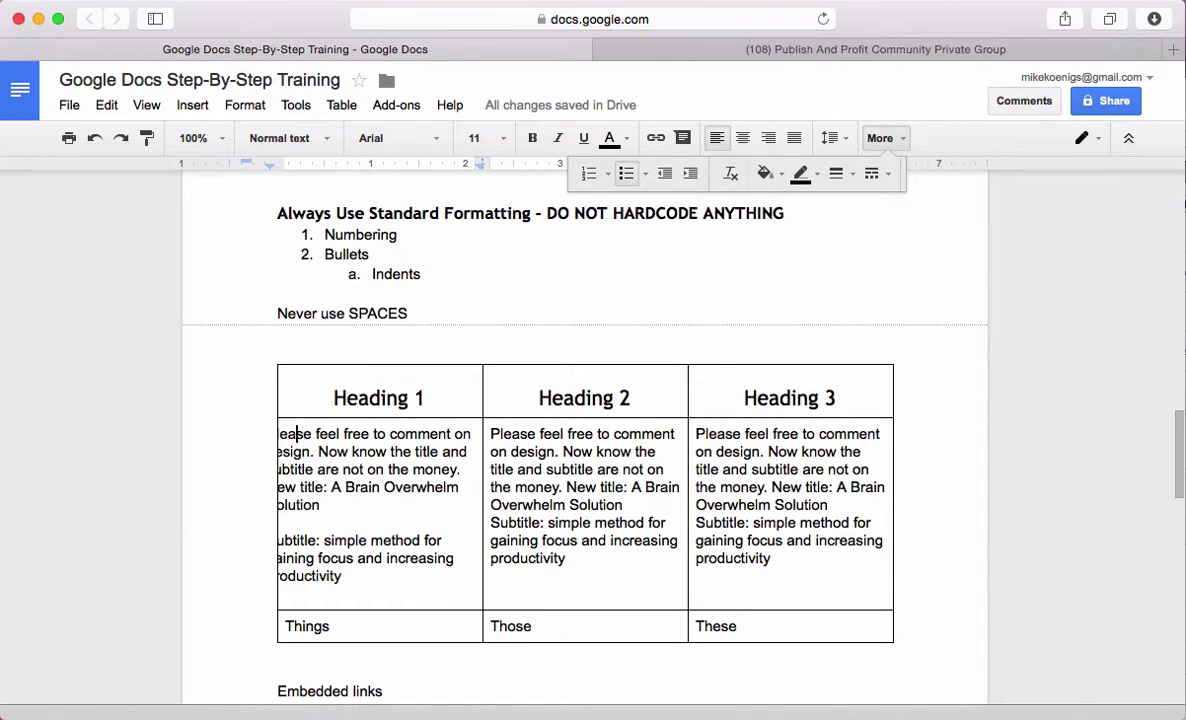
Re-indent the Heading 1 column's text using the ruler's left-indent marker
left_click(836, 398)
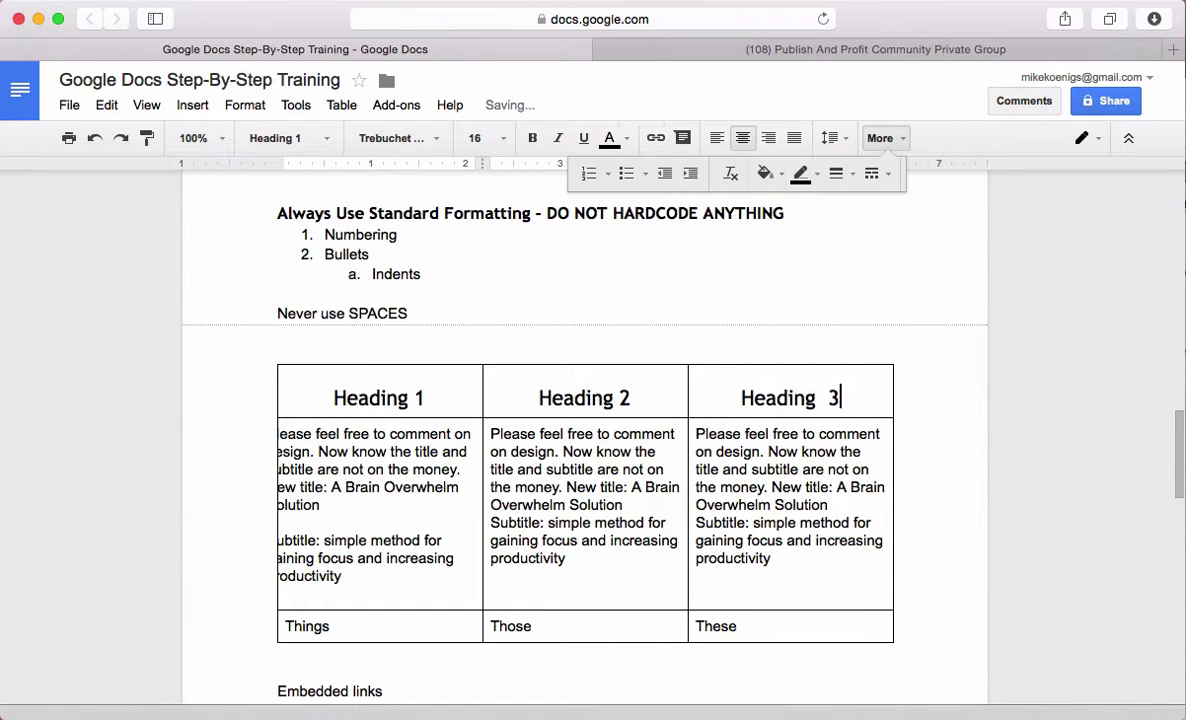
key("Right")
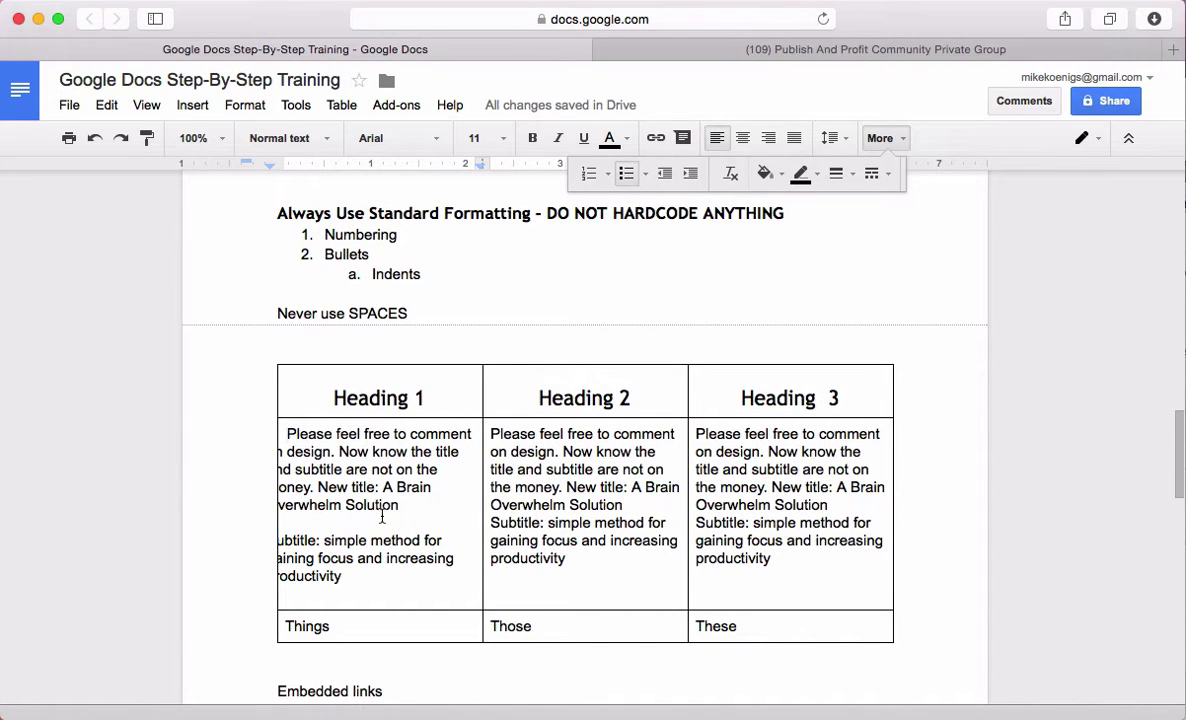
left_click_drag(347, 397, 384, 517)
left_click_drag(342, 578, 269, 426)
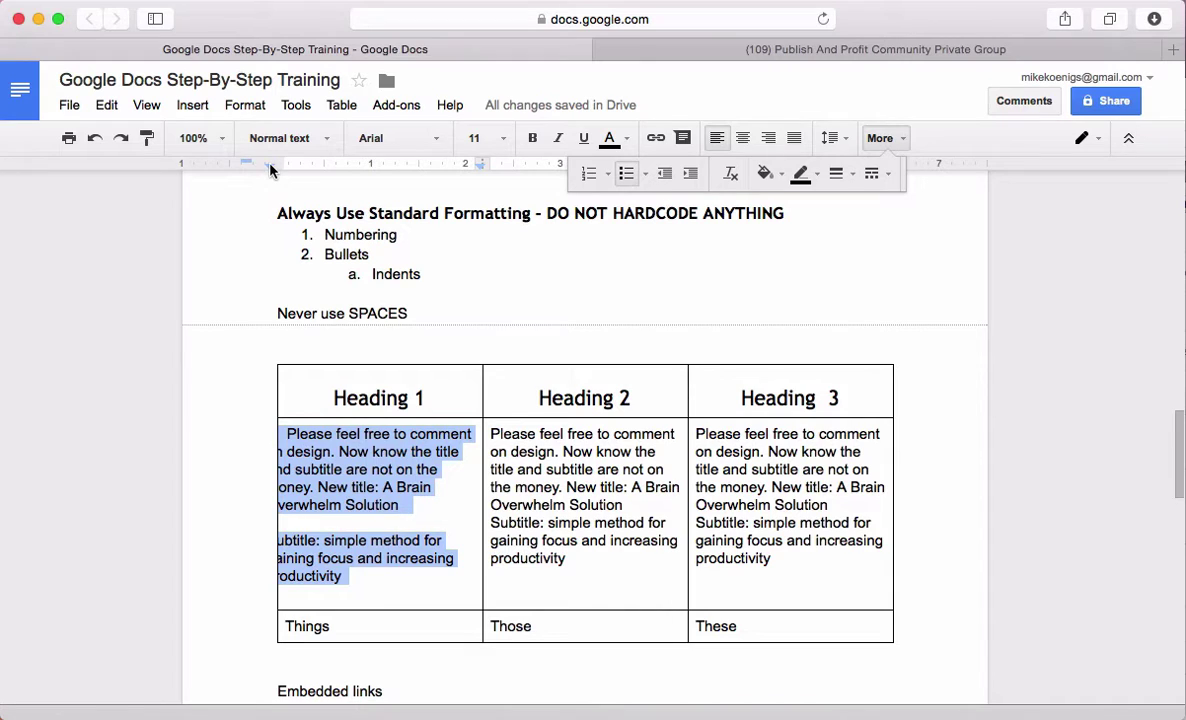
left_click_drag(269, 168, 307, 173)
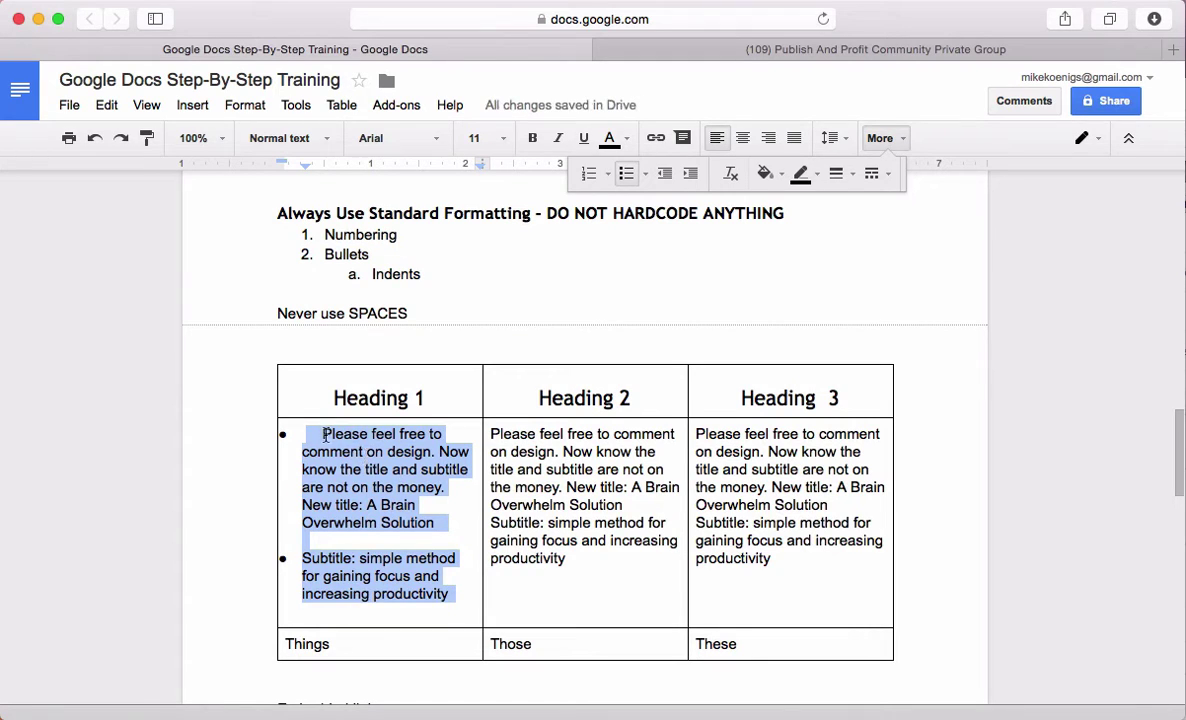
left_click_drag(326, 378, 349, 637)
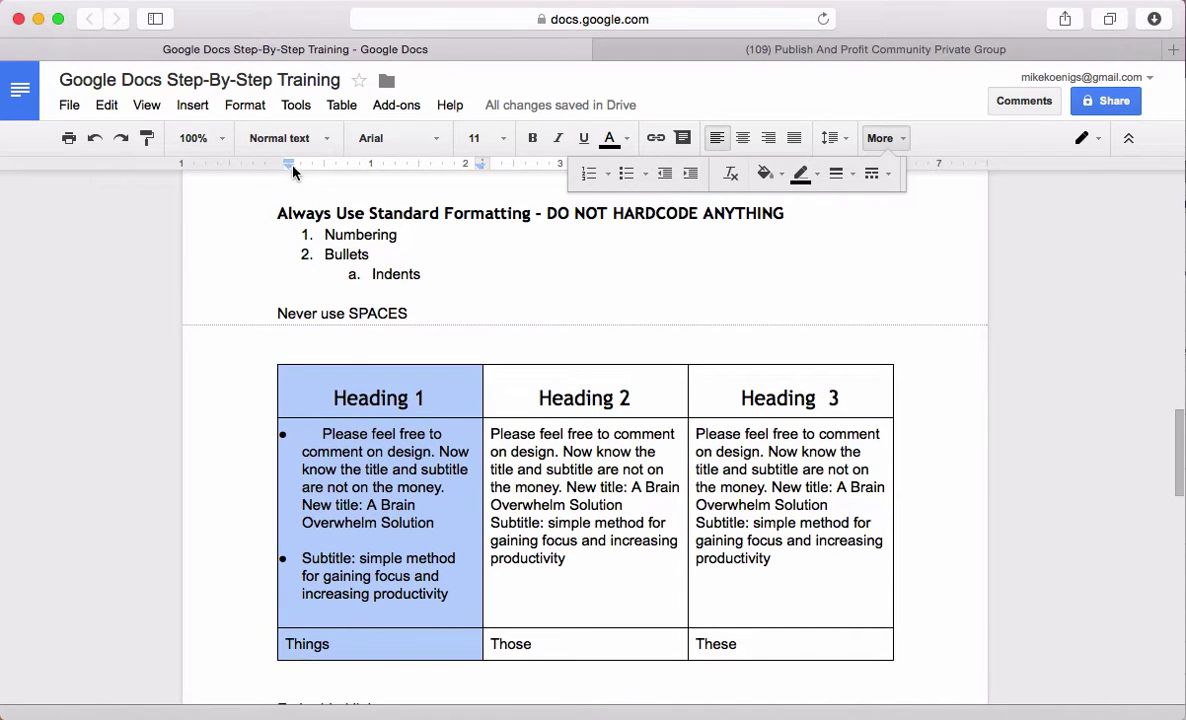
mouse_move(290, 168)
left_mouse_down()
mouse_move(318, 168)
mouse_move(282, 170)
left_mouse_up()
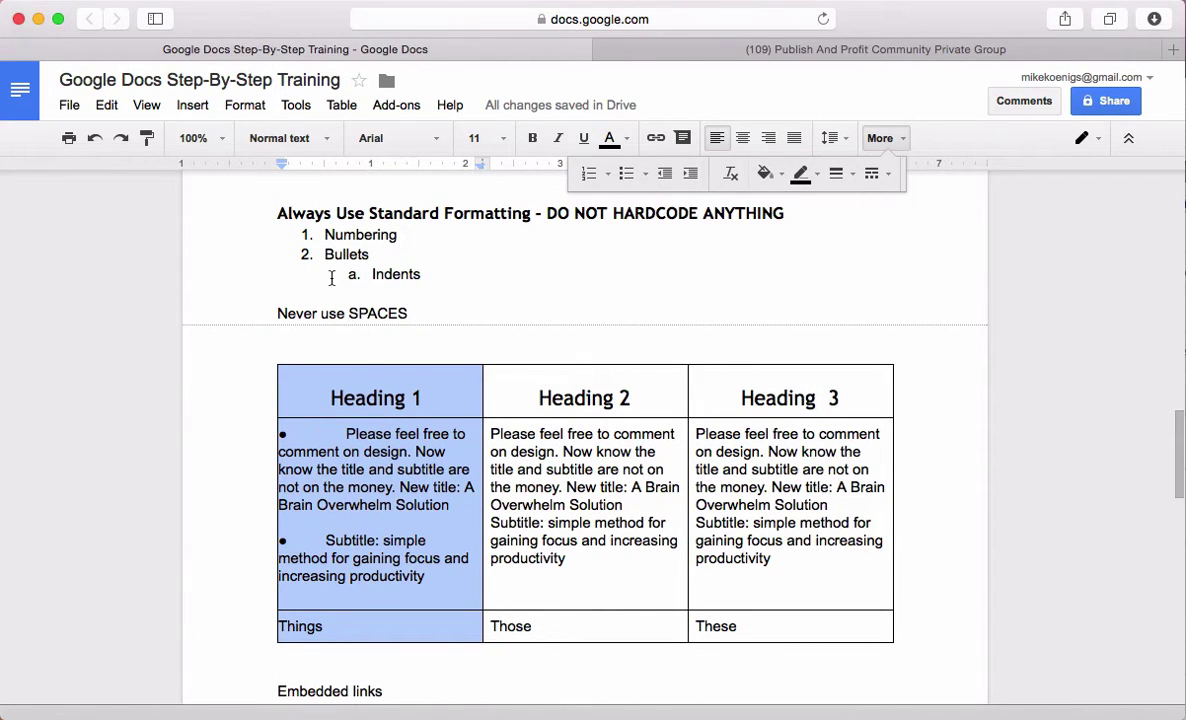
Fine-tune the Heading 1 column's left indent so bullet text lines up
left_click(366, 504)
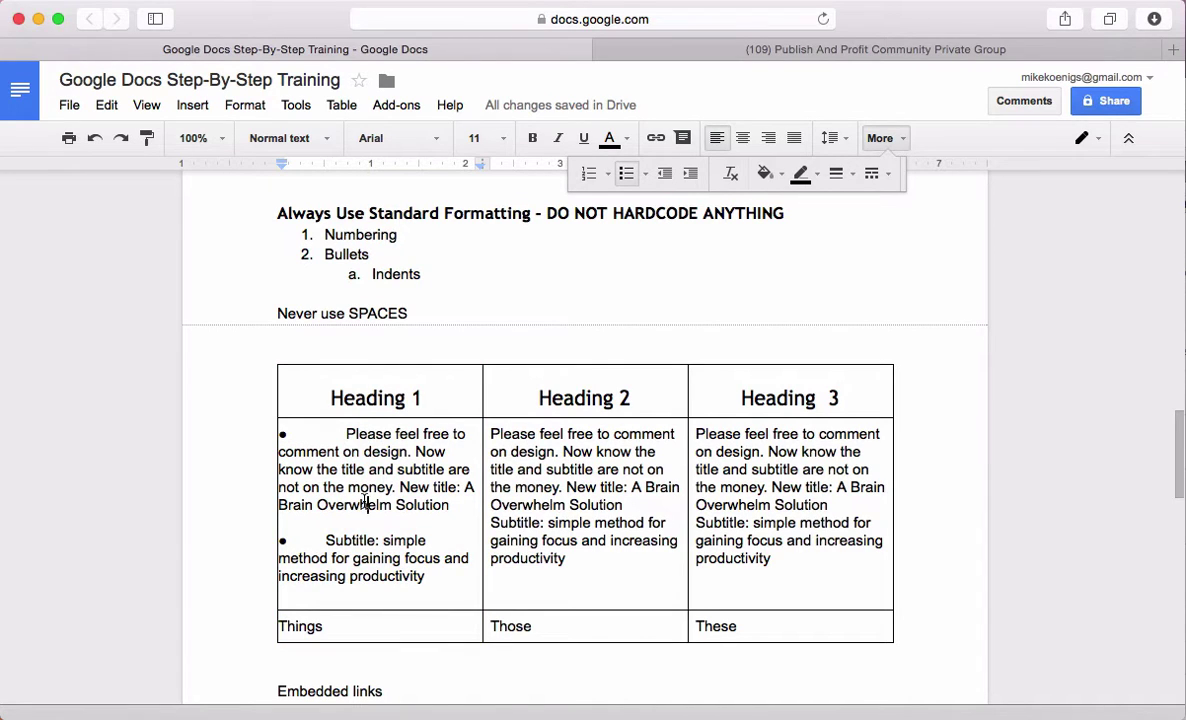
left_click_drag(328, 392, 405, 608)
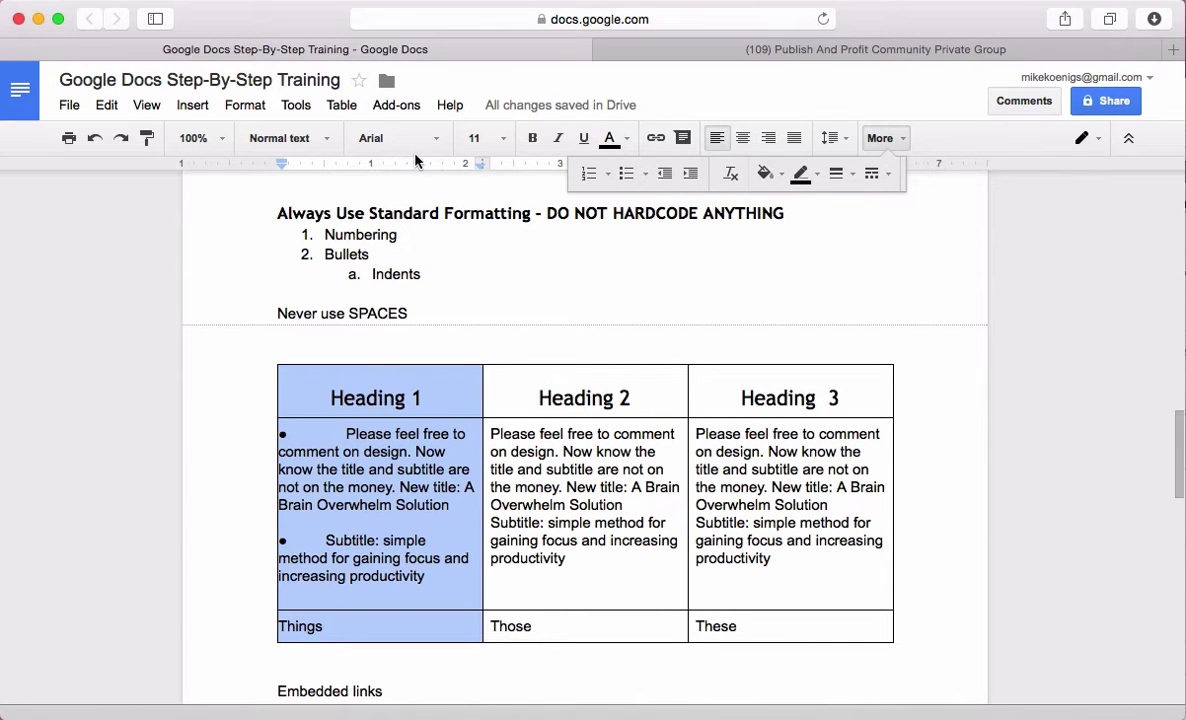
left_click_drag(282, 167, 305, 172)
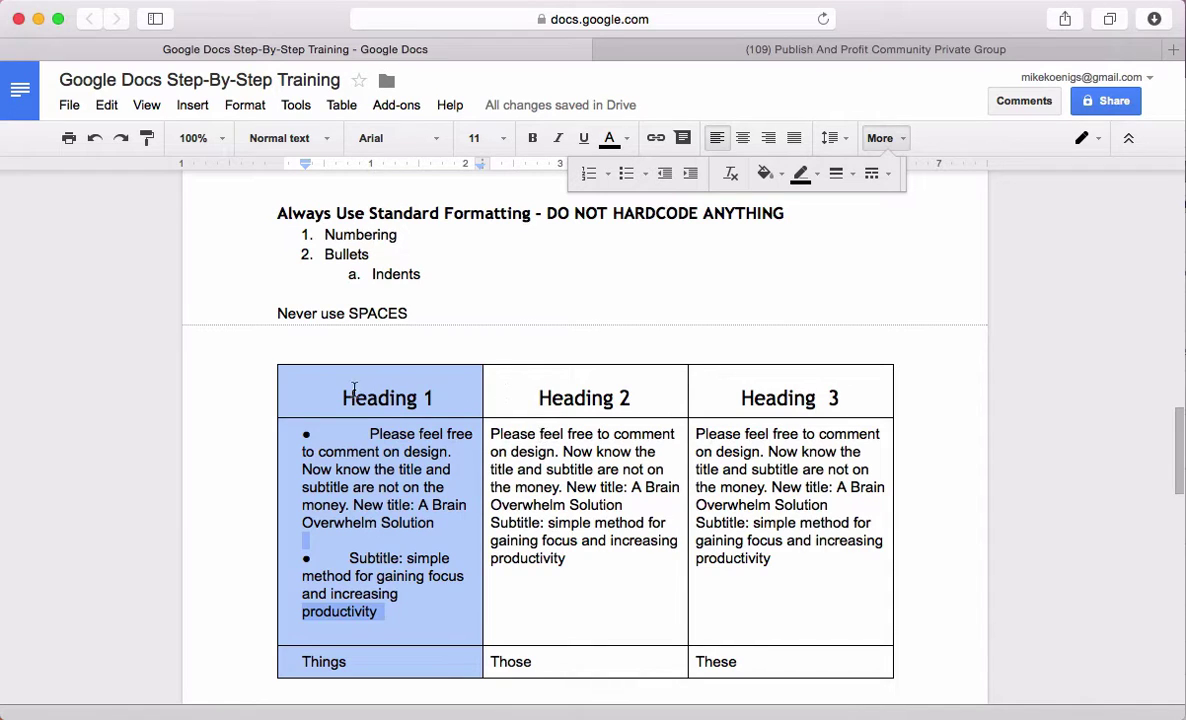
left_click_drag(330, 382, 354, 661)
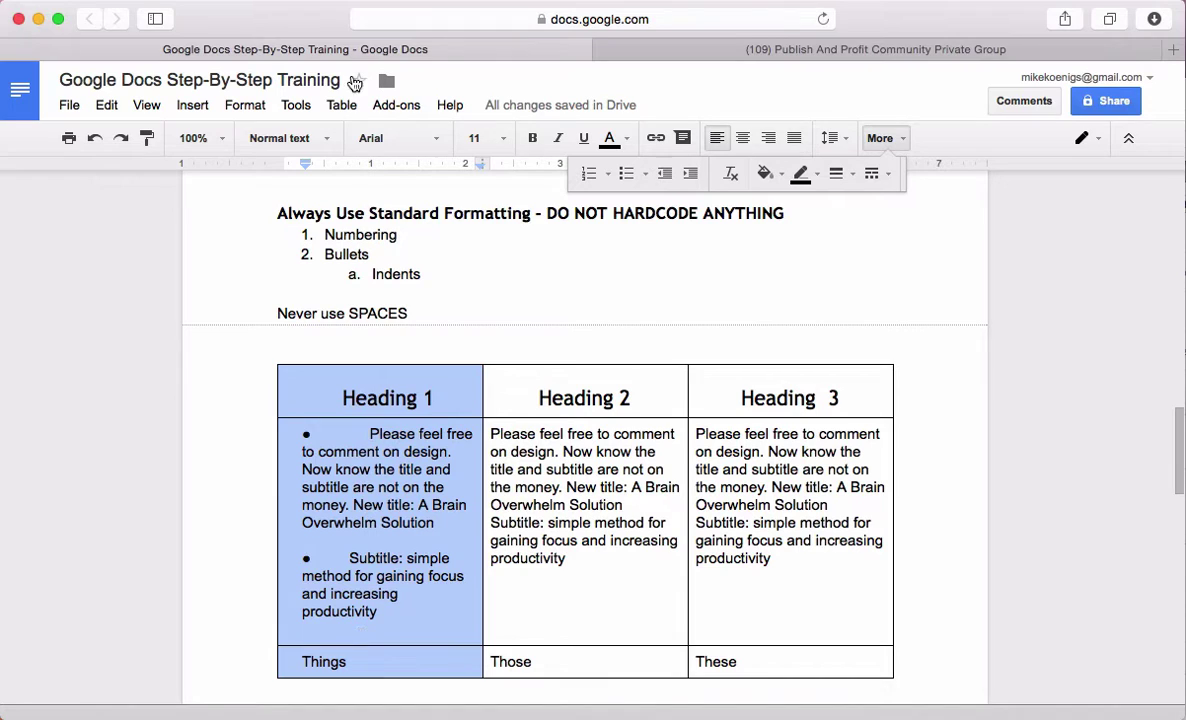
left_click(305, 165)
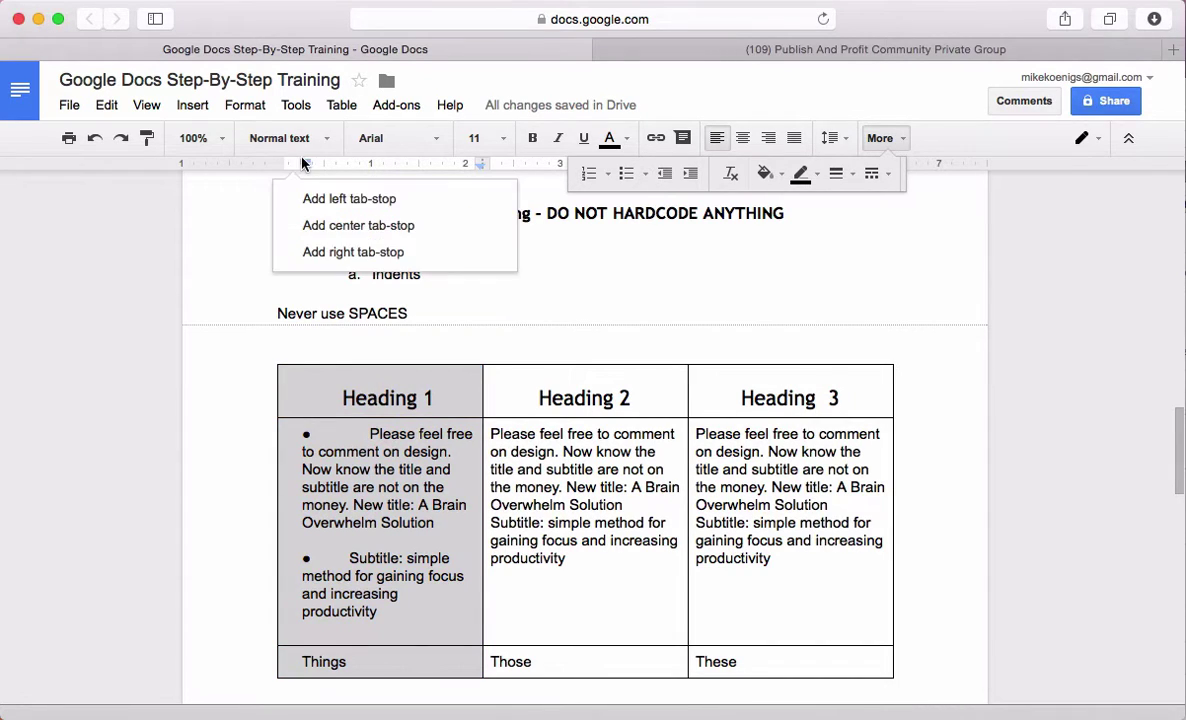
mouse_move(305, 165)
left_mouse_down()
mouse_move(287, 165)
mouse_move(298, 172)
left_mouse_up()
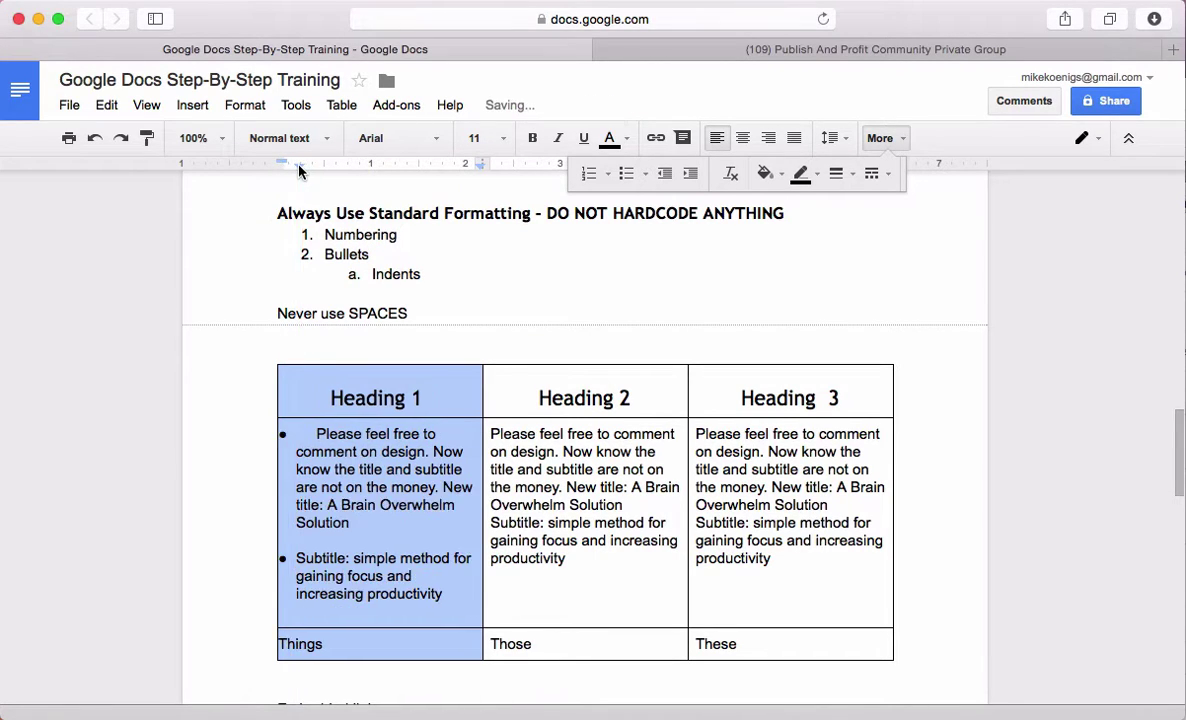
Delete the extra space before 'Please'
left_click(316, 433)
left_click_drag(316, 433, 296, 432)
left_click(310, 432)
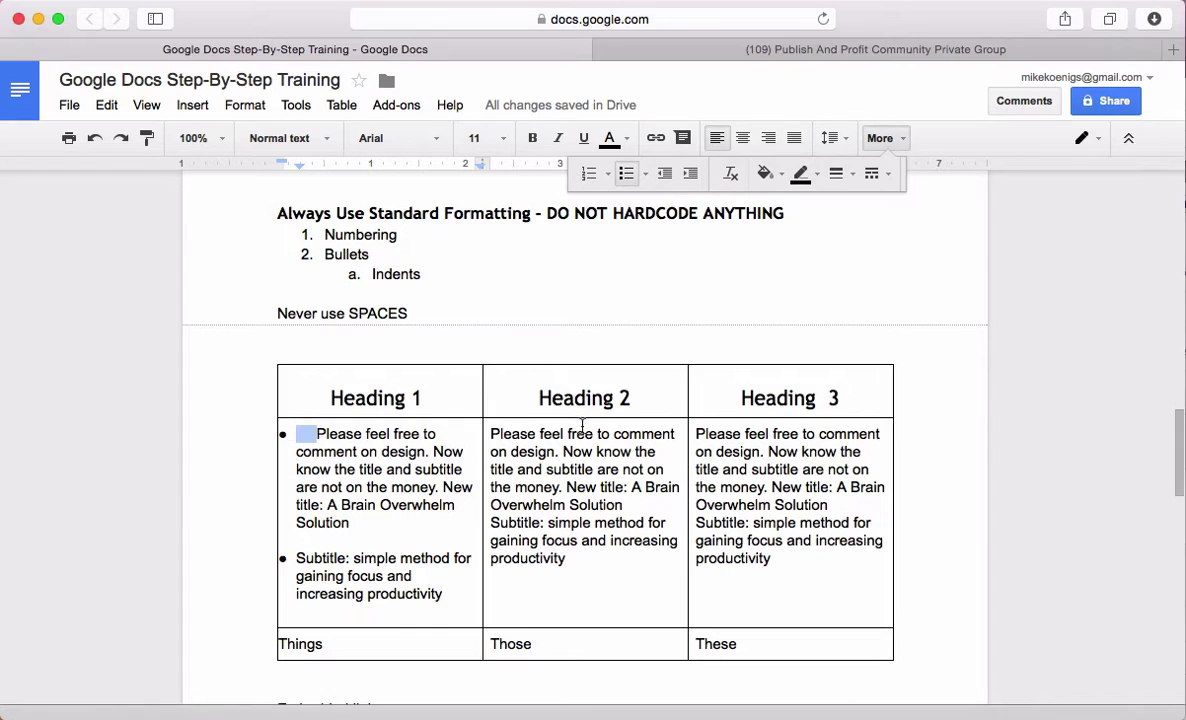
key("BackSpace")
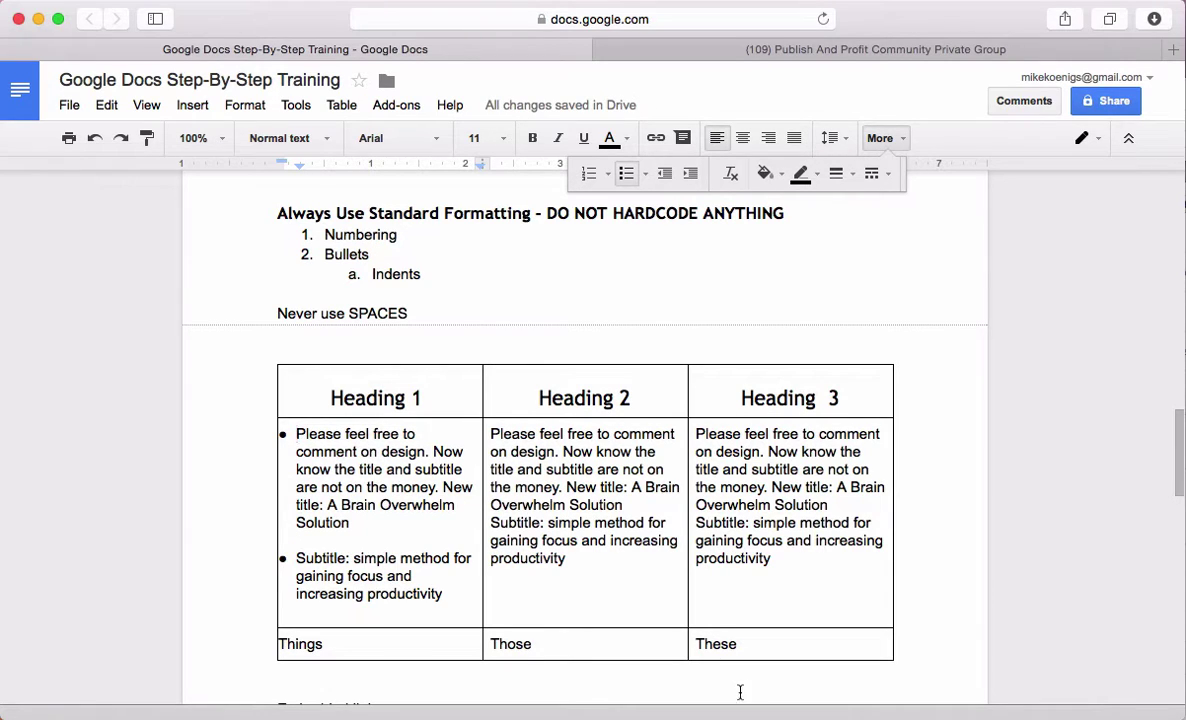
Make 'Never use SPACES' bold, yellow-highlighted and 36 pt
left_click(572, 582)
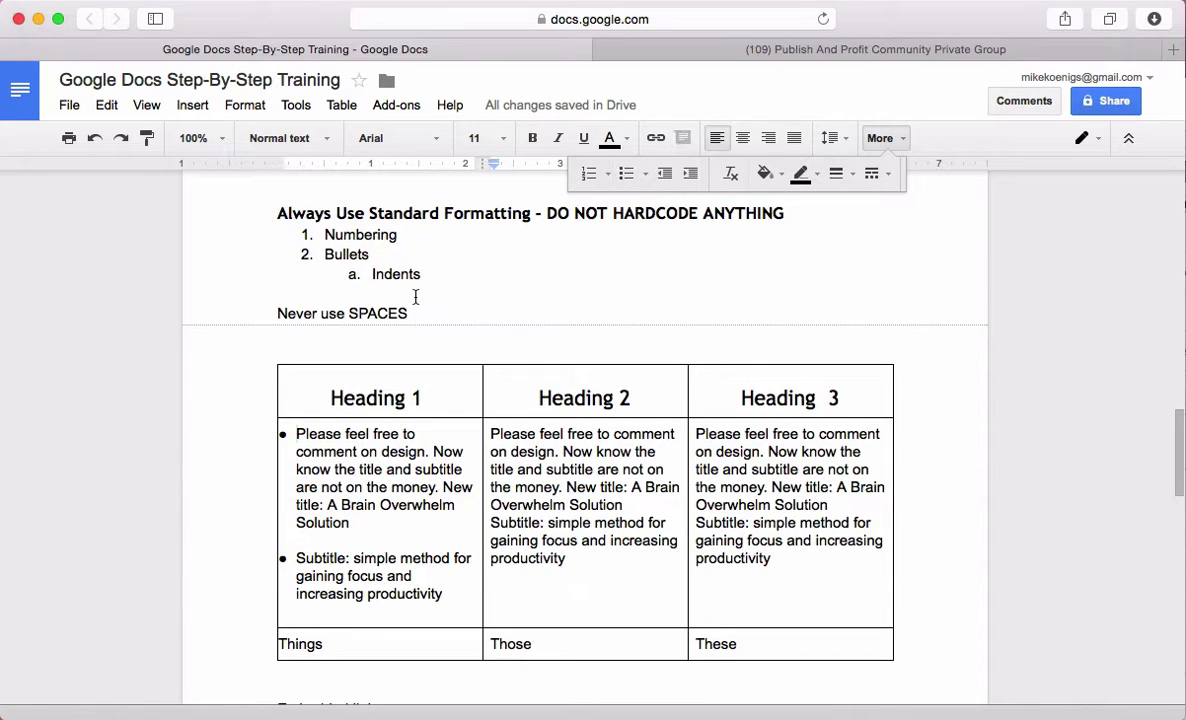
left_click_drag(434, 313, 262, 313)
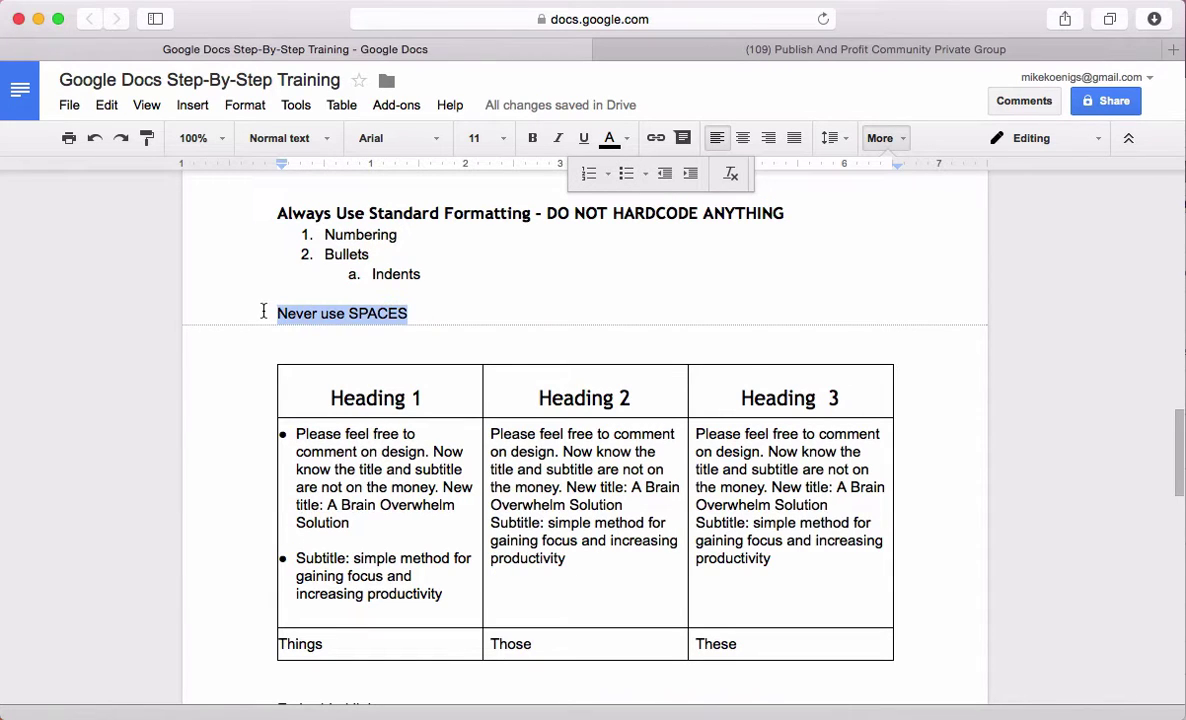
left_click(626, 138)
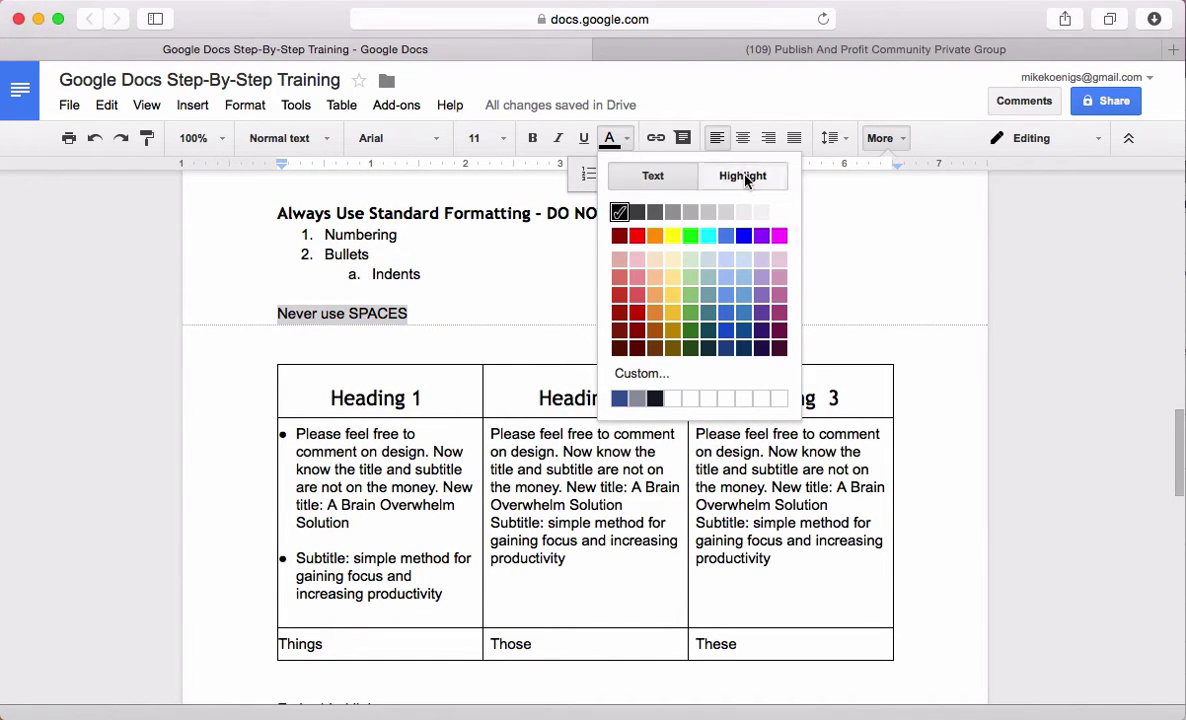
left_click(745, 176)
left_click(674, 257)
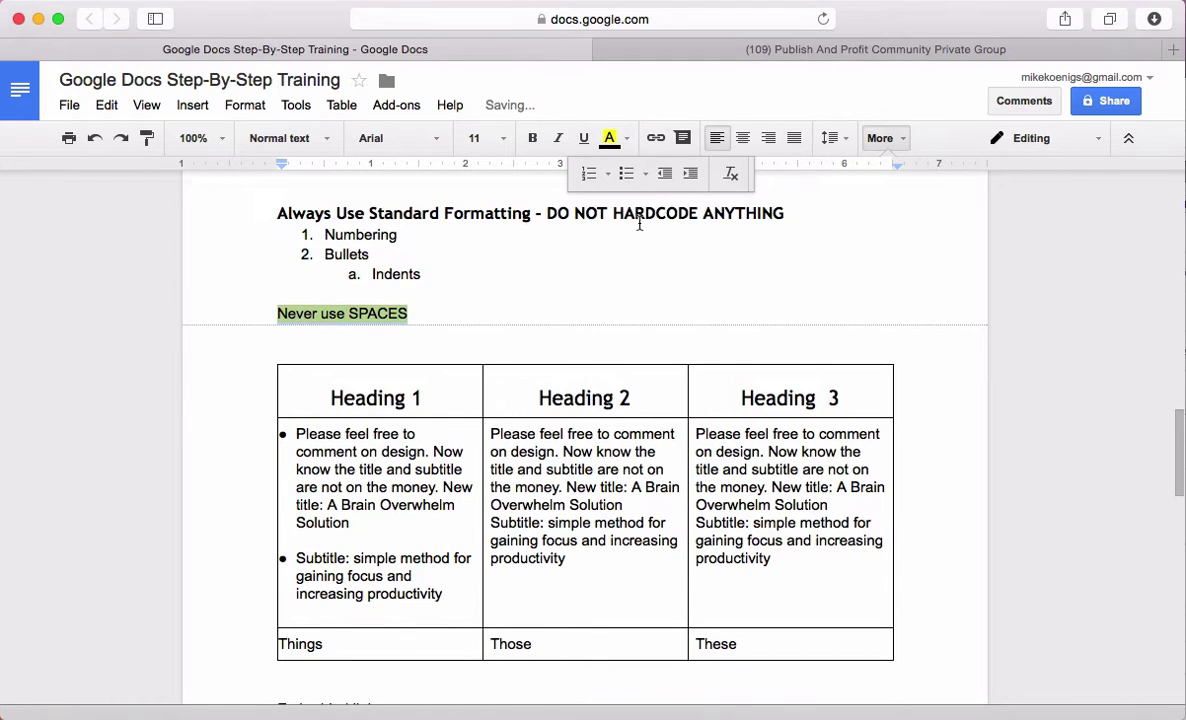
left_click(535, 140)
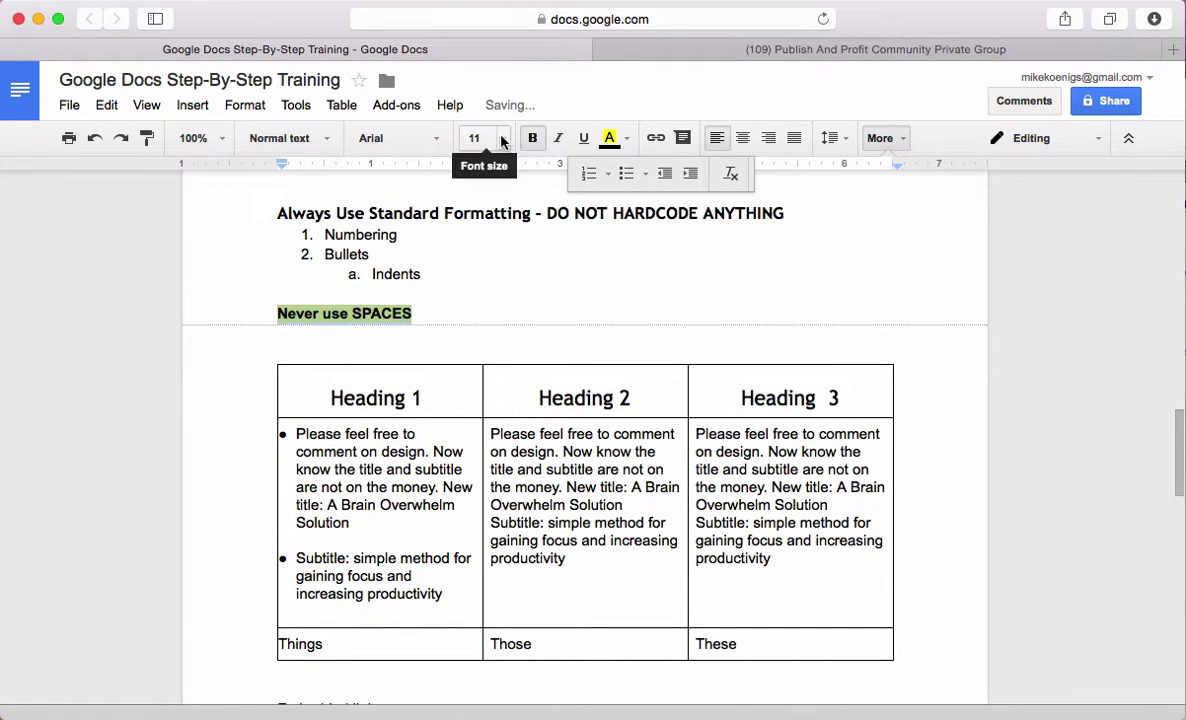
left_click(503, 139)
left_click(486, 411)
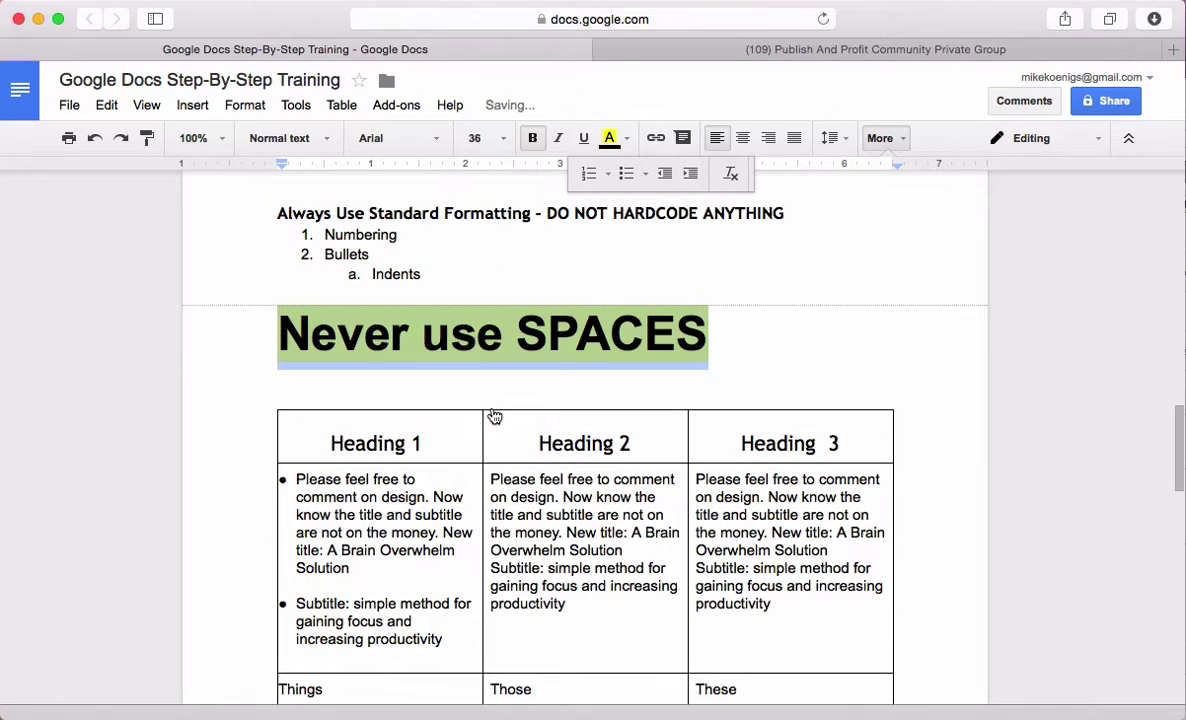
Append an arrow '<--' after the heading and select the whole line
left_click(746, 328)
type("<")
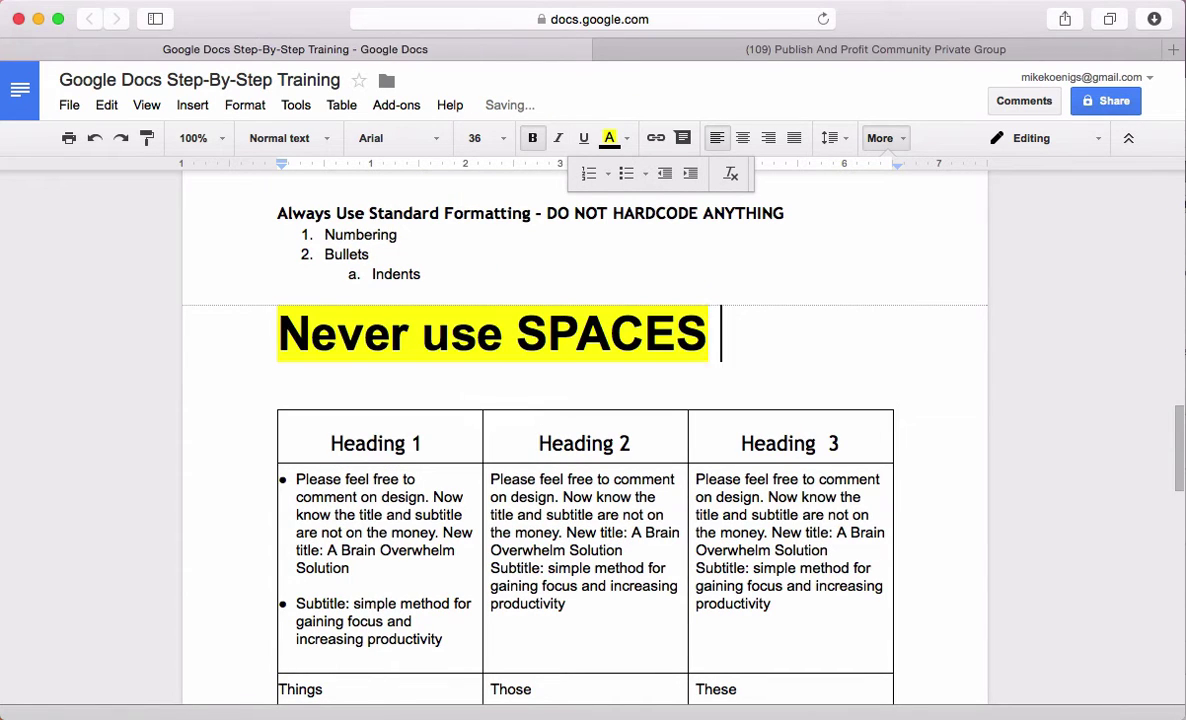
type("--")
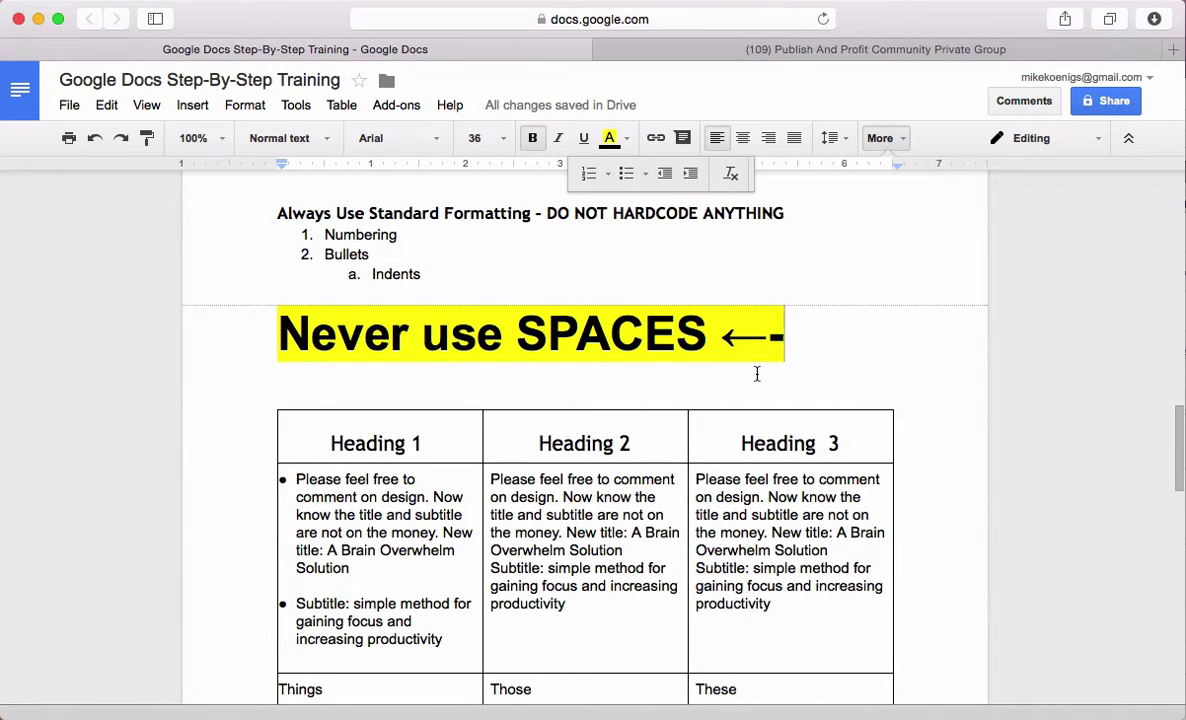
left_click_drag(274, 318, 842, 326)
left_click(683, 388)
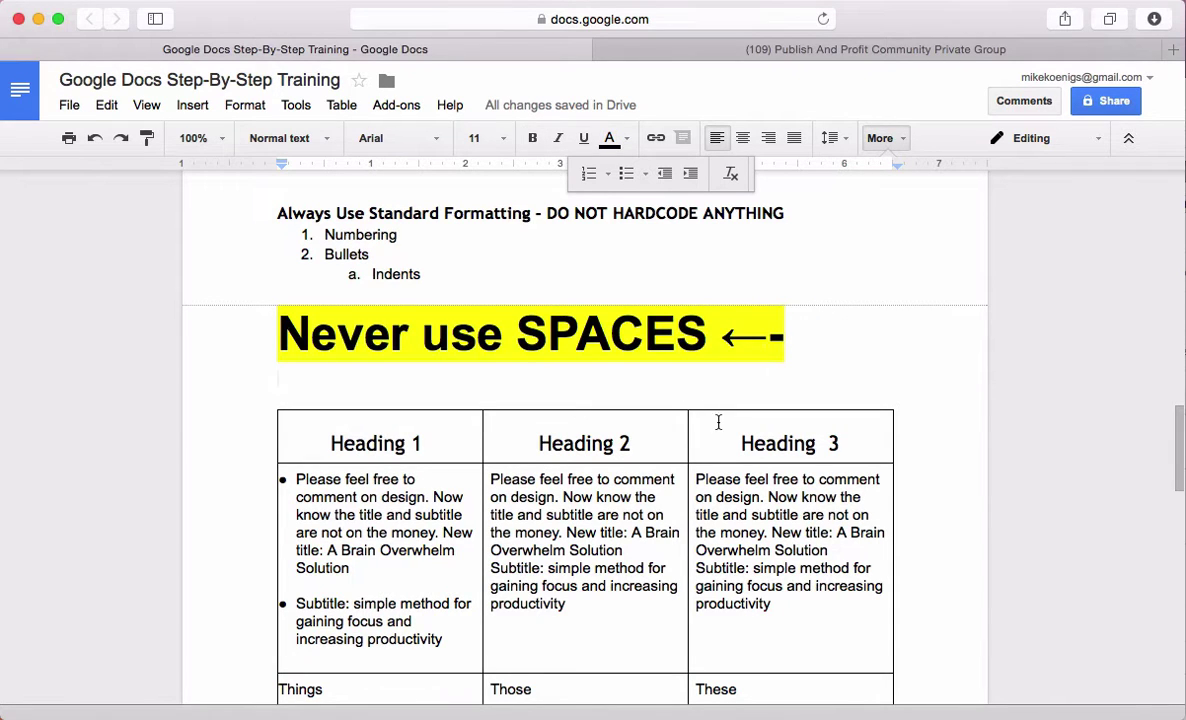
Remove the double space before 'Now' in the Heading 1 cell
scroll(718, 422, "down", 5)
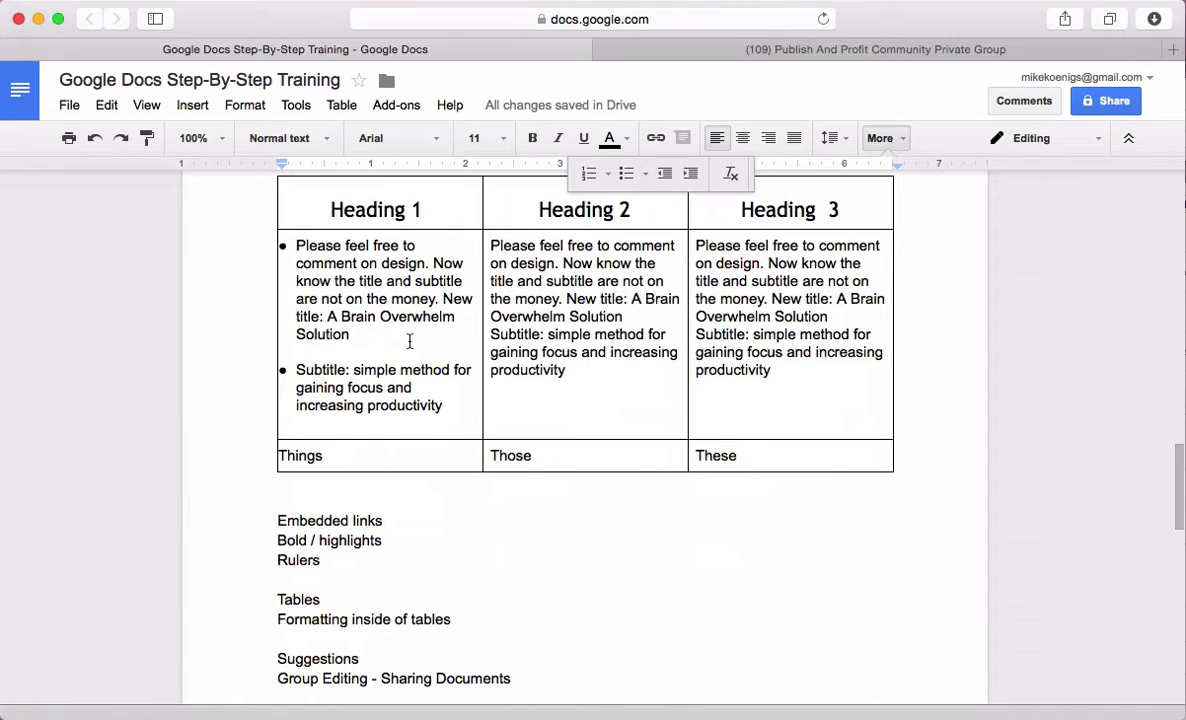
left_click(435, 265)
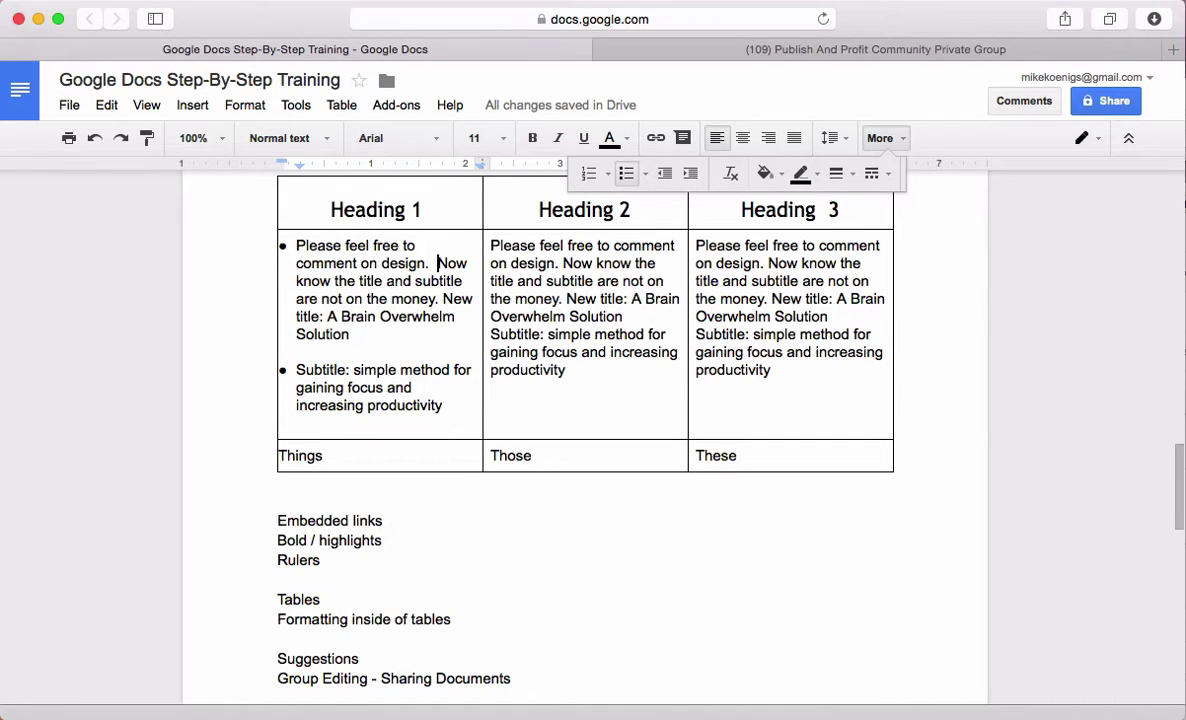
key("BackSpace")
Insert a new empty line after 'Embedded links'
left_click(438, 581)
scroll(434, 575, "down", 1)
scroll(434, 575, "down", 3)
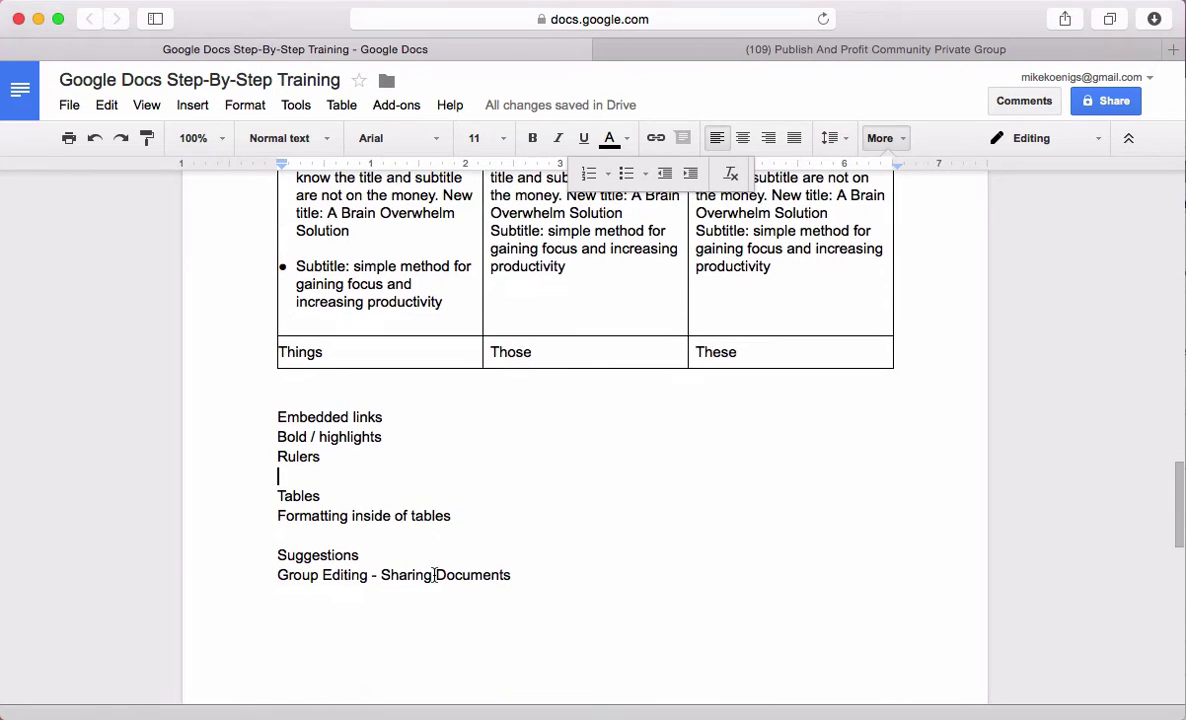
left_click(403, 423)
key("Return")
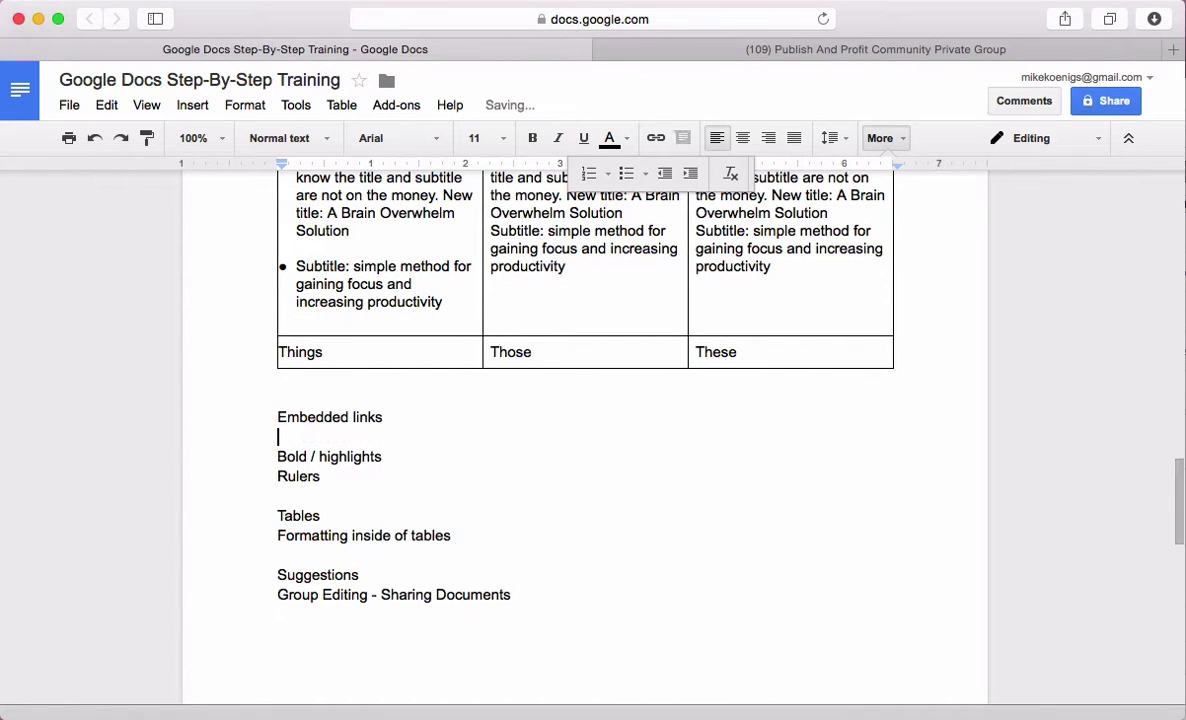
In the Facebook group, scroll to and open the LAWYER UP! pre-launch video post
left_click(775, 50)
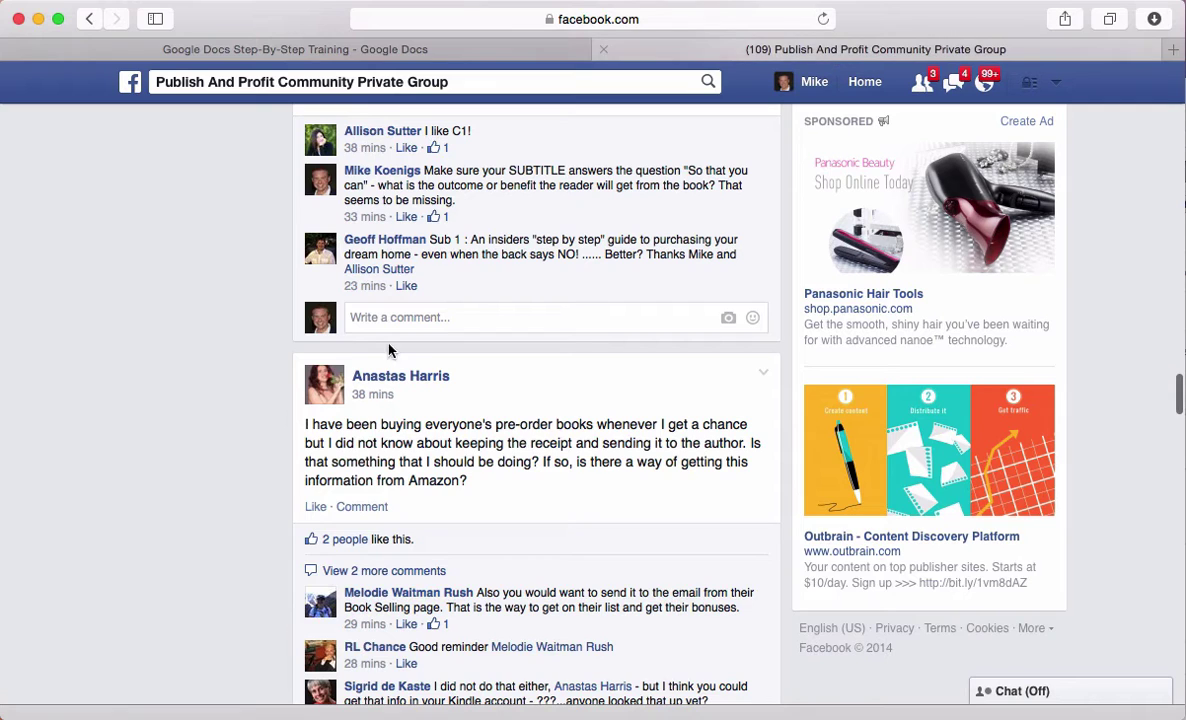
scroll(455, 416, "down", 5)
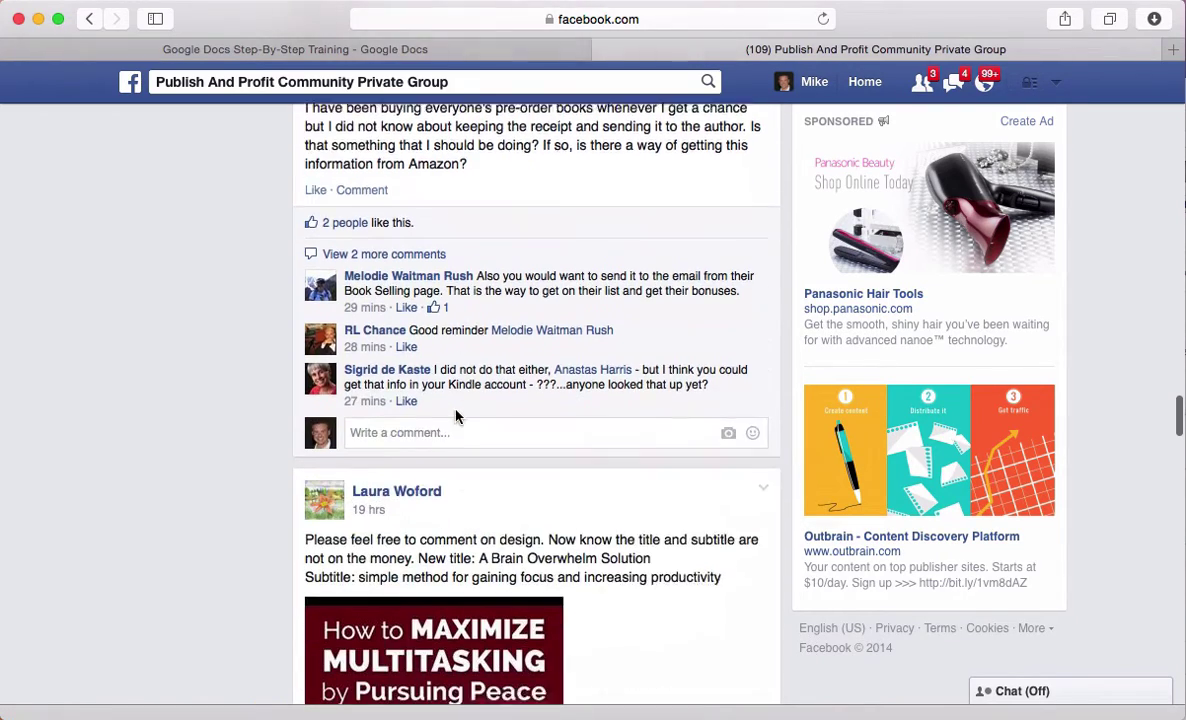
scroll(455, 416, "down", 15)
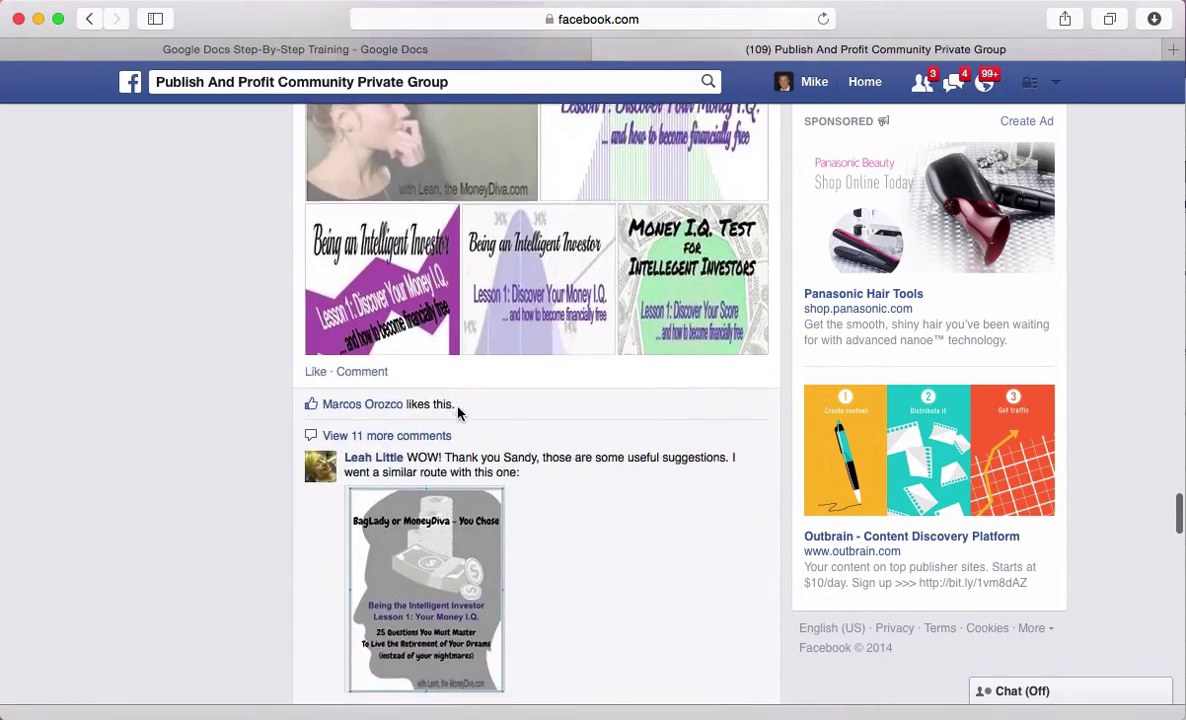
scroll(458, 414, "down", 15)
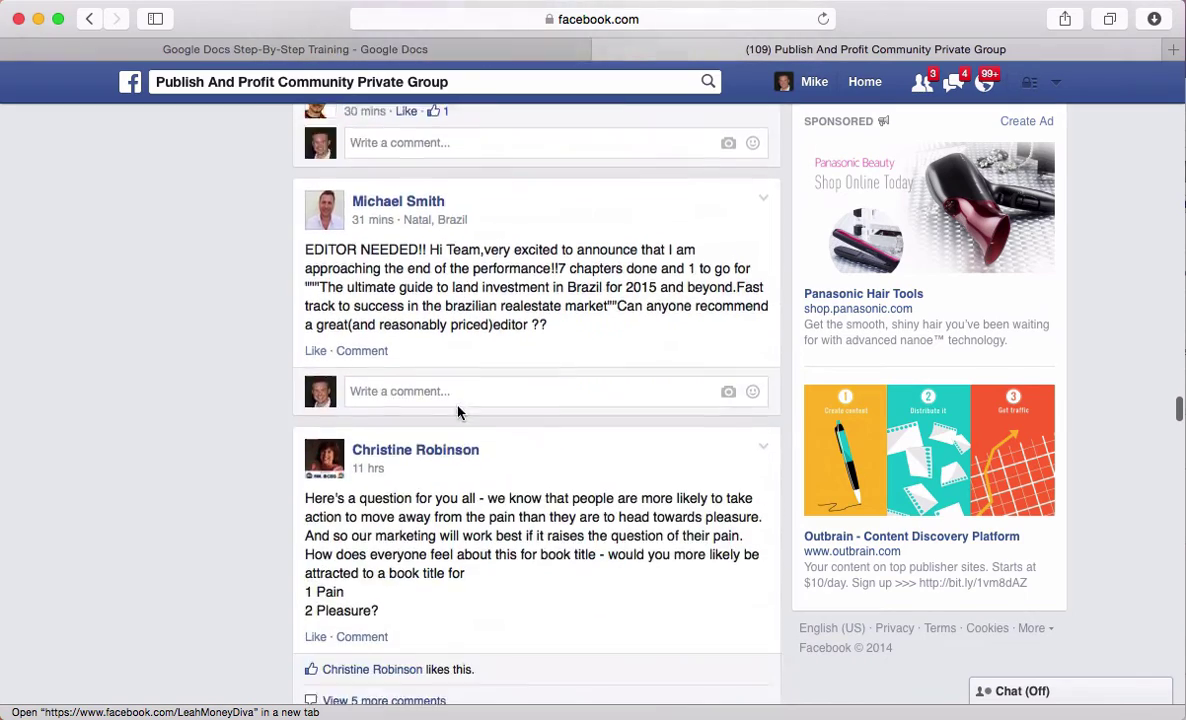
scroll(458, 412, "down", 15)
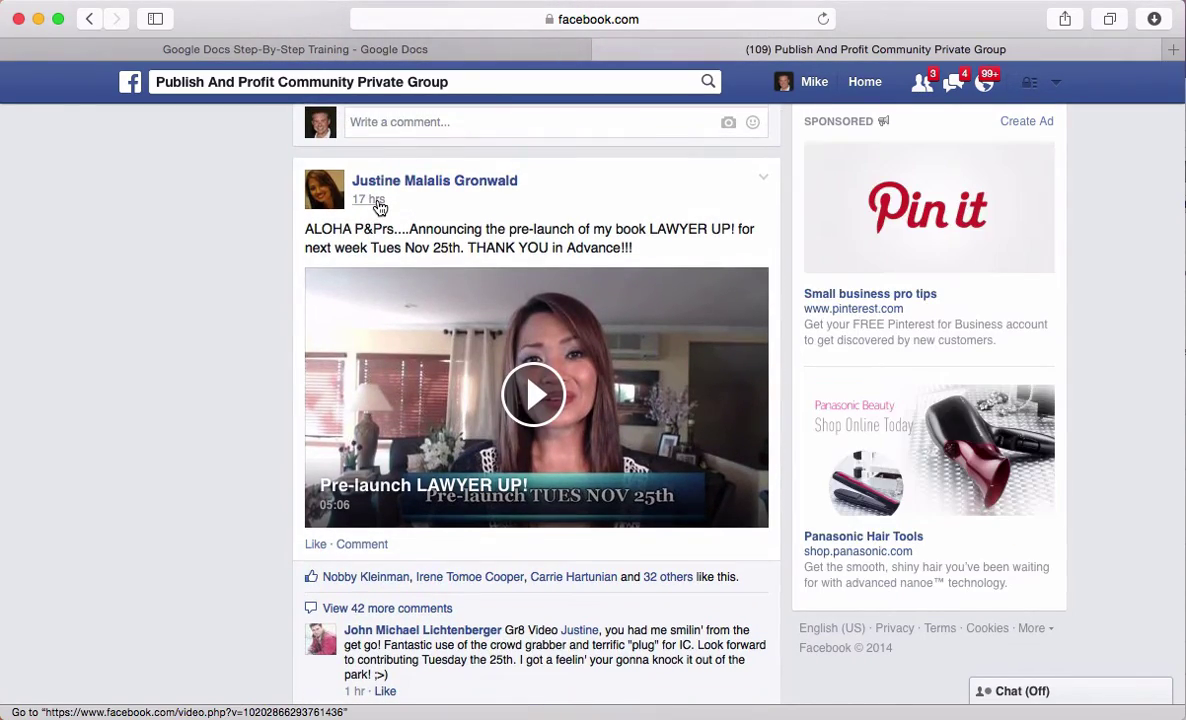
left_click(378, 202)
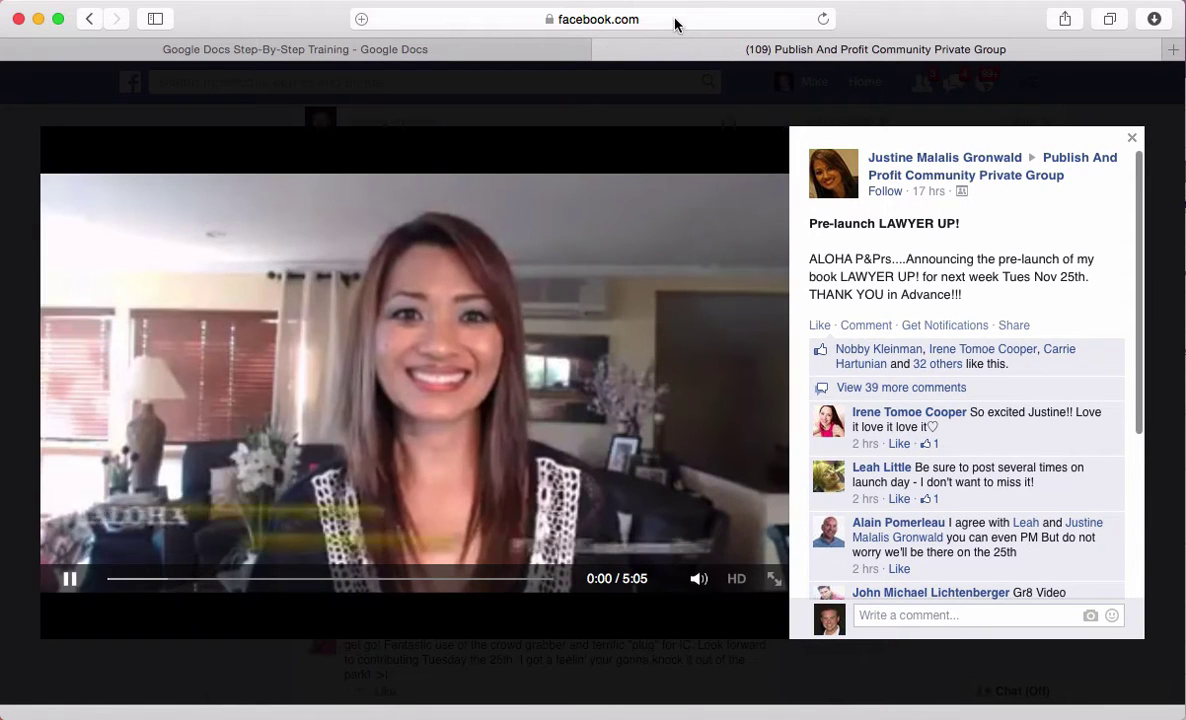
Pause the video, copy its page URL and go back to the training document
left_click(74, 583)
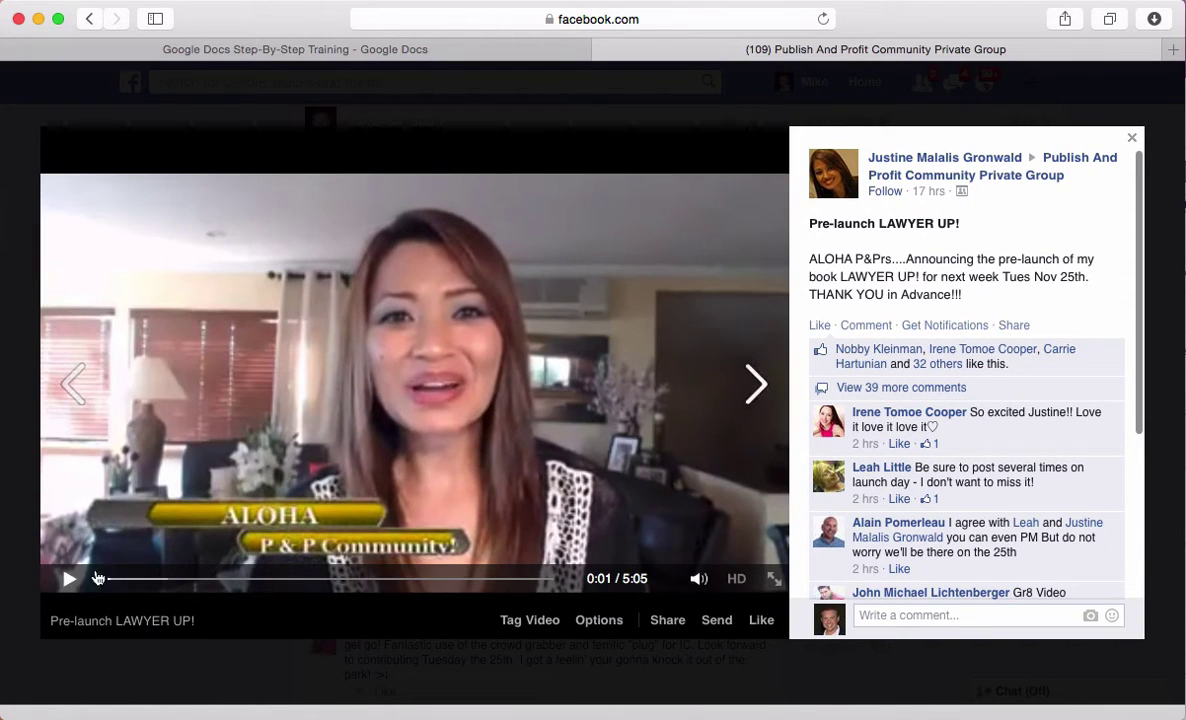
left_click(676, 26)
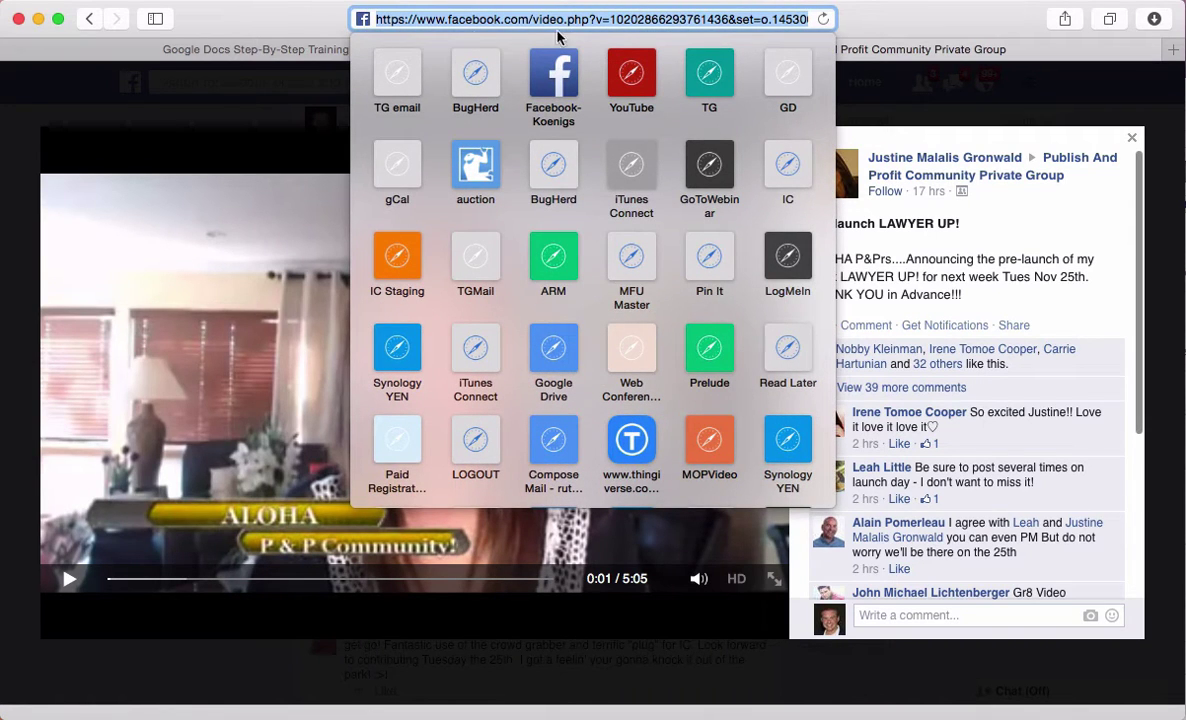
left_click(268, 55)
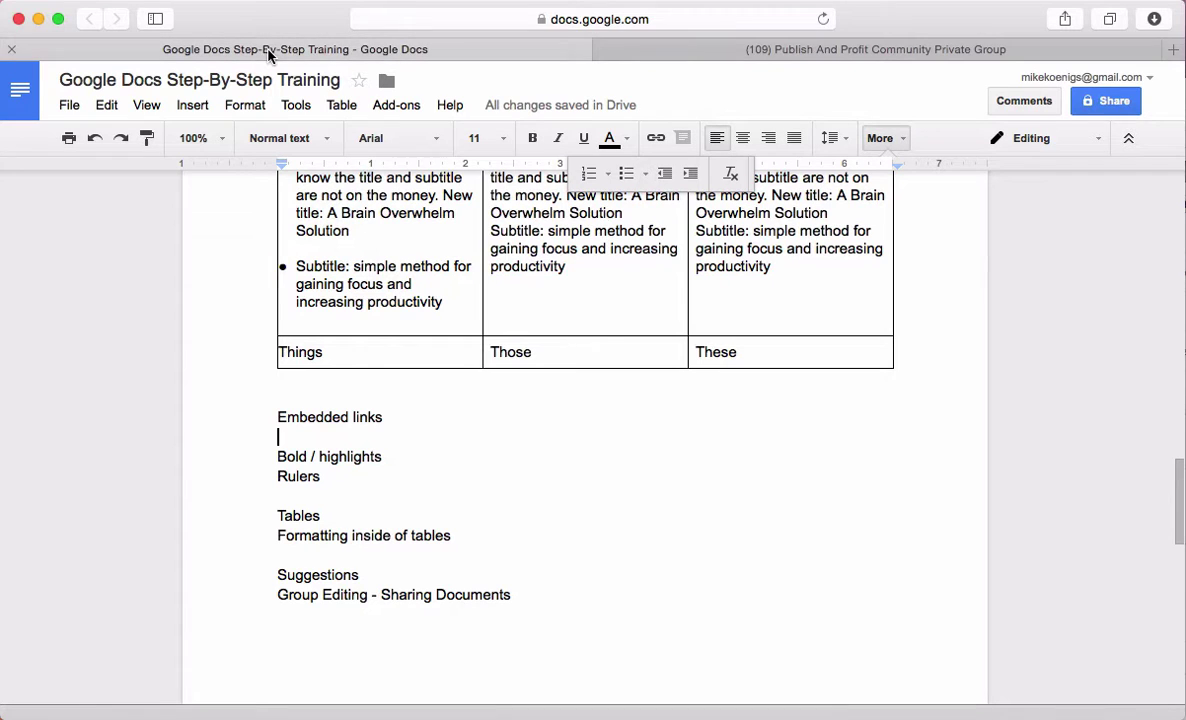
Link 'Embedded links' to the copied Facebook video URL
left_click(424, 419)
left_click_drag(397, 416, 251, 413)
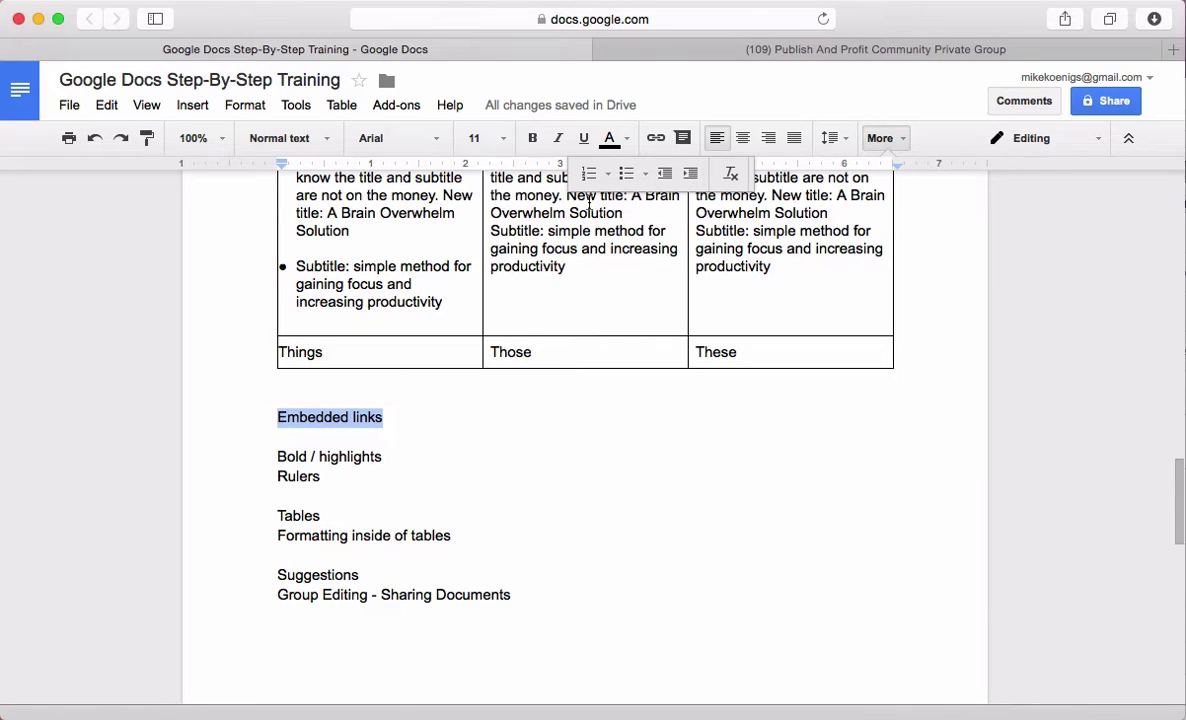
left_click(655, 138)
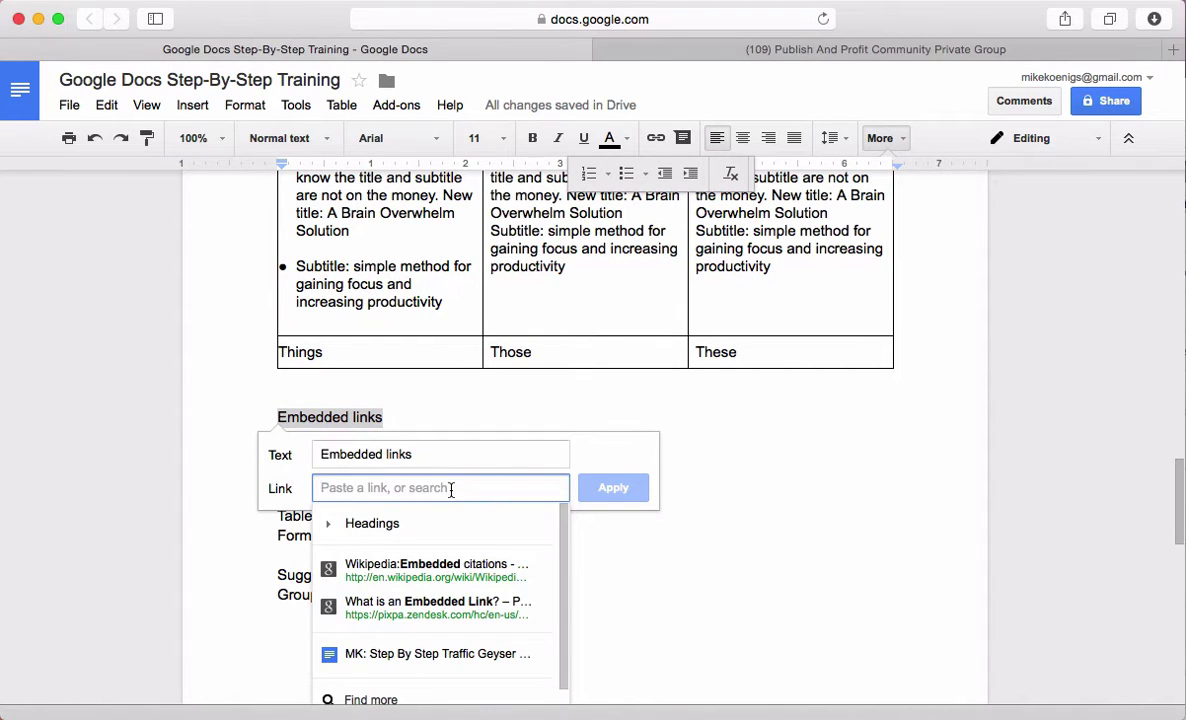
key("super+v")
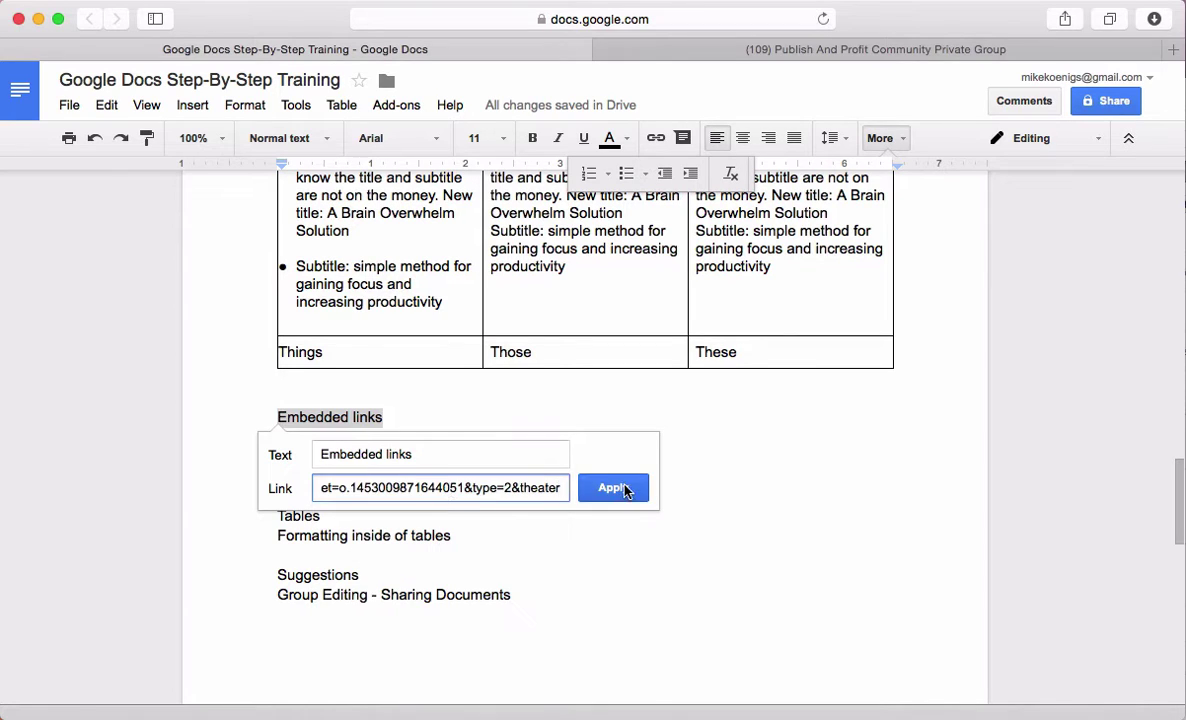
left_click(613, 488)
Check the new link on 'Embedded links' and return the cursor to its end
left_click_drag(471, 416, 263, 419)
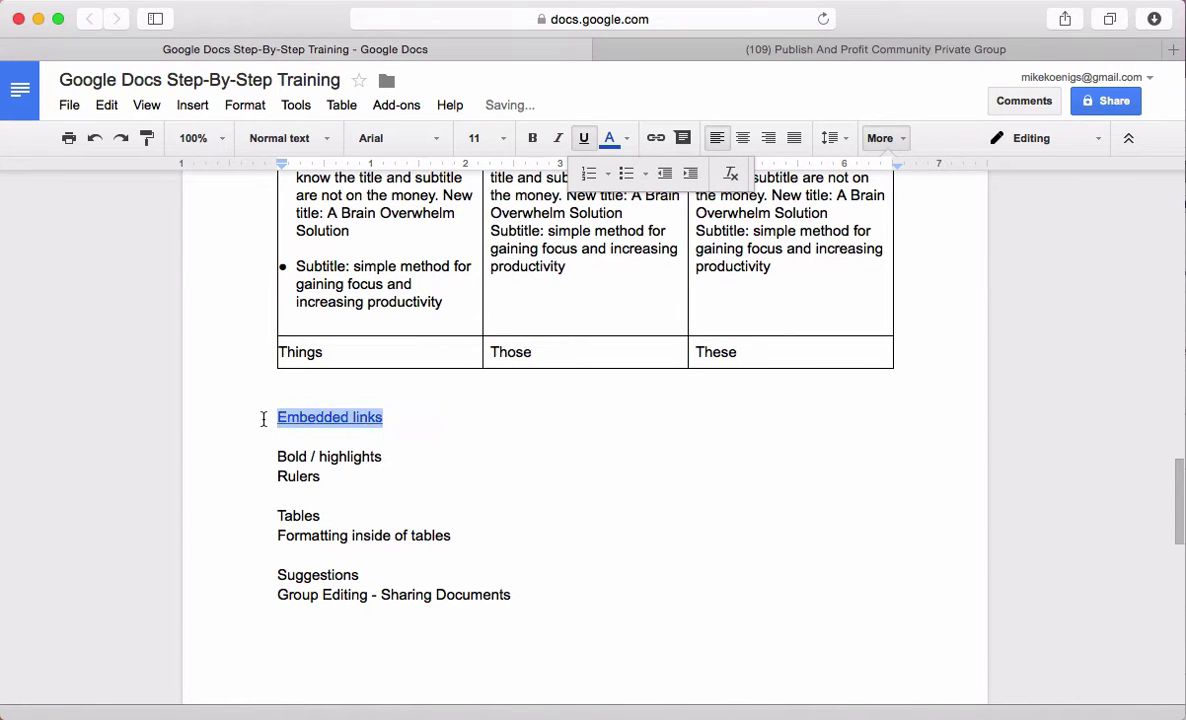
left_click(324, 417)
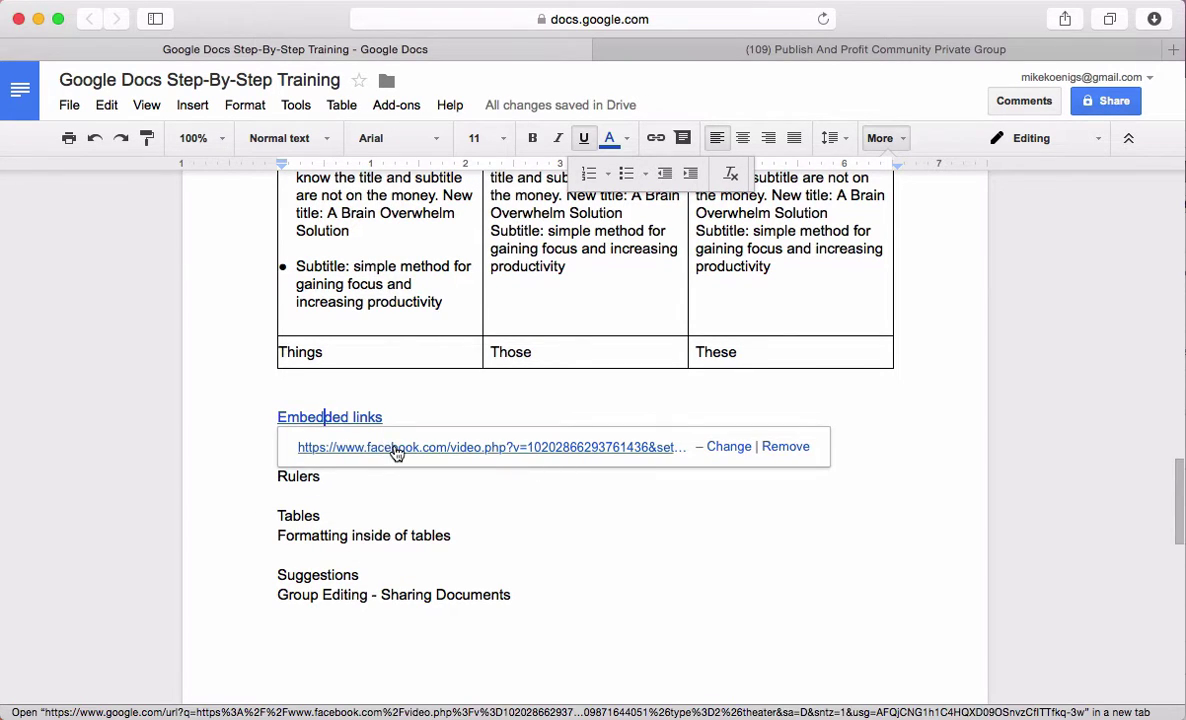
left_click(422, 414)
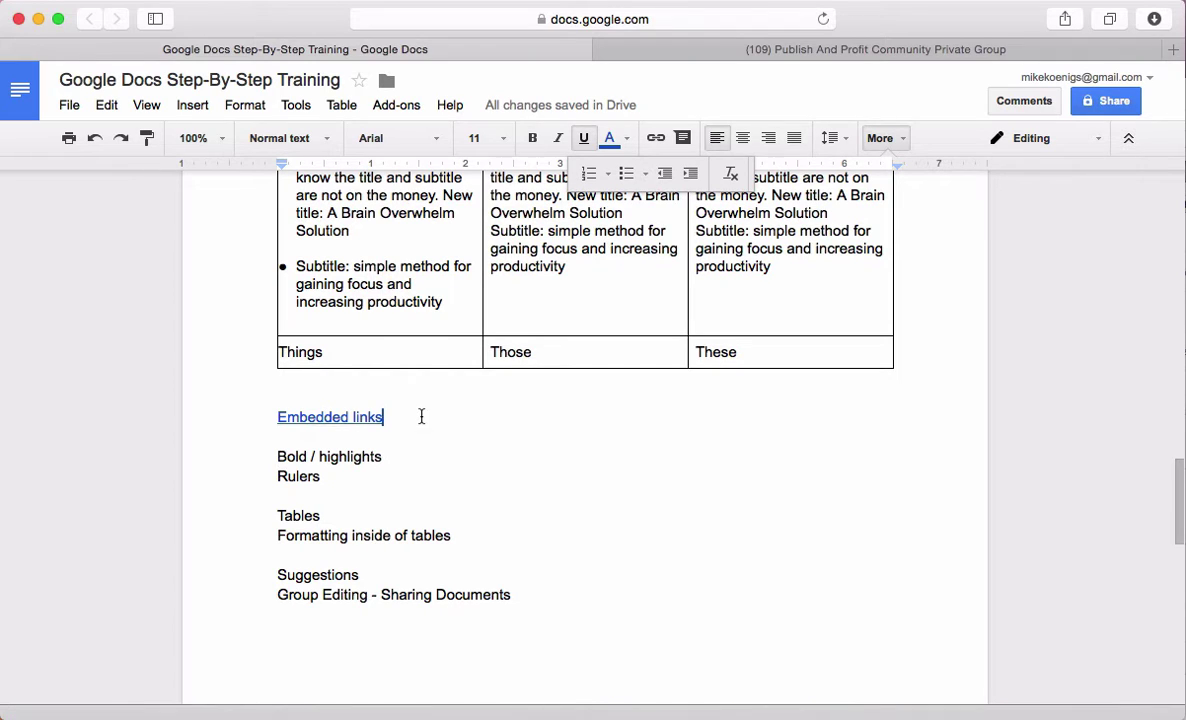
left_click(351, 435)
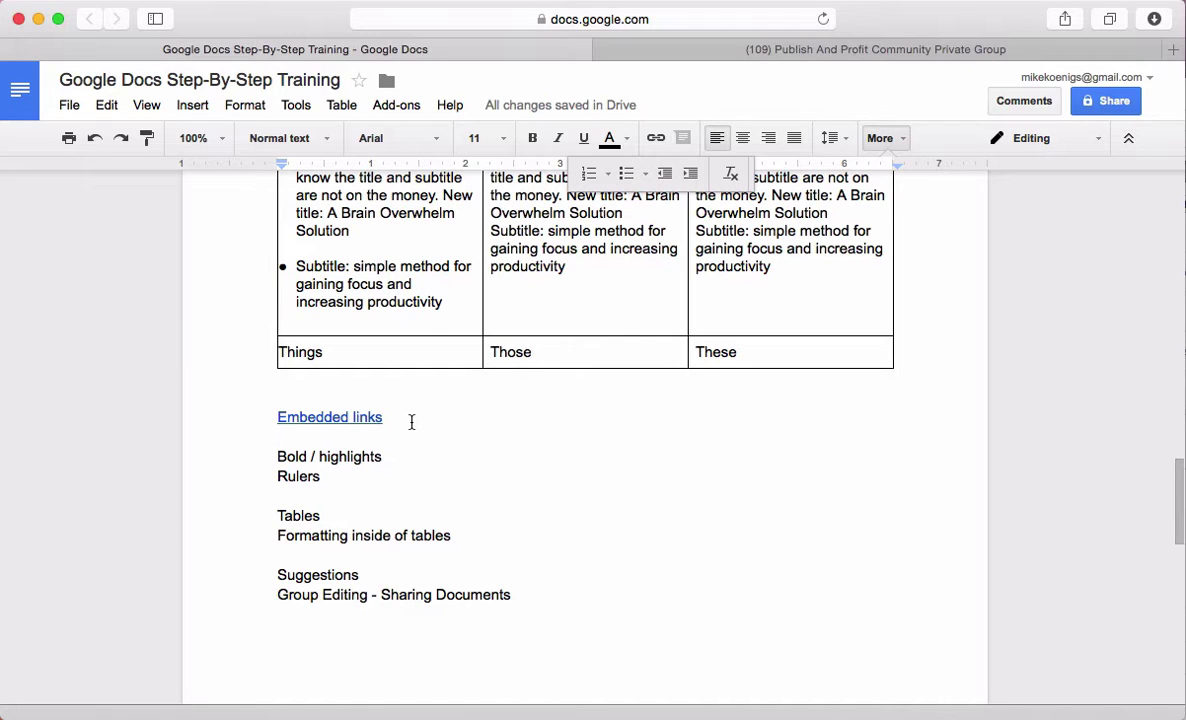
key("Left")
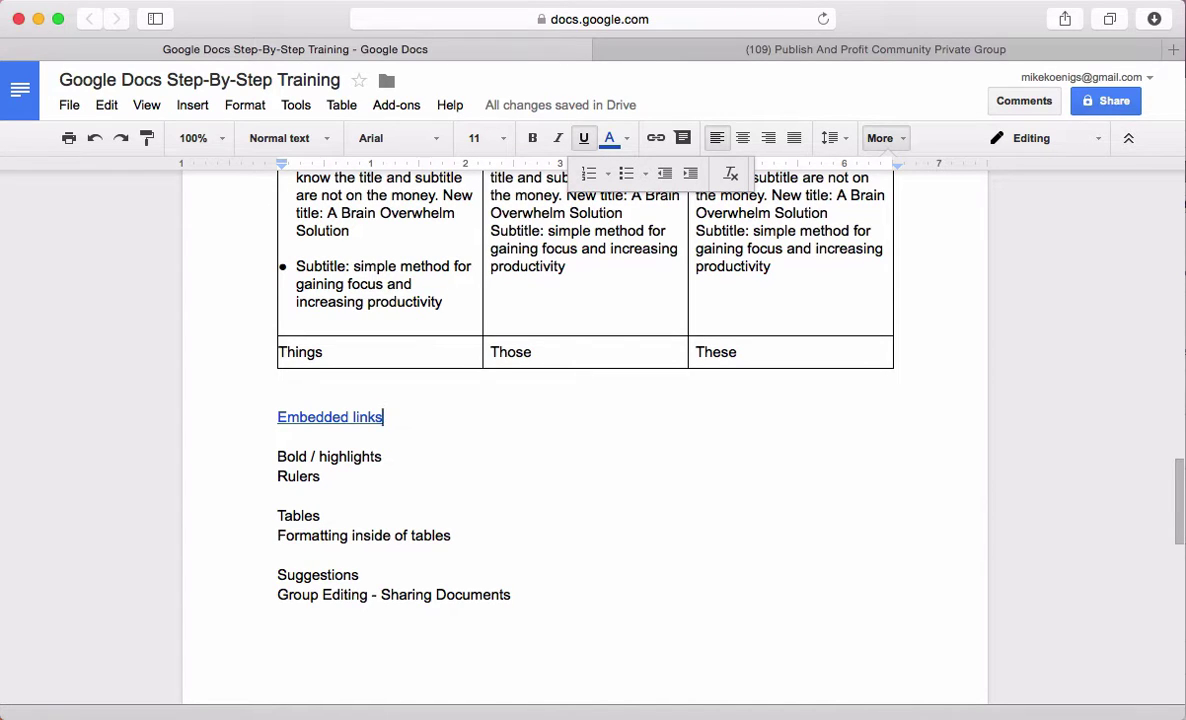
left_click(320, 417)
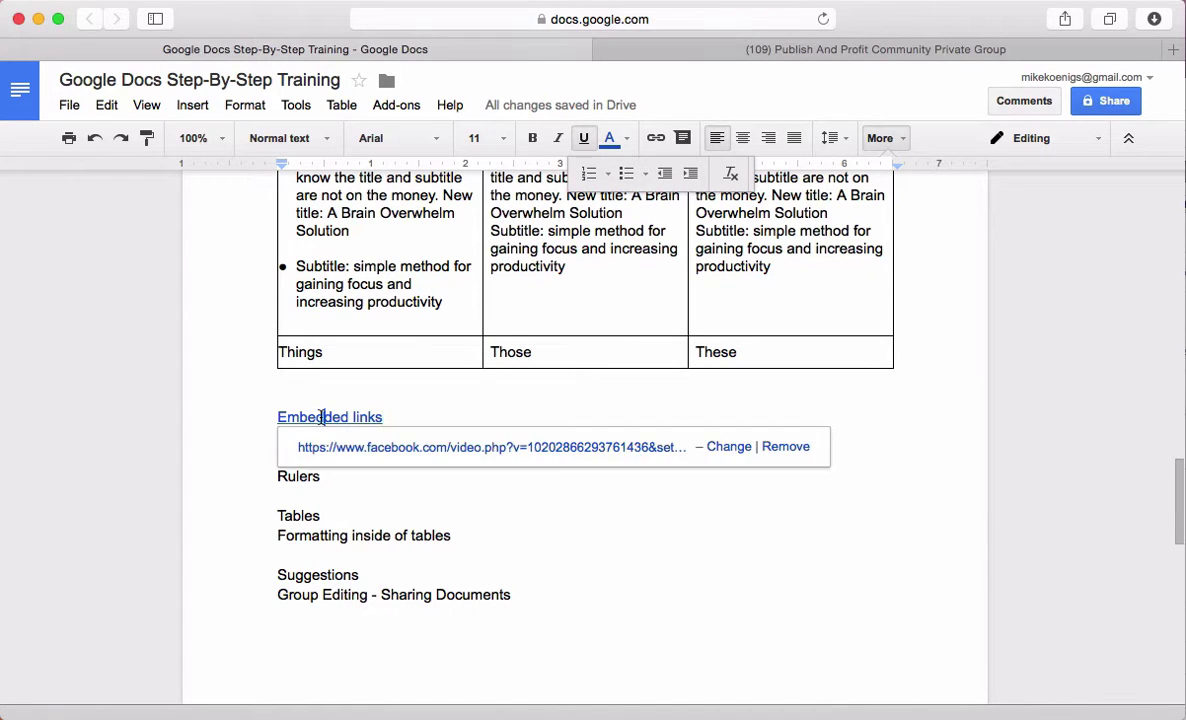
left_click(392, 535)
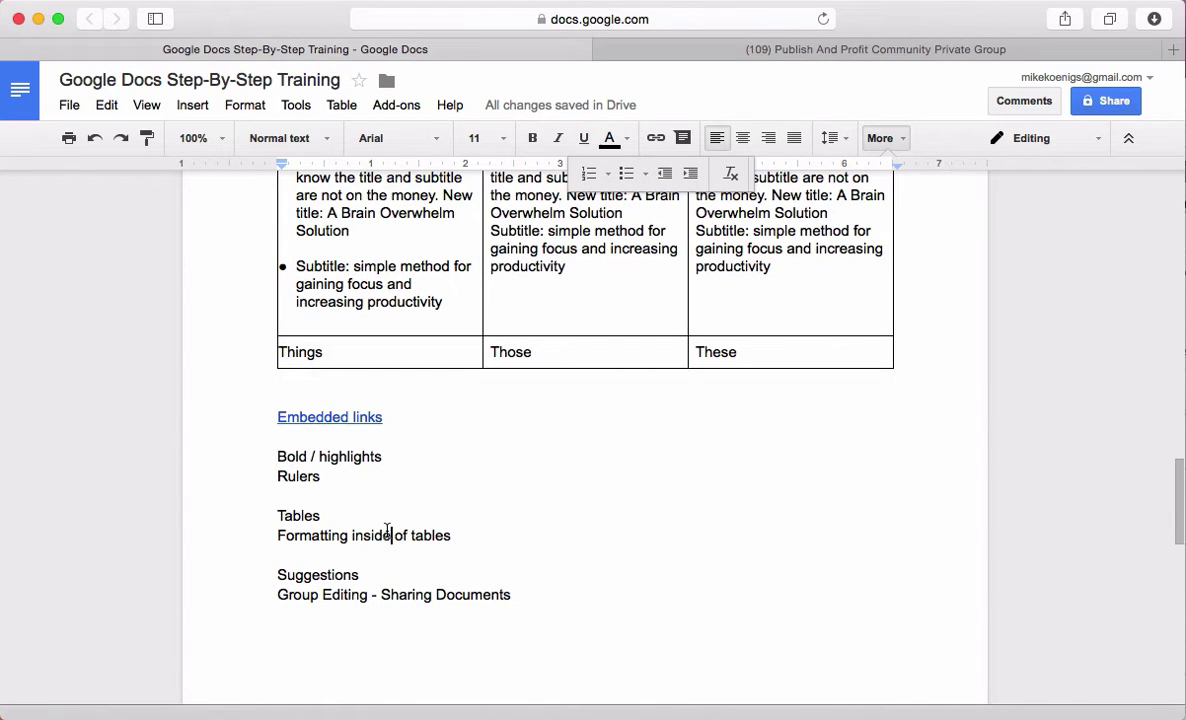
left_click_drag(265, 518, 255, 551)
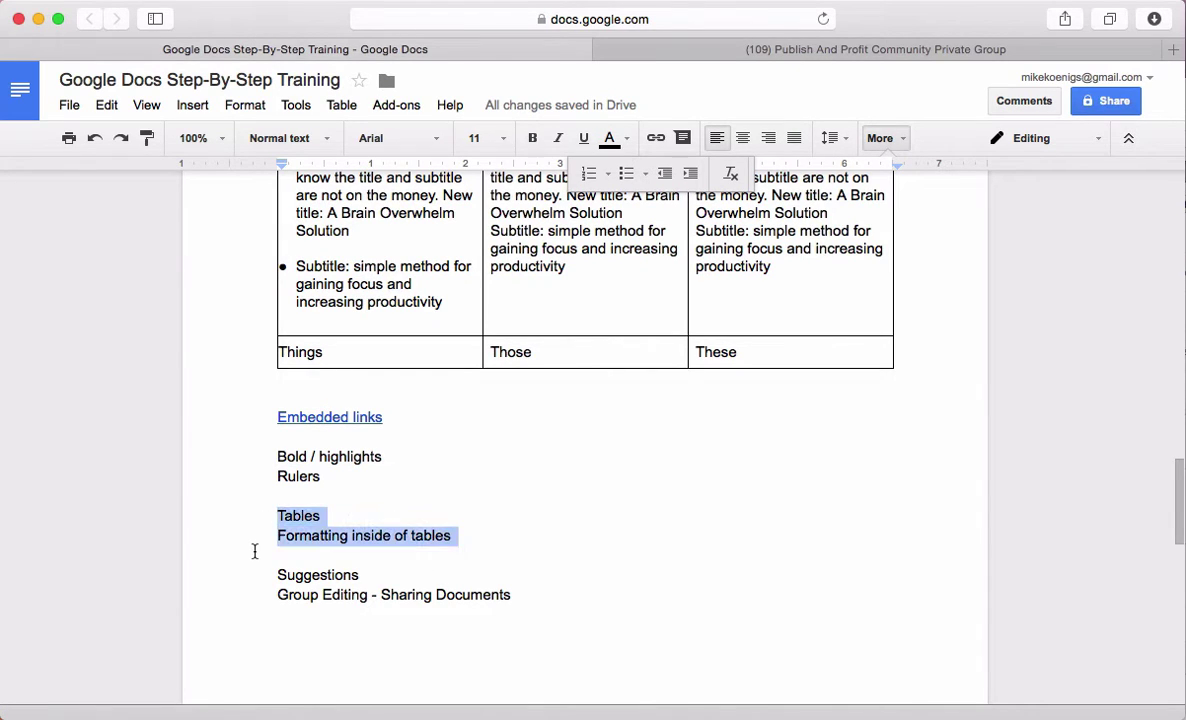
left_click(444, 536)
left_click_drag(322, 477, 254, 455)
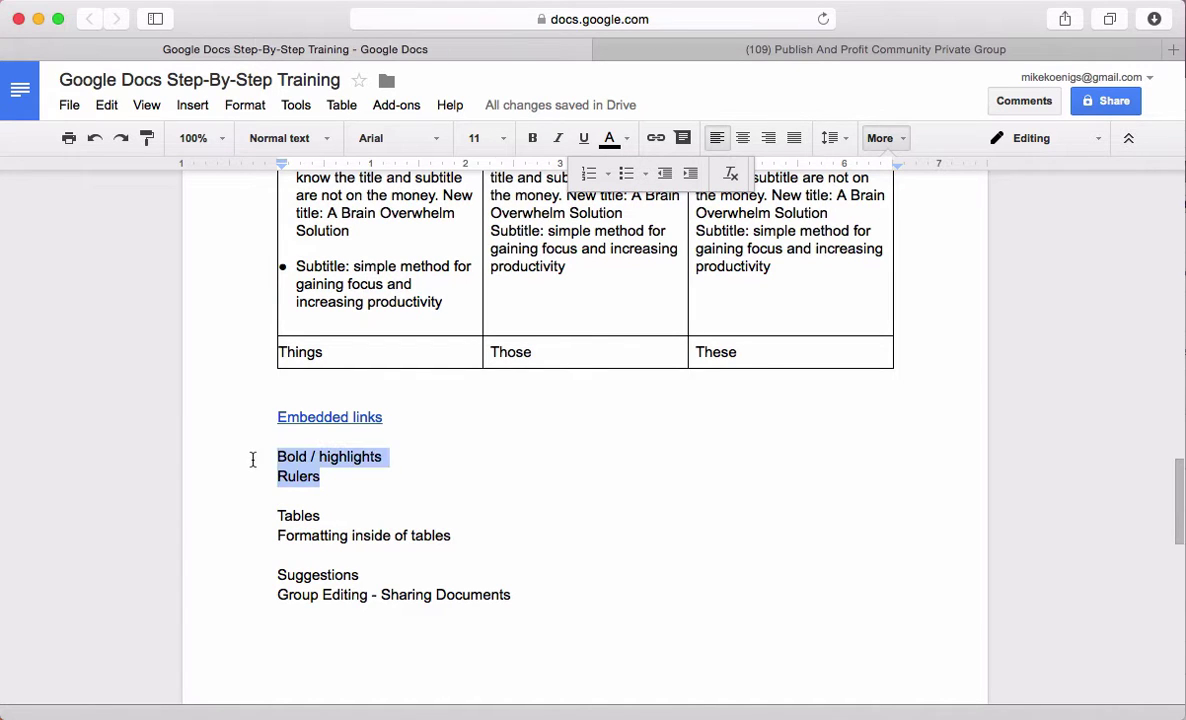
left_click(390, 459)
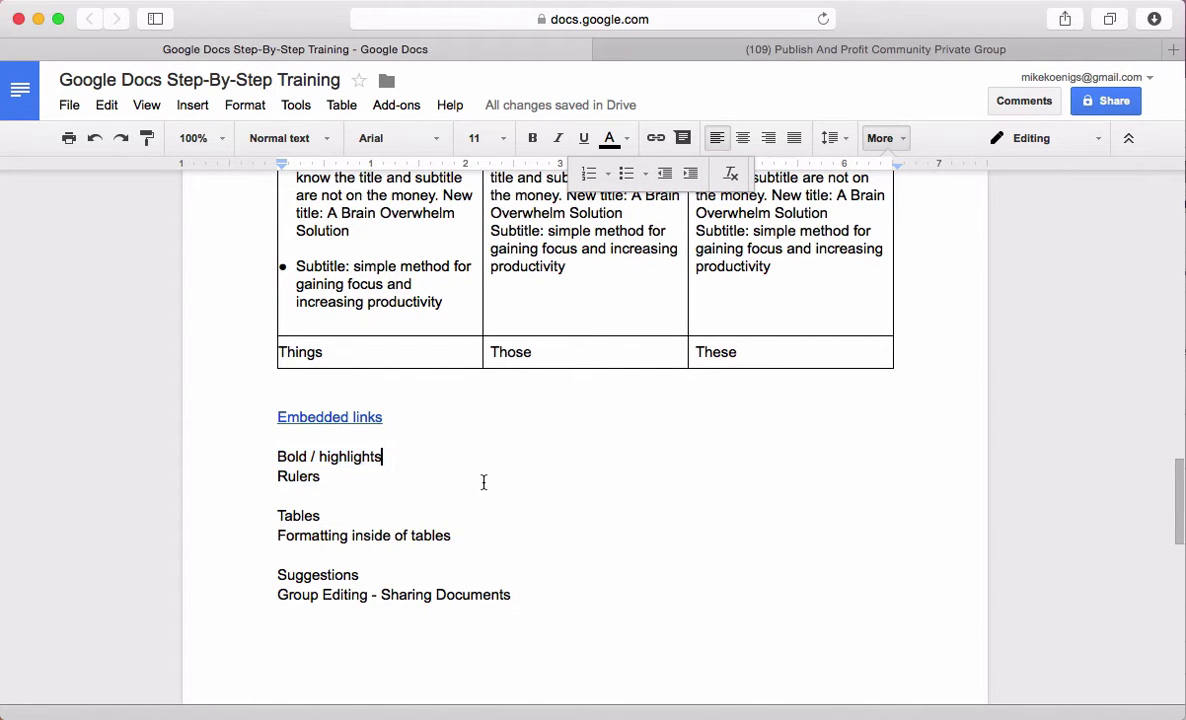
scroll(533, 485, "up", 5)
left_click(547, 368)
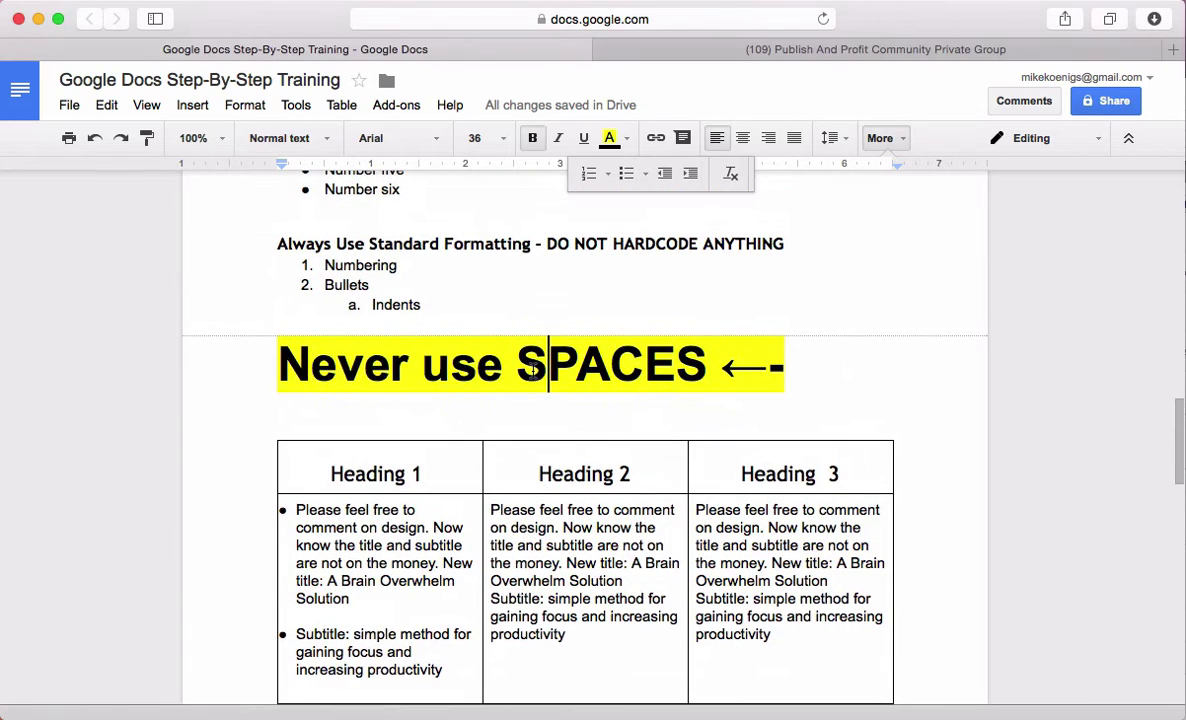
left_click(630, 140)
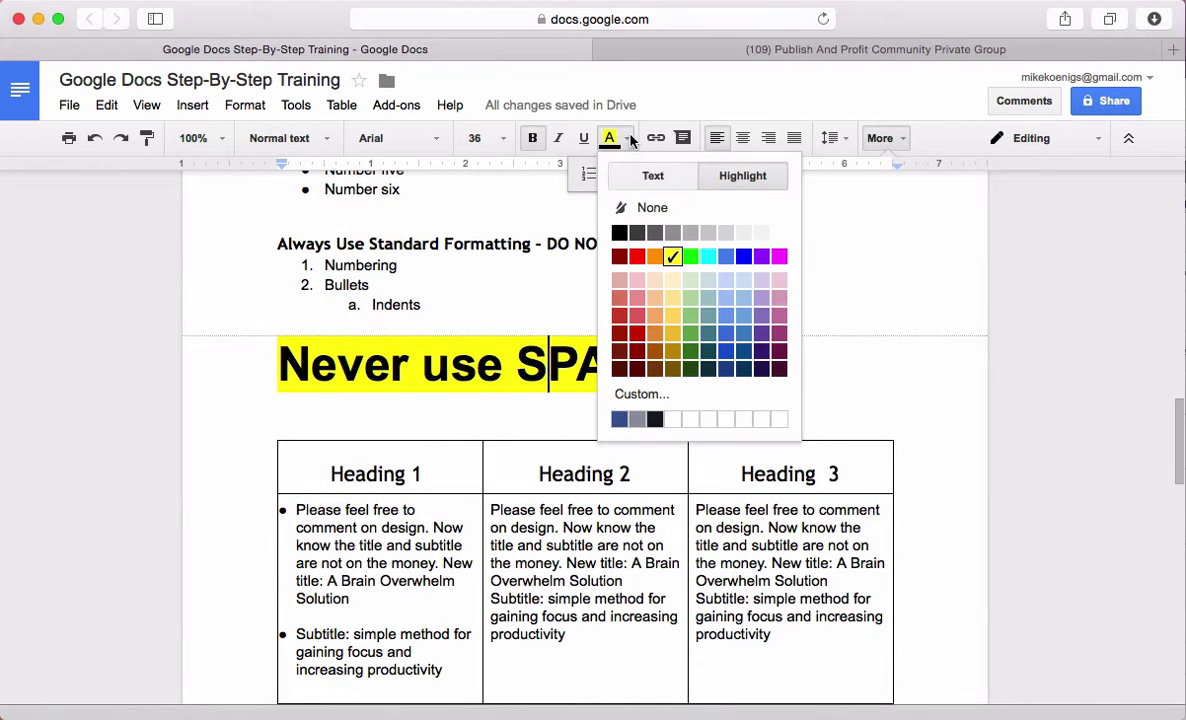
left_click(452, 365)
scroll(380, 460, "down", 5)
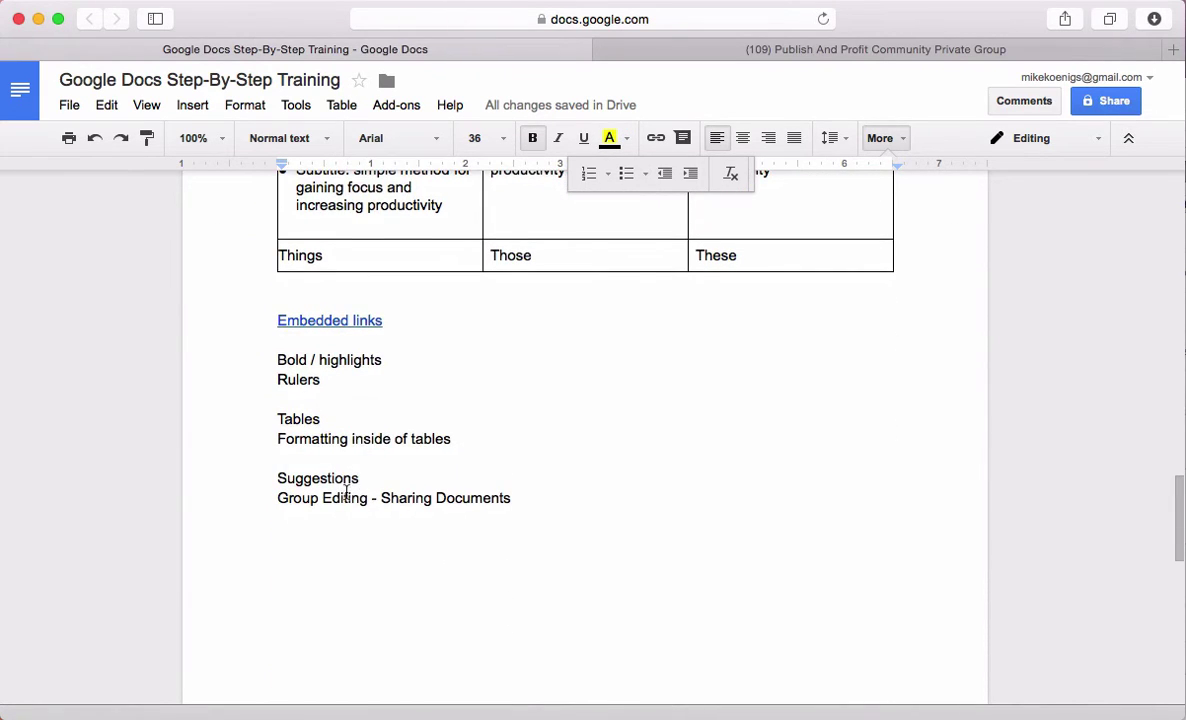
left_click(386, 479)
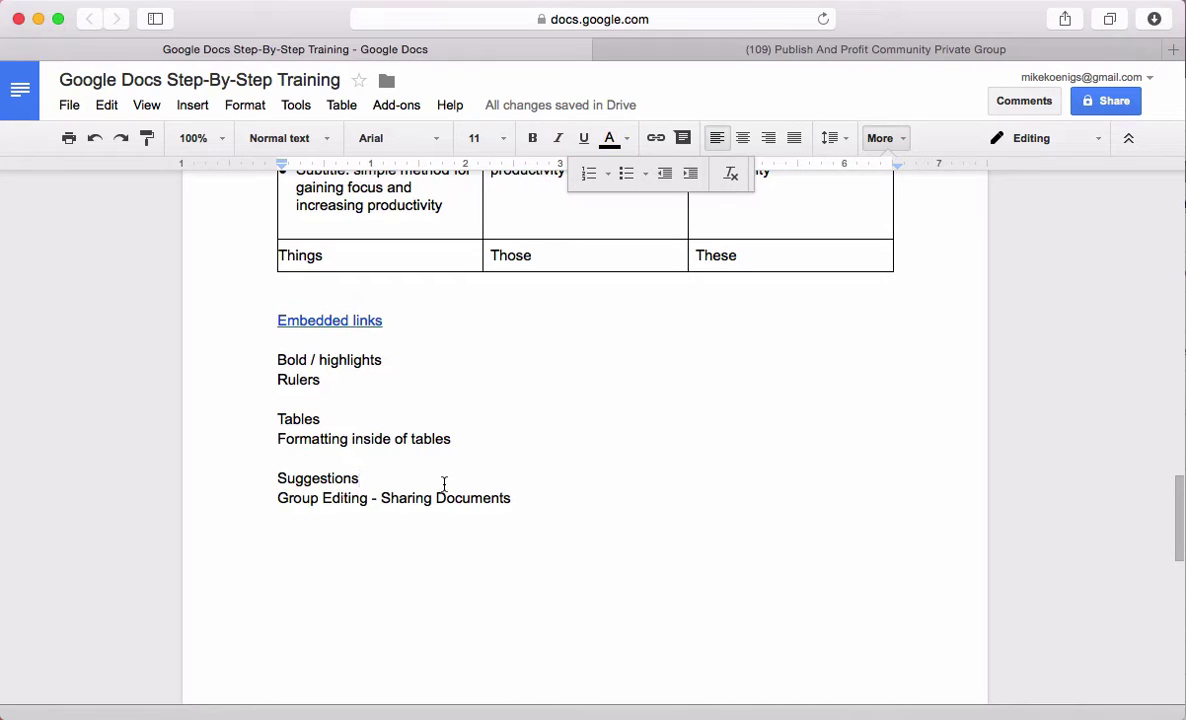
In Suggesting mode, suggest '. I would recommend changing this to say "Don't Eat Your Children".' after Suggestions
key("Return")
left_click_drag(513, 519, 198, 479)
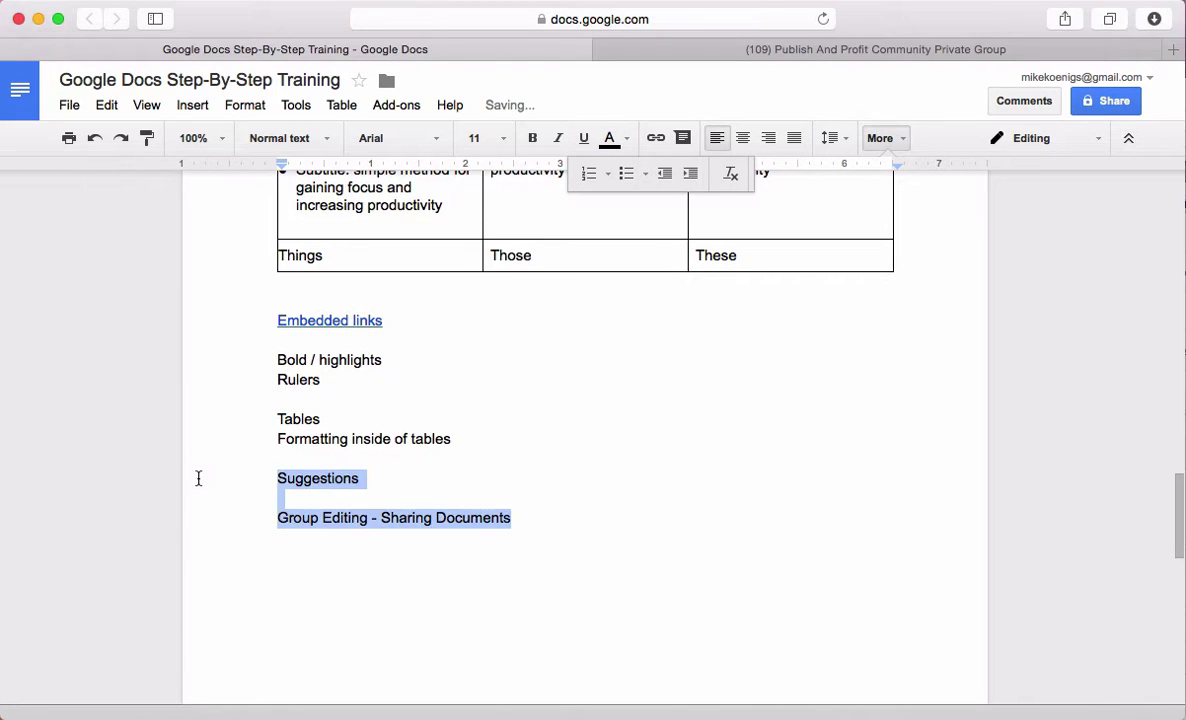
left_click(452, 484)
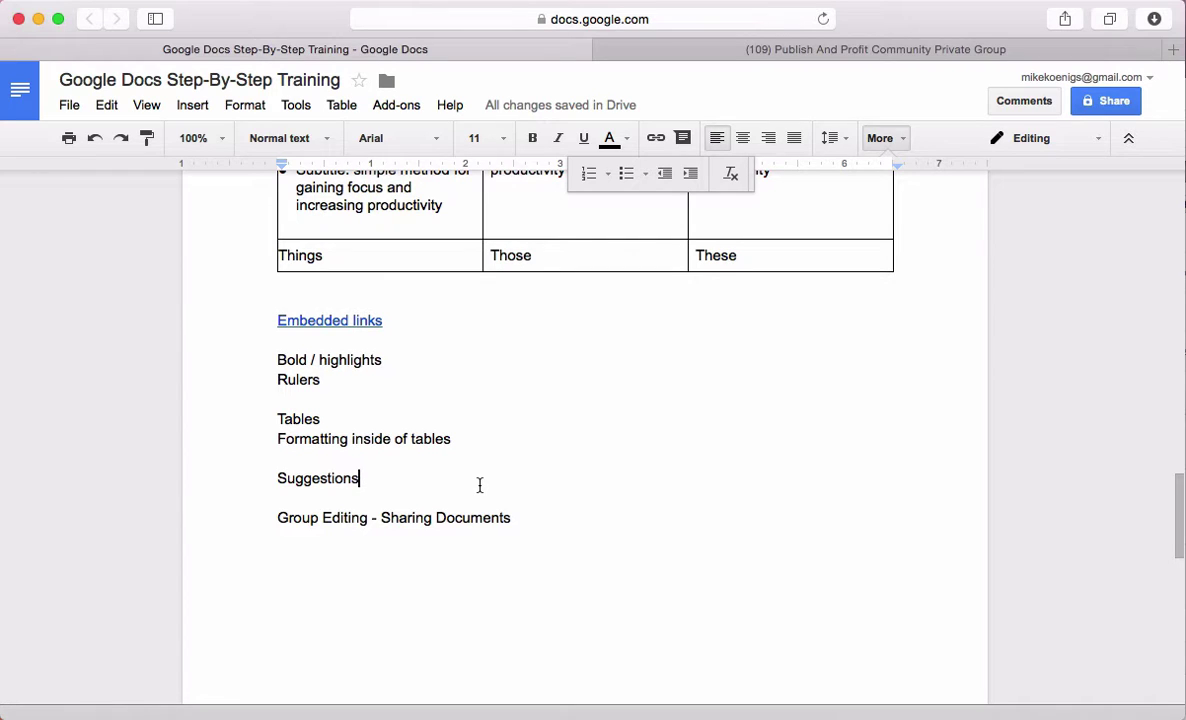
left_click(1102, 141)
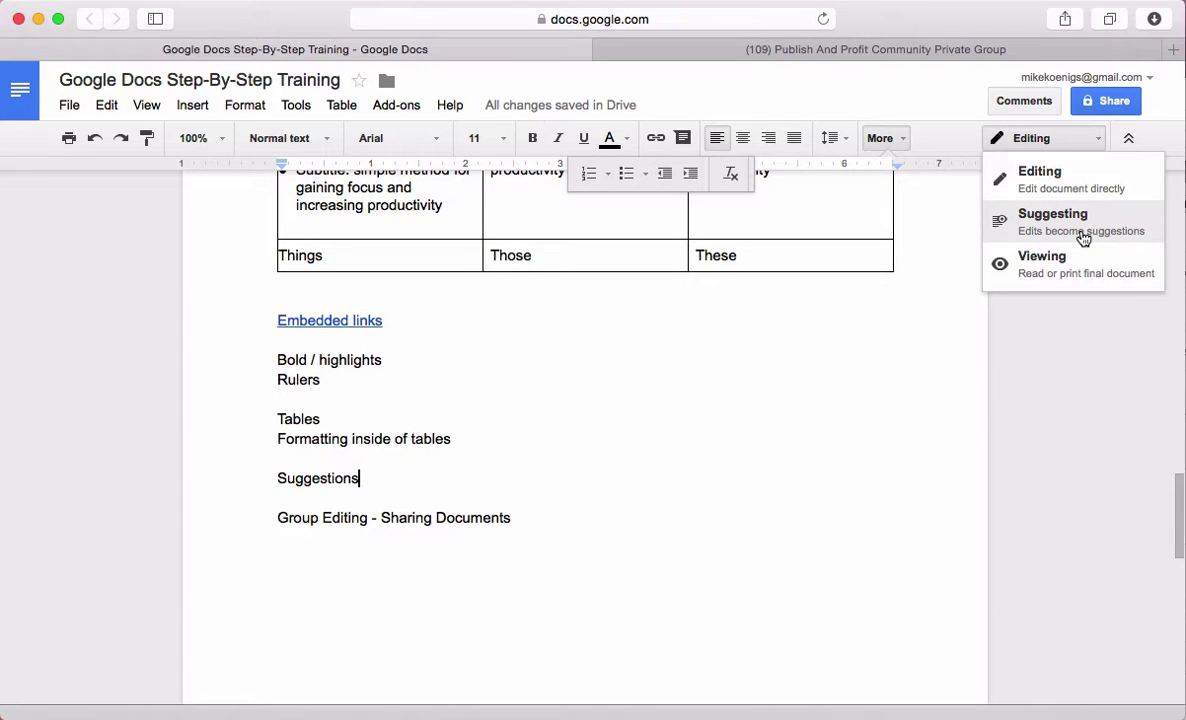
left_click(1083, 238)
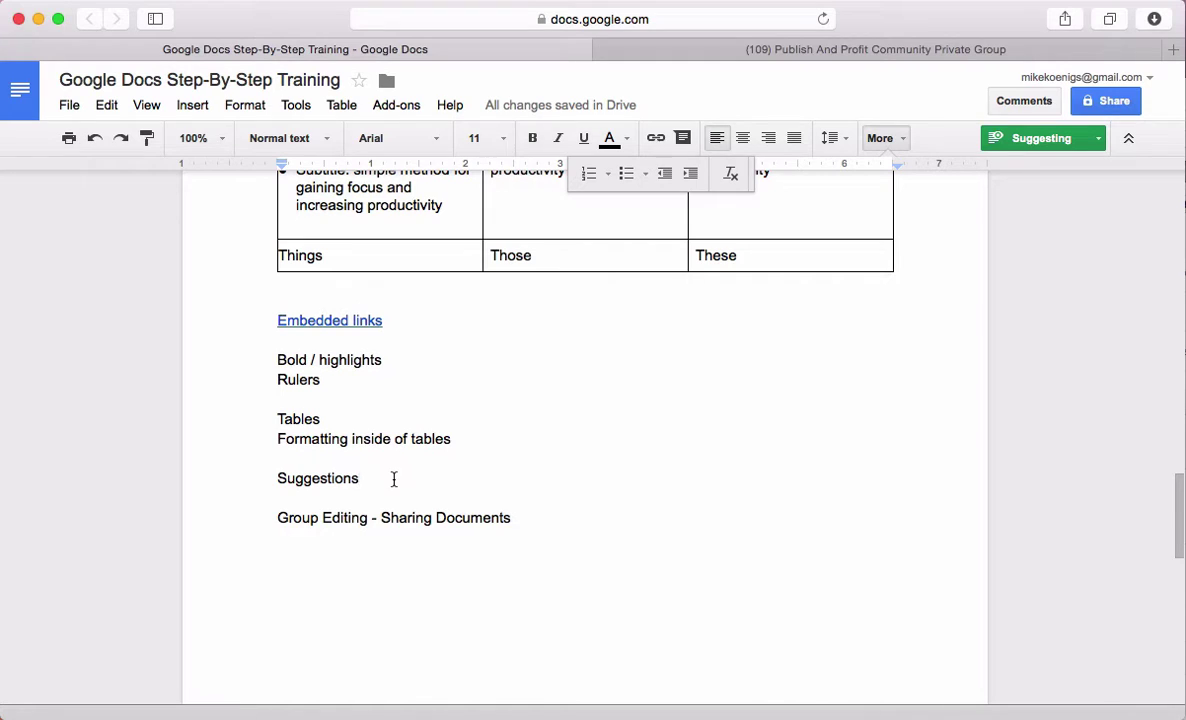
type(". I would rec")
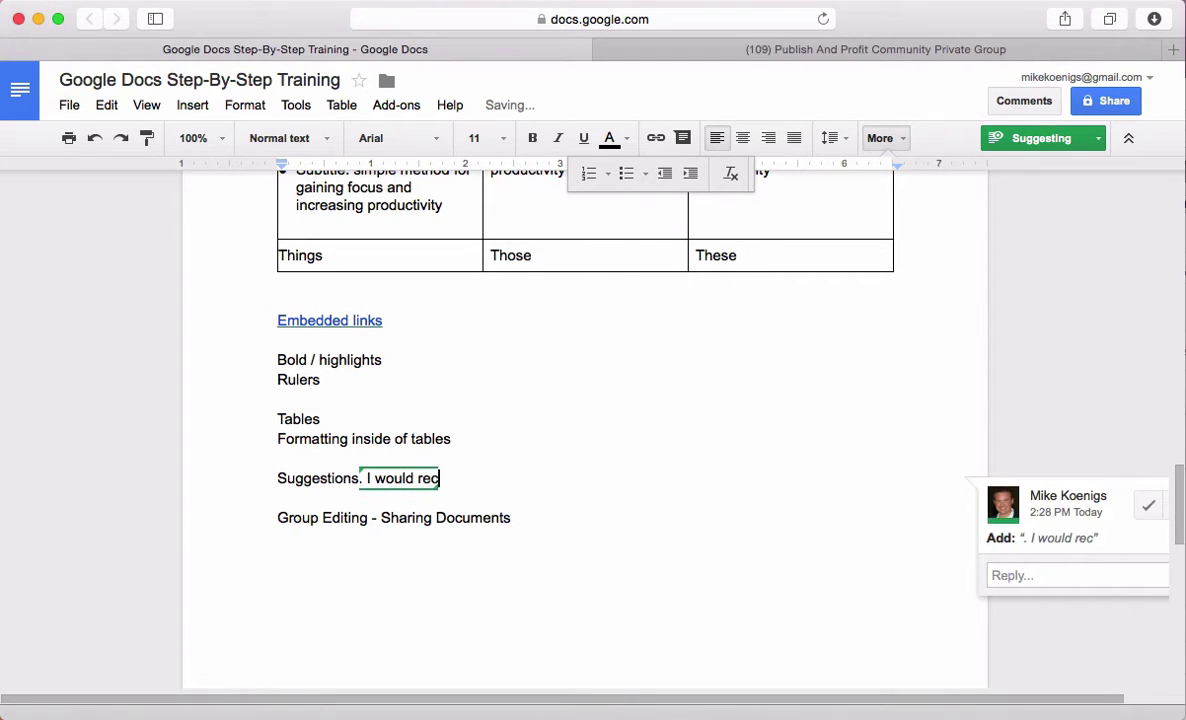
type("ommend changing t")
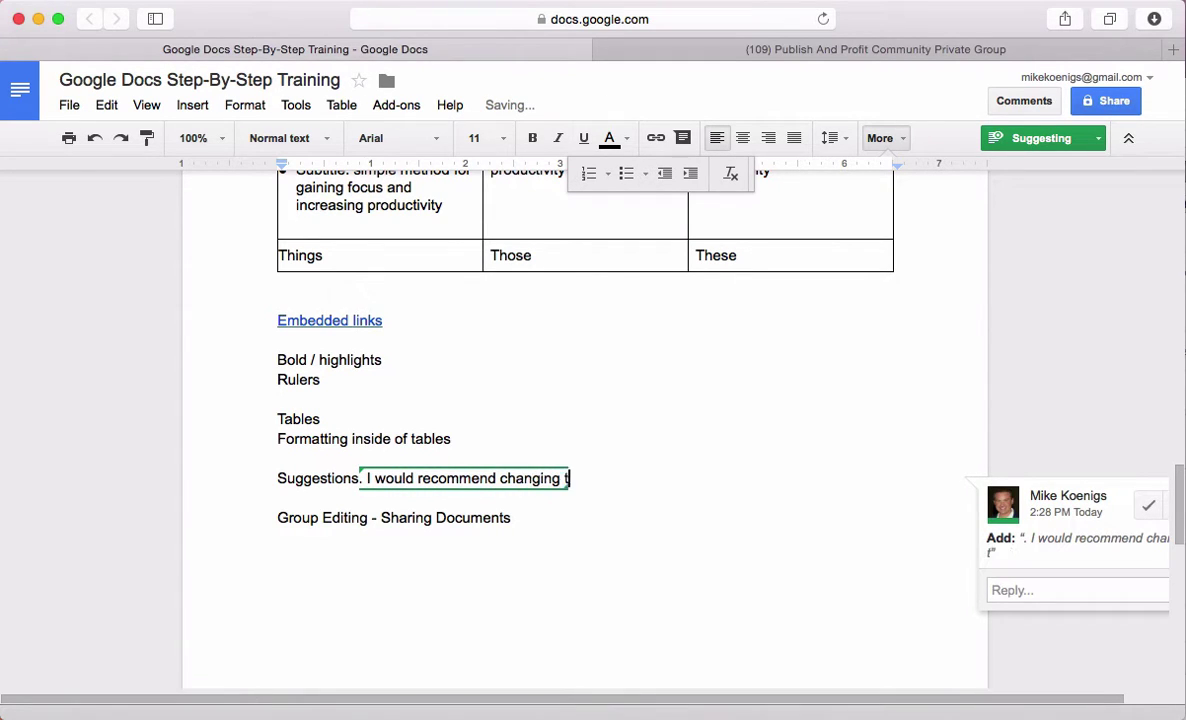
type("his to say")
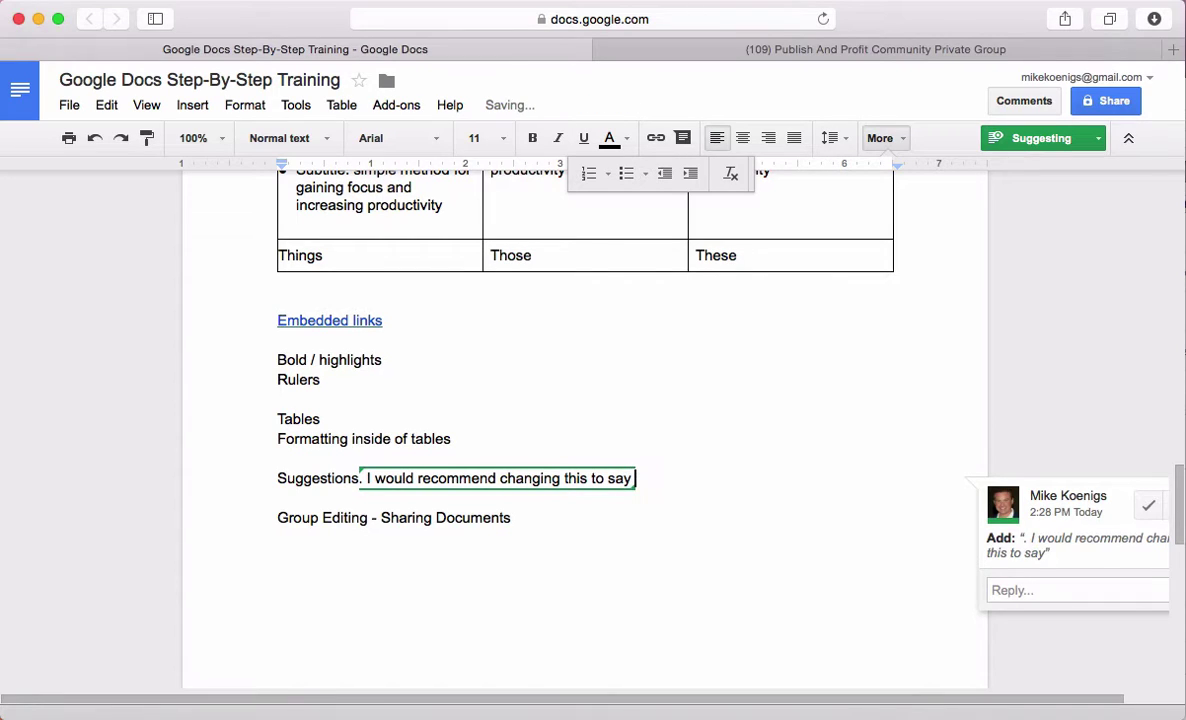
type(" \"Don't Eat Your")
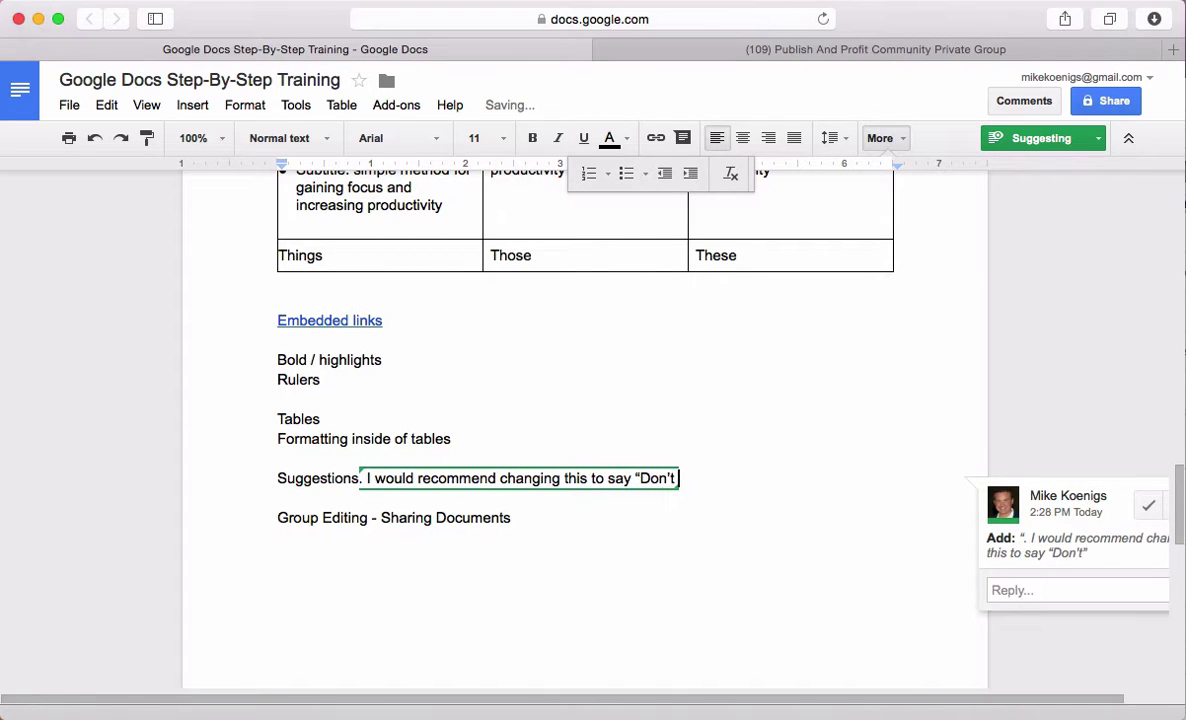
type(" Childr")
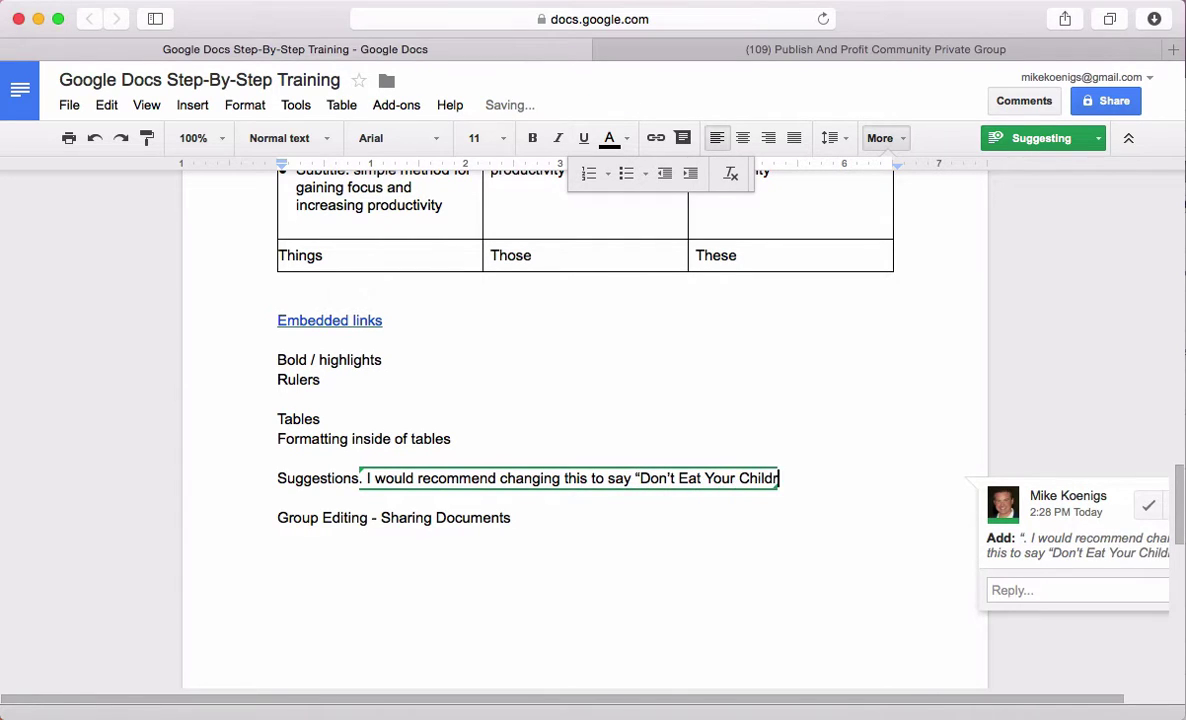
type("en\".")
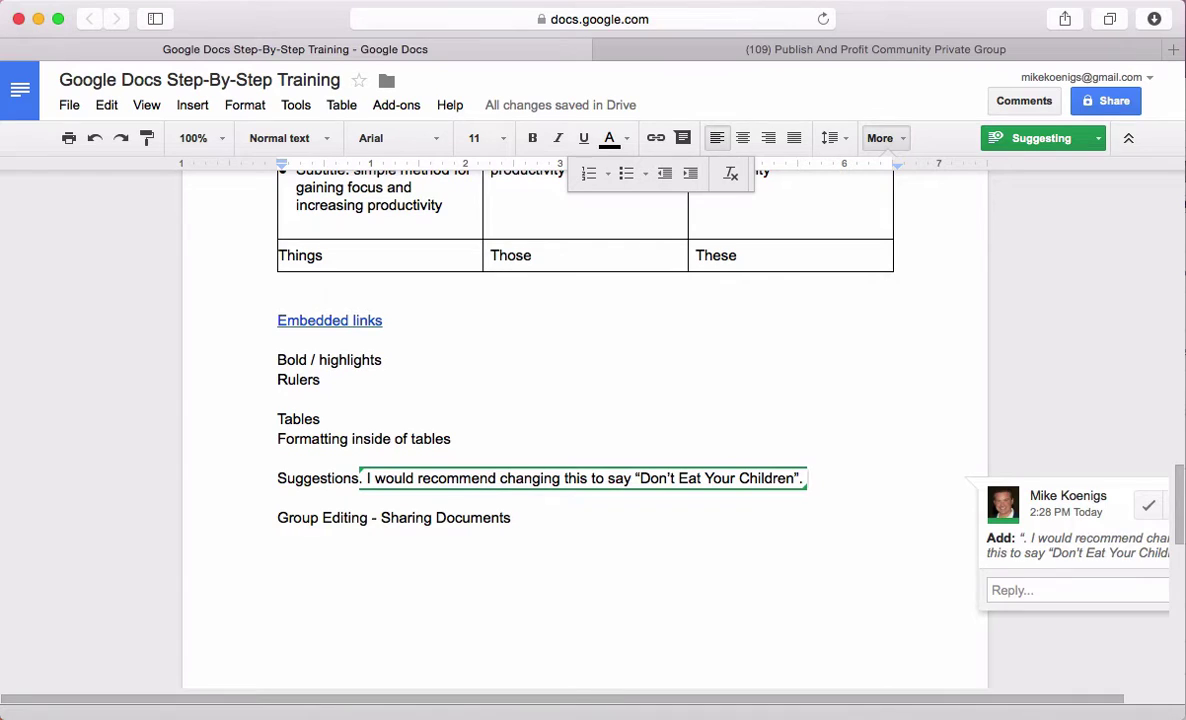
Accept the suggested "Don't Eat Your Children" sentence from its comment card
left_click(556, 542)
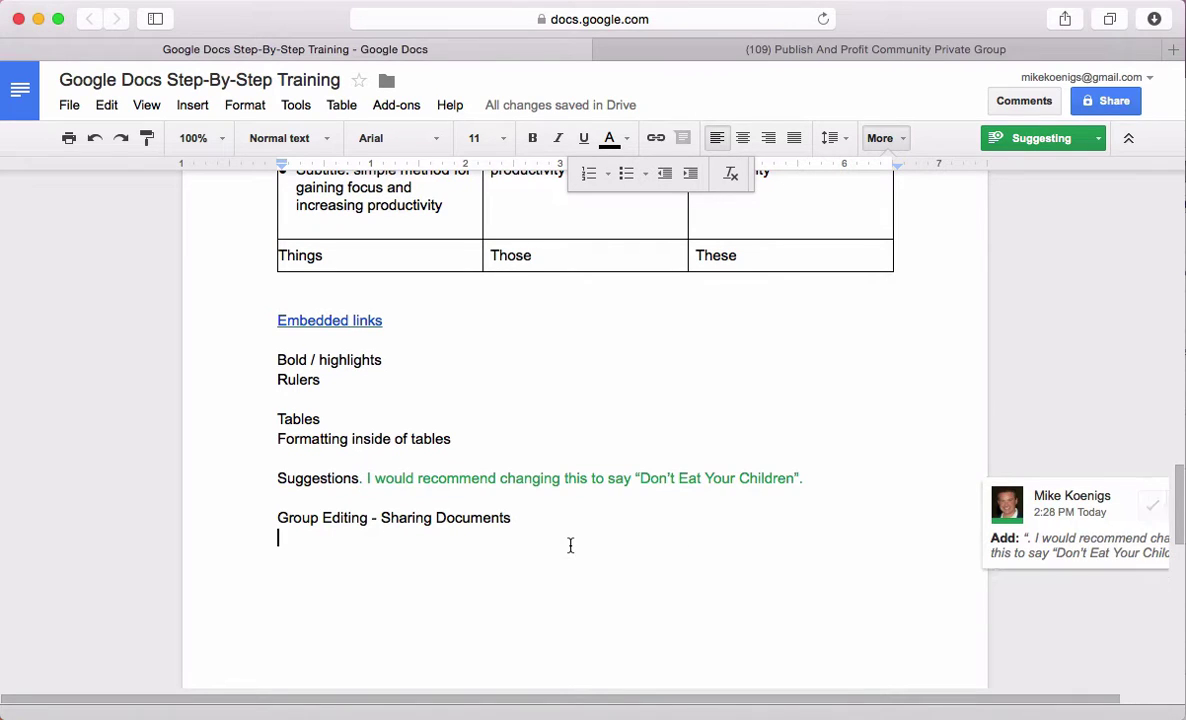
left_click(513, 478)
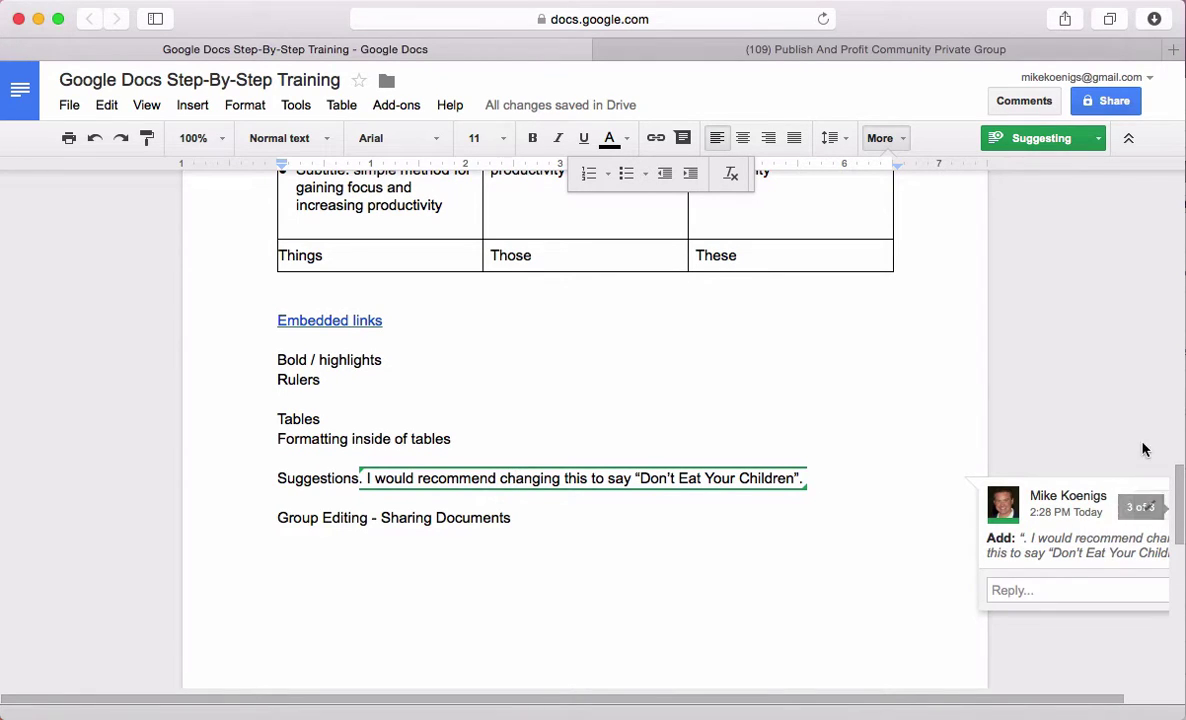
left_click(1139, 506)
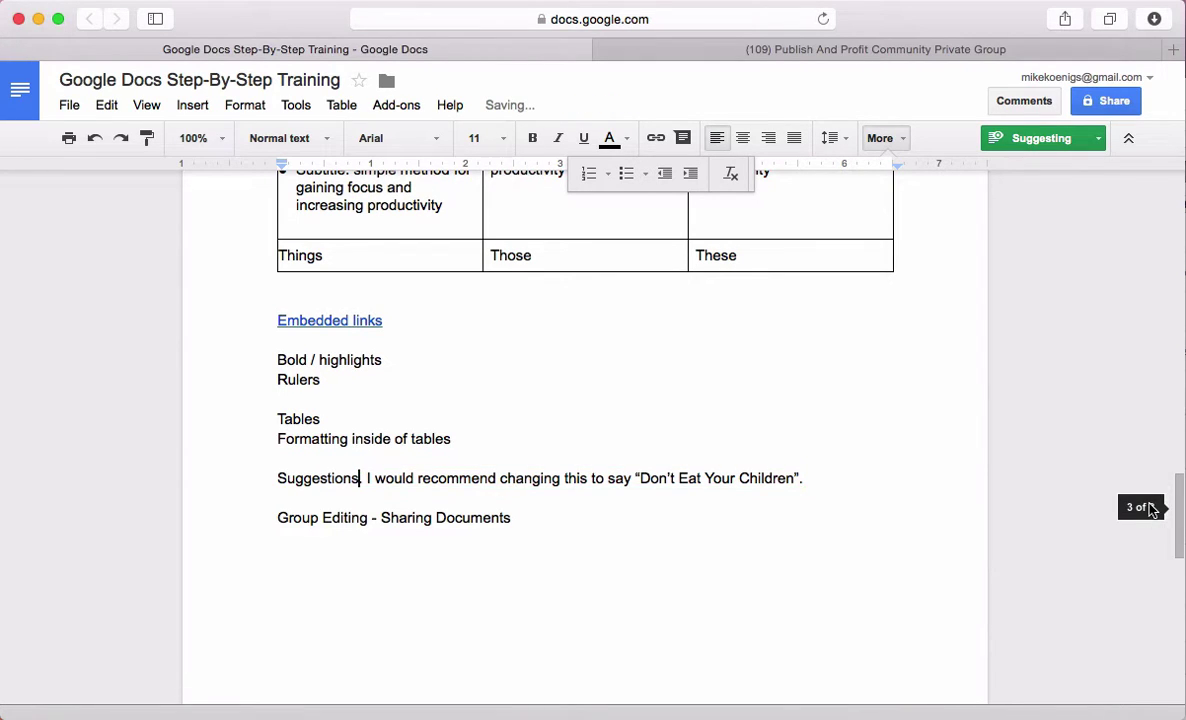
left_click(827, 478)
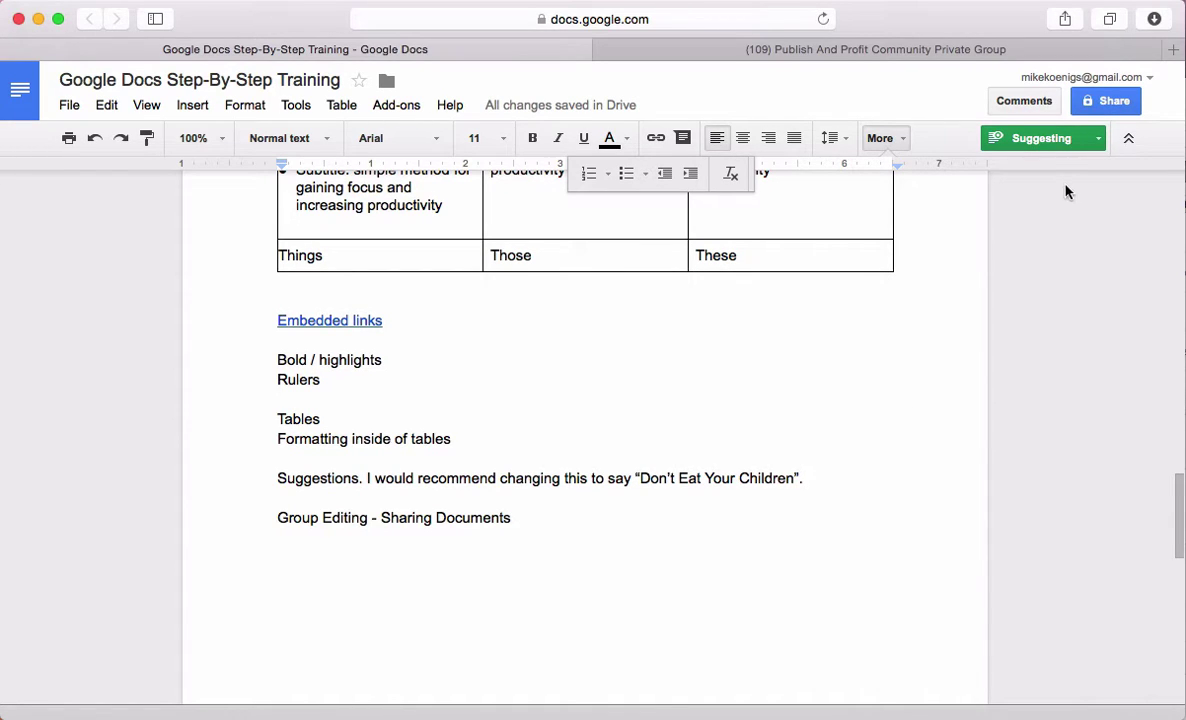
Change the mode dropdown from Suggesting to Editing
left_click(1099, 139)
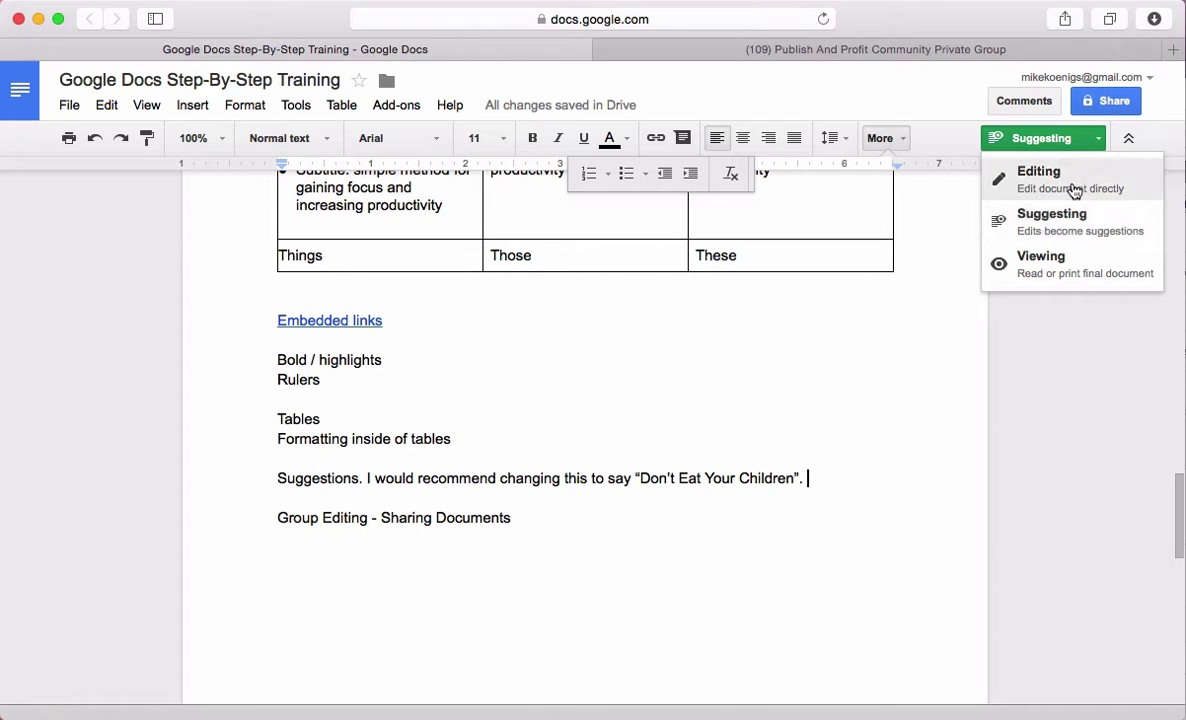
left_click(1070, 189)
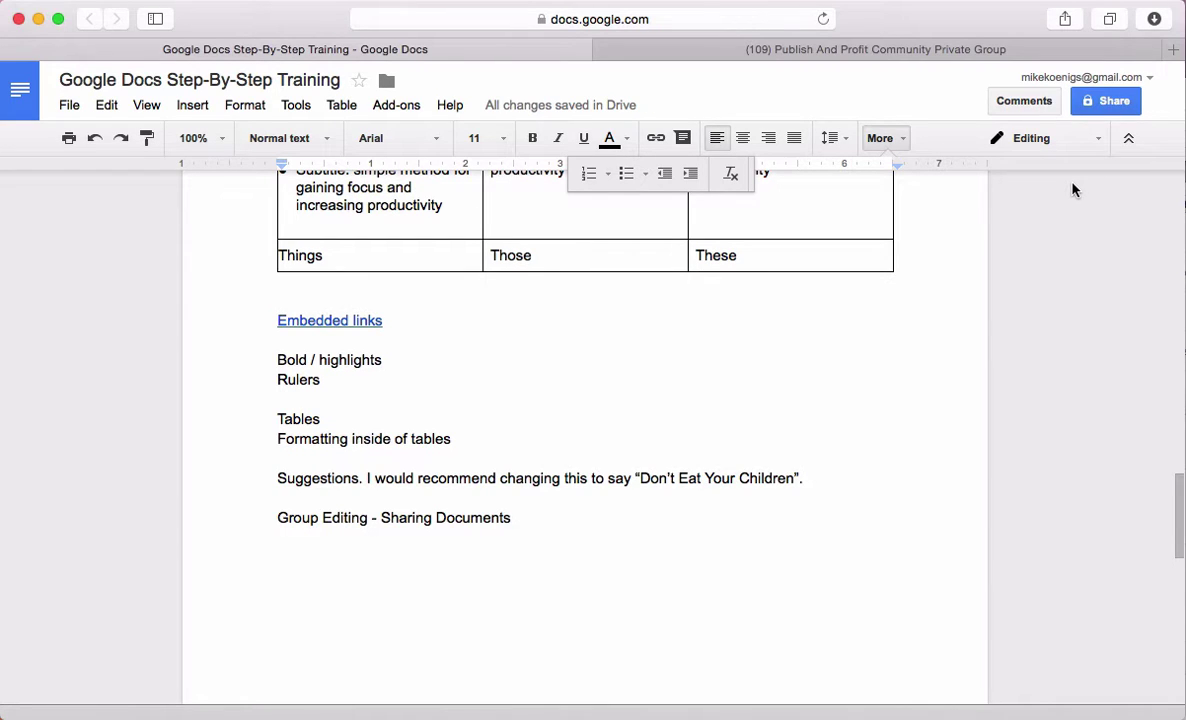
left_click(636, 541)
Open Share and enter the collaborator's e-mail as a recipient
left_click(1114, 103)
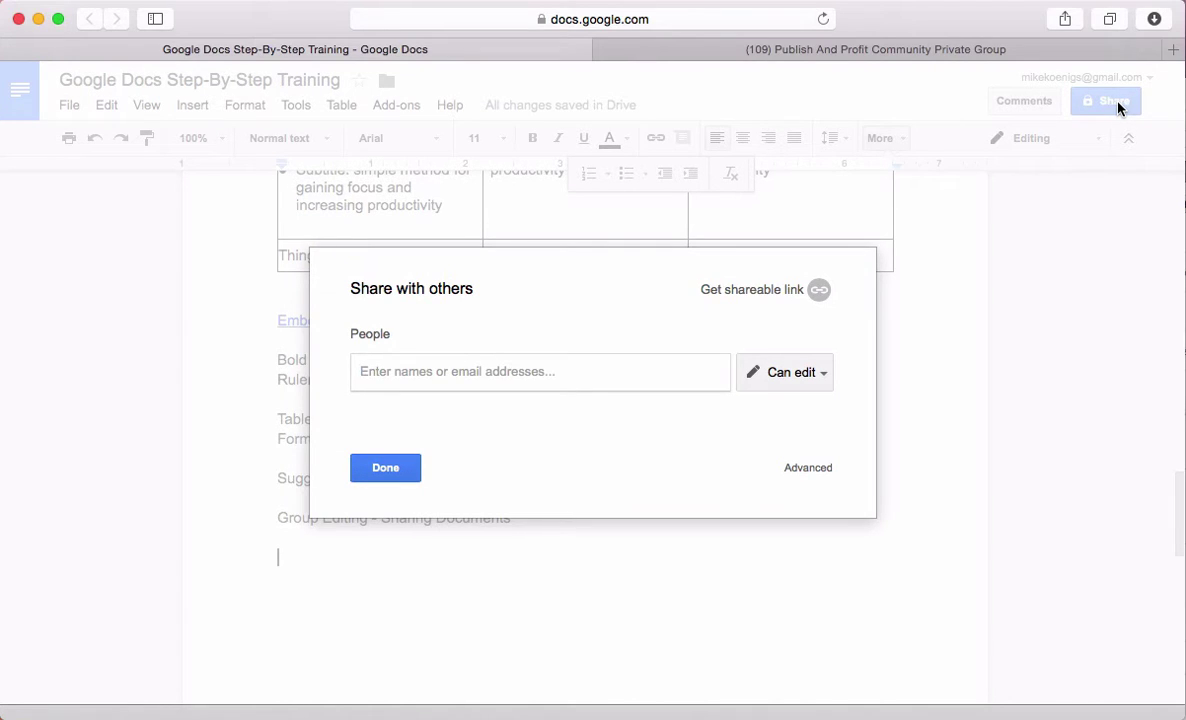
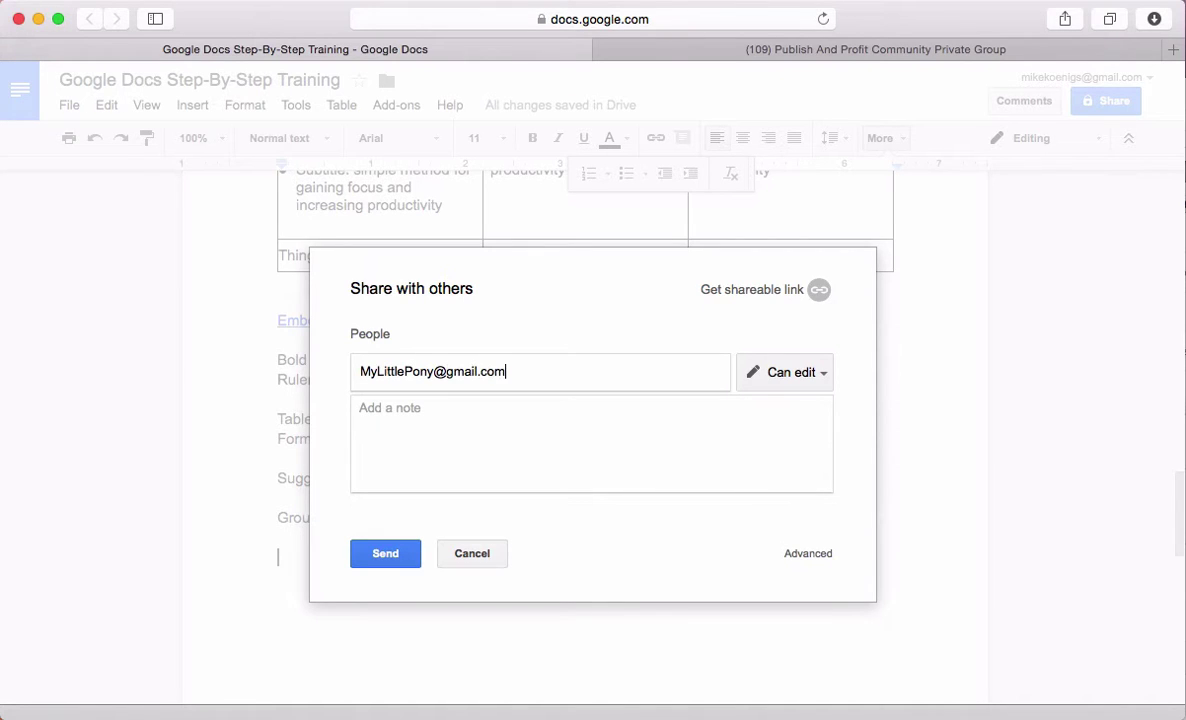
right_click(503, 437)
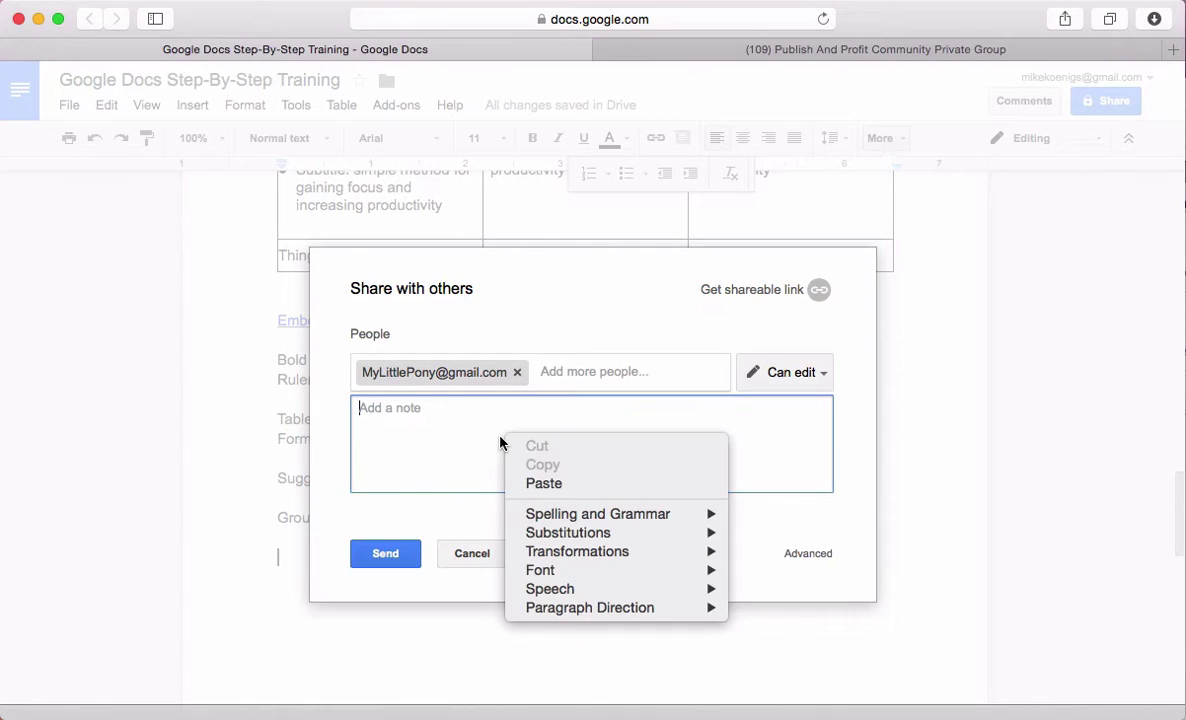
left_click(432, 430)
Write a note greeting the collaborator, inviting edits and asking them to turn on "Suggesting"
type("Hi Pa")
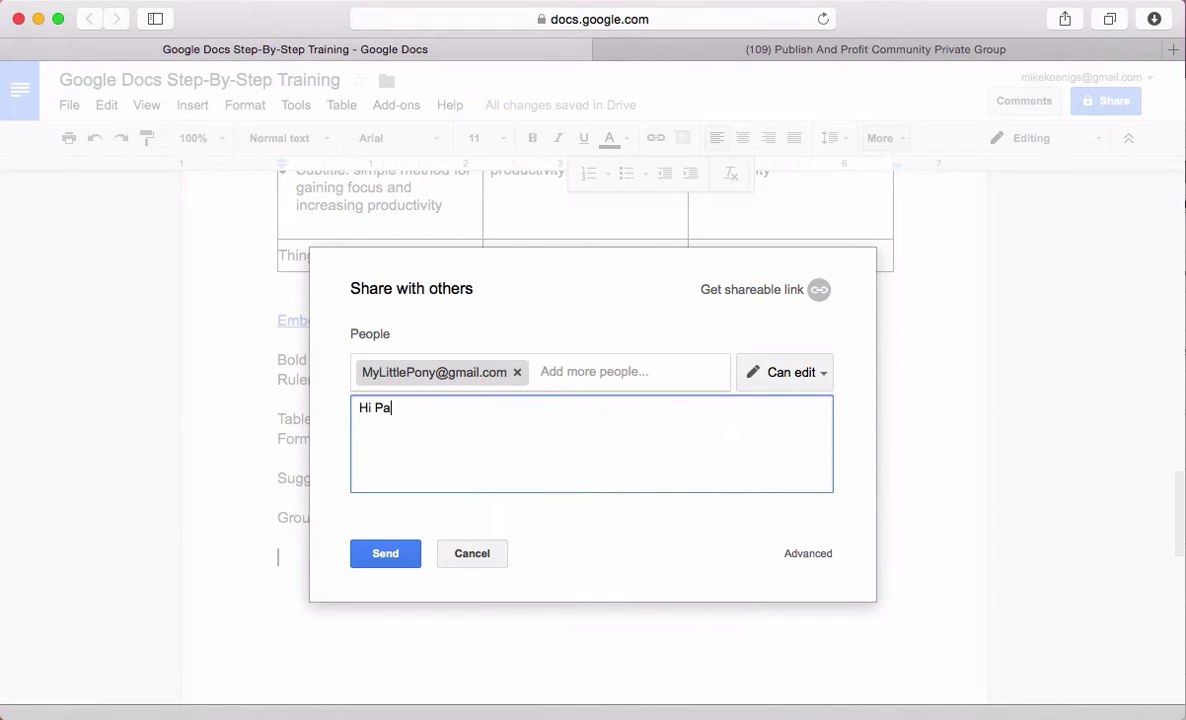
key("BackSpace")
type("ony,")
key("Return")
type("Here is that cool document I")
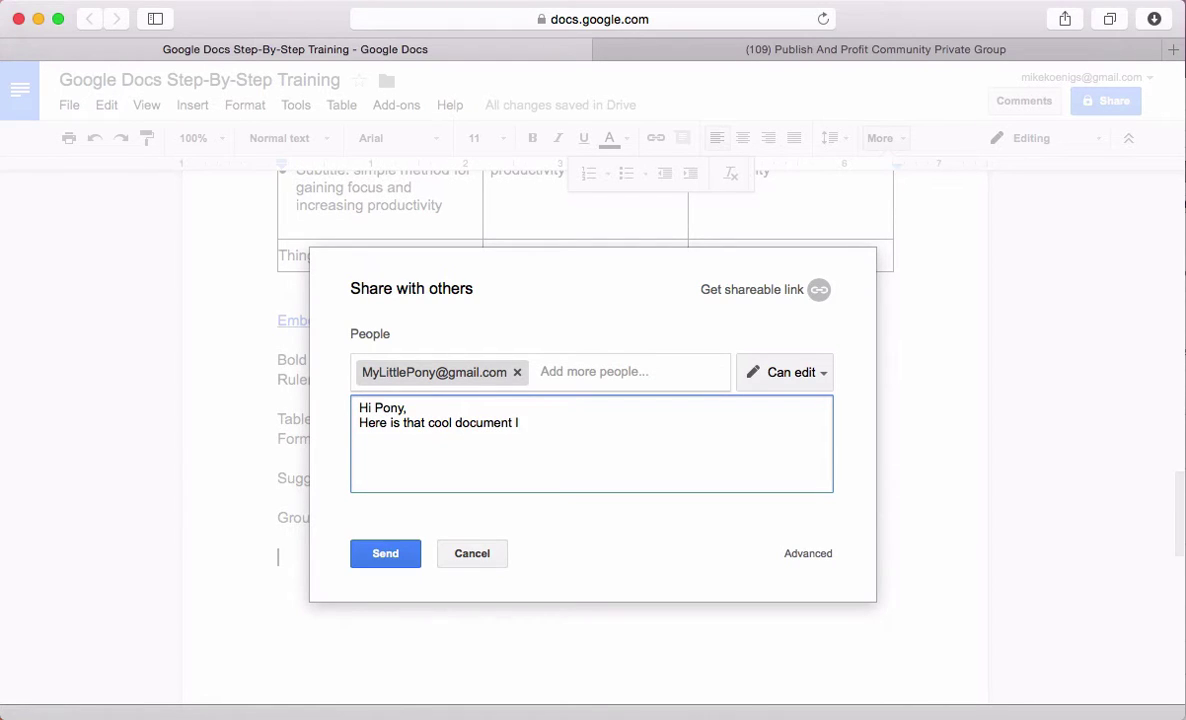
type(" primted")
key("BackSpace")
key("BackSpace")
key("BackSpace")
type("i")
key("BackSpace")
key("BackSpace")
key("BackSpace")
type("omised youPlease make")
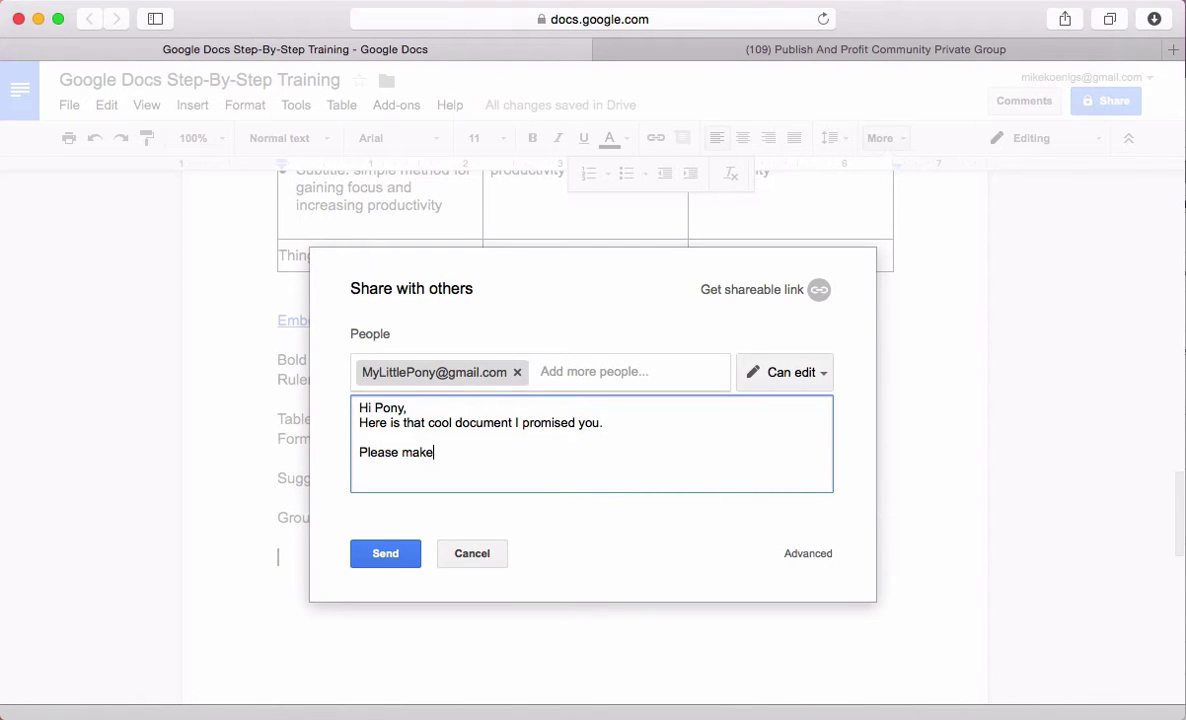
type(" edits as you see")
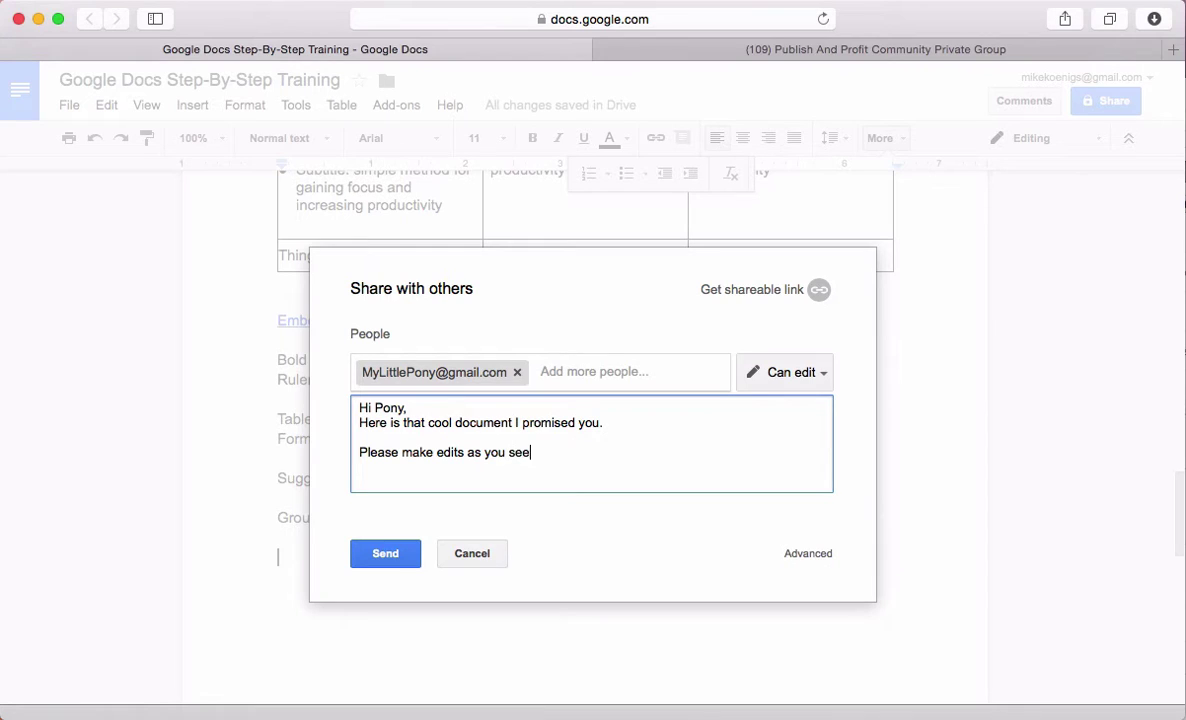
type(" fit - and make sure")
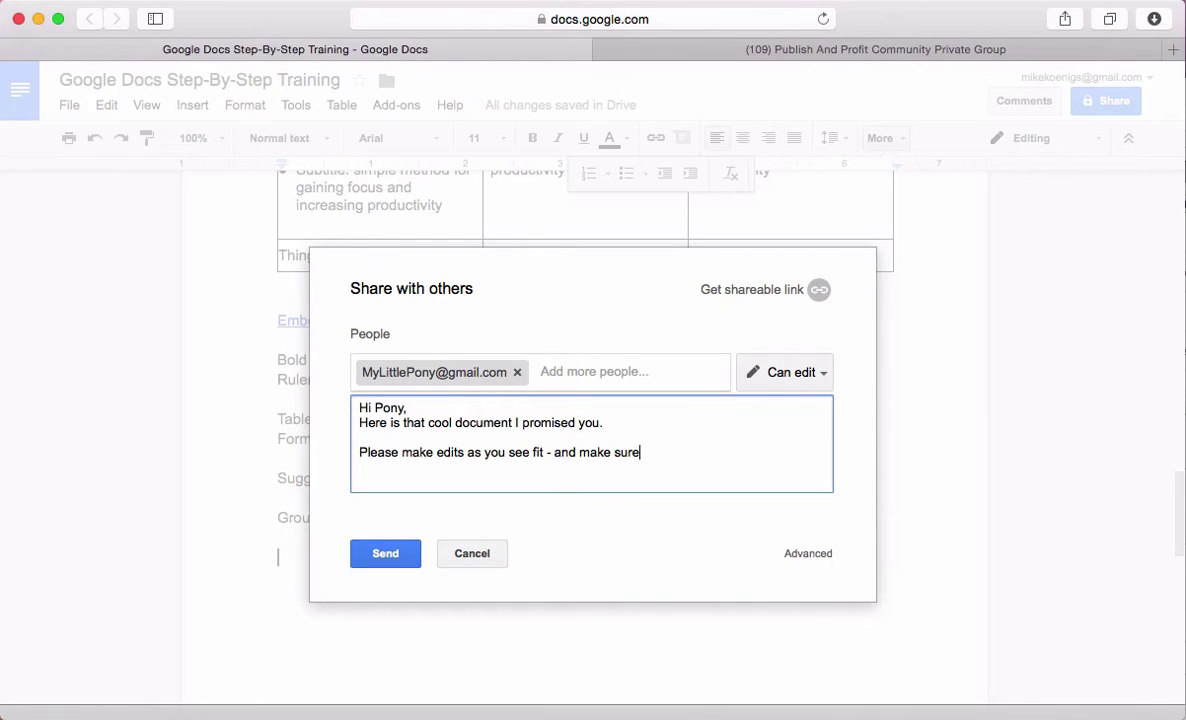
type(" you turn on \"Sugg")
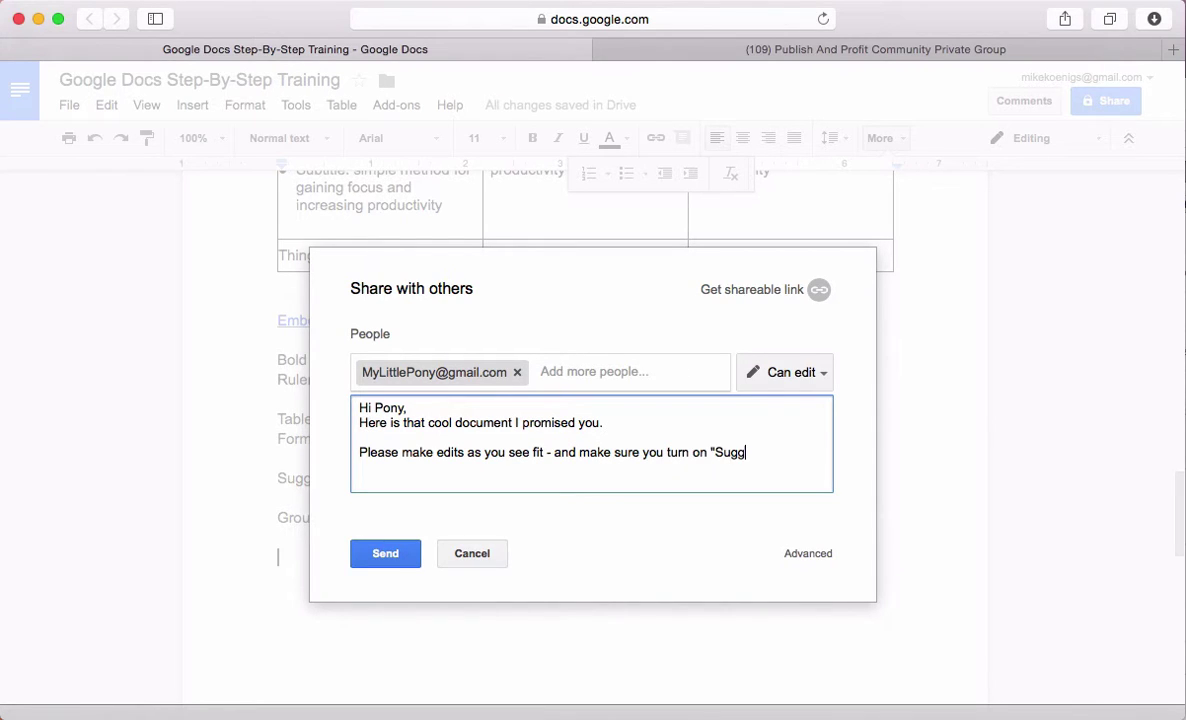
type("estiong\" in the \"Editing\" Menu!")
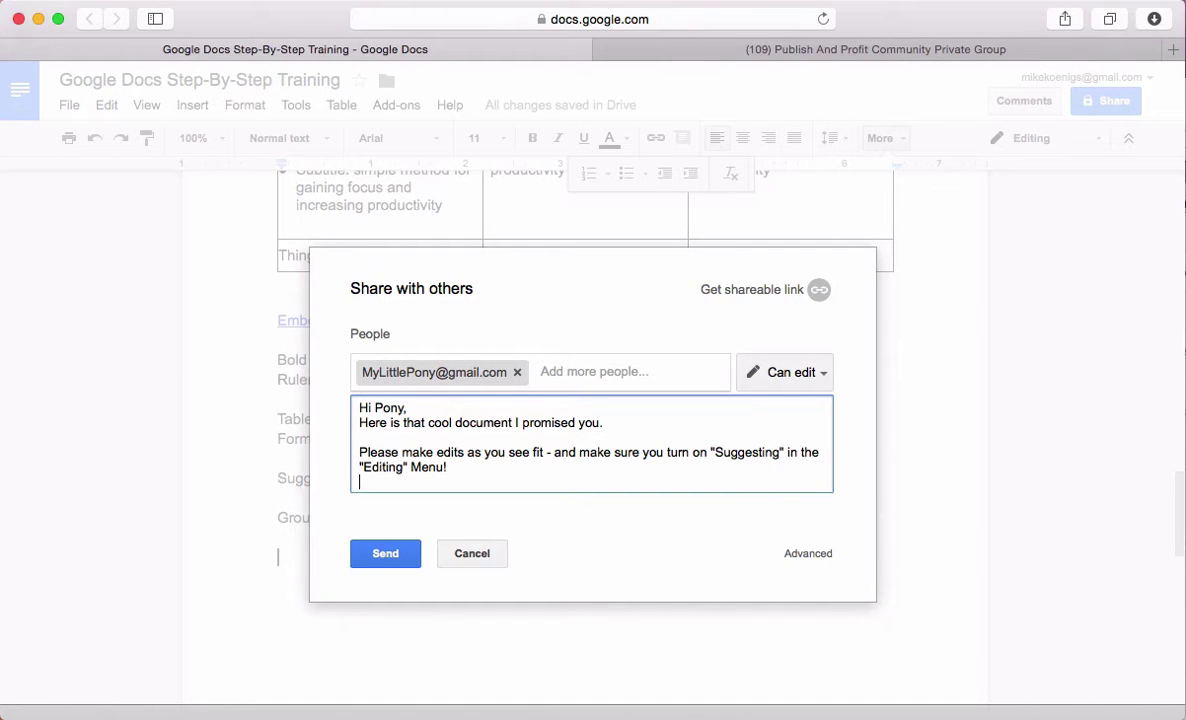
key("Return")
Keep Can edit, enable the view-only shareable link, cancel the invite, and click Done
left_click(821, 374)
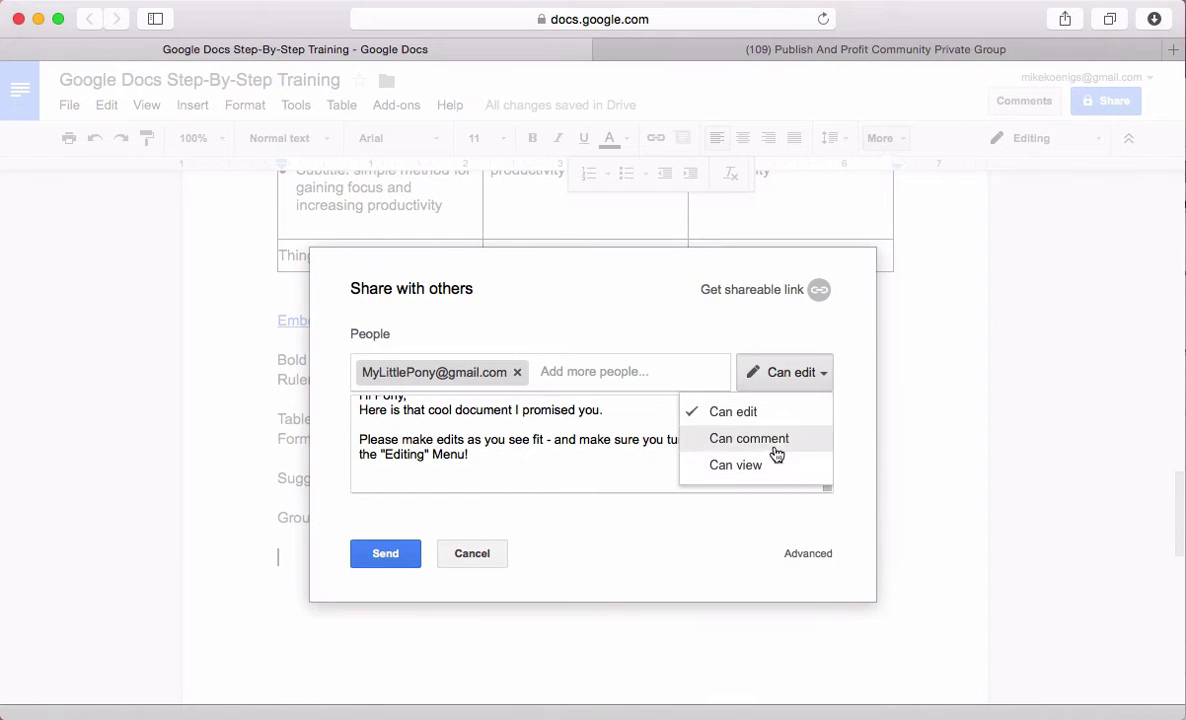
left_click(532, 479)
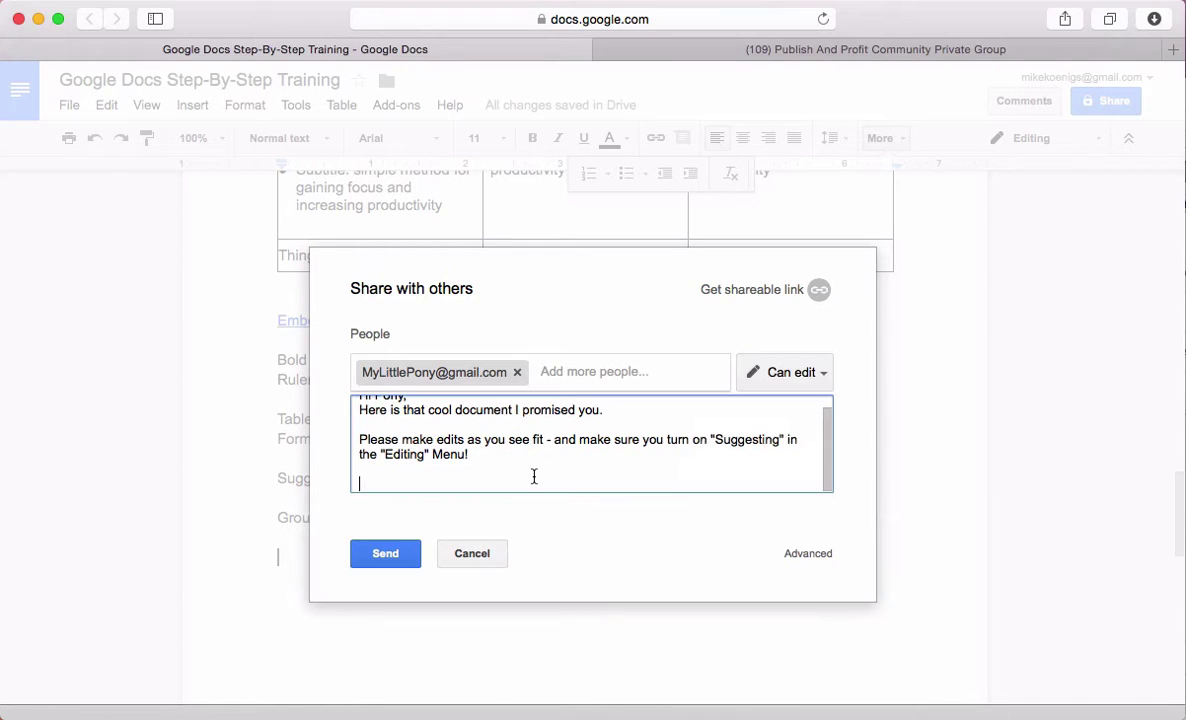
left_click(819, 292)
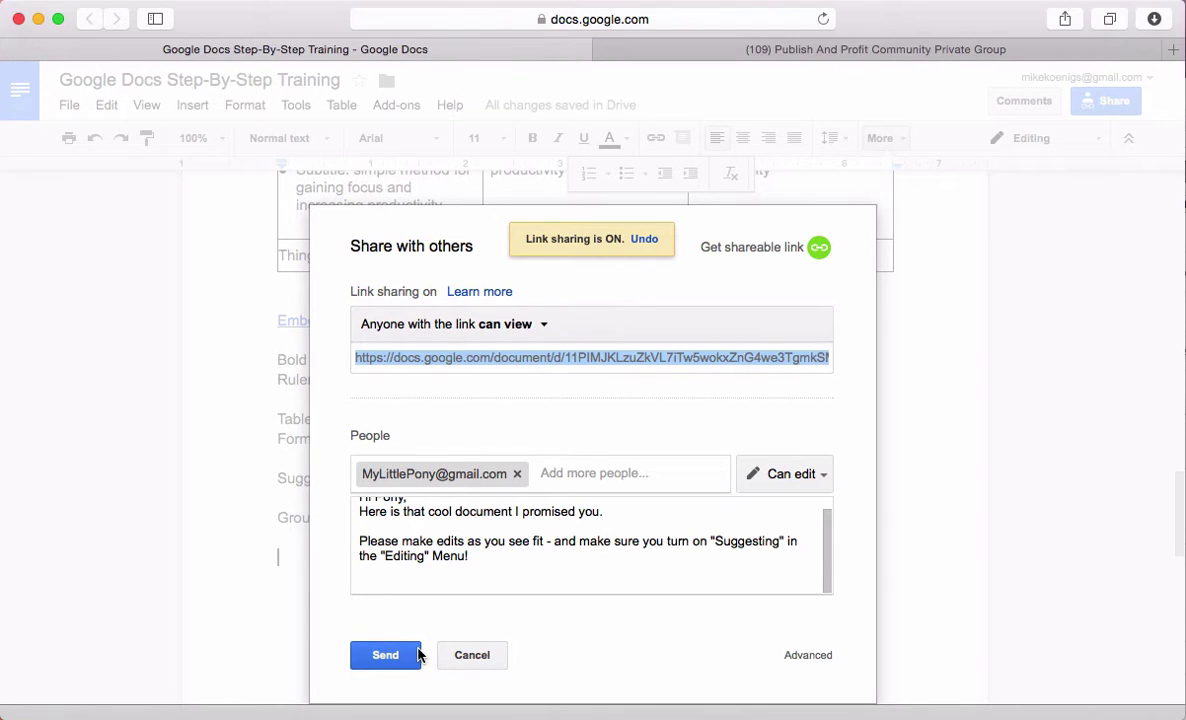
left_click(508, 578)
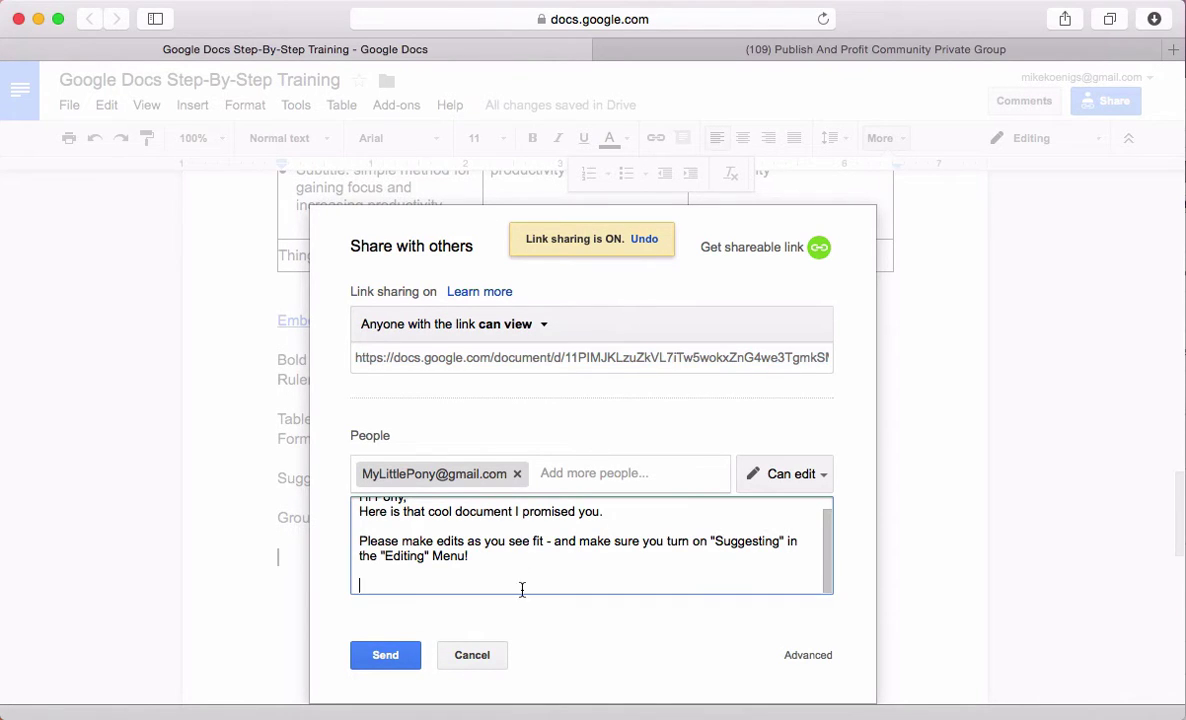
left_click(465, 660)
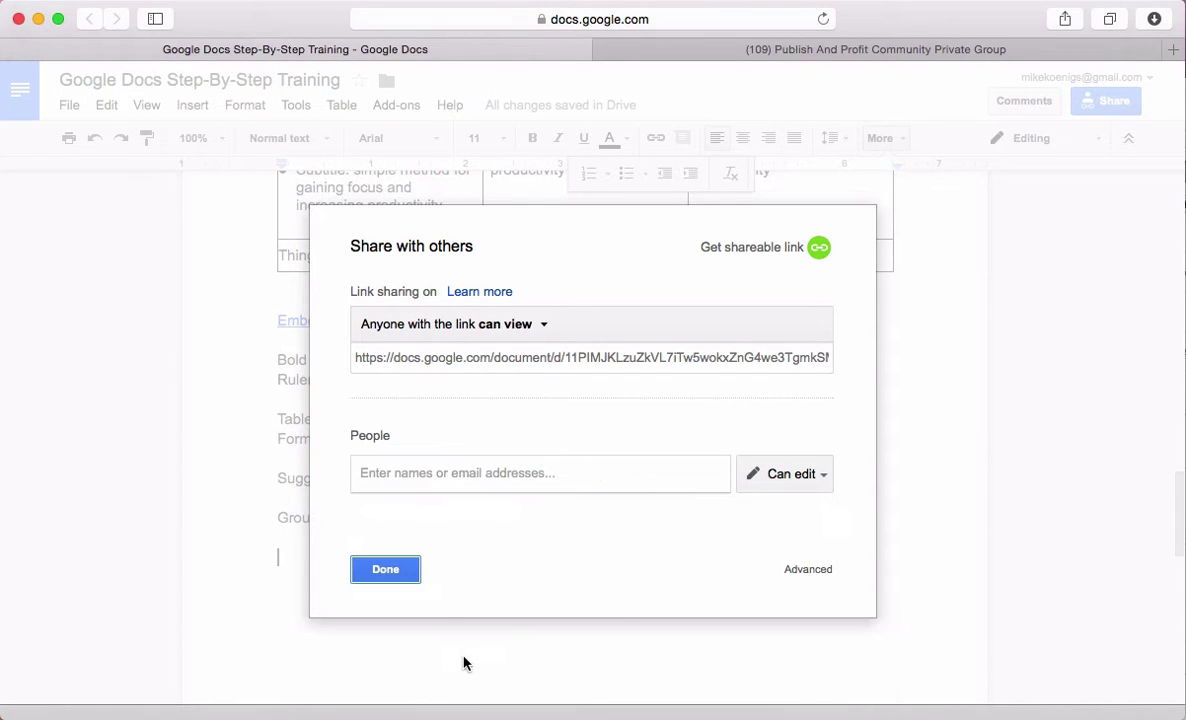
left_click(393, 570)
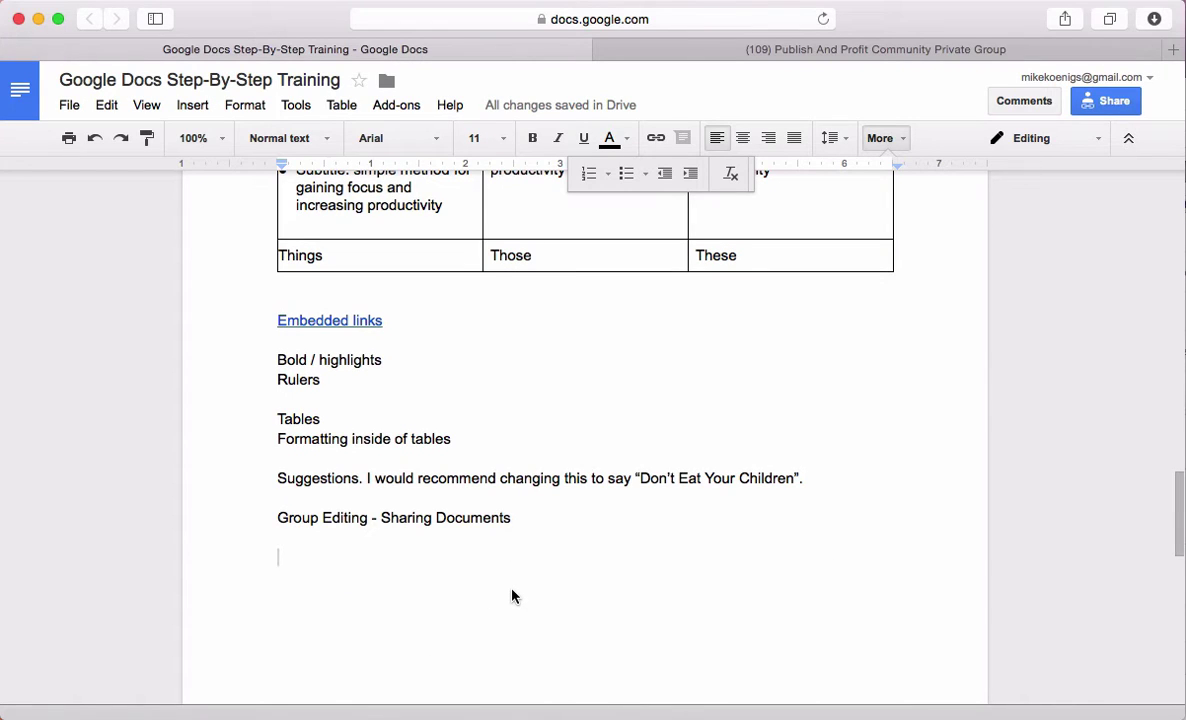
Delete the blank line below the first paragraph ending 'application.'
left_click(410, 457)
scroll(414, 492, "up", 10)
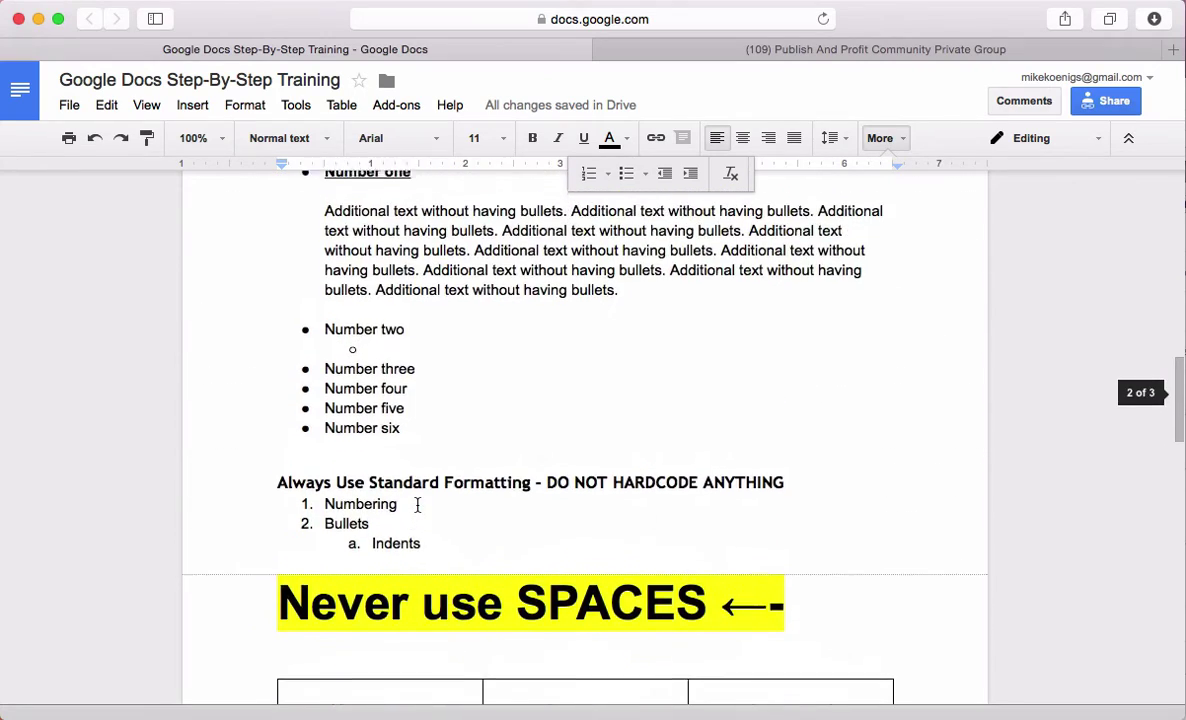
scroll(417, 505, "up", 15)
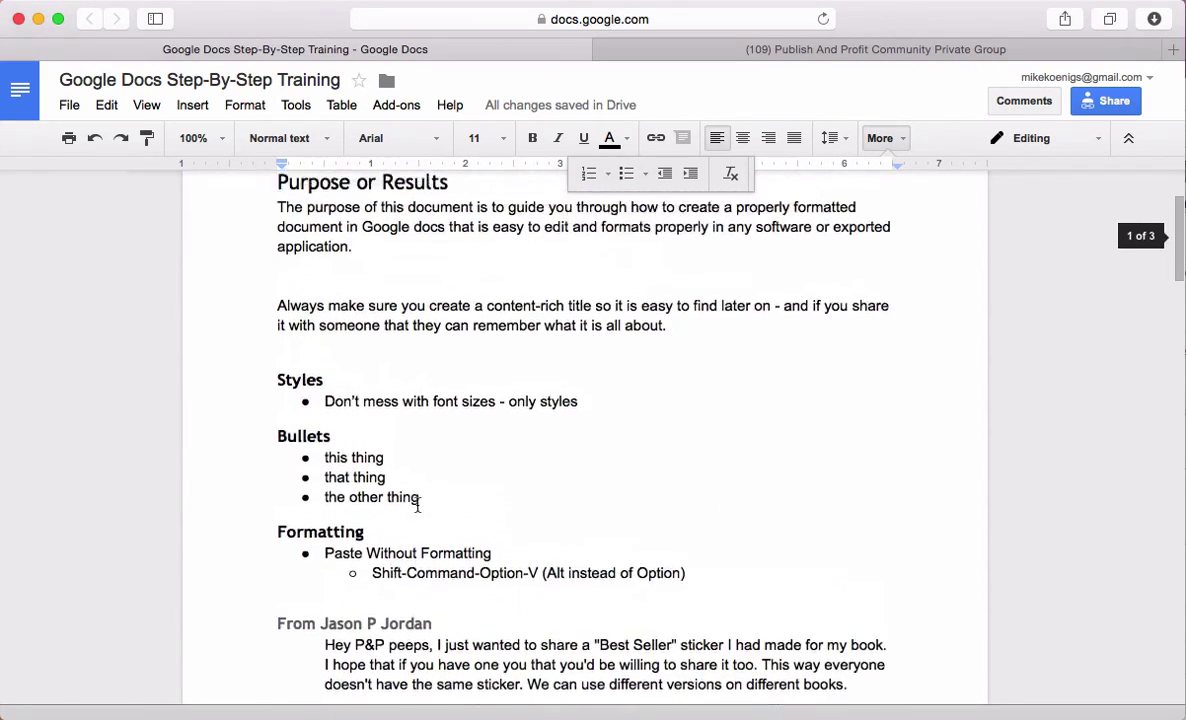
scroll(417, 505, "up", 4)
left_click(344, 445)
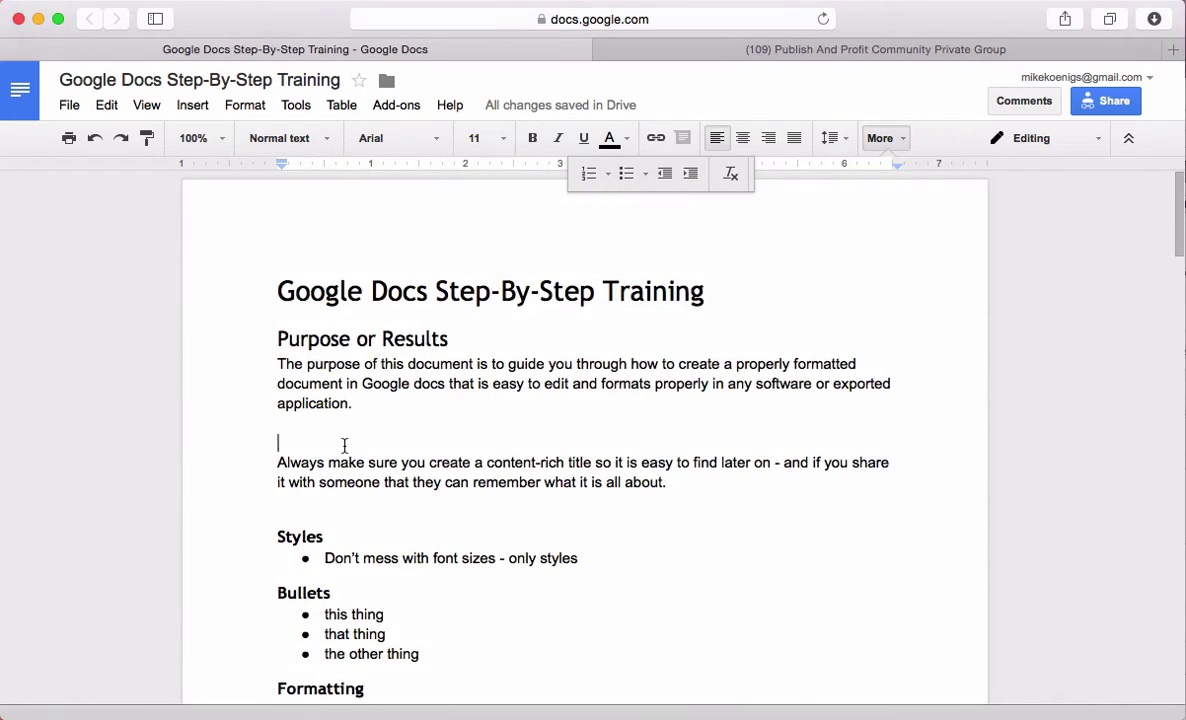
key("BackSpace")
Select the title line, view the paragraph styles, then open the Rename document dialog
left_click(316, 497)
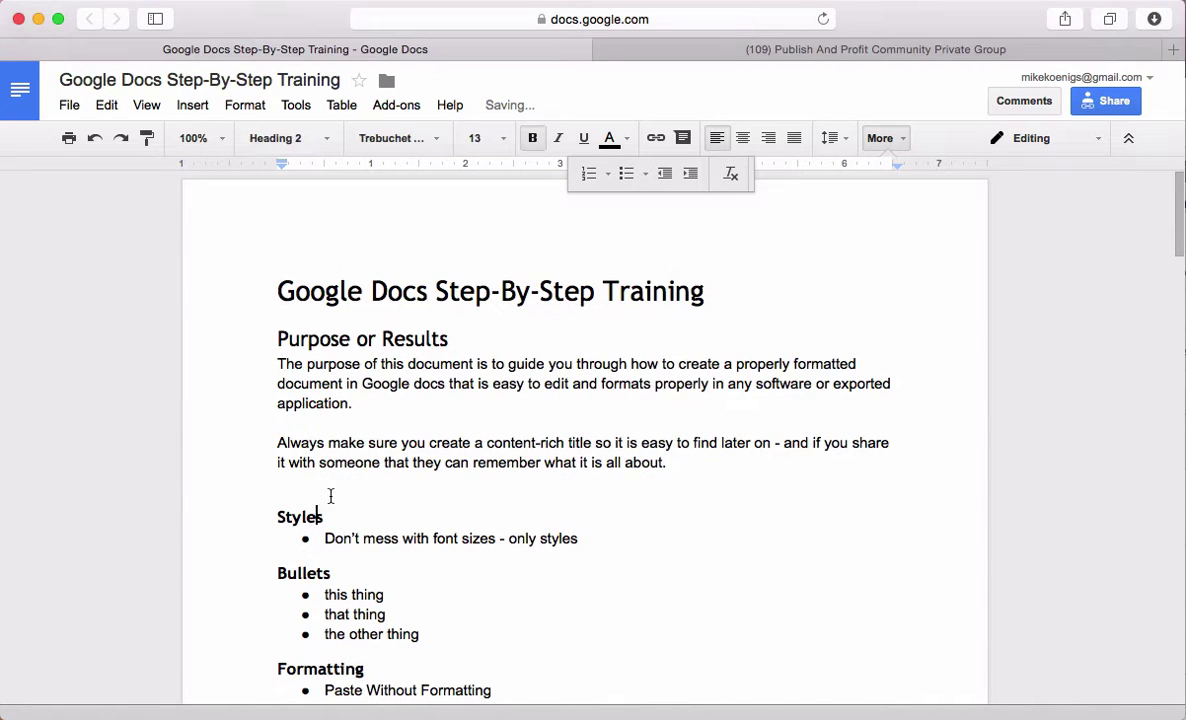
left_click(338, 489)
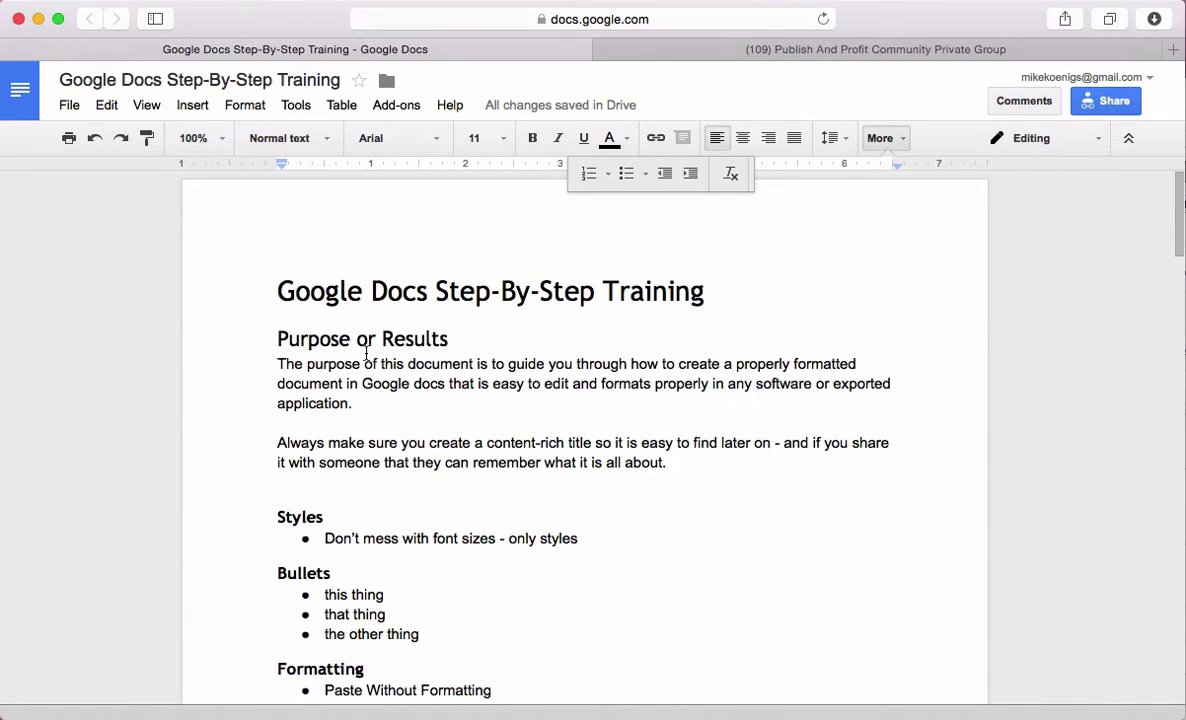
left_click(541, 288)
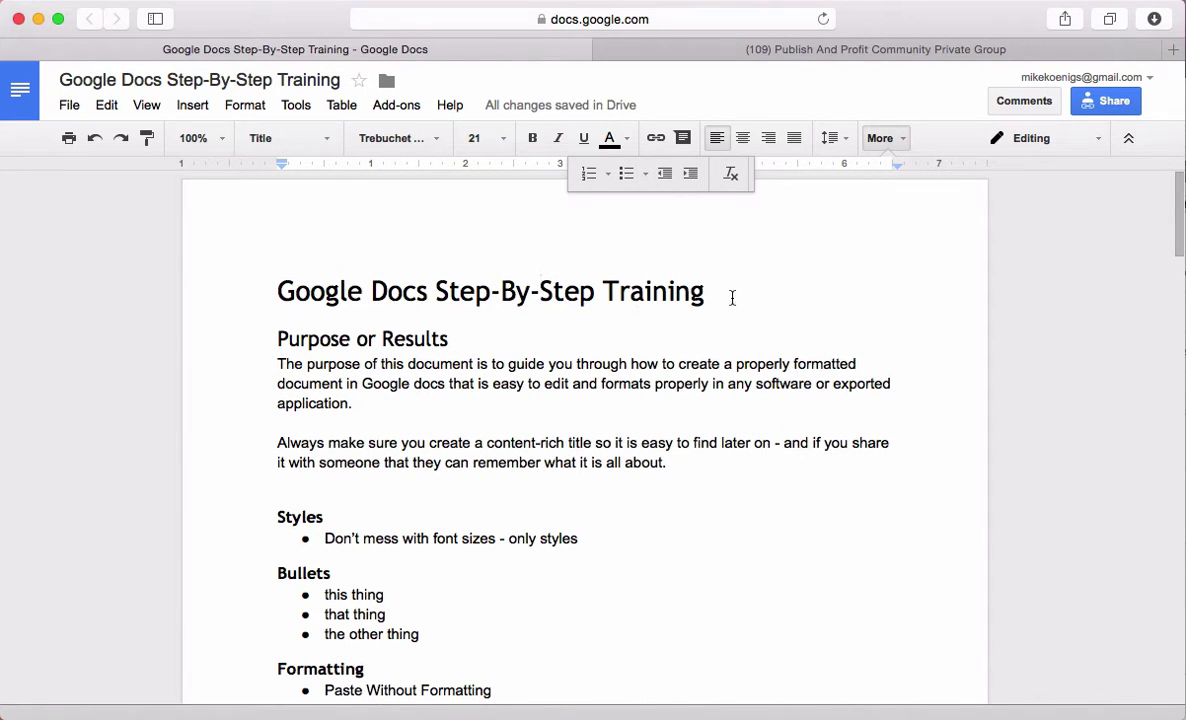
left_click_drag(732, 297, 212, 288)
left_click(328, 143)
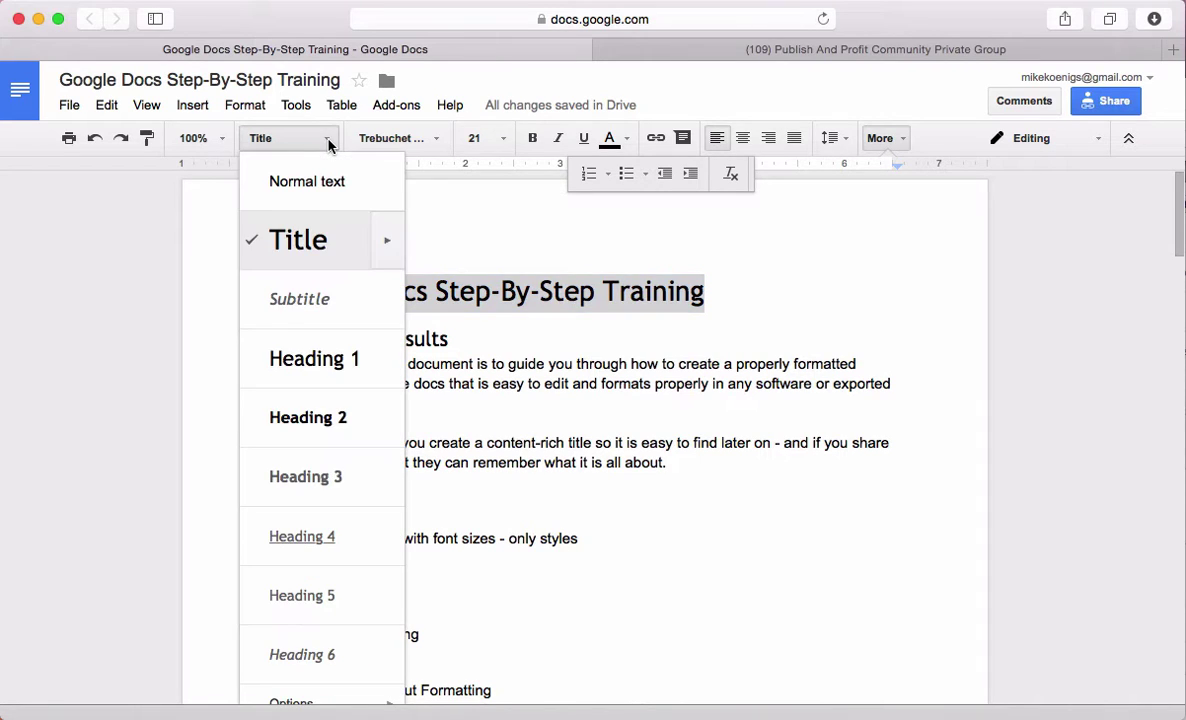
left_click(416, 418)
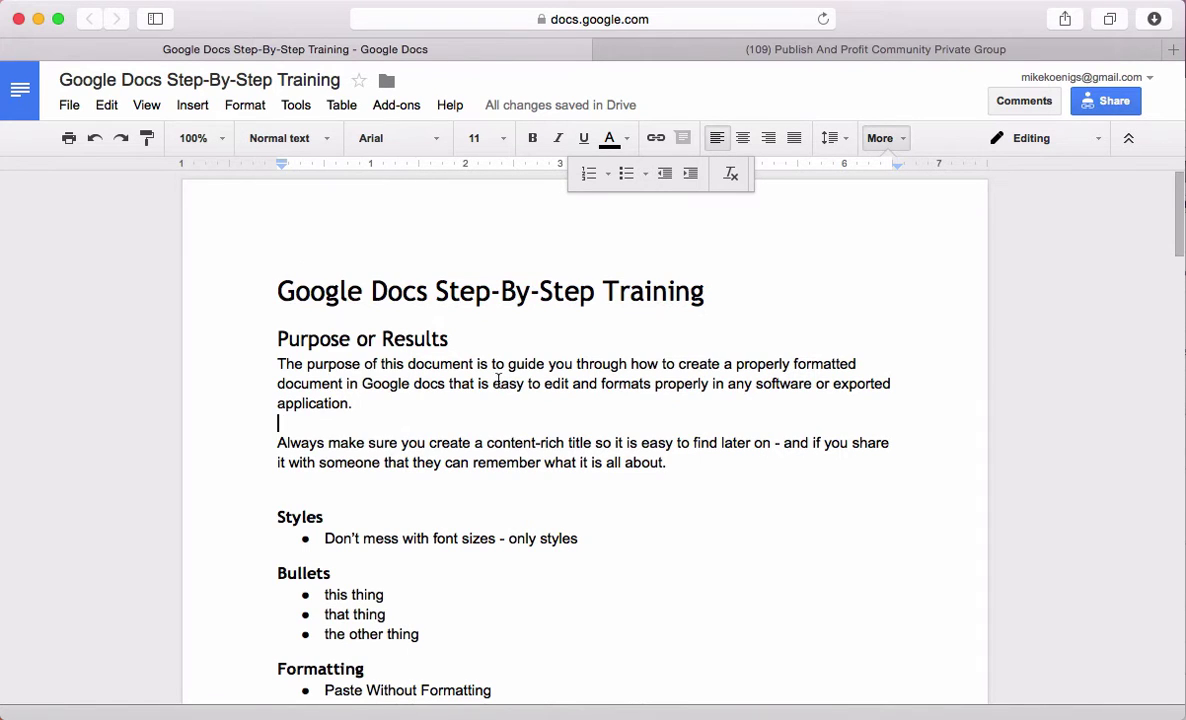
left_click(240, 84)
Cancel the Rename dialog, leaving the name 'Google Docs Step-By-Step Training'
left_click(670, 398)
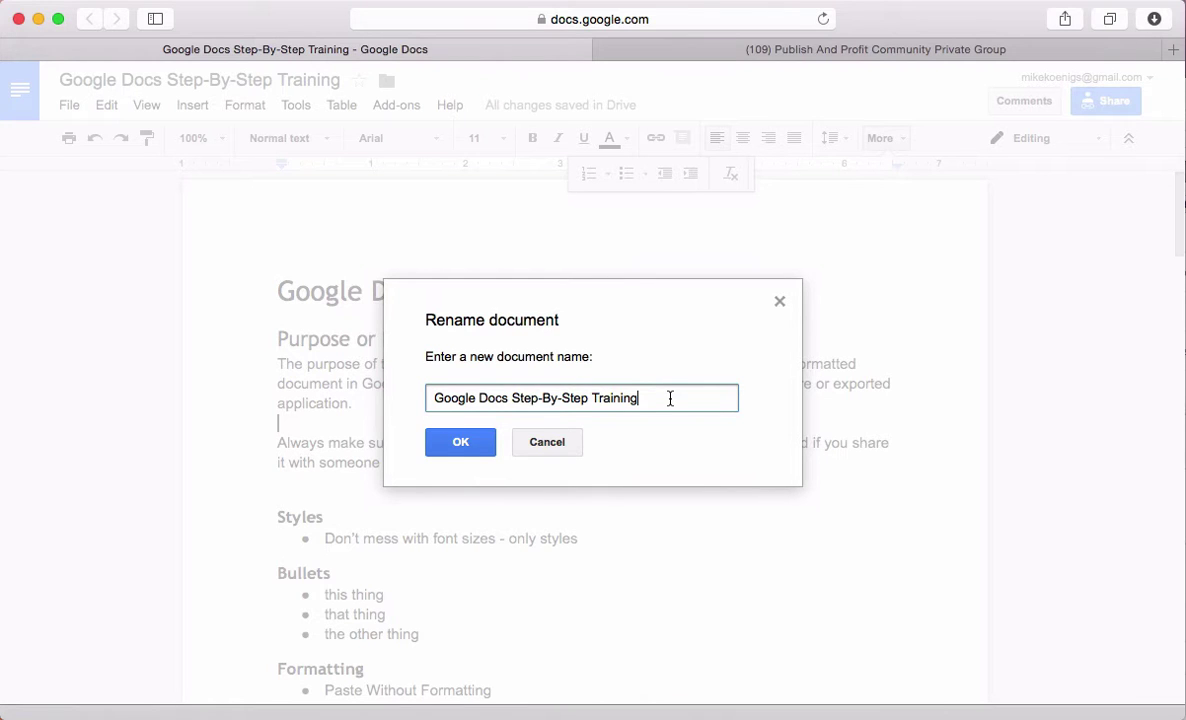
left_click(547, 447)
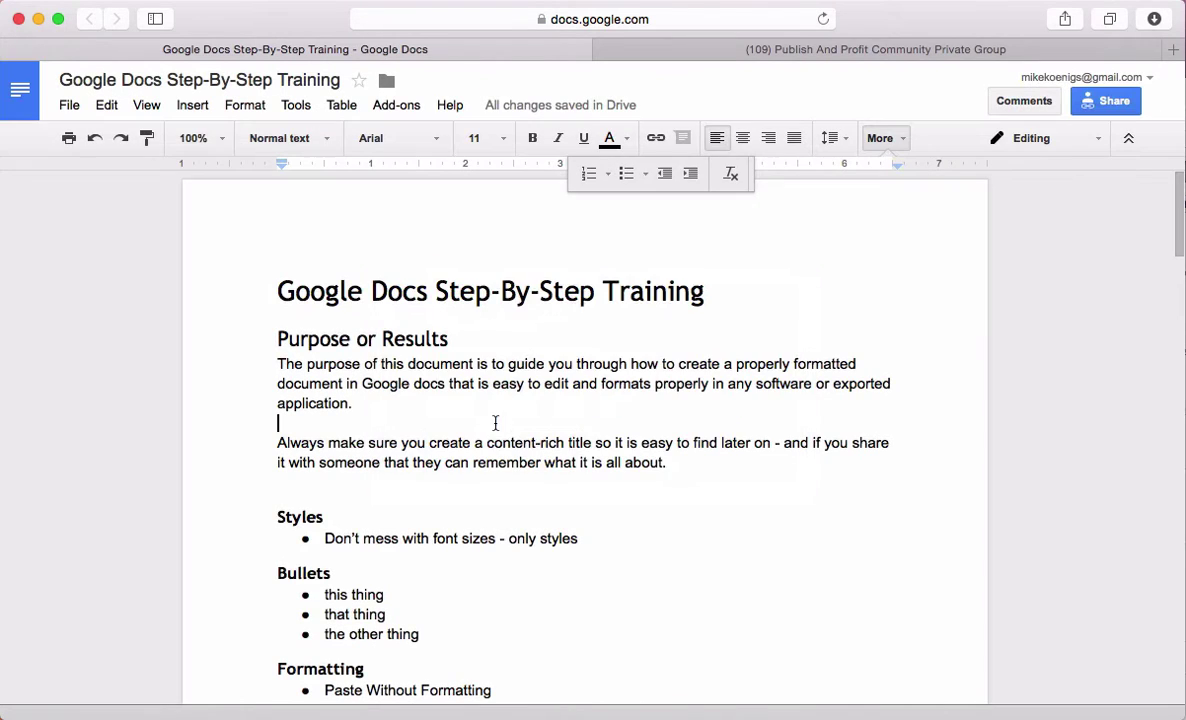
left_click(279, 340)
Insert a line above 'Purpose or Results' reading 'Publish and Profit, Publish & Profit, P&P, PandP'
key("Return")
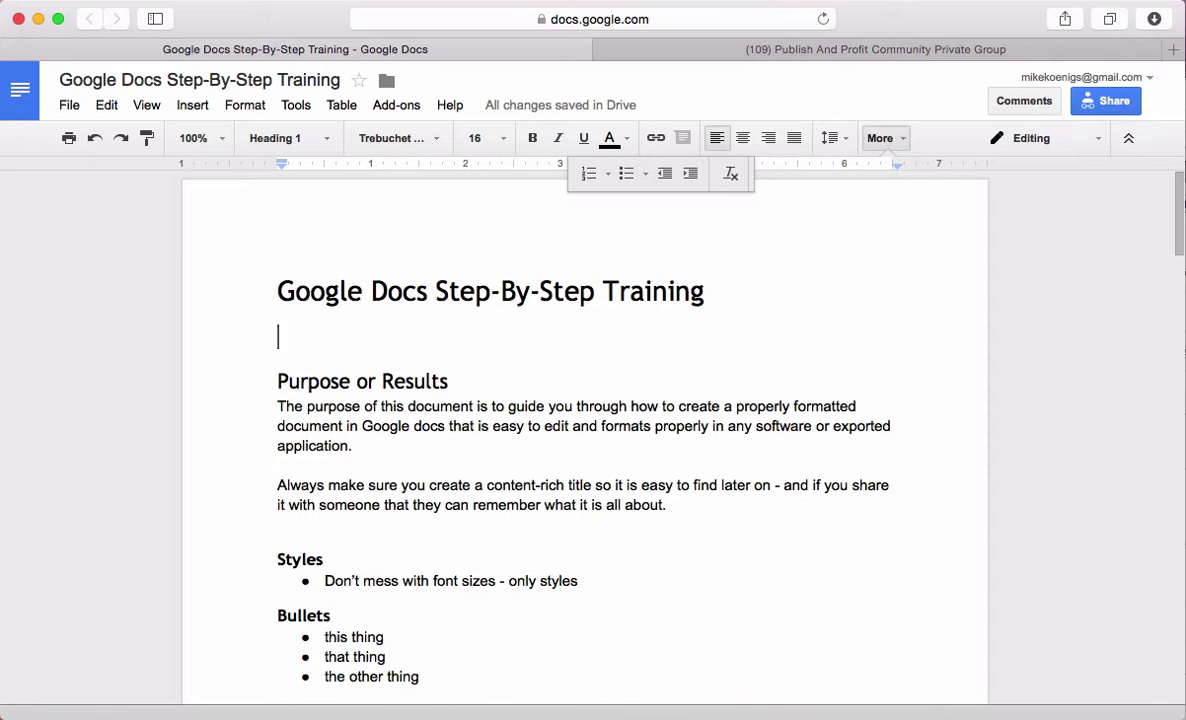
type("Publish And")
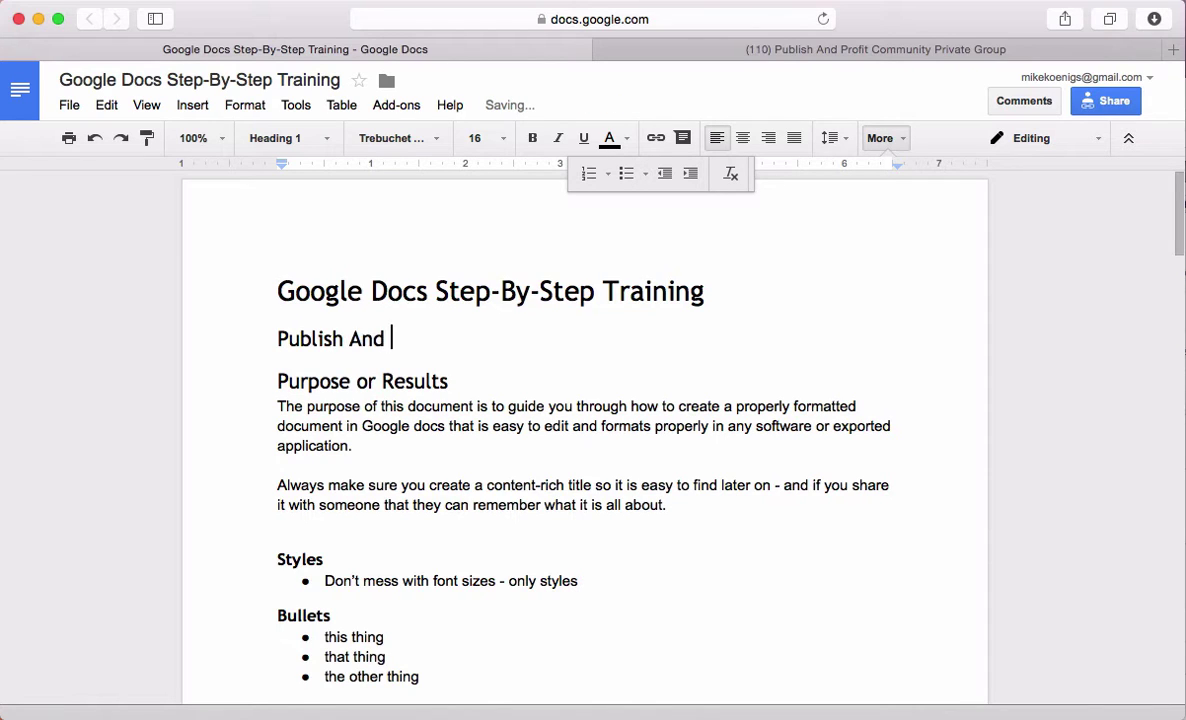
key("BackSpace")
key("BackSpace")
key("BackSpace")
key("BackSpace")
type("and Profit")
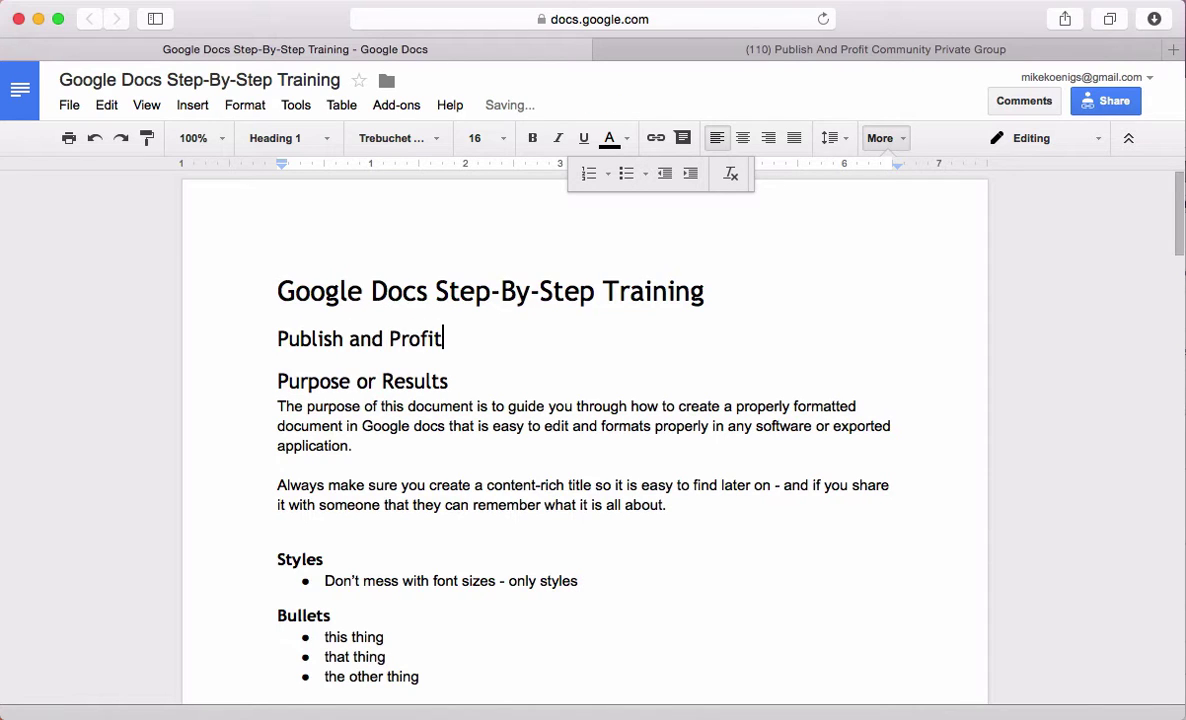
type(", Publish ")
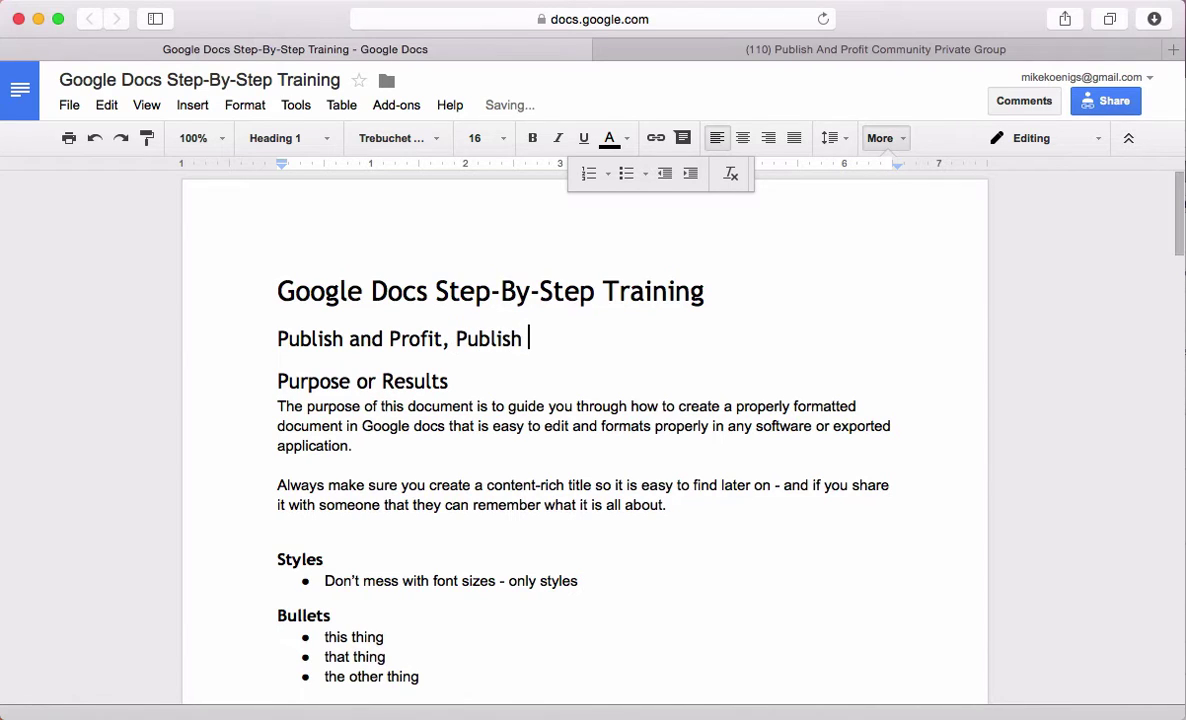
type("& Profit, P")
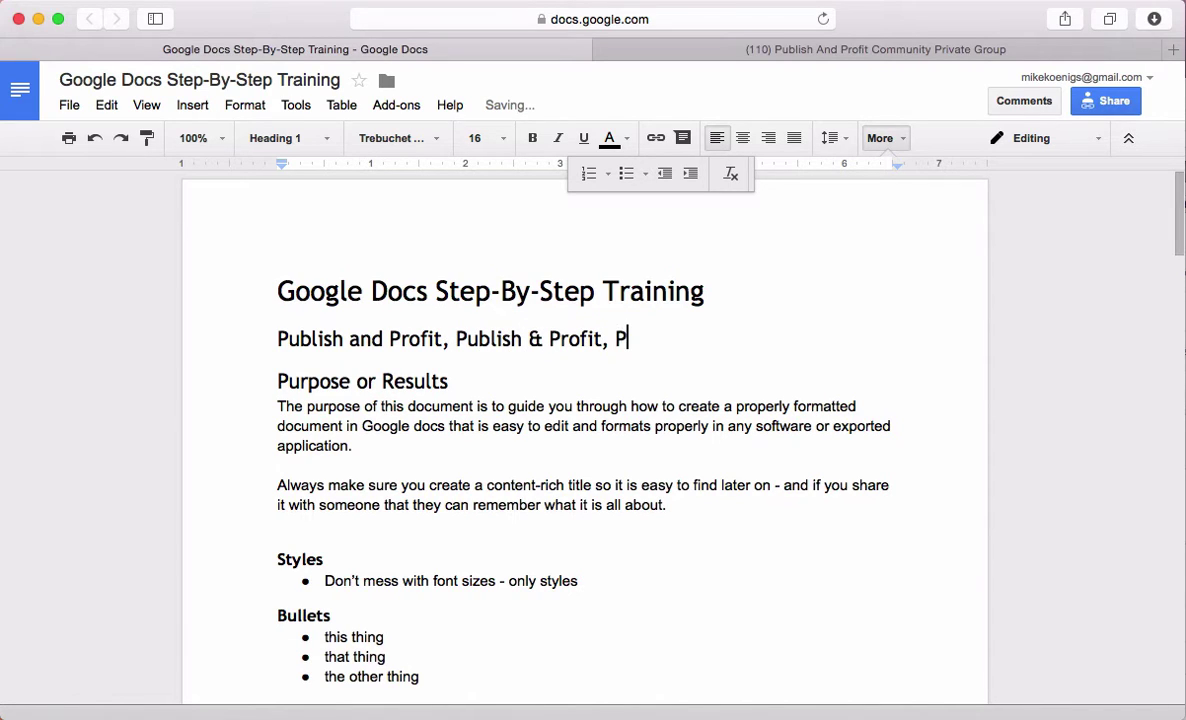
type("&P")
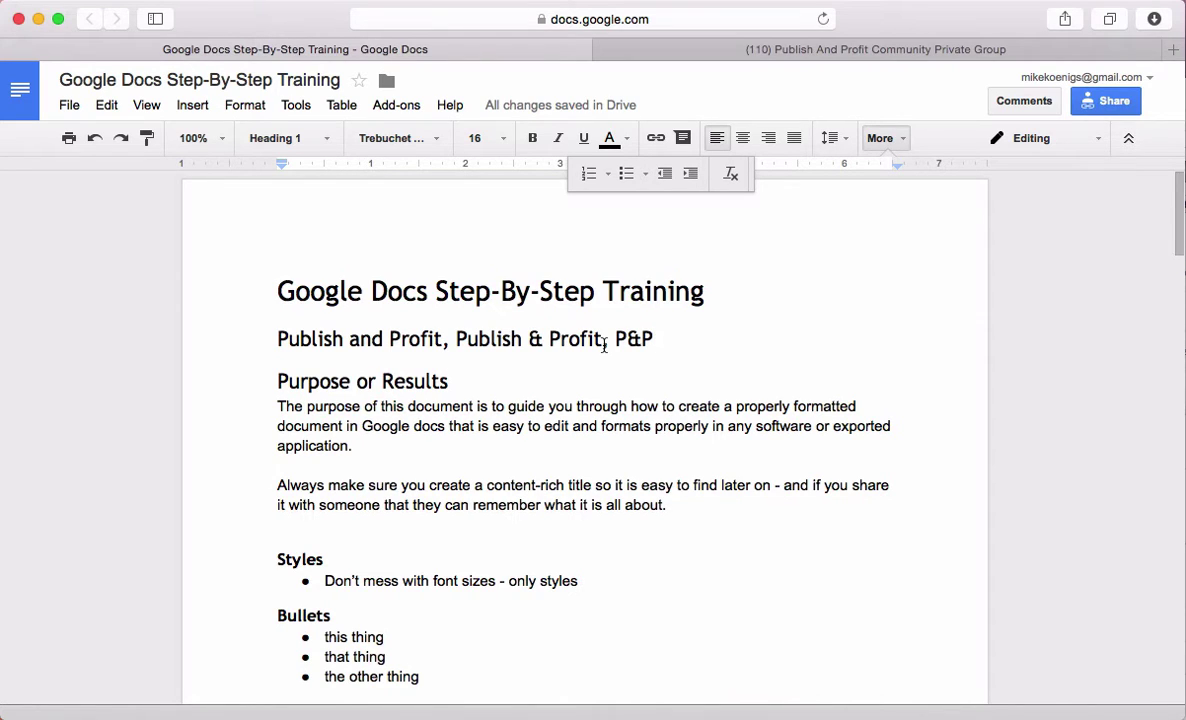
type(", PandP")
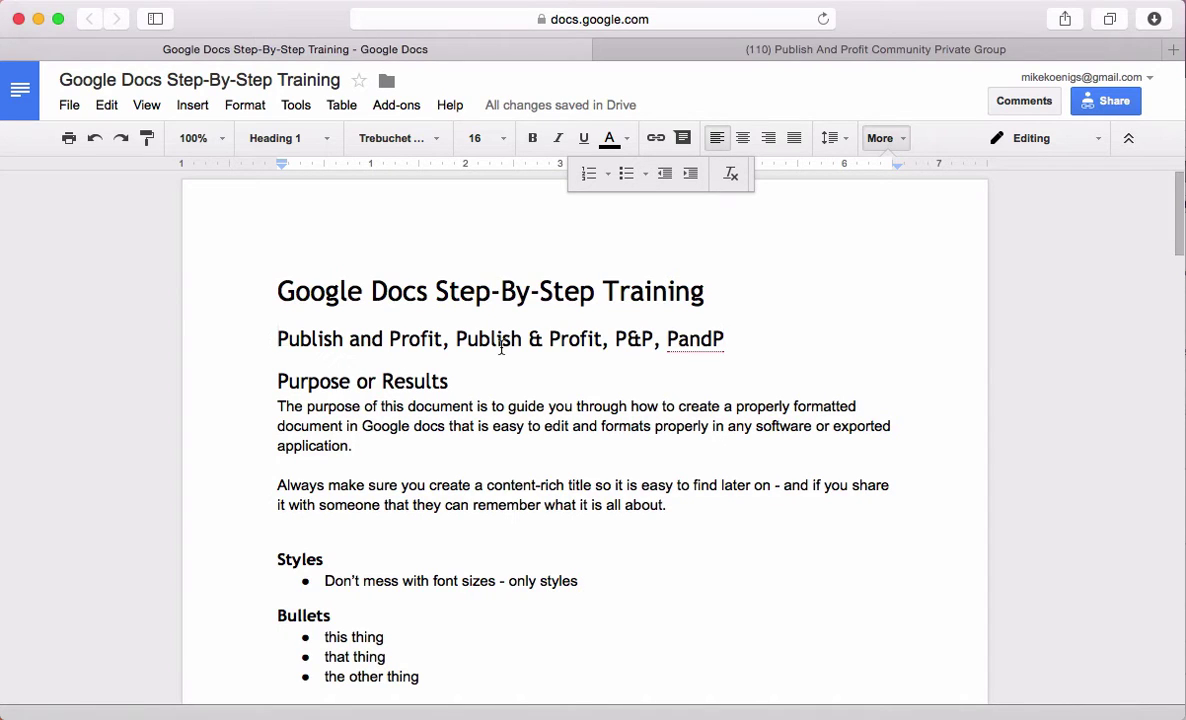
left_click_drag(454, 338, 600, 332)
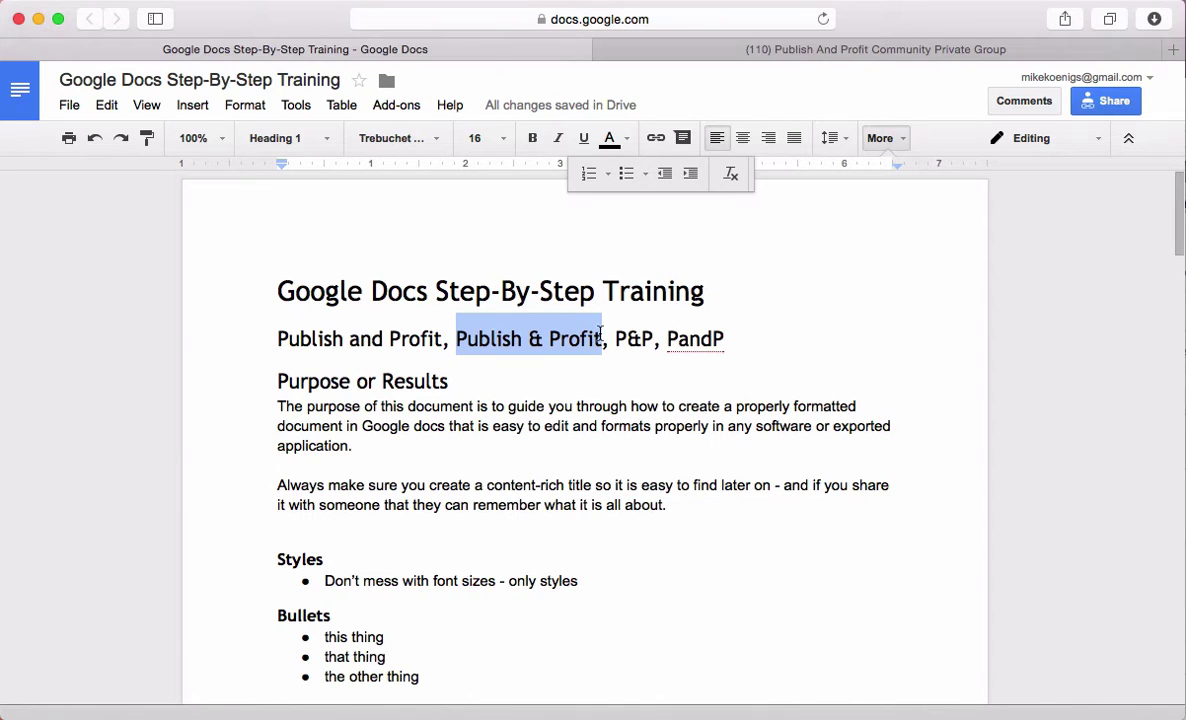
left_click(704, 291)
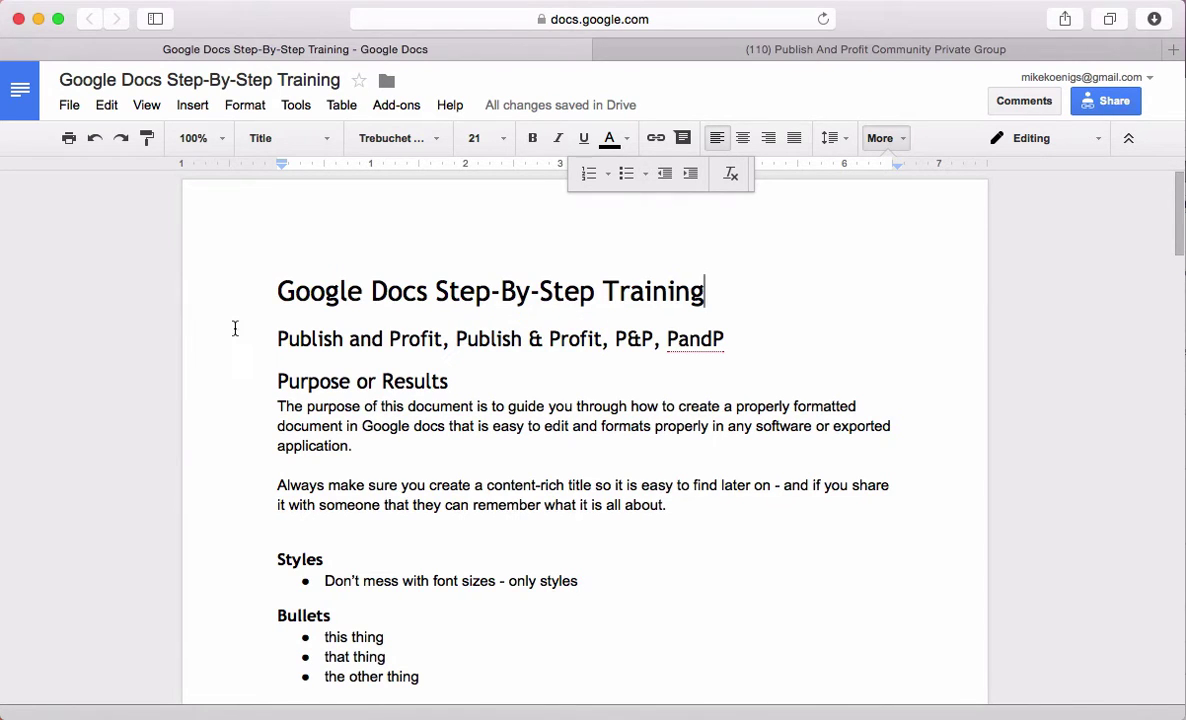
left_click_drag(268, 338, 440, 335)
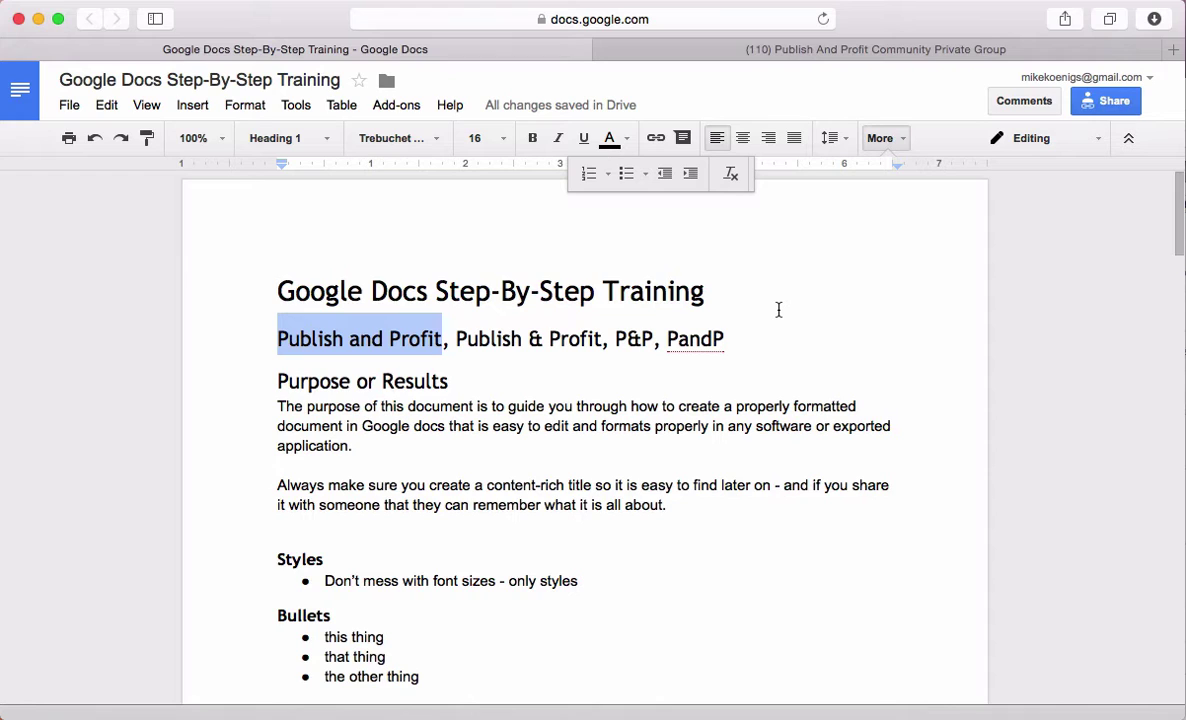
left_click(765, 346)
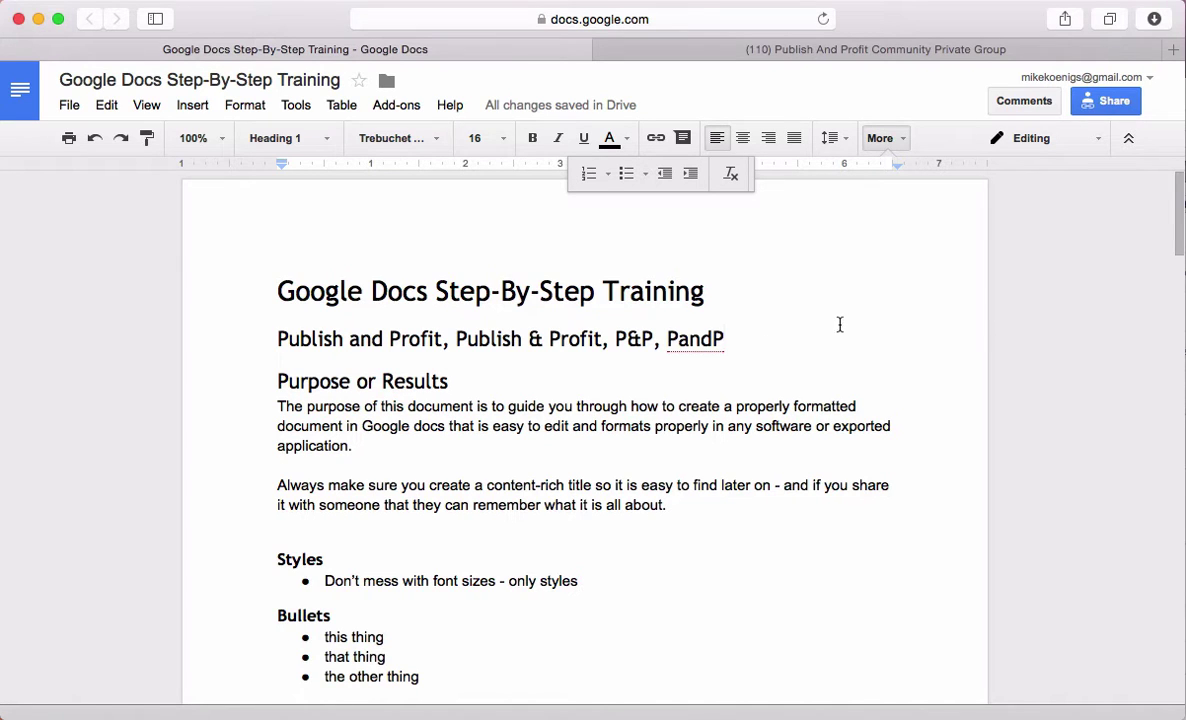
scroll(702, 482, "down", 3)
scroll(703, 488, "down", 6)
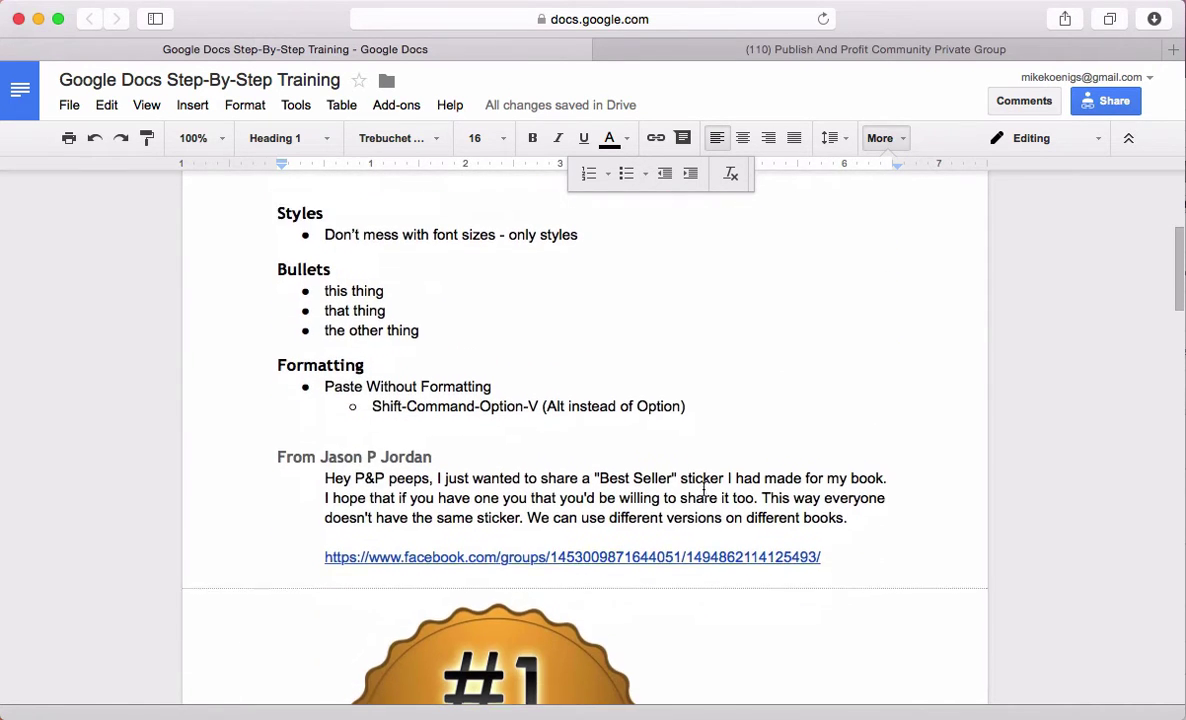
left_click(415, 413)
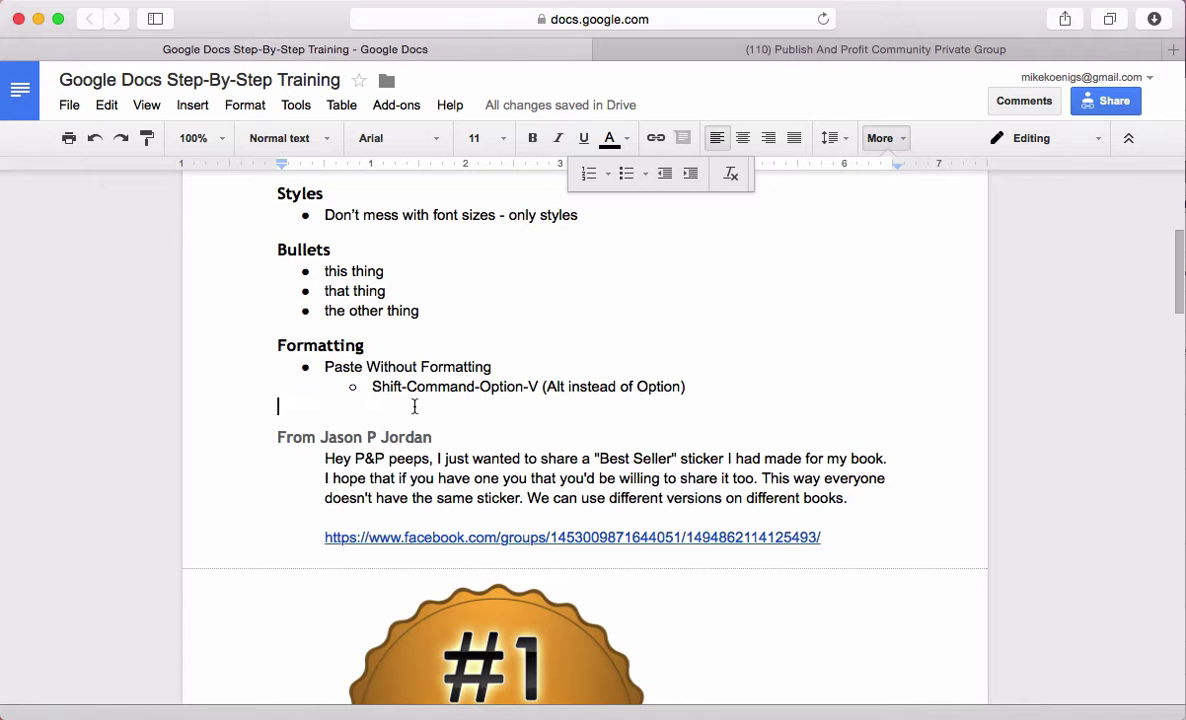
scroll(621, 470, "down", 10)
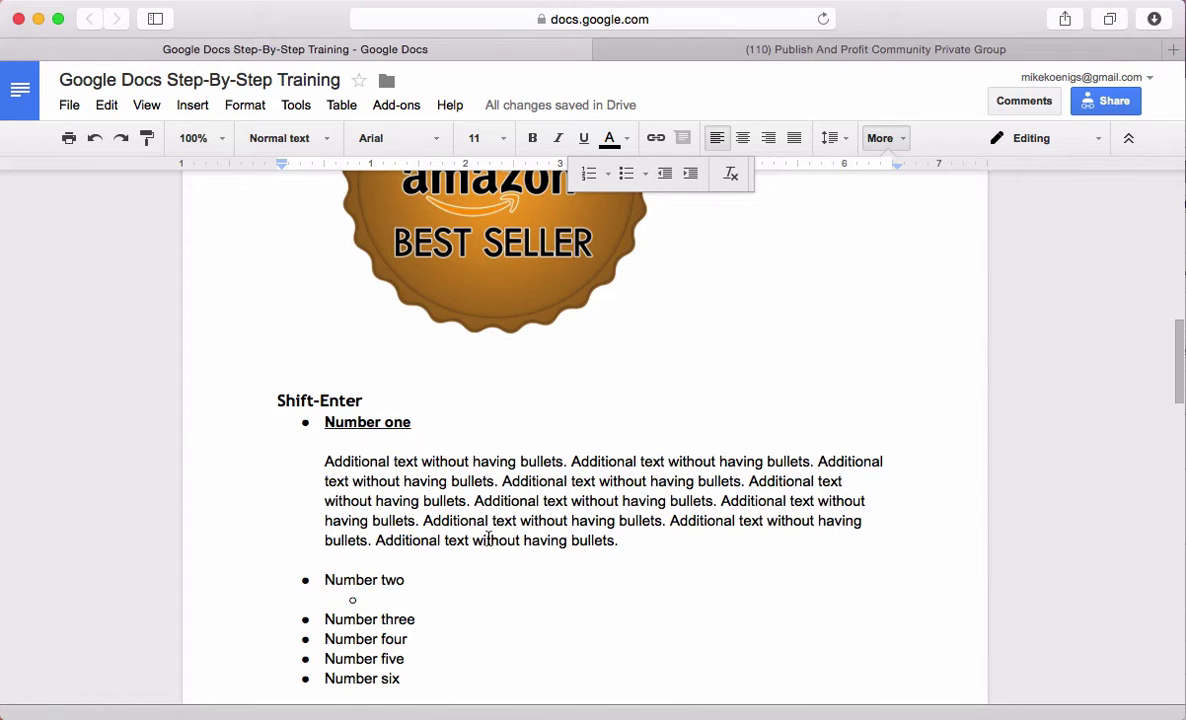
left_click(450, 620)
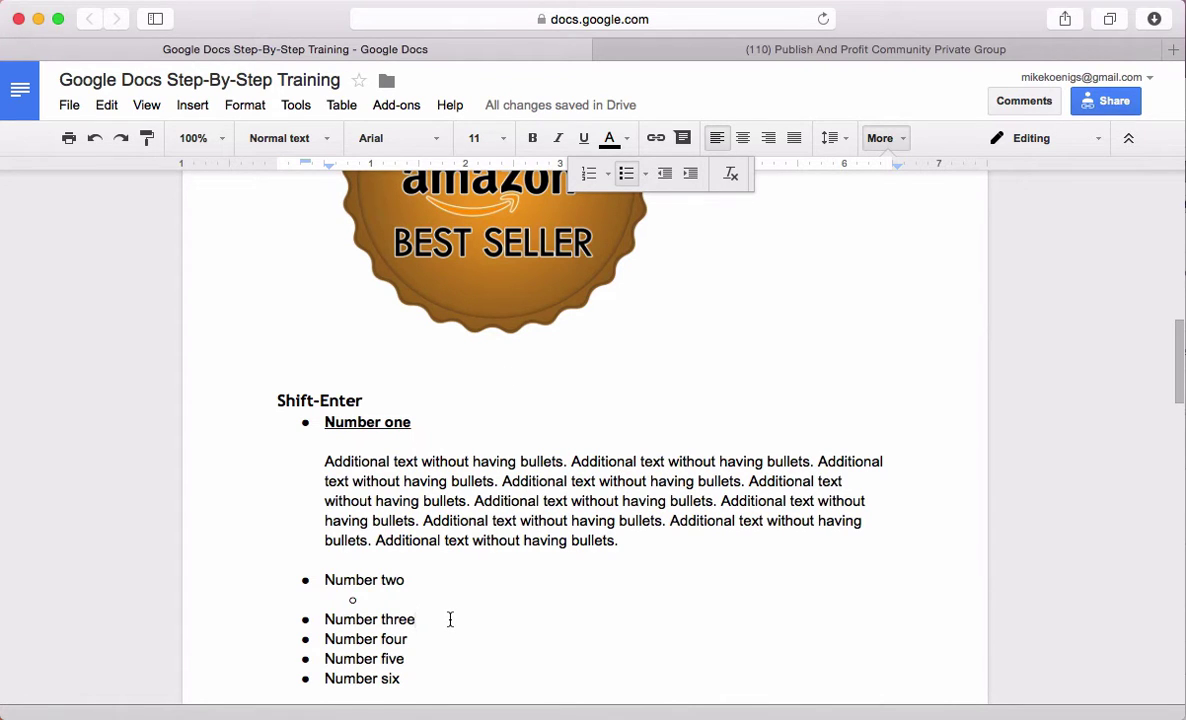
scroll(455, 625, "down", 5)
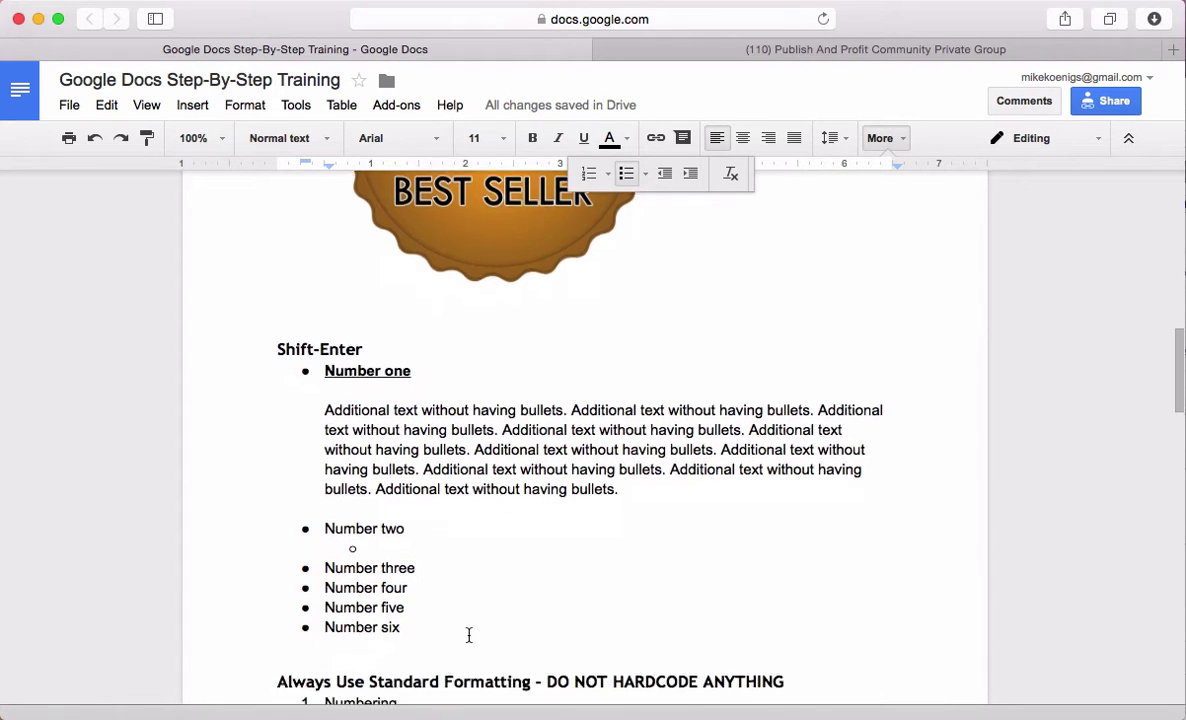
scroll(491, 599, "down", 10)
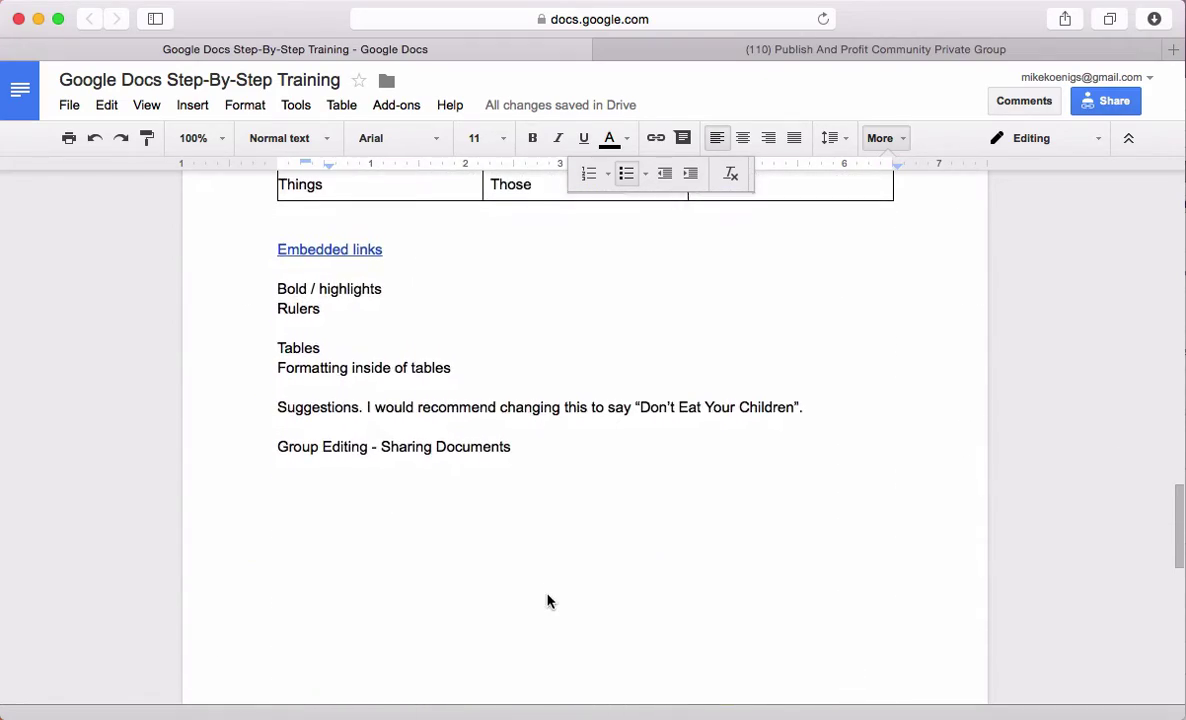
scroll(548, 600, "up", 15)
scroll(548, 594, "up", 2)
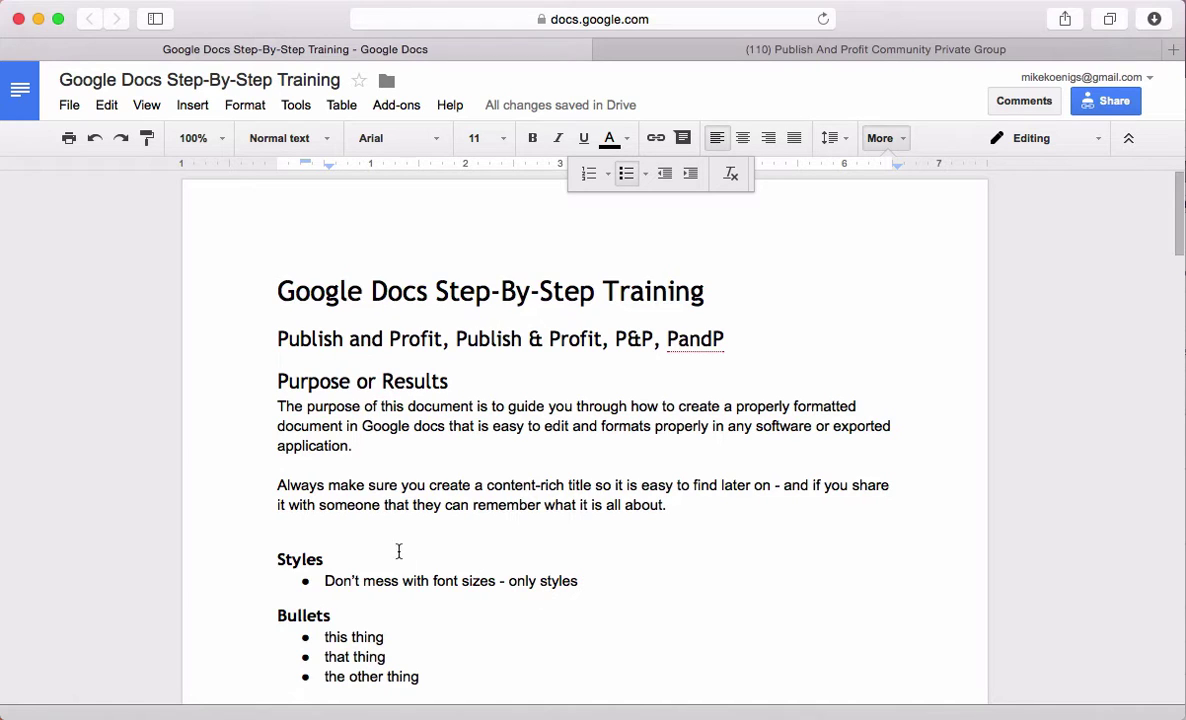
Delete the empty line above the Styles heading, then review the title and subtitle lines
left_click(357, 532)
key("BackSpace")
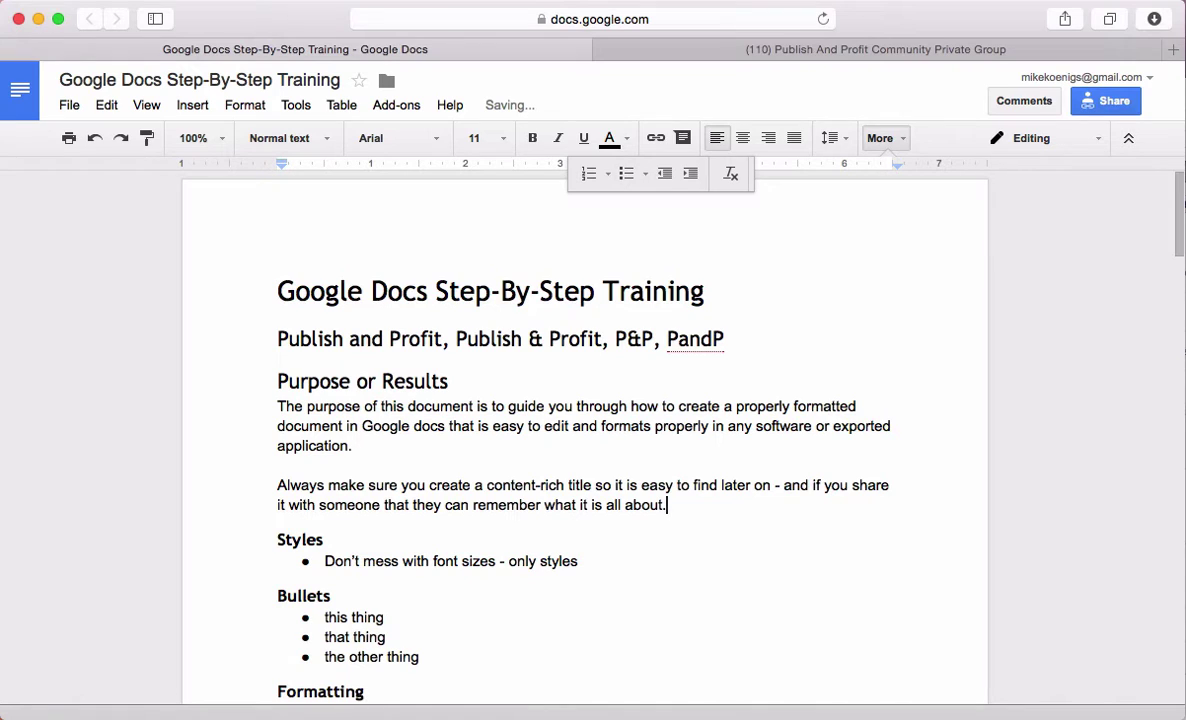
left_click_drag(768, 275, 254, 262)
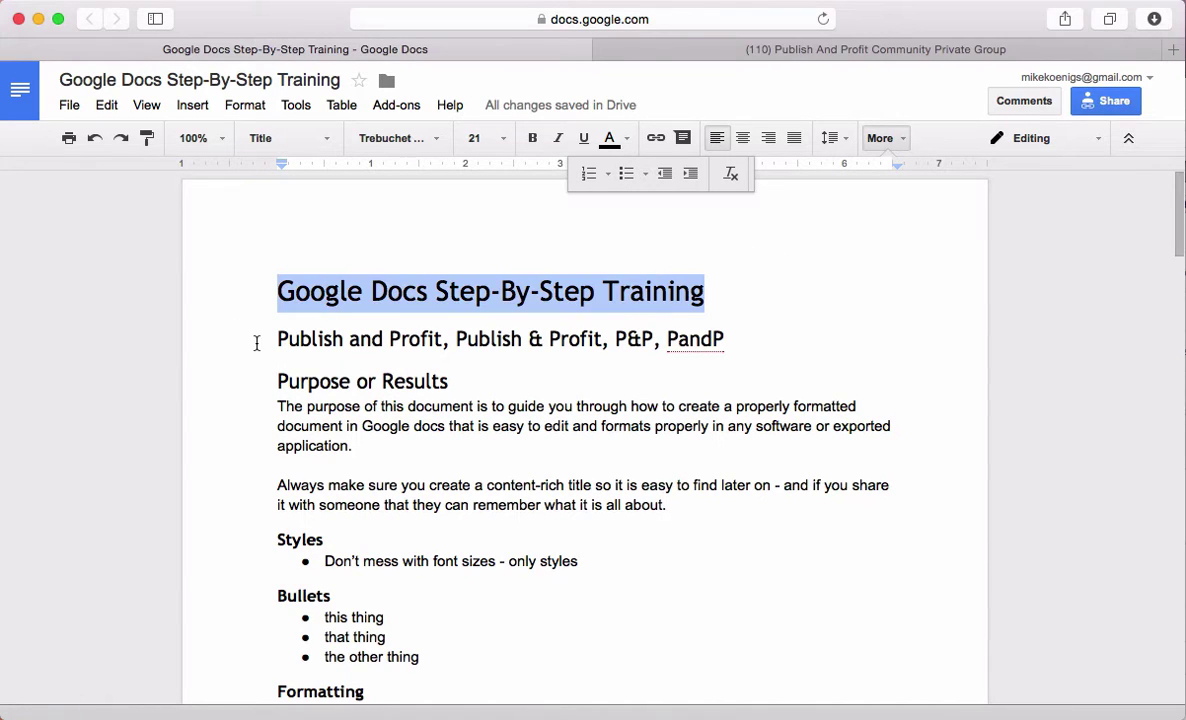
left_click_drag(254, 339, 768, 339)
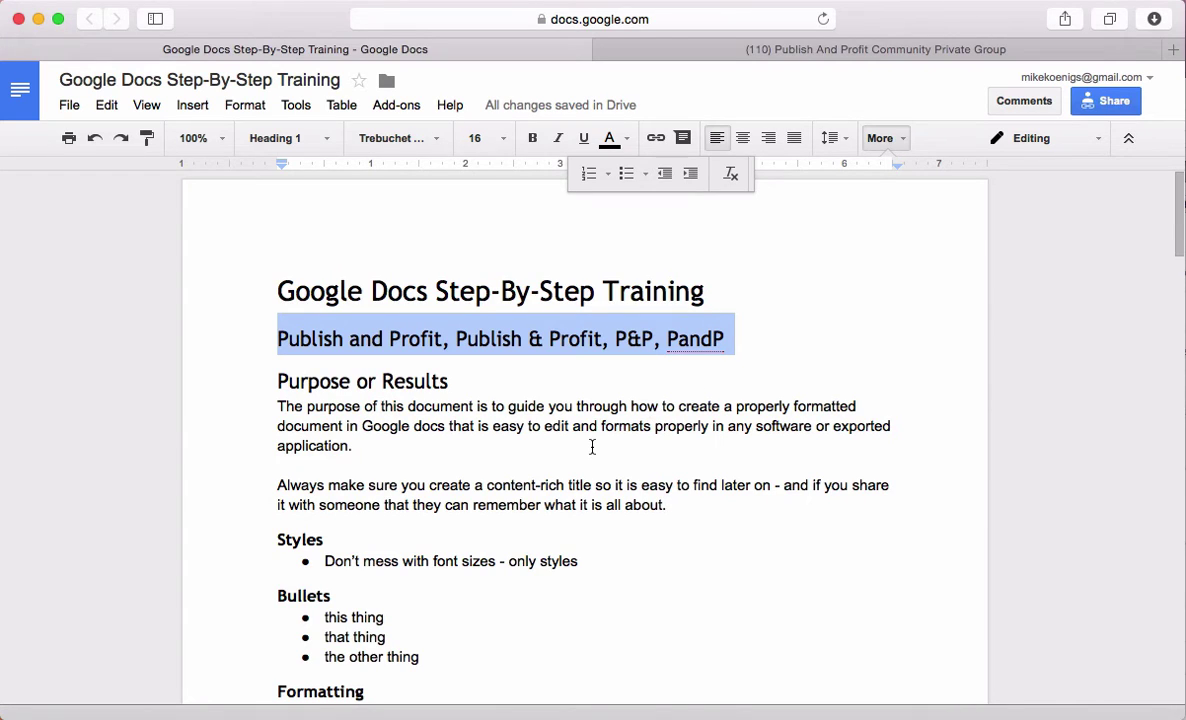
left_click(767, 410)
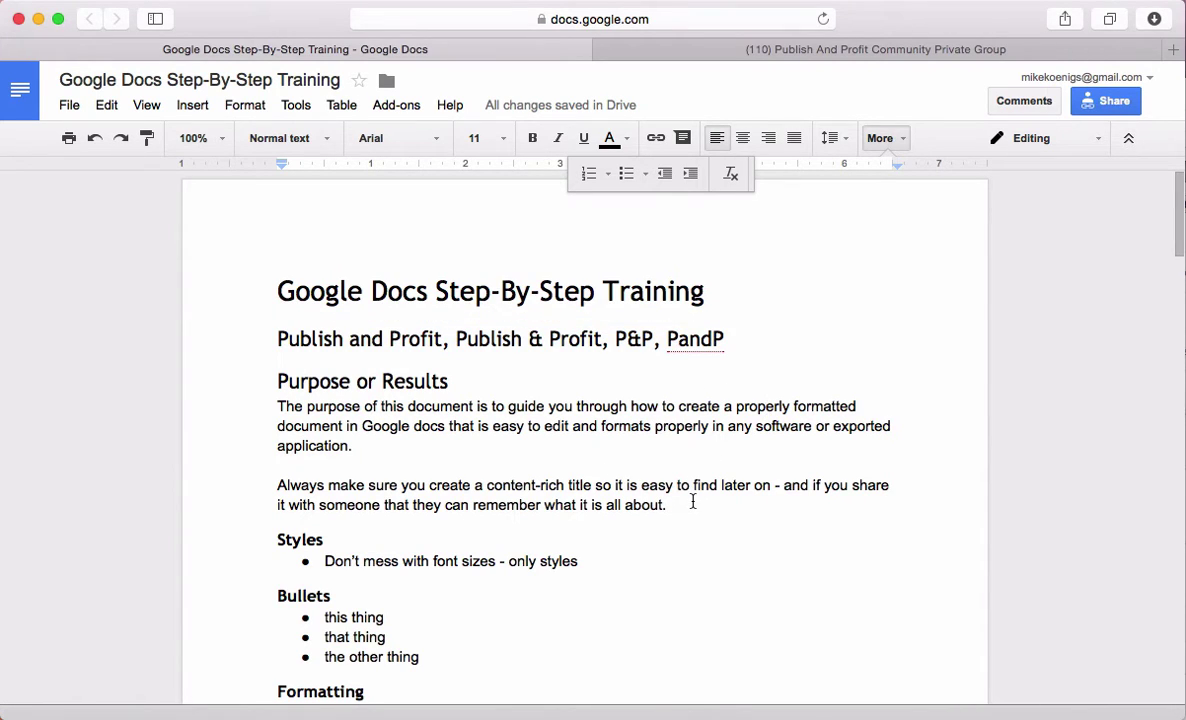
Scroll down and select the 'Always Use Standard Formatting - DO NOT HARDCODE ANYTHING' heading
scroll(707, 553, "down", 3)
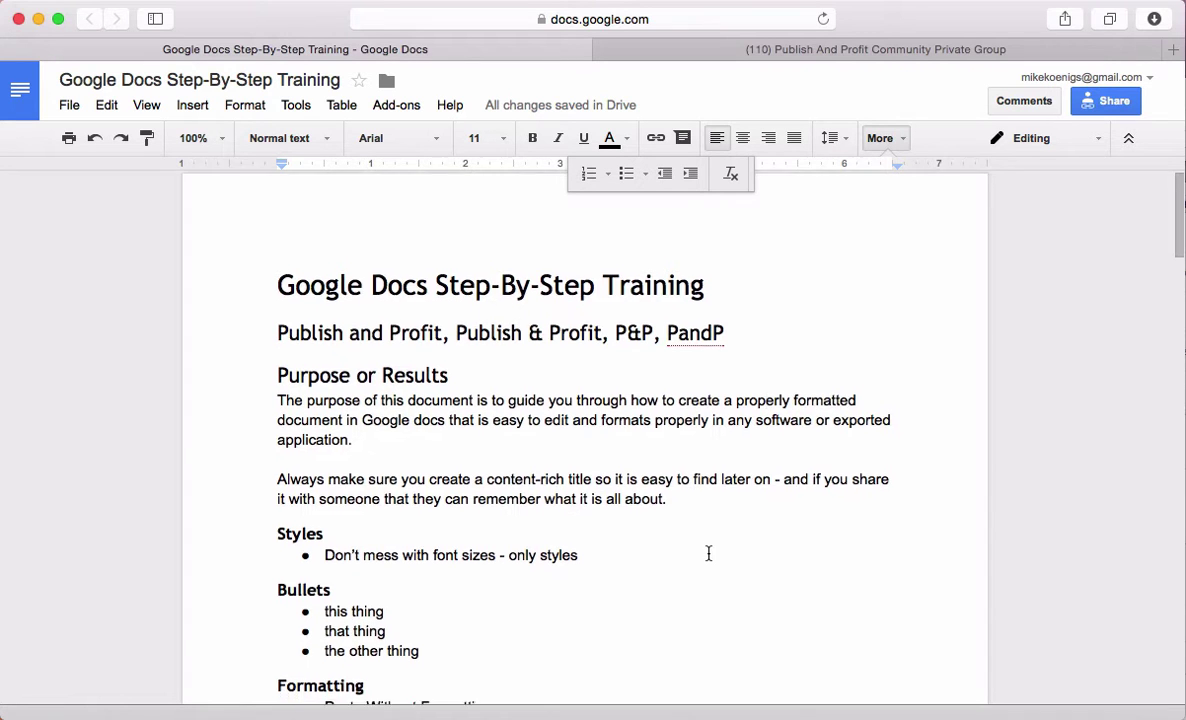
scroll(701, 576, "down", 15)
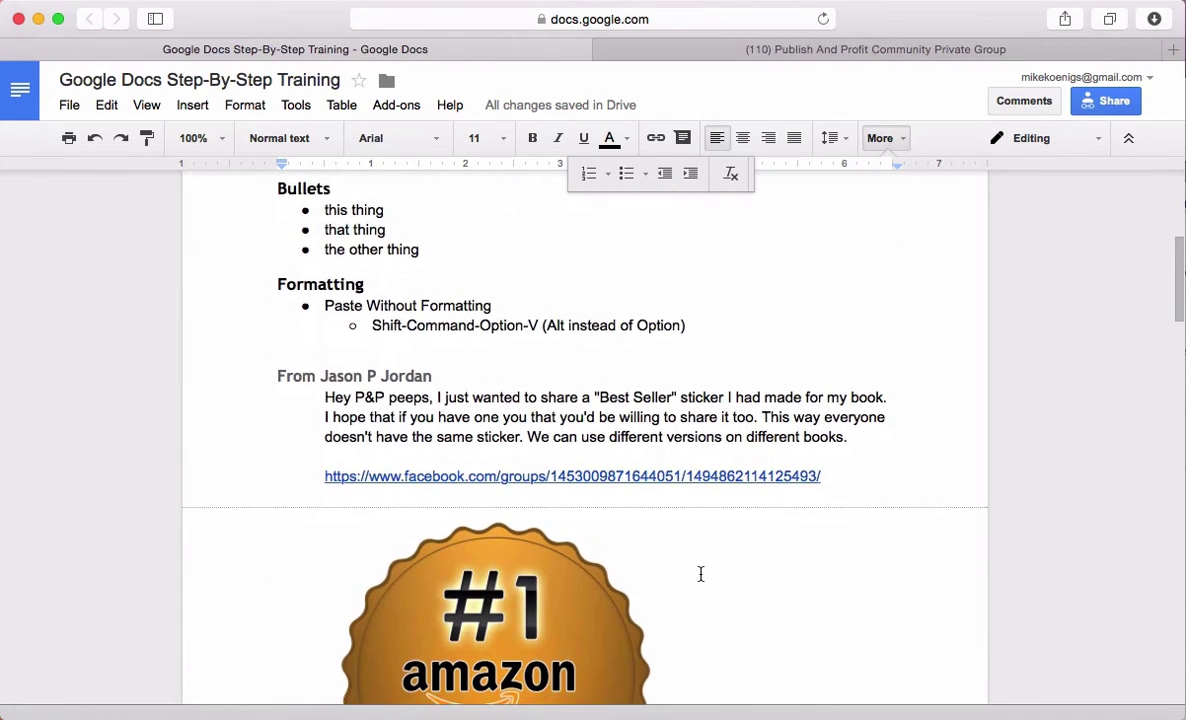
scroll(545, 527, "down", 7)
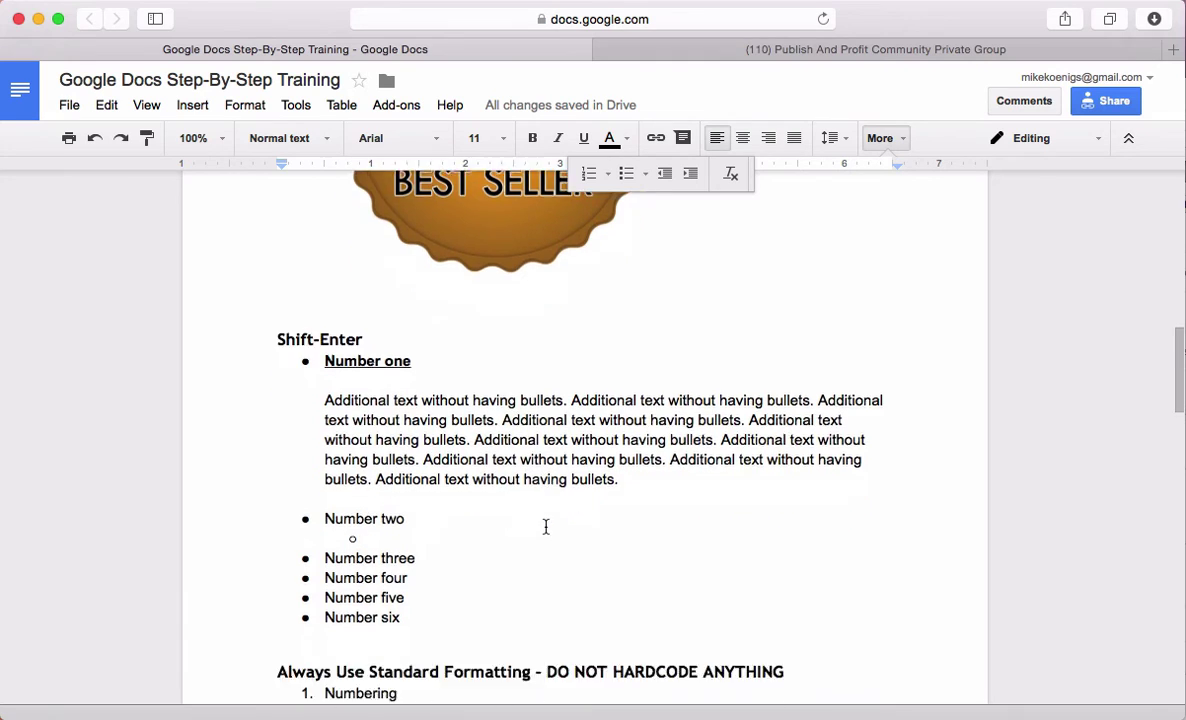
scroll(545, 527, "up", 1)
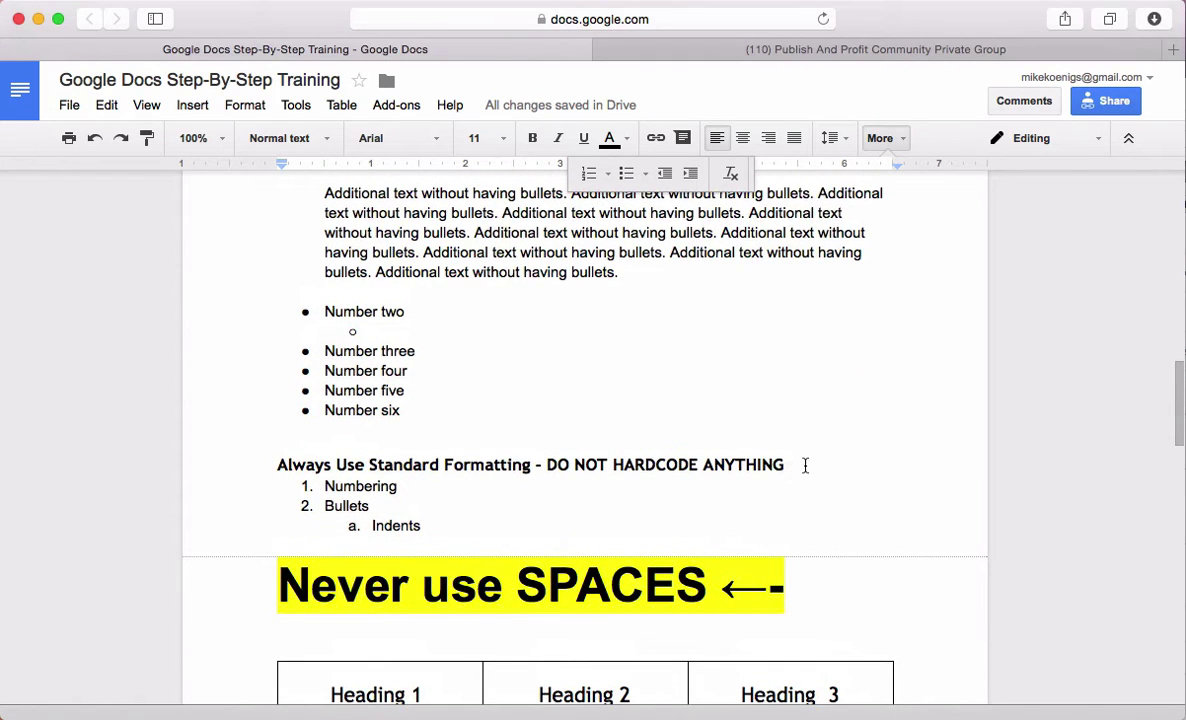
left_click_drag(820, 463, 249, 469)
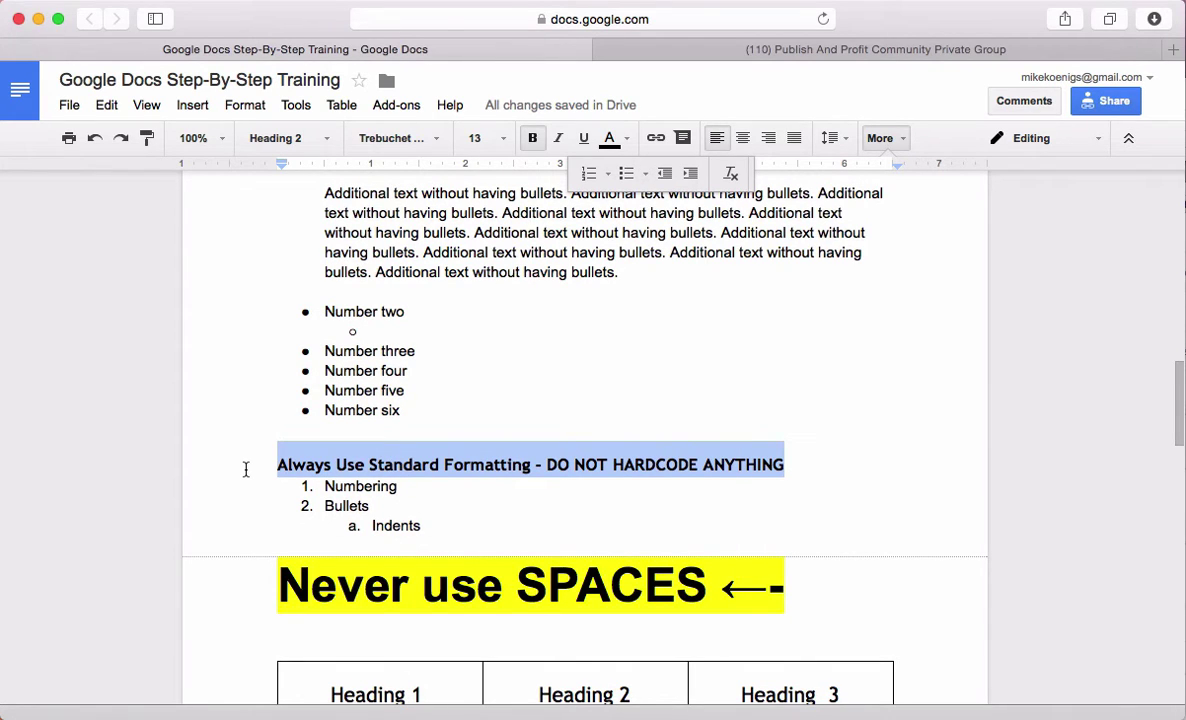
Check the Insert menu, then reselect the 'Always Use Standard Formatting' heading for commenting
left_click(194, 106)
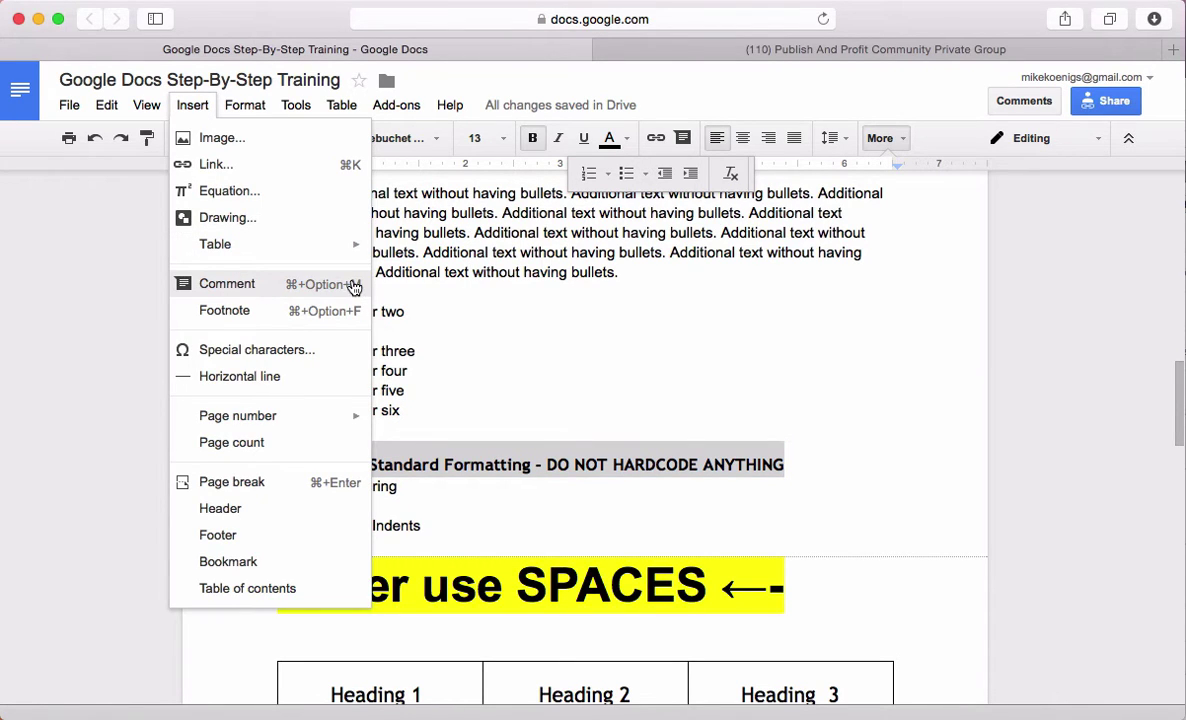
left_click(585, 288)
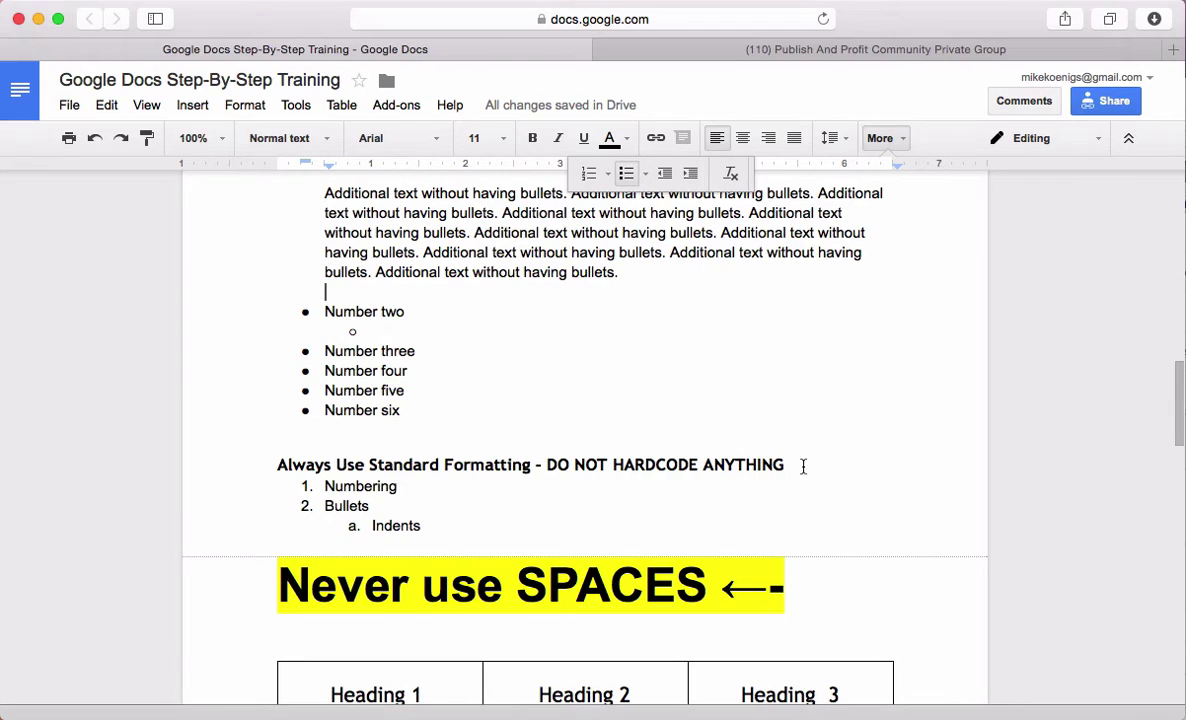
left_click_drag(803, 466, 211, 459)
Draft a two-paragraph heading comment: standard formatting saves time, and styles update the whole document
key("super+alt+m")
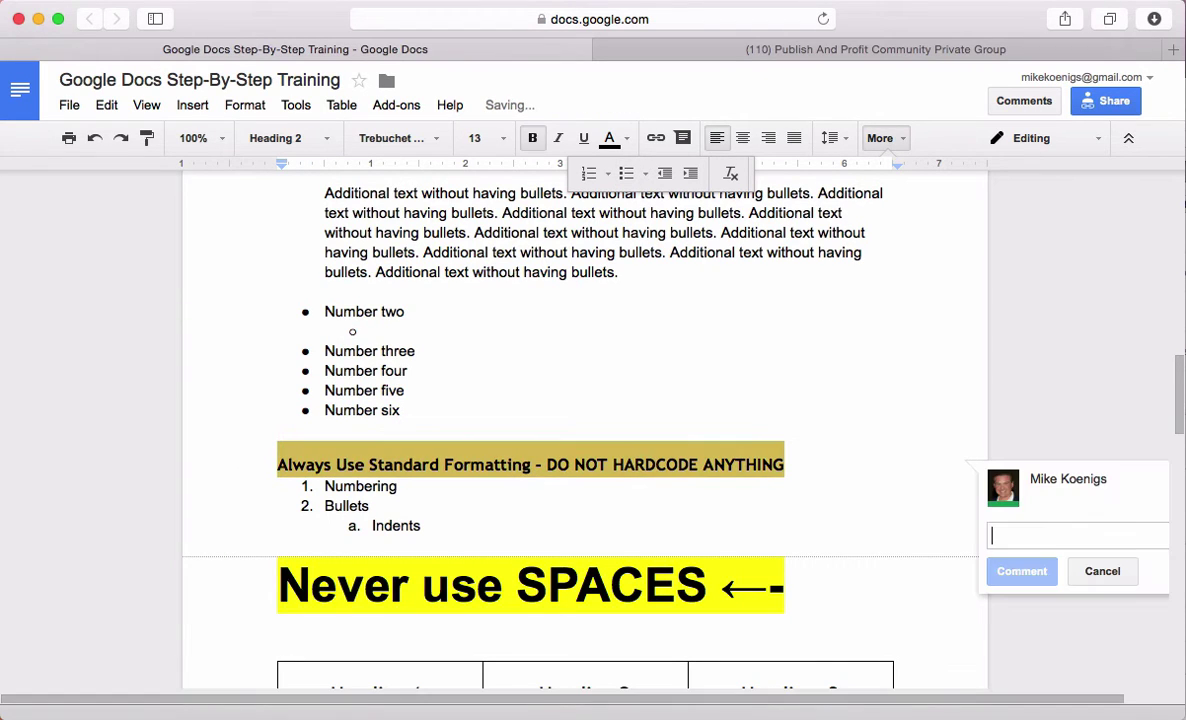
type("This is ")
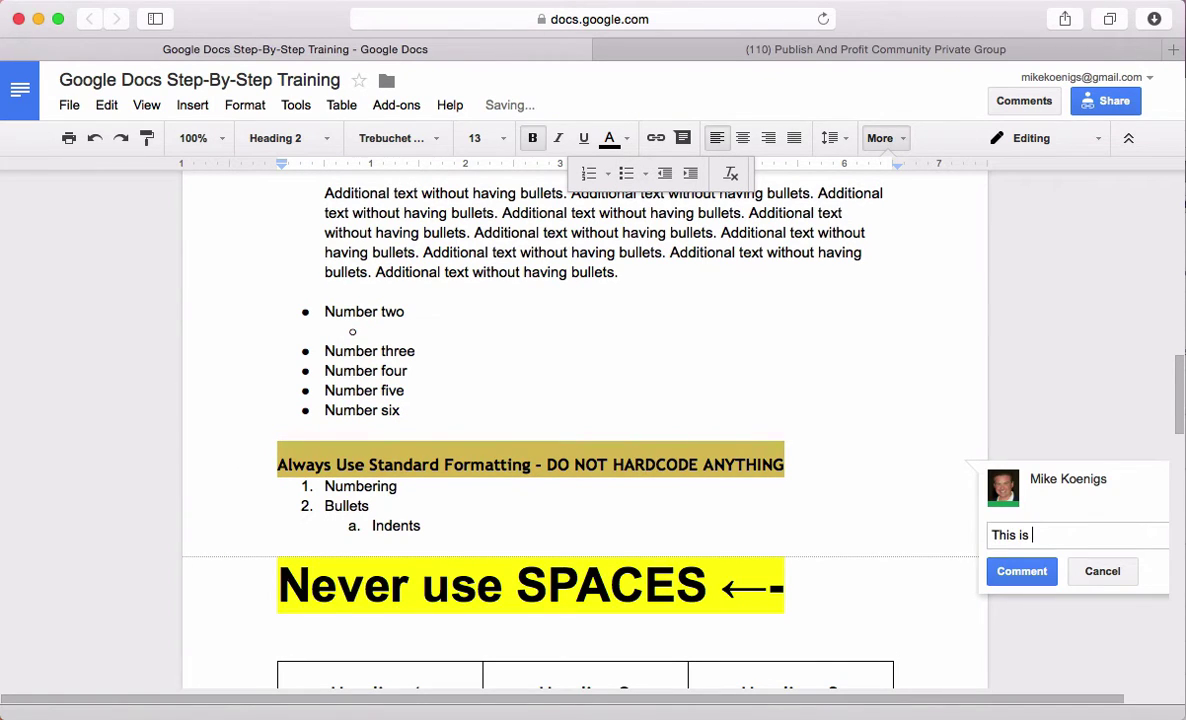
type("a really impor")
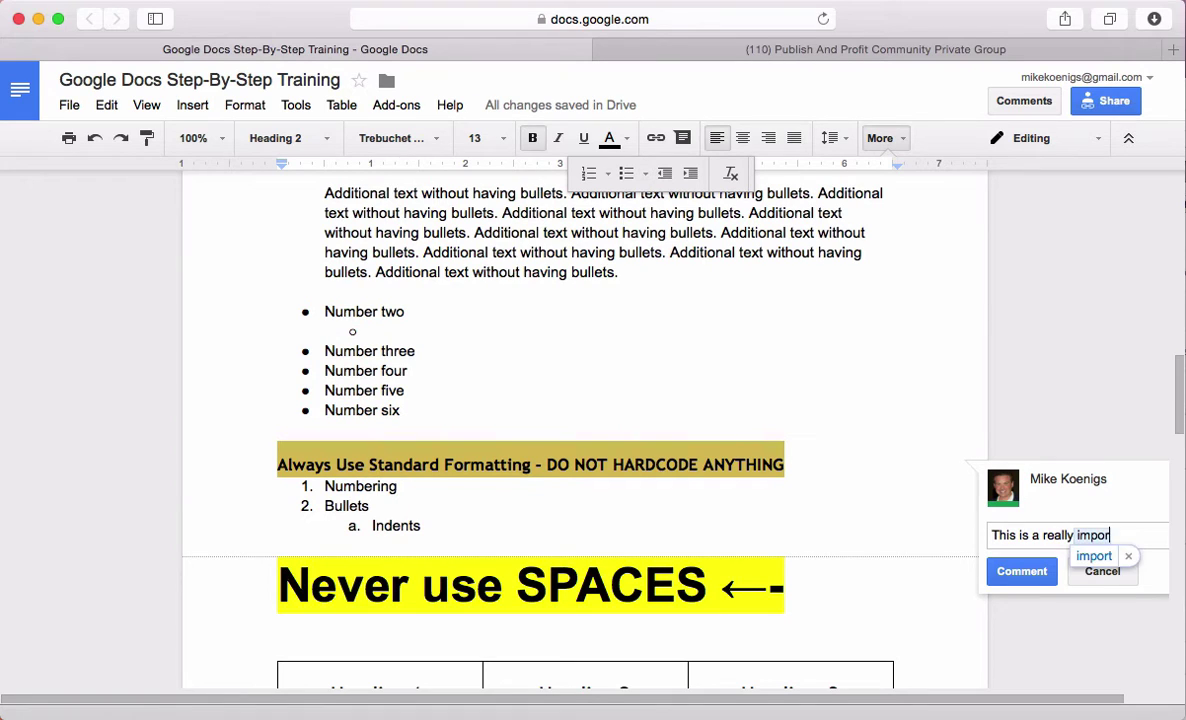
type("tant thing to remembe")
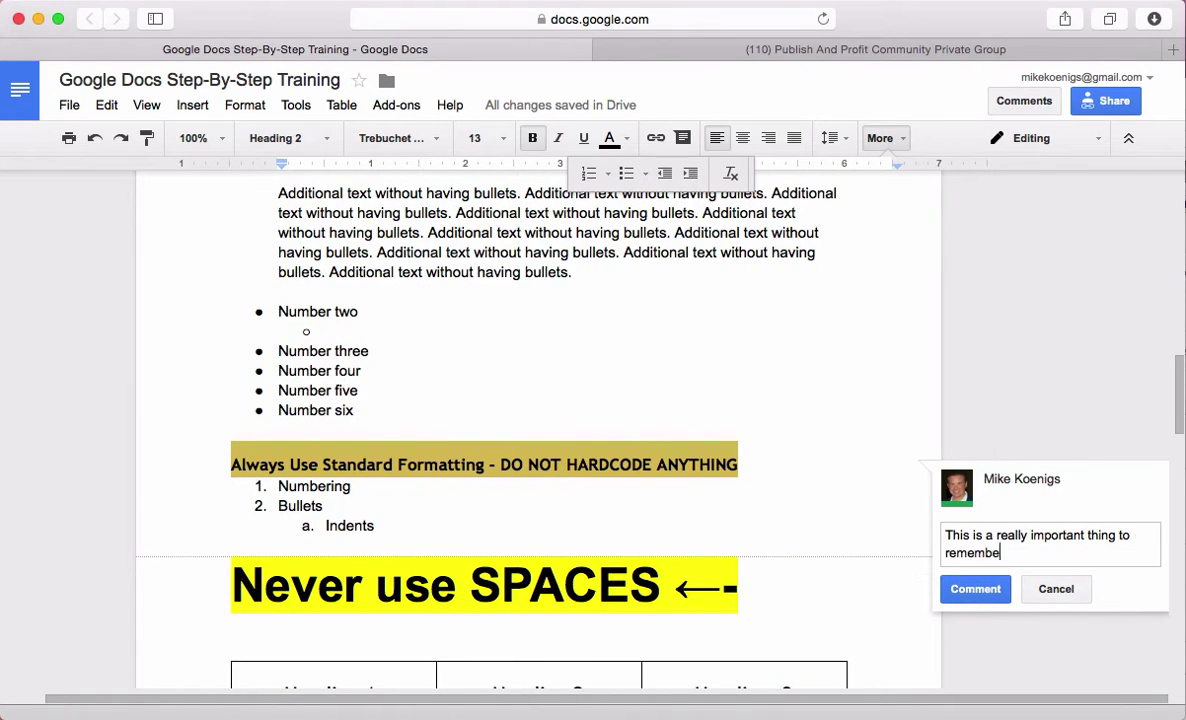
type("r. It will save you a lot of ")
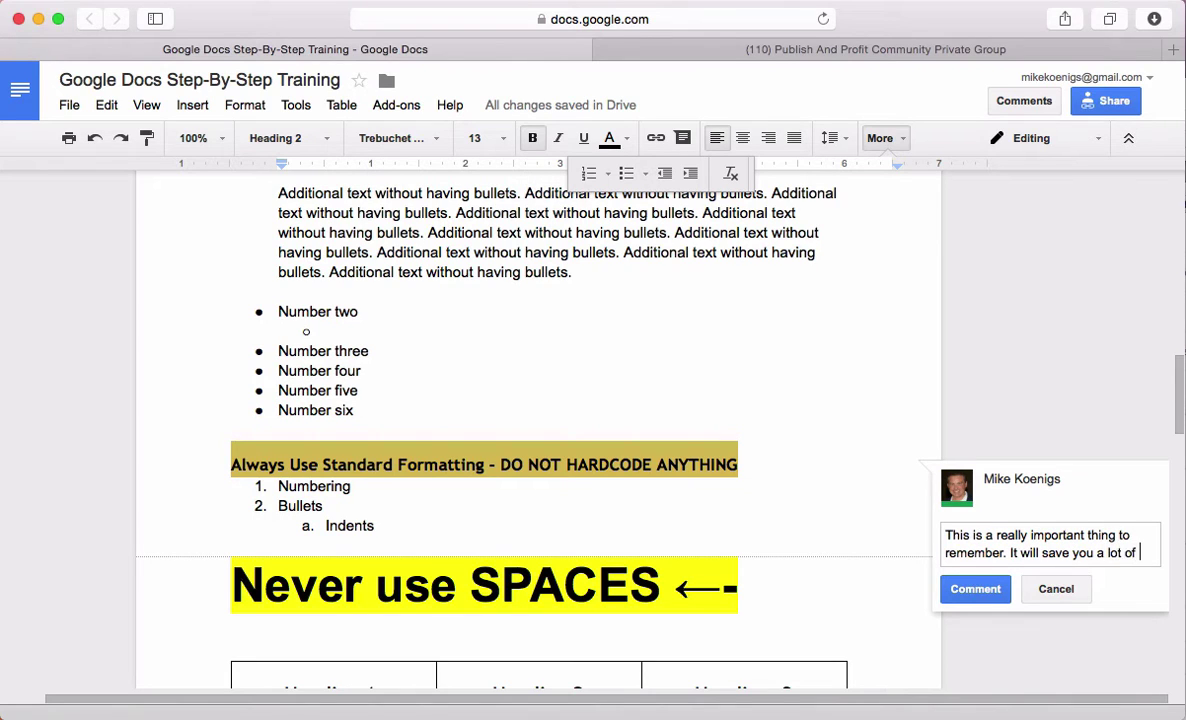
type("time and frust")
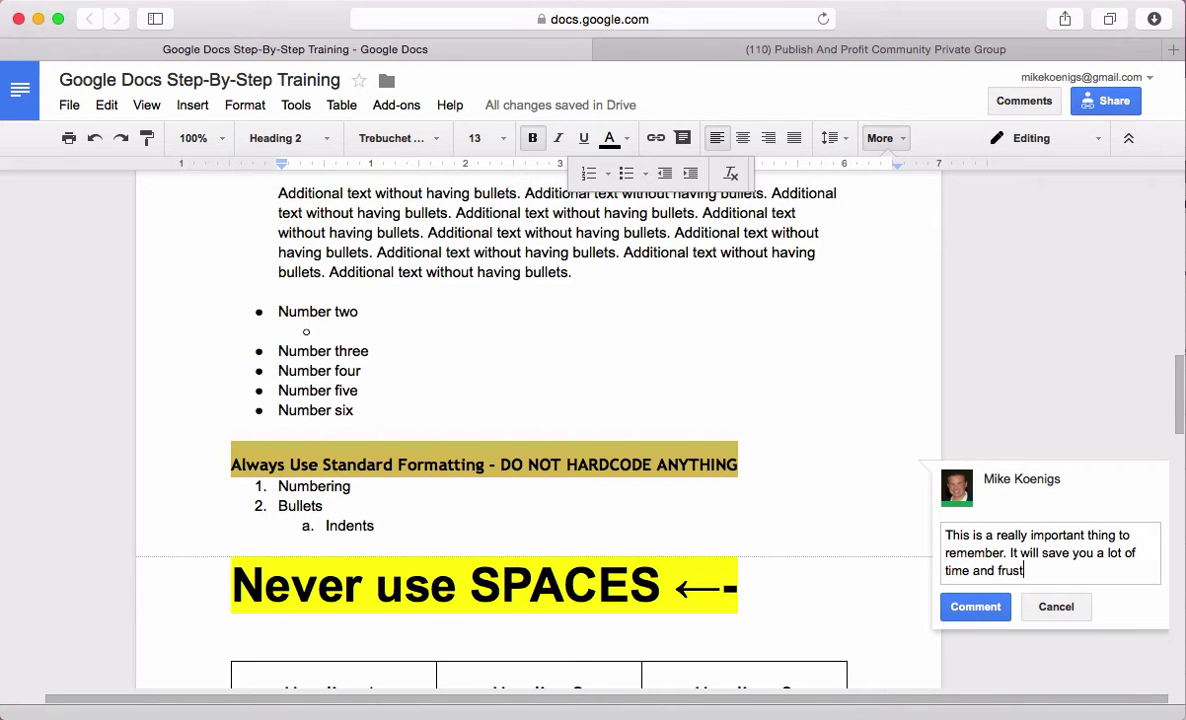
type("ration in the future if")
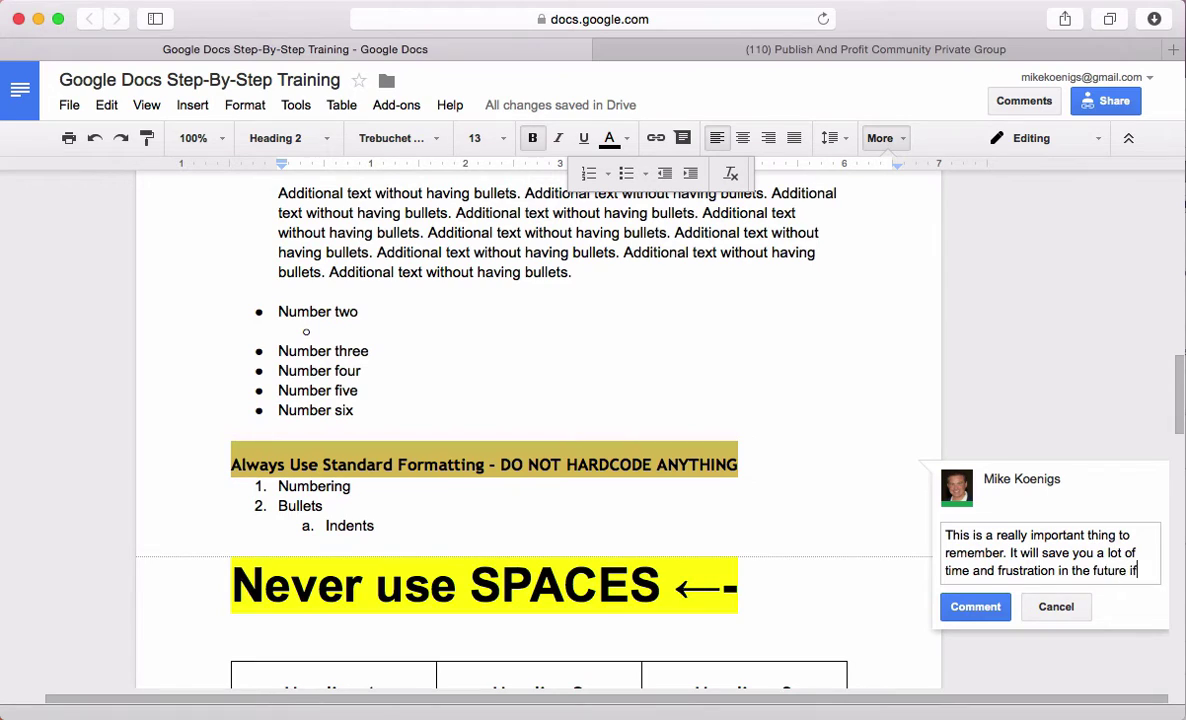
type(" you ever wa")
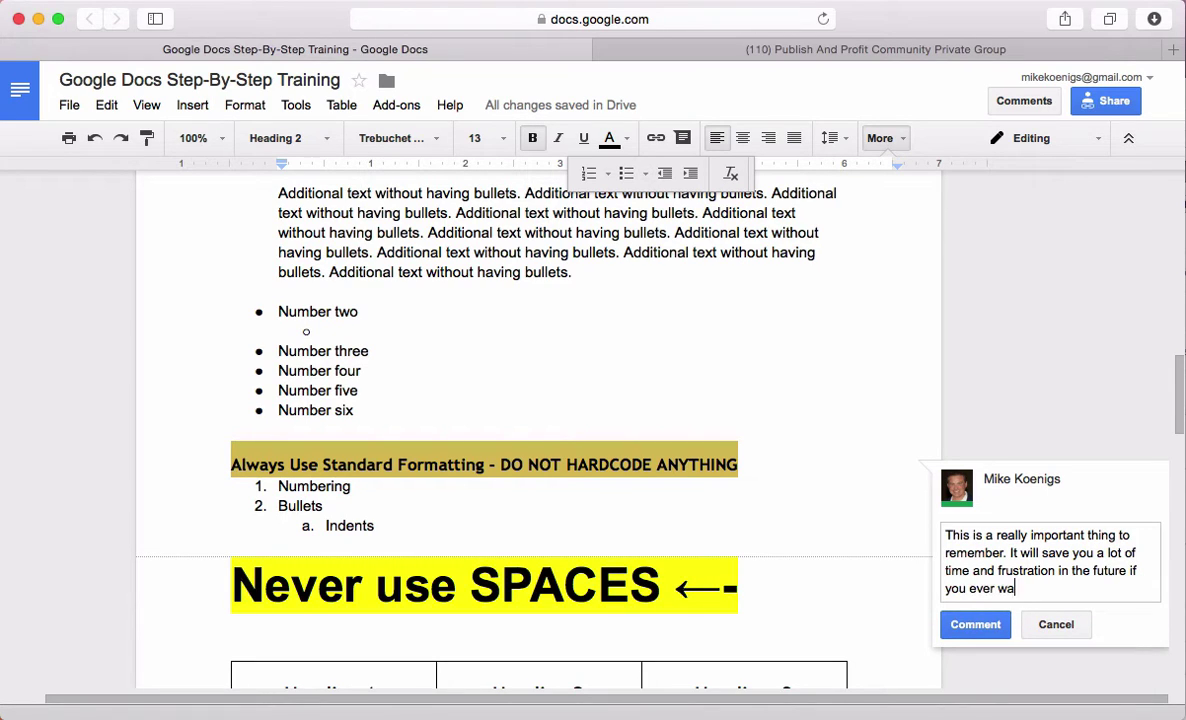
type("nt to have a document ")
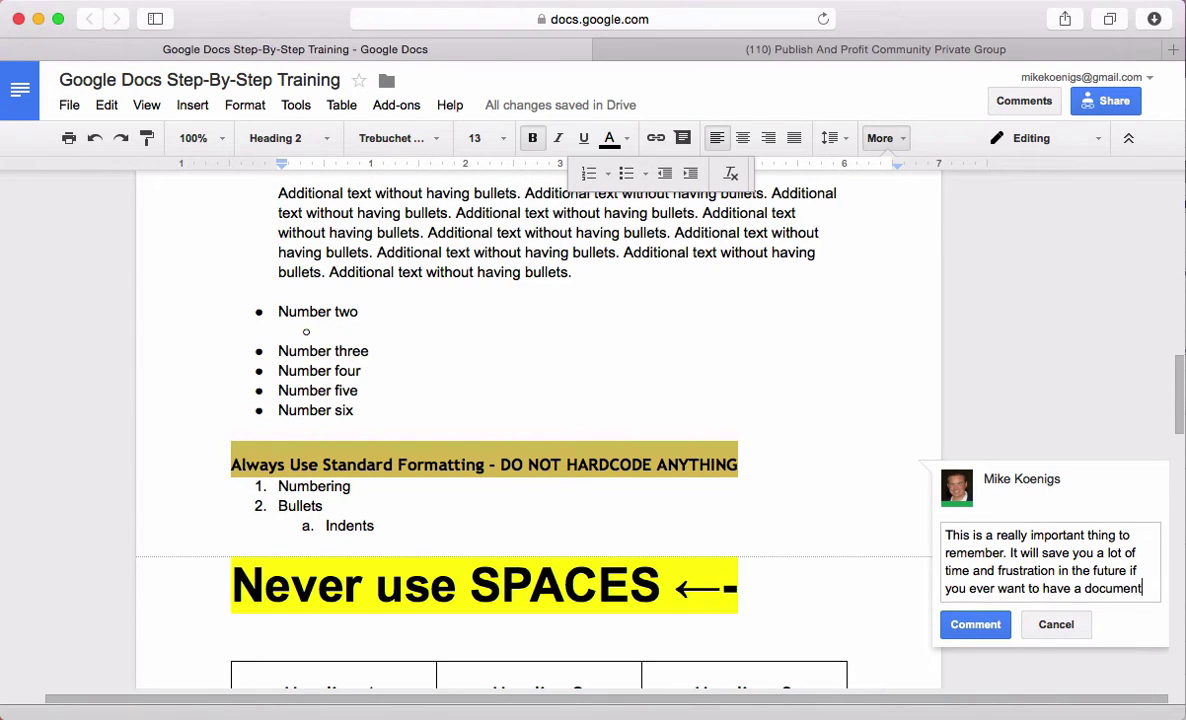
type("professional")
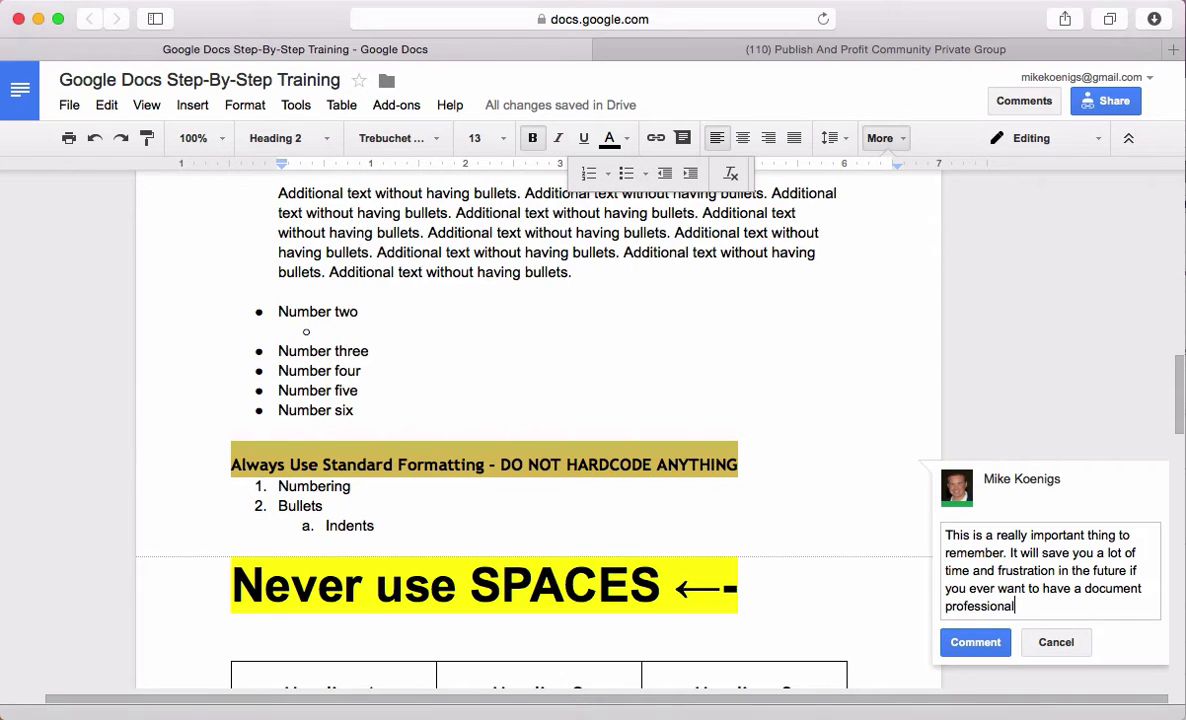
type("ly typeset or formatted.")
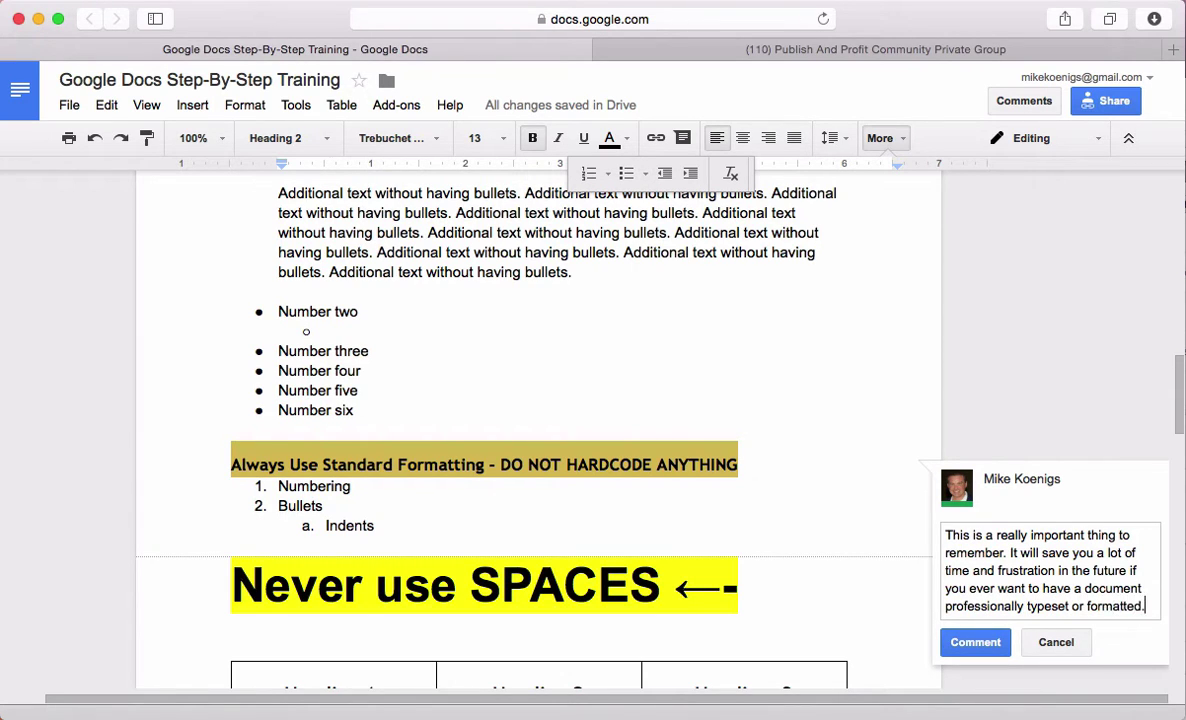
key("Return")
key("Return")
type("Plus")
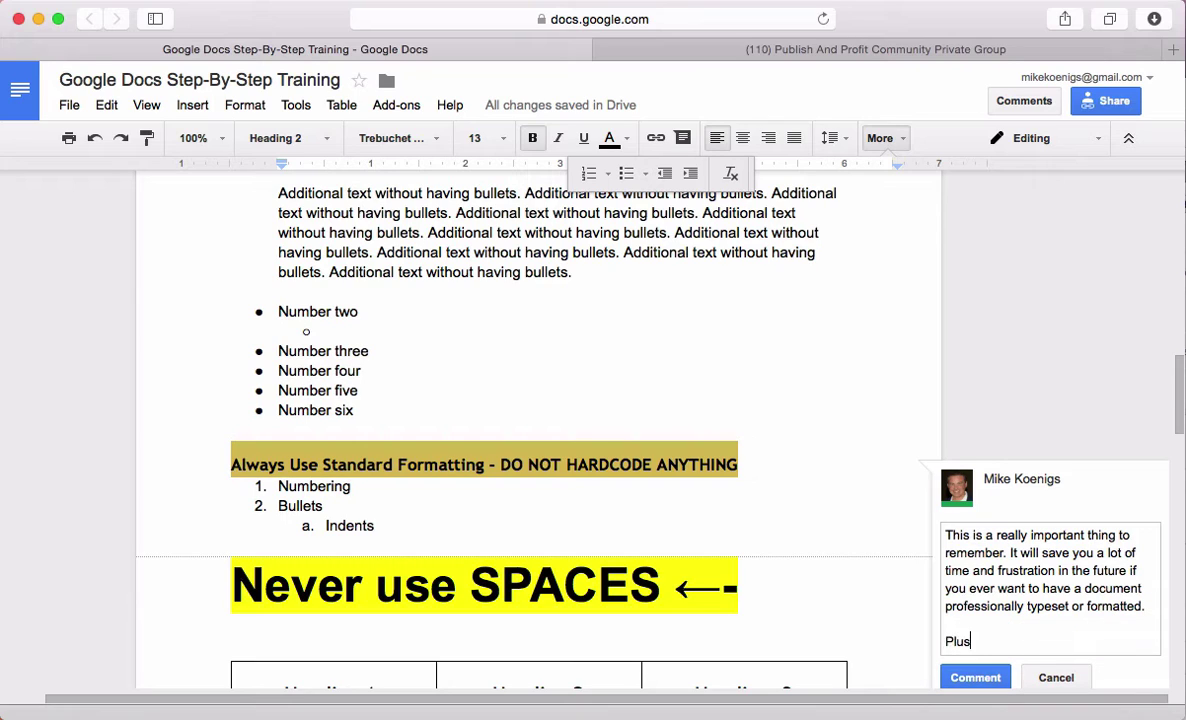
type(" it's easy to apply diff")
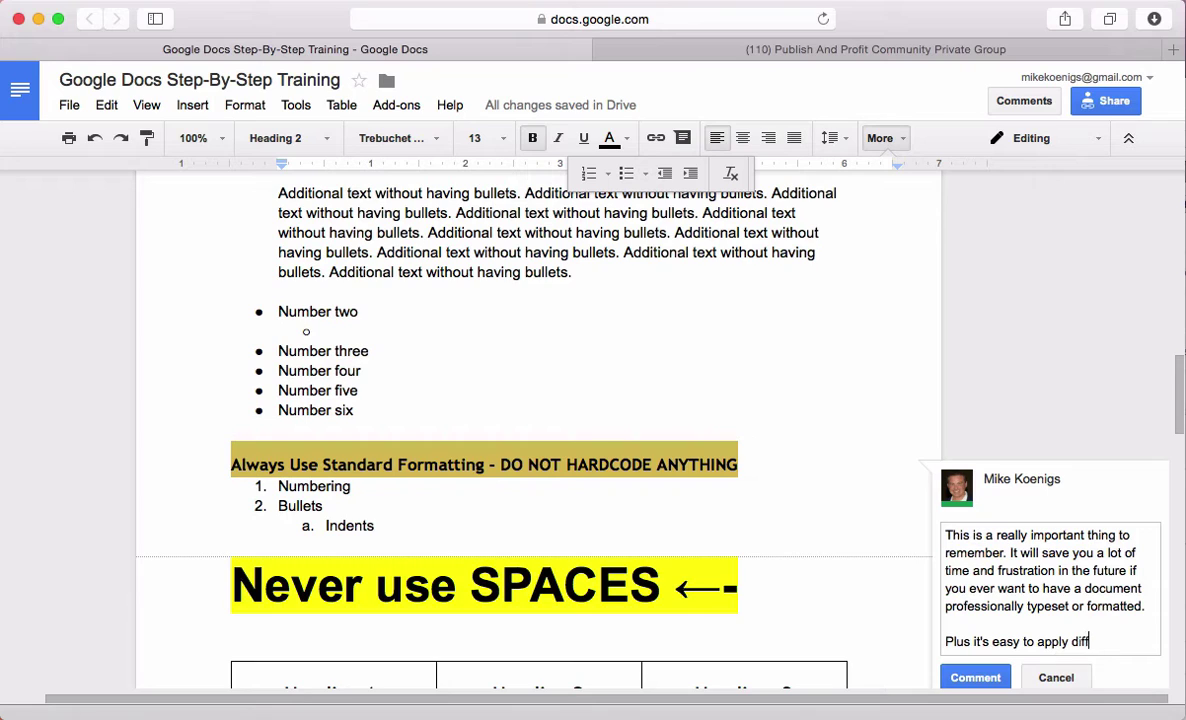
type("erent styles and ha")
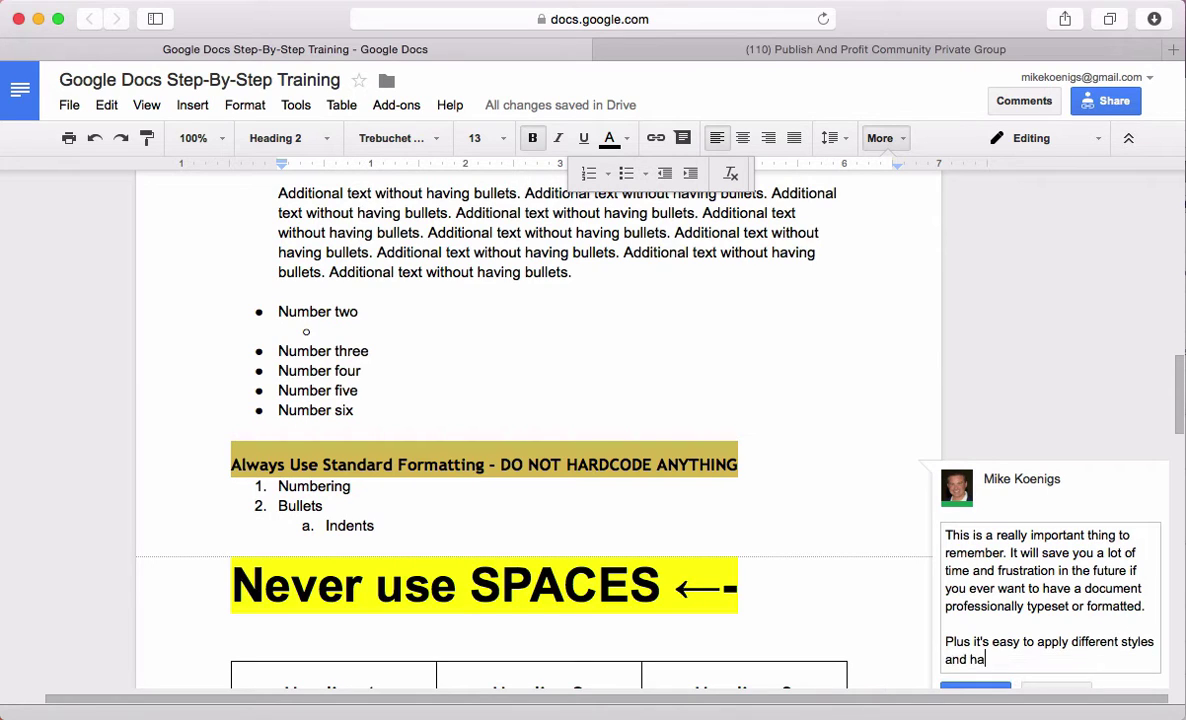
type("ve everything change")
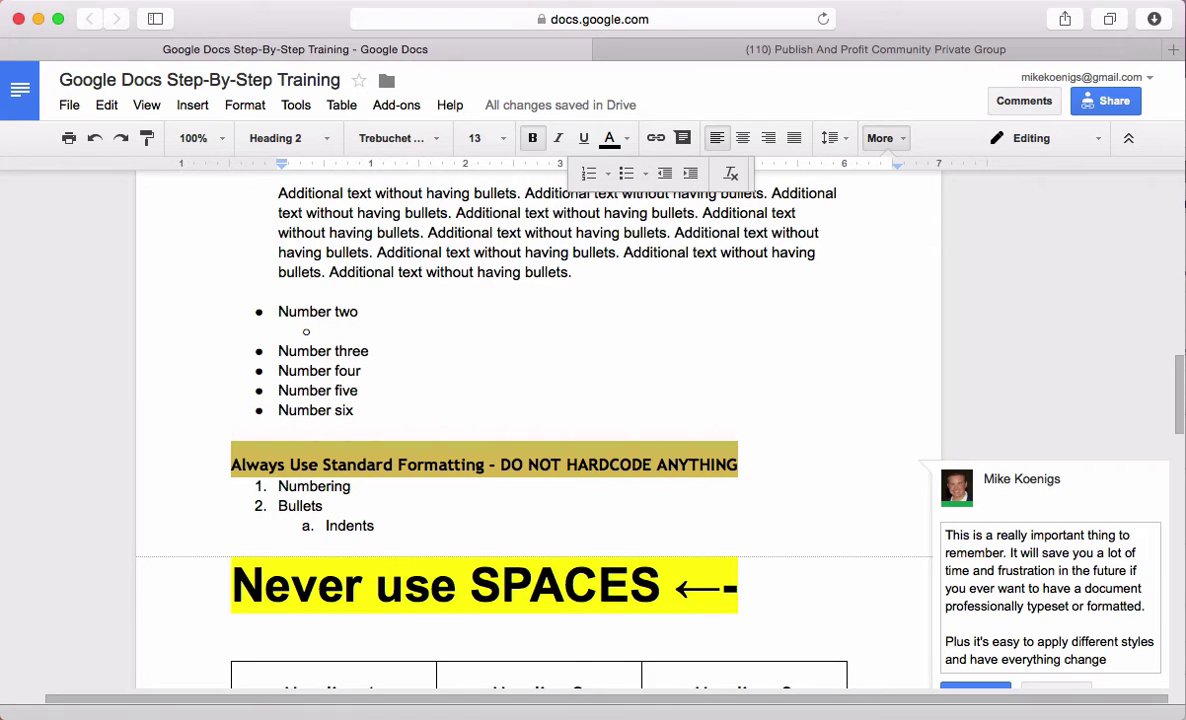
type(" in the entire document.")
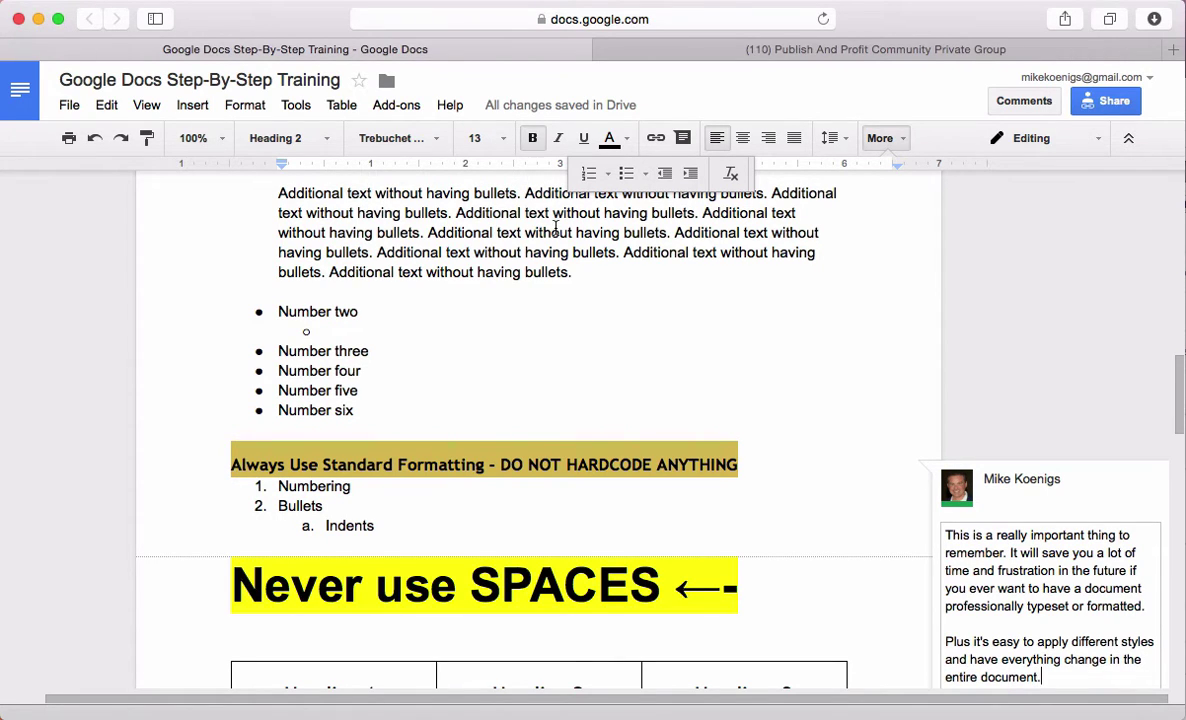
scroll(1038, 355, "down", 2)
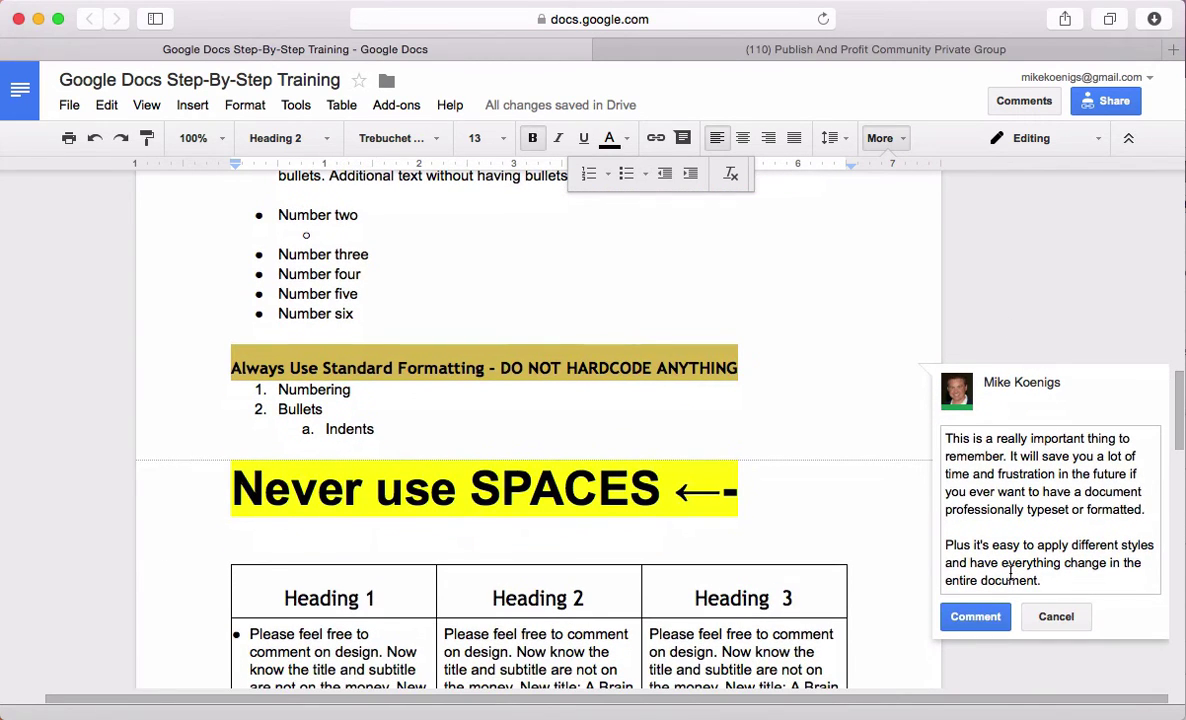
Post the standard-formatting comment, then return to the document text near Numbering
left_click(982, 617)
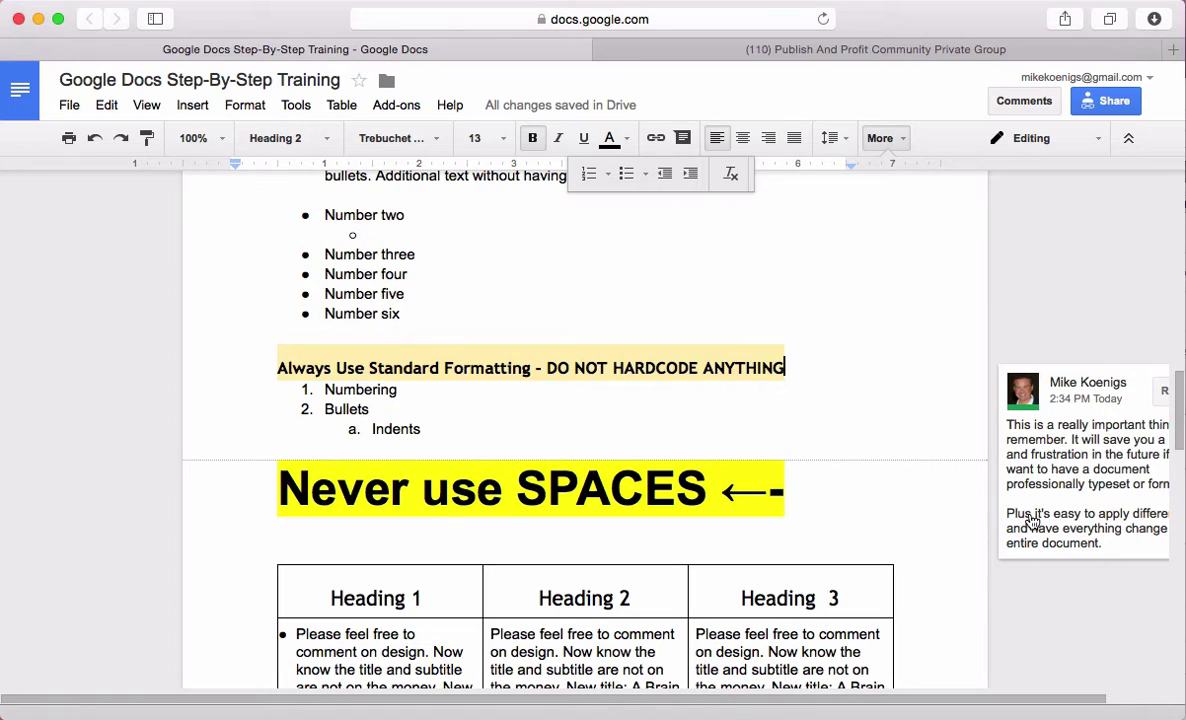
left_click(1063, 556)
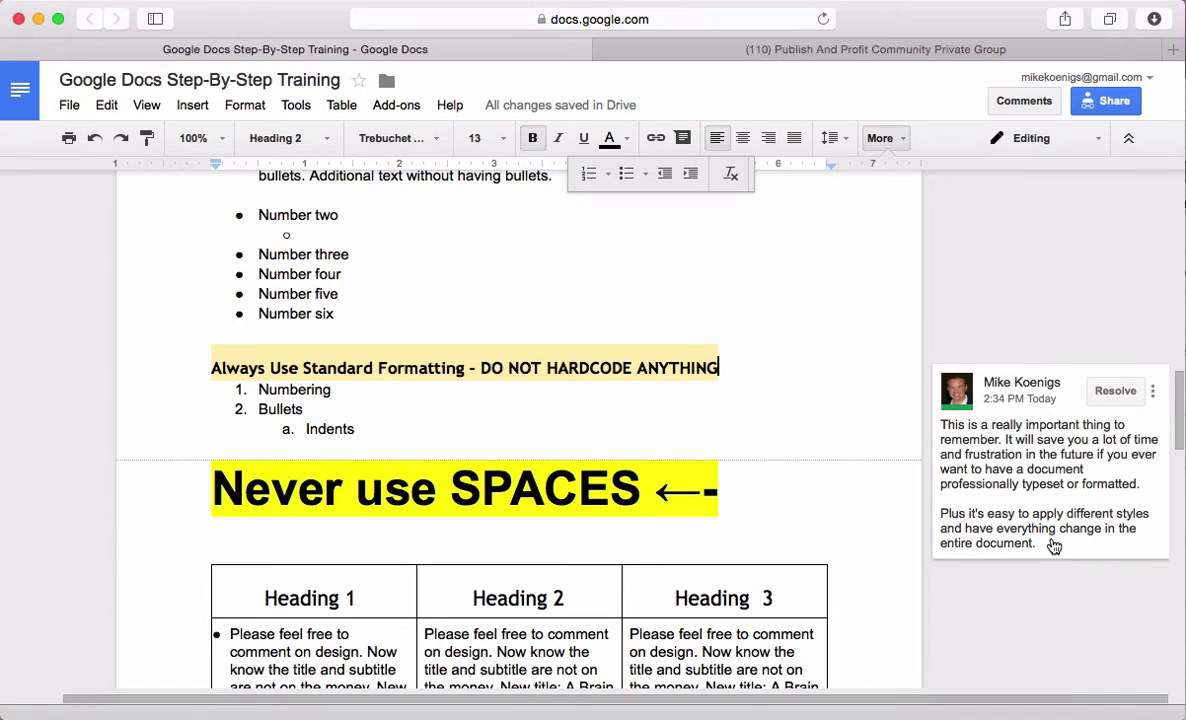
scroll(1054, 546, "down", 2)
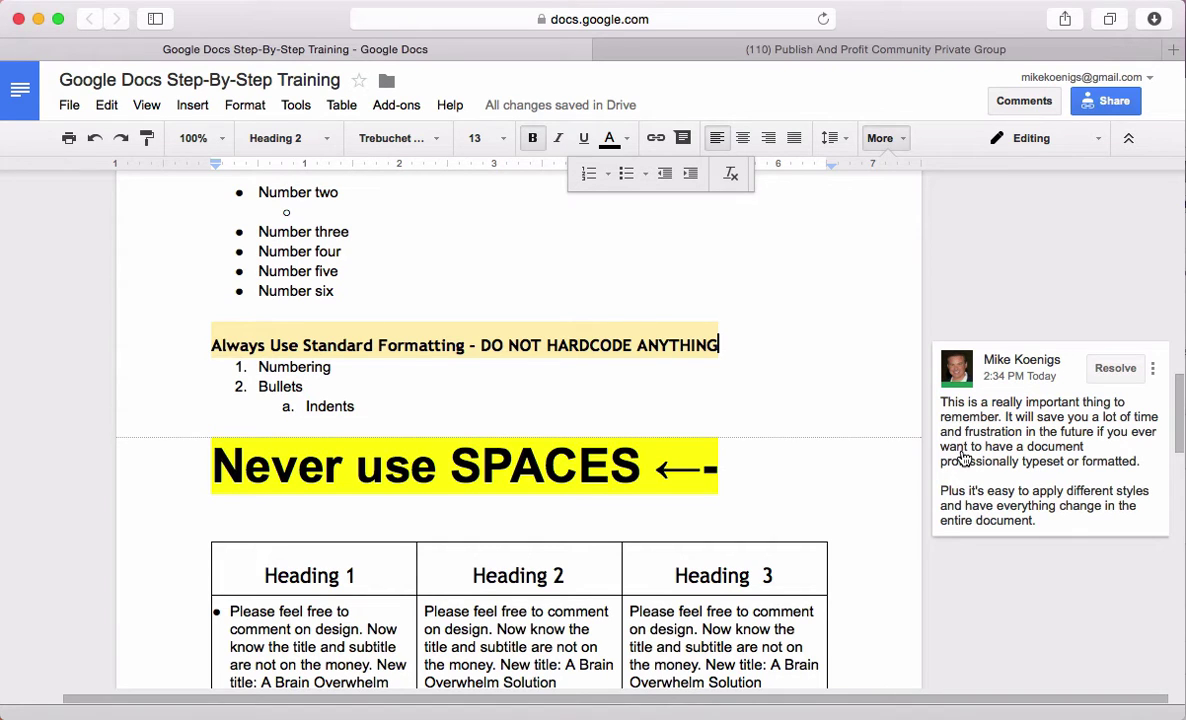
scroll(850, 466, "left", 3)
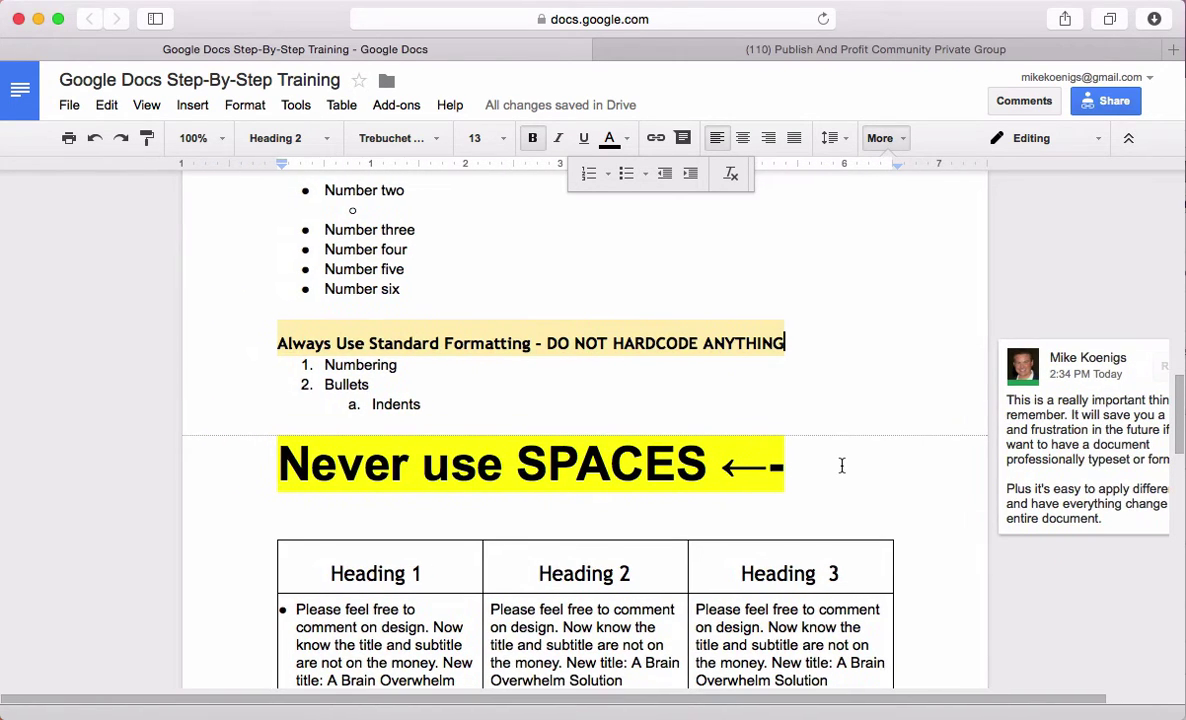
left_click(516, 271)
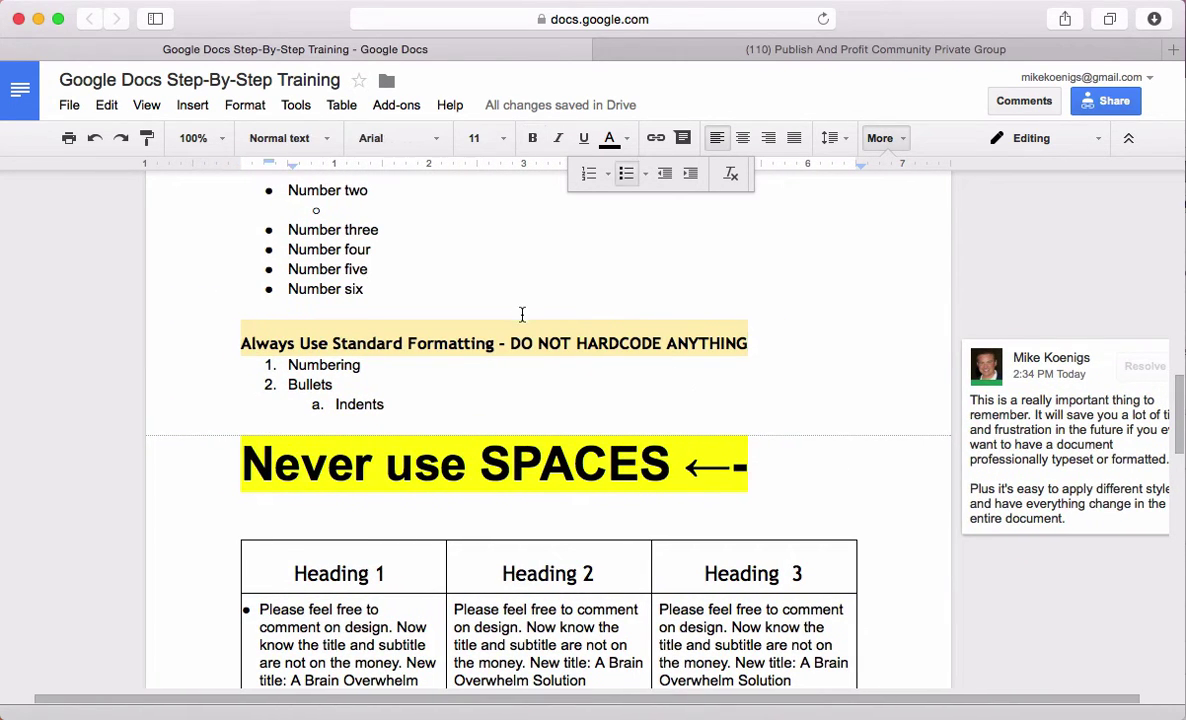
scroll(521, 315, "down", 2)
scroll(521, 315, "down", 10)
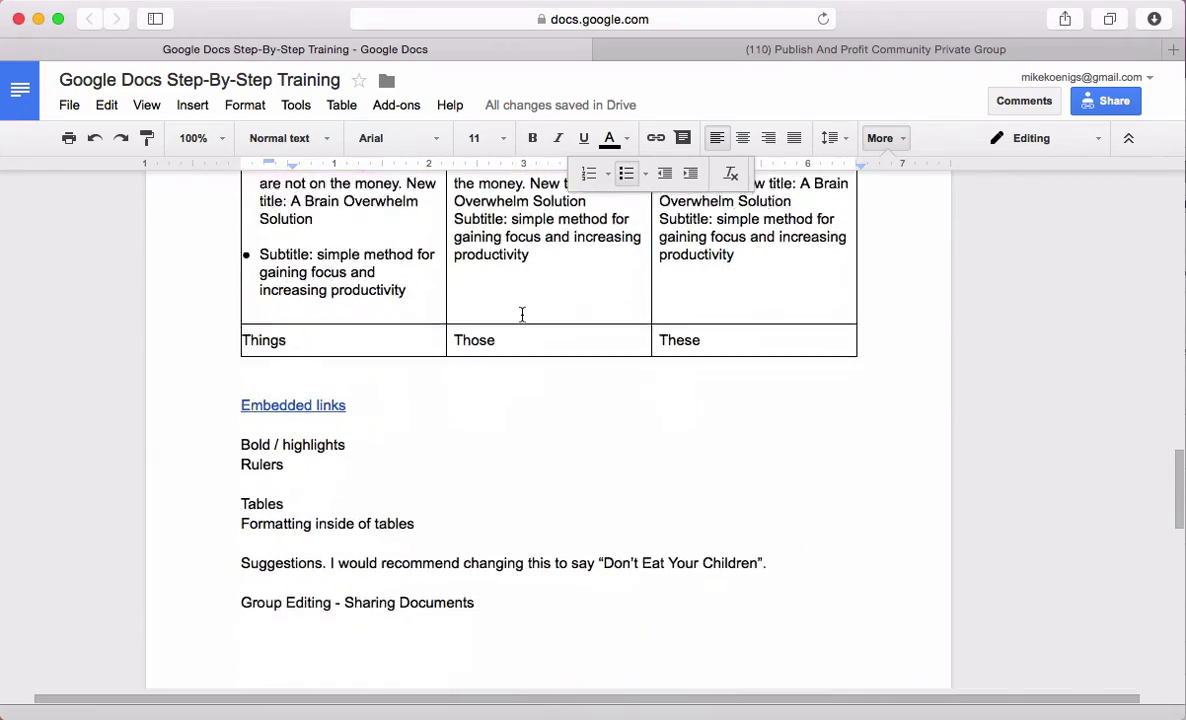
scroll(522, 315, "down", 1)
scroll(522, 315, "up", 12)
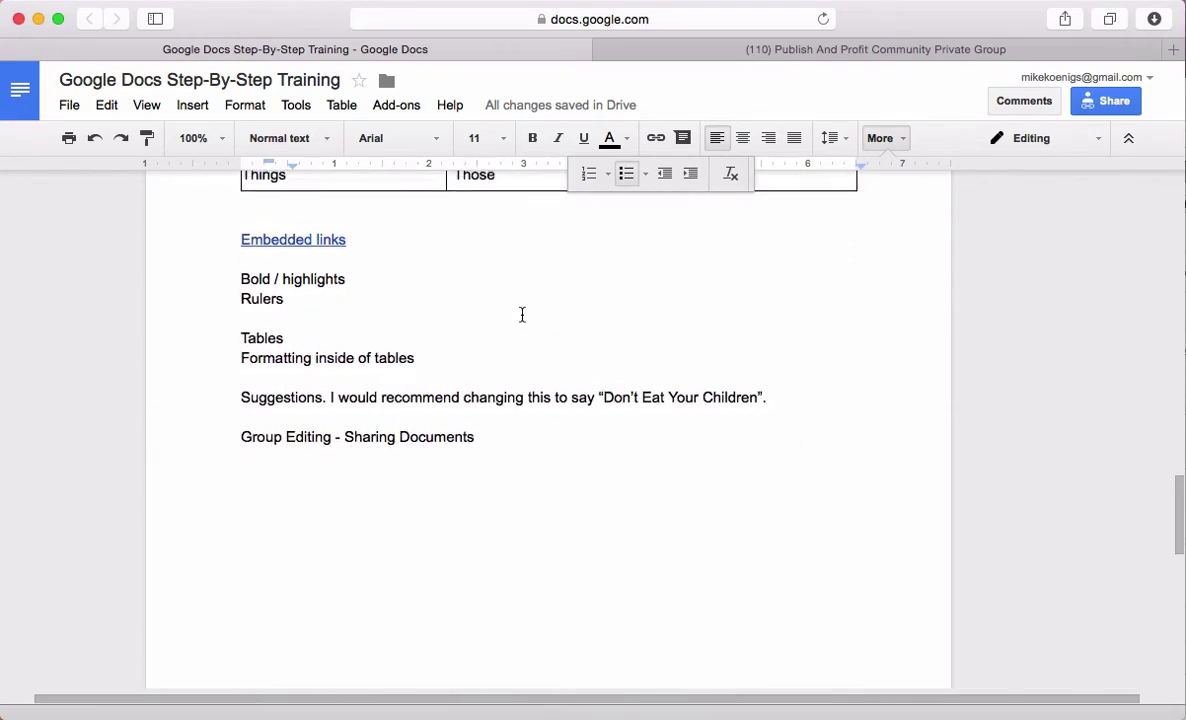
scroll(893, 392, "up", 1)
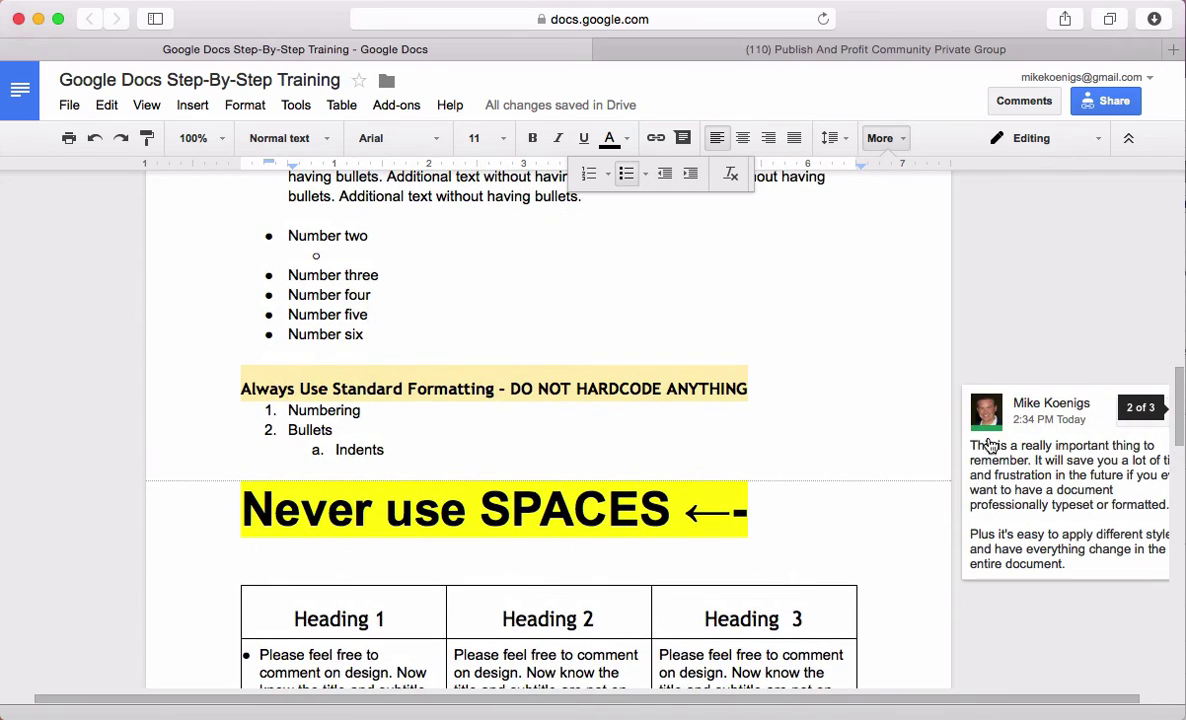
Type the all-caps bracketed note to a collaborator after Numbering, ending 'WANT YOU TO]'
left_click(480, 410)
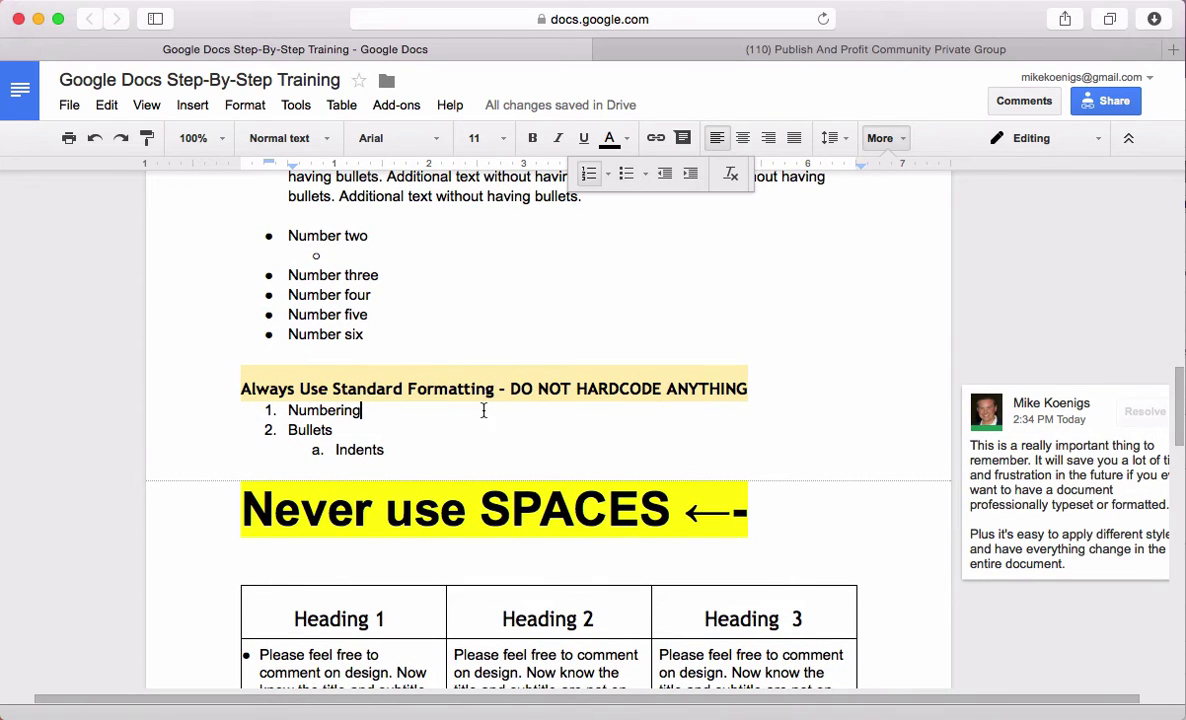
type("[HEY")
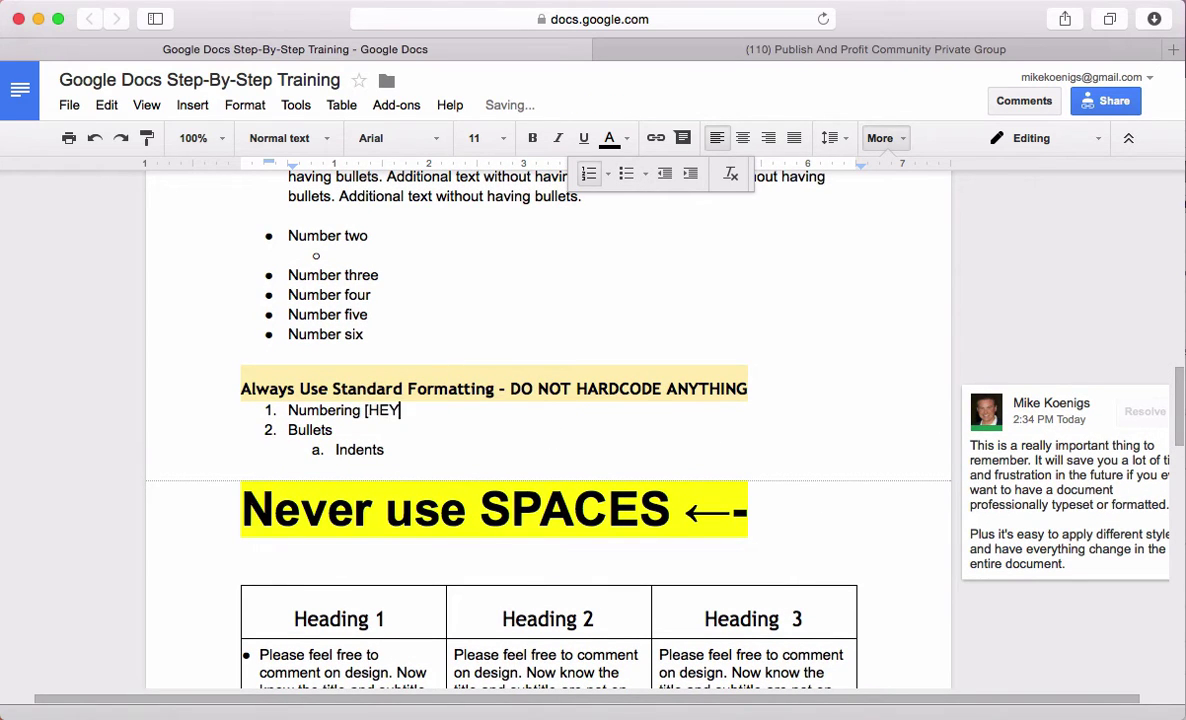
type(" JAMIE, MAKE SURE YO8U")
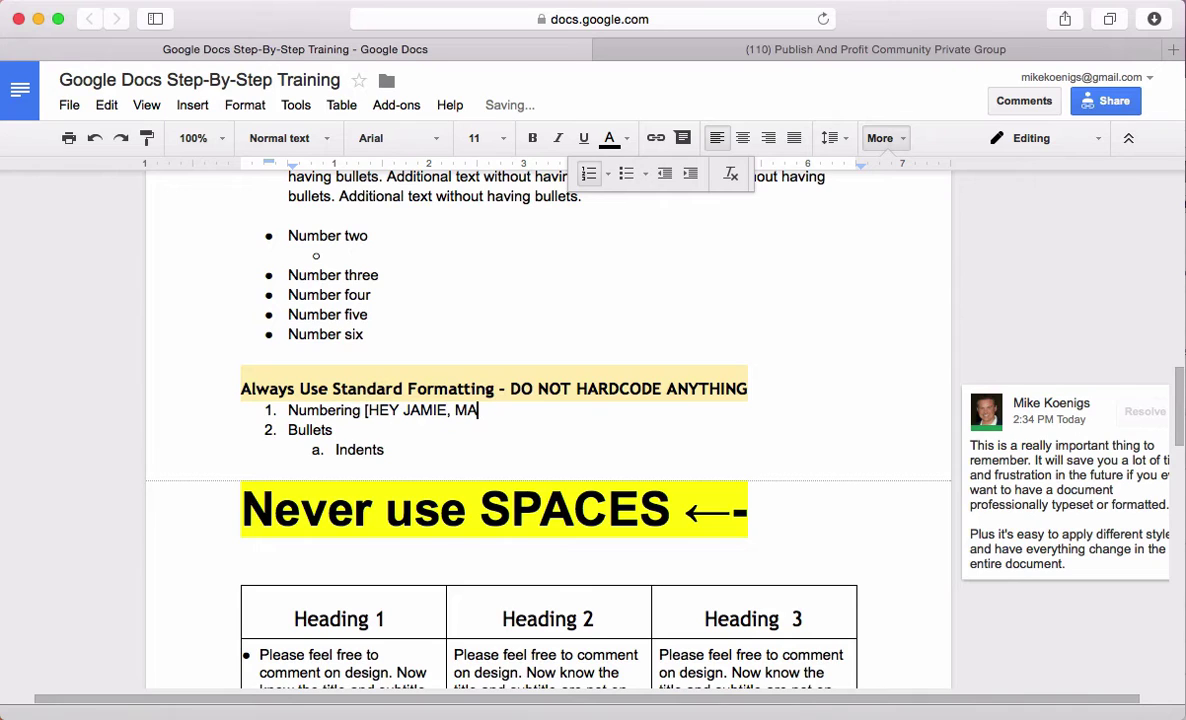
key("BackSpace")
key("BackSpace")
key("BackSpace")
key("BackSpace")
key("BackSpace")
key("BackSpace")
key("BackSpace")
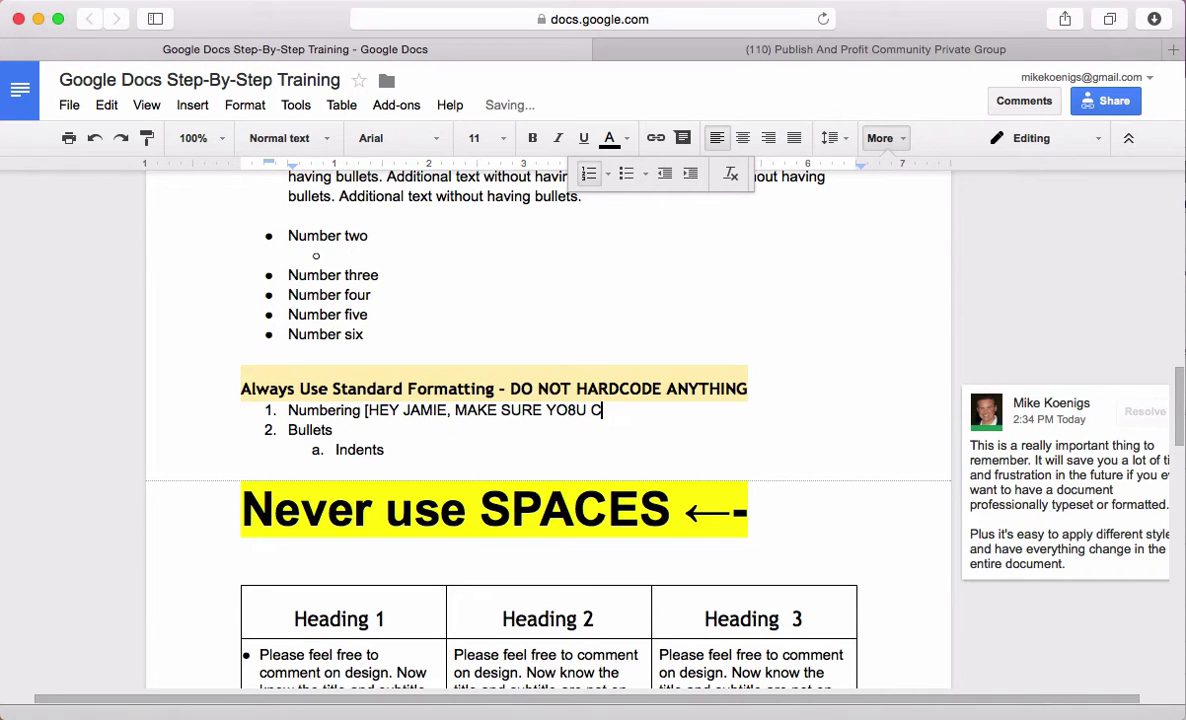
type("U CHANGE T")
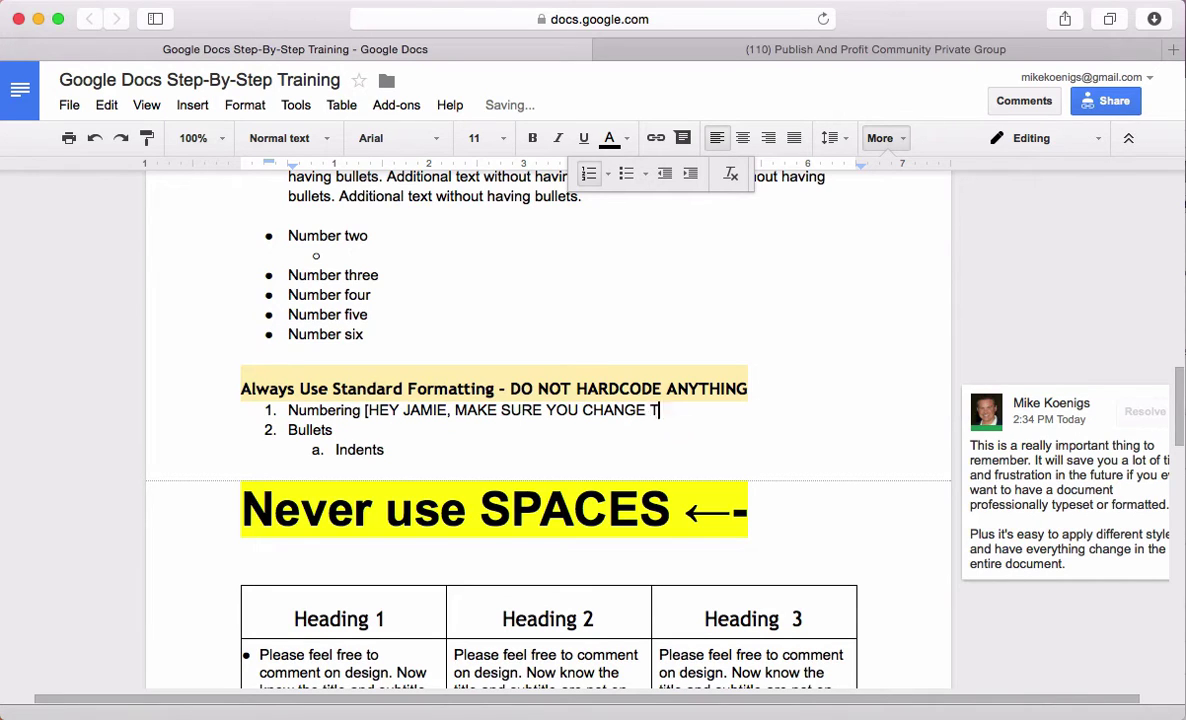
type("HIS THING BECAUSE I WANT T")
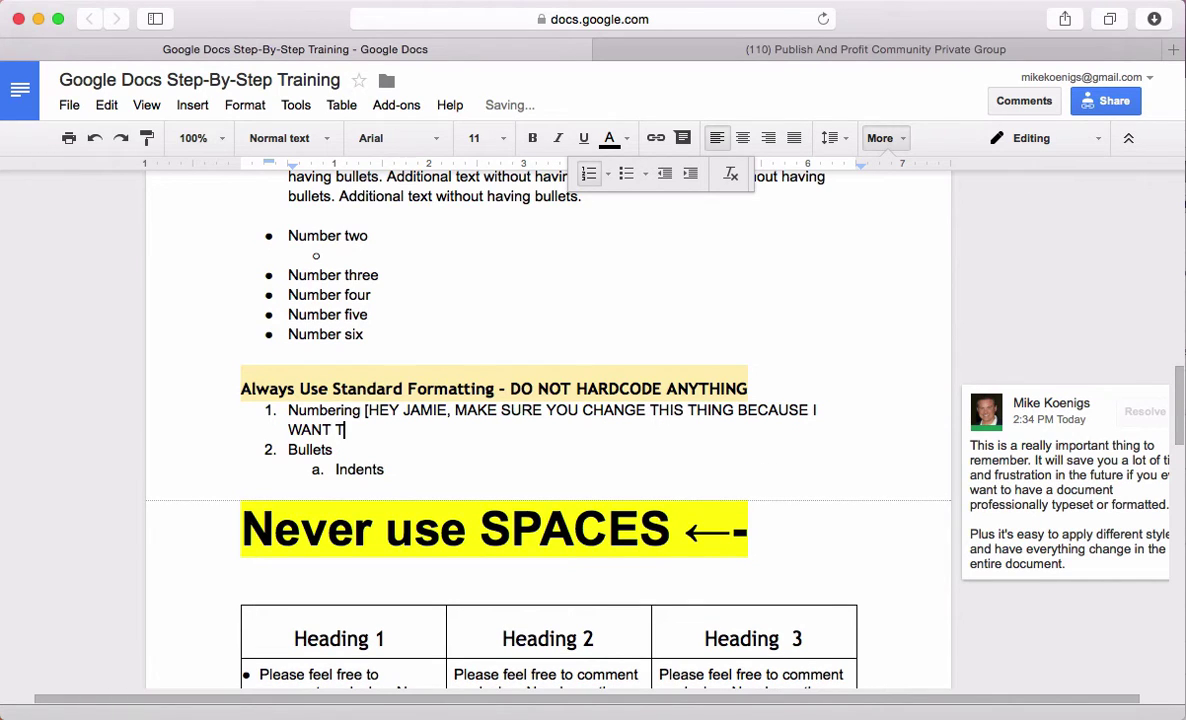
key("BackSpace")
type("YOU TO")
Make the bracketed note bold with yellow highlighting
left_click_drag(398, 430, 364, 412)
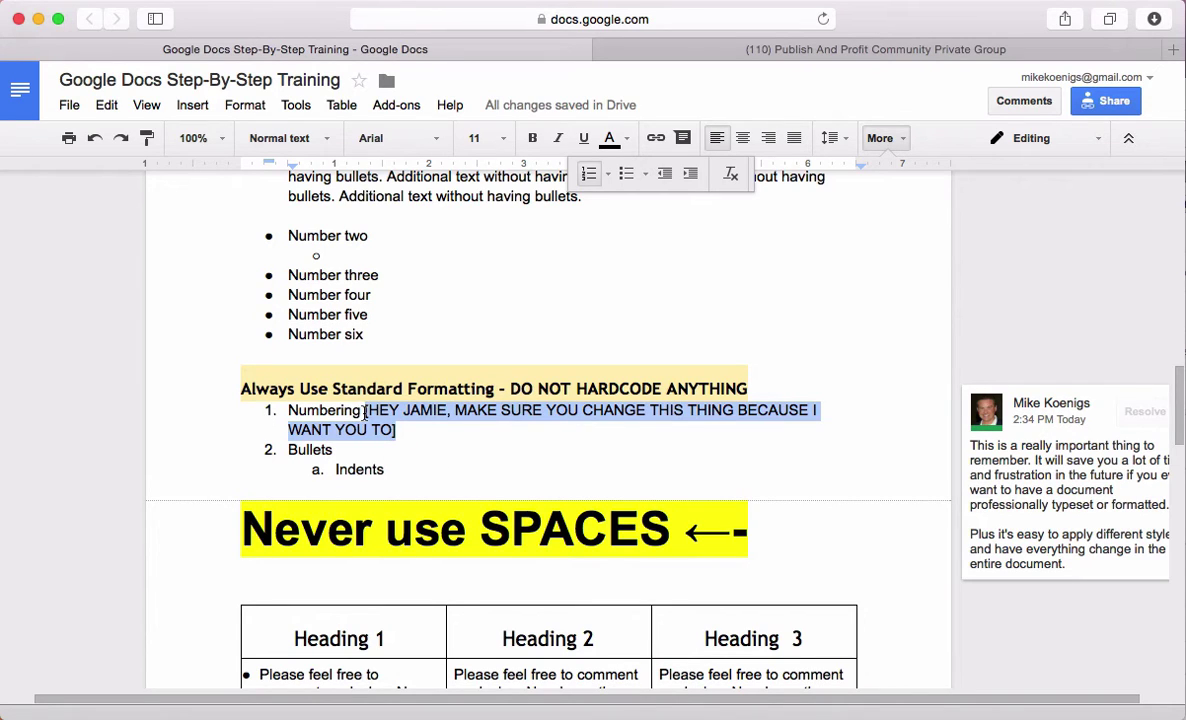
left_click(630, 141)
left_click(672, 256)
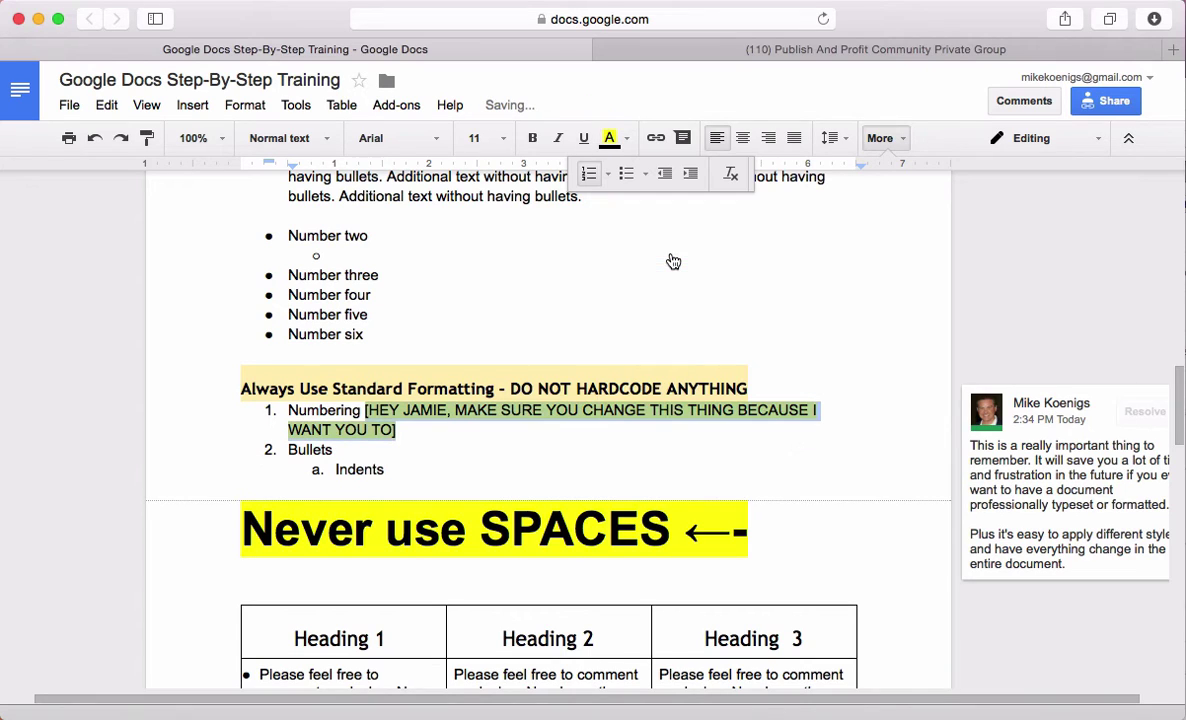
key("ctrl+b")
left_click(512, 429)
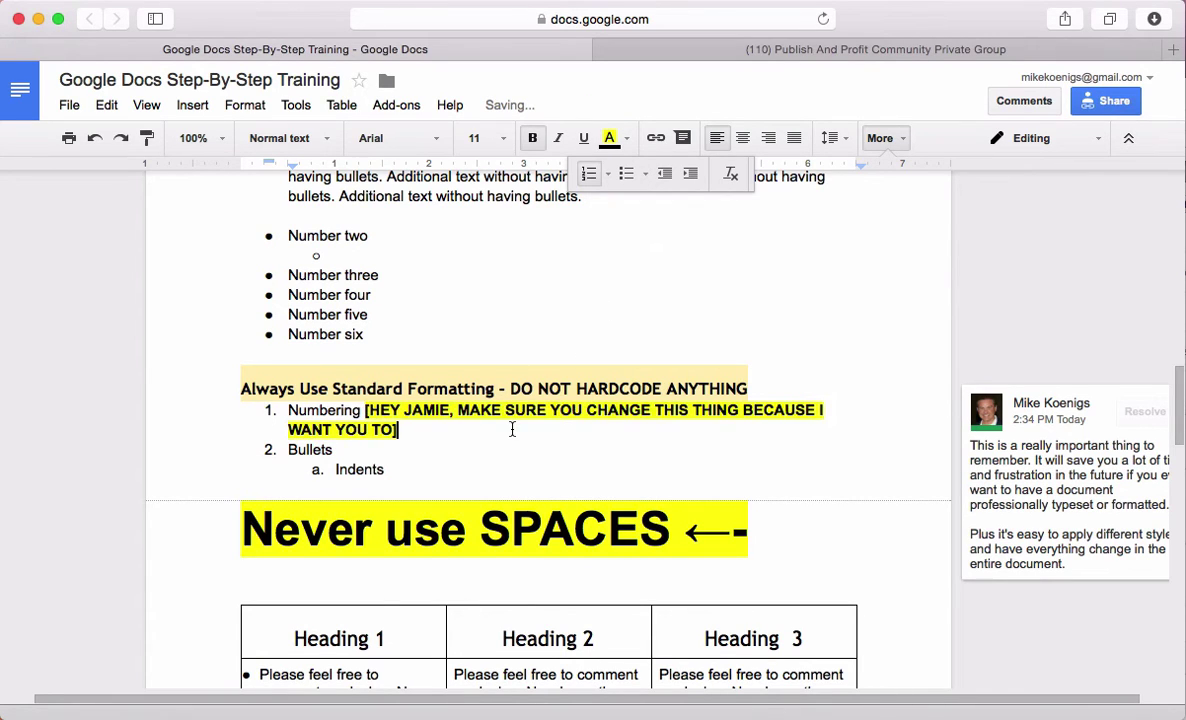
left_click(365, 410, "shift")
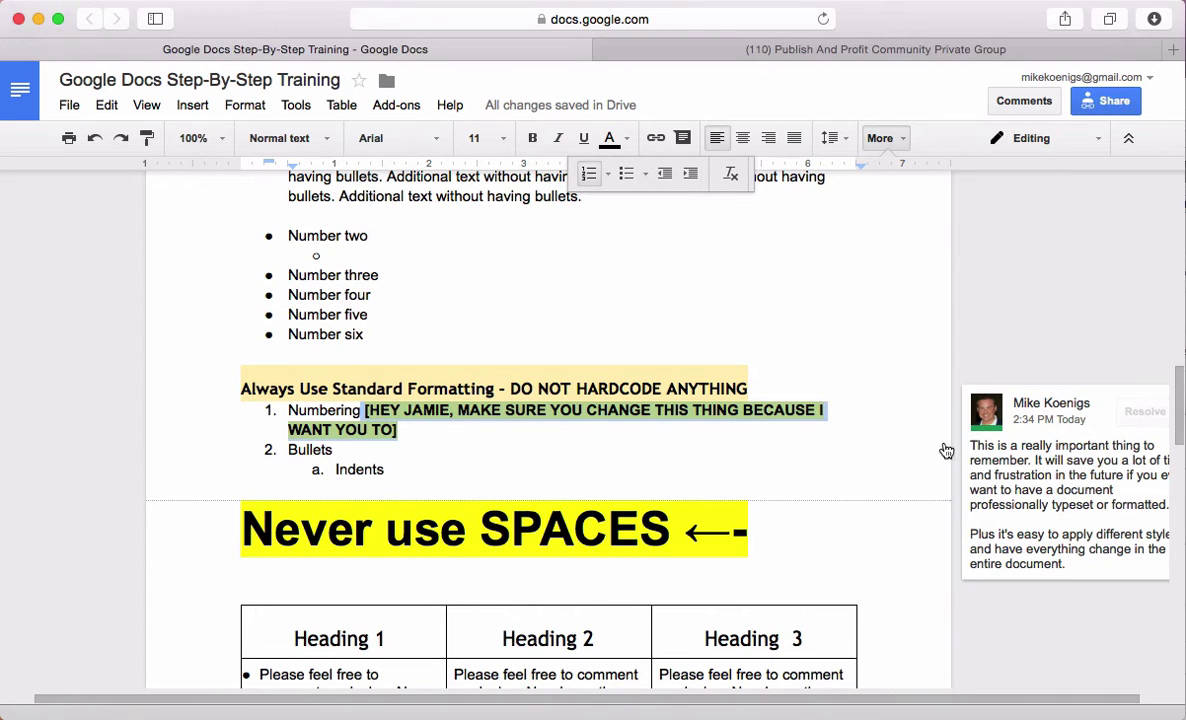
Reply to the comment: 'Here's my comment and why I decided to change something to something else.'
left_click(1062, 572)
left_click(988, 603)
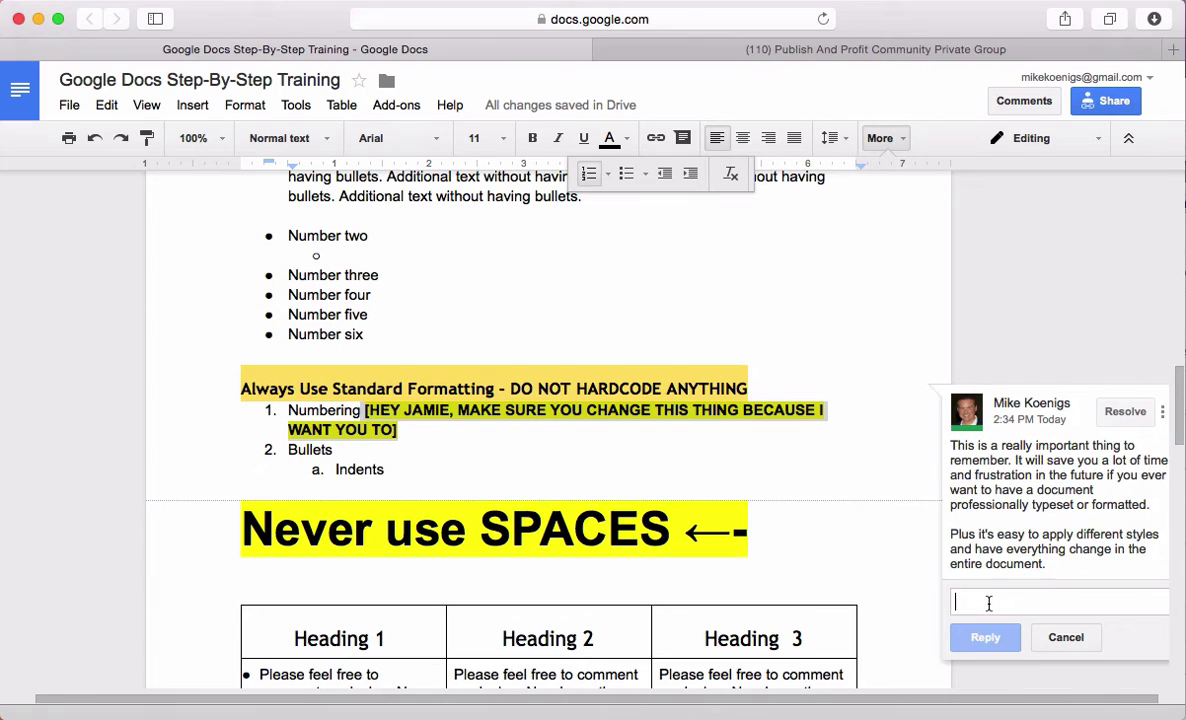
type("Here's my c")
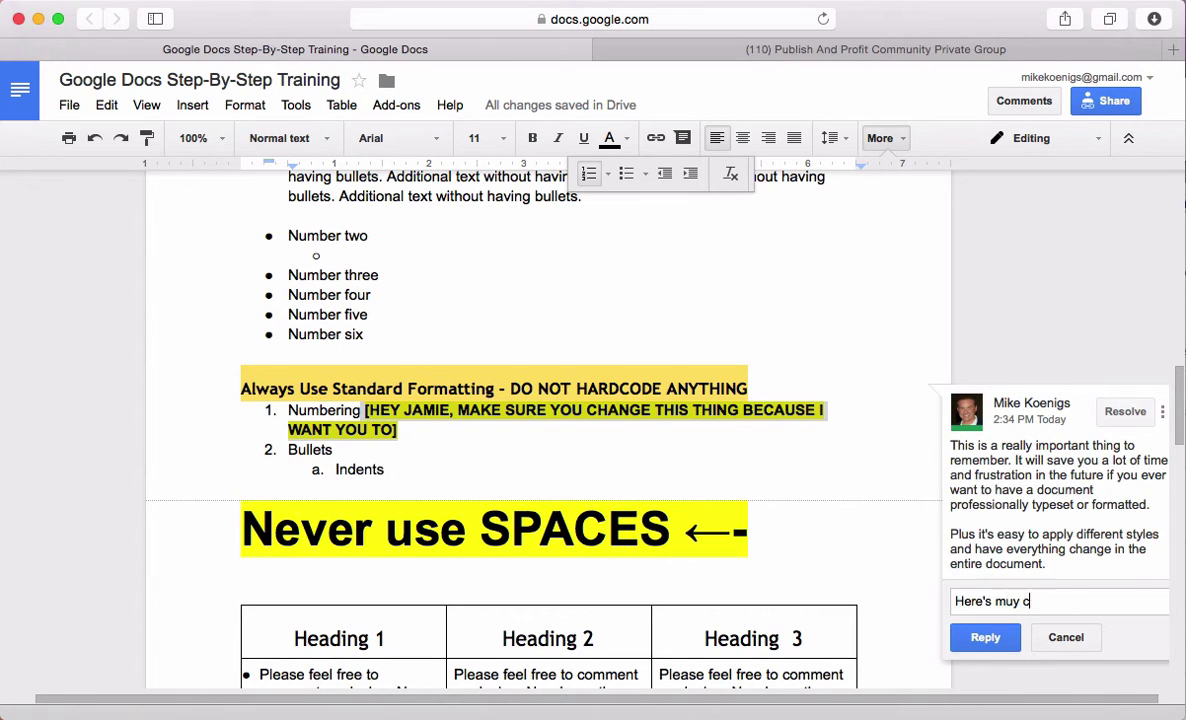
key("BackSpace")
key("BackSpace")
key("BackSpace")
type("y comment and why I dec")
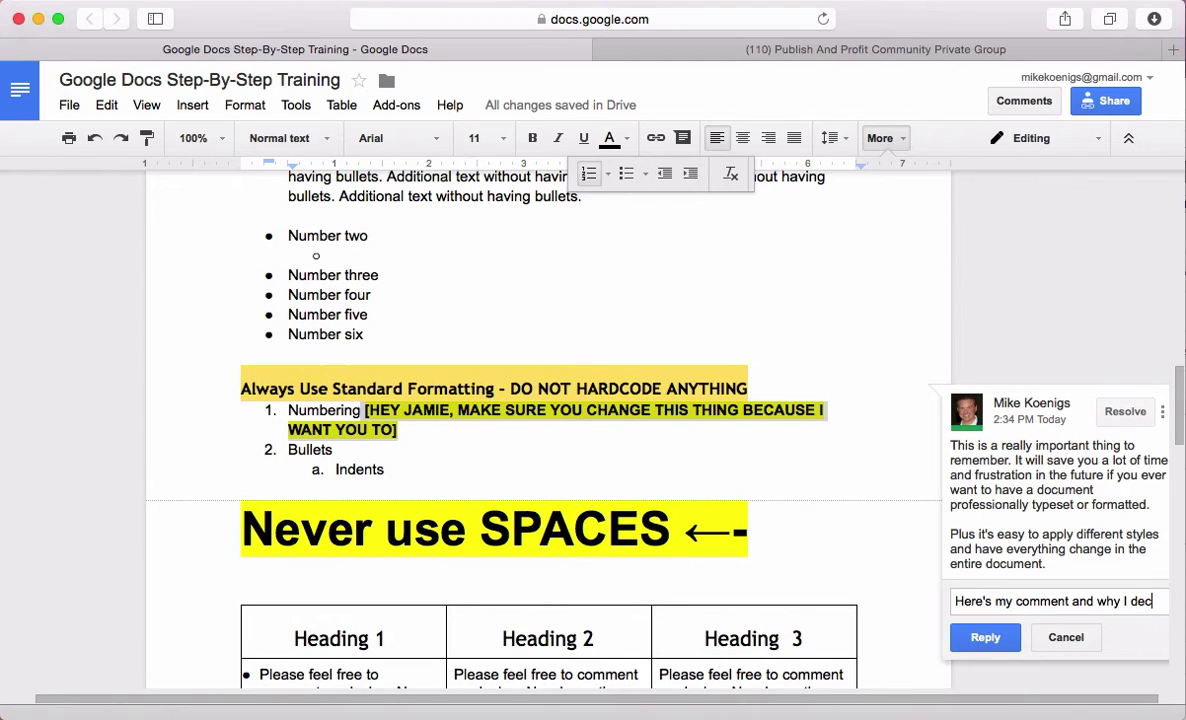
type("ided to change someth")
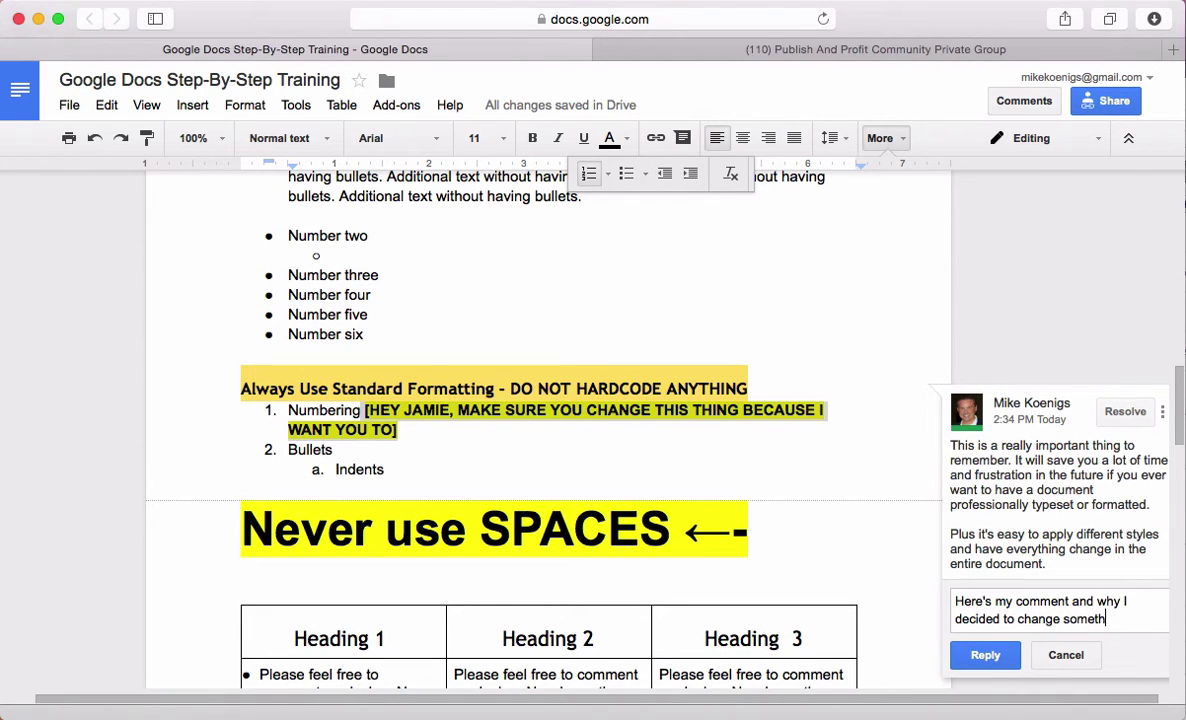
type("ing to something else.")
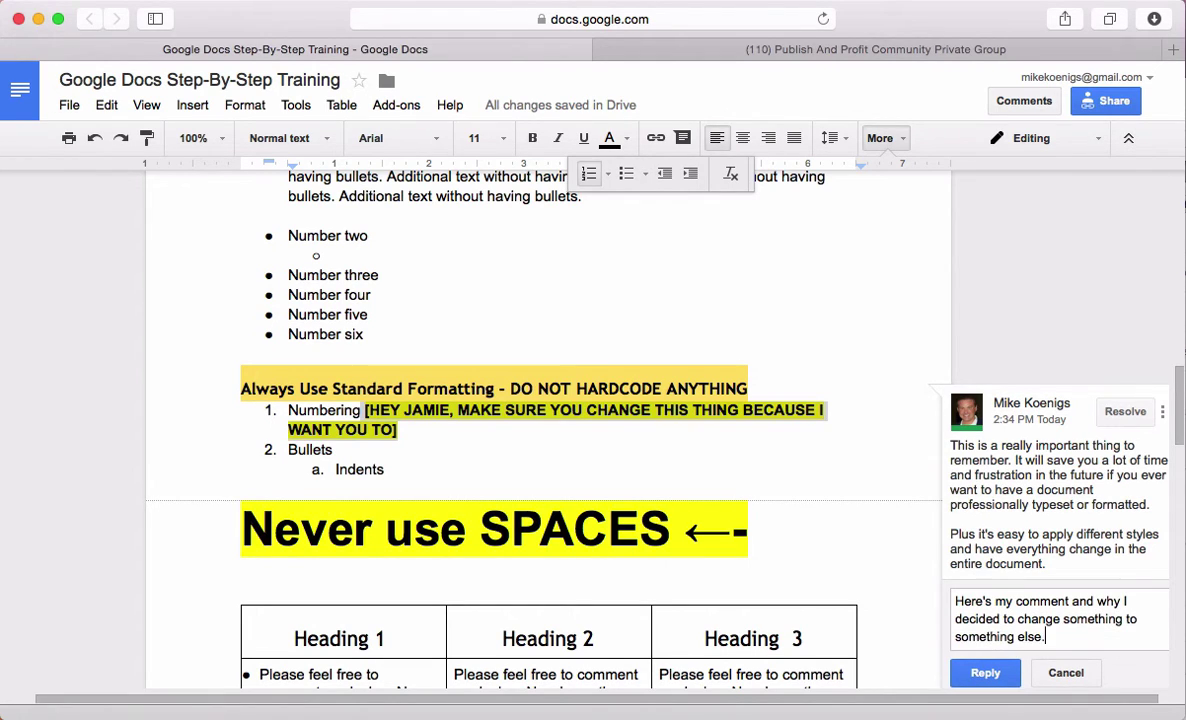
left_click(983, 672)
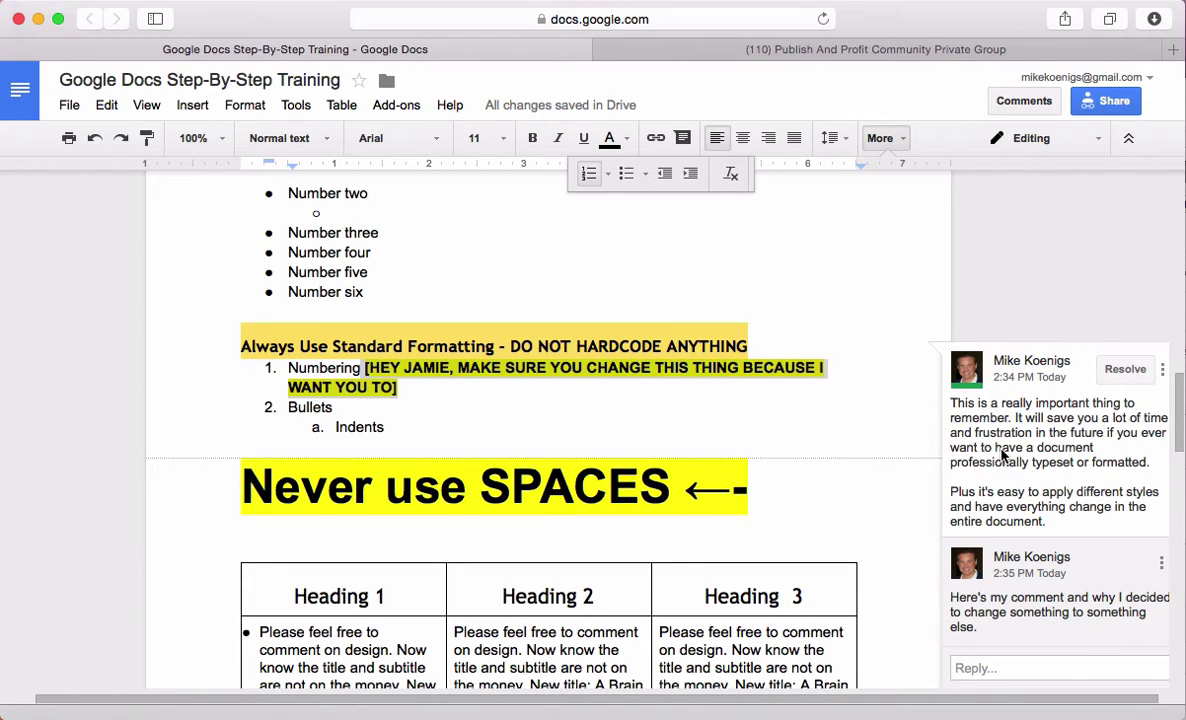
In Suggesting mode, replace 'five' in 'Number five' with 'foober'
left_click(374, 275)
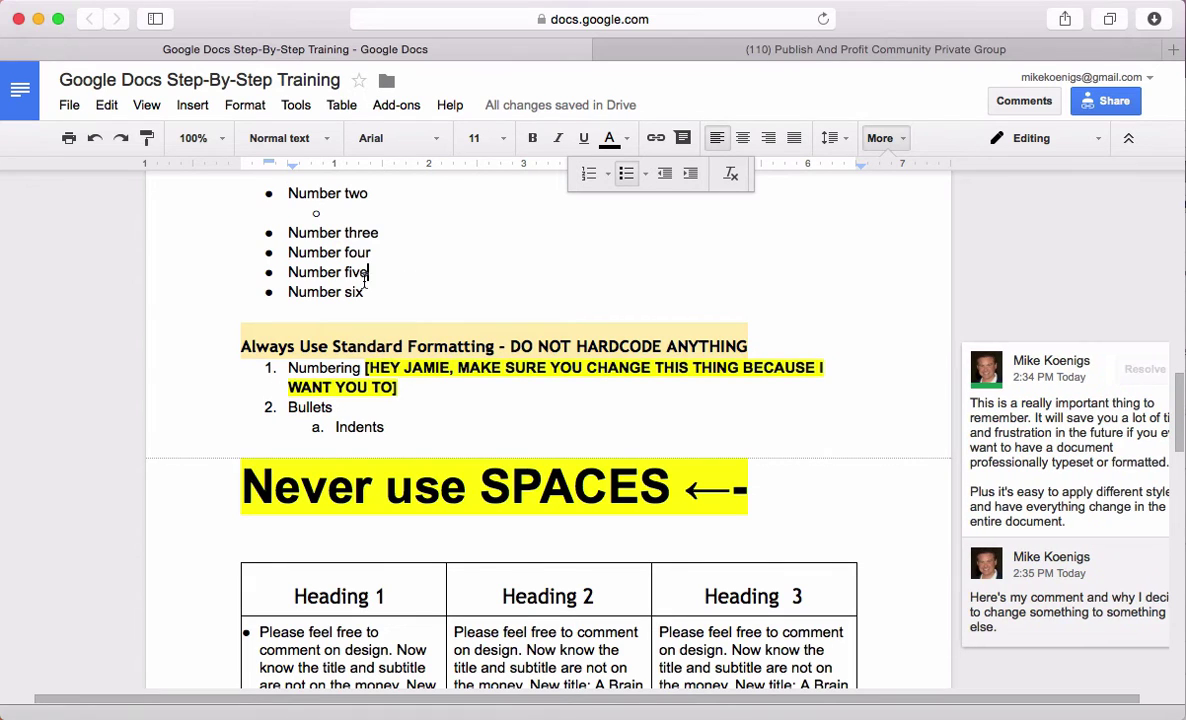
double_click(355, 272)
left_click(1097, 138)
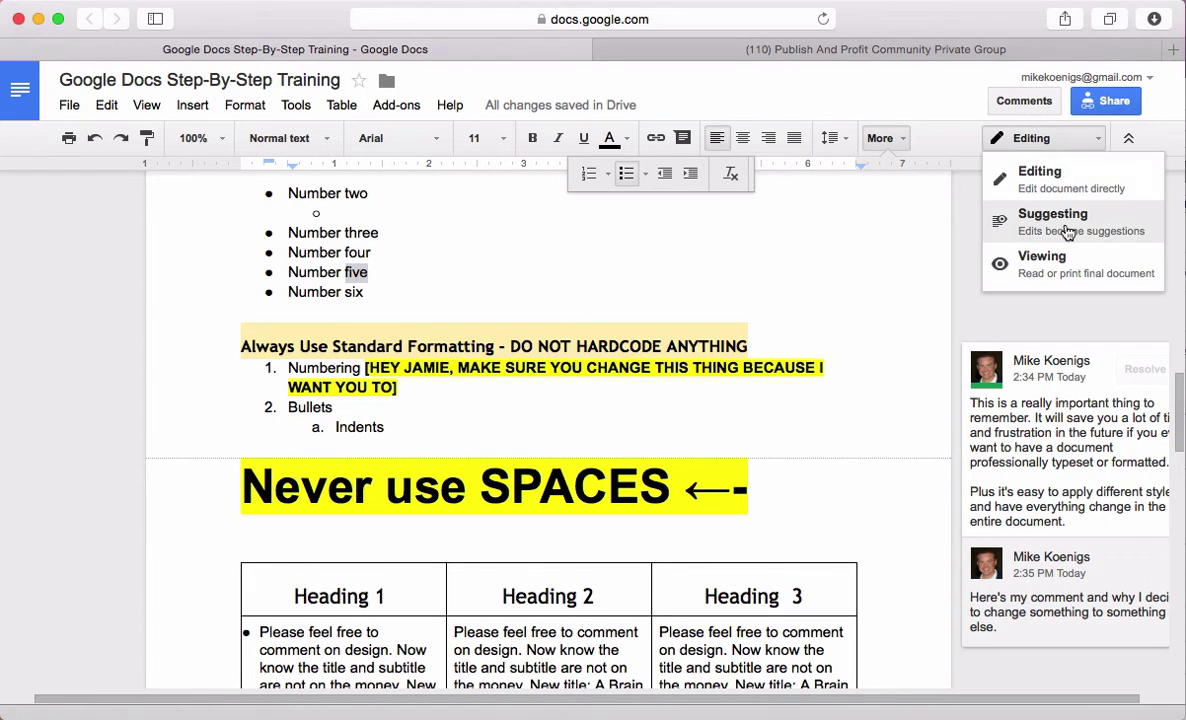
left_click(995, 220)
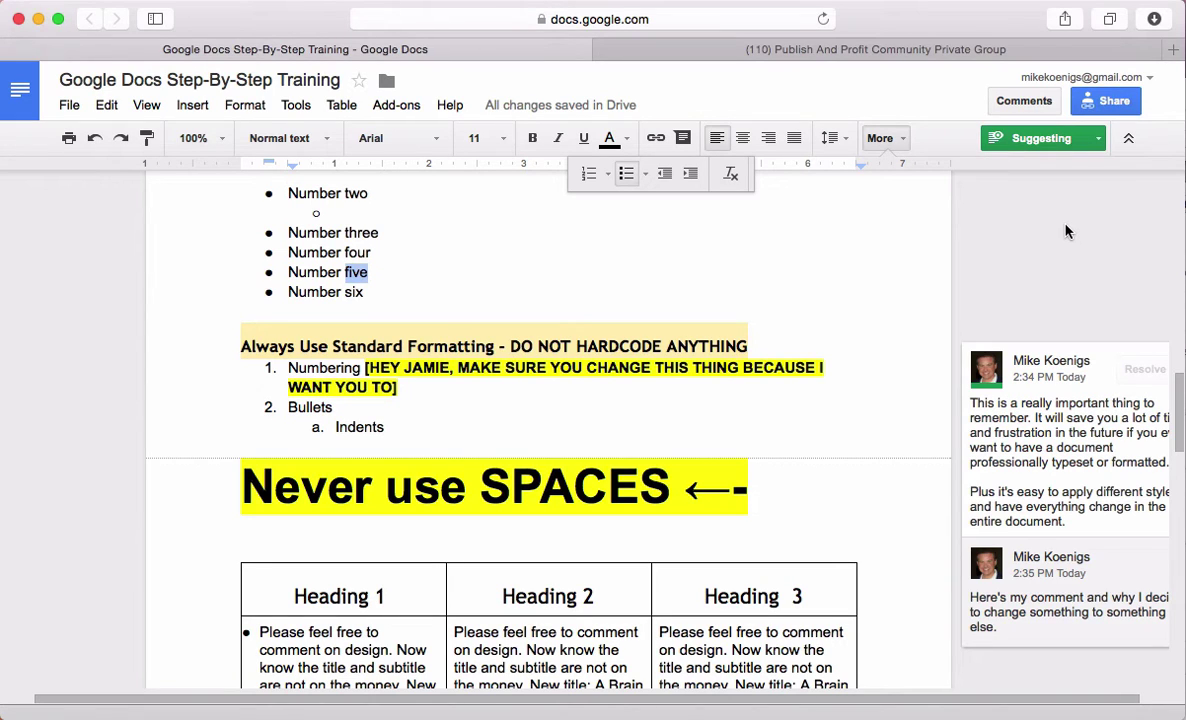
type("foober")
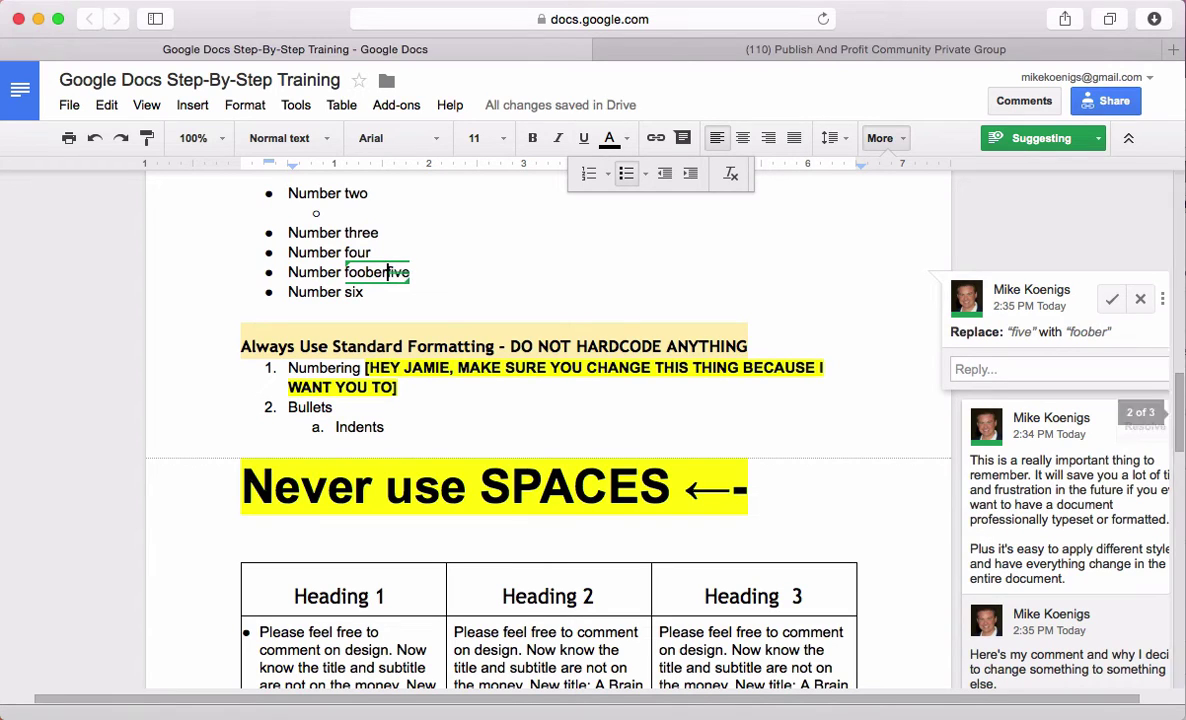
Reply to the suggestion explaining FOOBER will replace the word FIVE, citing a magic unicorn dream
left_click(1053, 370)
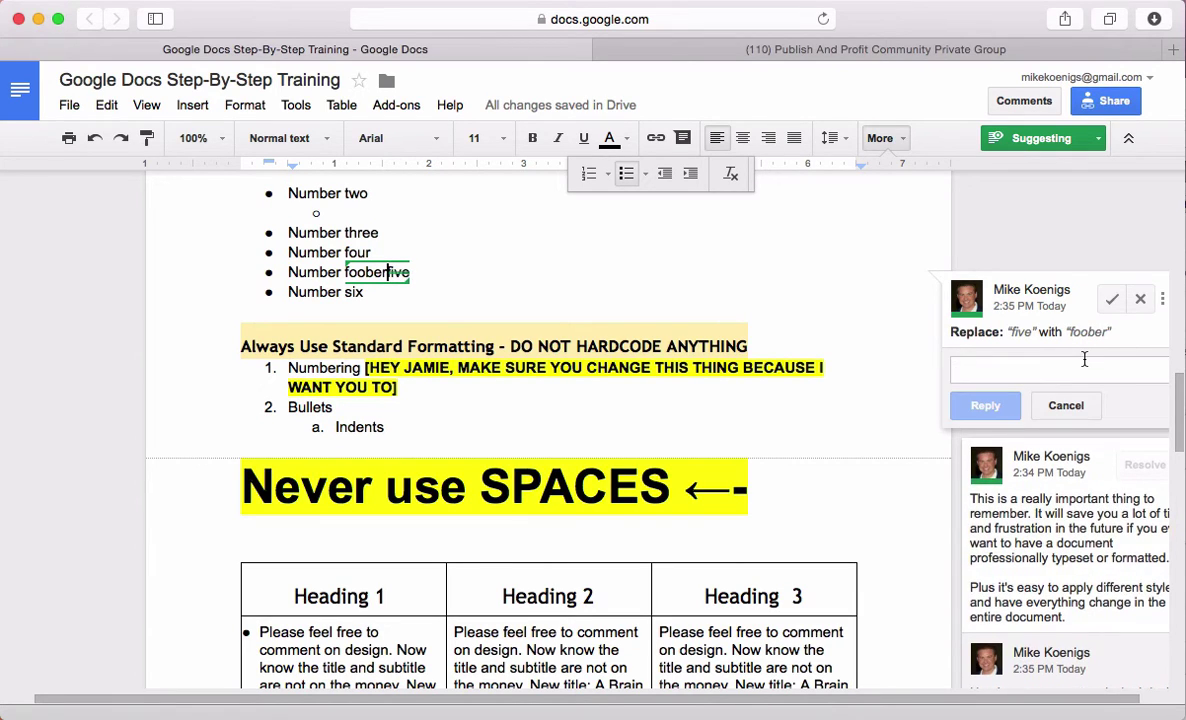
type("From now ")
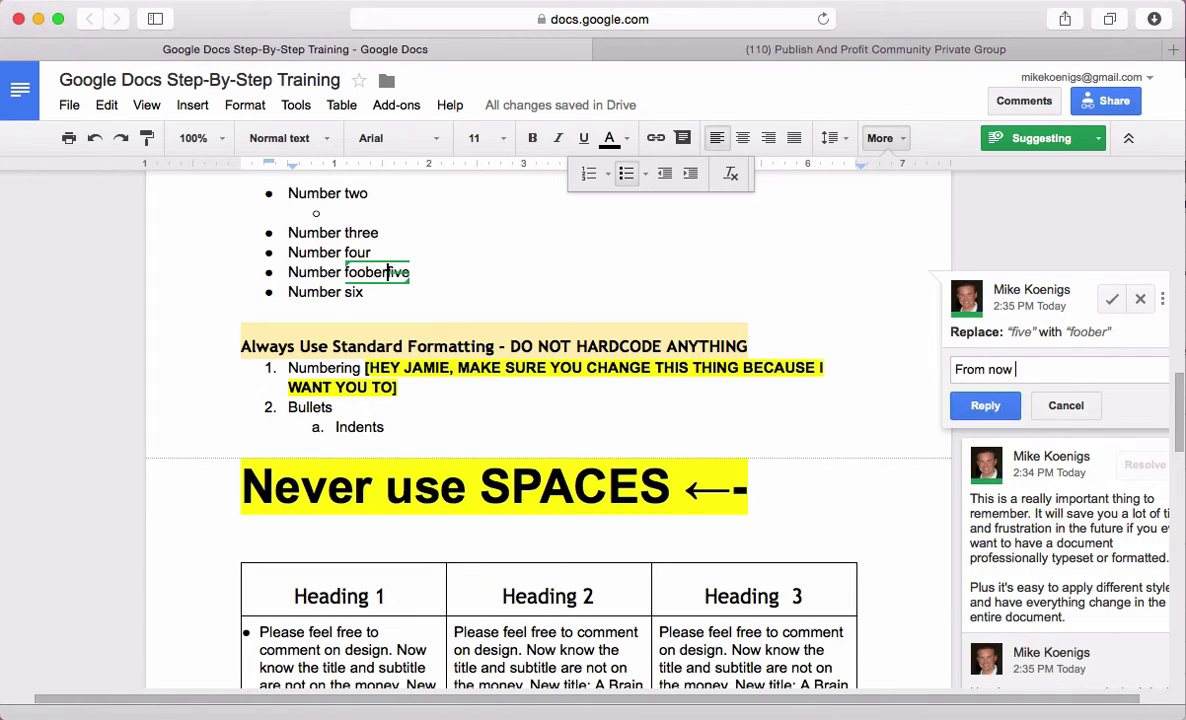
type("on, I'")
key("BackSpace")
type("am no longer all")
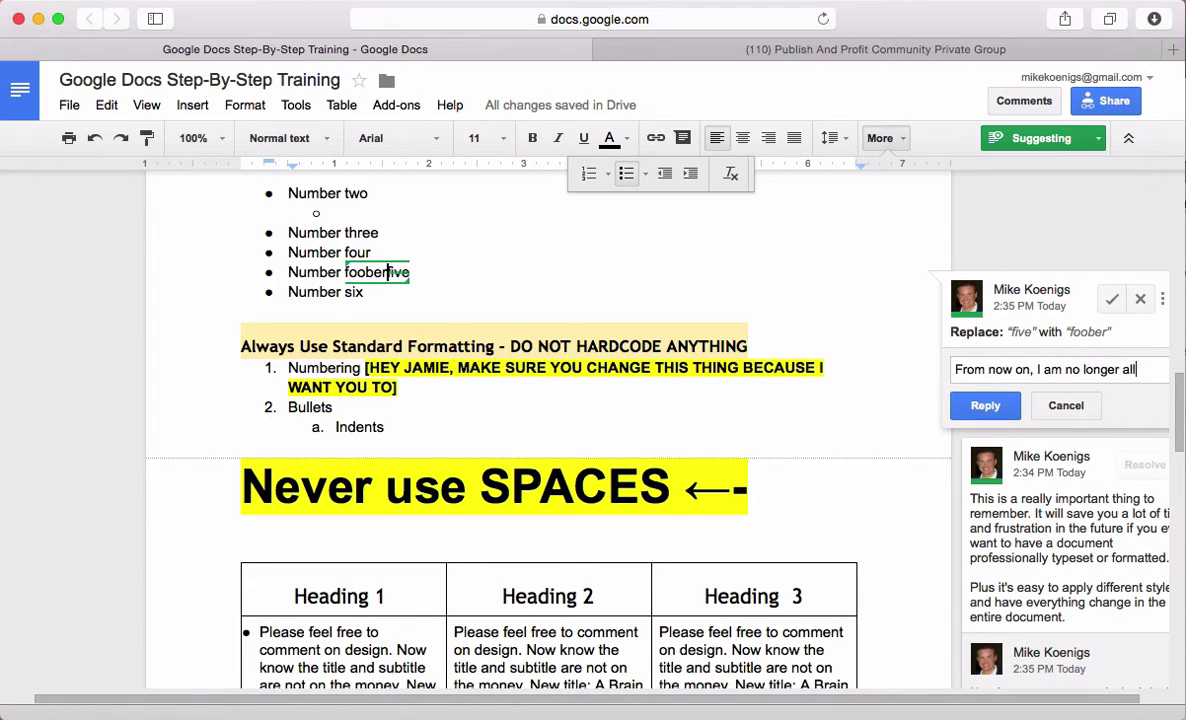
type("owed to say o")
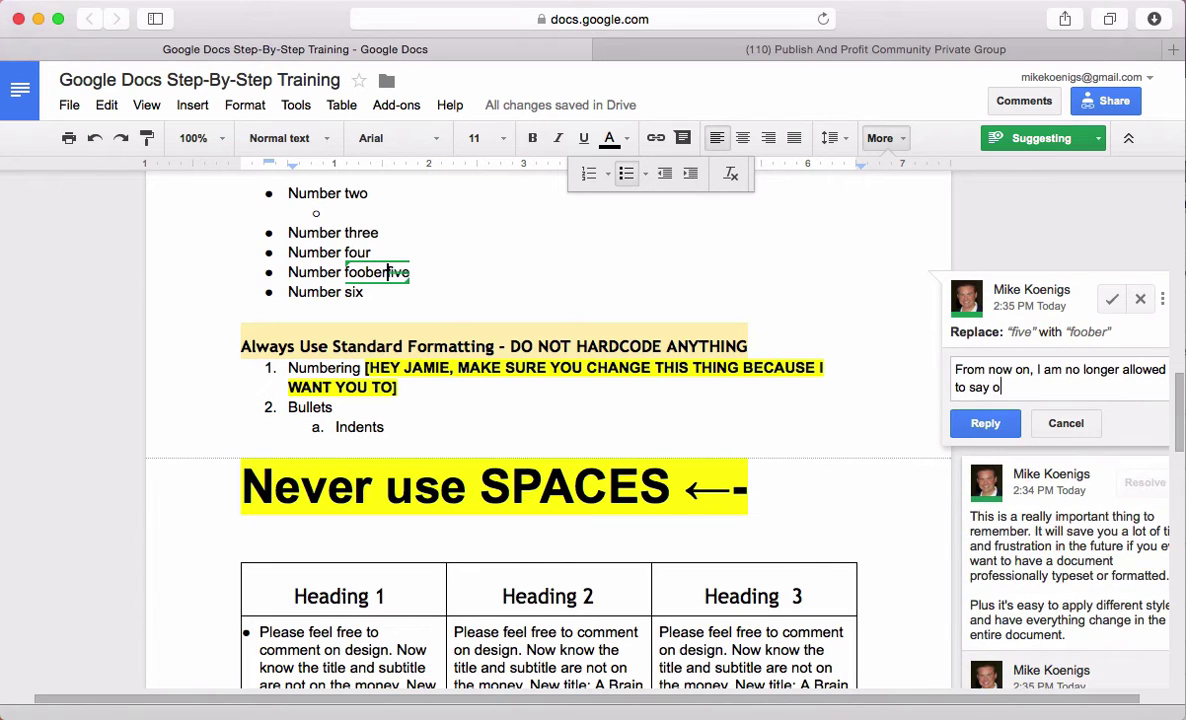
type("r type the word FIVE. Instead, ")
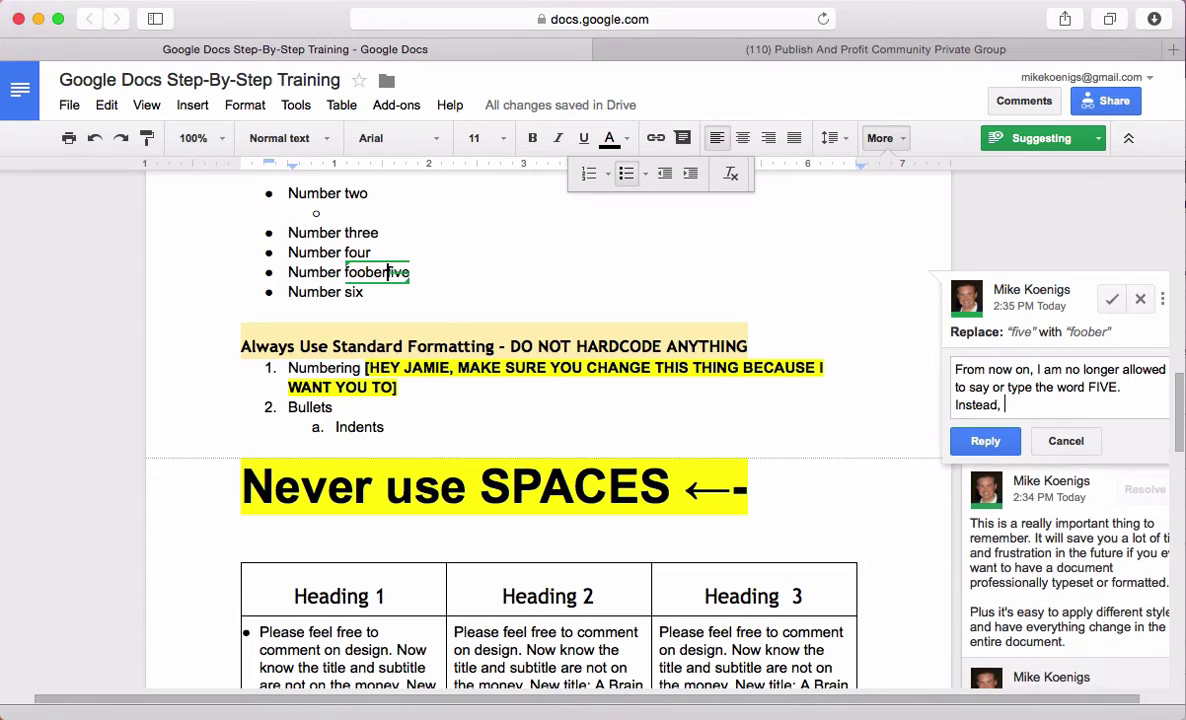
type("I will use the w")
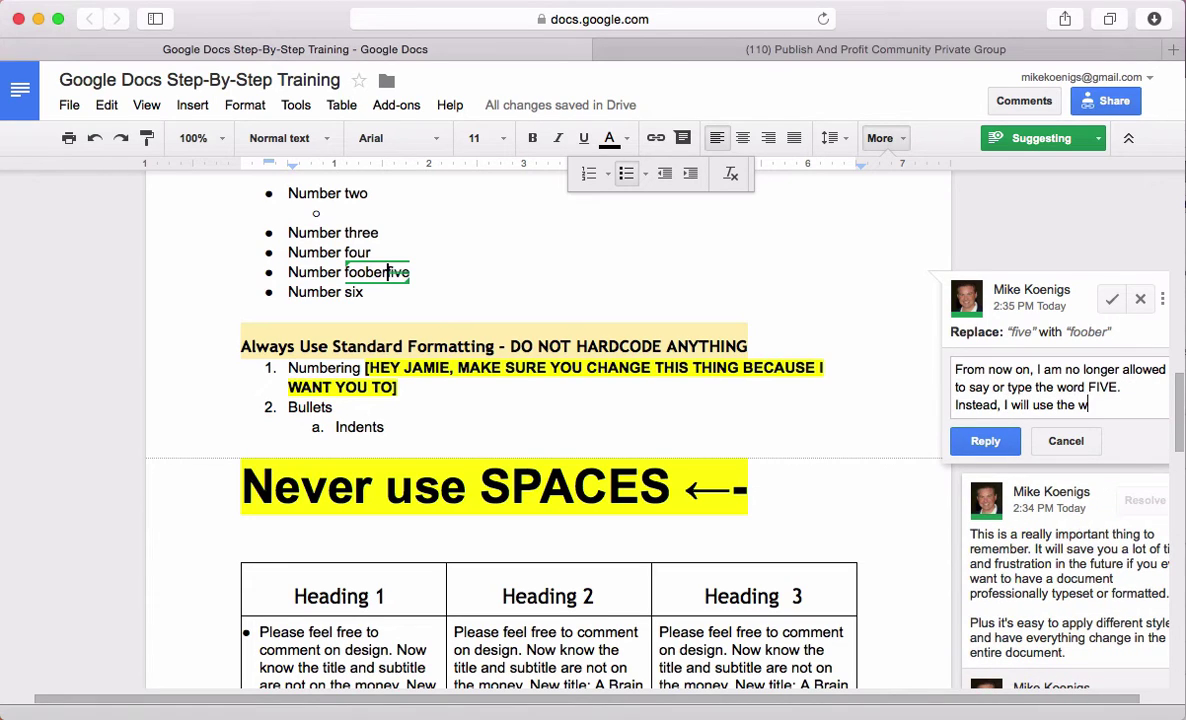
type("ord FOOBER")
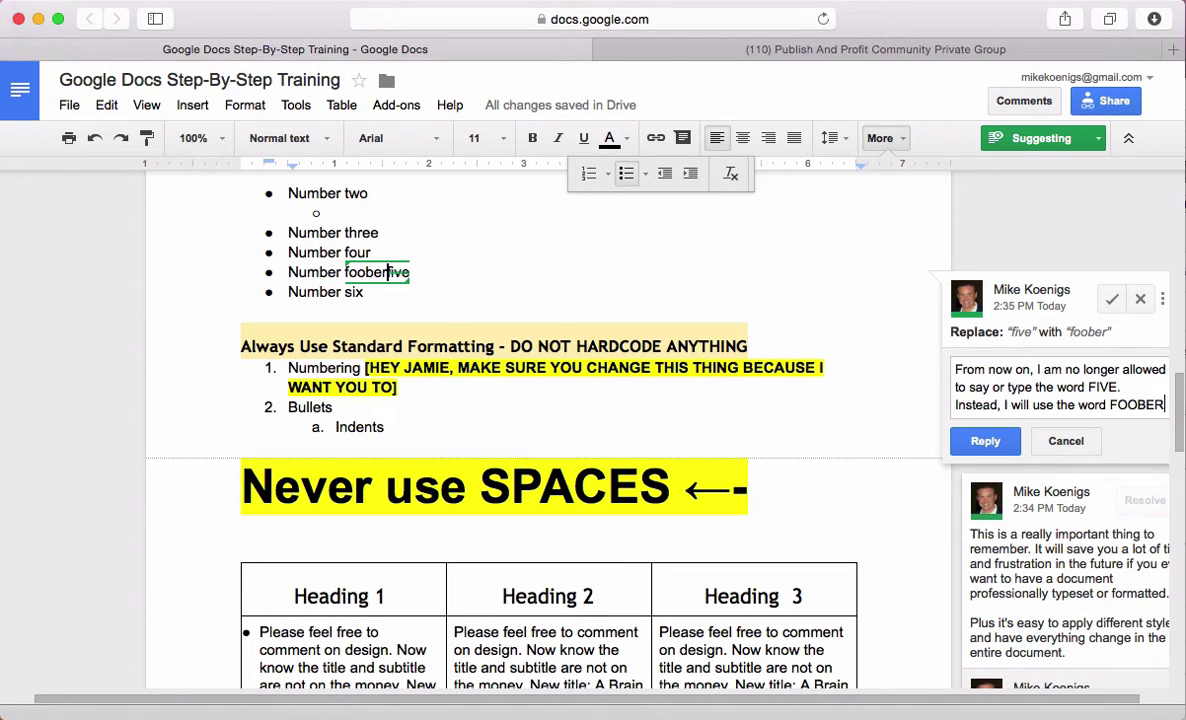
type(" because a magic")
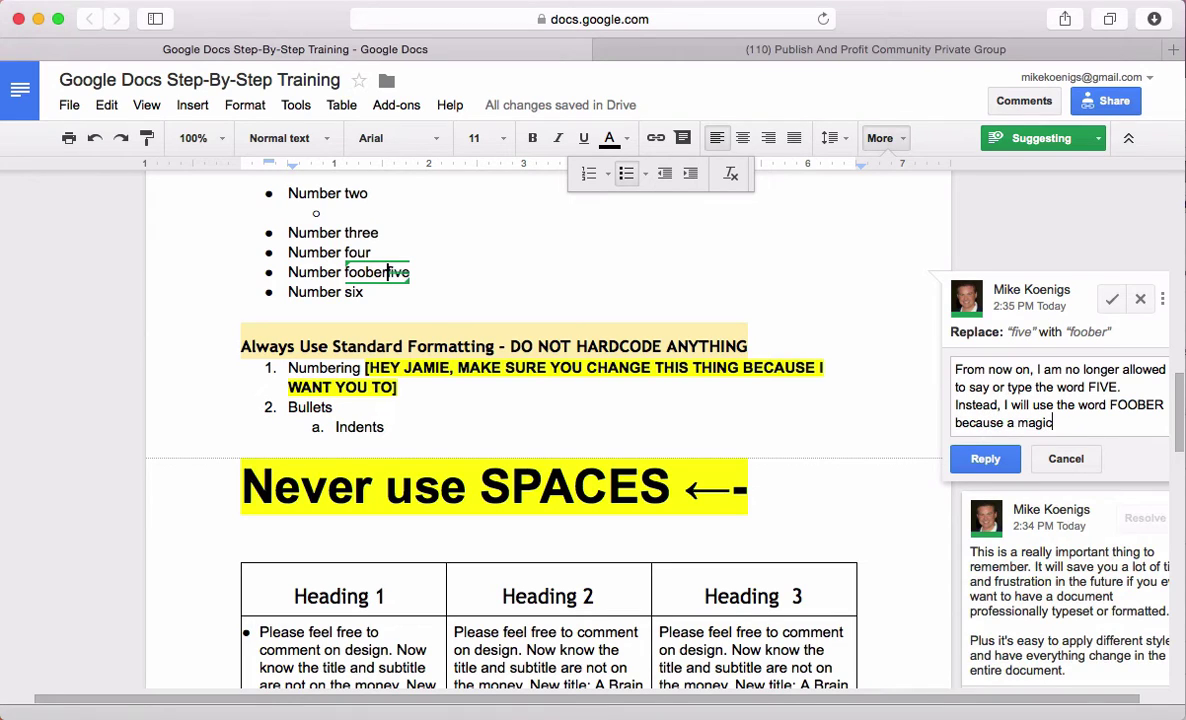
type(" unicorn showed me the ")
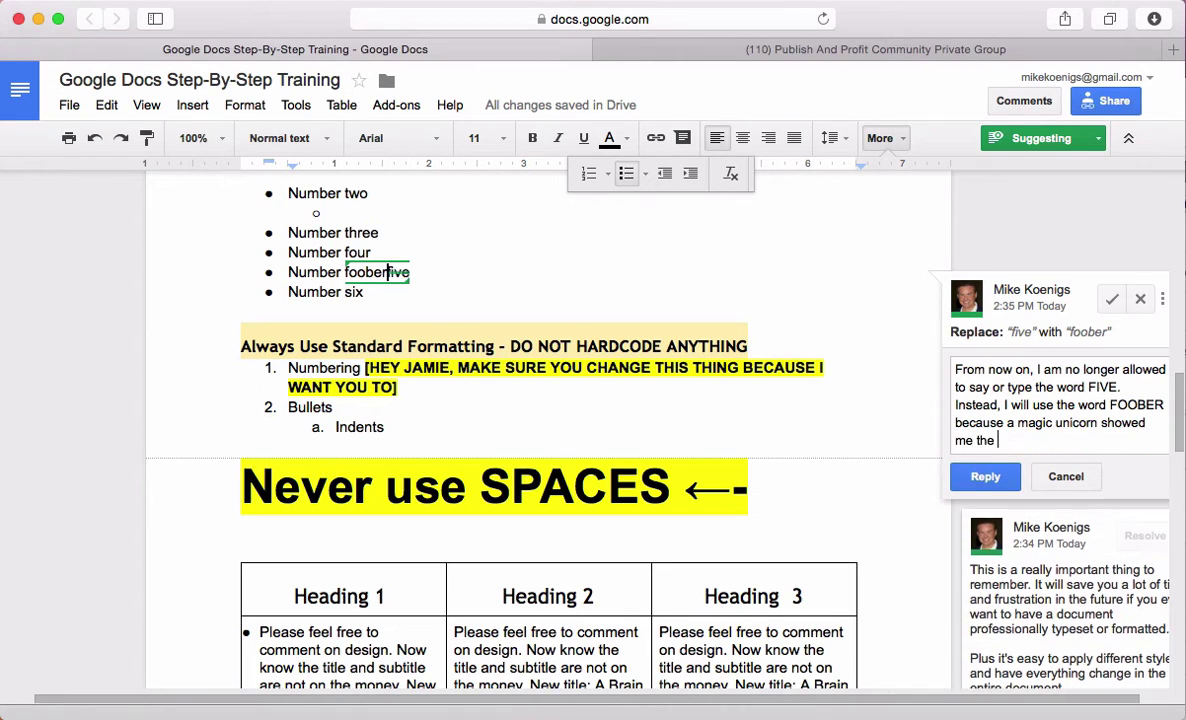
type("path to joy and happiness")
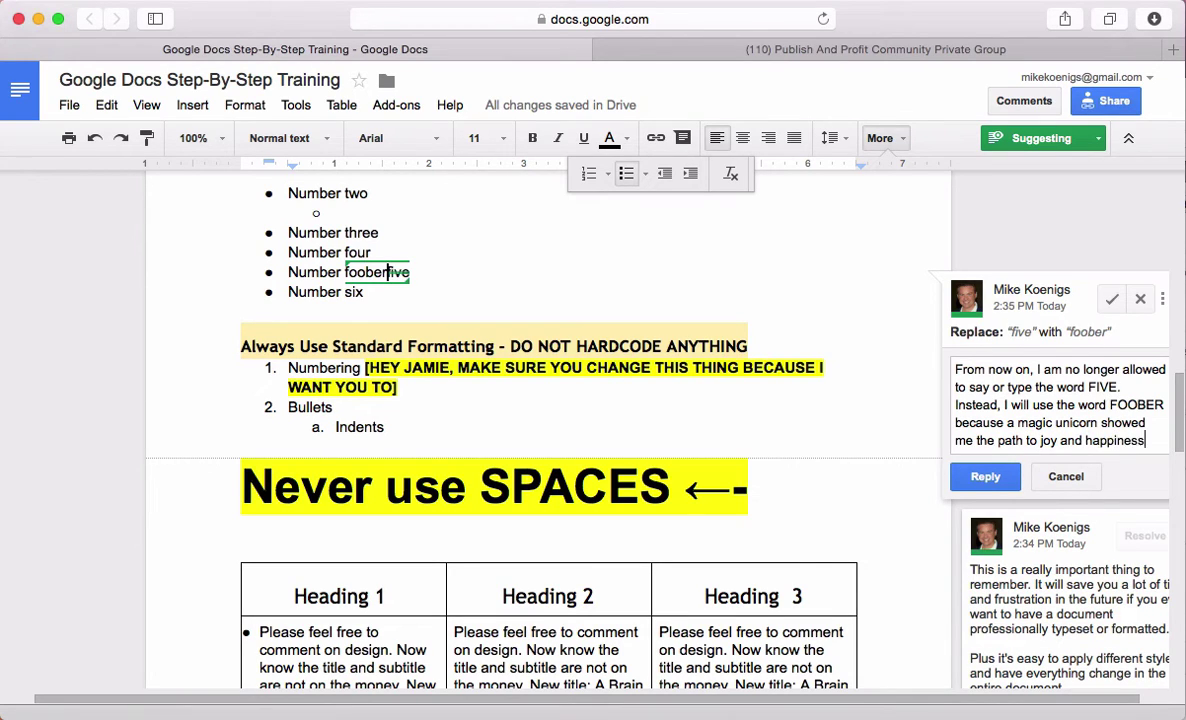
type(" in my dream")
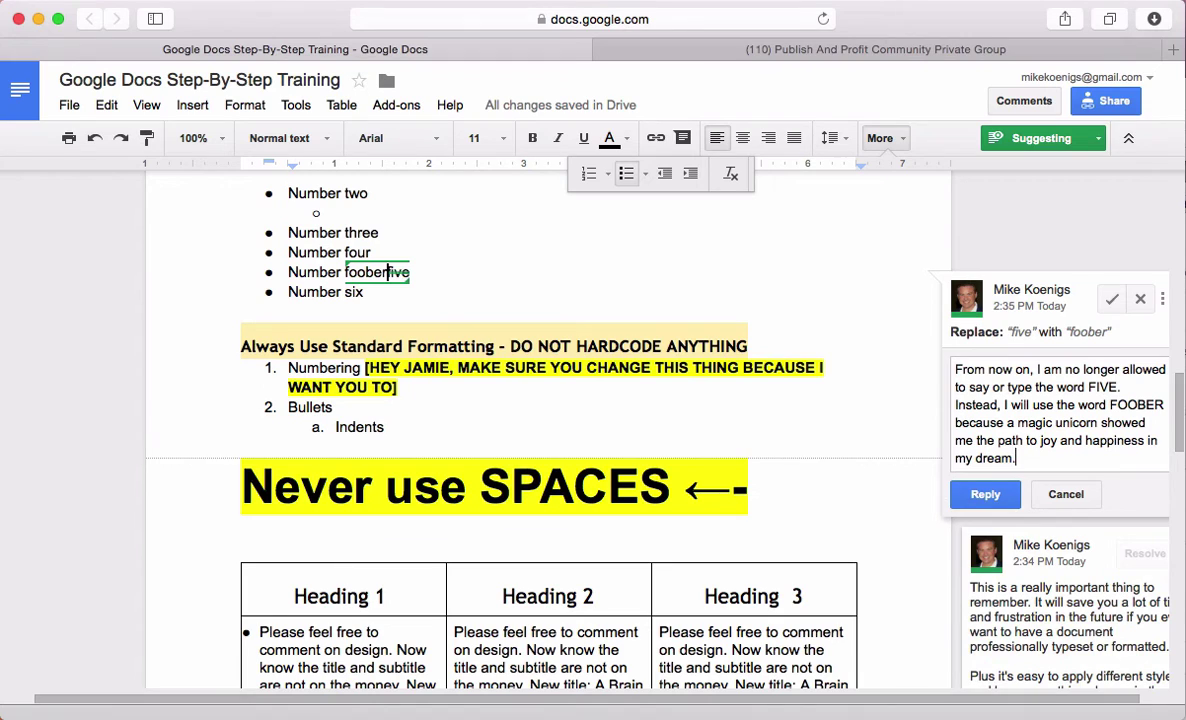
type(".")
left_click(985, 494)
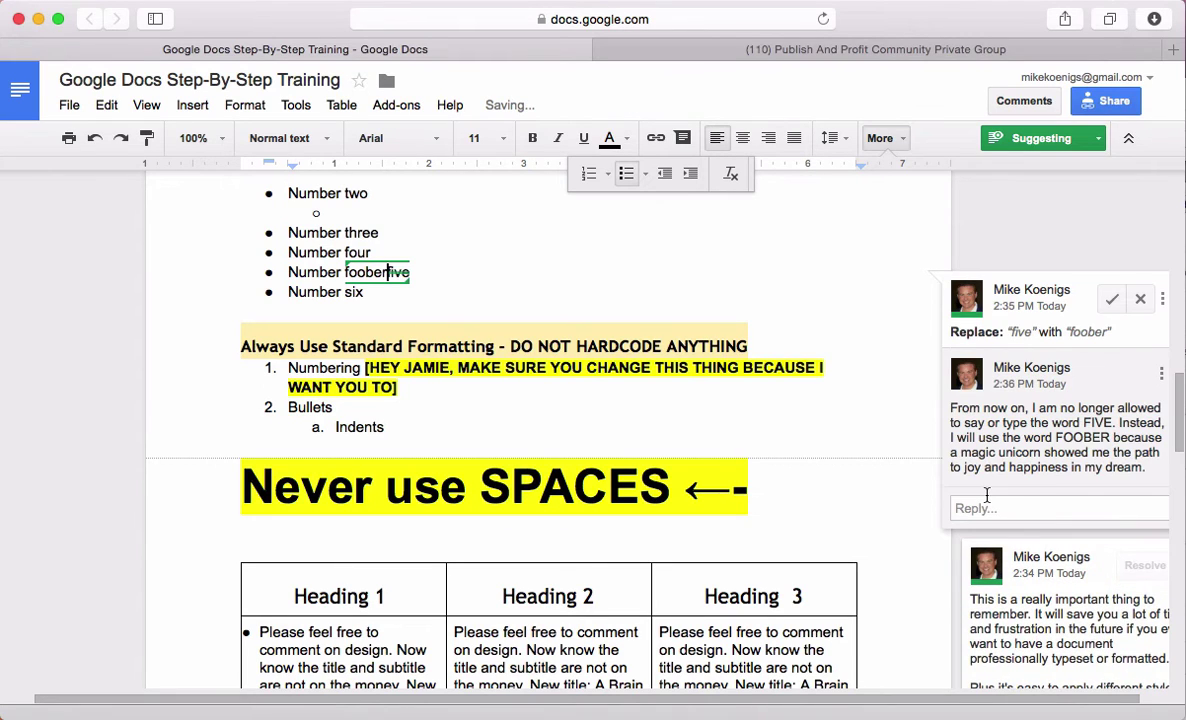
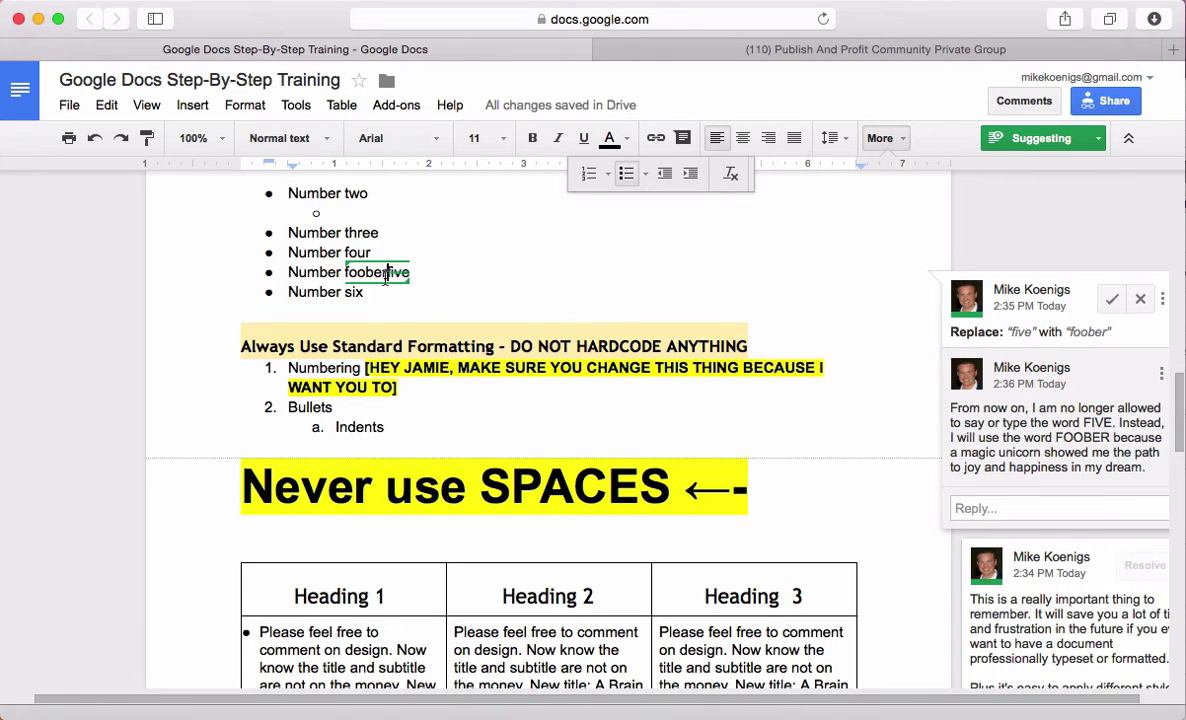
Accept the suggestion so the list item changes from 'Number five' to 'Number foober'
left_click(1113, 300)
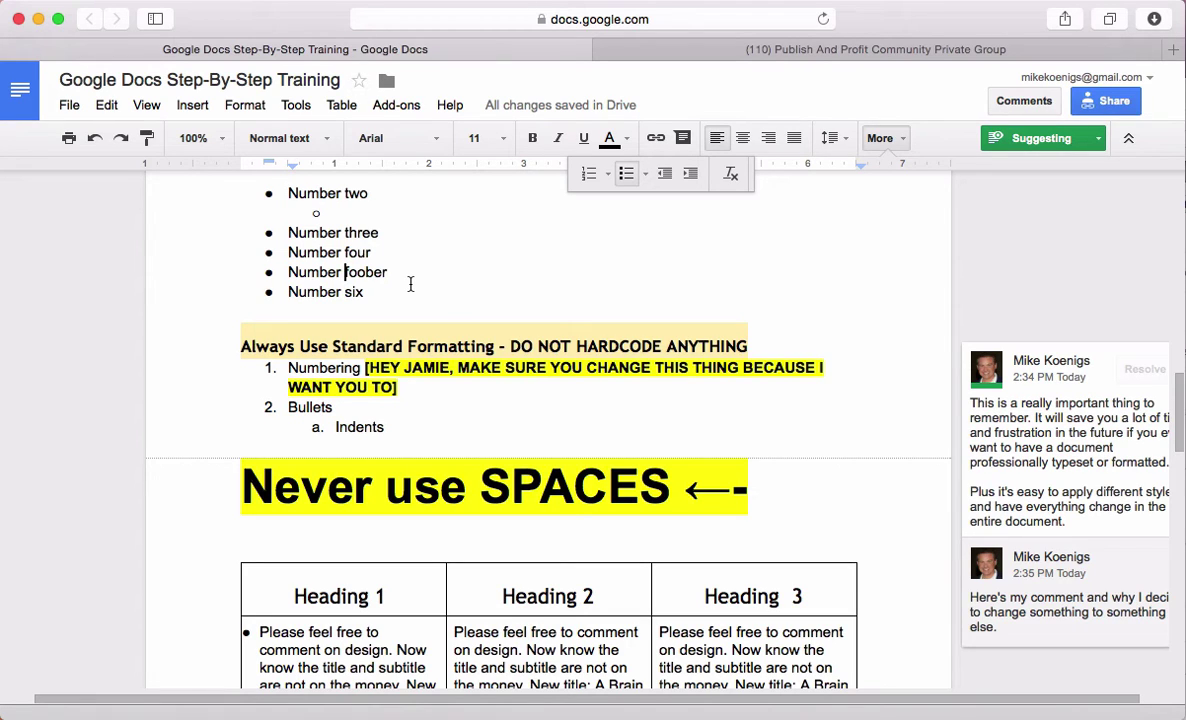
left_click_drag(475, 346, 577, 497)
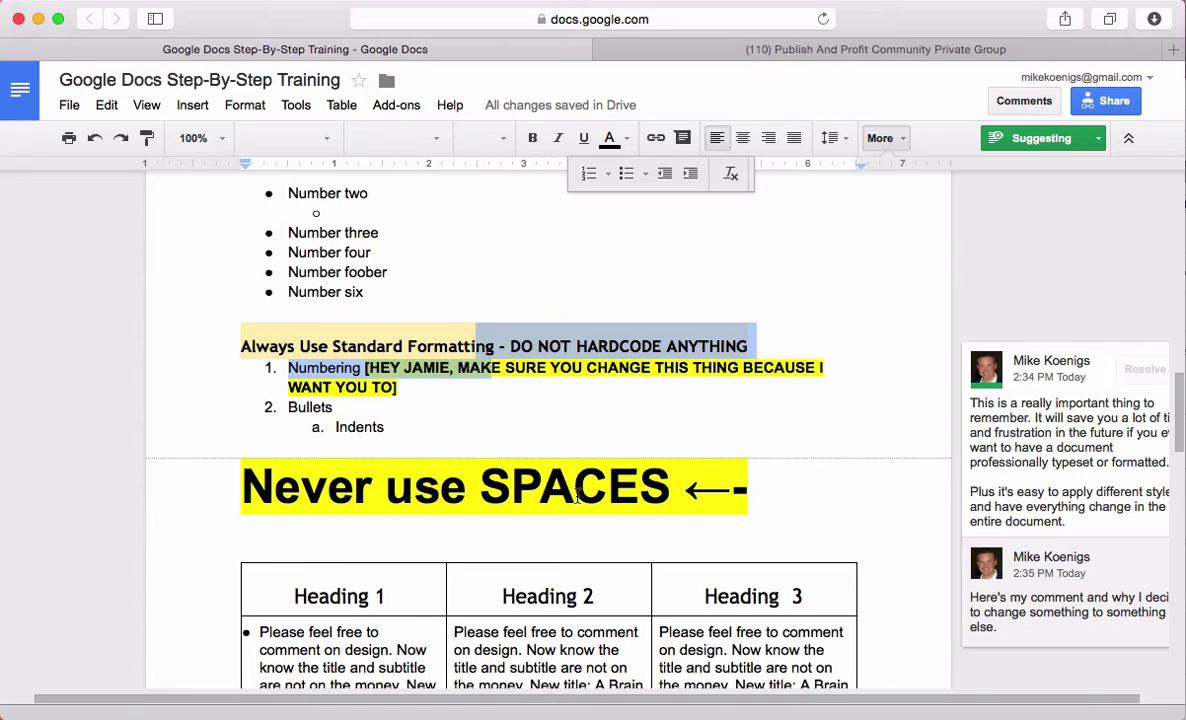
Clear the selection and scroll to the empty line after 'Group Editing - Sharing Documents'
scroll(659, 584, "down", 7)
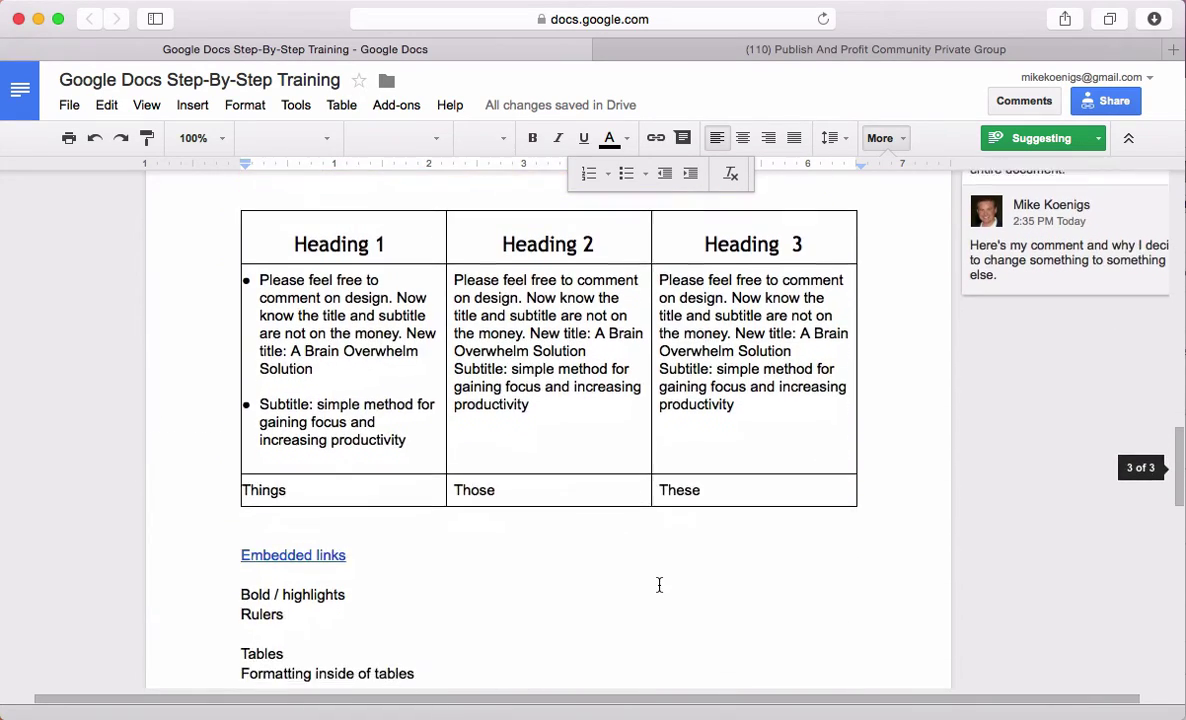
scroll(659, 584, "down", 6)
scroll(655, 583, "up", 20)
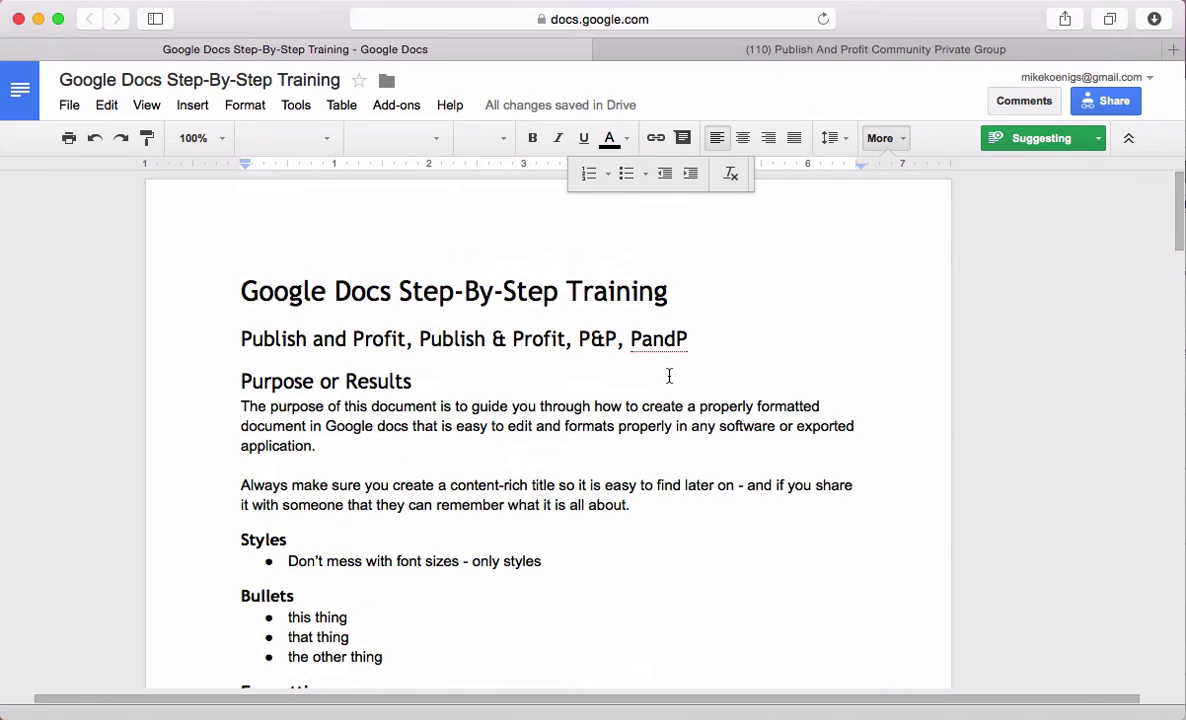
scroll(545, 530, "down", 6)
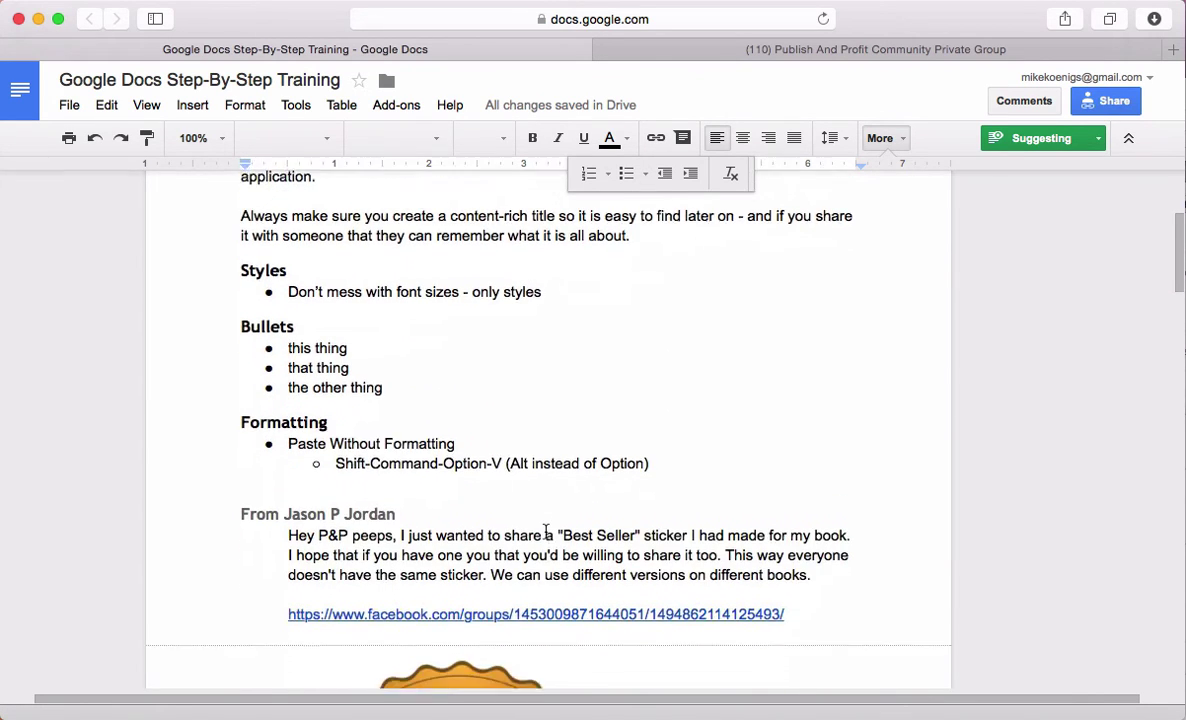
scroll(545, 530, "down", 12)
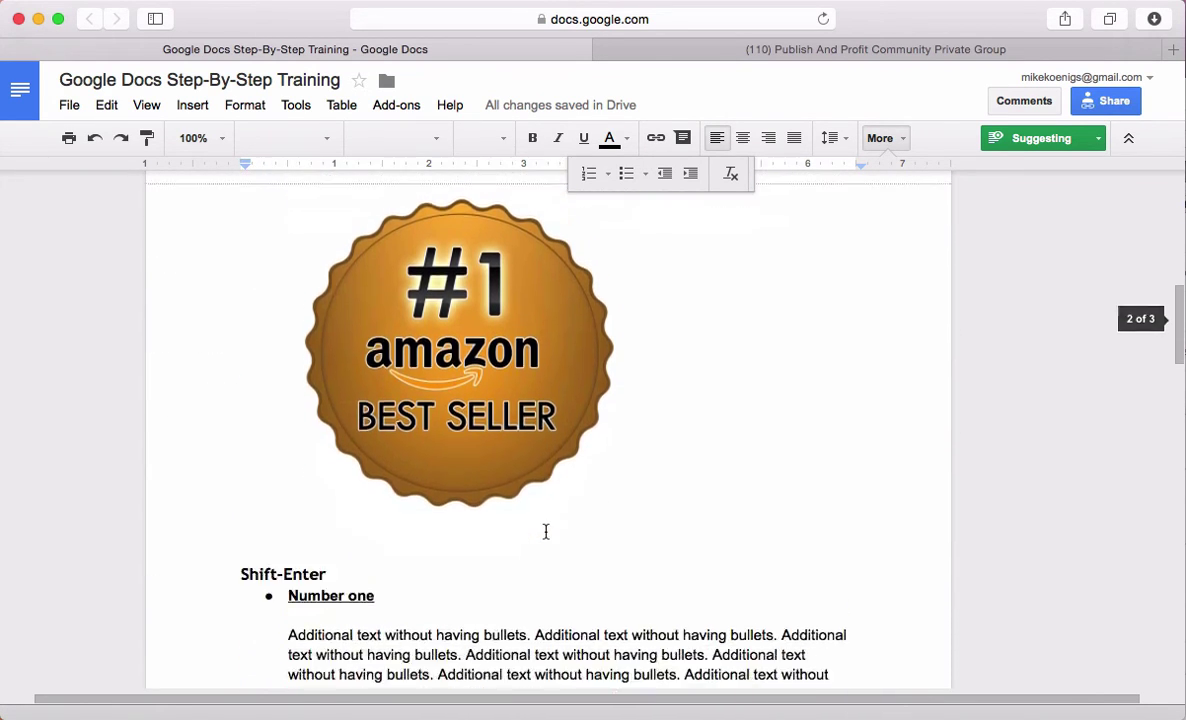
scroll(545, 531, "down", 1)
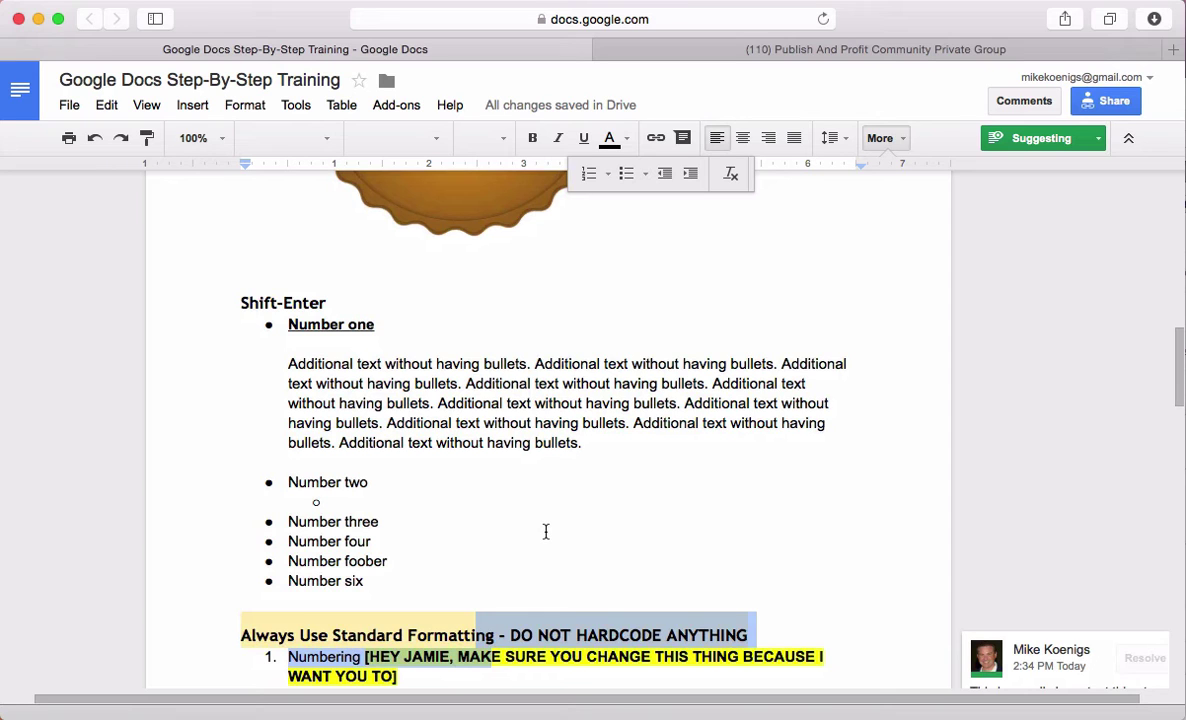
left_click(474, 470)
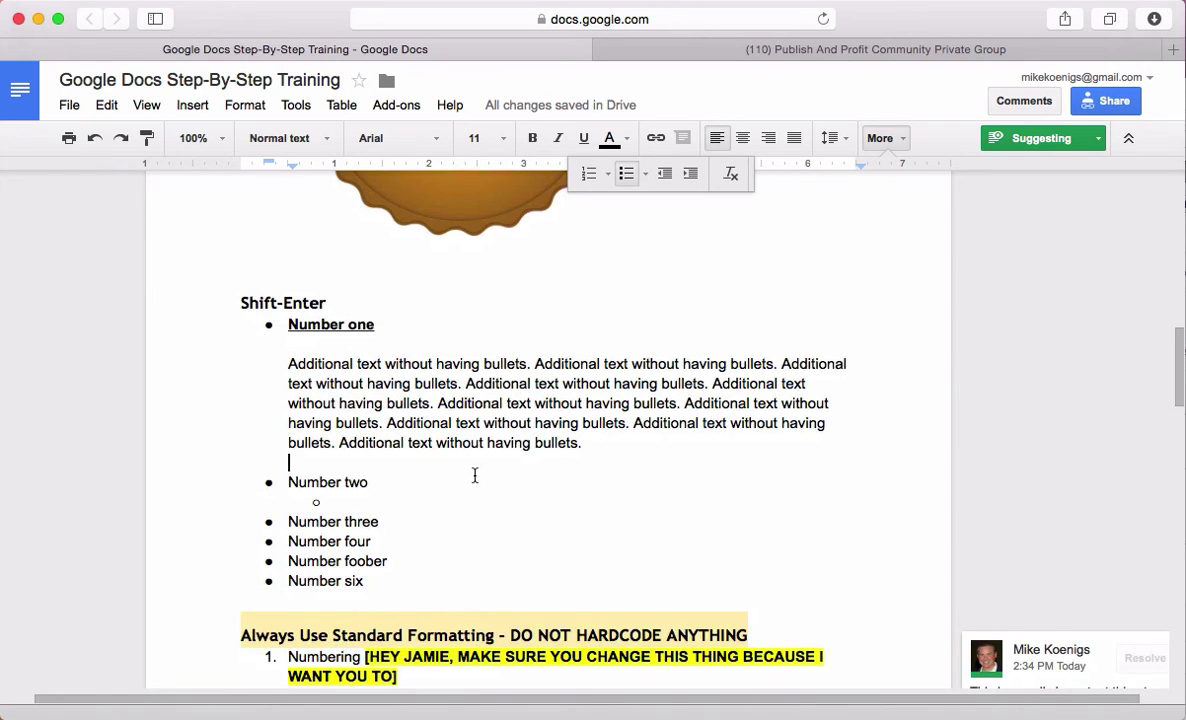
scroll(474, 477, "down", 10)
scroll(474, 477, "down", 8)
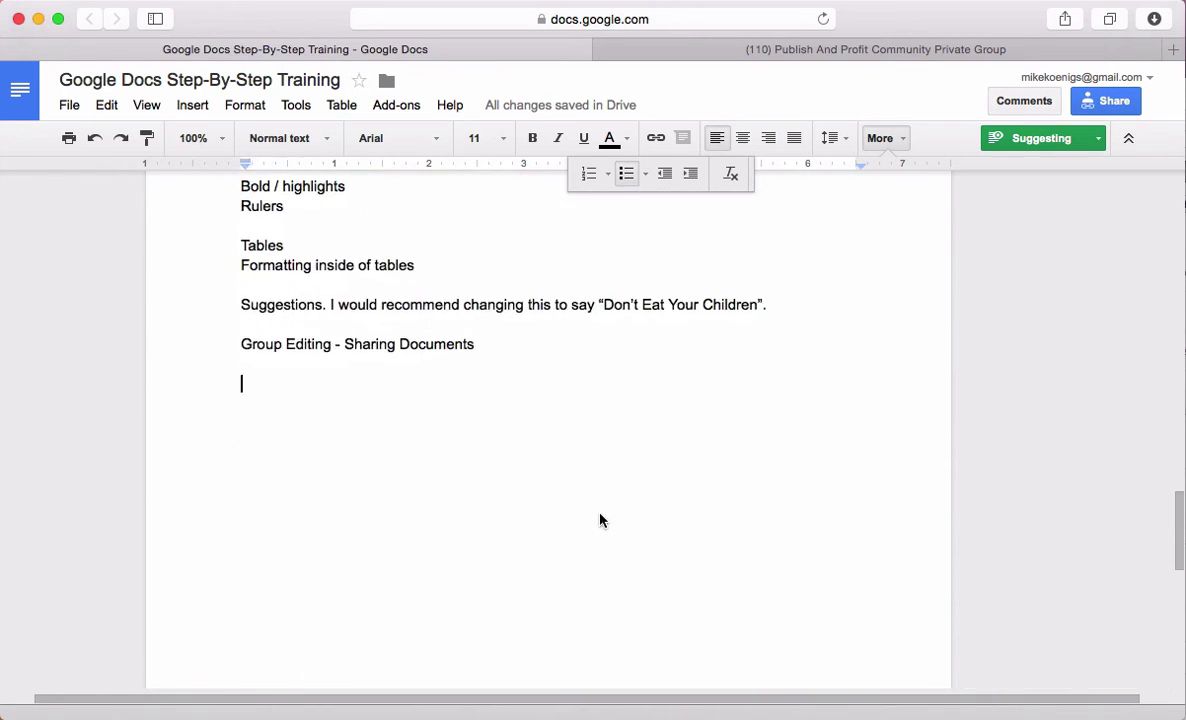
Insert a 1 x 1 table below the 'Group Editing - Sharing Documents' line
left_click(192, 105)
mouse_move(225, 247)
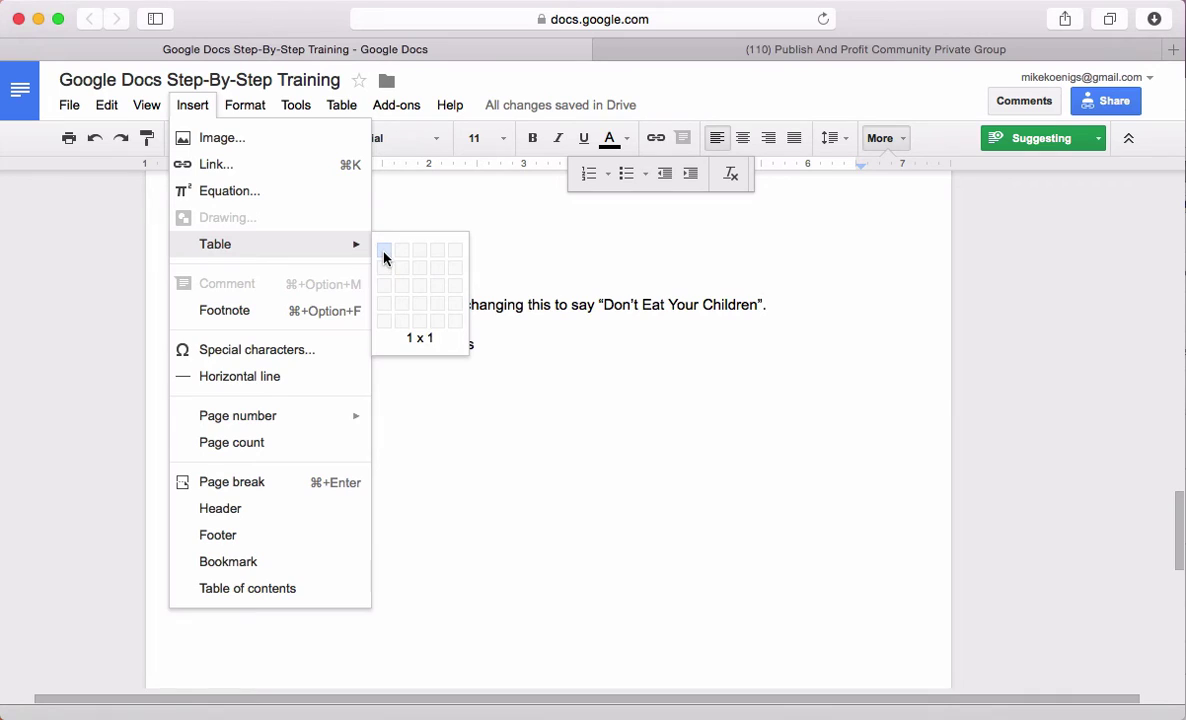
left_click(384, 253)
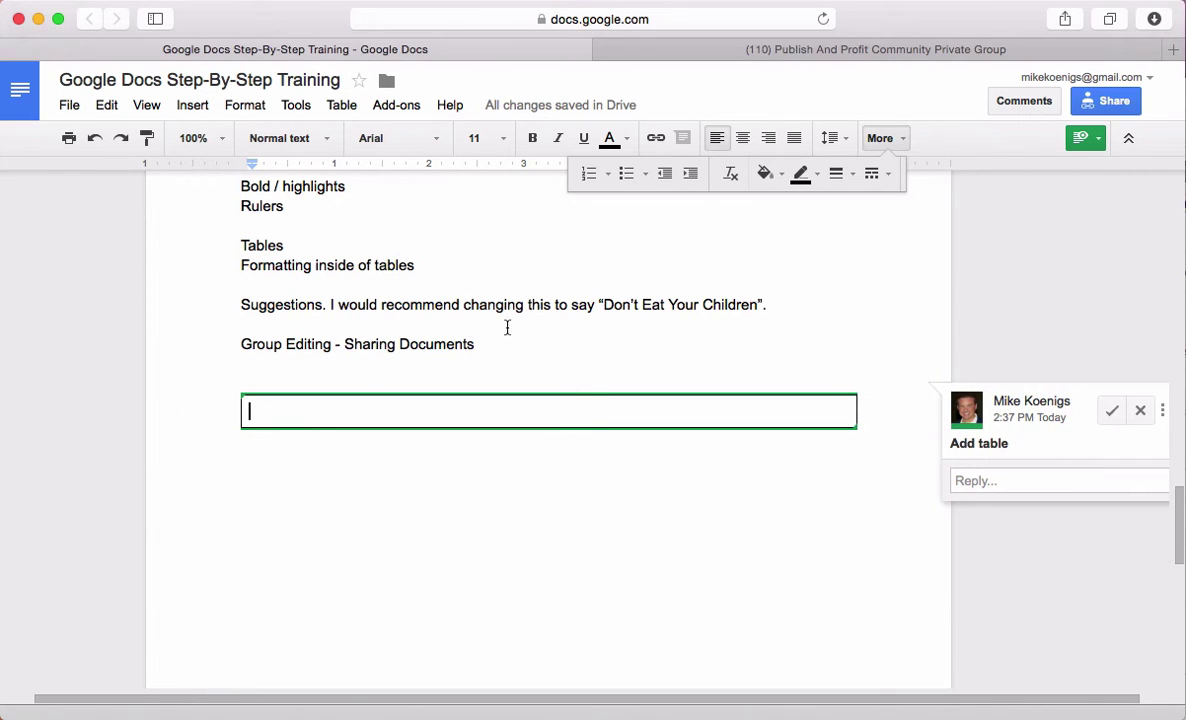
left_click(345, 107)
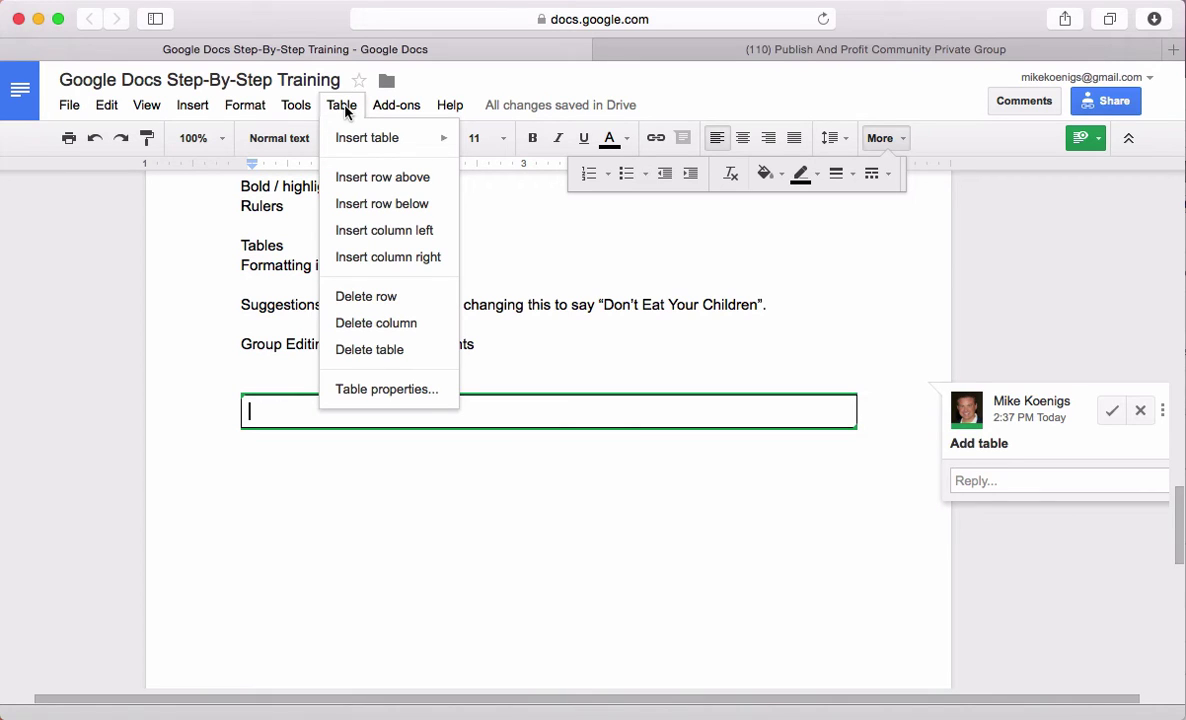
Give the table a black 3 pt border and 0.25-inch cell padding in Table properties
left_click(365, 389)
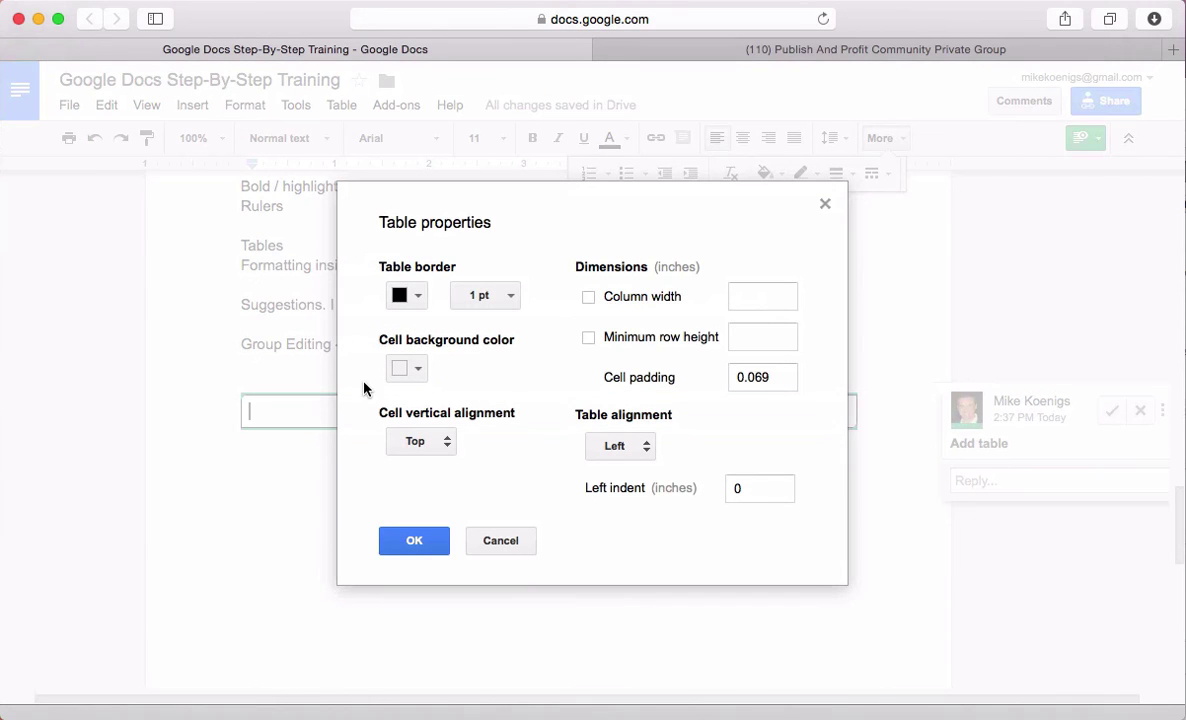
left_click(418, 296)
left_click(418, 296)
left_click(510, 298)
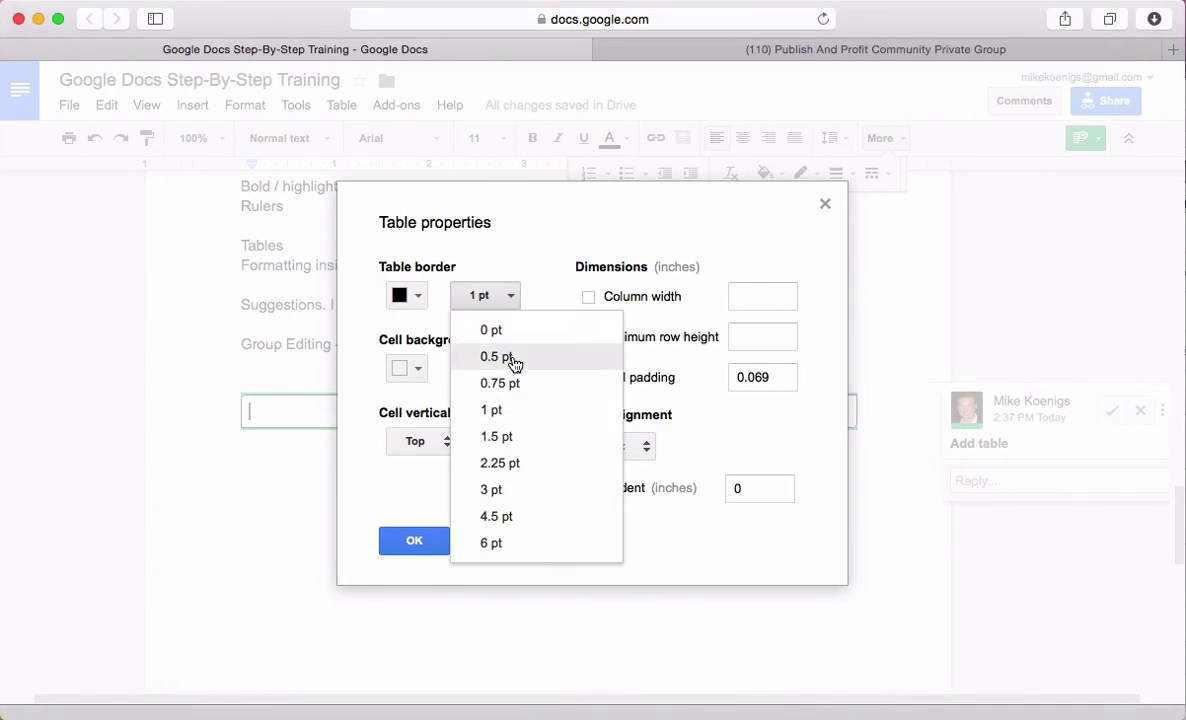
left_click(518, 507)
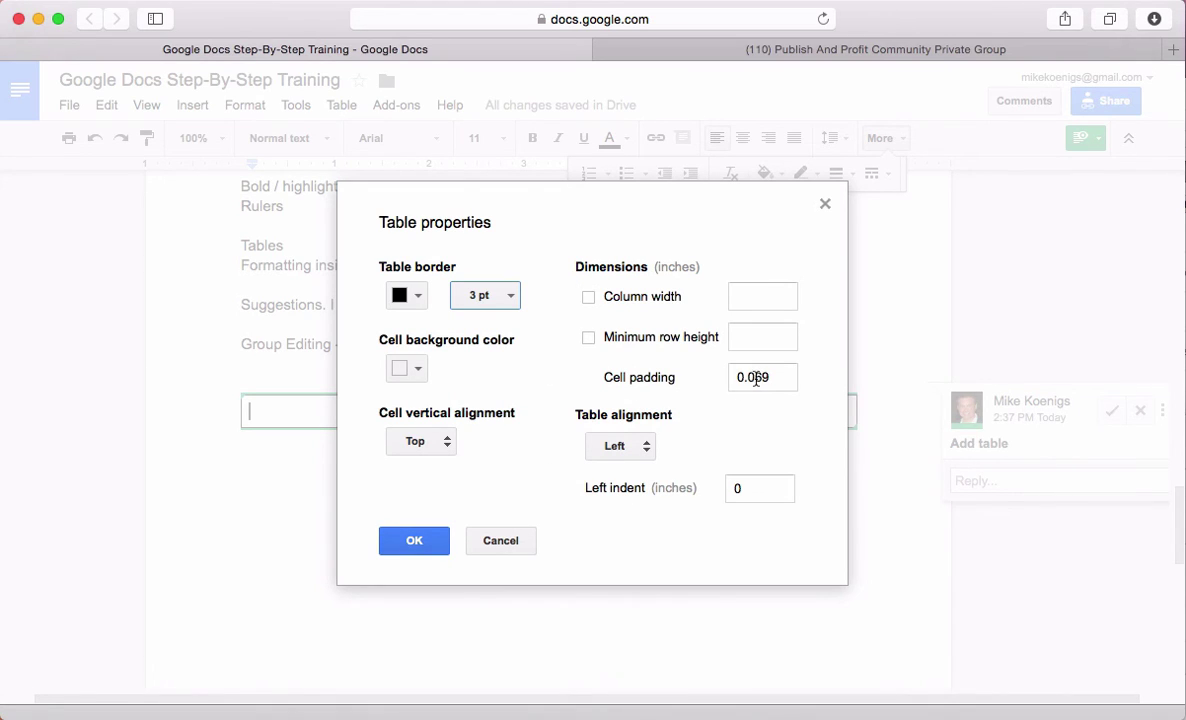
left_click_drag(750, 380, 801, 381)
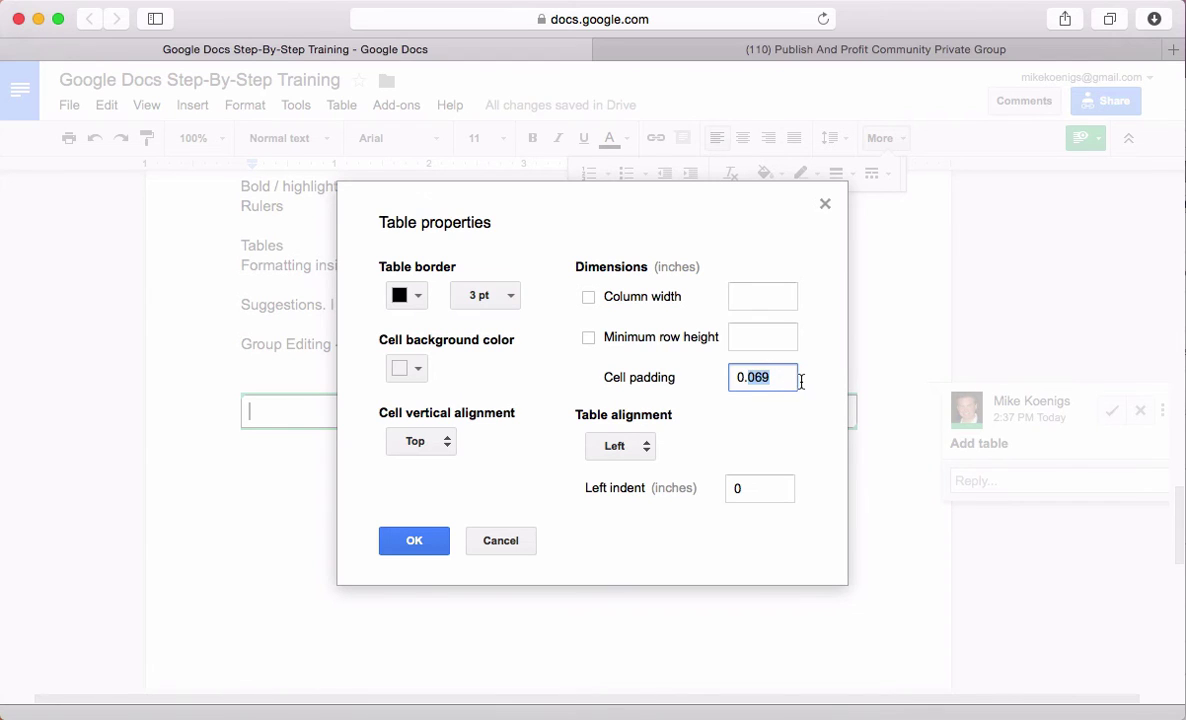
type("25")
left_click(411, 545)
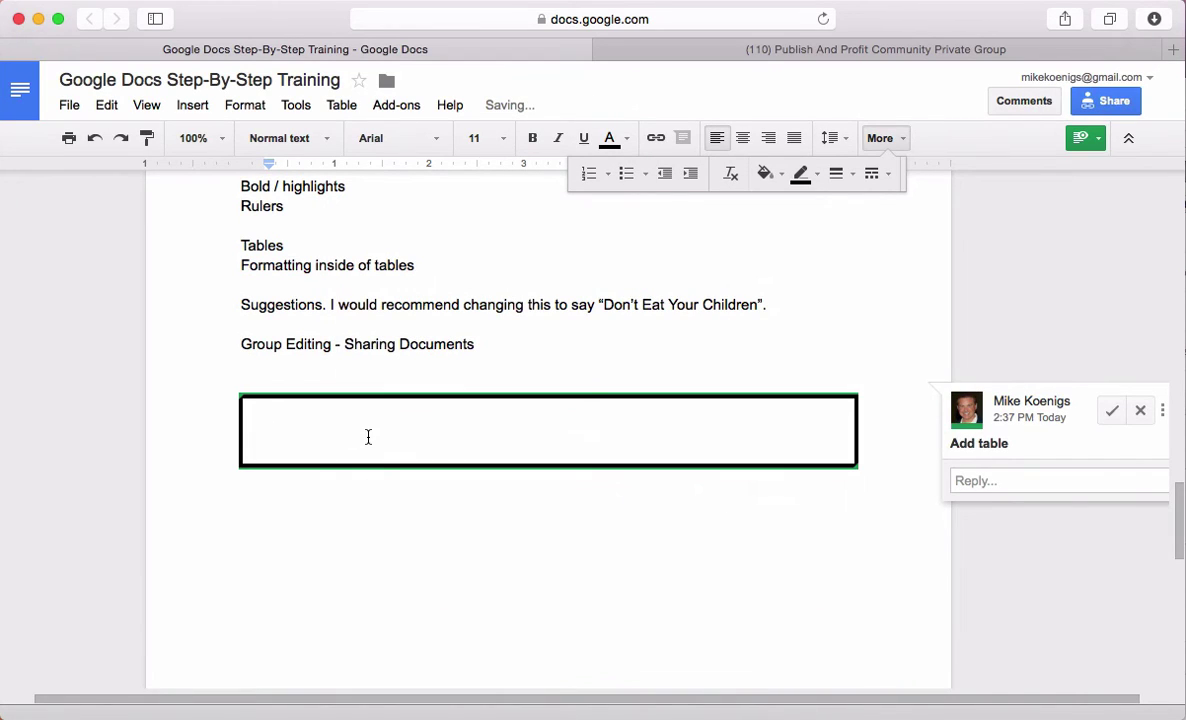
Enter 'This is a nice order form dealeo' centred in the cell and add a line below
type("This is a nice")
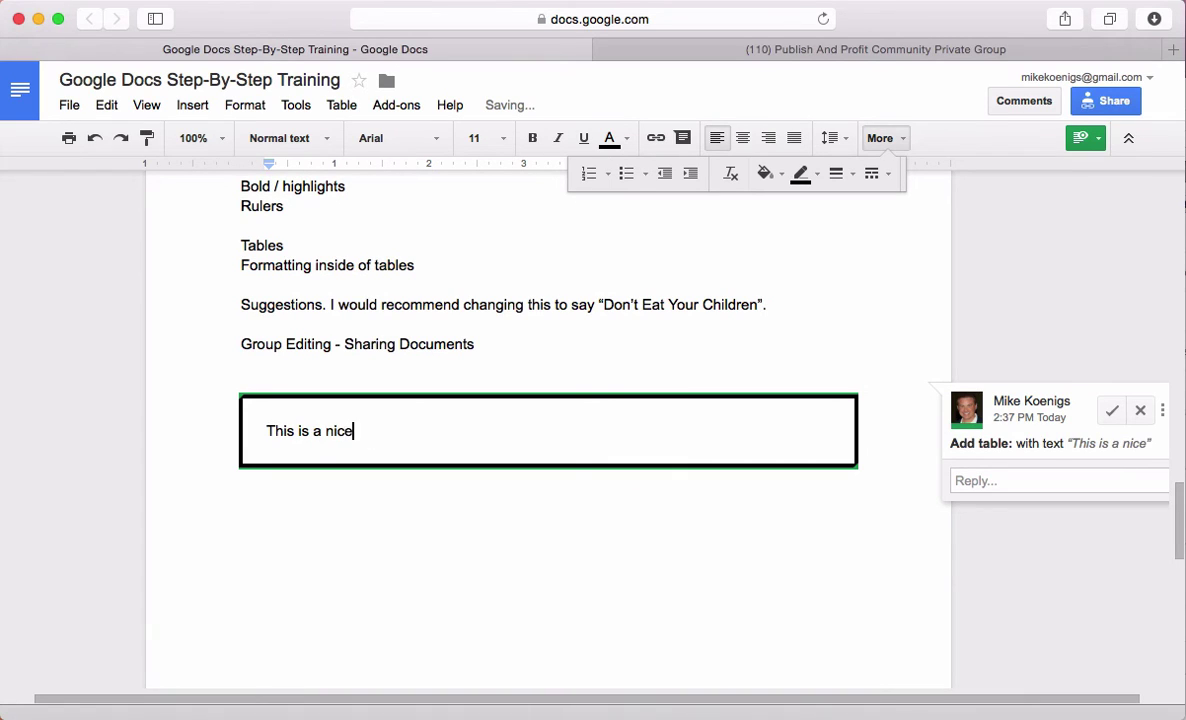
type(" order form deal")
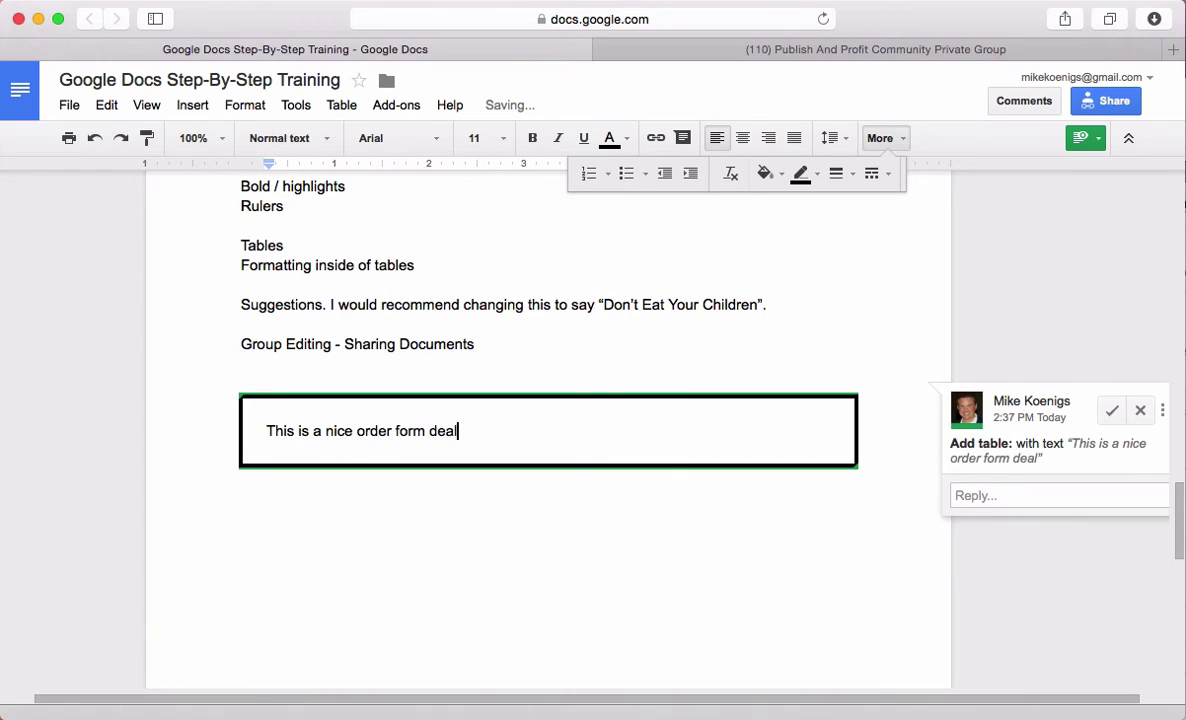
type("eo")
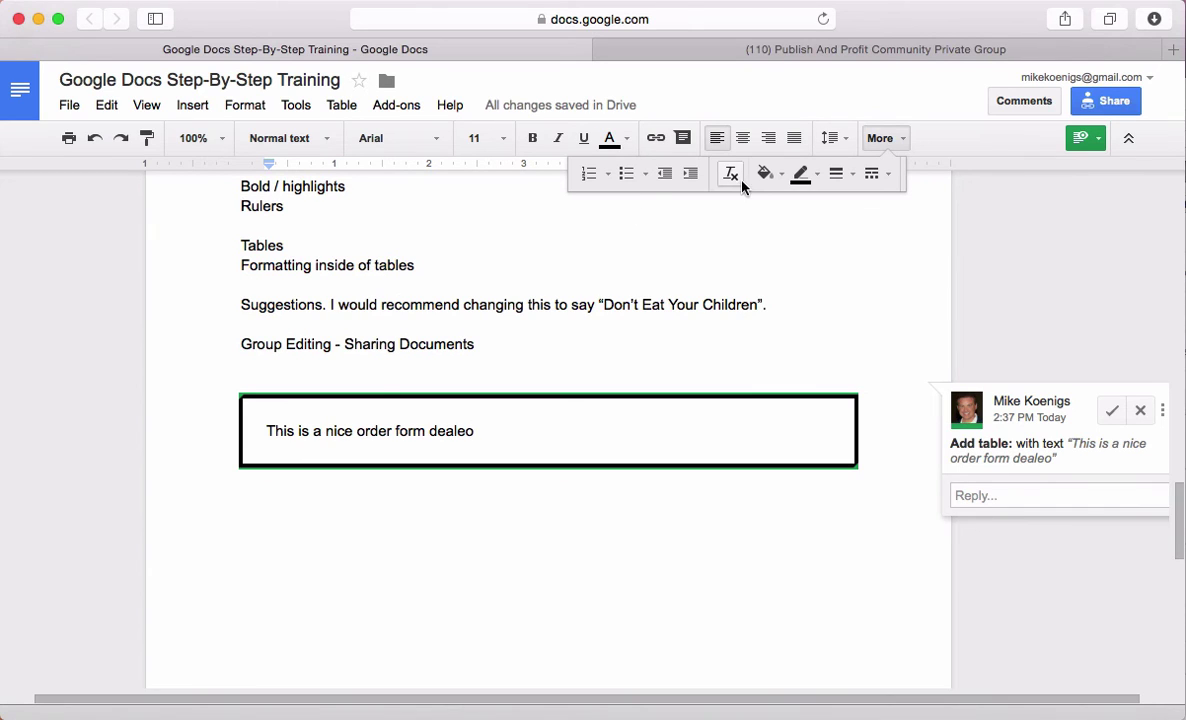
left_click(745, 145)
left_click_drag(652, 430, 405, 426)
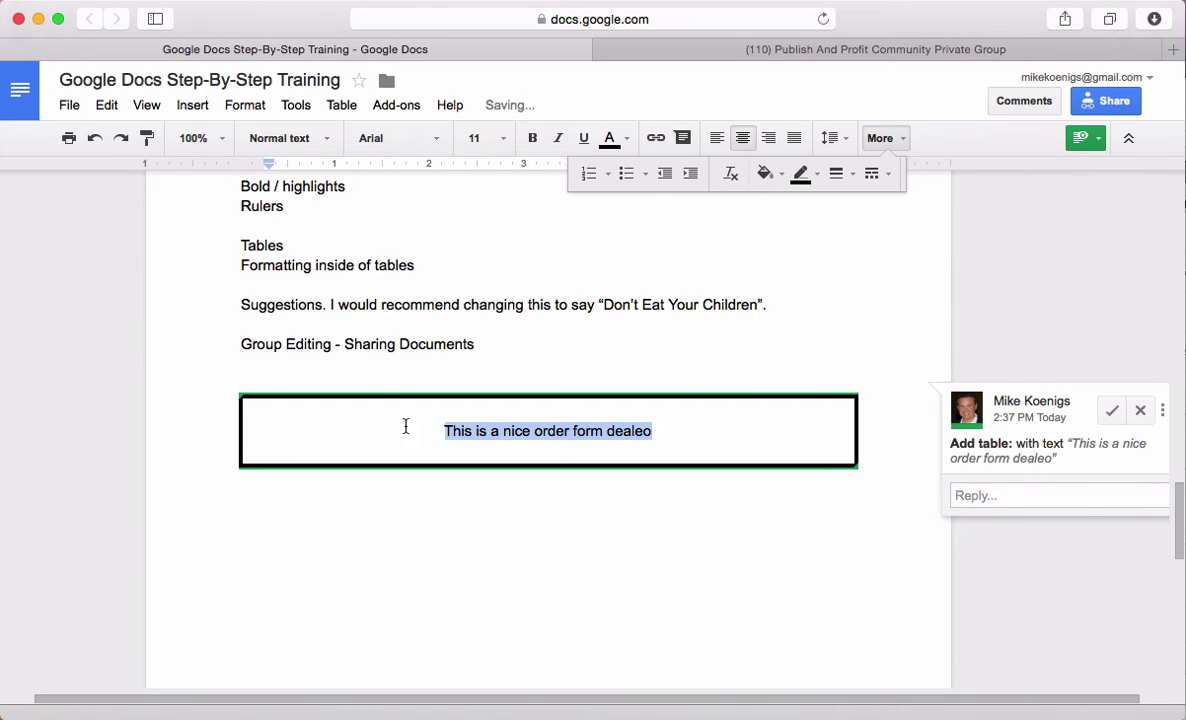
left_click(505, 562)
key("Return")
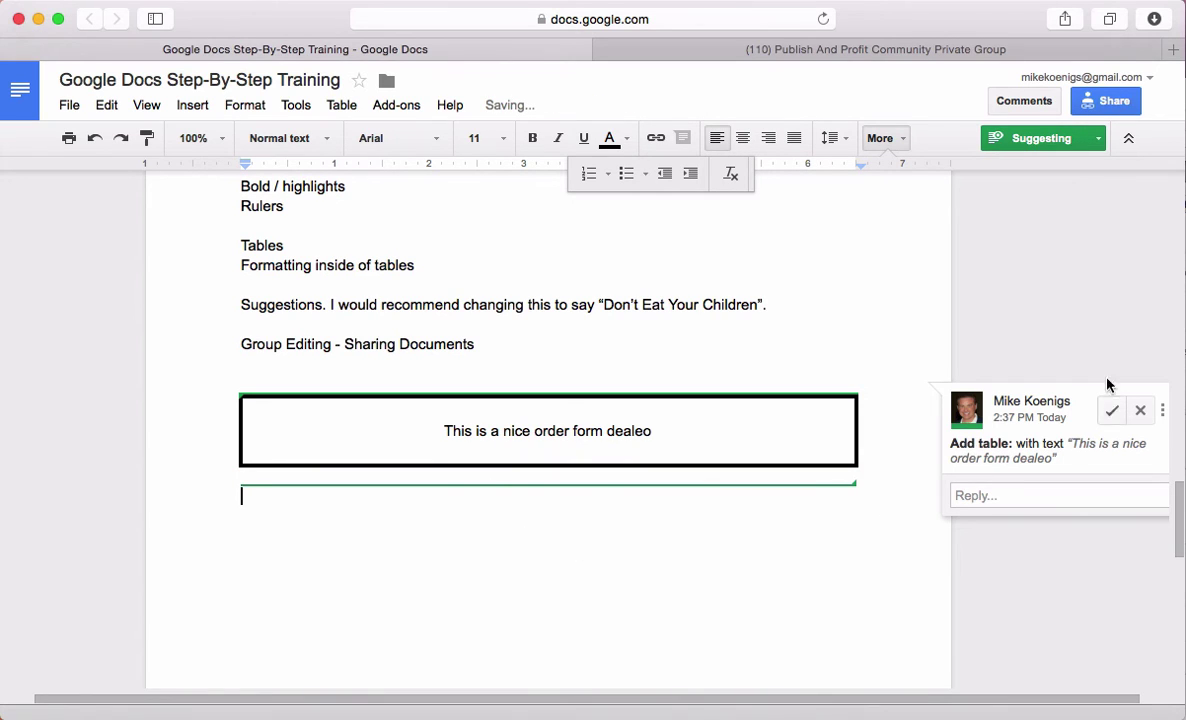
Switch from Suggesting to Editing mode and accept the suggested table
left_click(1098, 139)
left_click(1038, 176)
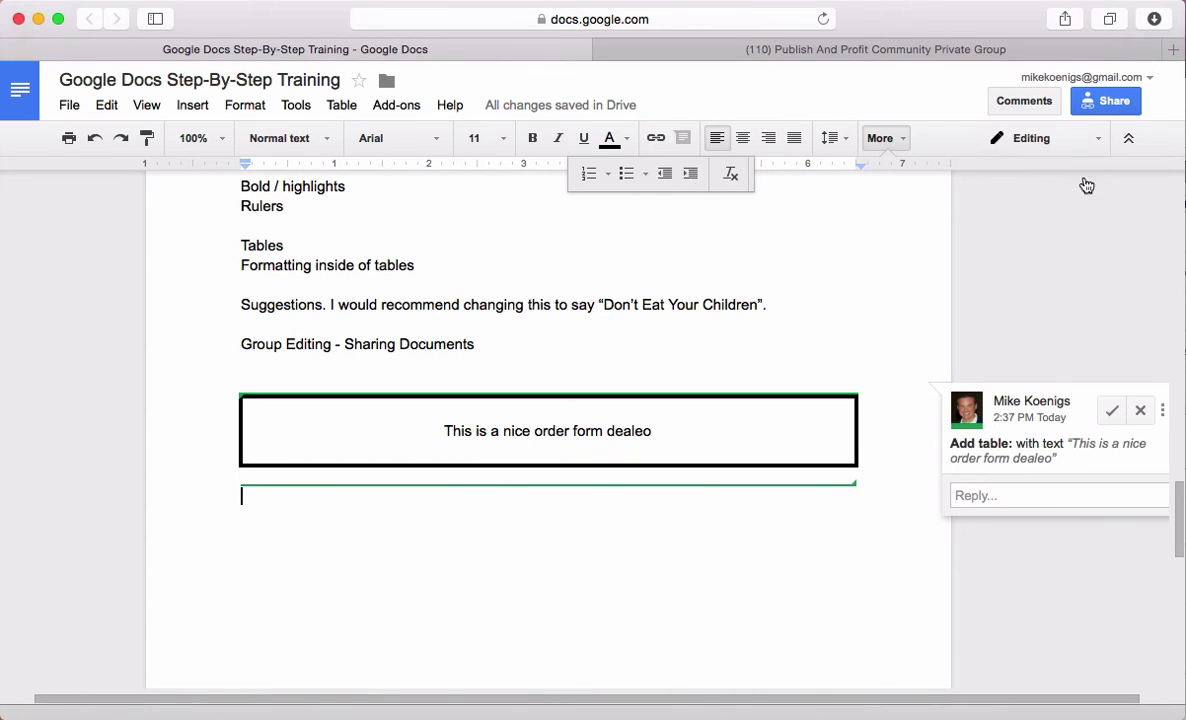
left_click(1109, 413)
Insert a horizontal line on the empty line below the table
left_click(526, 647)
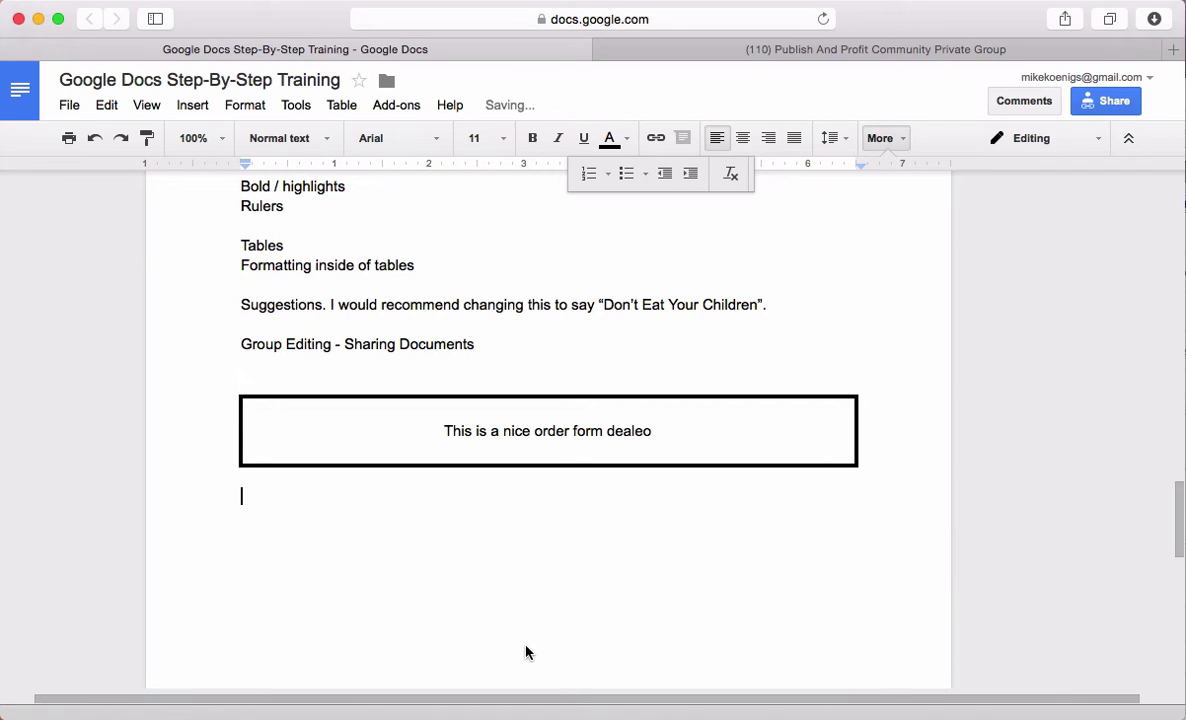
left_click(190, 105)
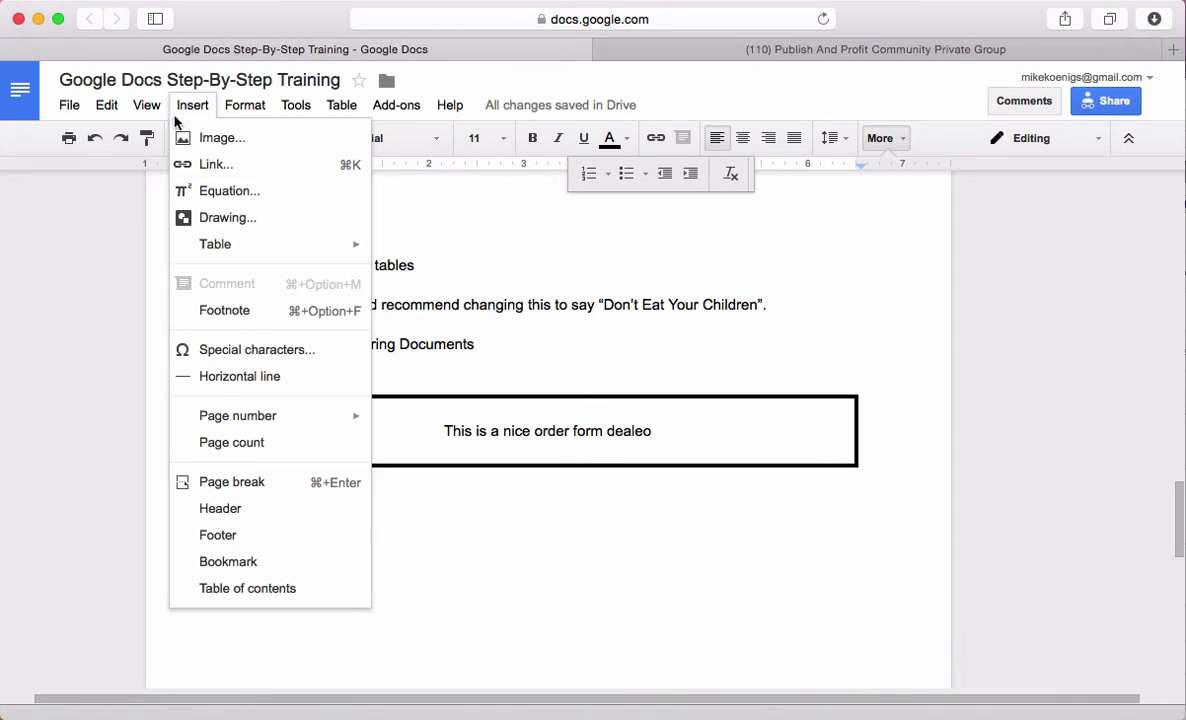
left_click(261, 378)
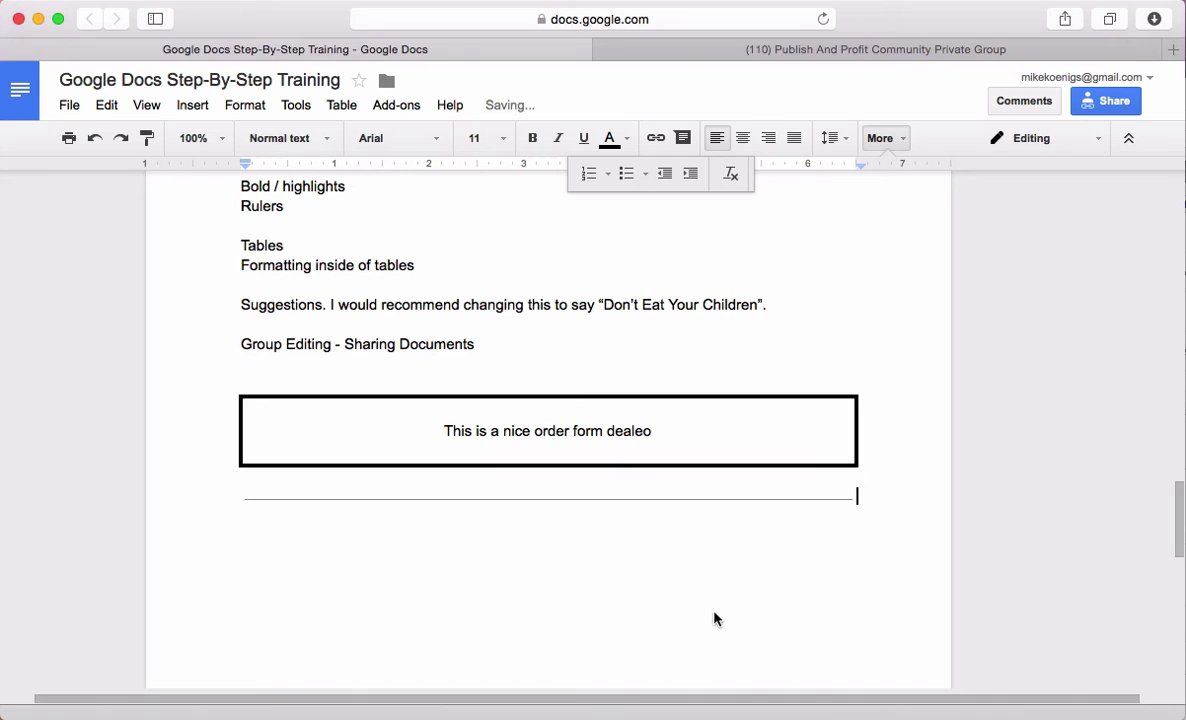
Add a new empty line after the horizontal line
left_click(699, 498)
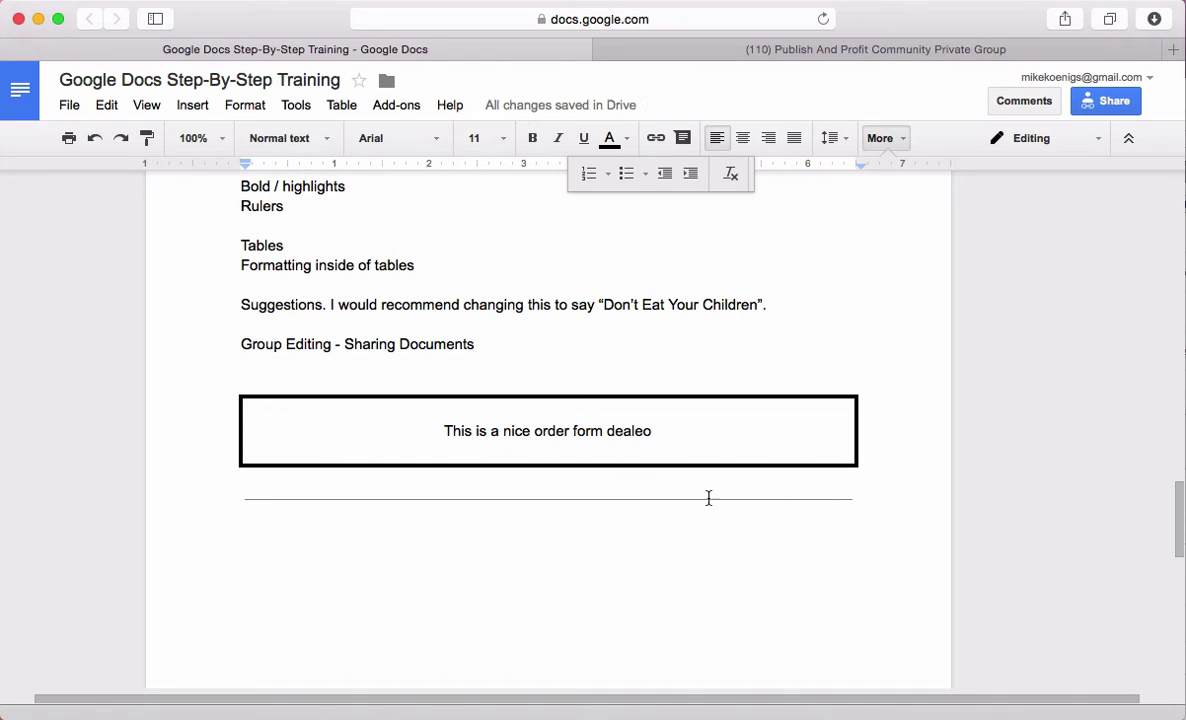
left_click_drag(866, 498, 497, 494)
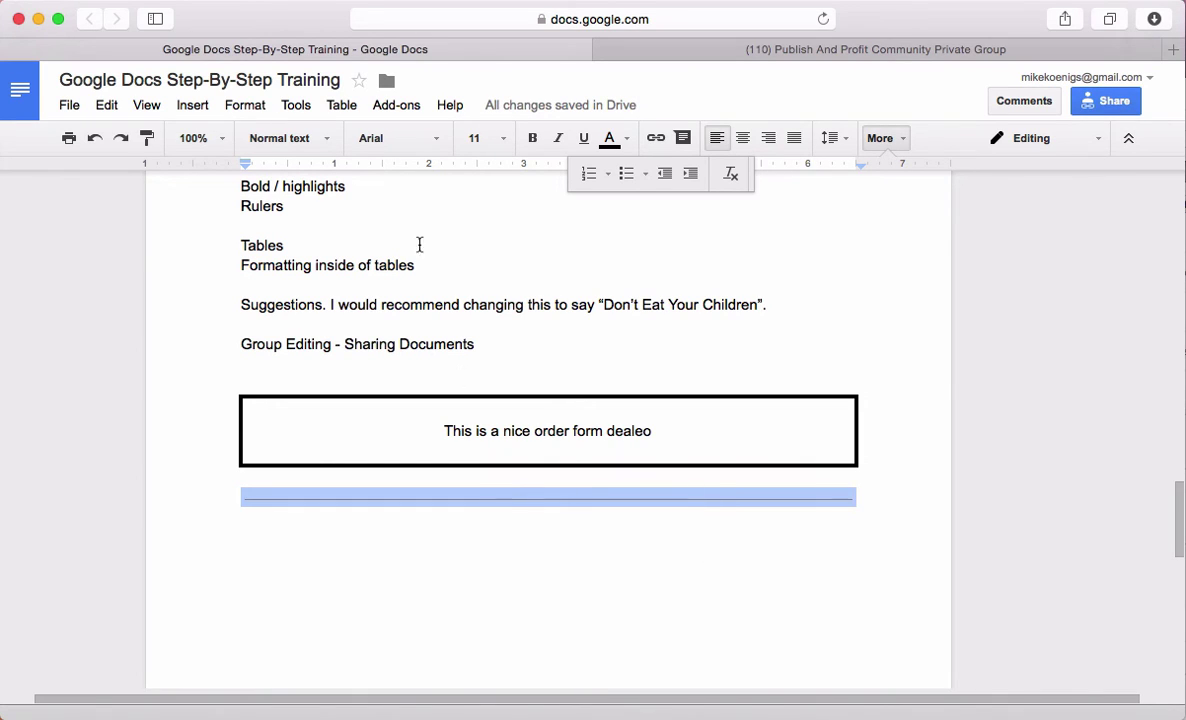
right_click(424, 497)
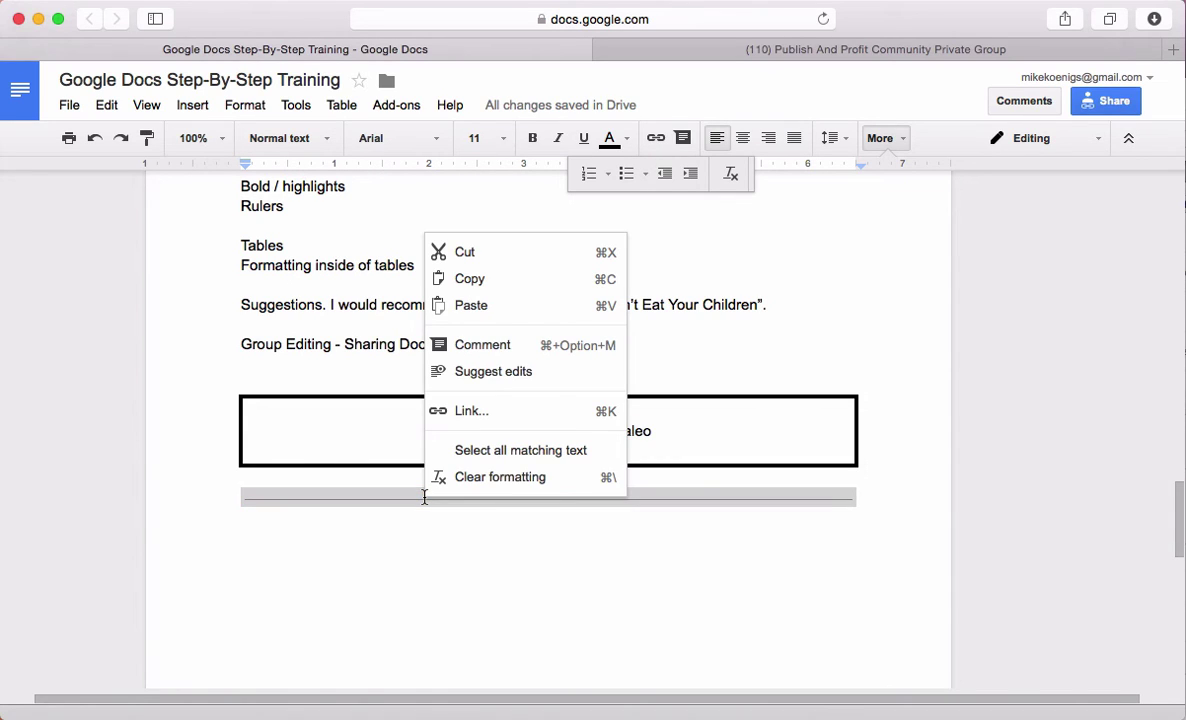
left_click(428, 527)
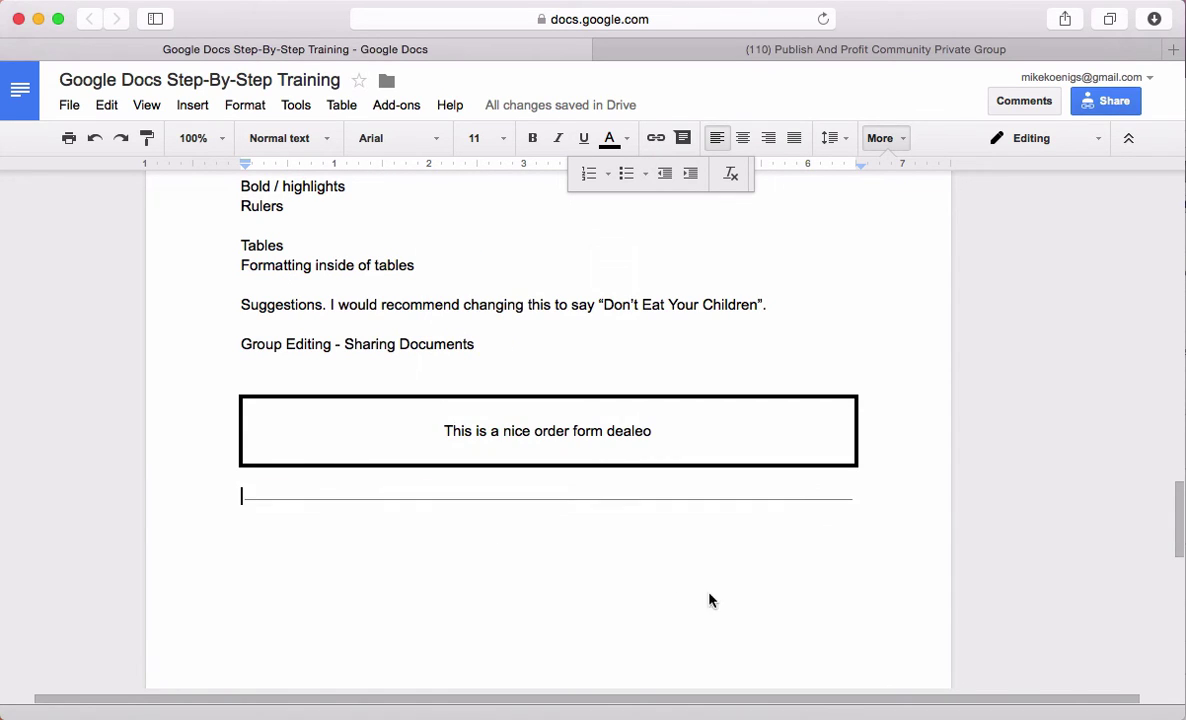
left_click(904, 519)
key("Return")
left_click(236, 110)
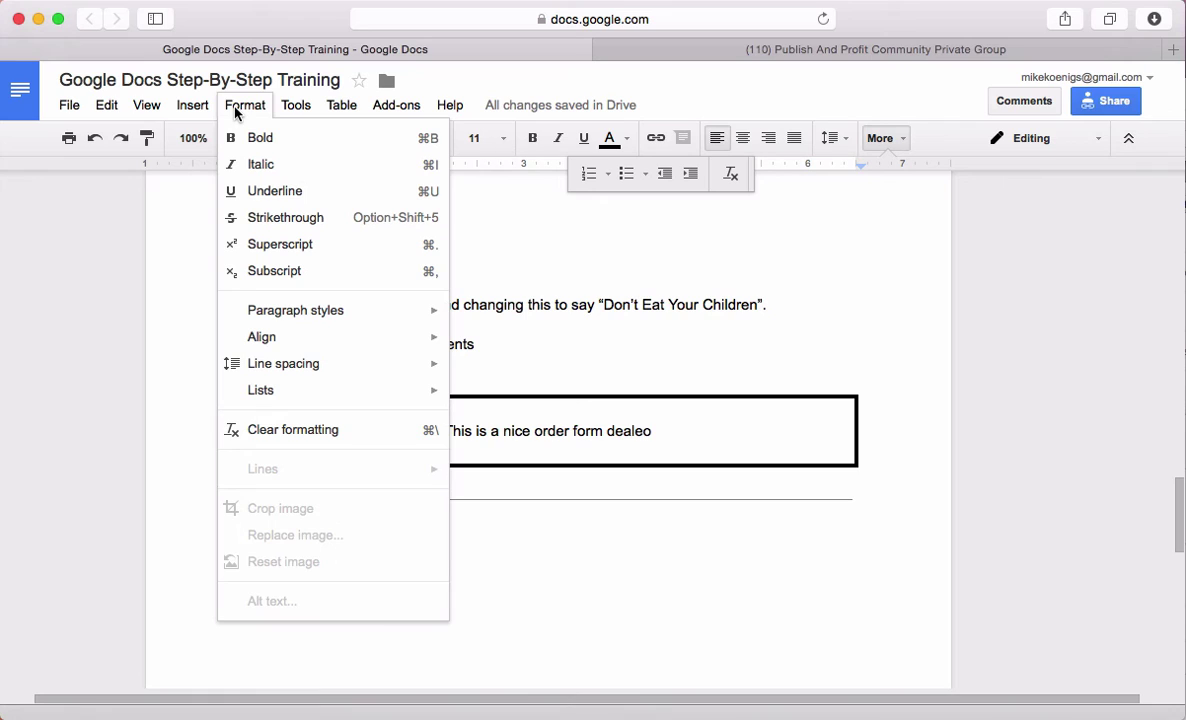
mouse_move(155, 108)
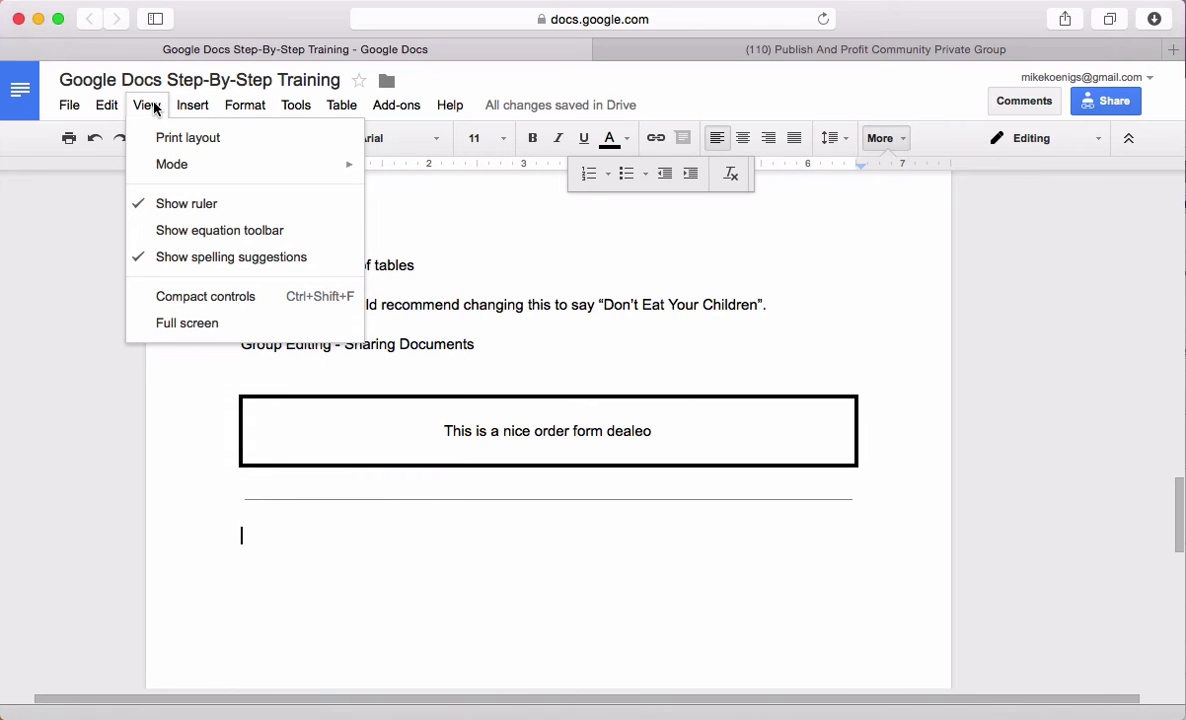
mouse_move(162, 166)
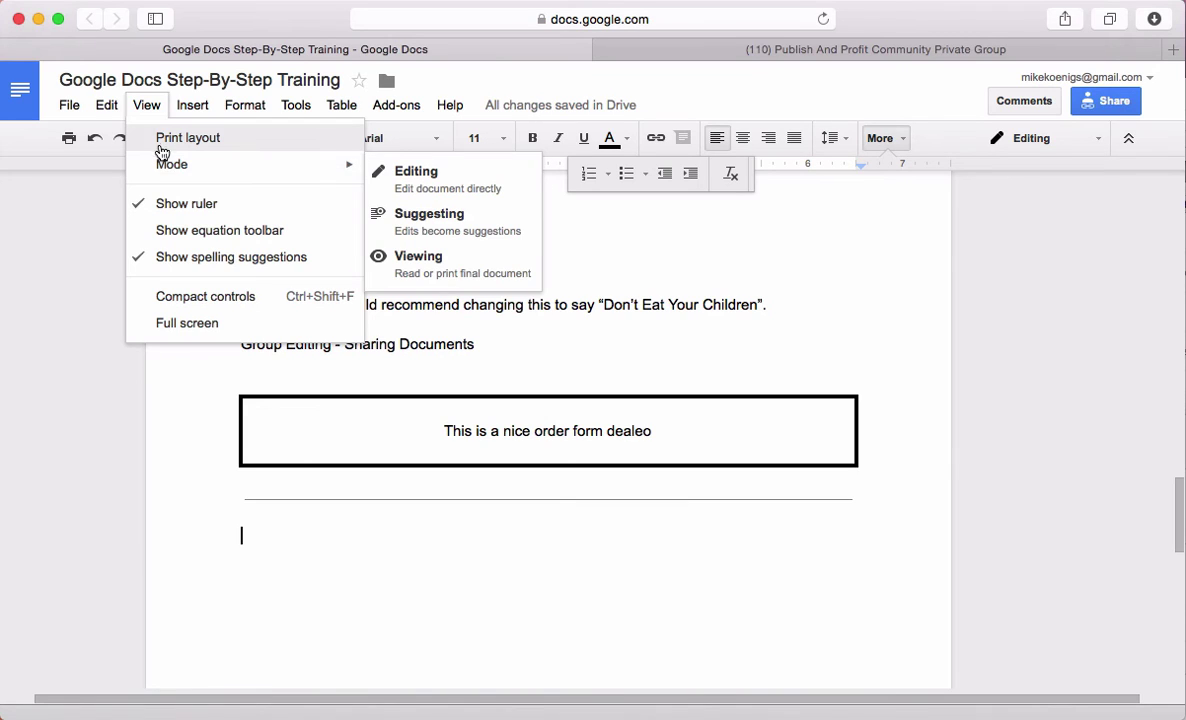
mouse_move(118, 108)
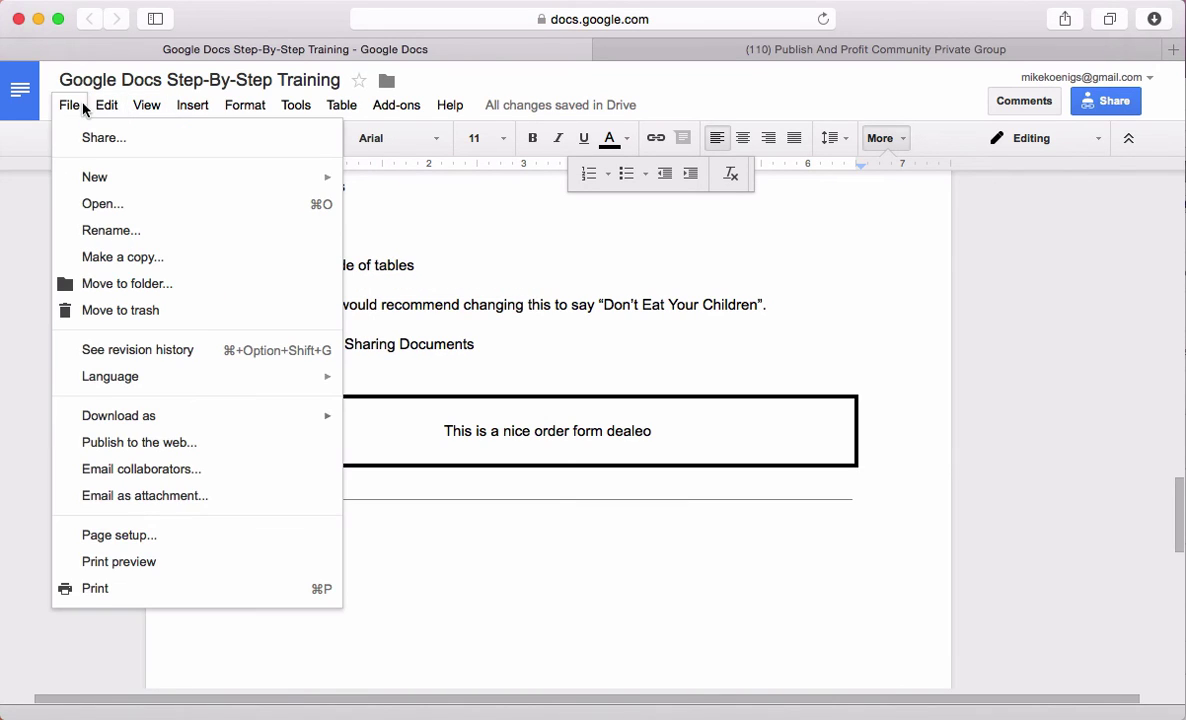
left_click(185, 107)
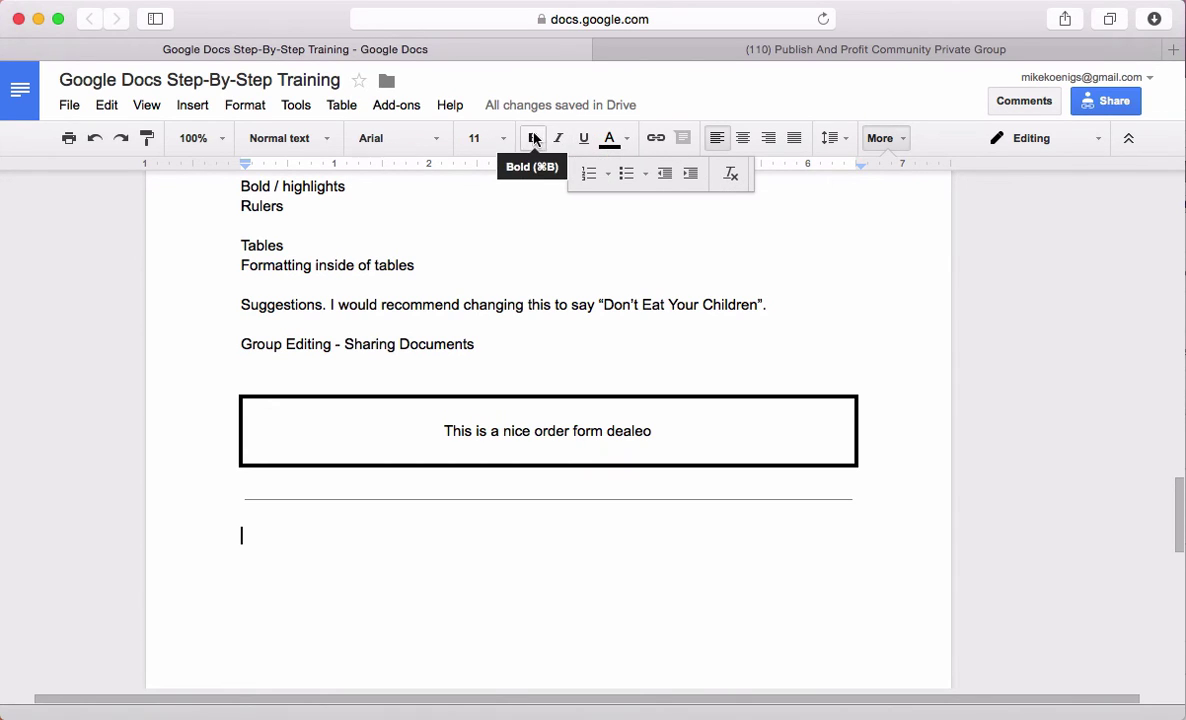
left_click(330, 140)
left_click(389, 106)
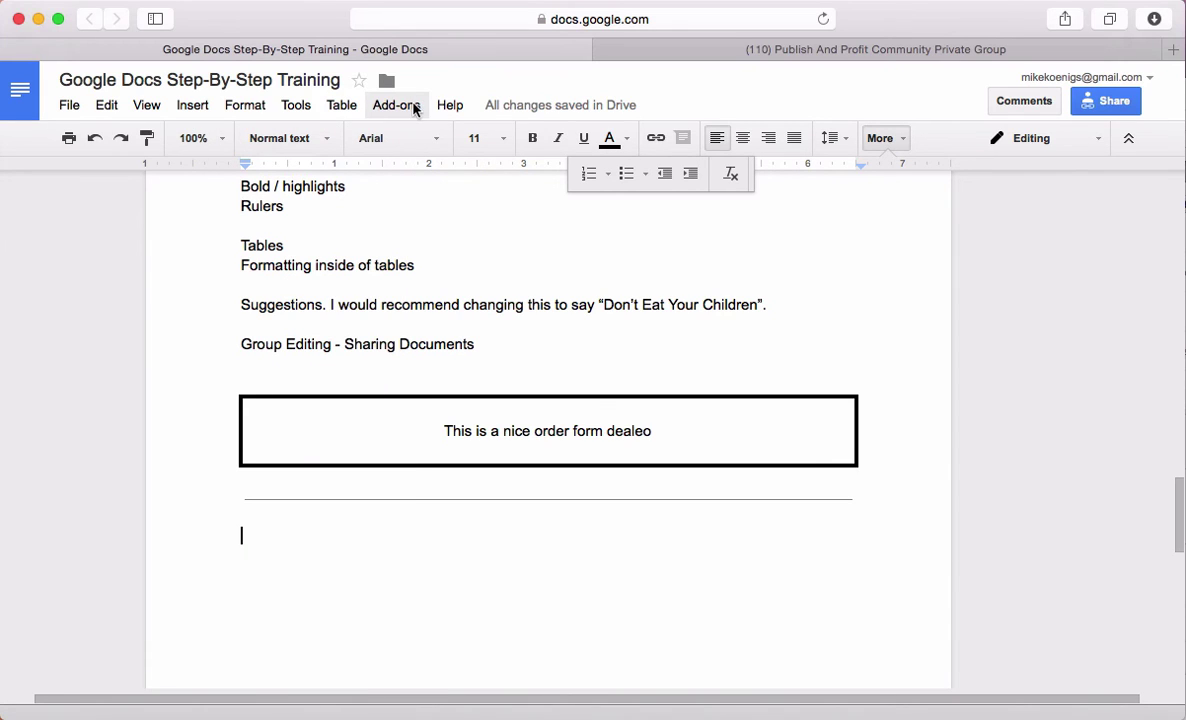
left_click(380, 108)
mouse_move(293, 112)
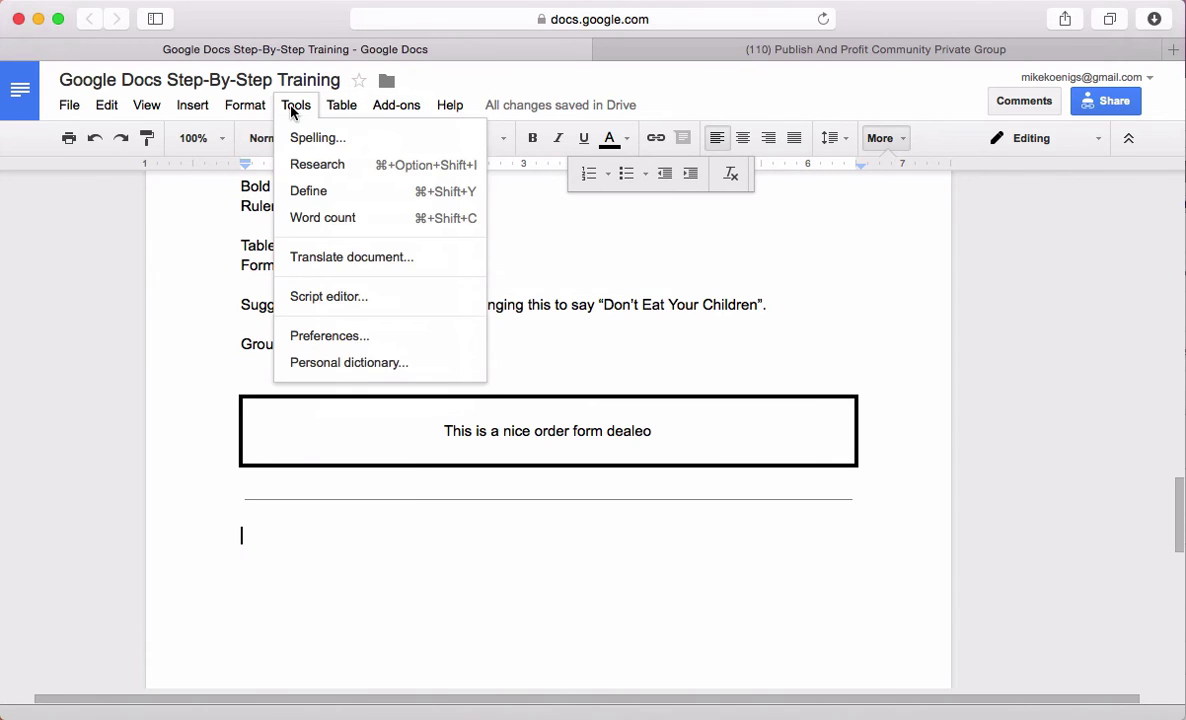
mouse_move(240, 112)
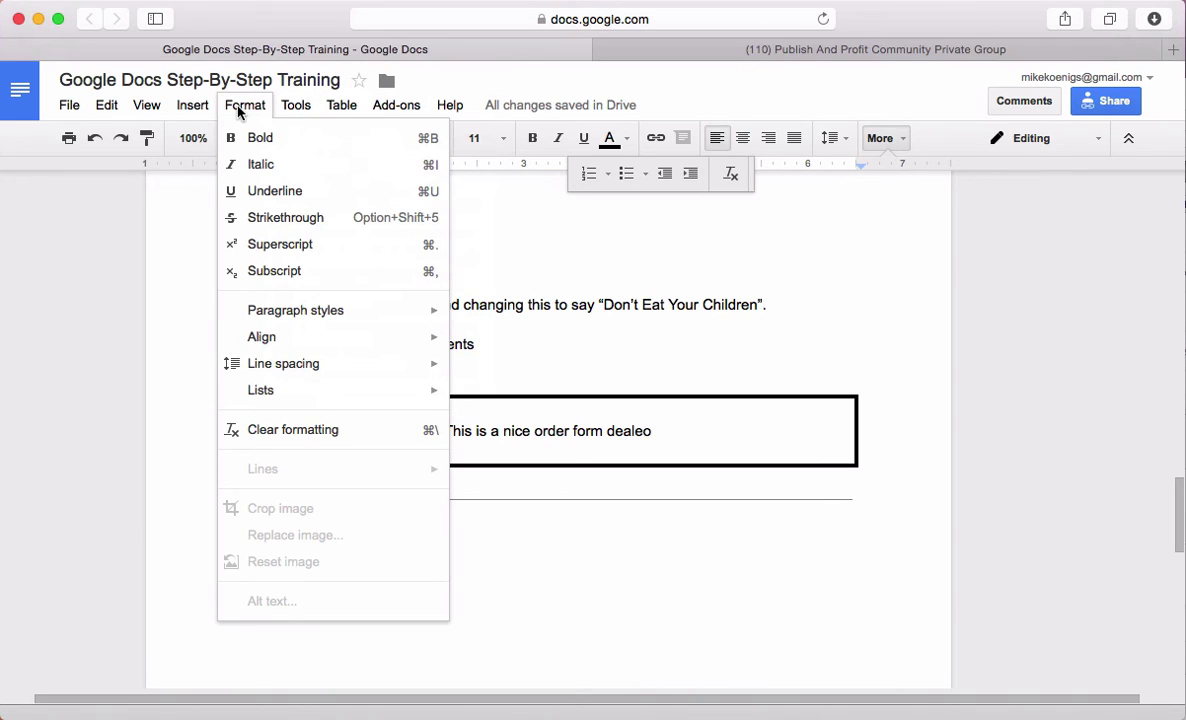
mouse_move(279, 320)
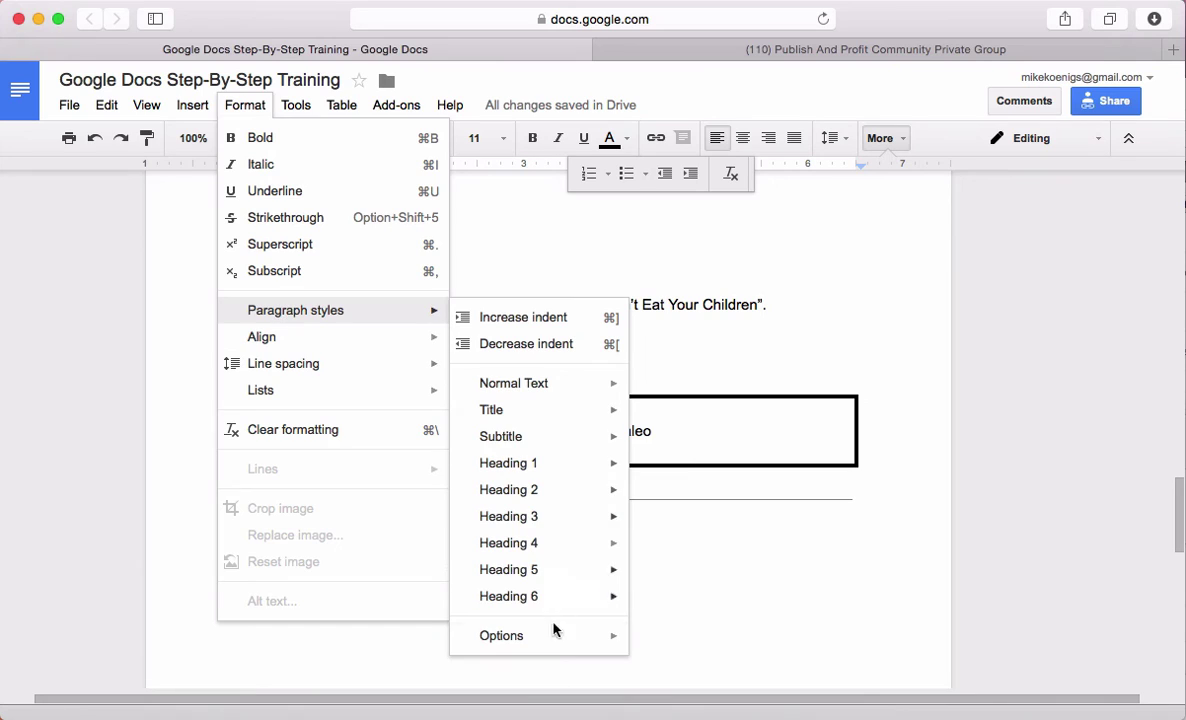
mouse_move(551, 642)
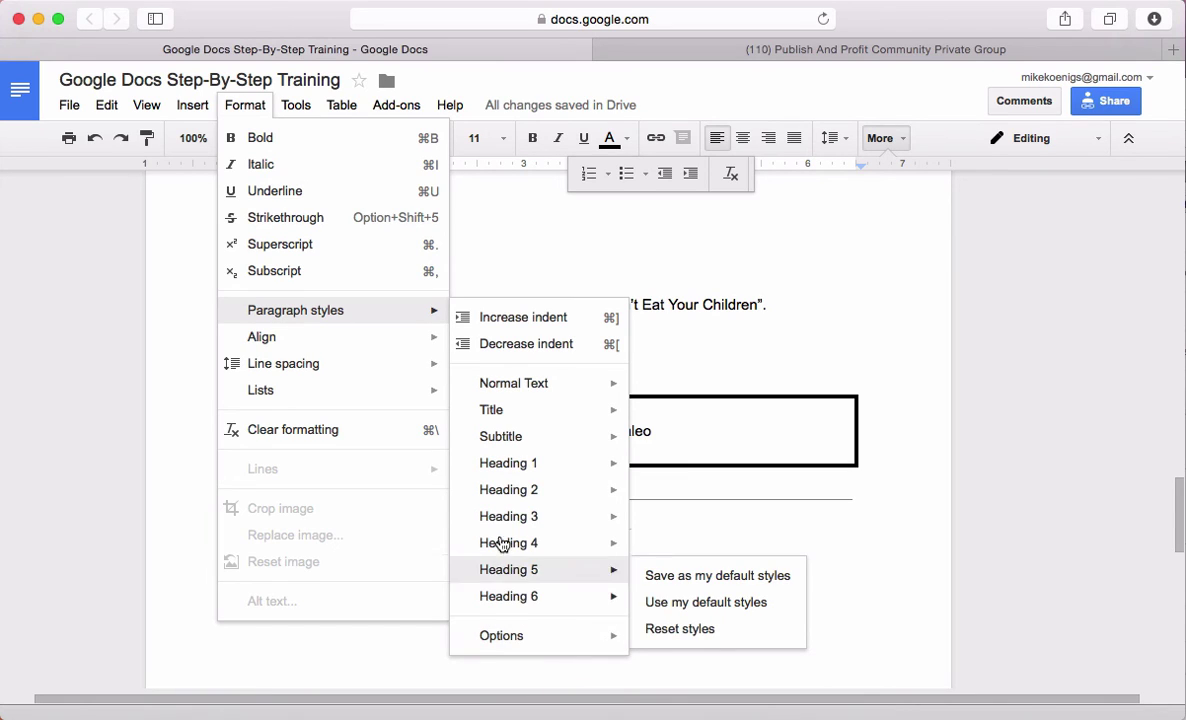
mouse_move(354, 370)
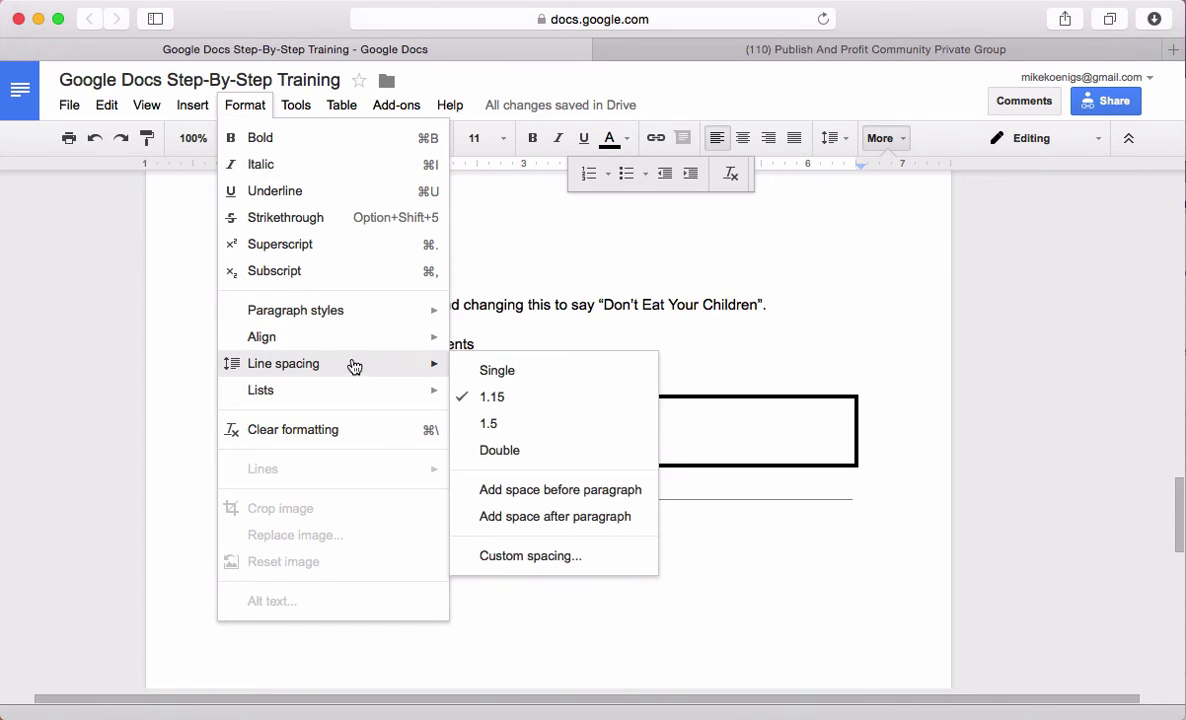
mouse_move(348, 347)
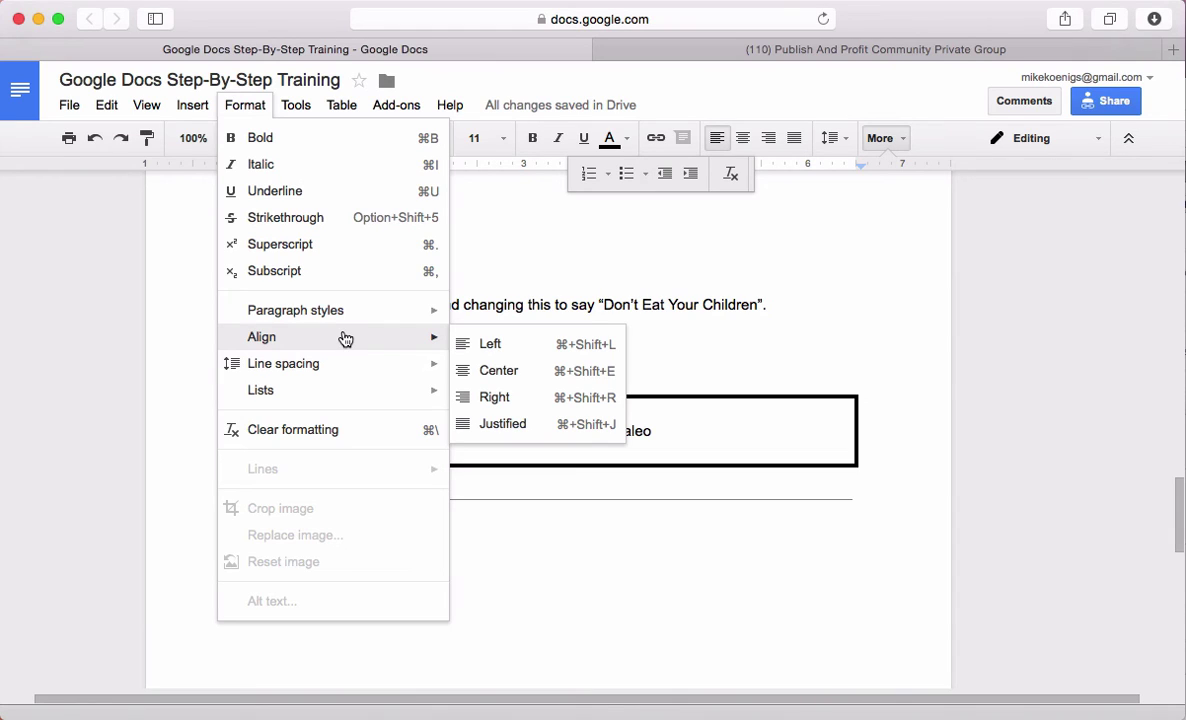
mouse_move(200, 110)
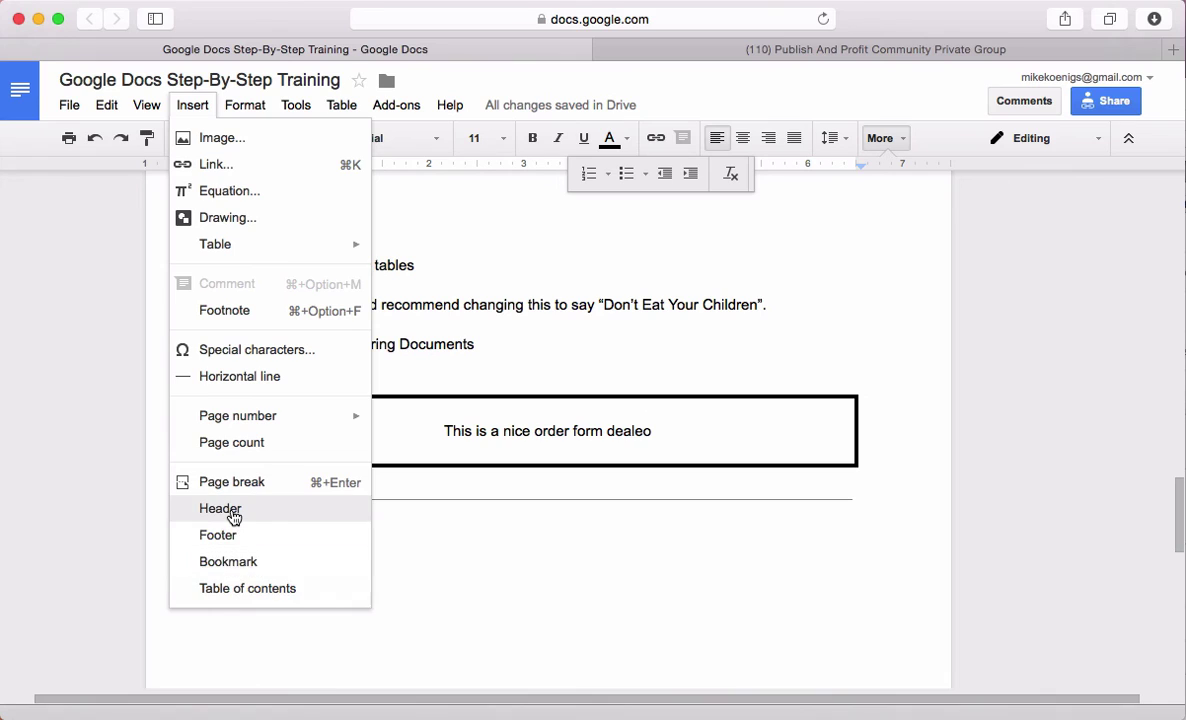
left_click(150, 106)
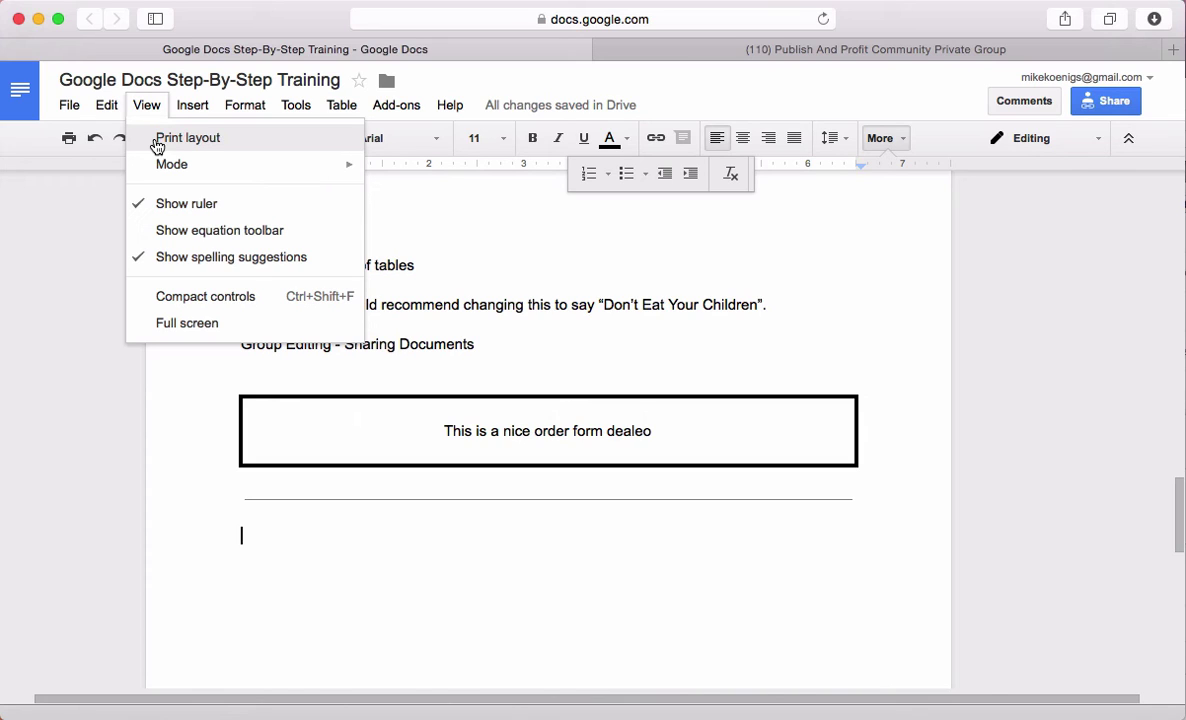
mouse_move(104, 108)
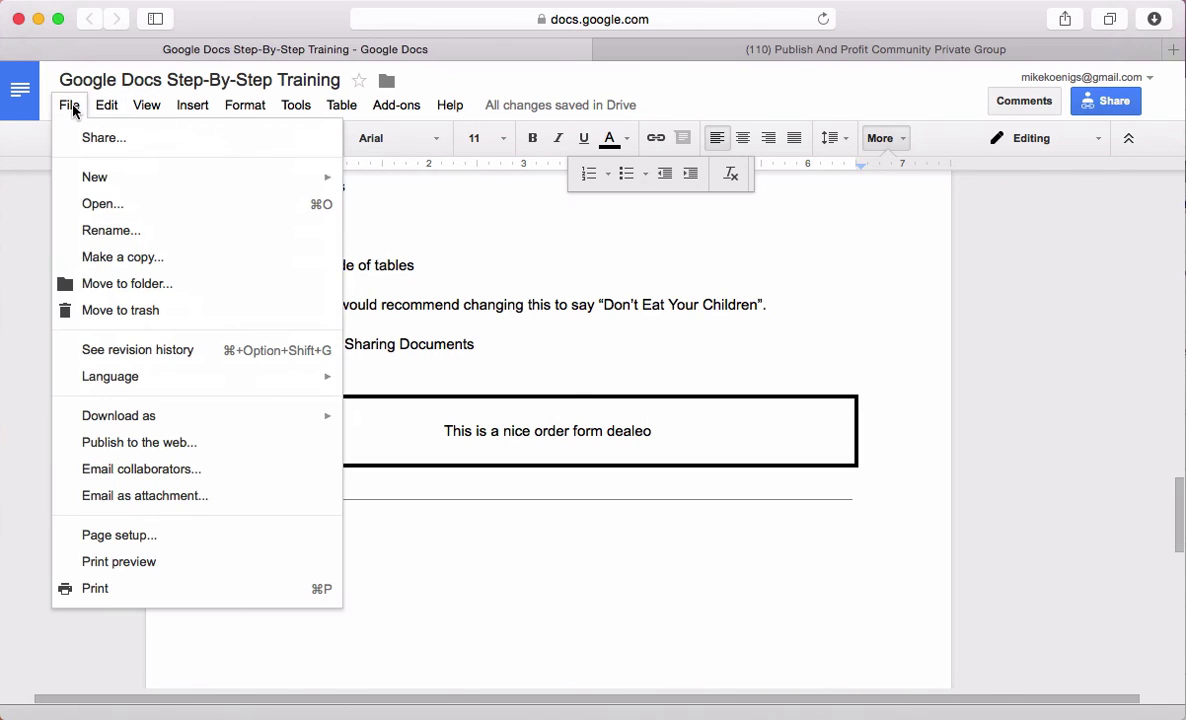
left_click(541, 633)
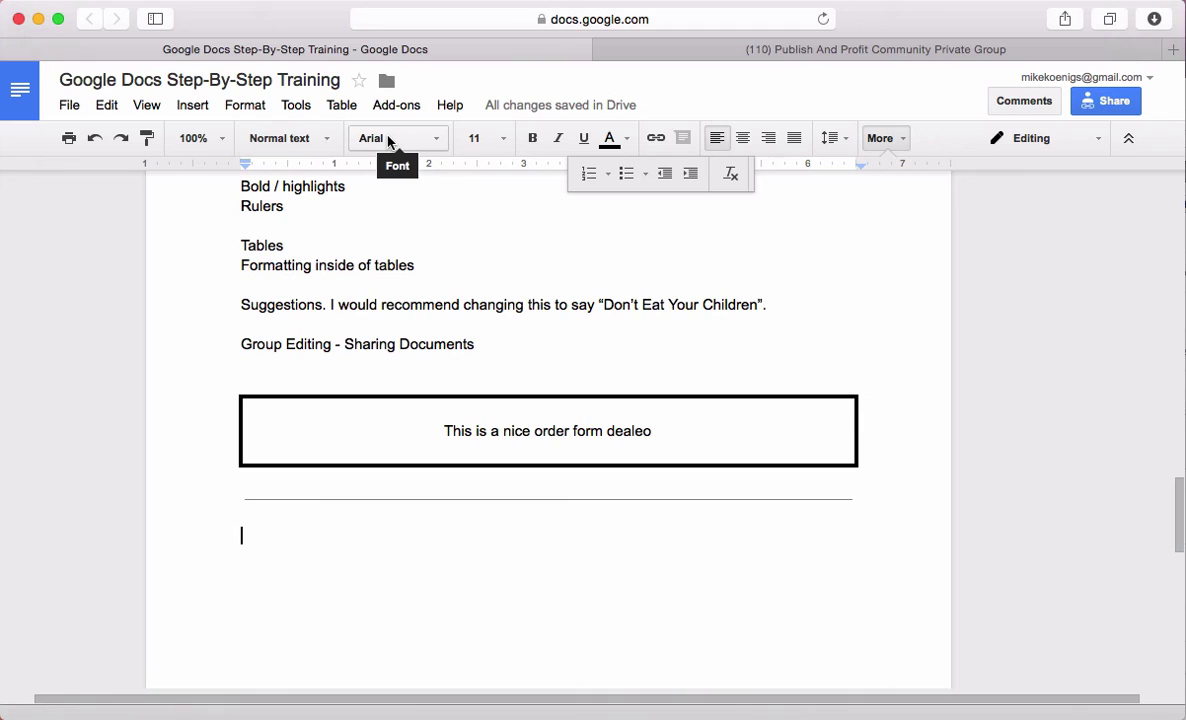
Add empty lines below the rule, then select and delete the extra ones
key("Return")
key("Return")
key("Return")
key("Return")
key("Return")
key("Return")
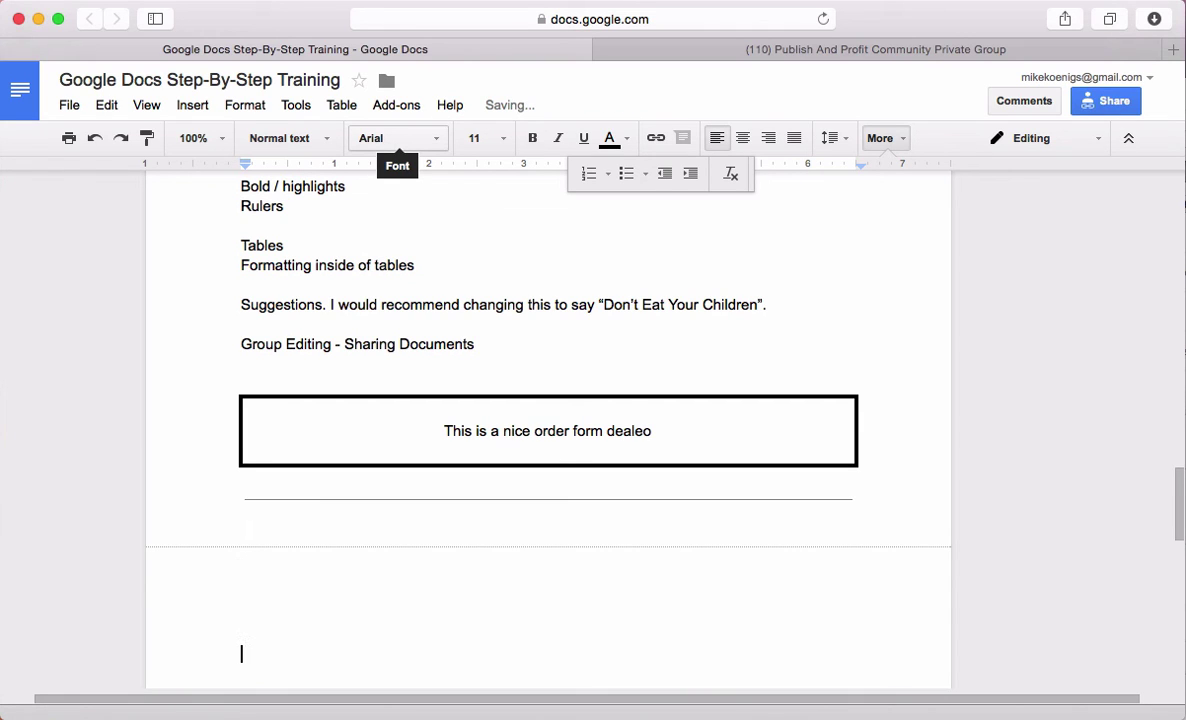
key("Return")
key("Return")
key("Return")
key("Return")
key("Return")
key("Return")
key("Return")
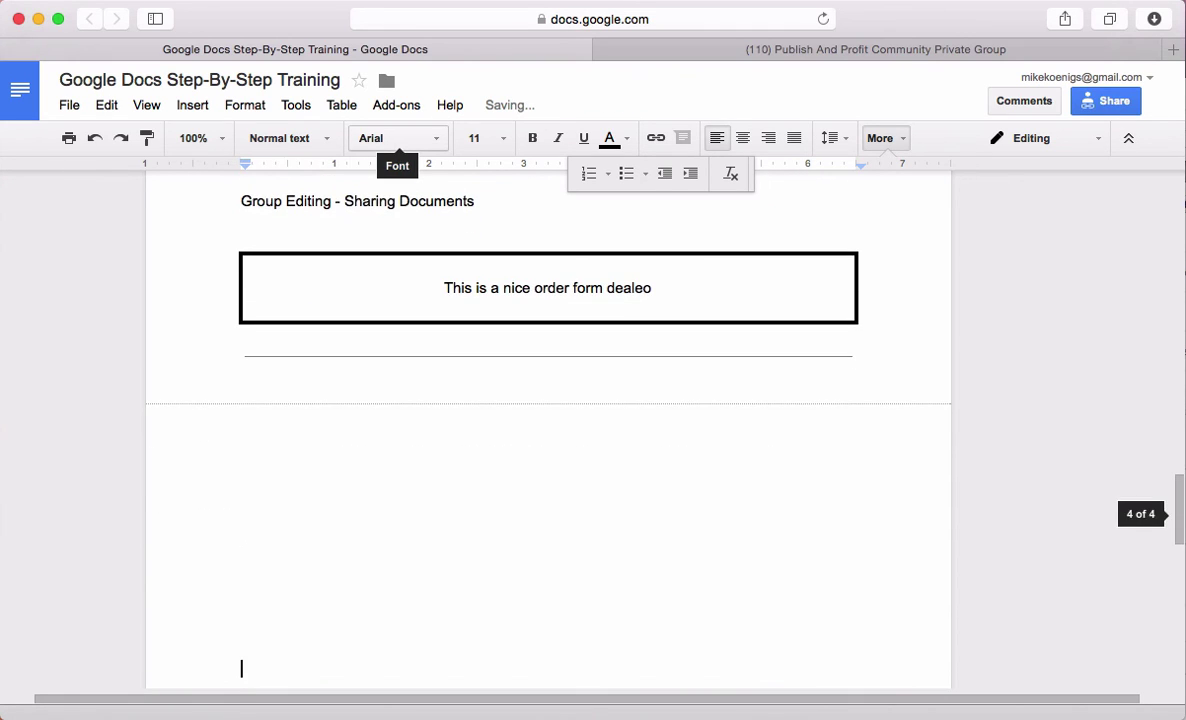
scroll(527, 601, "down", 5)
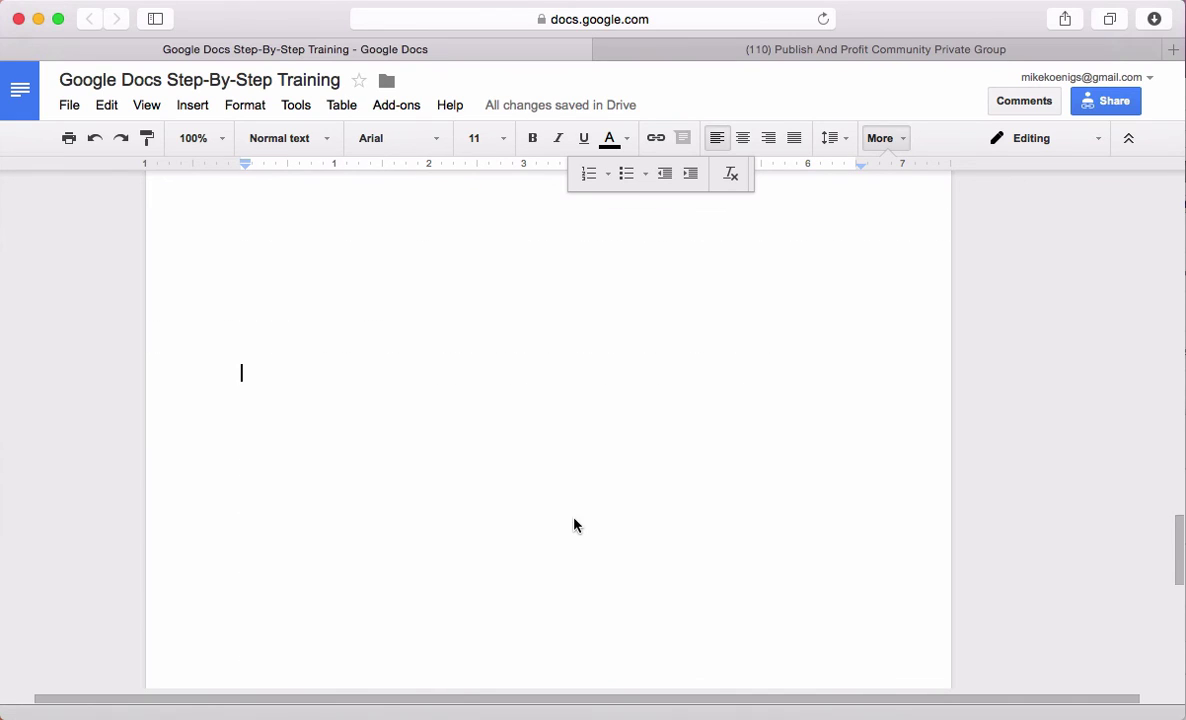
scroll(568, 534, "up", 3)
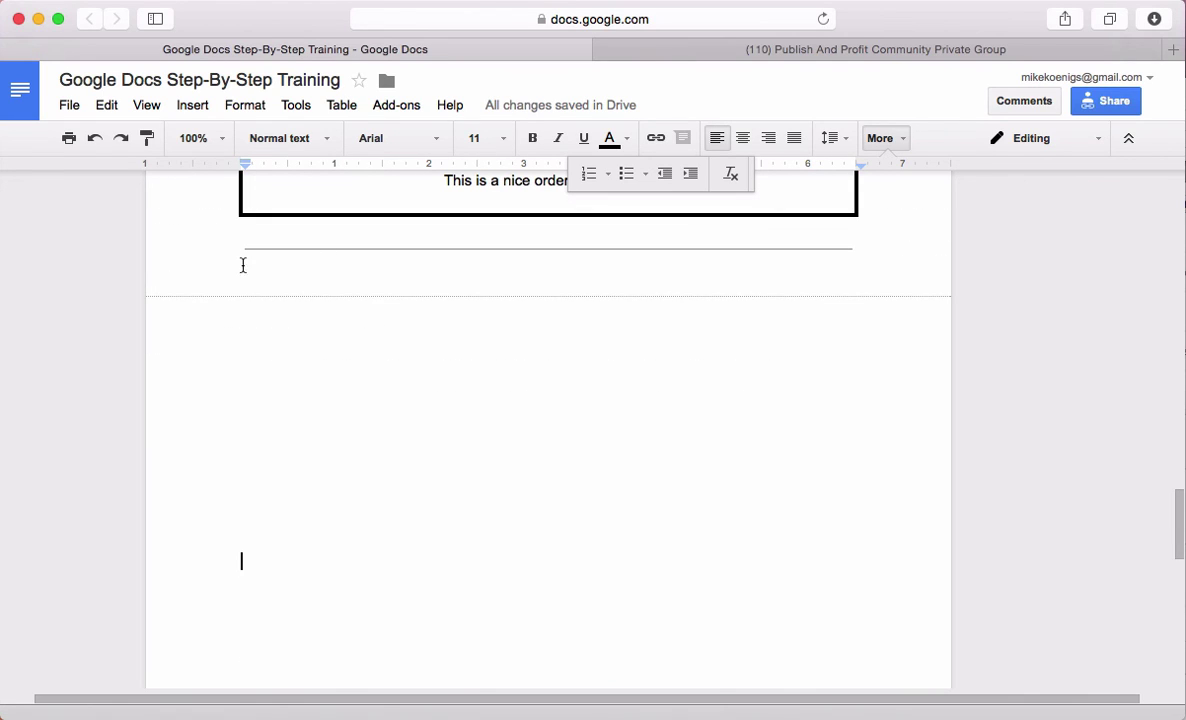
left_click_drag(222, 286, 225, 540)
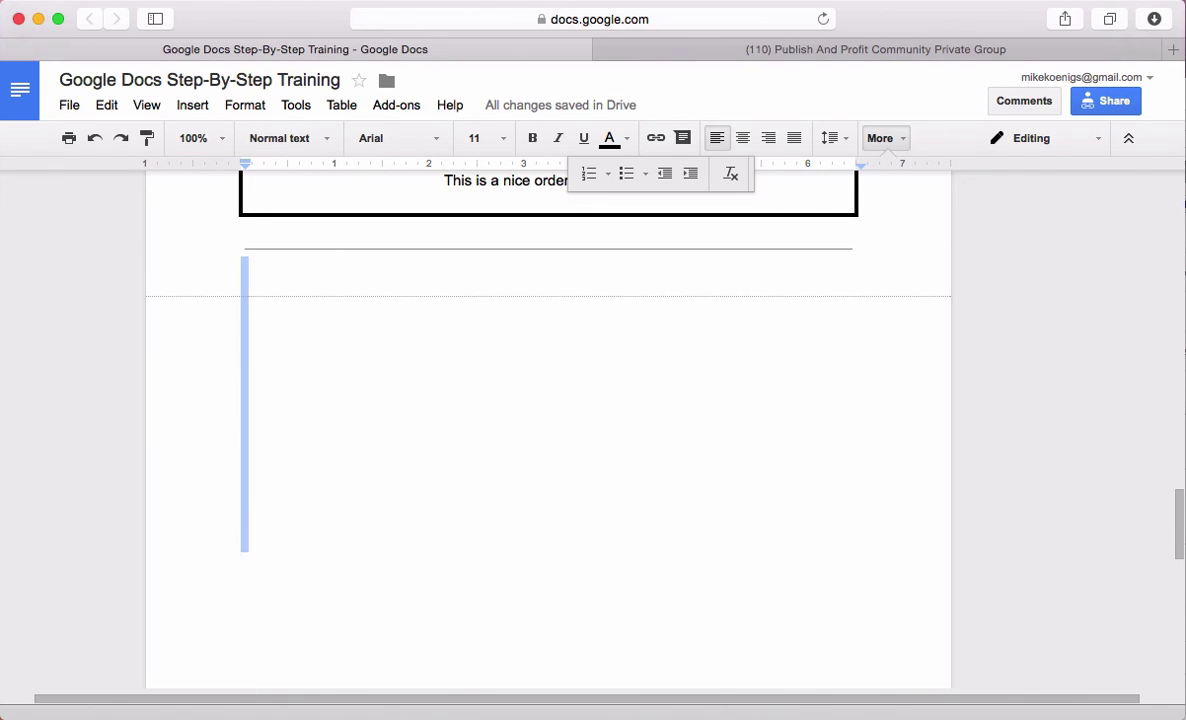
key("BackSpace")
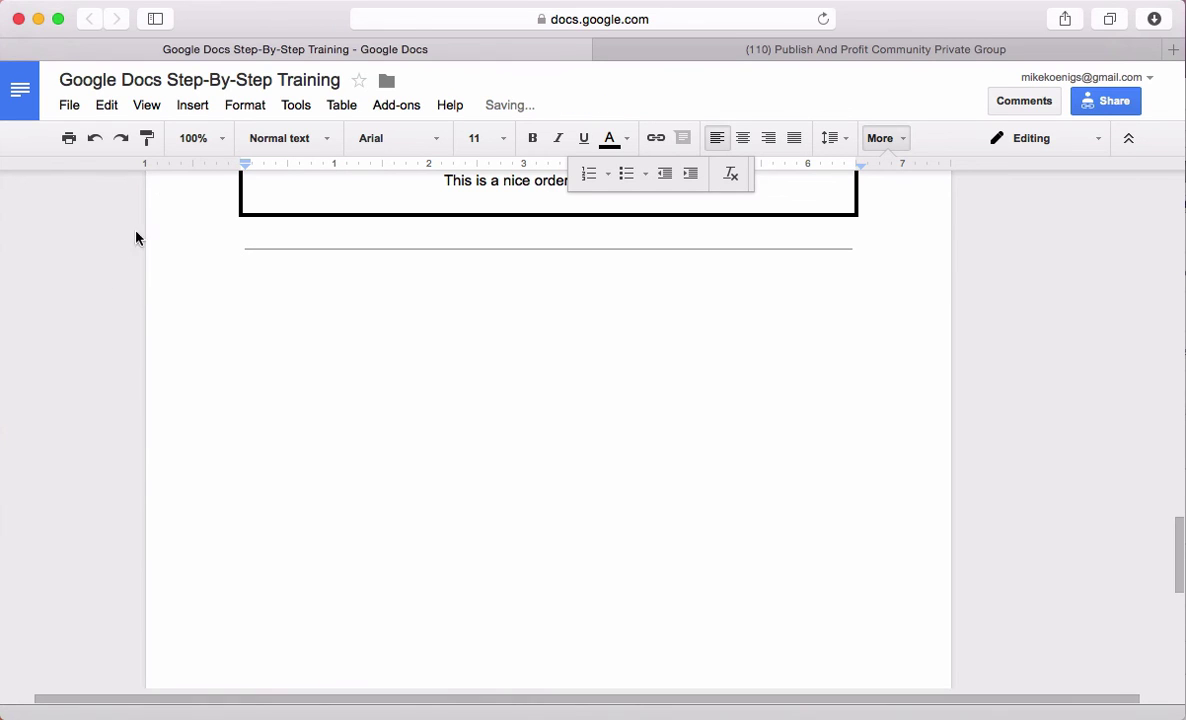
Insert a page break to start a new page after the order form box
left_click(192, 106)
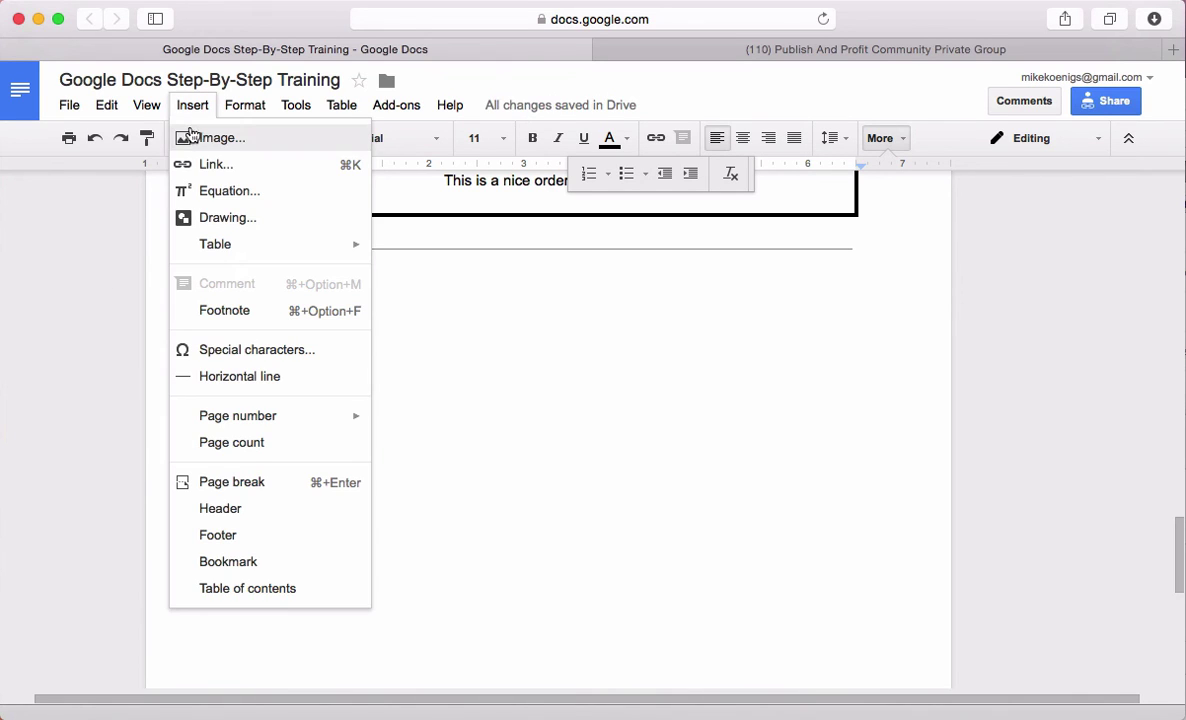
left_click(282, 484)
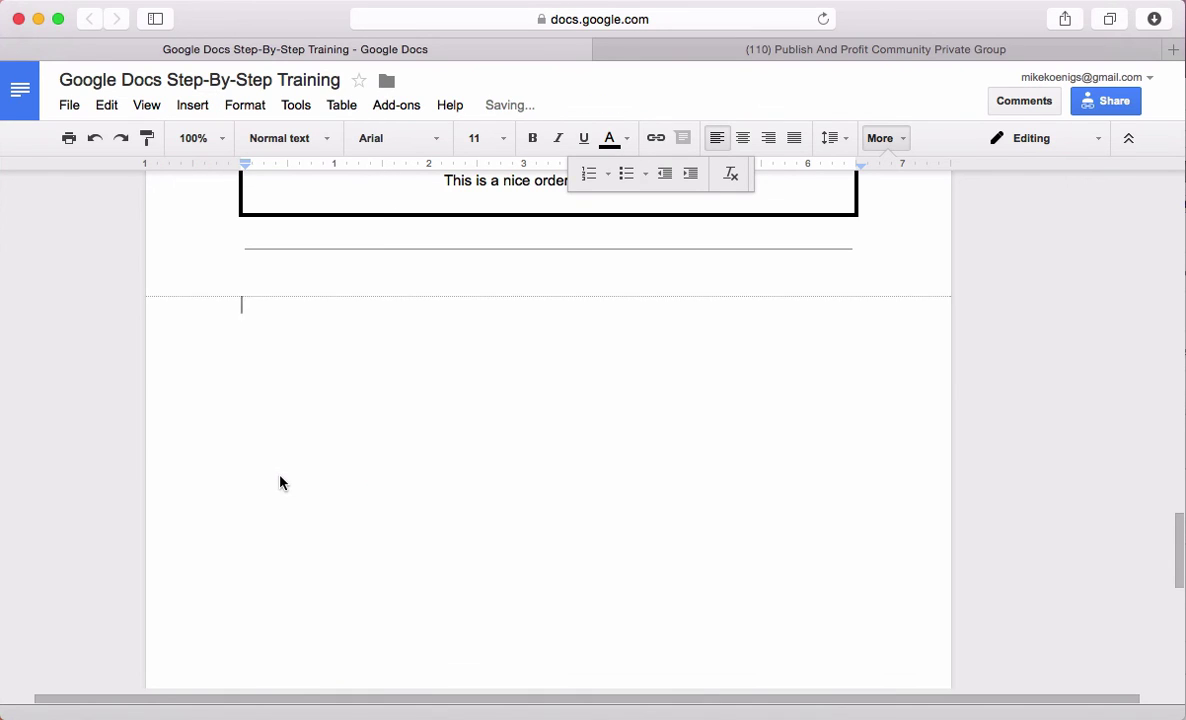
left_click(146, 105)
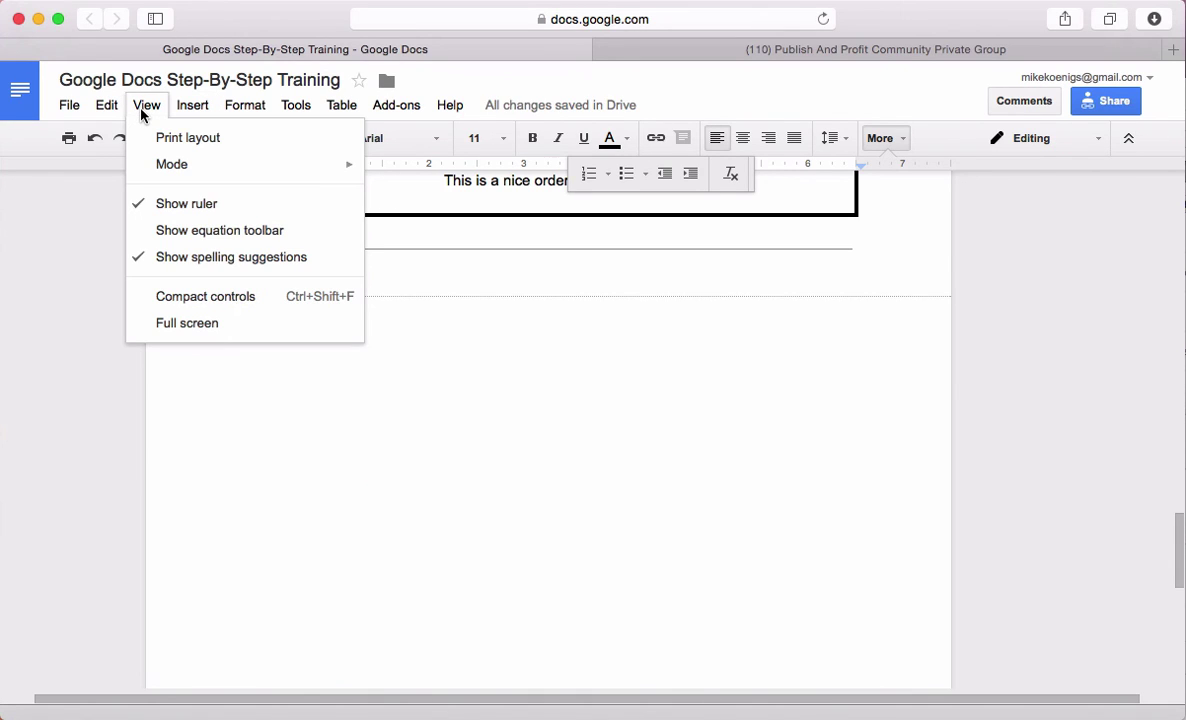
Switch to Print layout and type 'Page 2 or 3' on the new page
left_click(180, 140)
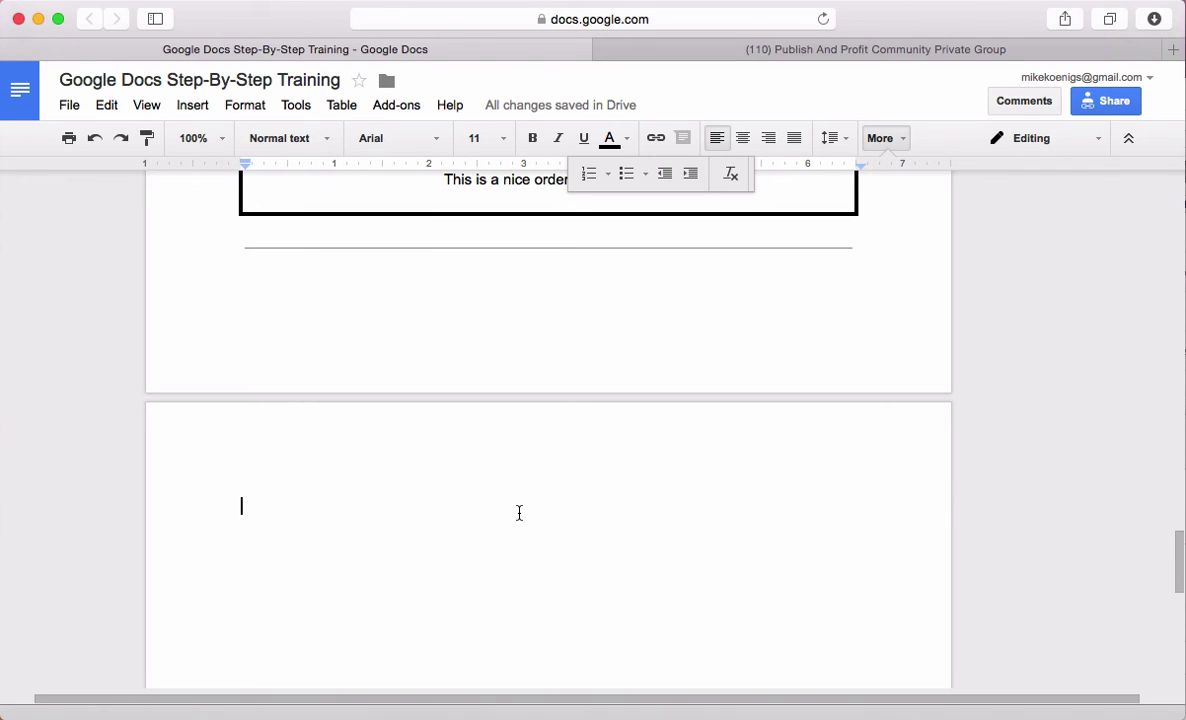
type("Page 2")
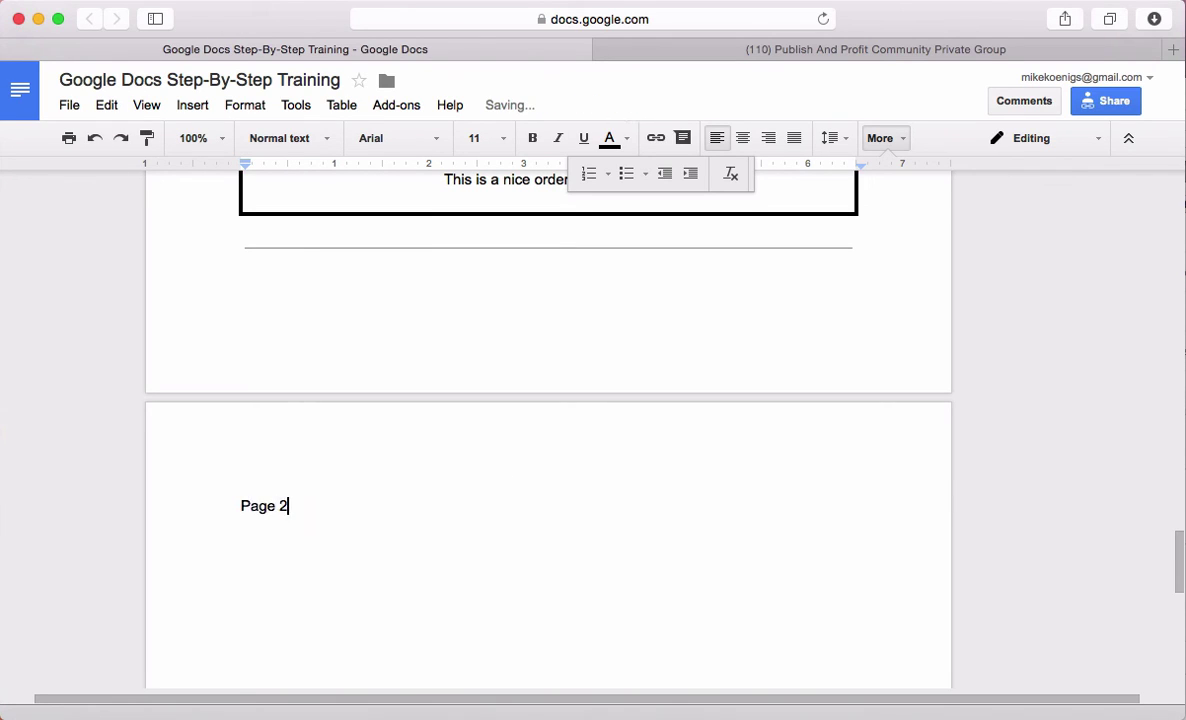
type(" or 3")
key("Return")
Type 'Bunch of stuff.' on the next line, correcting the misspelling
type("Buncn")
key("BackSpace")
type("ch of ")
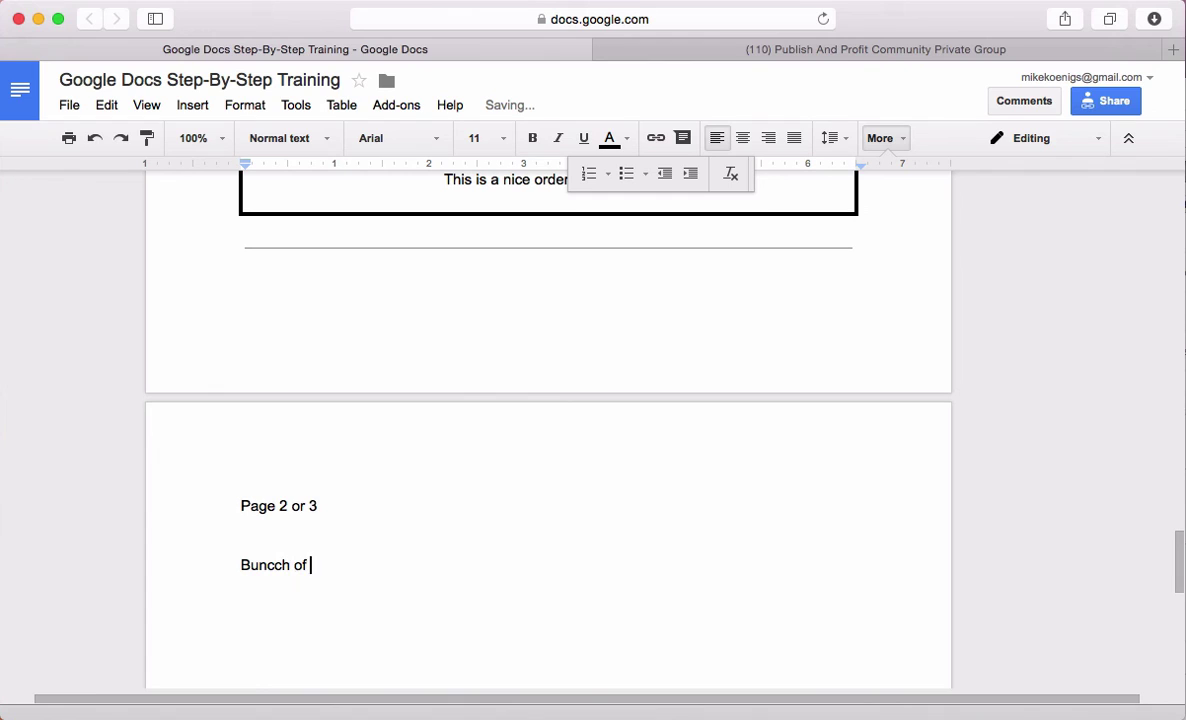
type("stuff")
right_click(265, 565)
left_click(336, 127)
left_click(466, 583)
type(".")
Copy the 'Bunch of stuff.' sentence and paste it to fill three lines
triple_click(365, 569)
key("ctrl+c")
key("ctrl+v")
key("ctrl+v")
key("ctrl+v")
key("ctrl+v")
key("ctrl+v")
key("ctrl+v")
key("ctrl+v")
key("ctrl+v")
key("ctrl+v")
key("ctrl+v")
key("ctrl+v")
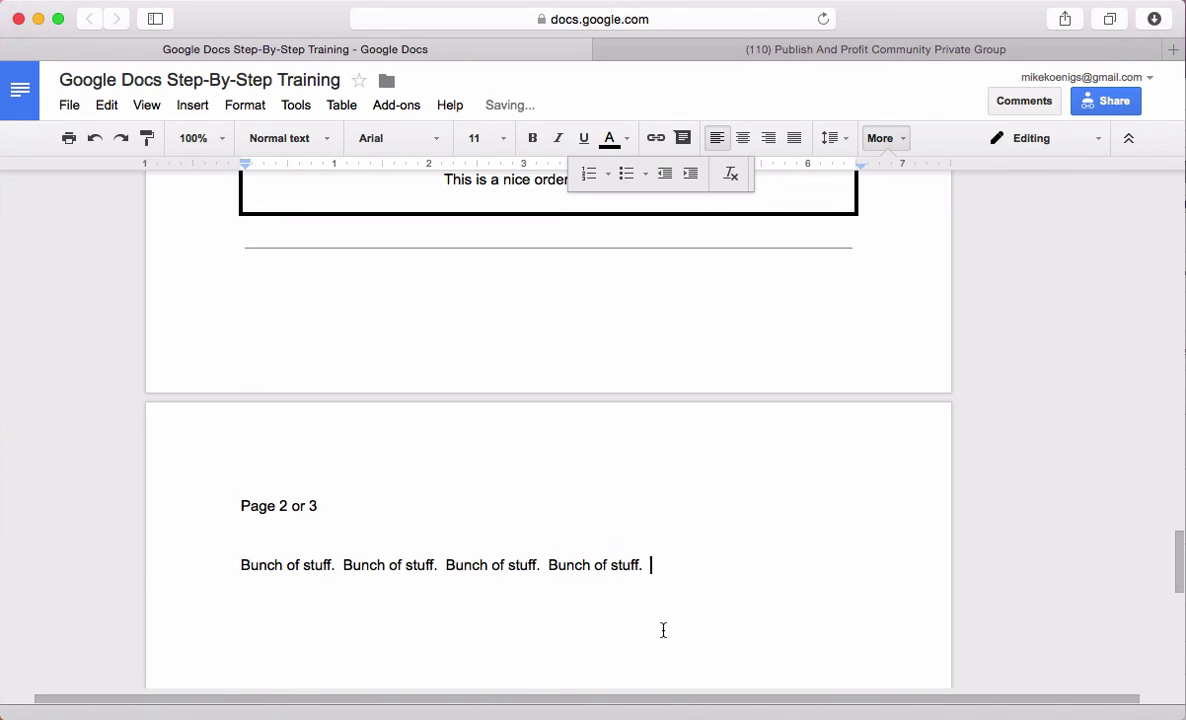
key("super+v")
key("super+v")
key("super+v")
key("super+v")
key("super+v")
key("super+v")
key("super+v")
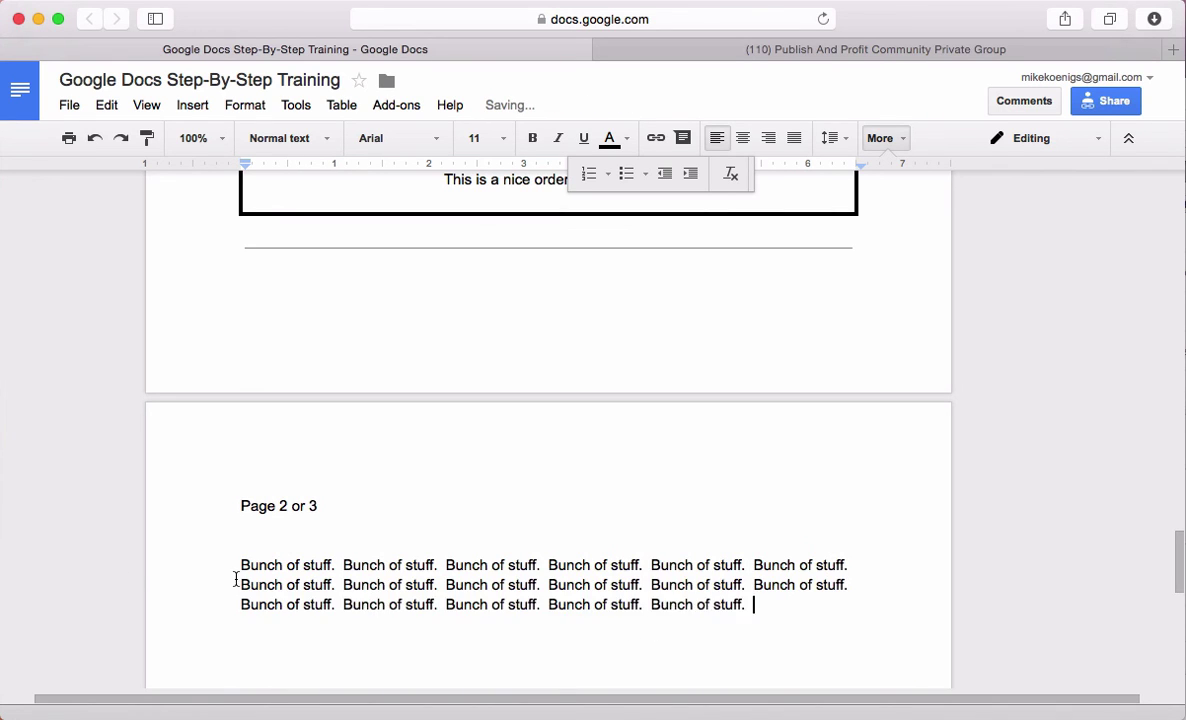
Copy the three filler lines and paste four more blocks separated by blank lines
left_click_drag(236, 566, 219, 604)
left_click_drag(217, 676, 845, 641)
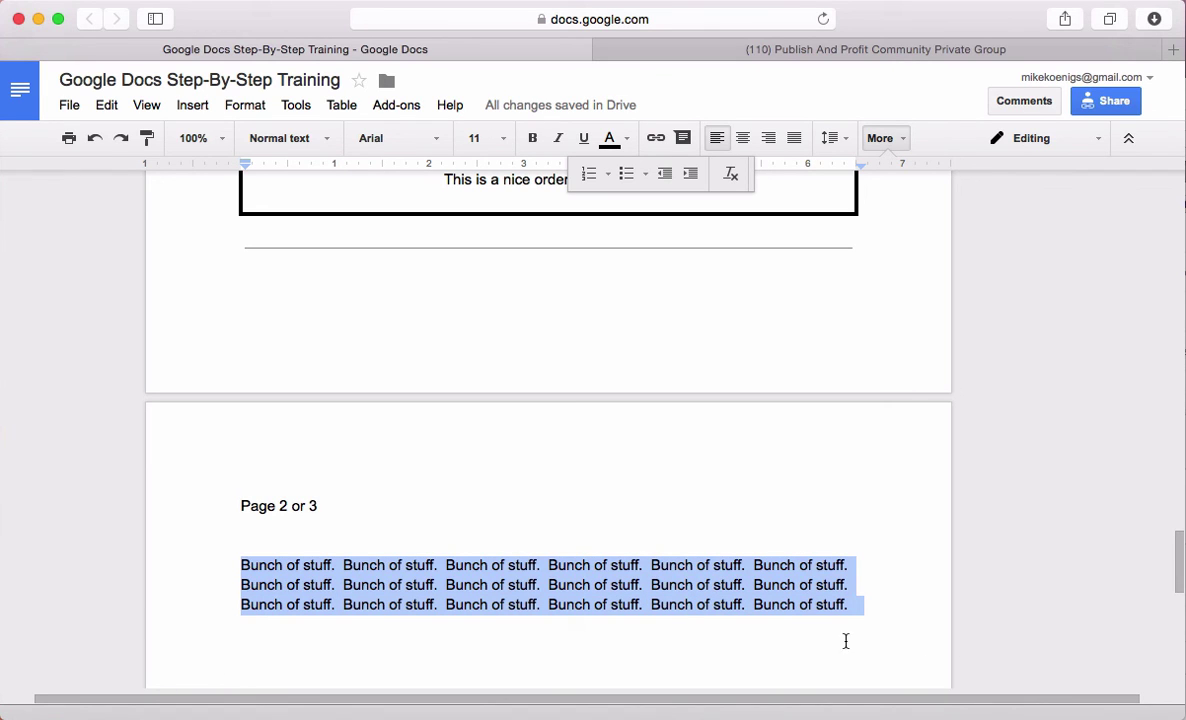
key("super+c")
left_click(891, 623)
key("super+v")
key("super+v")
key("super+v")
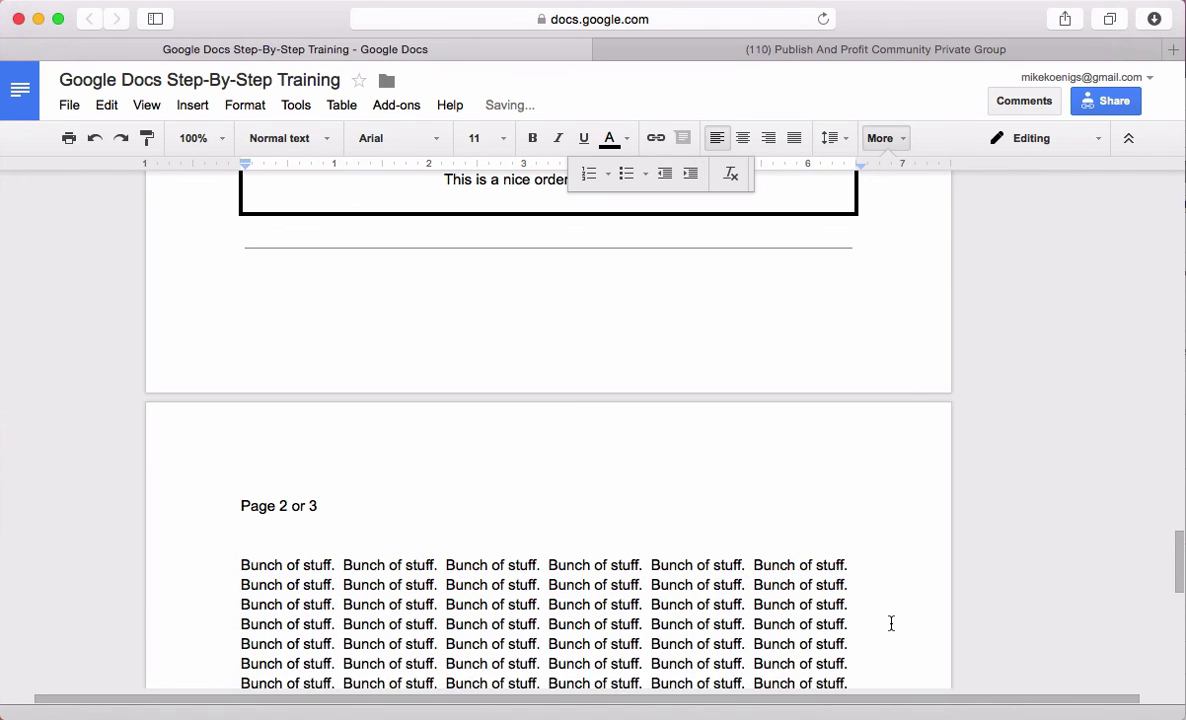
key("Return")
key("super+v")
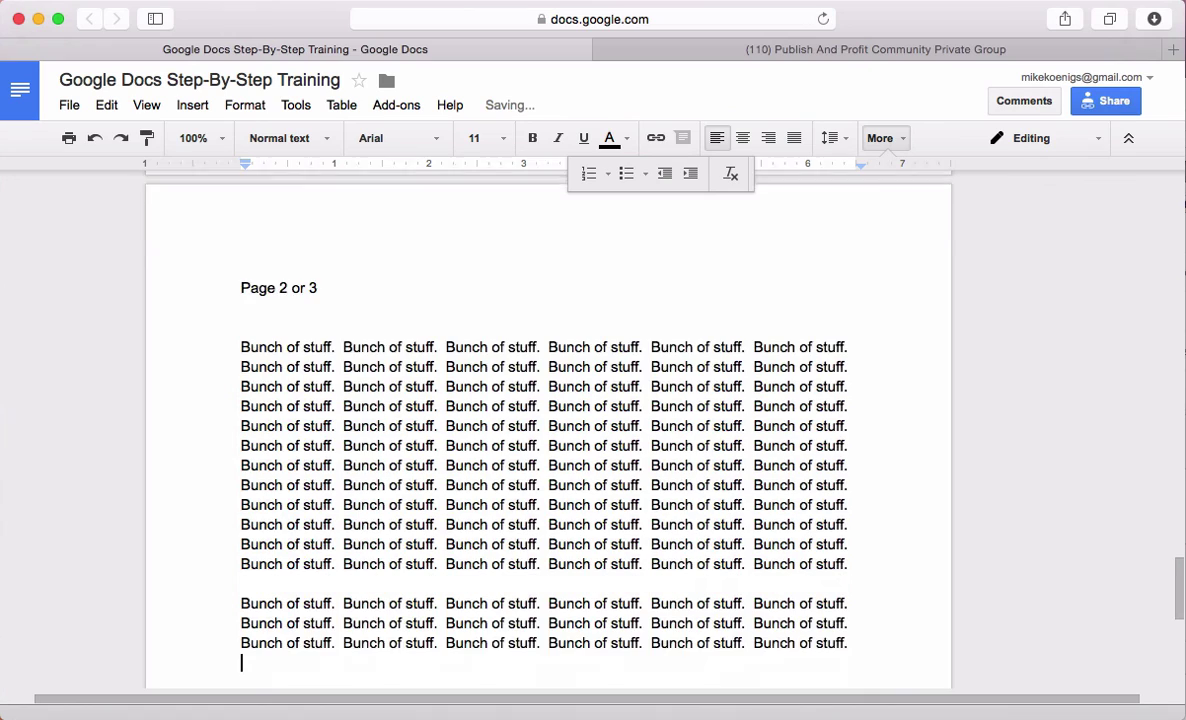
key("Return")
key("Return")
key("super+v")
key("Return")
key("Return")
key("super+v")
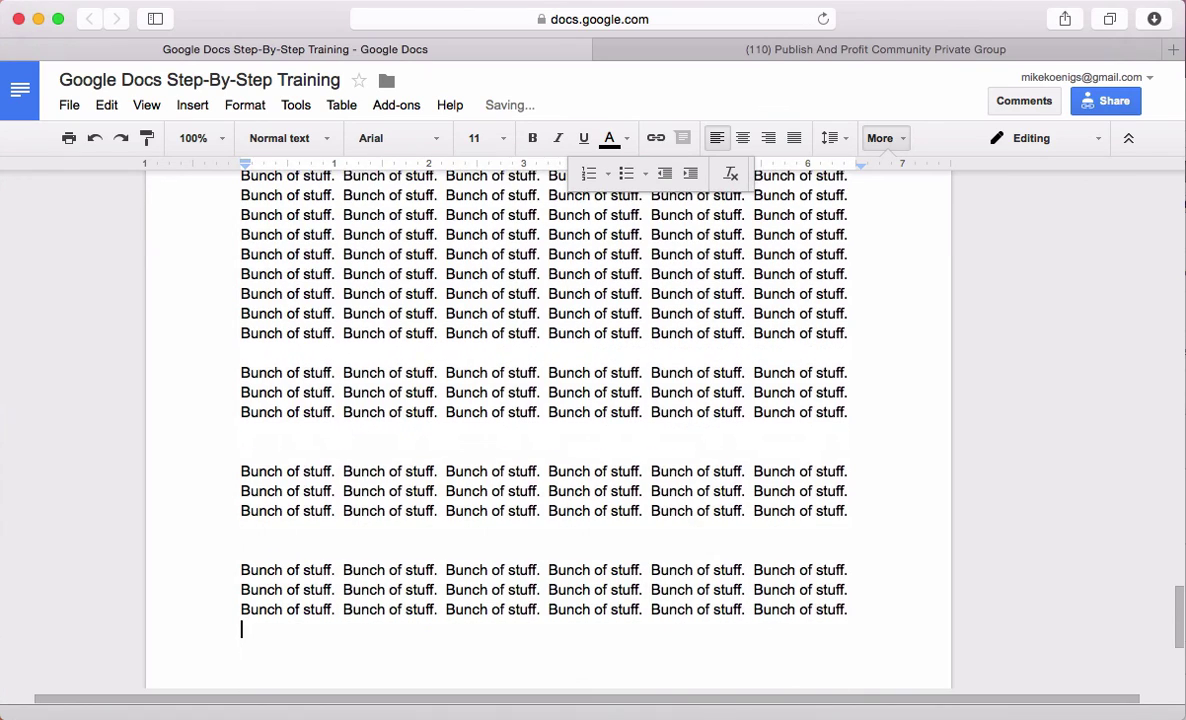
Add blank lines below the filler text, then select the stray empty lines
scroll(776, 626, "down", 2)
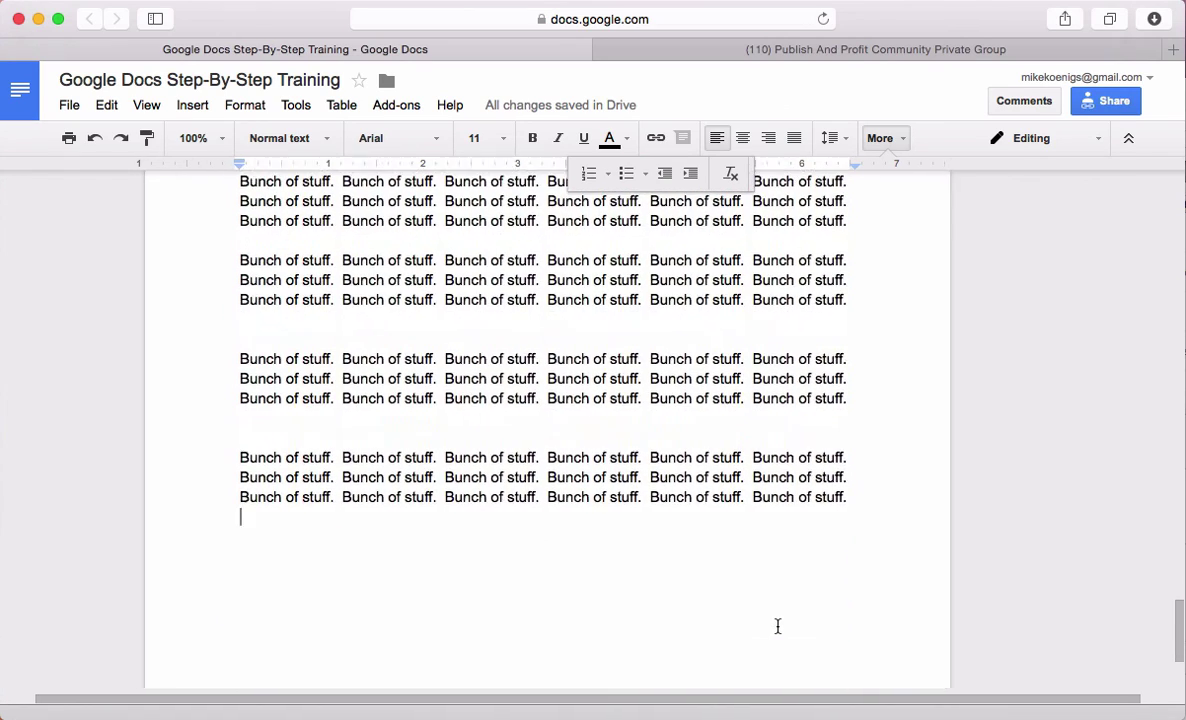
scroll(778, 626, "down", 5)
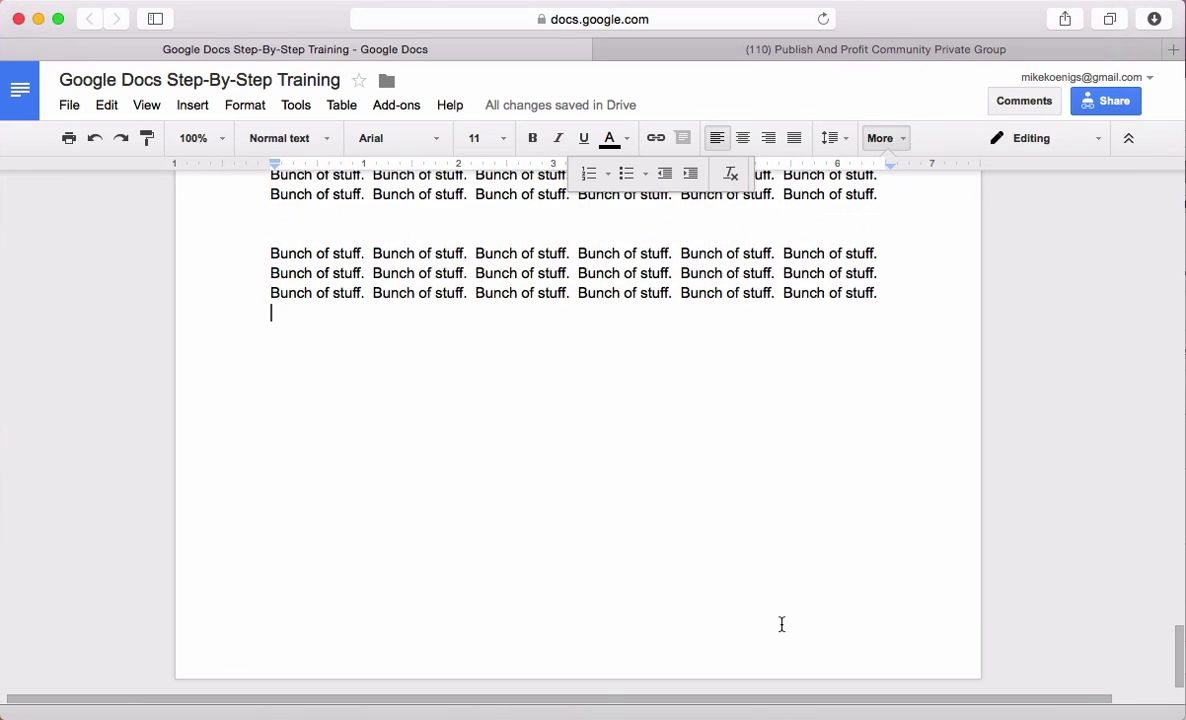
key("Return")
key("Return")
key("Return")
key("Return")
key("Return")
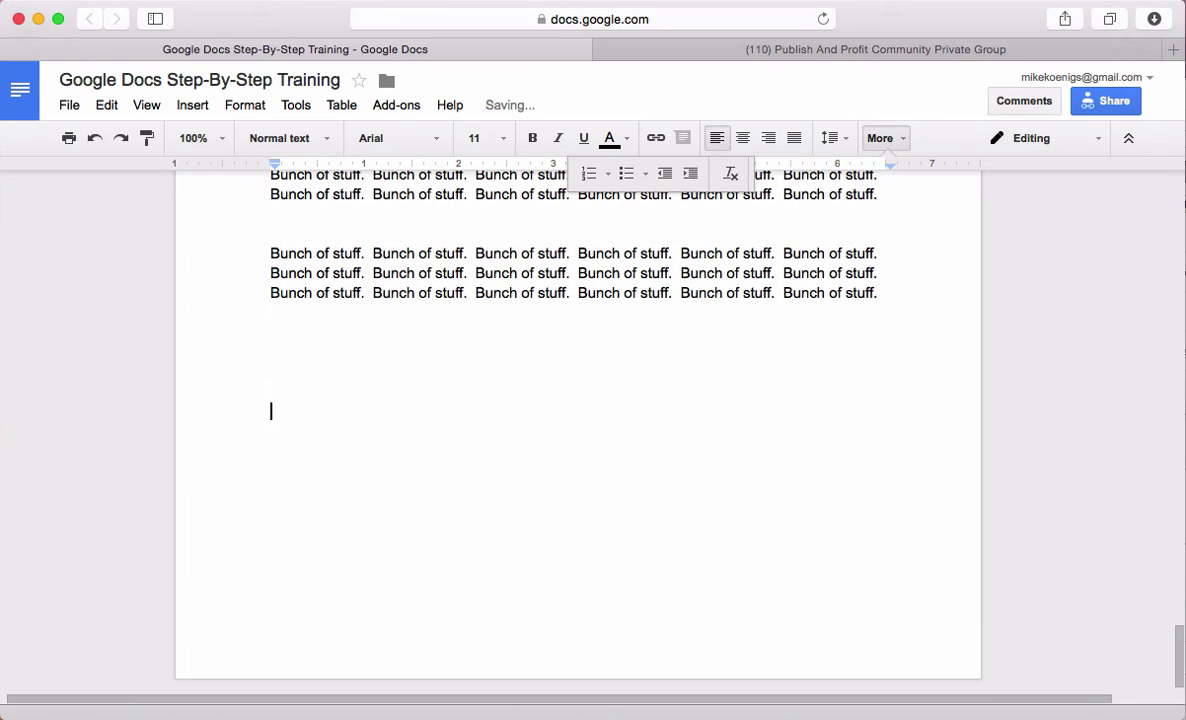
key("Return")
key("Return")
key("Return")
key("Return")
key("Return")
key("Return")
key("Return")
key("Return")
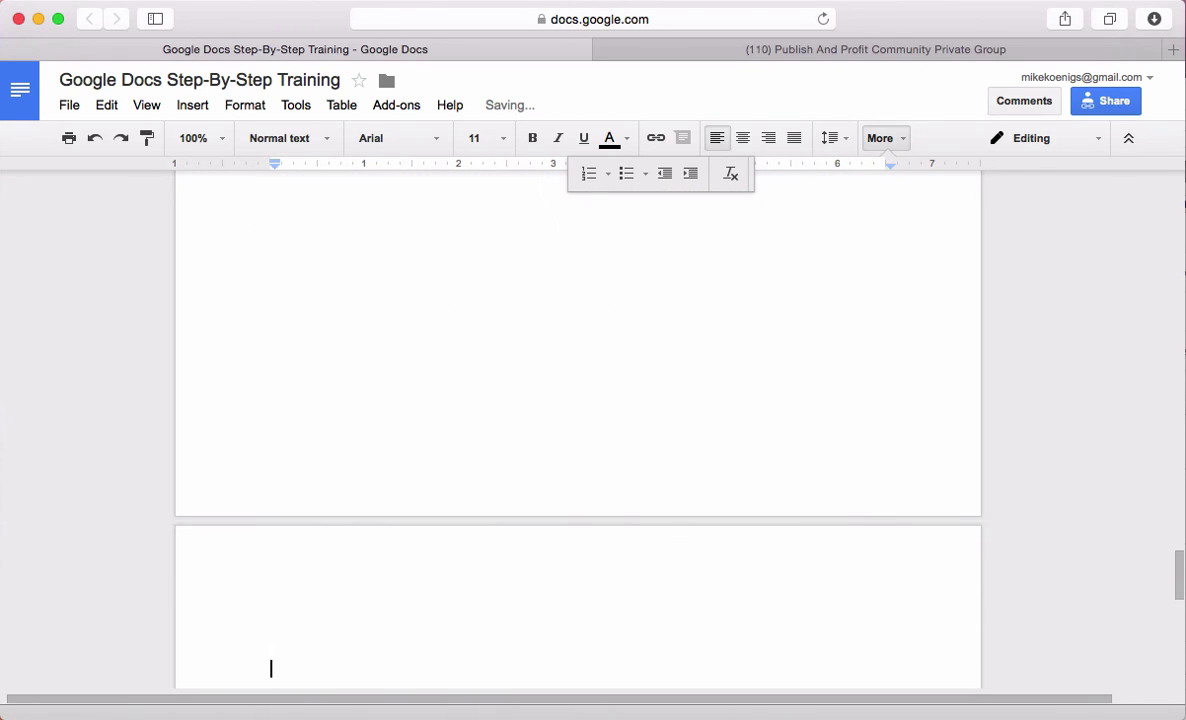
scroll(704, 265, "up", 10)
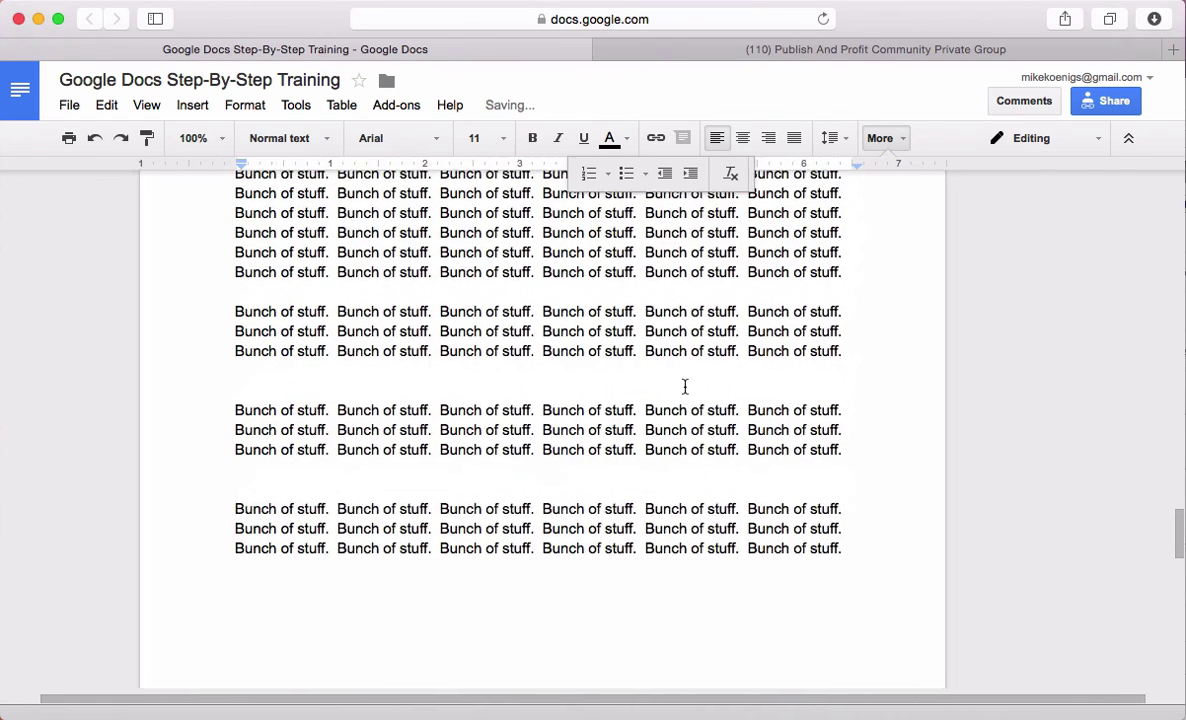
scroll(634, 476, "down", 8)
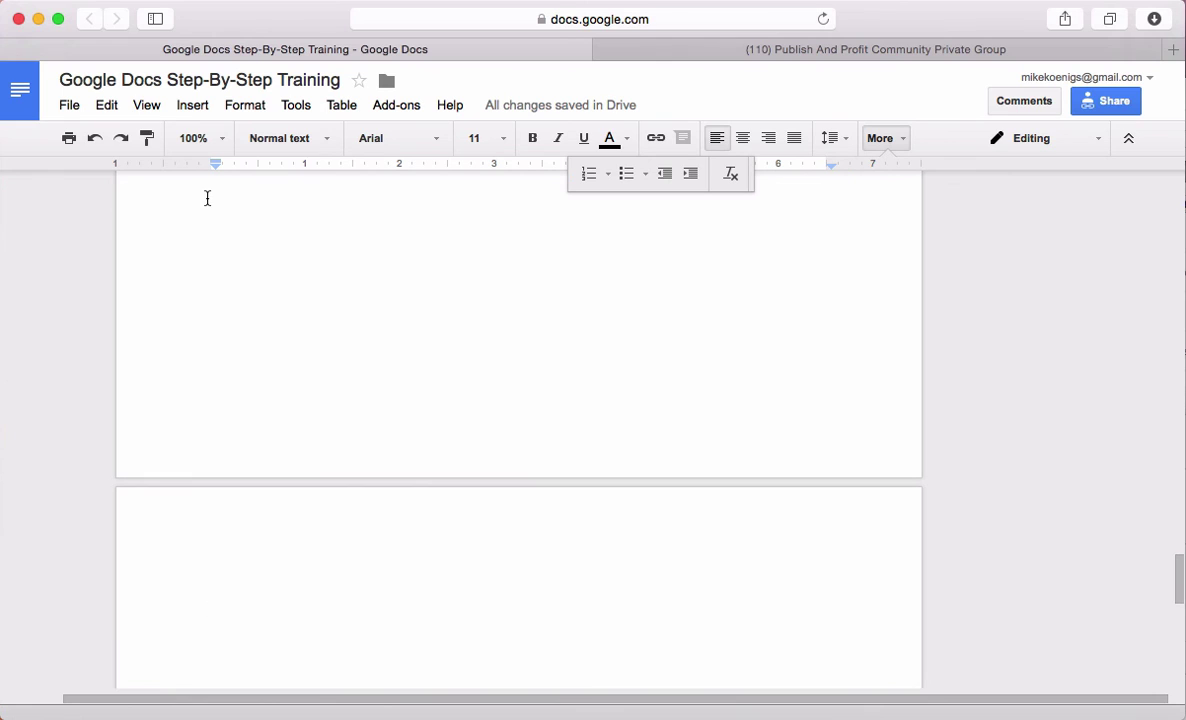
scroll(278, 284, "up", 1)
scroll(212, 281, "up", 3)
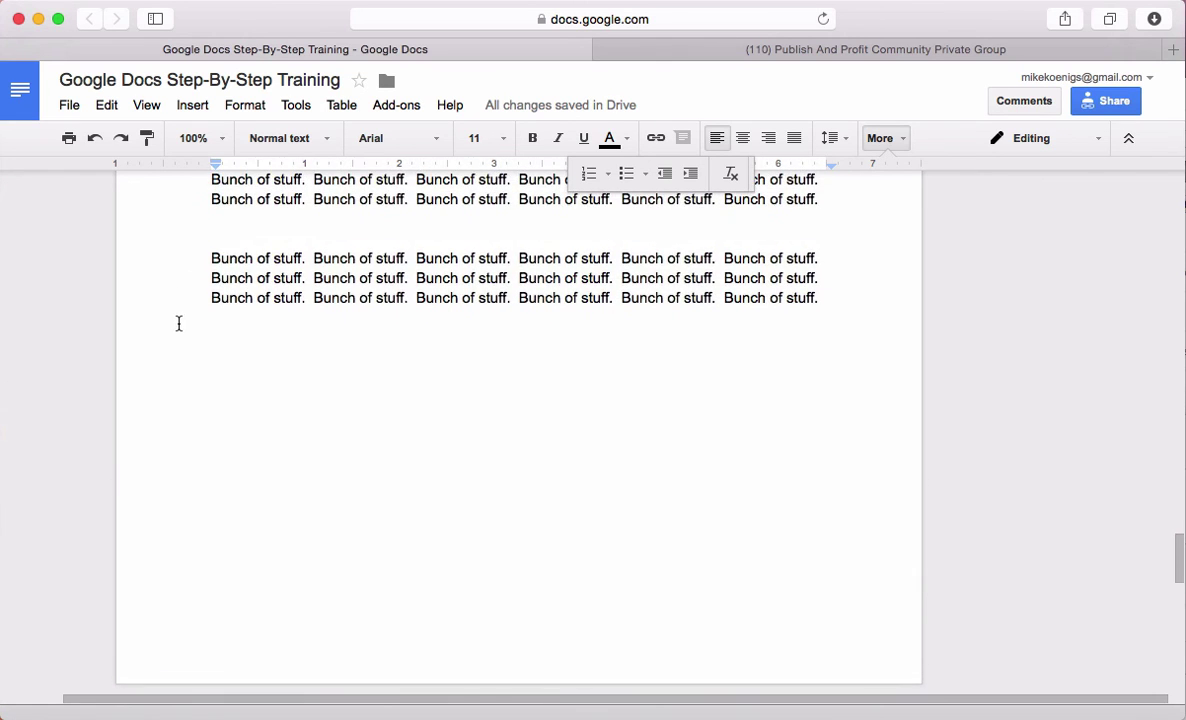
left_click_drag(177, 323, 215, 635)
Delete the selected empty lines and insert a page break
key("BackSpace")
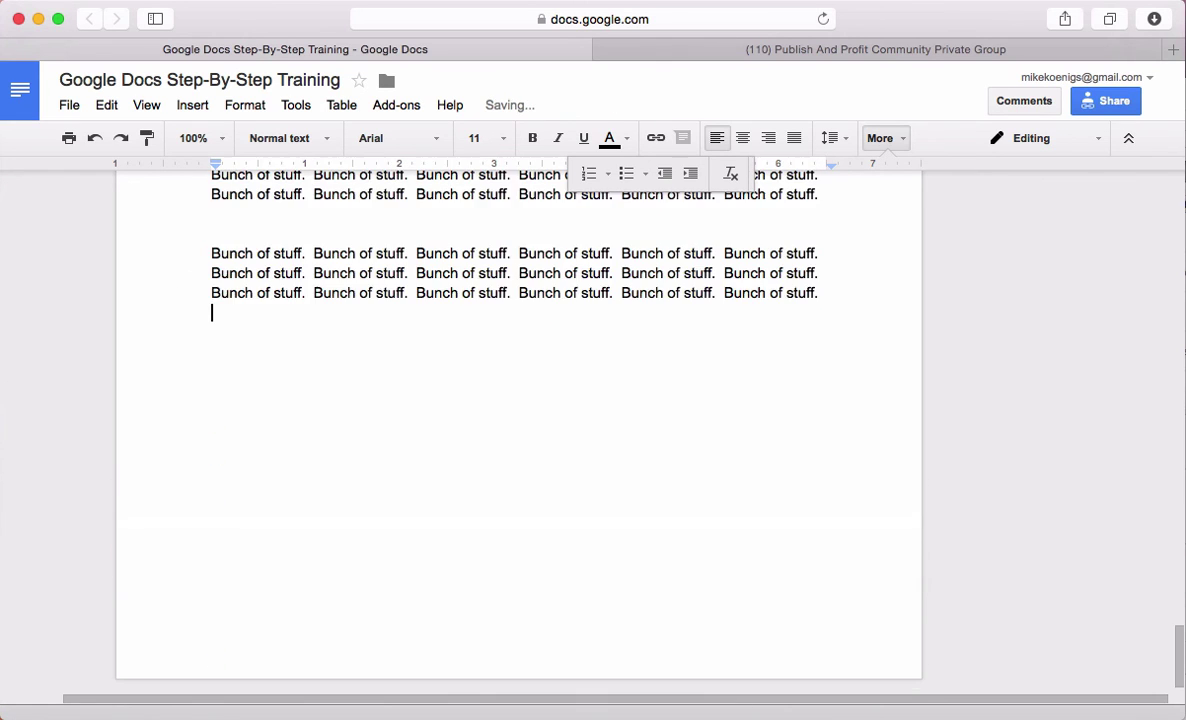
left_click(193, 105)
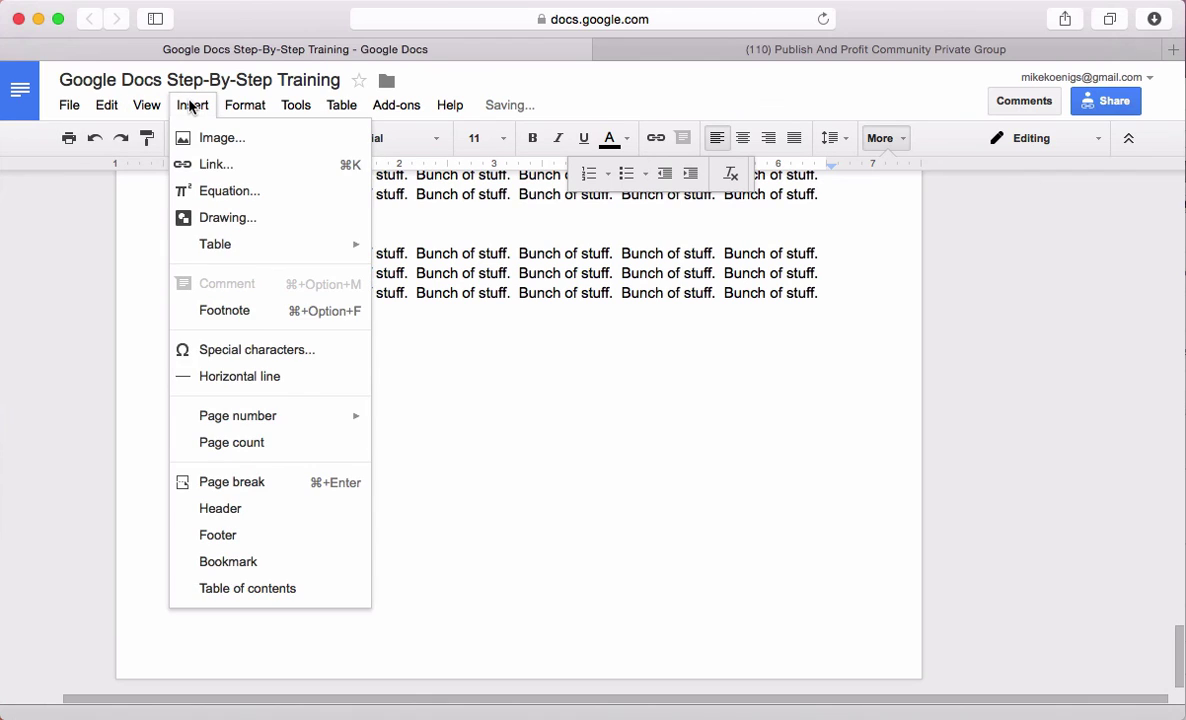
left_click(252, 485)
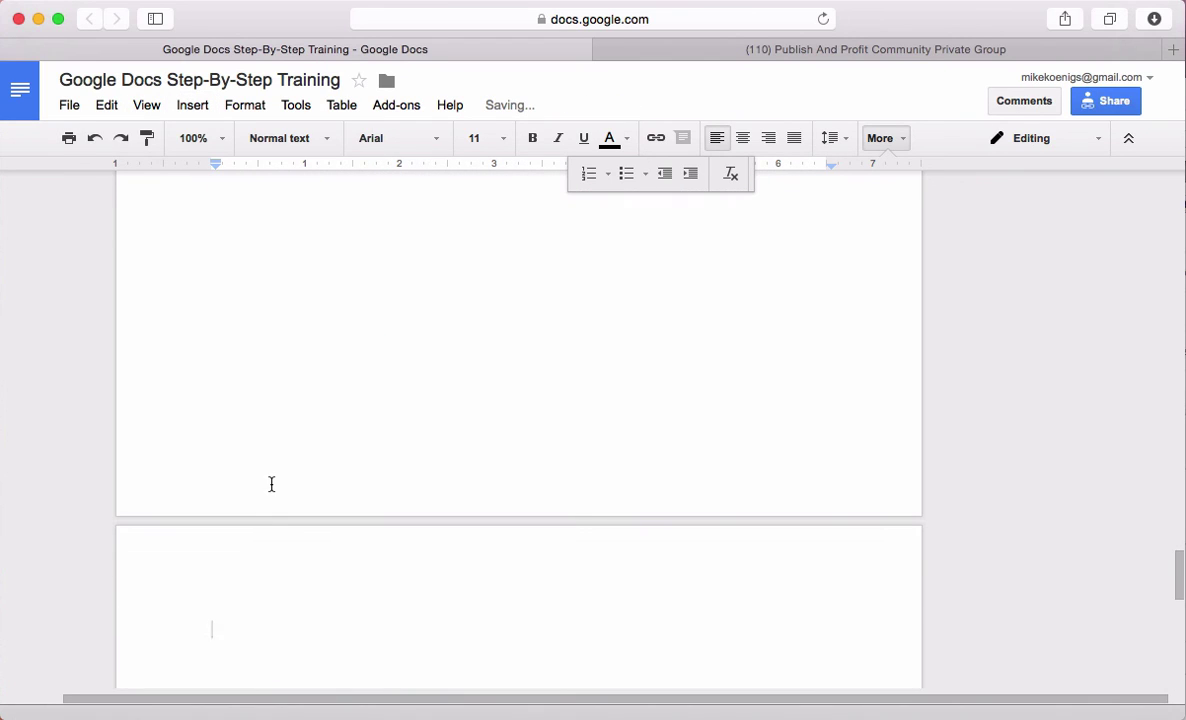
Type 'Next page....' on the new page and style it as Heading 1
type("Next page")
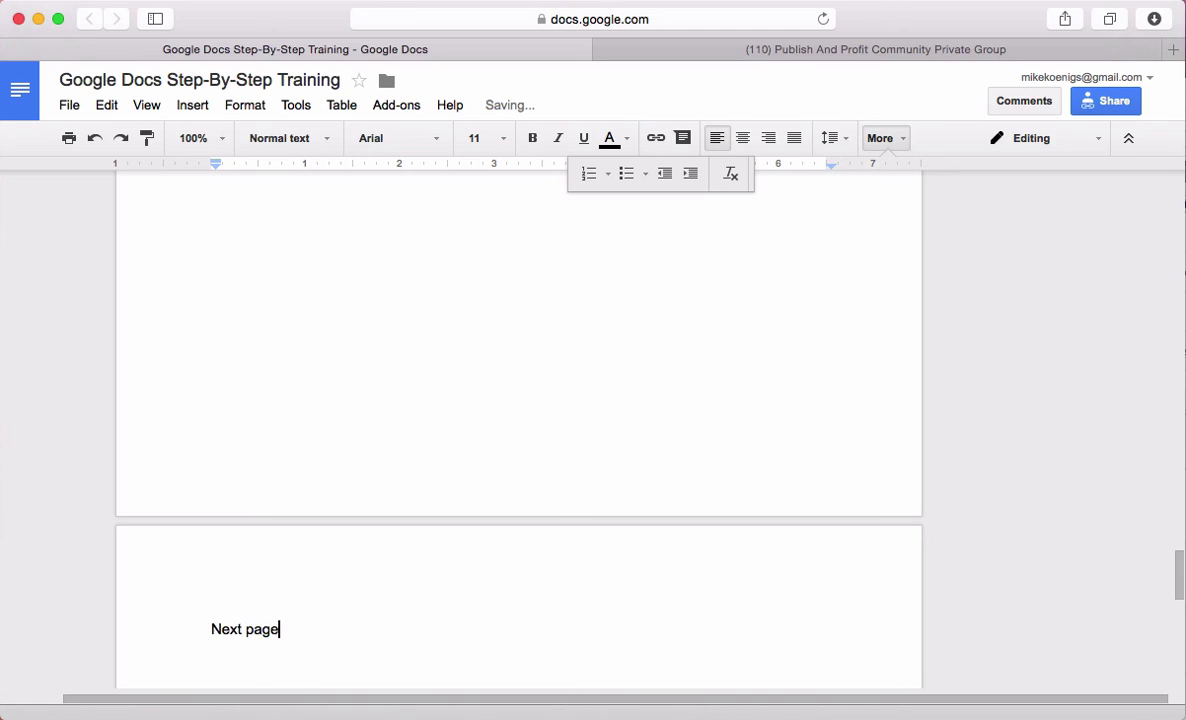
type("....")
key("Return")
scroll(394, 479, "down", 5)
left_click_drag(341, 405, 140, 390)
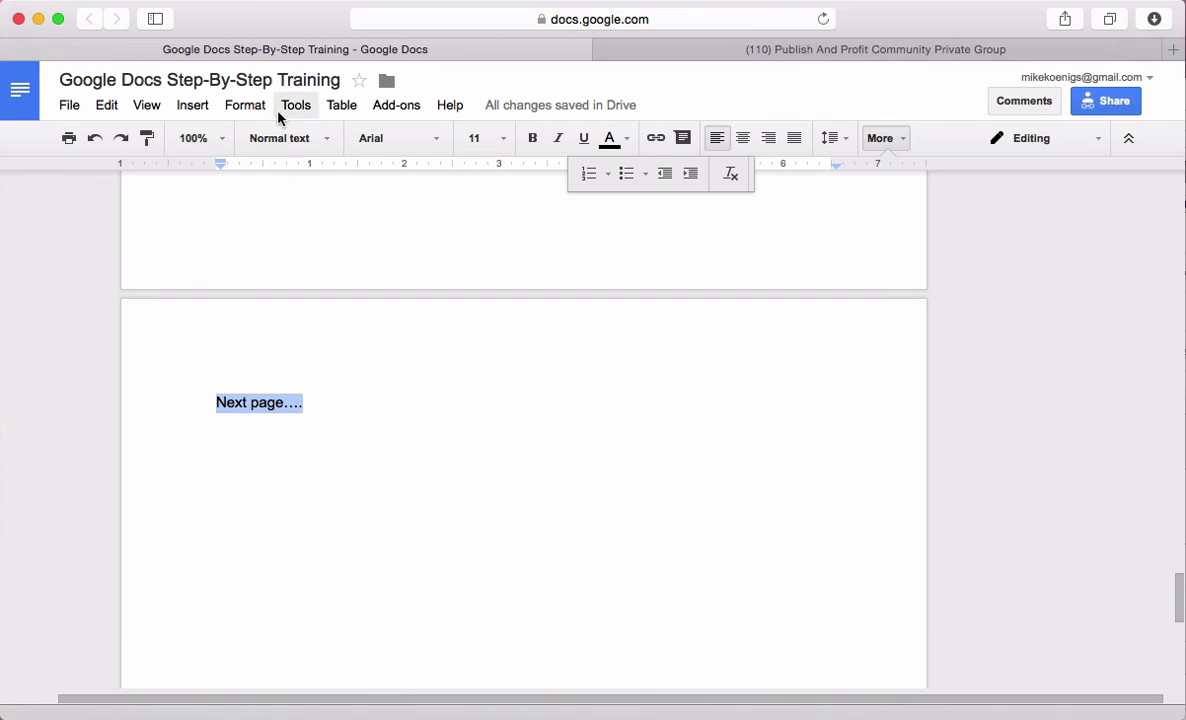
left_click(310, 138)
left_click(328, 360)
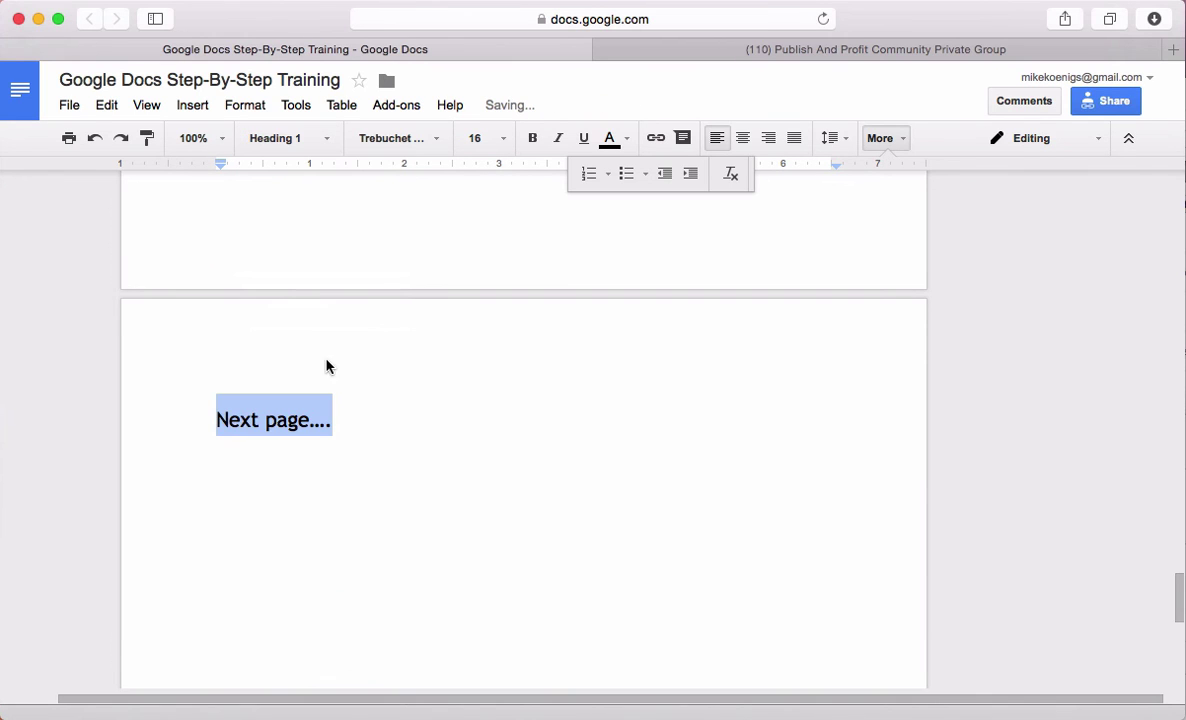
scroll(496, 428, "up", 10)
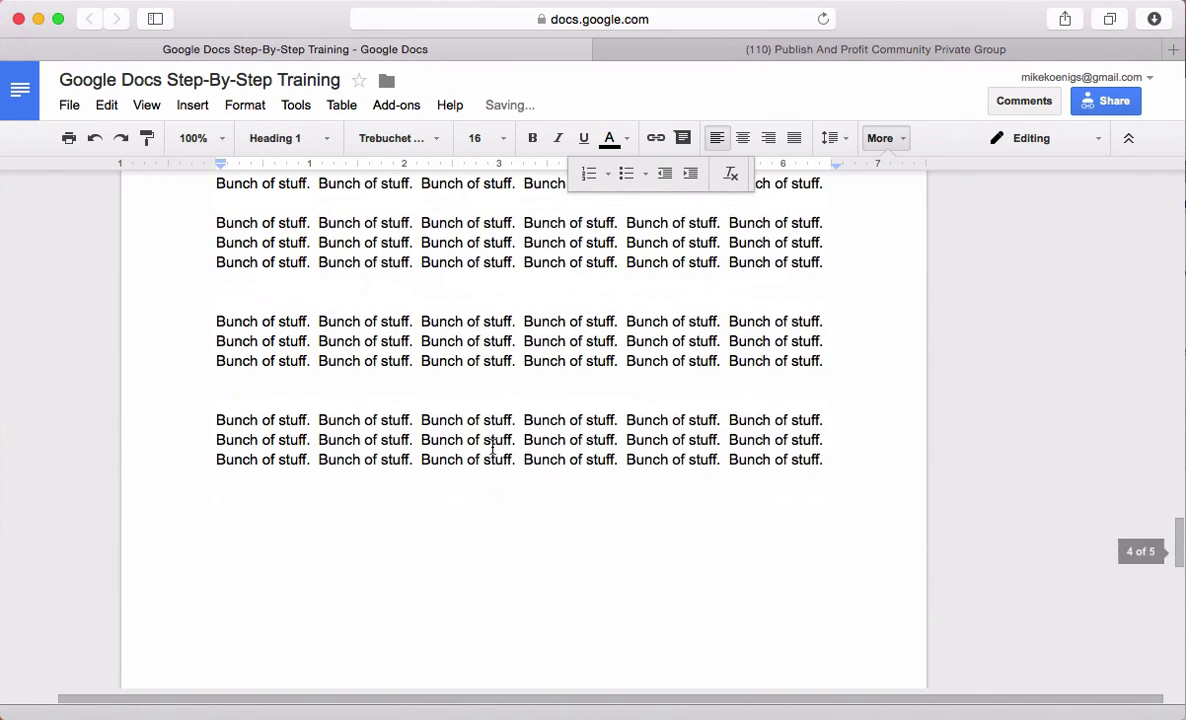
scroll(462, 398, "down", 6)
scroll(386, 381, "up", 3)
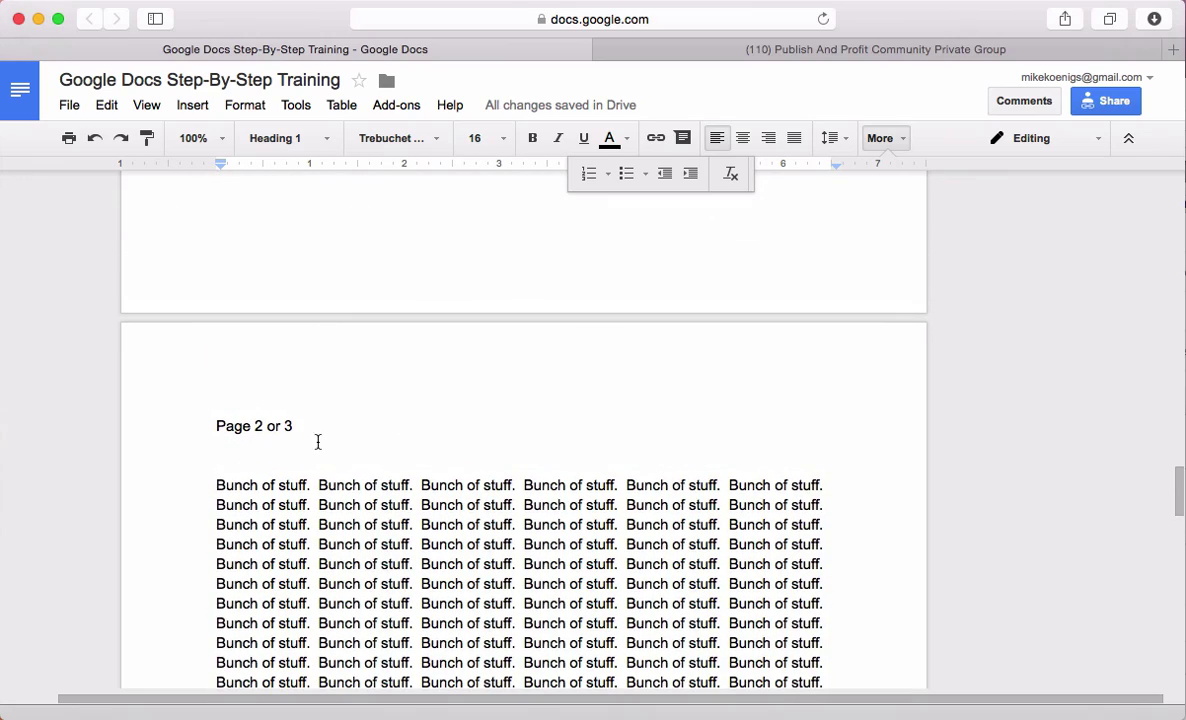
Delete the blank line under the Page 2 heading, then scroll back up to the Amazon badge
left_click(299, 447)
key("BackSpace")
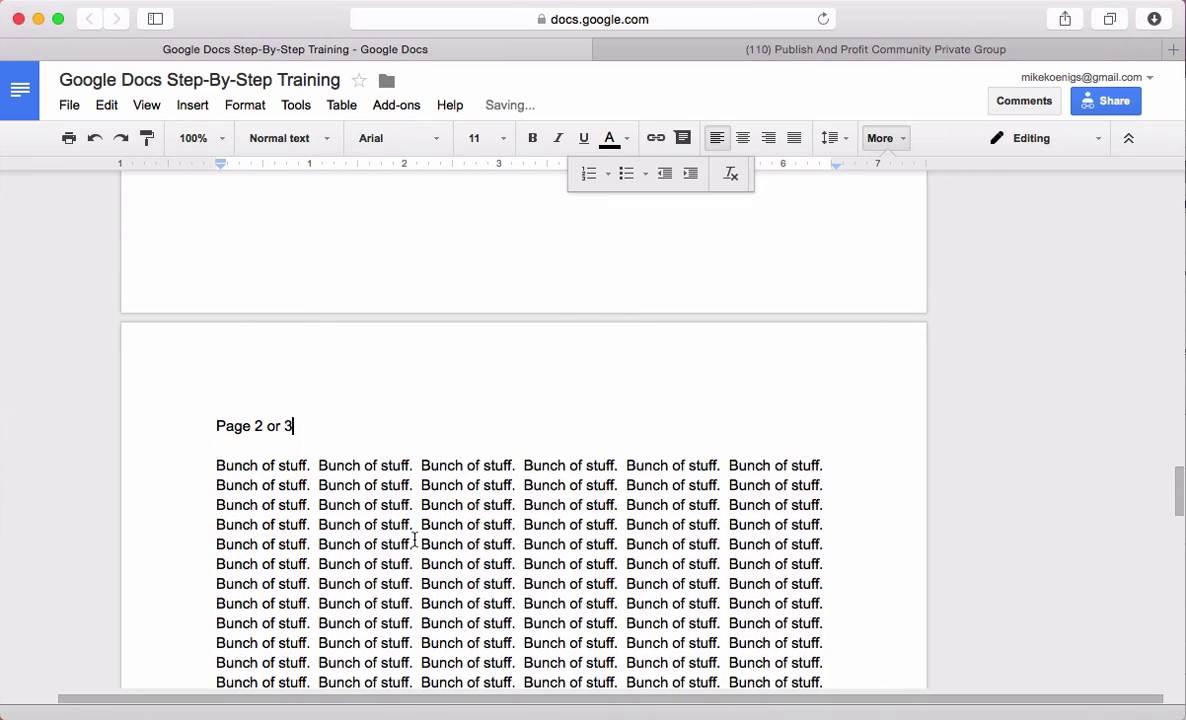
scroll(414, 541, "down", 8)
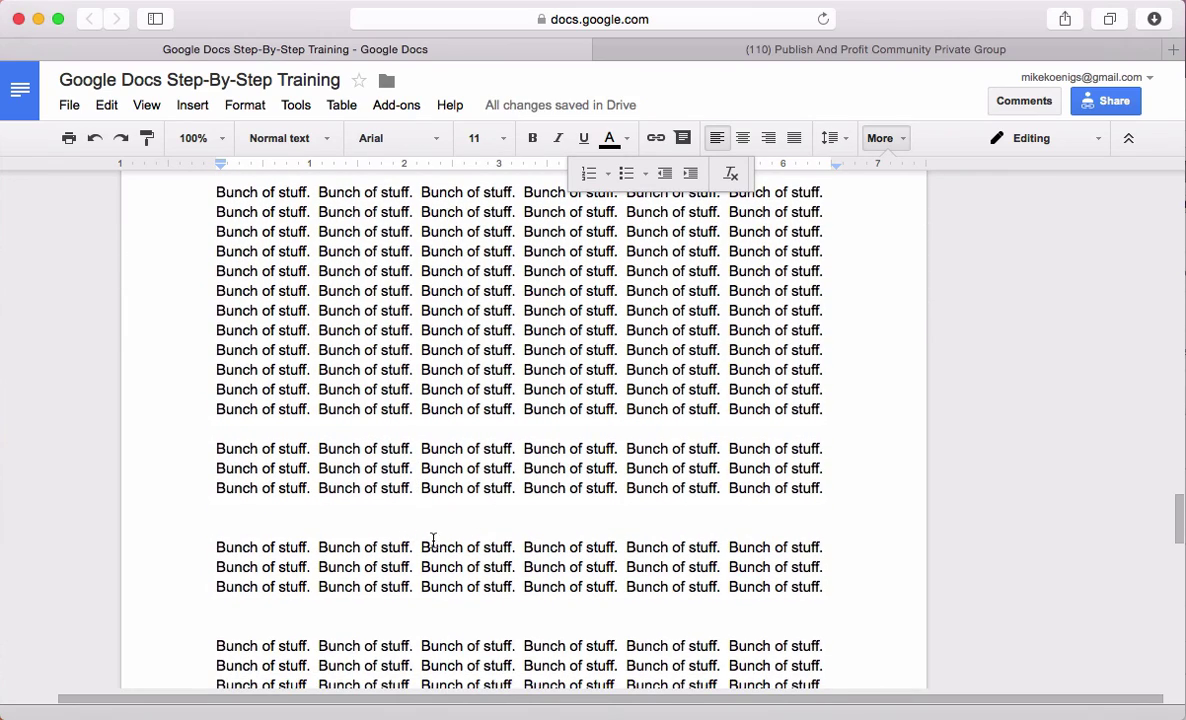
scroll(433, 540, "down", 3)
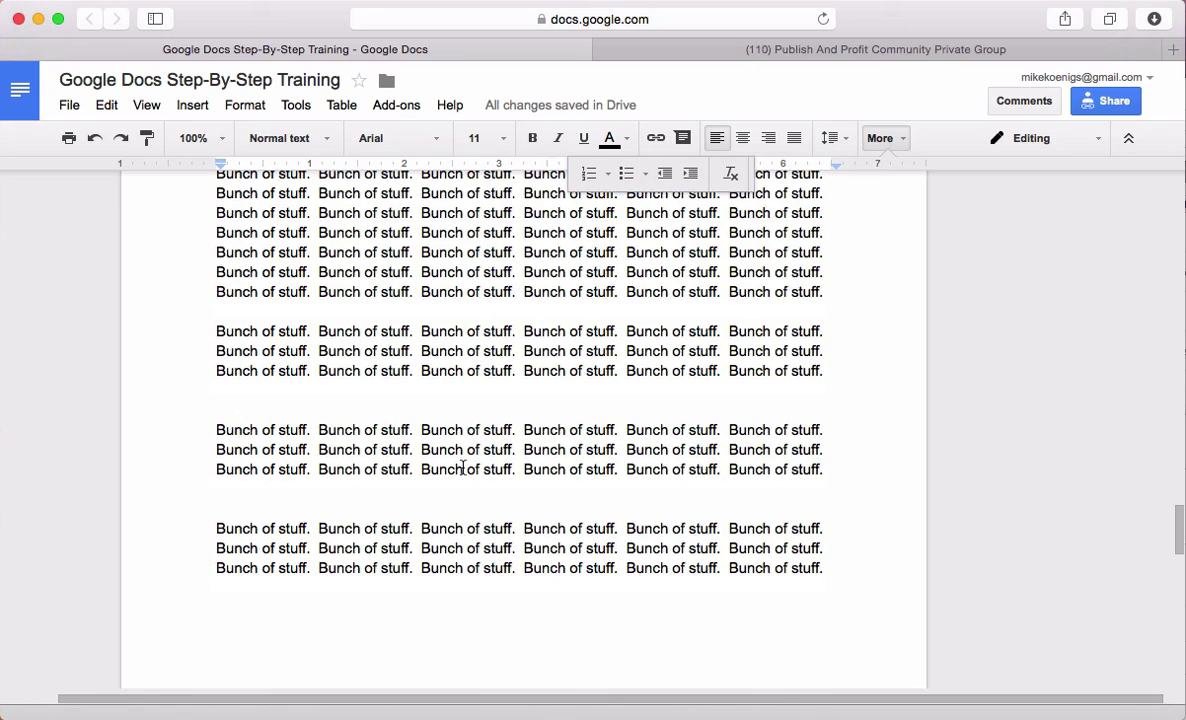
scroll(460, 483, "up", 1)
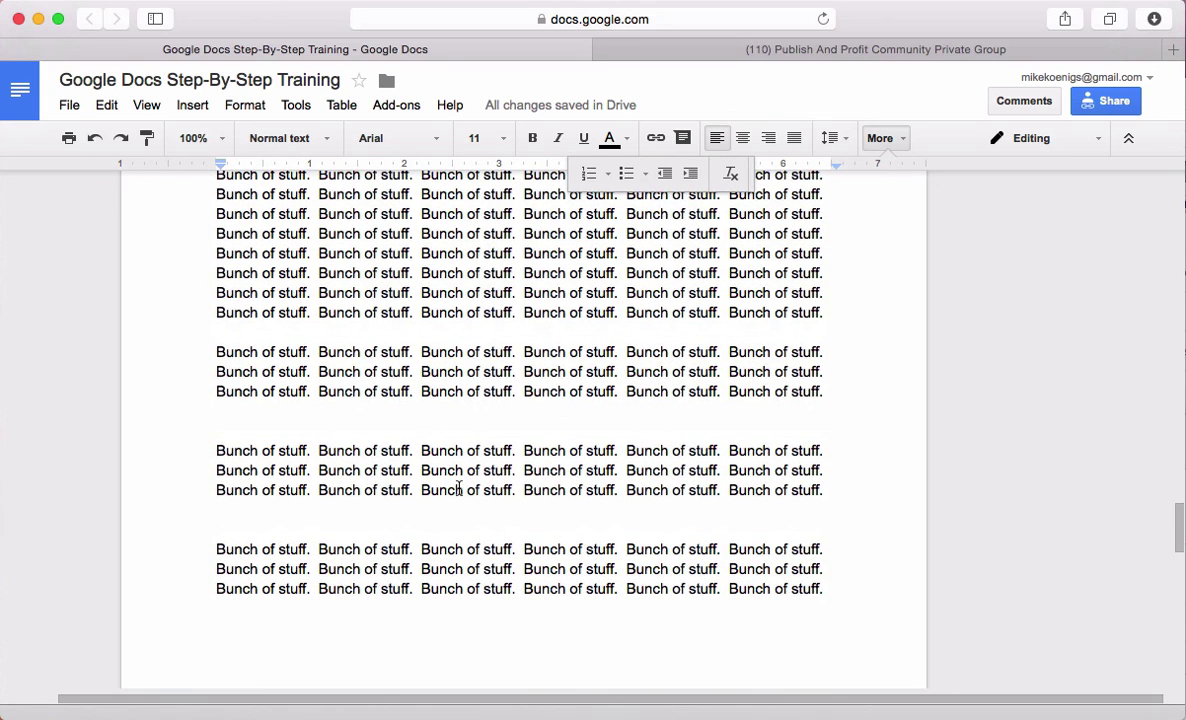
scroll(476, 483, "up", 7)
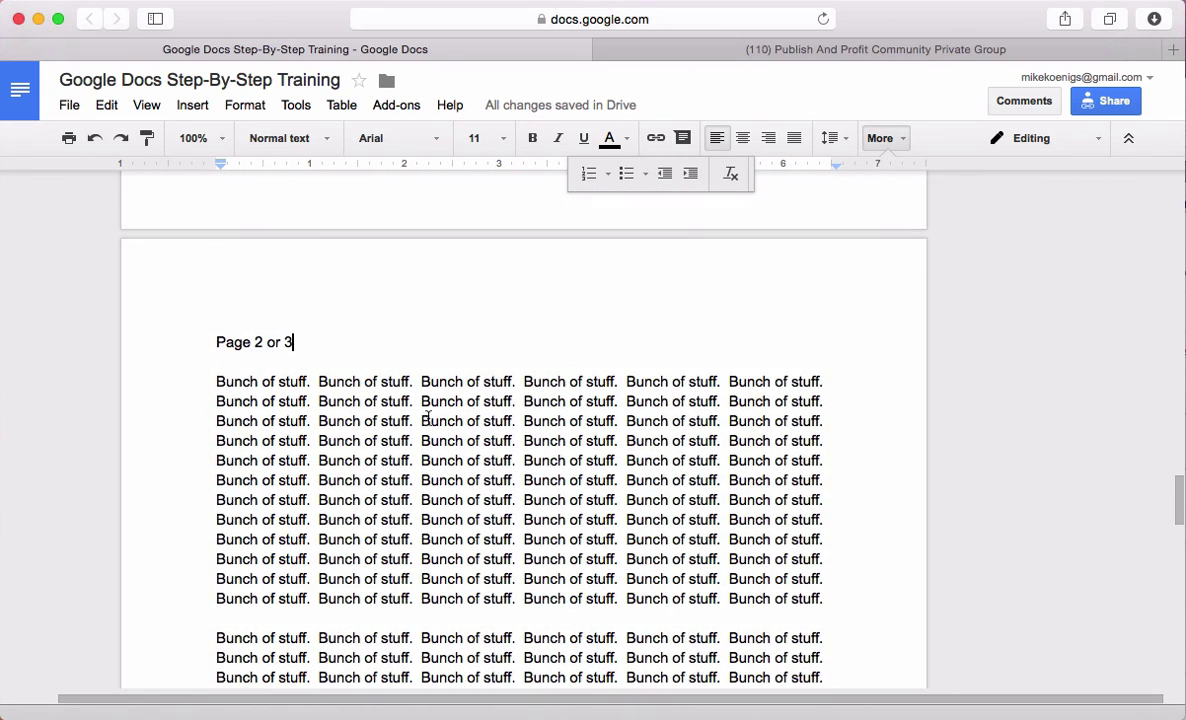
scroll(492, 472, "down", 1)
scroll(492, 472, "down", 10)
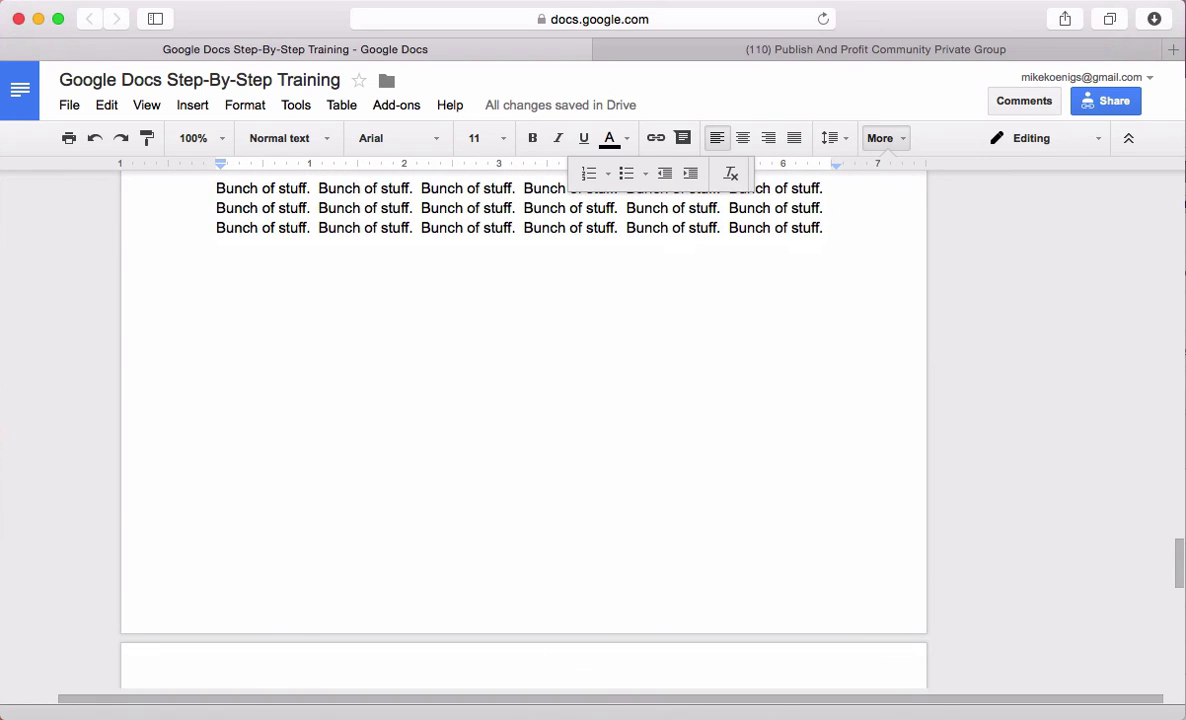
scroll(532, 405, "up", 20)
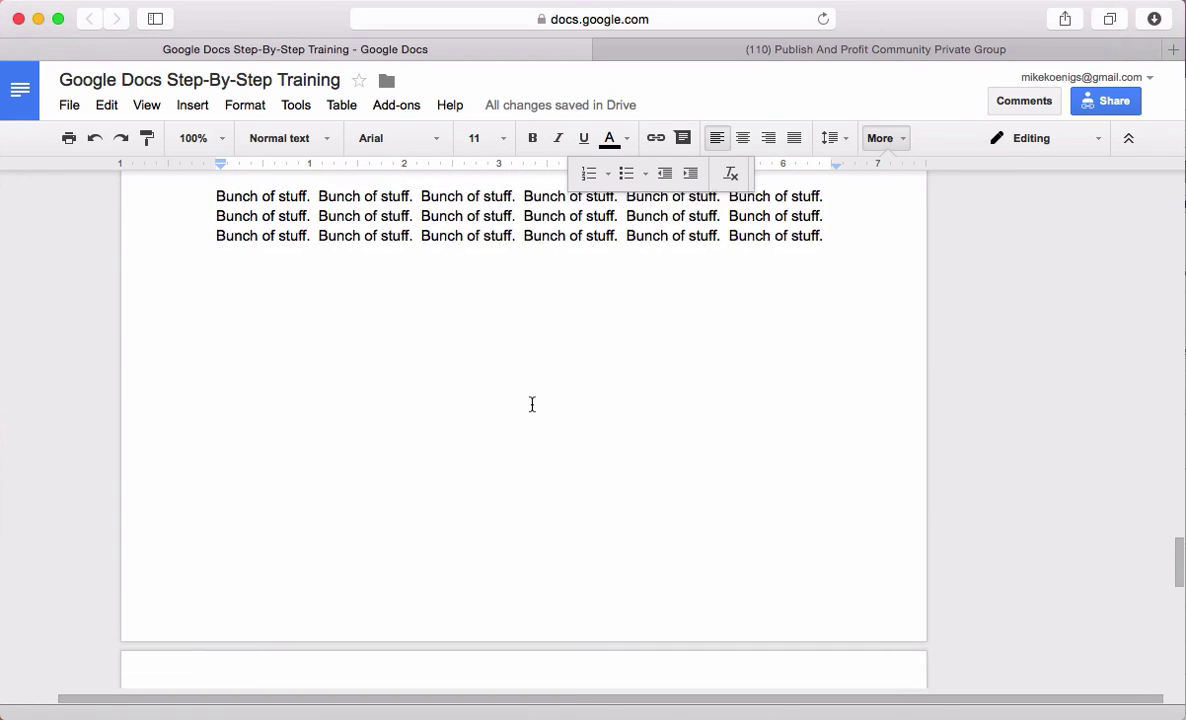
scroll(529, 409, "up", 5)
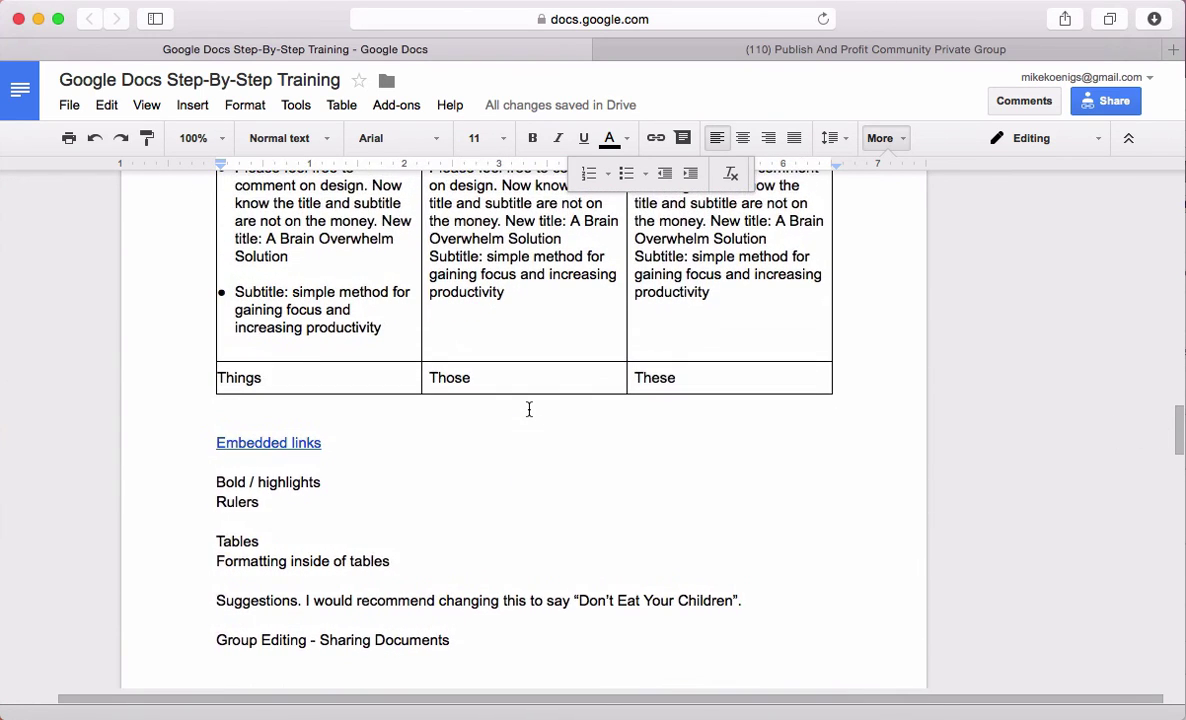
scroll(531, 409, "up", 20)
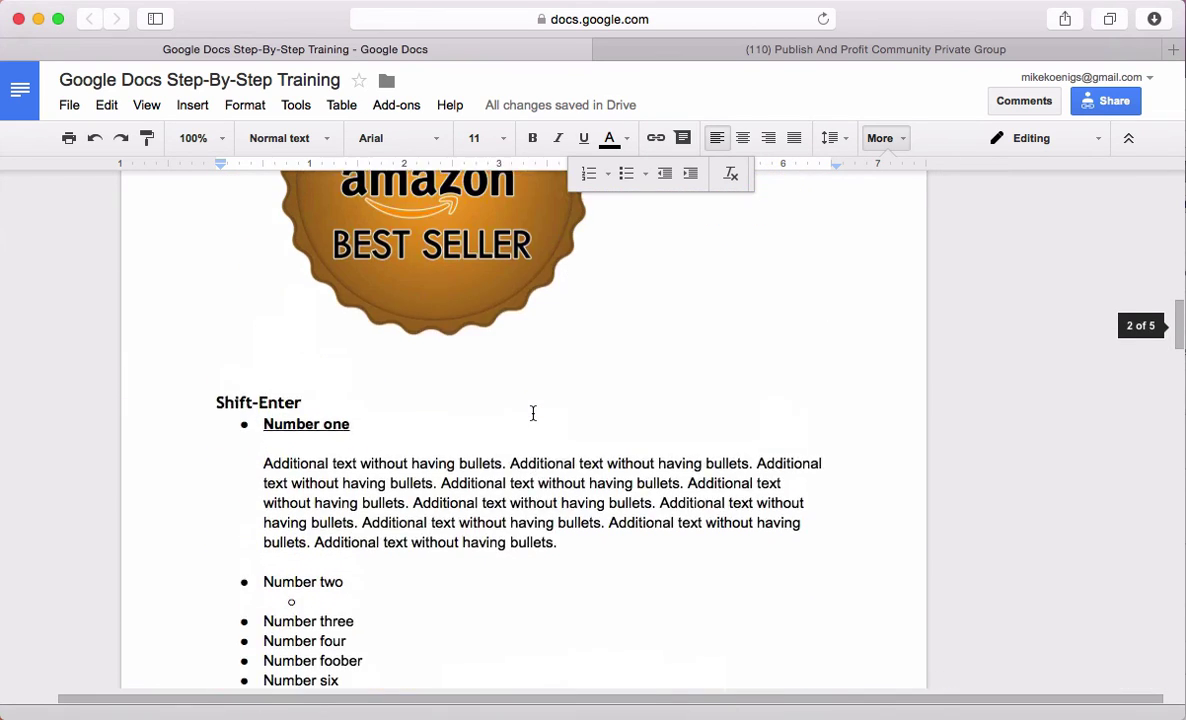
Copy the Amazon best-seller badge and paste it into the page 2 filler text
left_click(436, 378)
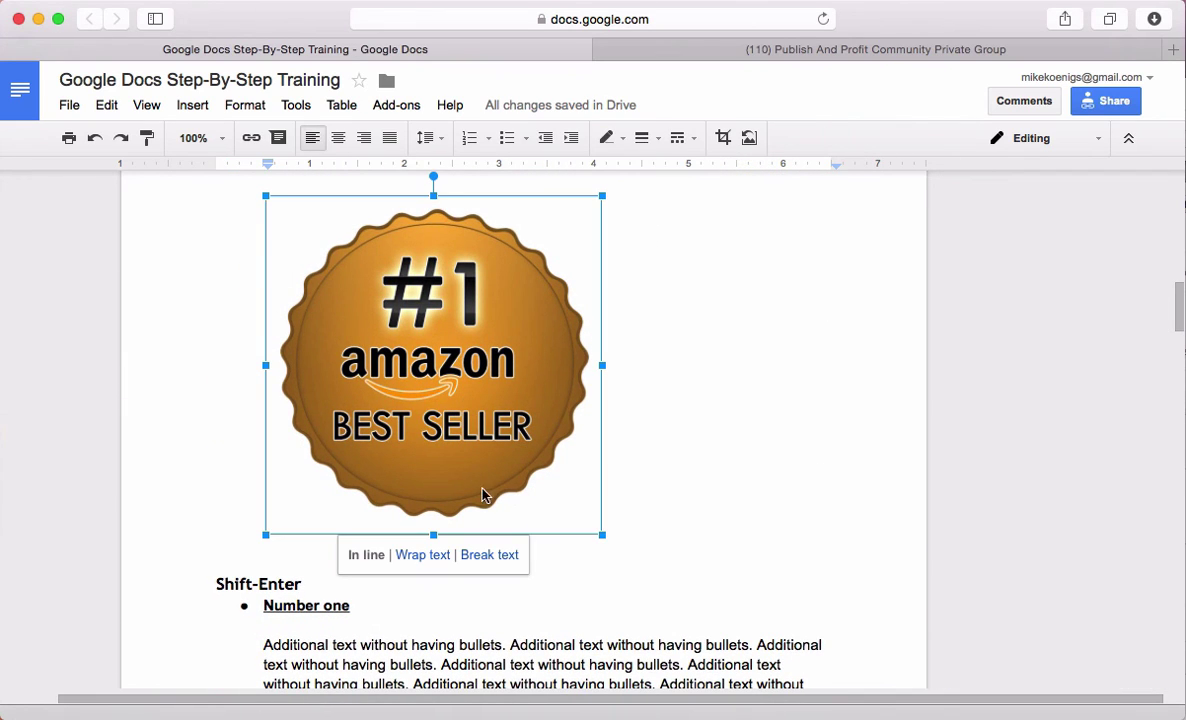
scroll(532, 437, "up", 2)
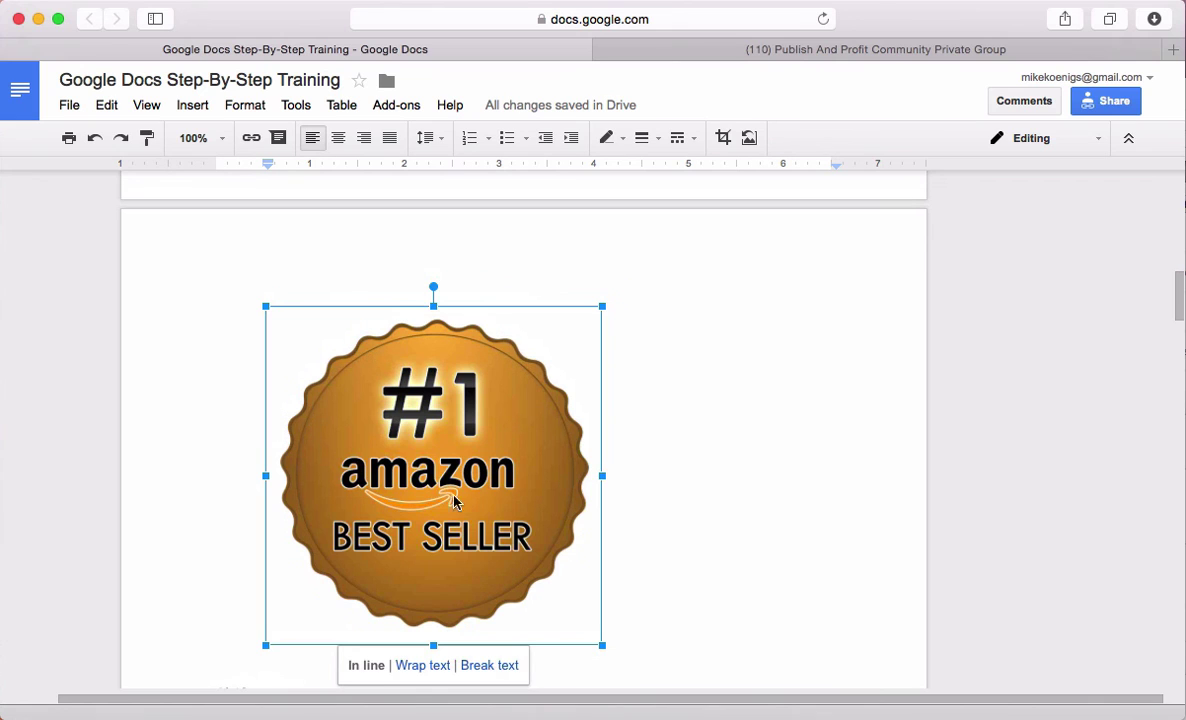
scroll(619, 520, "down", 15)
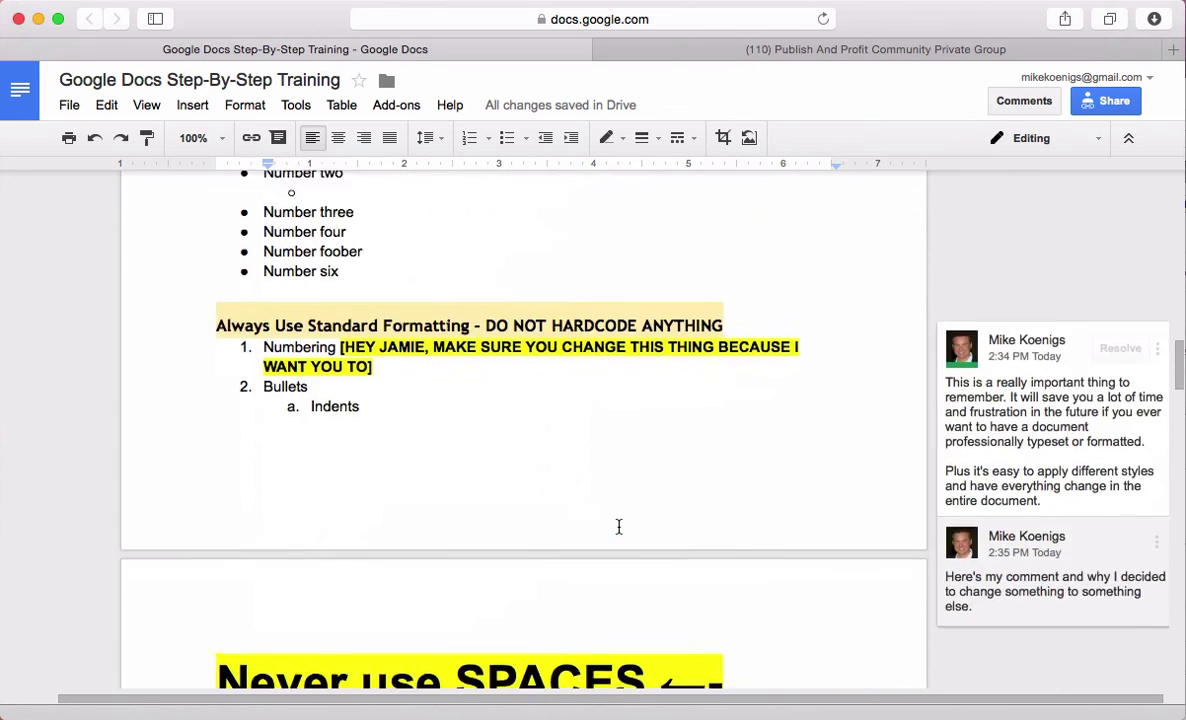
scroll(618, 528, "down", 10)
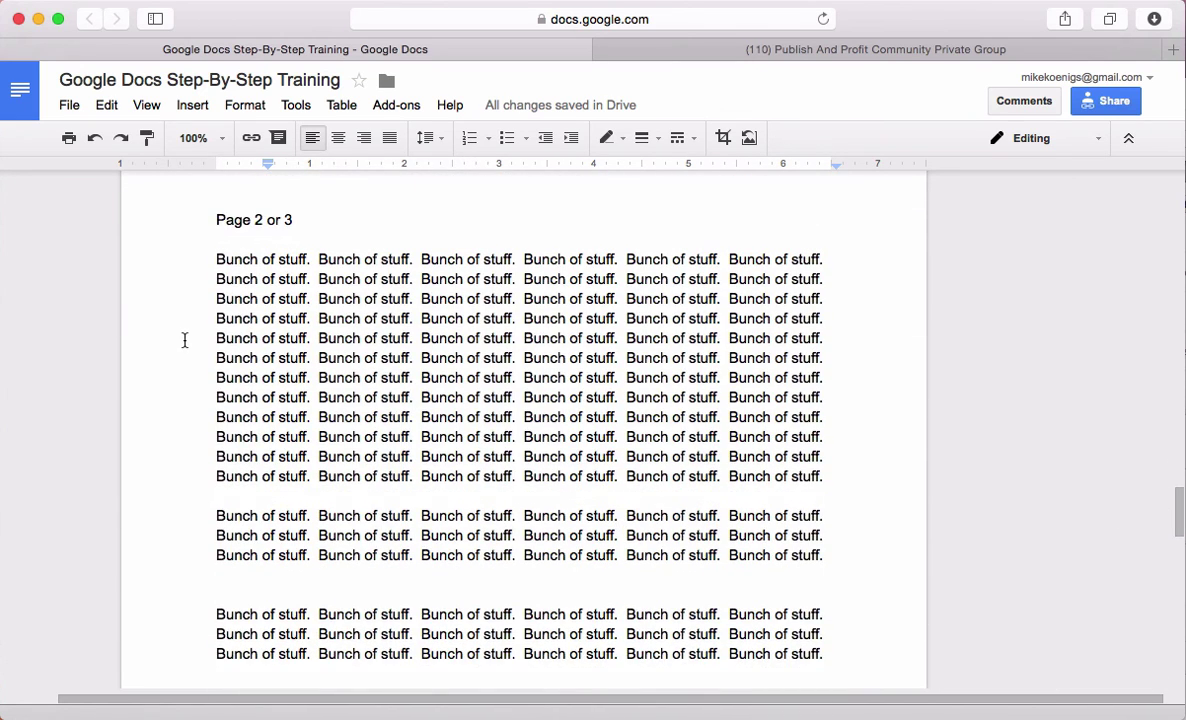
left_click(185, 340)
key("ctrl+v")
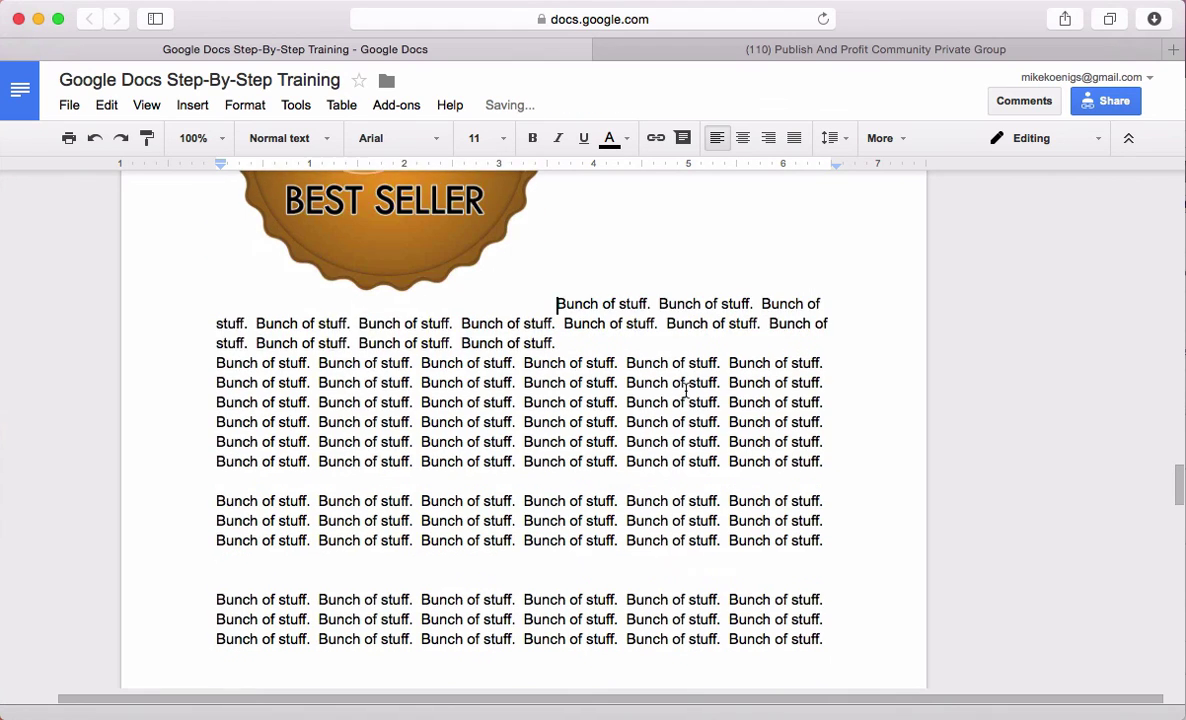
Shrink the pasted badge and set Wrap text with a 1/4" margin
scroll(577, 410, "up", 2)
left_click(445, 426)
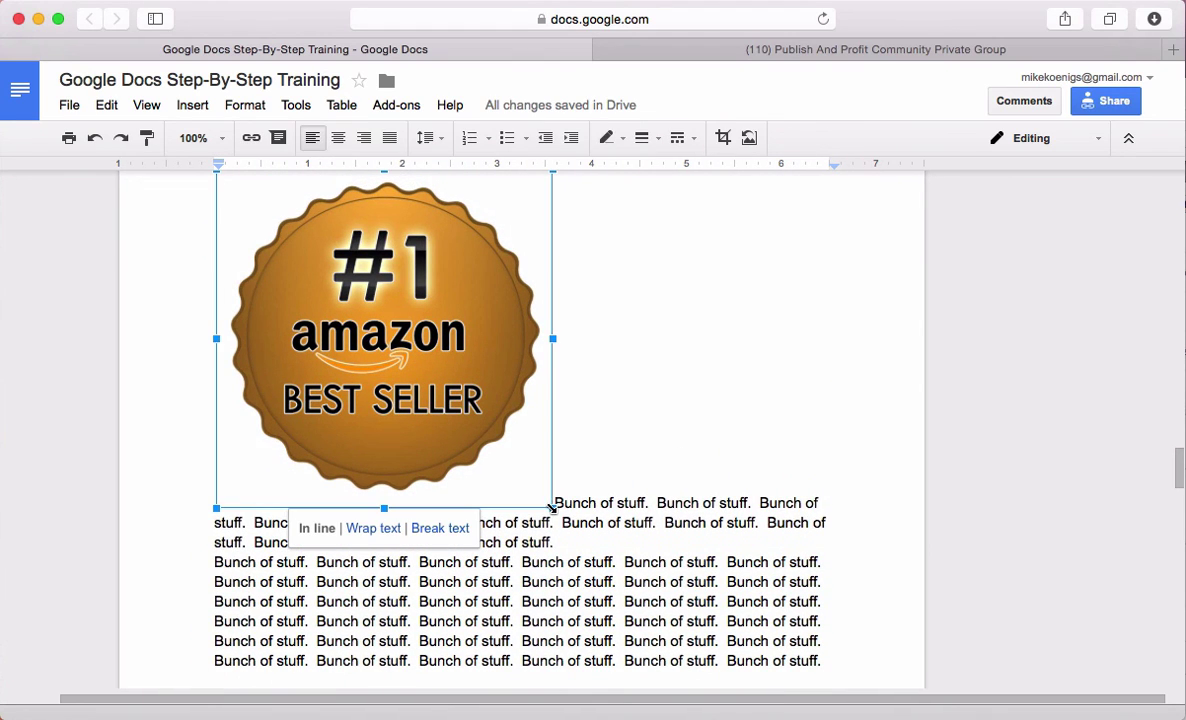
left_click_drag(551, 503, 425, 381)
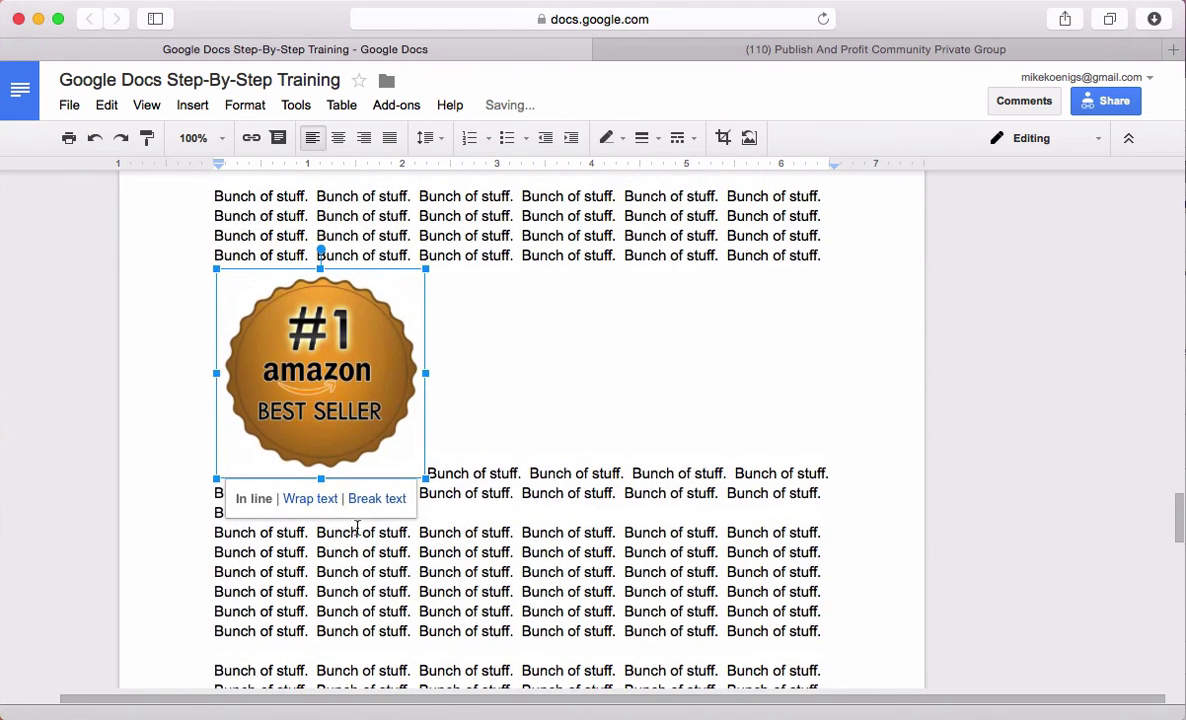
left_click(309, 495)
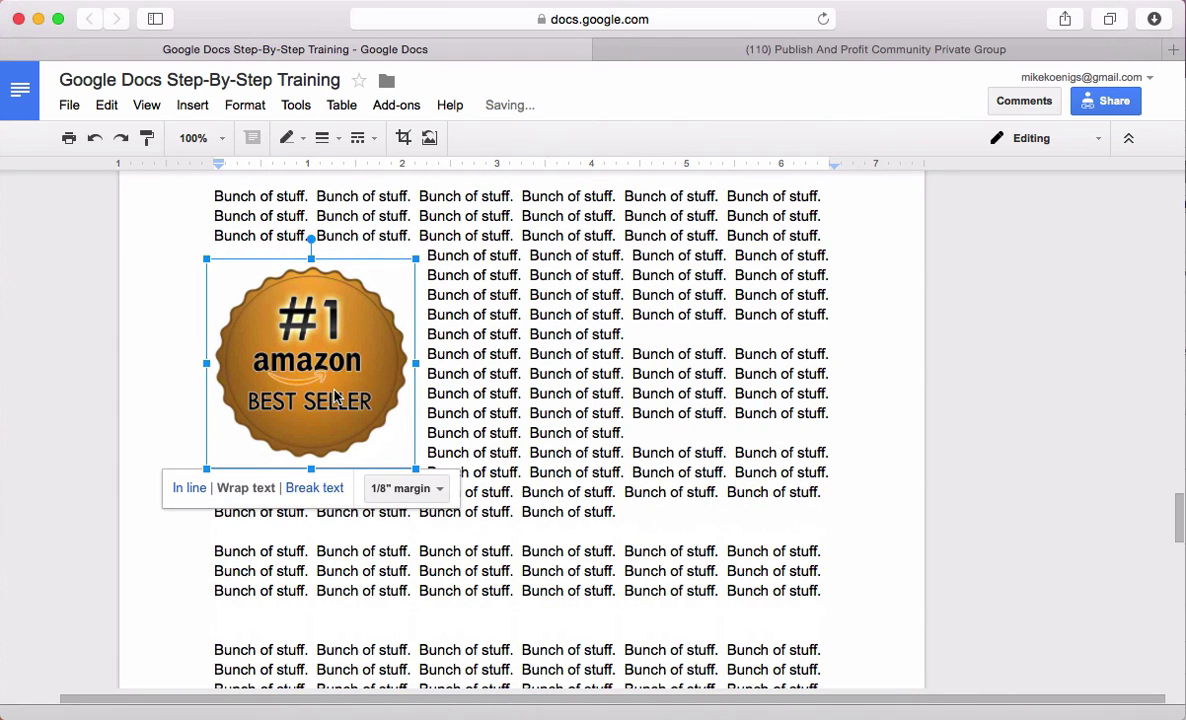
left_click(440, 489)
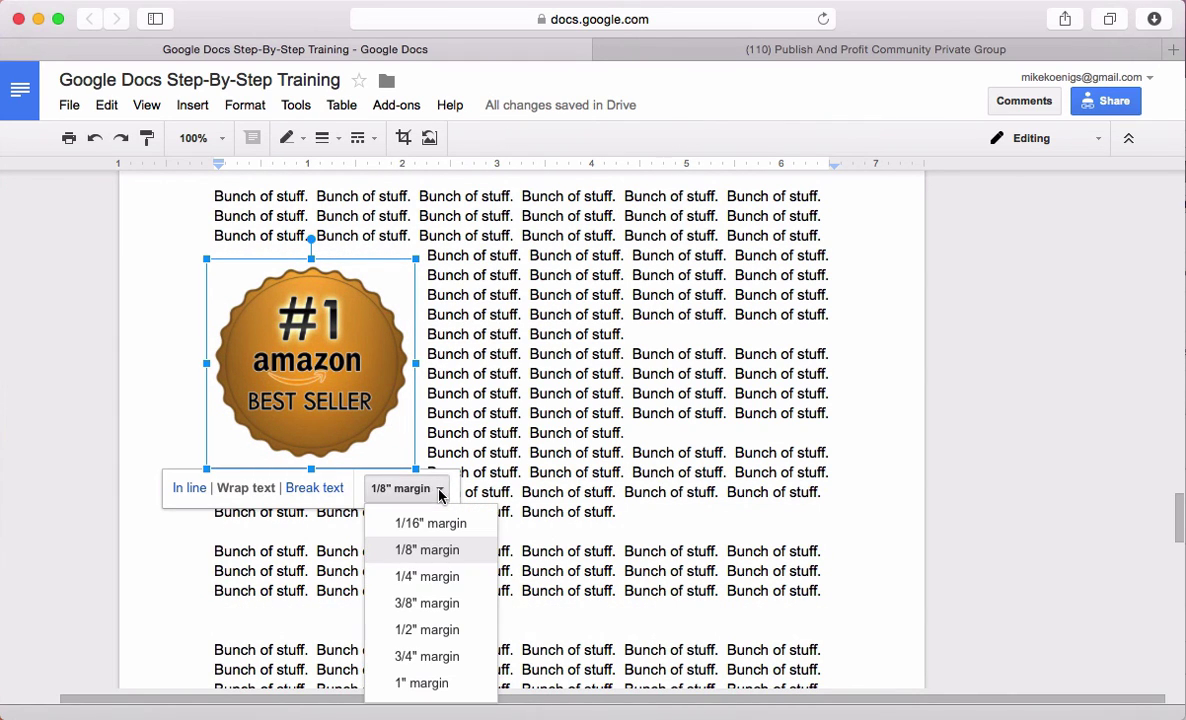
left_click(438, 575)
Move the badge to the right side of the filler text and deselect it
left_click_drag(300, 347, 728, 362)
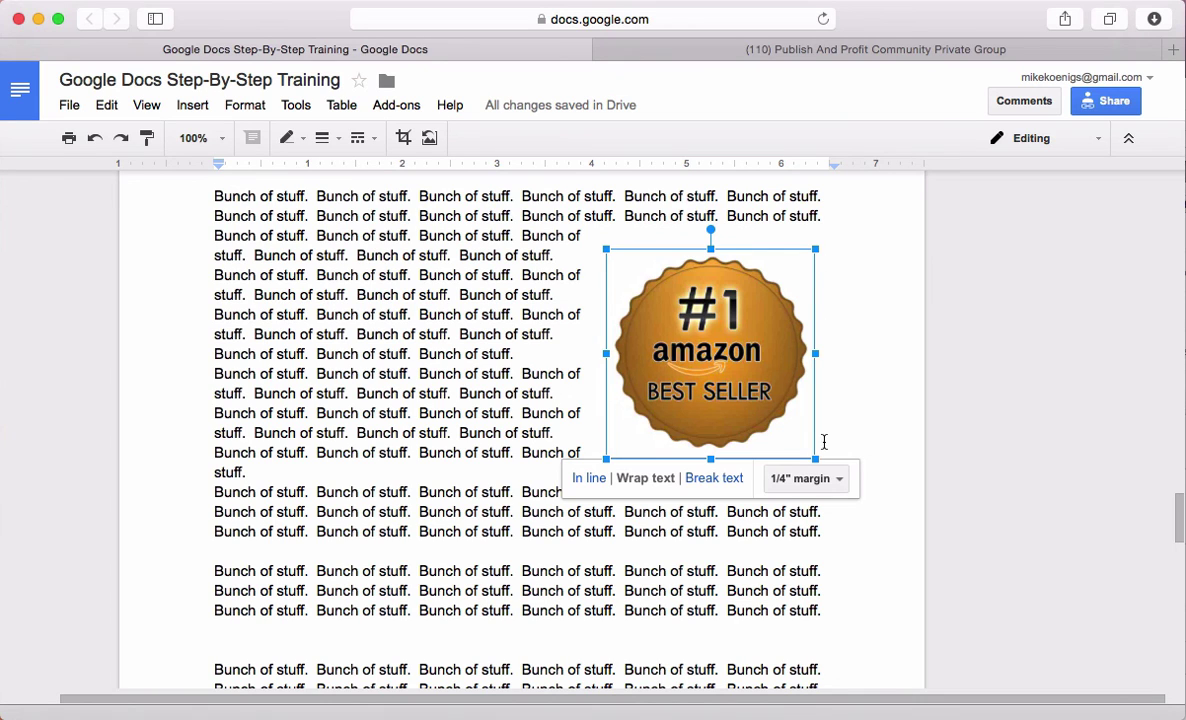
left_click_drag(697, 325, 754, 323)
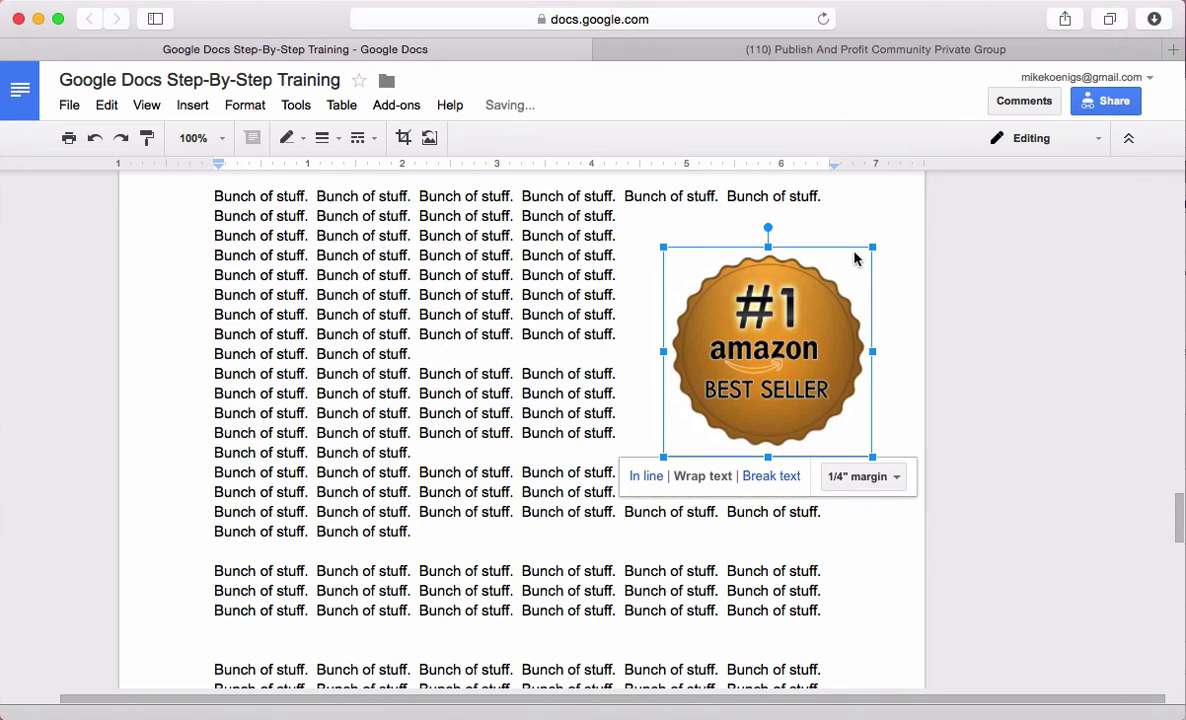
left_click_drag(842, 418, 794, 417)
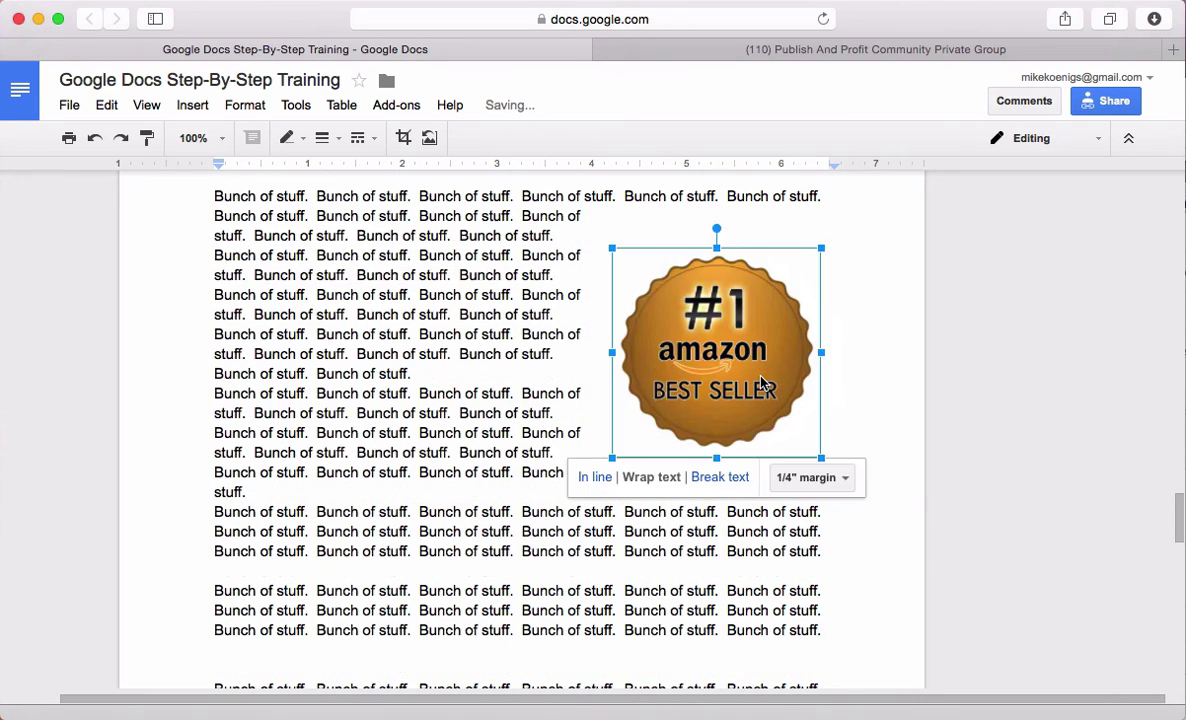
scroll(586, 484, "down", 5)
left_click(586, 484)
Check the final 'Next page....' page, place the caret below it, and return to the 'Google Docs Step-By-Step Training' title
scroll(586, 484, "down", 5)
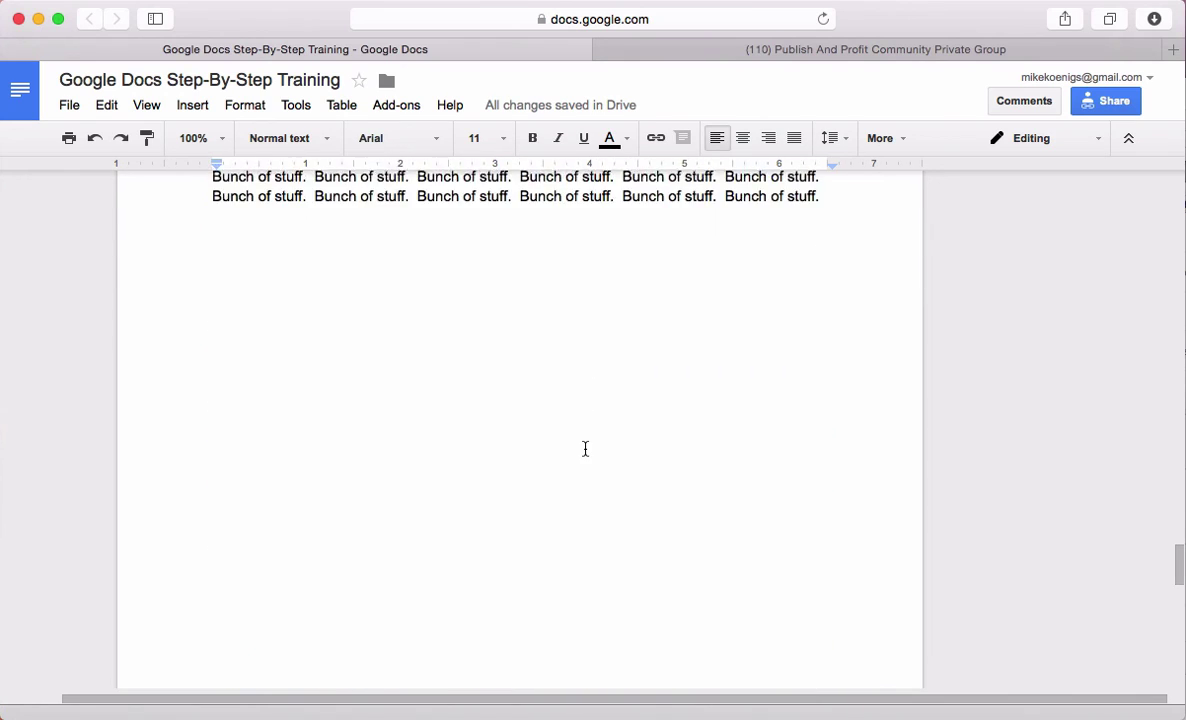
scroll(586, 449, "up", 4)
scroll(586, 449, "up", 1)
scroll(527, 497, "down", 10)
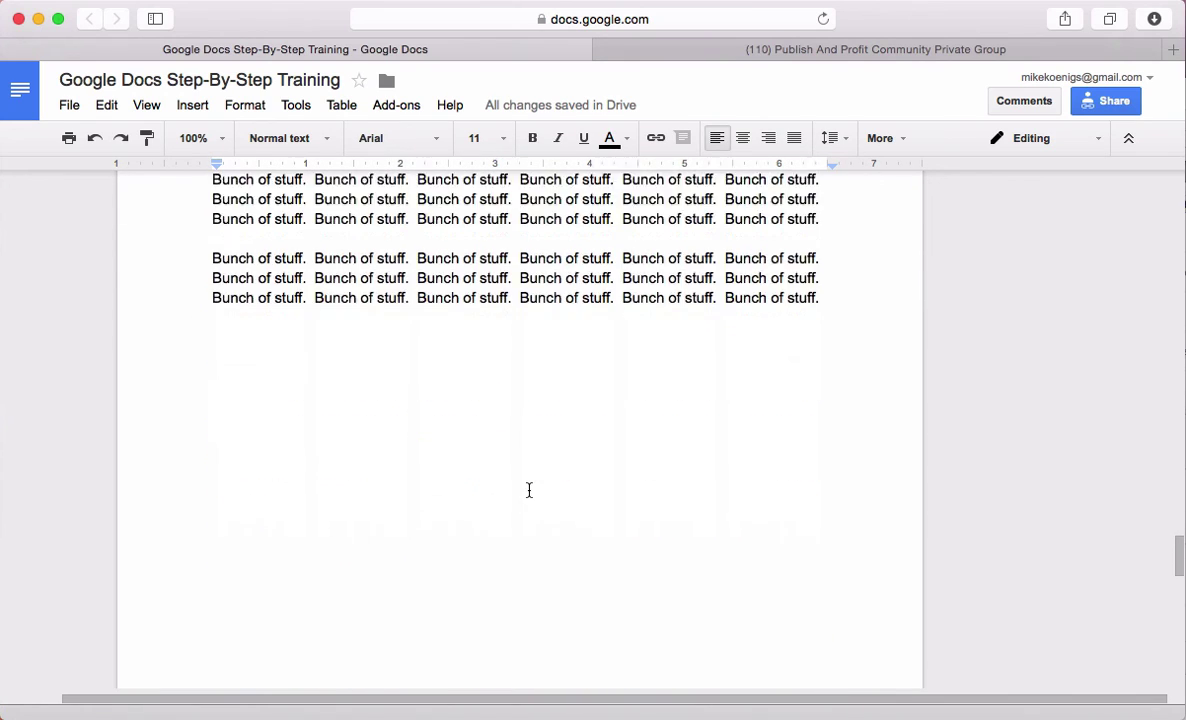
left_click(252, 490)
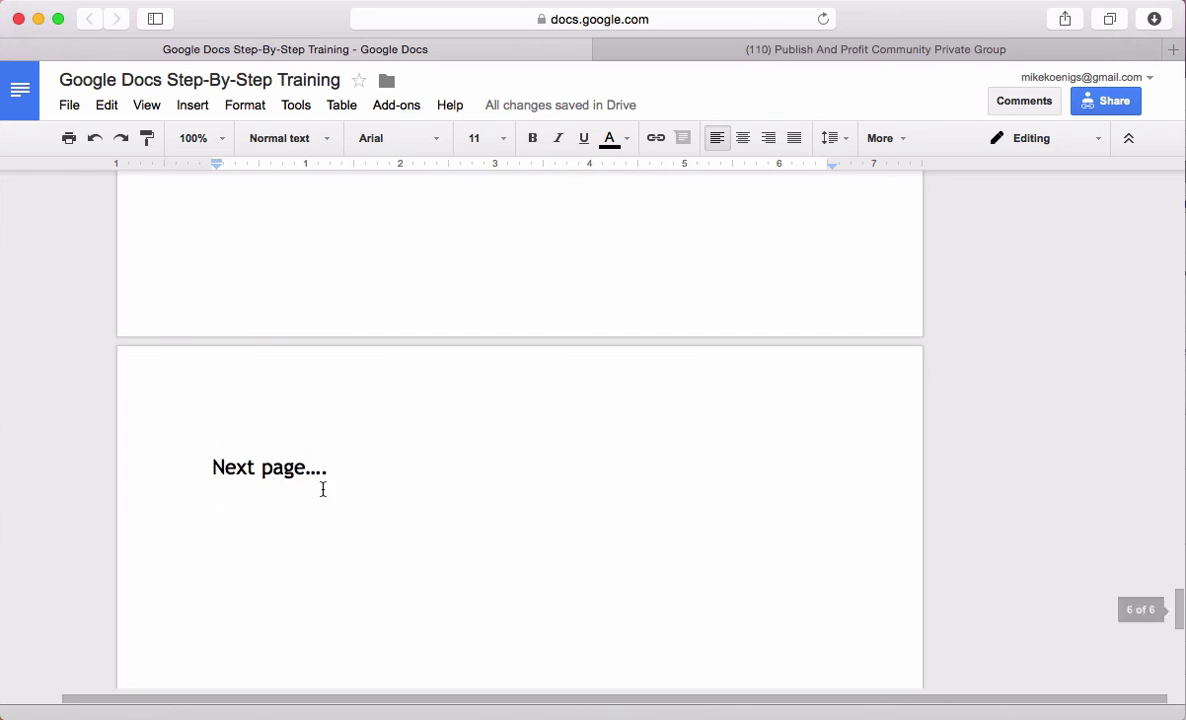
scroll(294, 425, "down", 3)
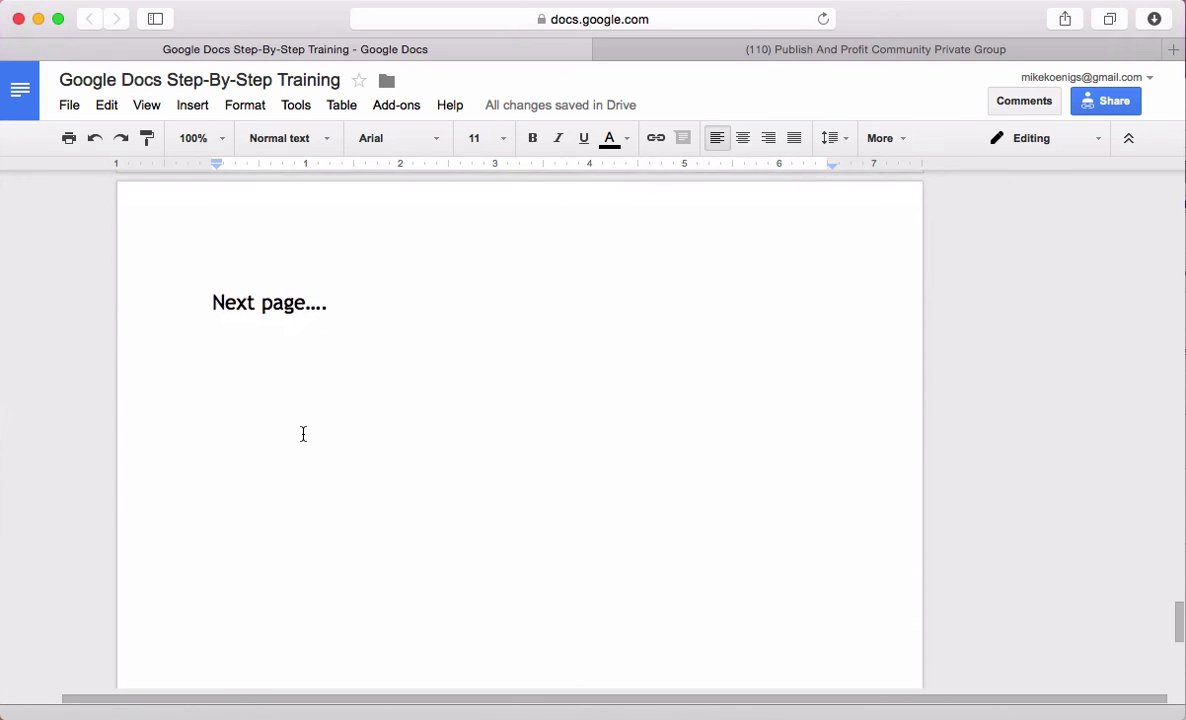
scroll(302, 434, "up", 20)
scroll(307, 432, "up", 15)
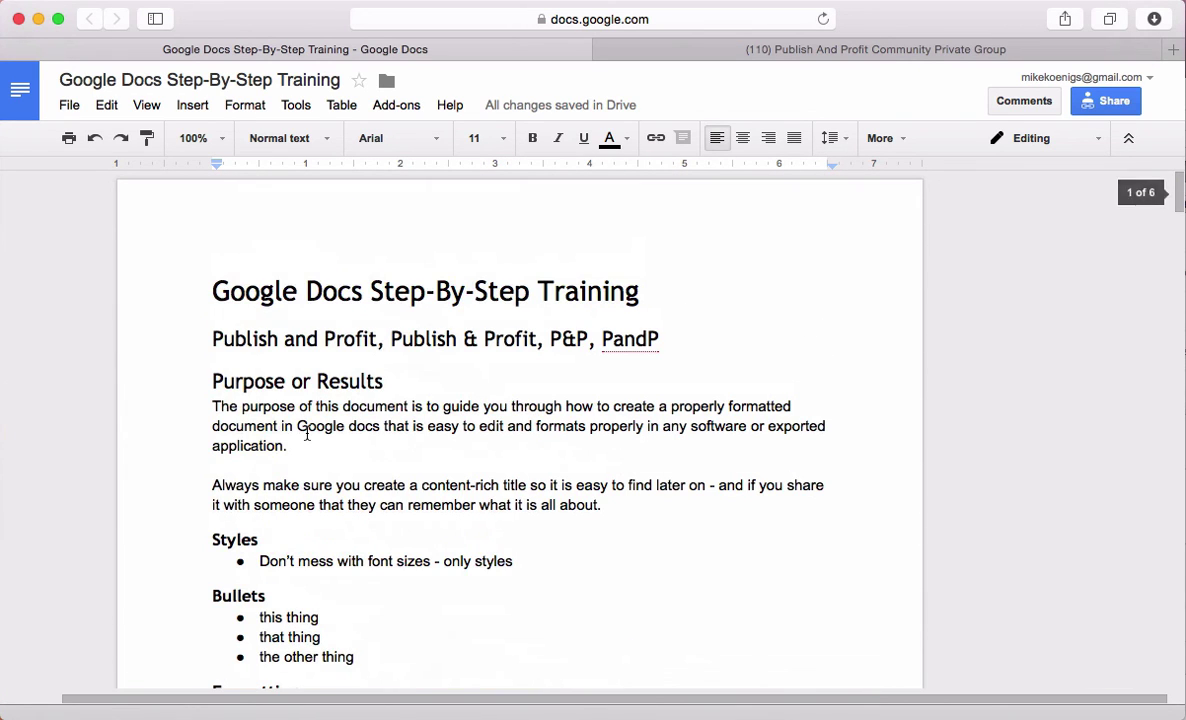